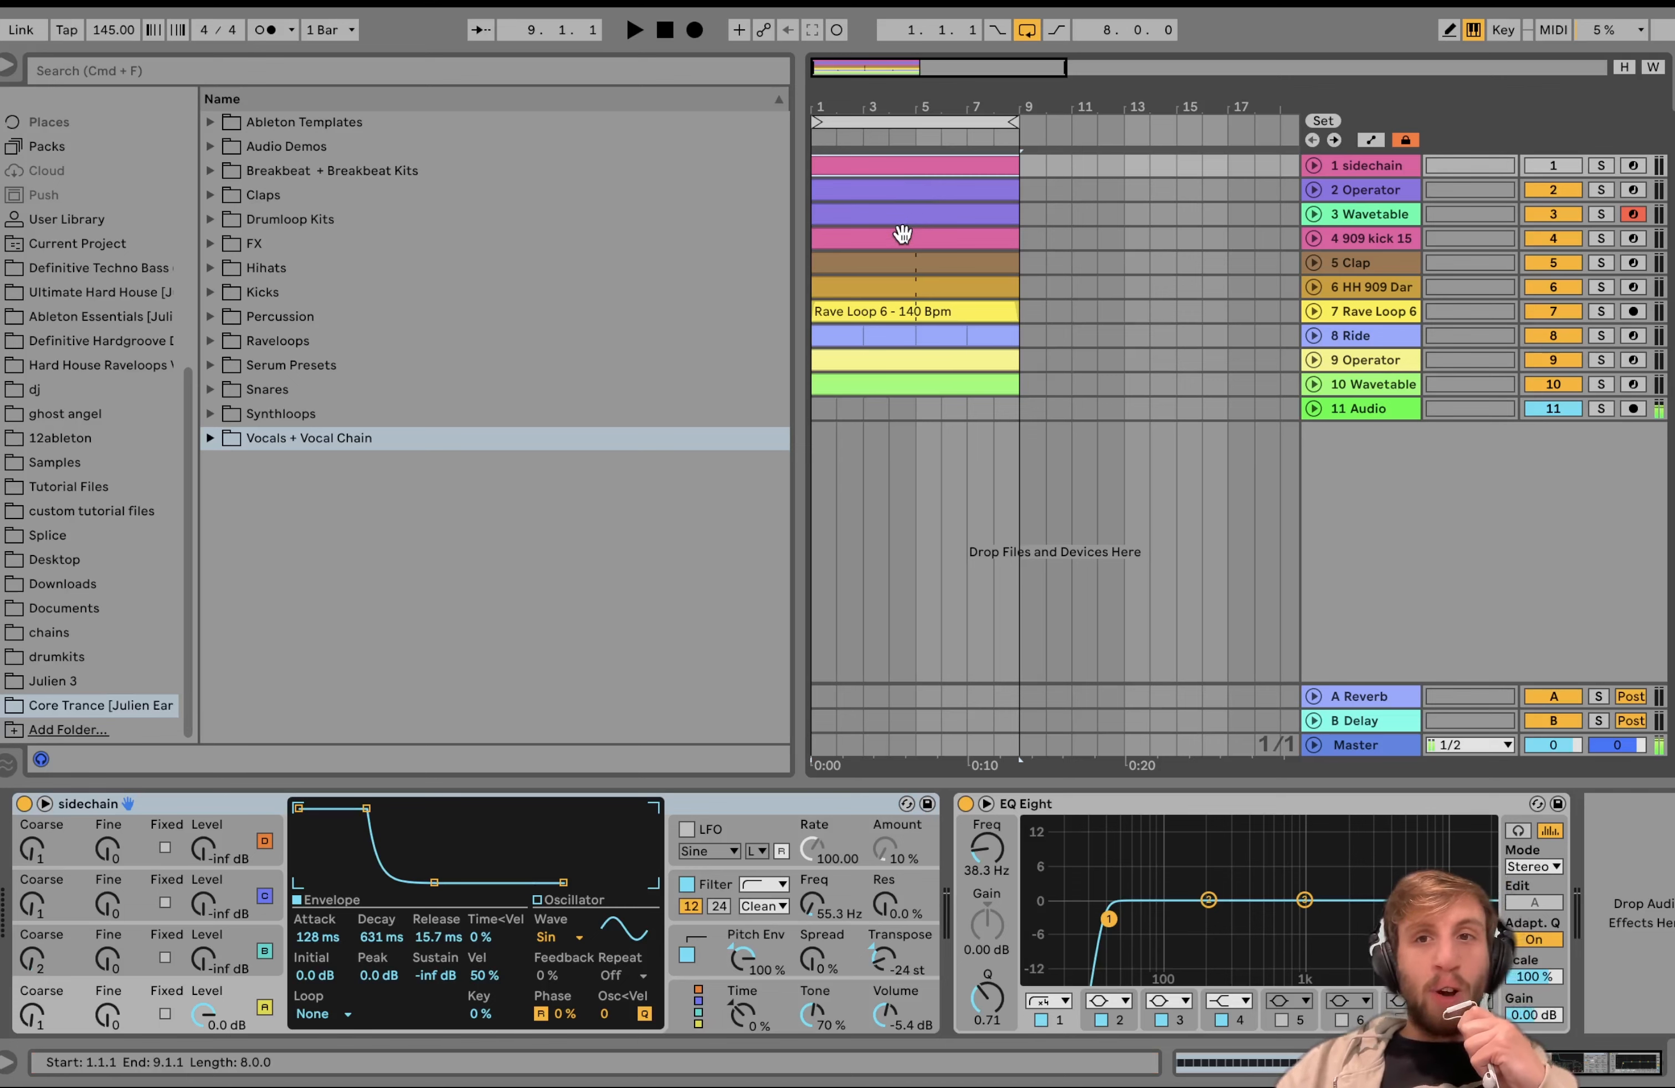
Step: Play the eight-bar loop briefly from bar 1
scroll(904, 234, "down", 5)
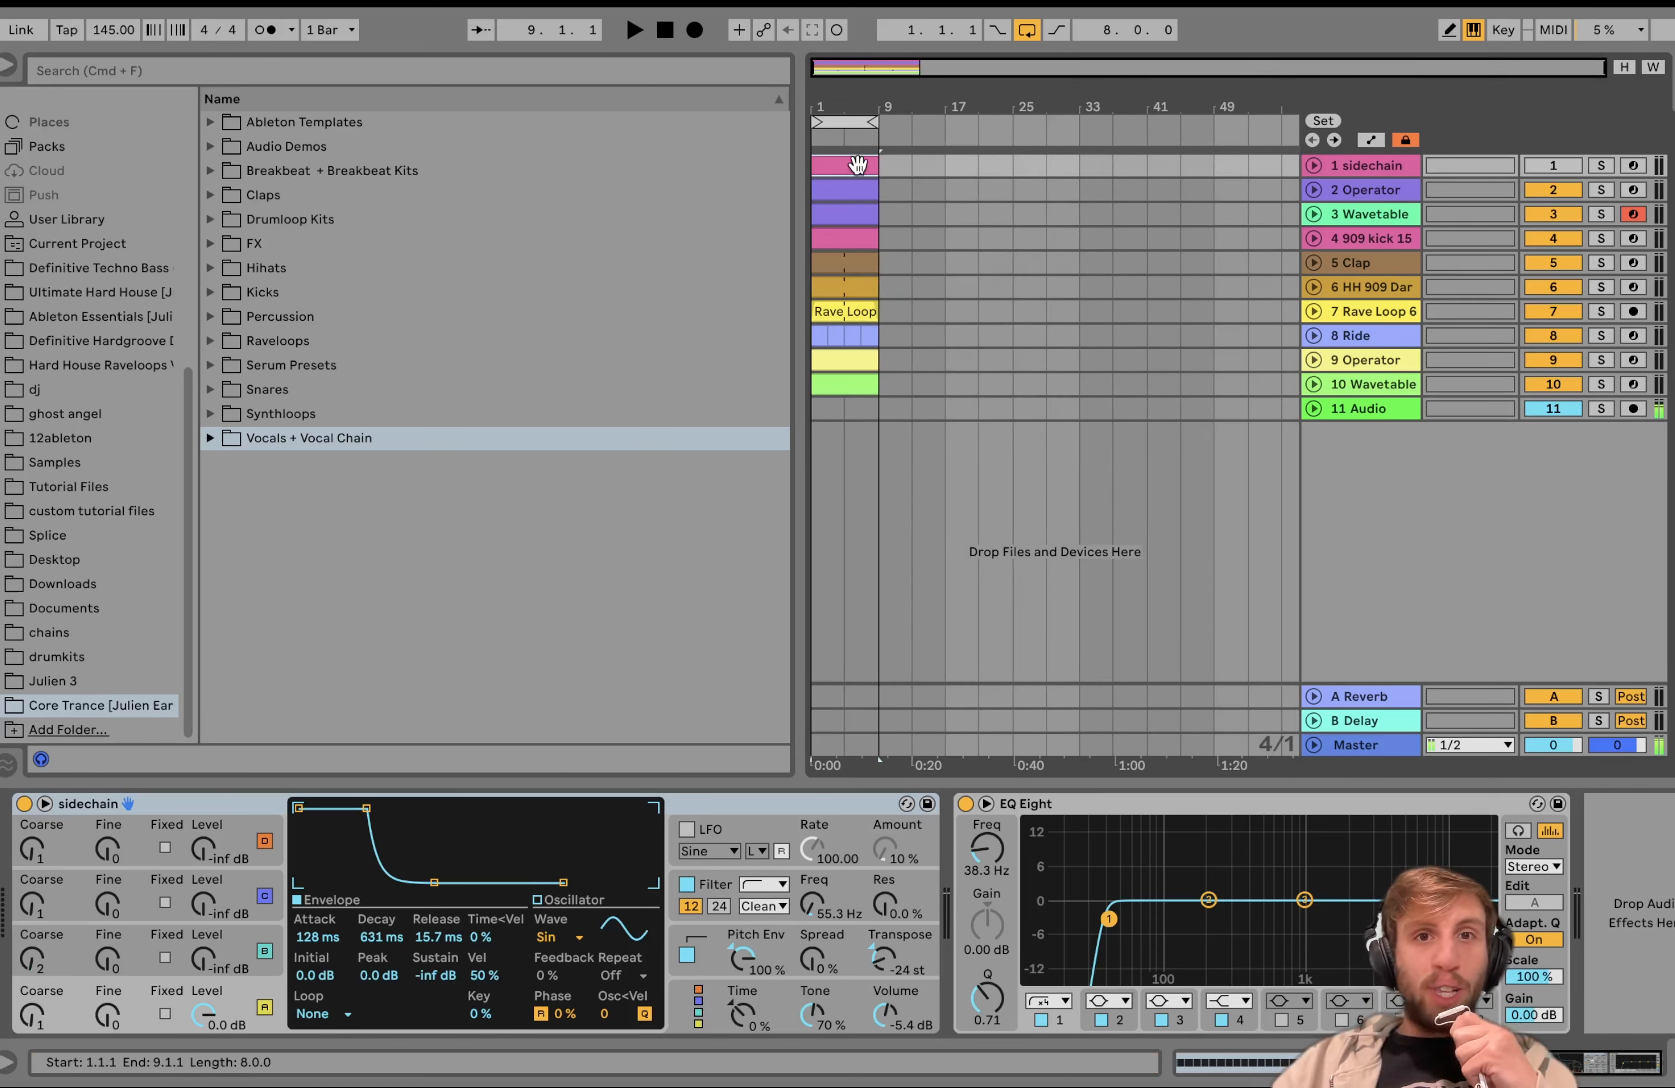
key("space")
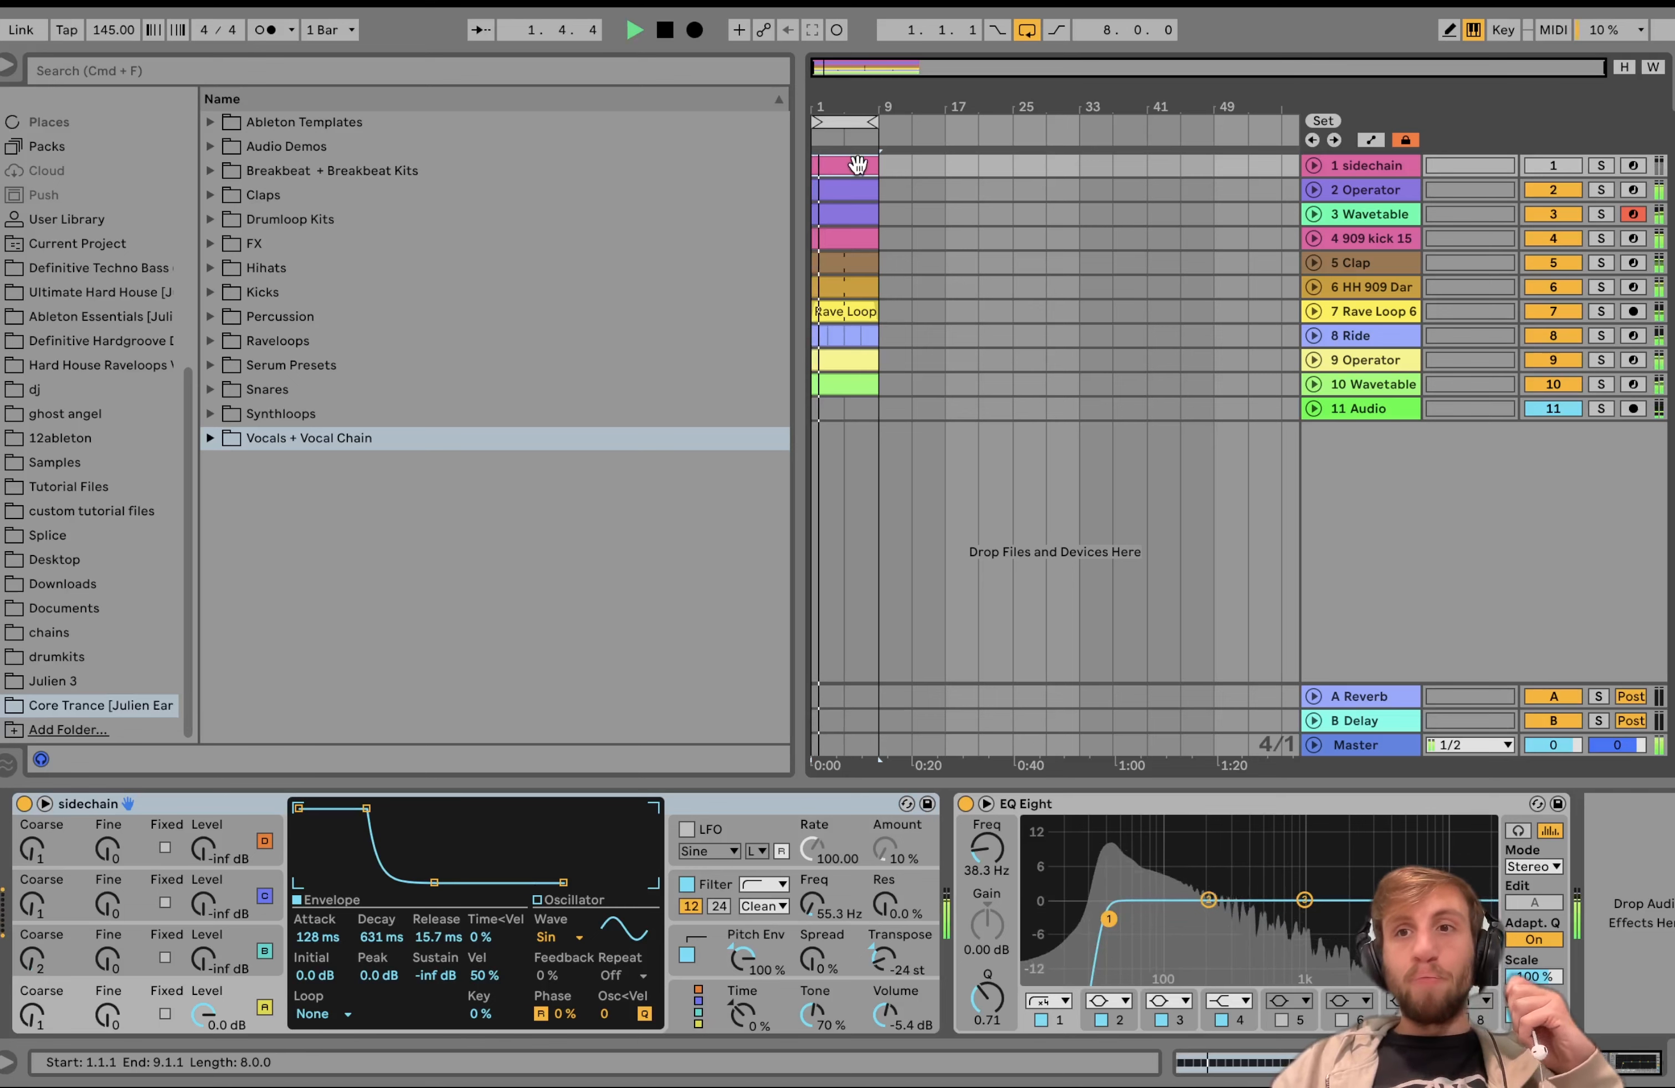
key("space")
Step: Move the eight-bar block of clips on all tracks from bar 1 to bar 81
left_click(879, 157)
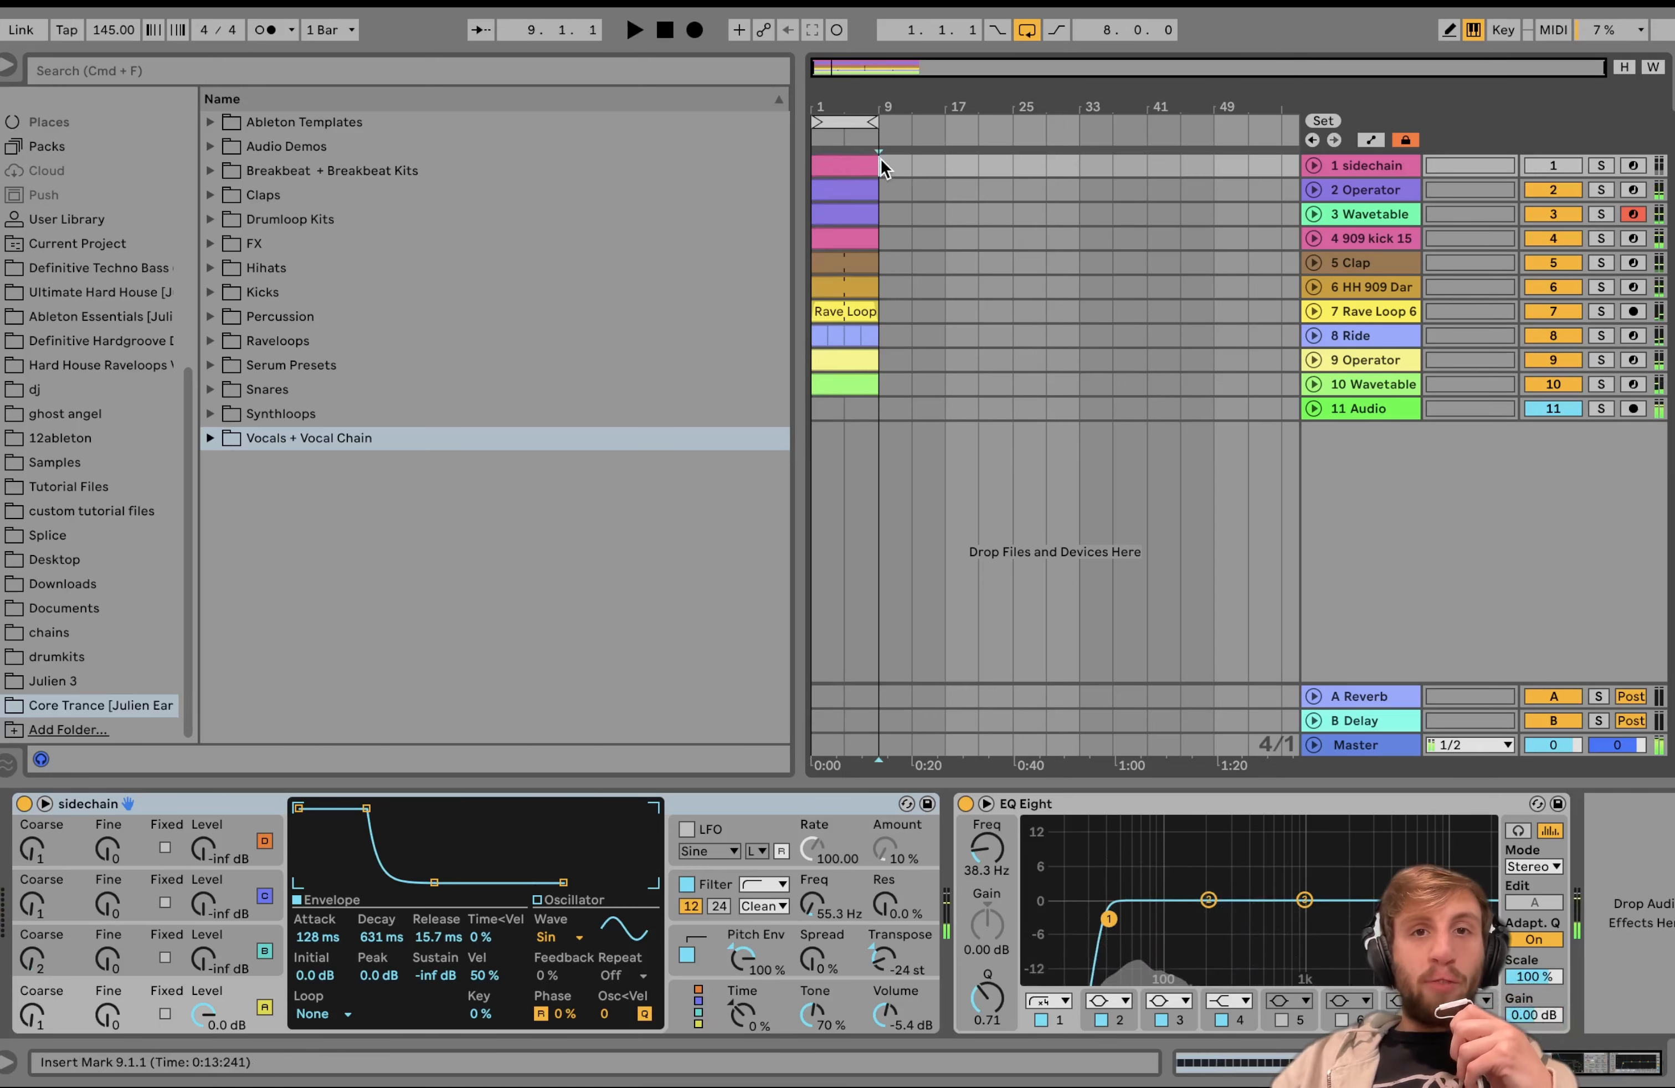
left_click_drag(879, 157, 761, 415)
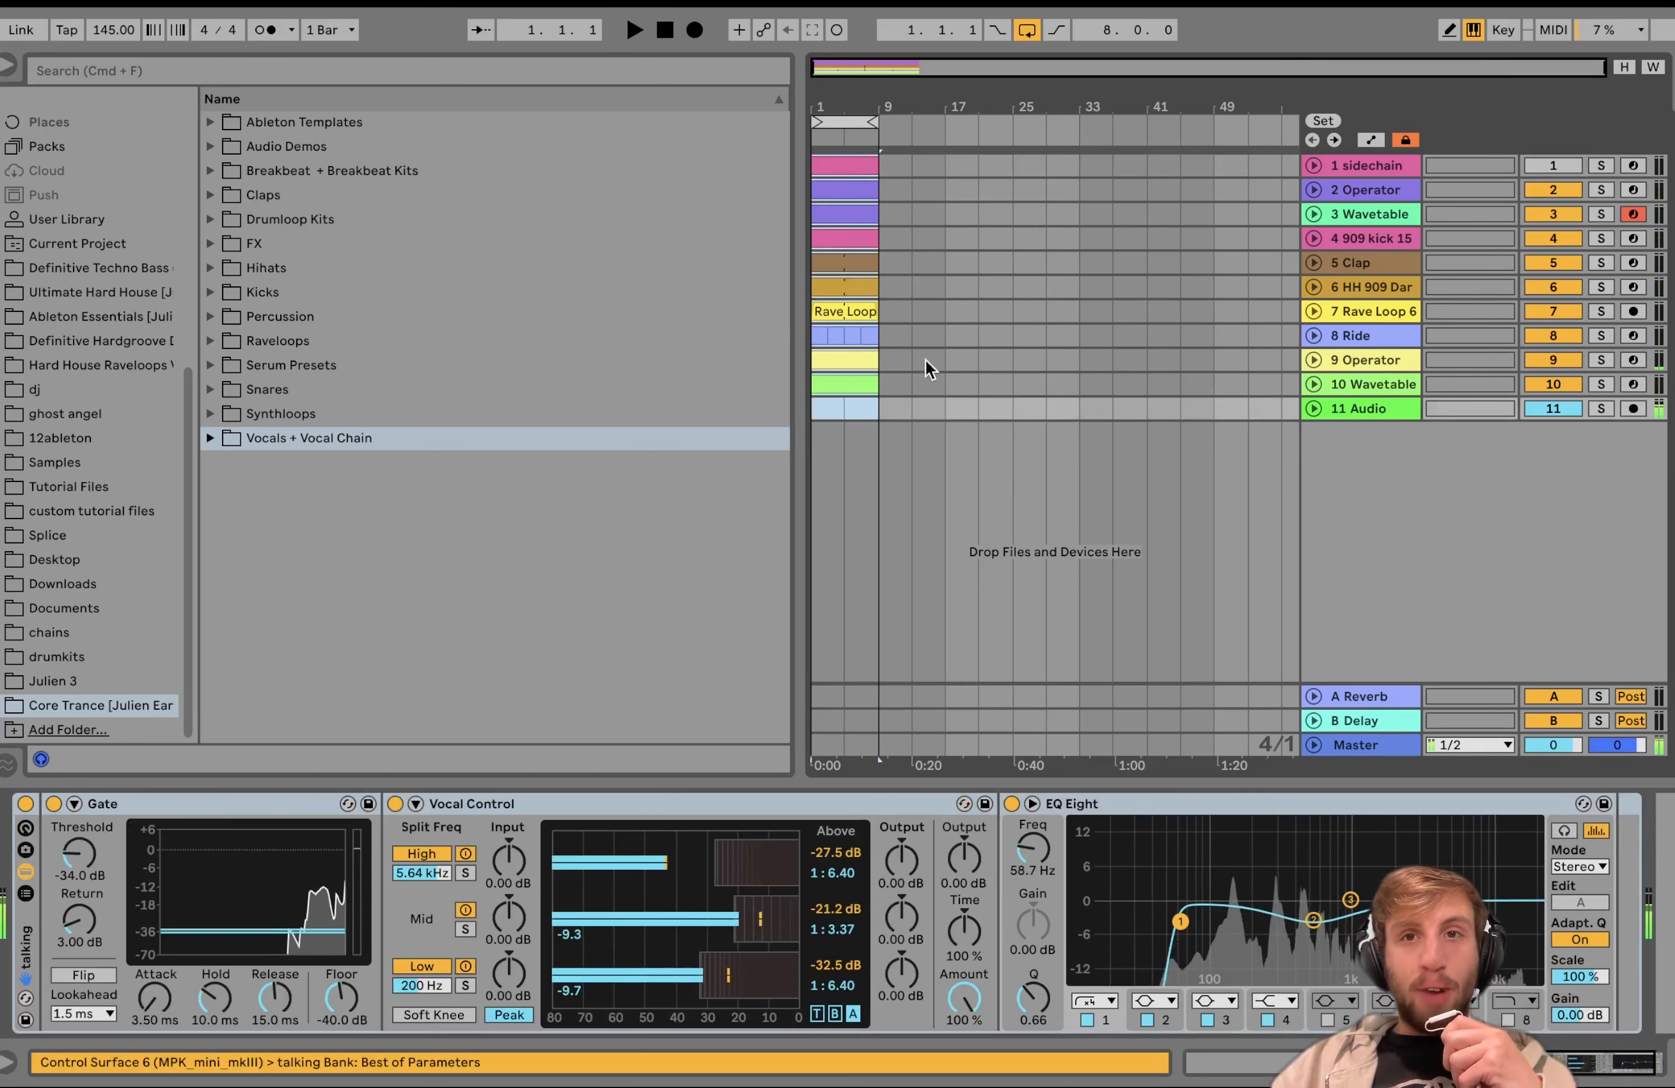
left_click_drag(827, 169, 974, 170)
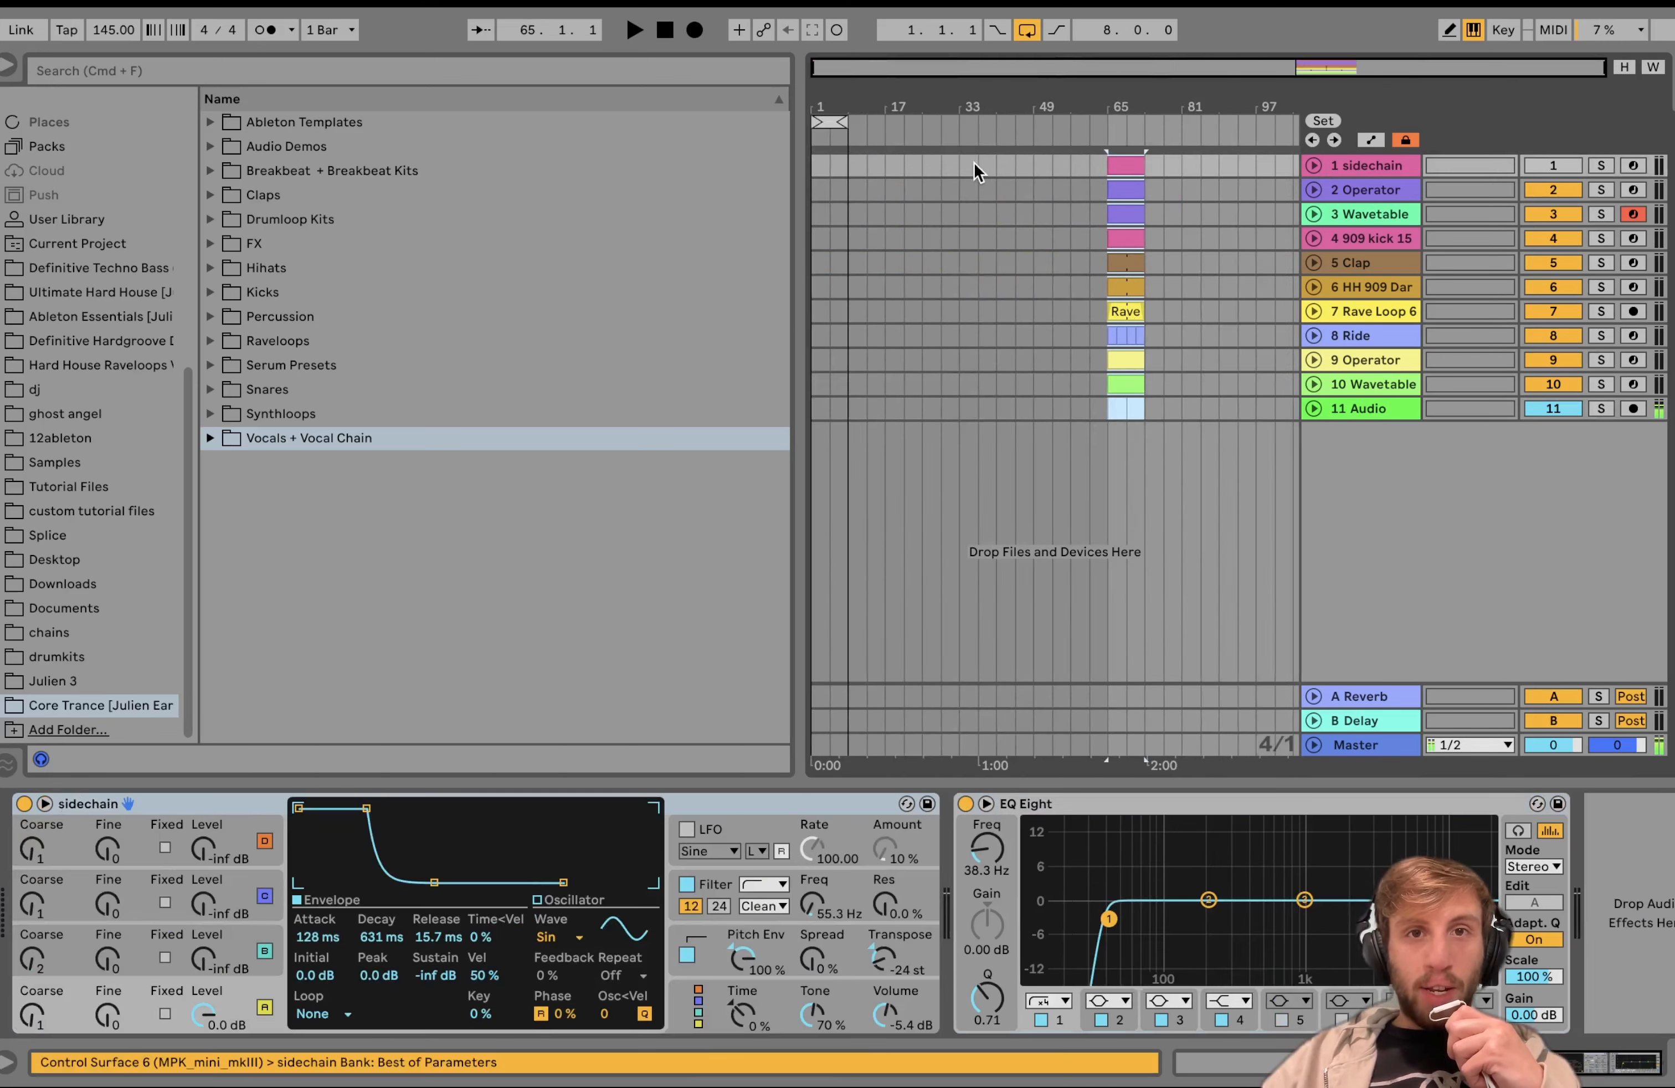
left_click_drag(1122, 165, 1170, 176)
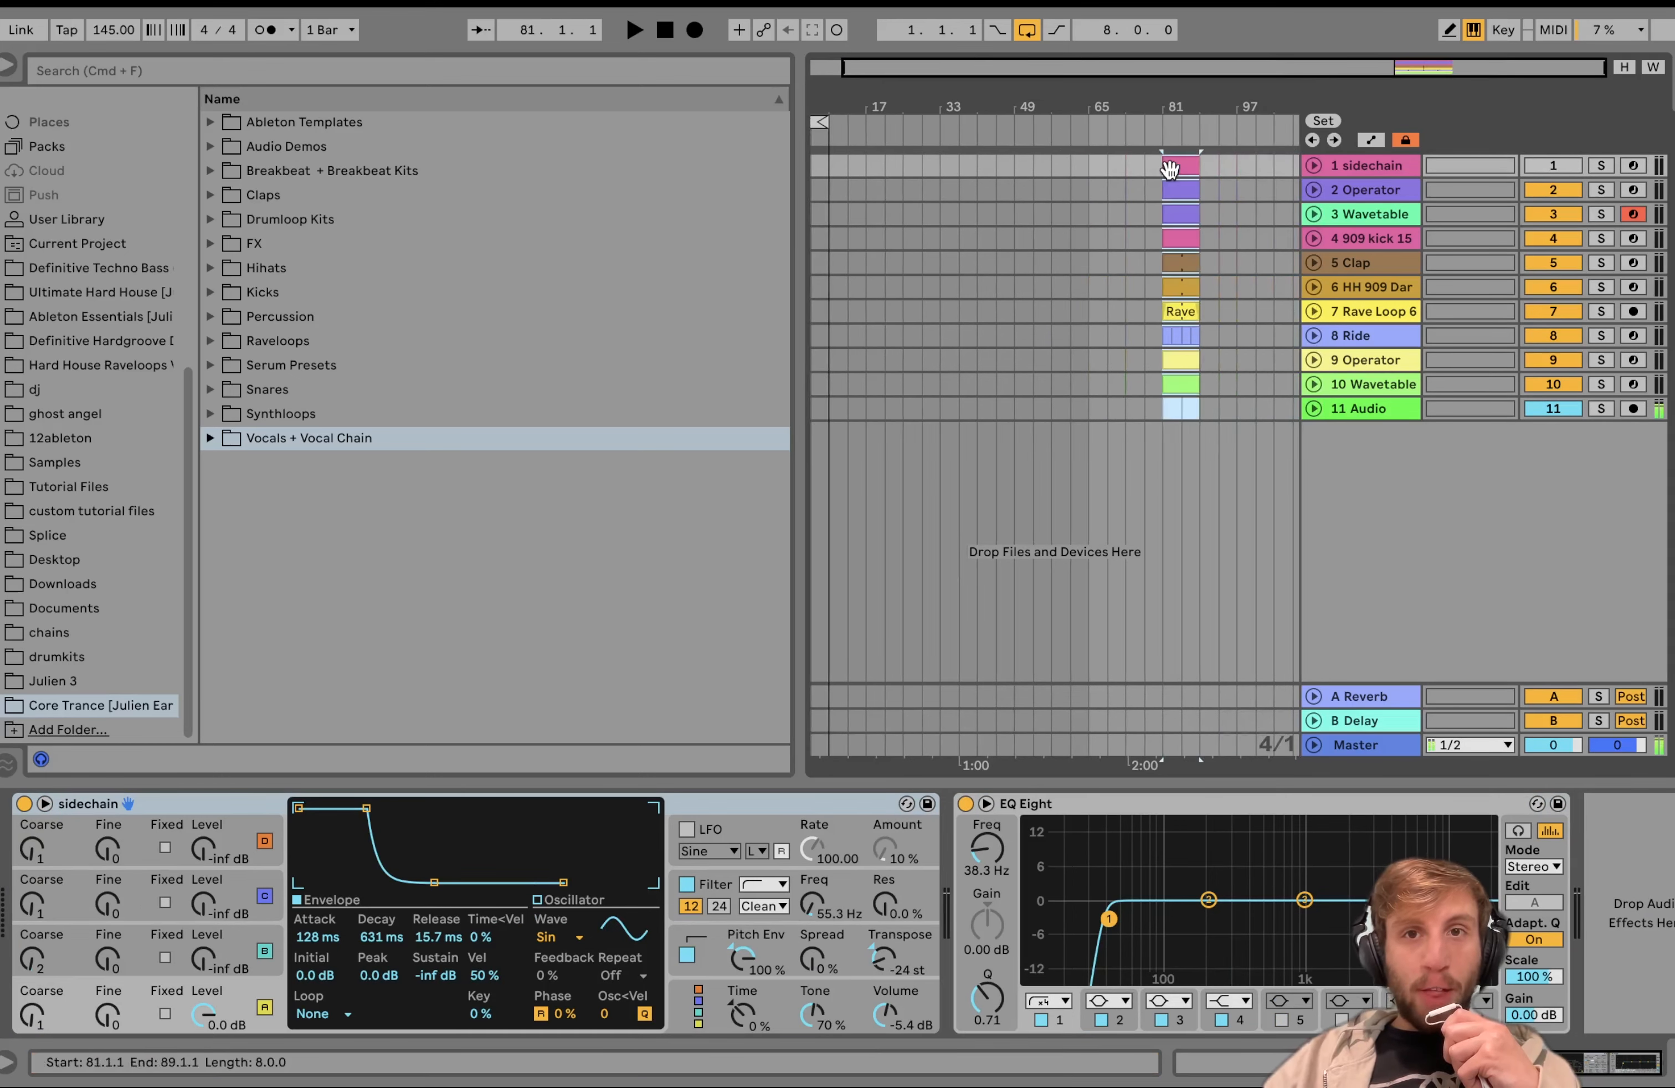
Step: Add a locator named "main drop" at bar 81
right_click(1162, 127)
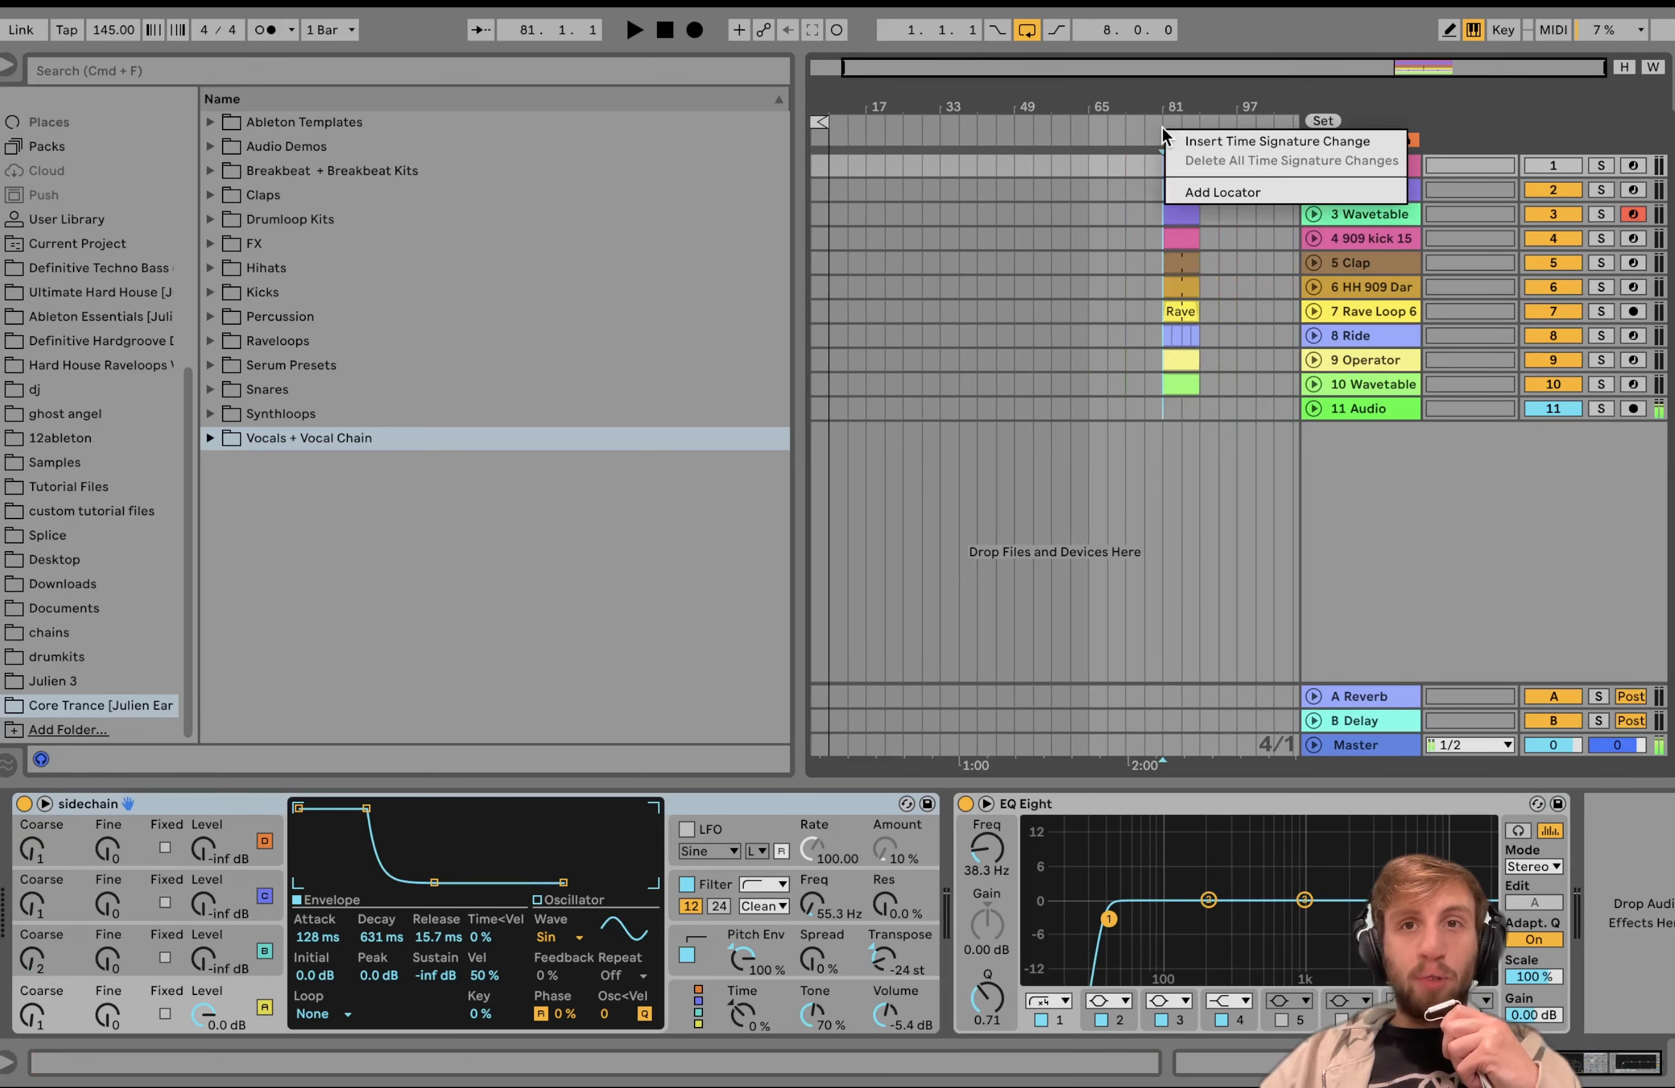
left_click(1205, 193)
type("m")
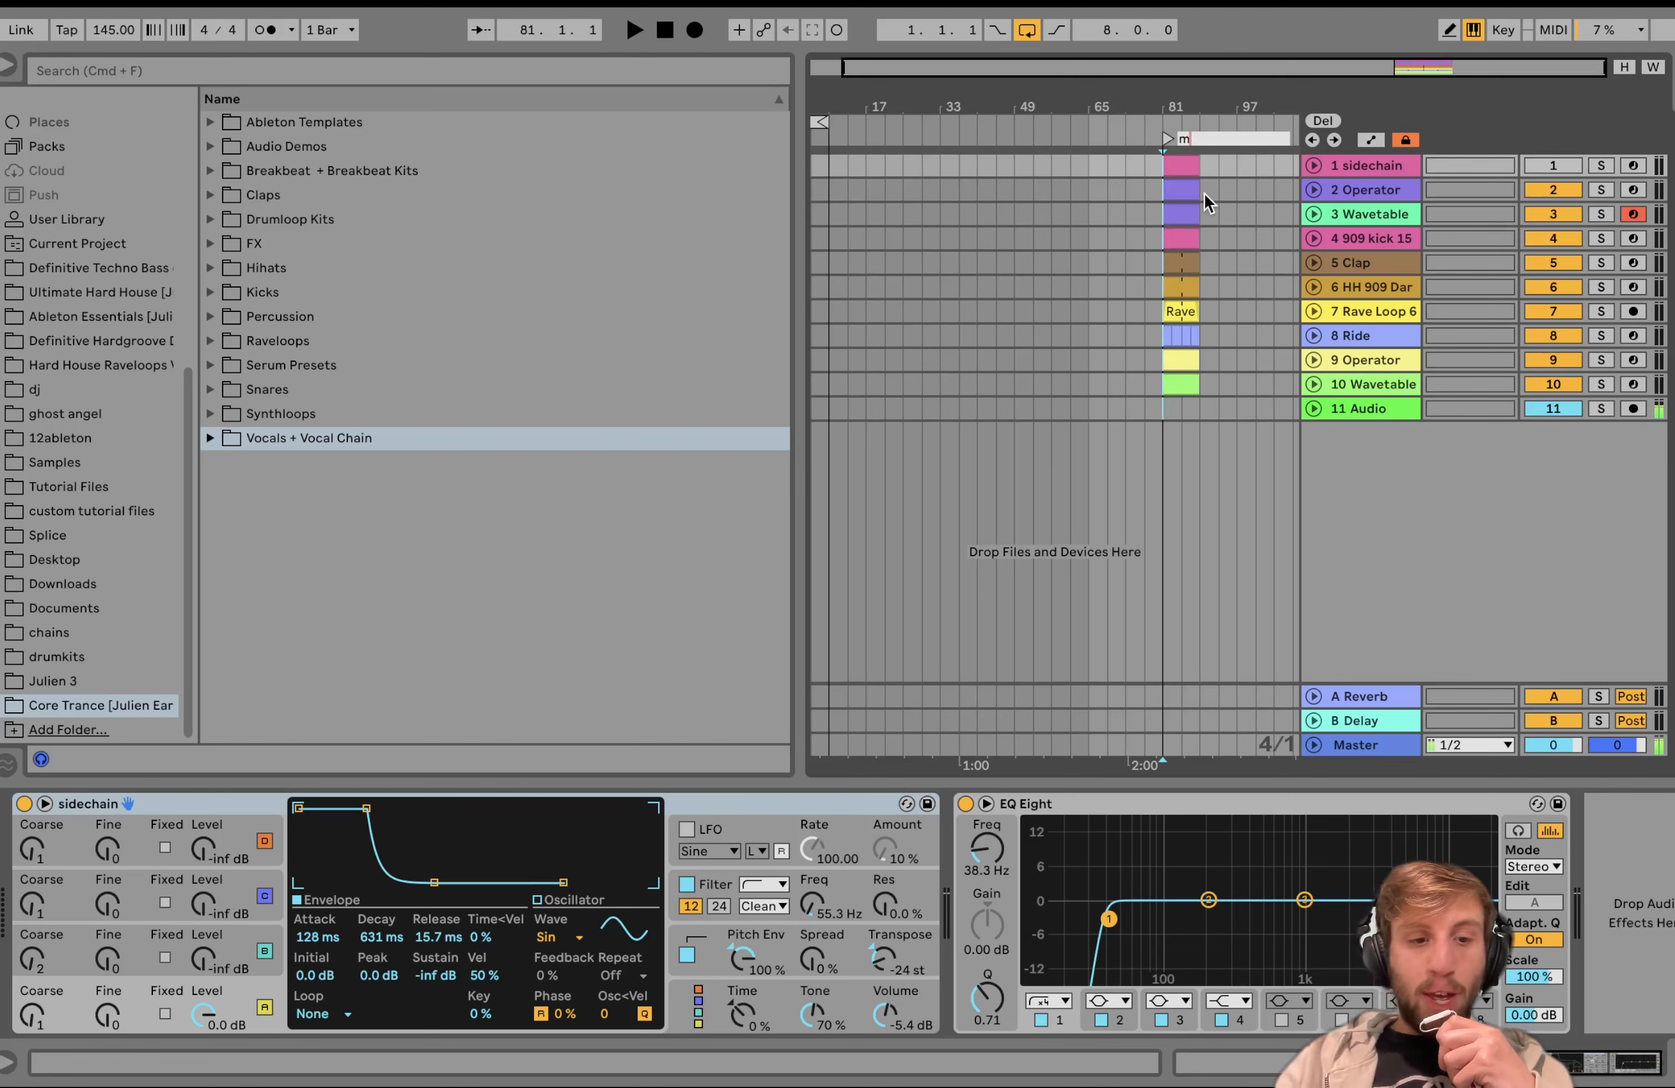
type("ain drop")
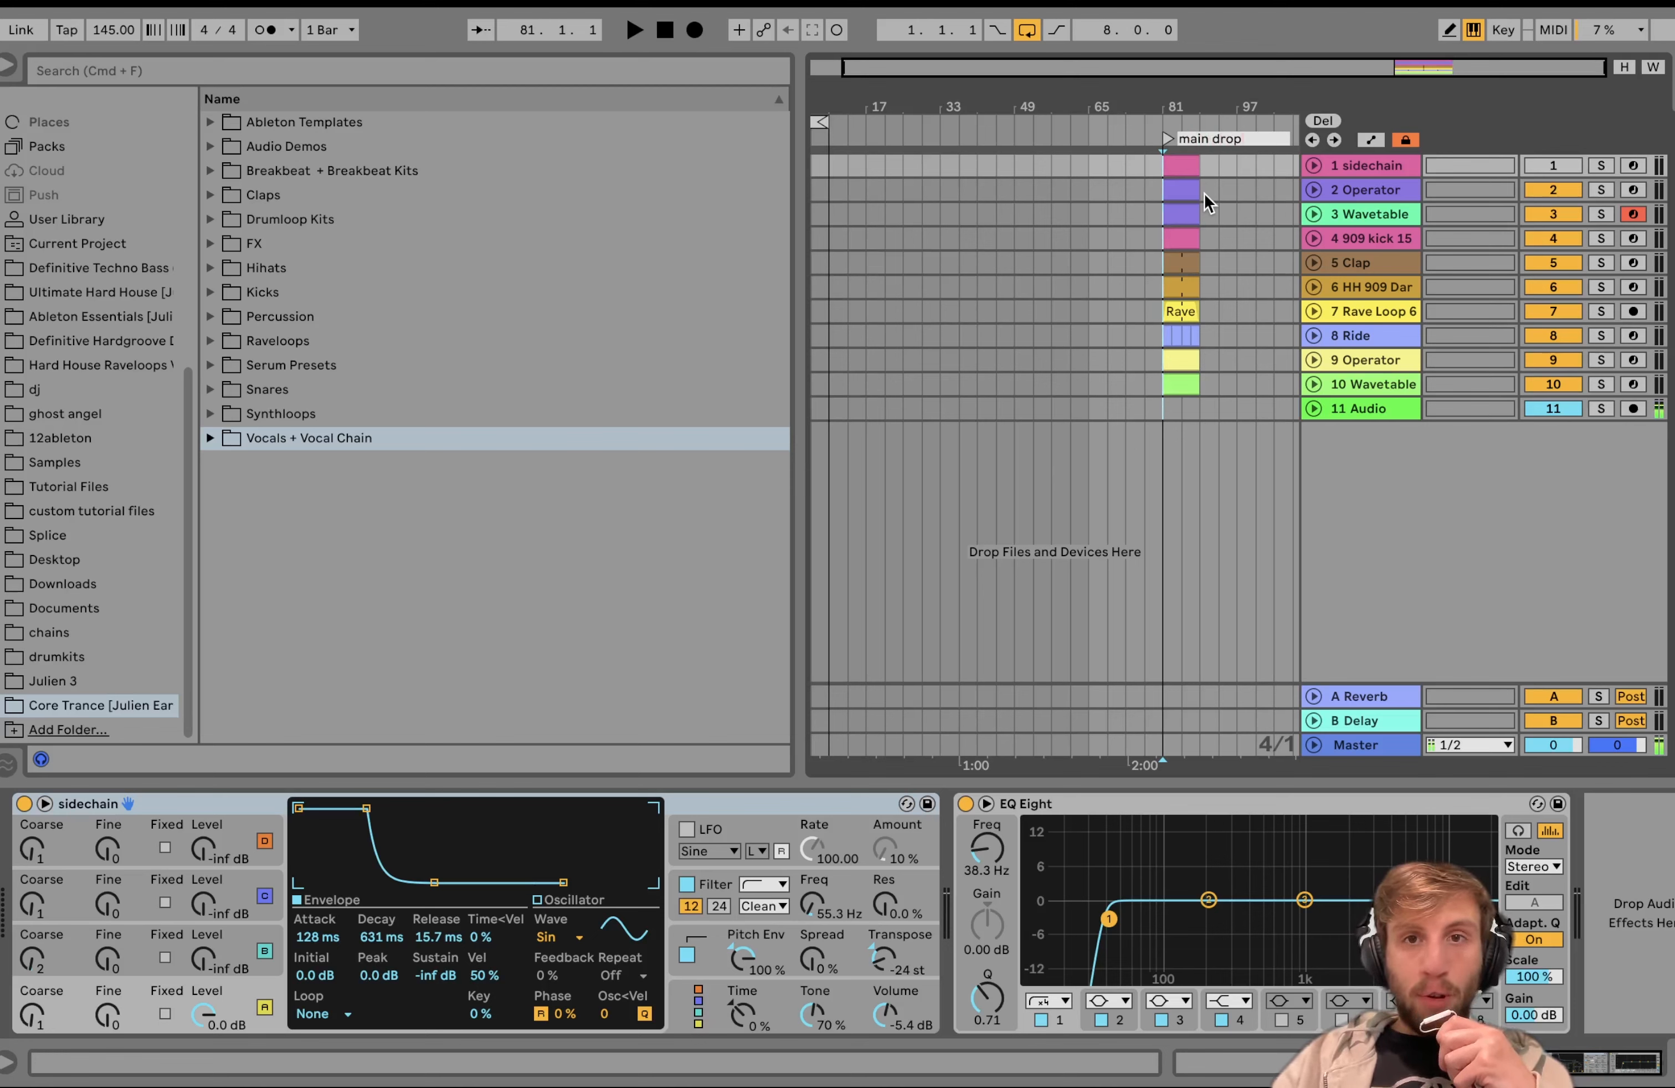
key("Return")
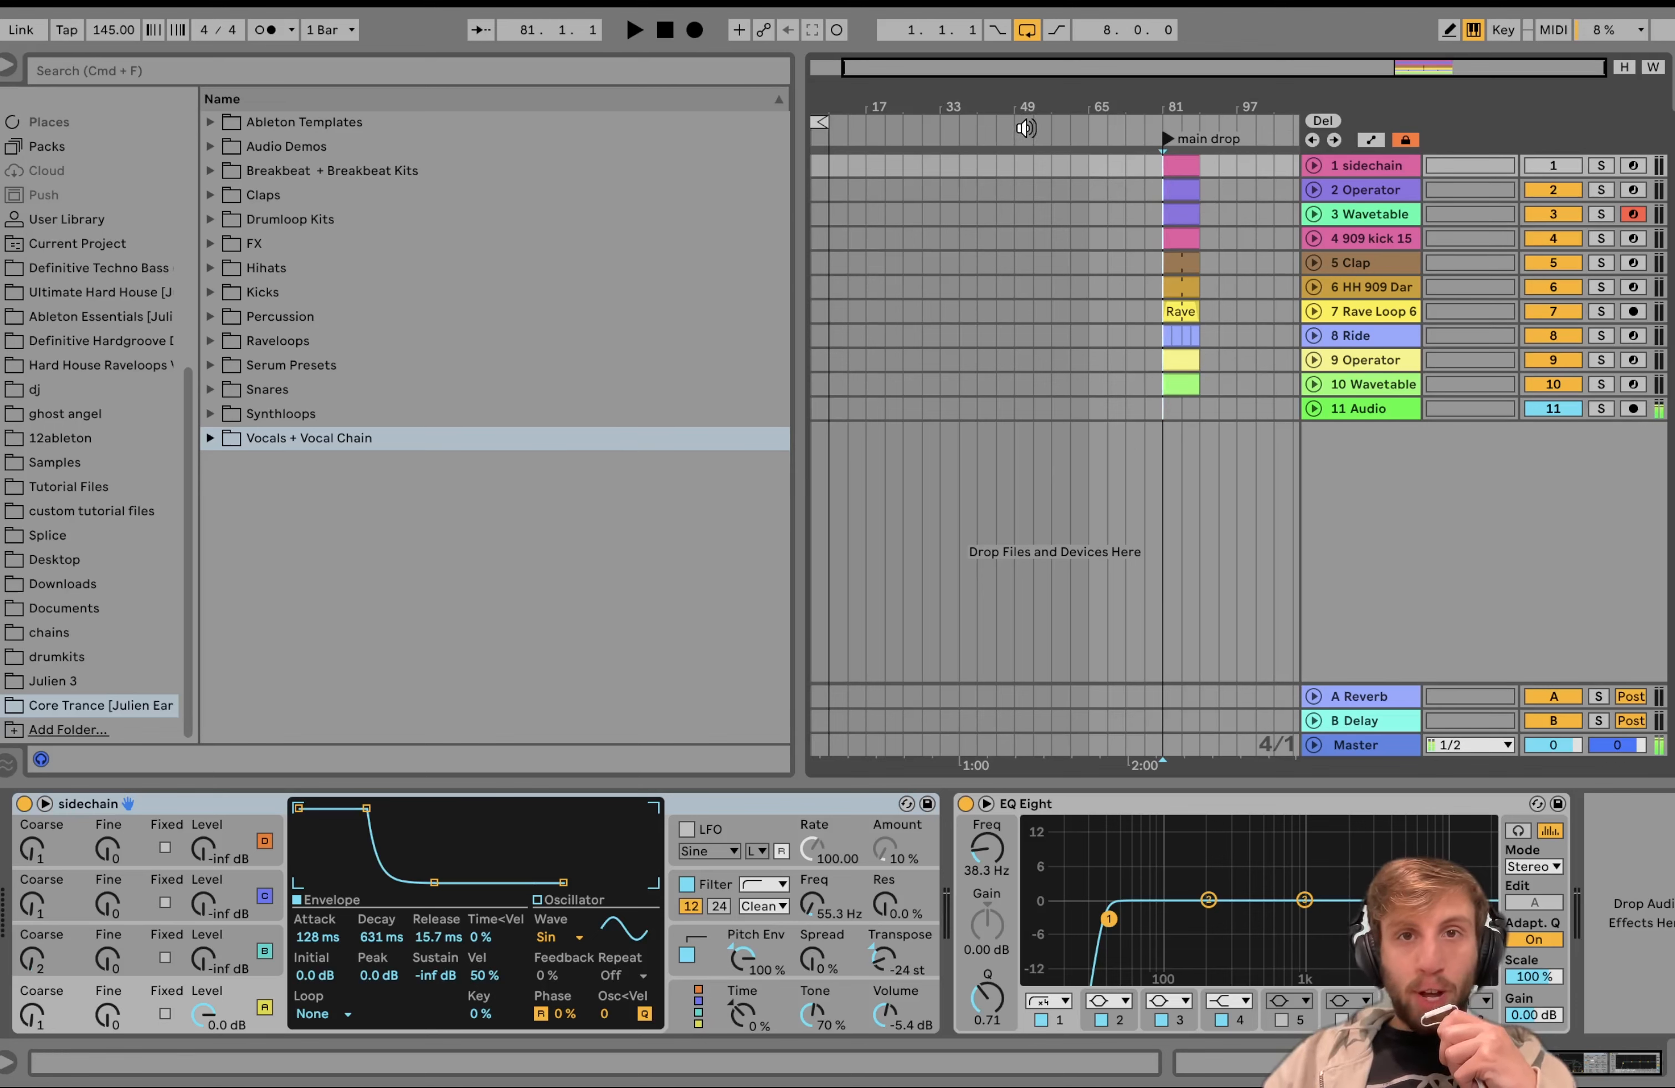
Step: Add a locator named "break/build" at bar 49
right_click(1012, 131)
left_click(1052, 198)
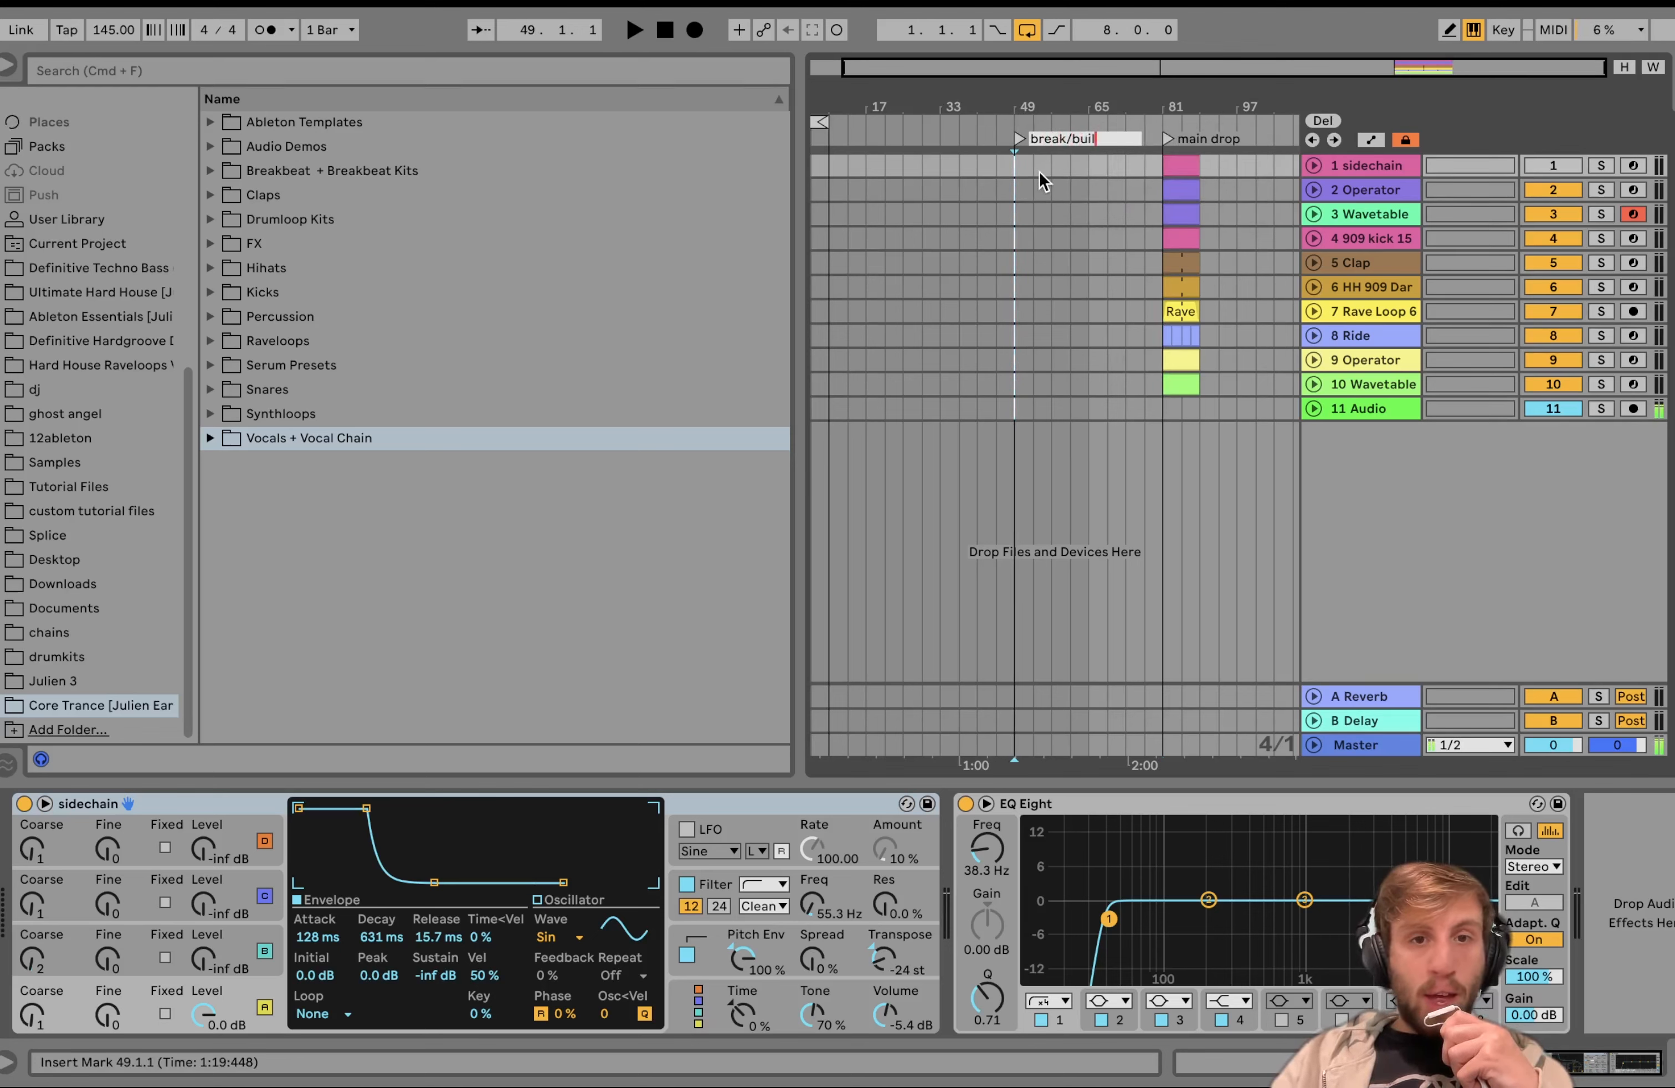
type("break/build")
key("Return")
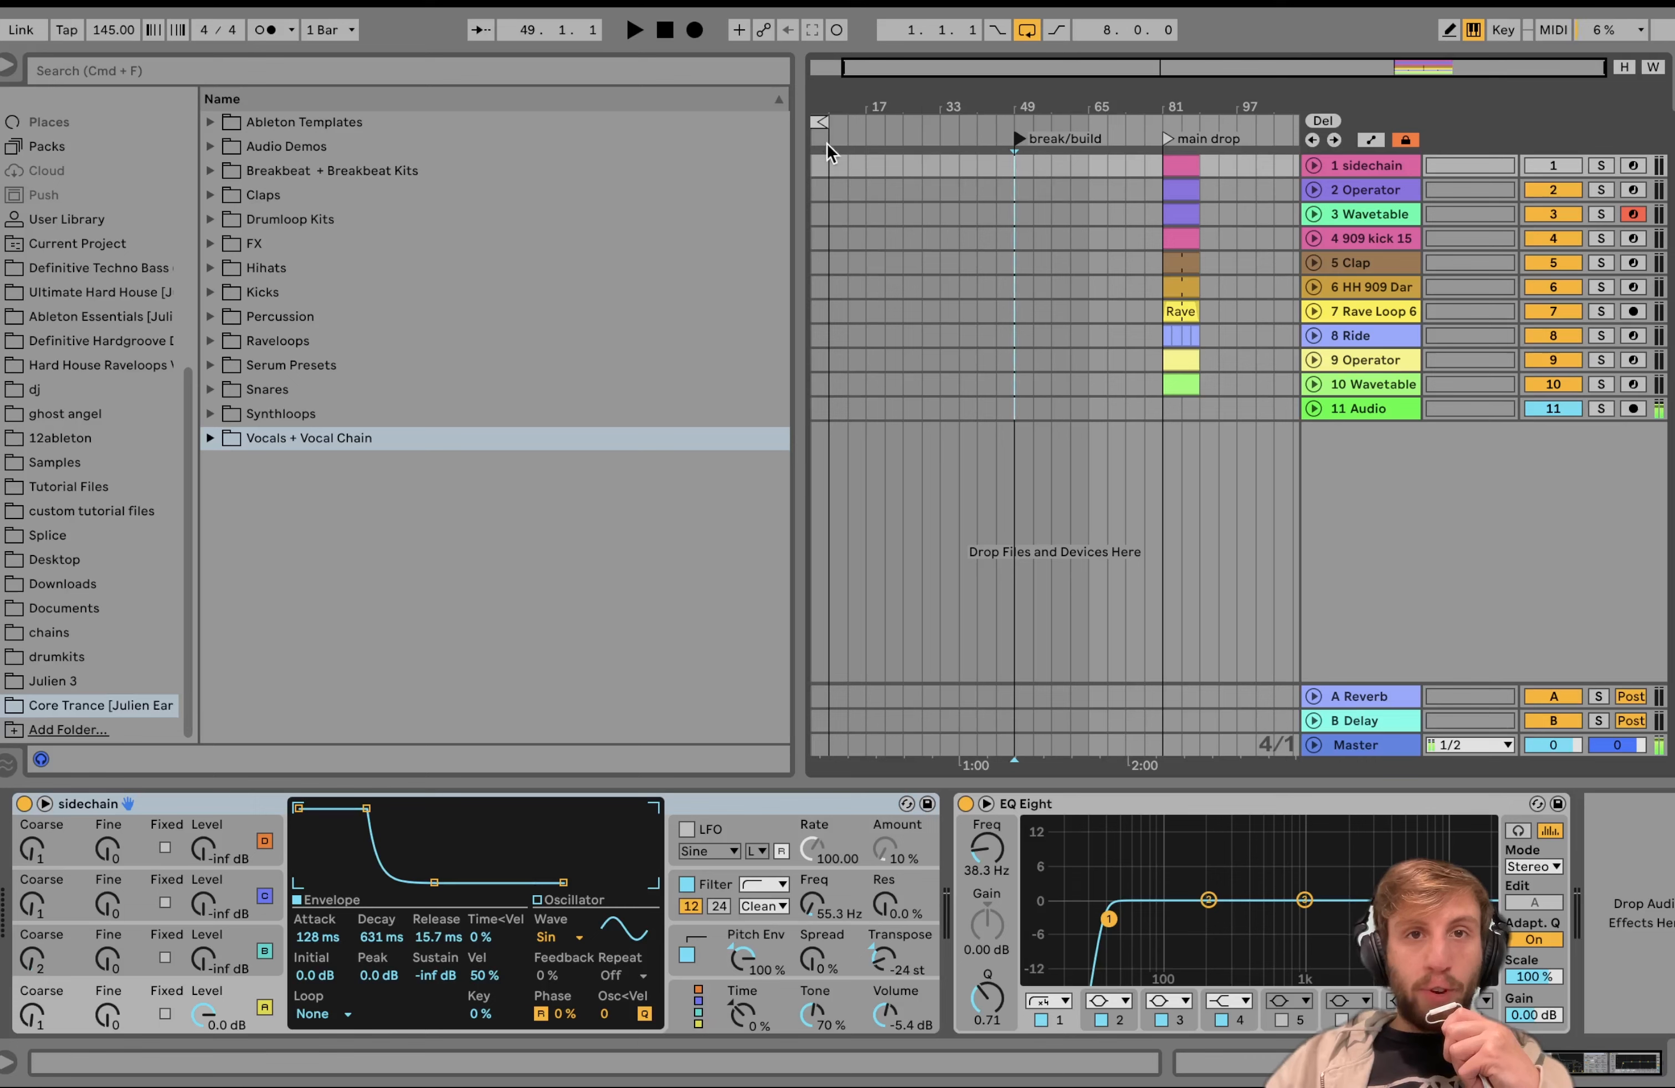
Step: Turn off the arrangement loop and play the main drop briefly from bar 81
scroll(831, 194, "left", 2)
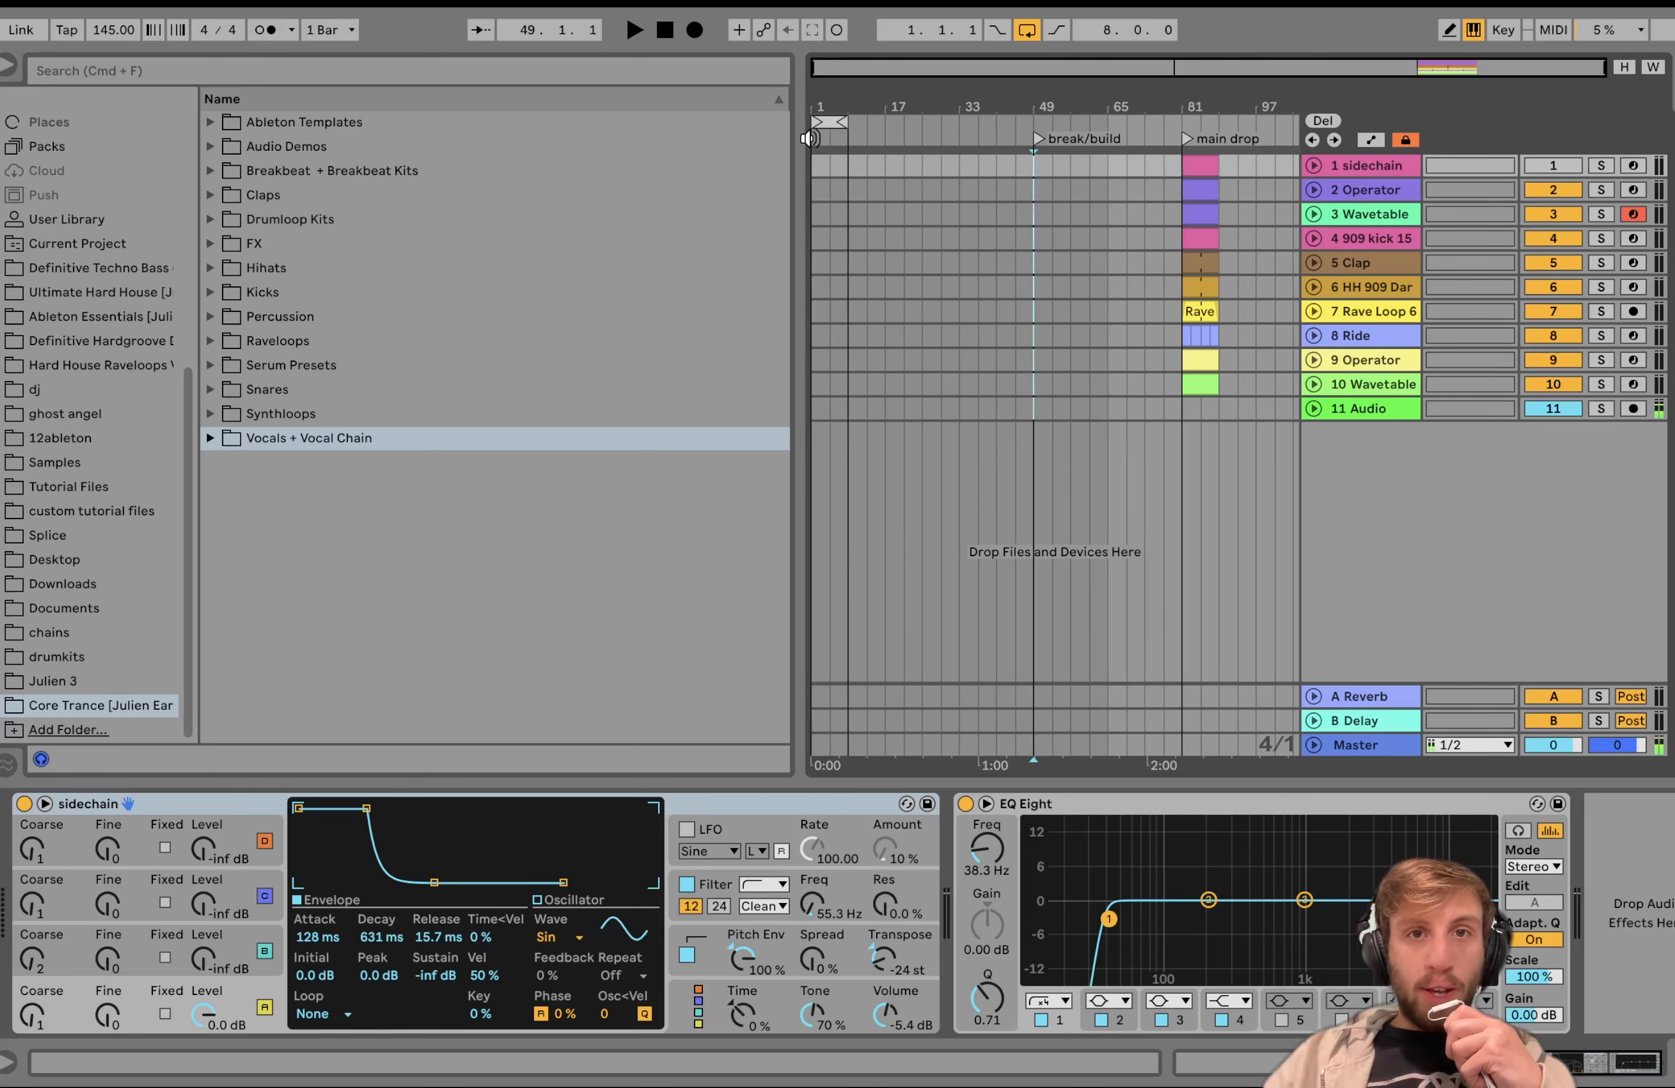
left_click(1022, 36)
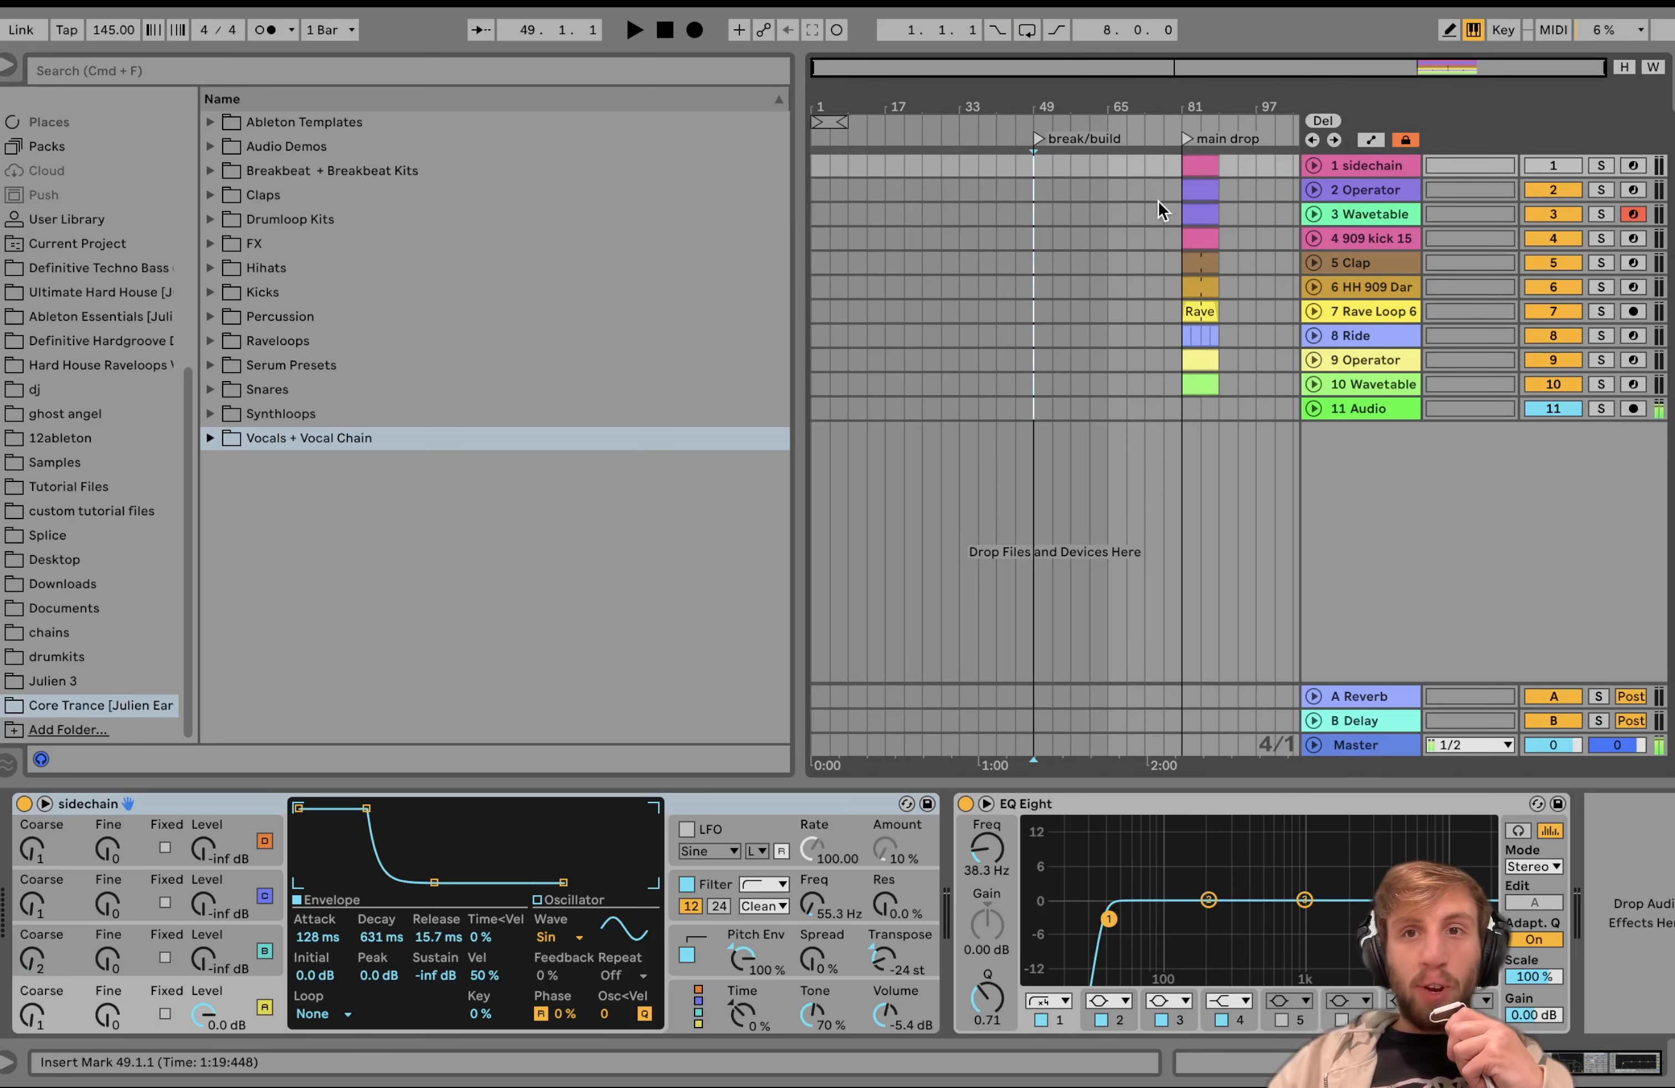
left_click(1205, 164)
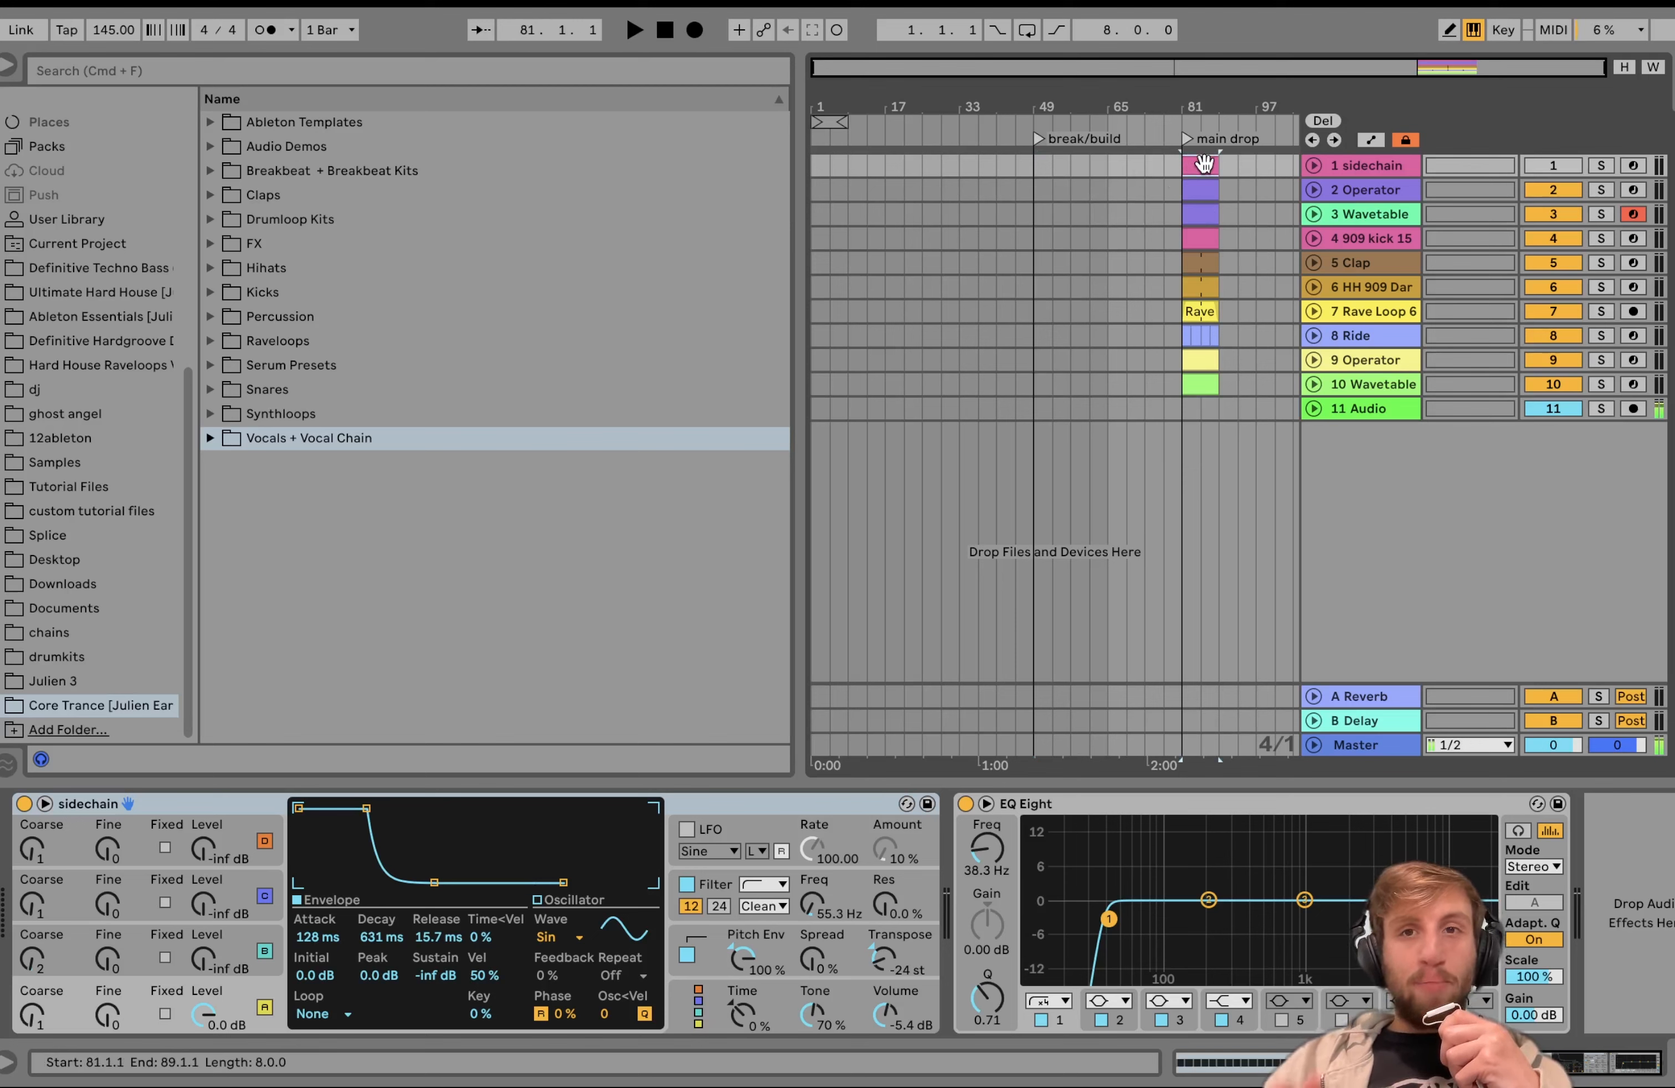
key("space")
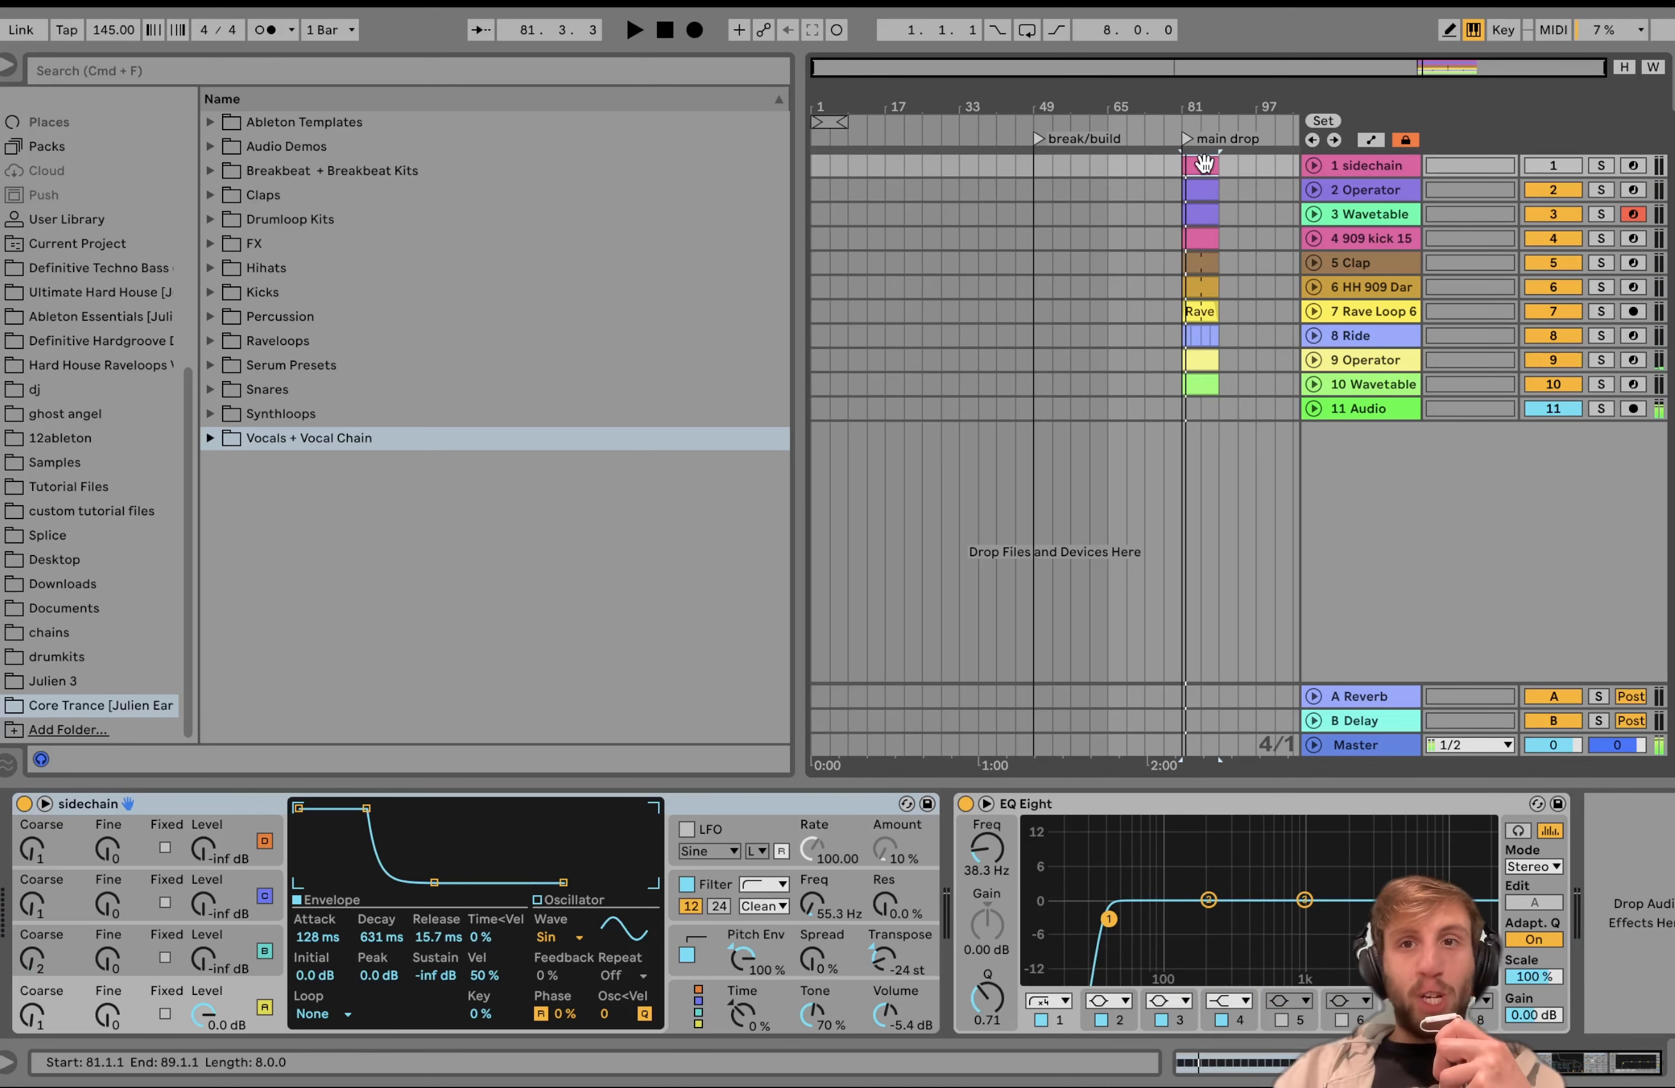
Step: Copy the main drop clips of the sidechain through Ride tracks and paste them twice from bar 33 to bar 49
scroll(1216, 199, "up", 3)
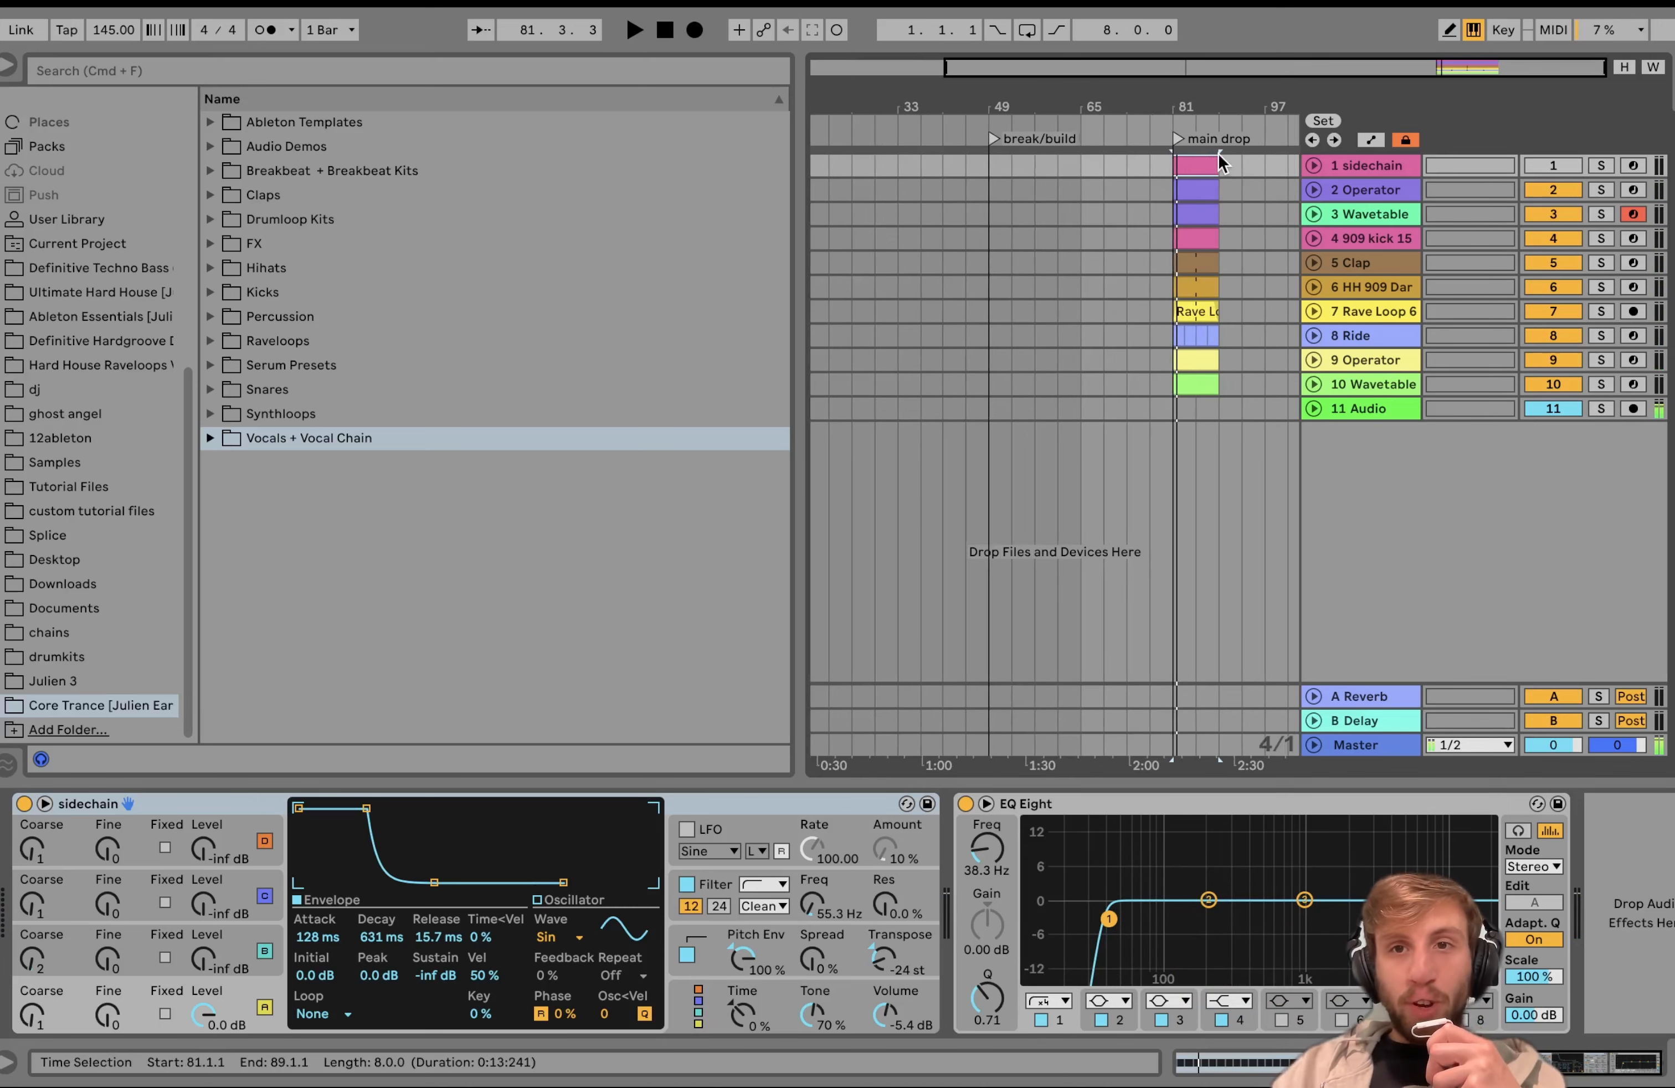
left_click(1212, 337)
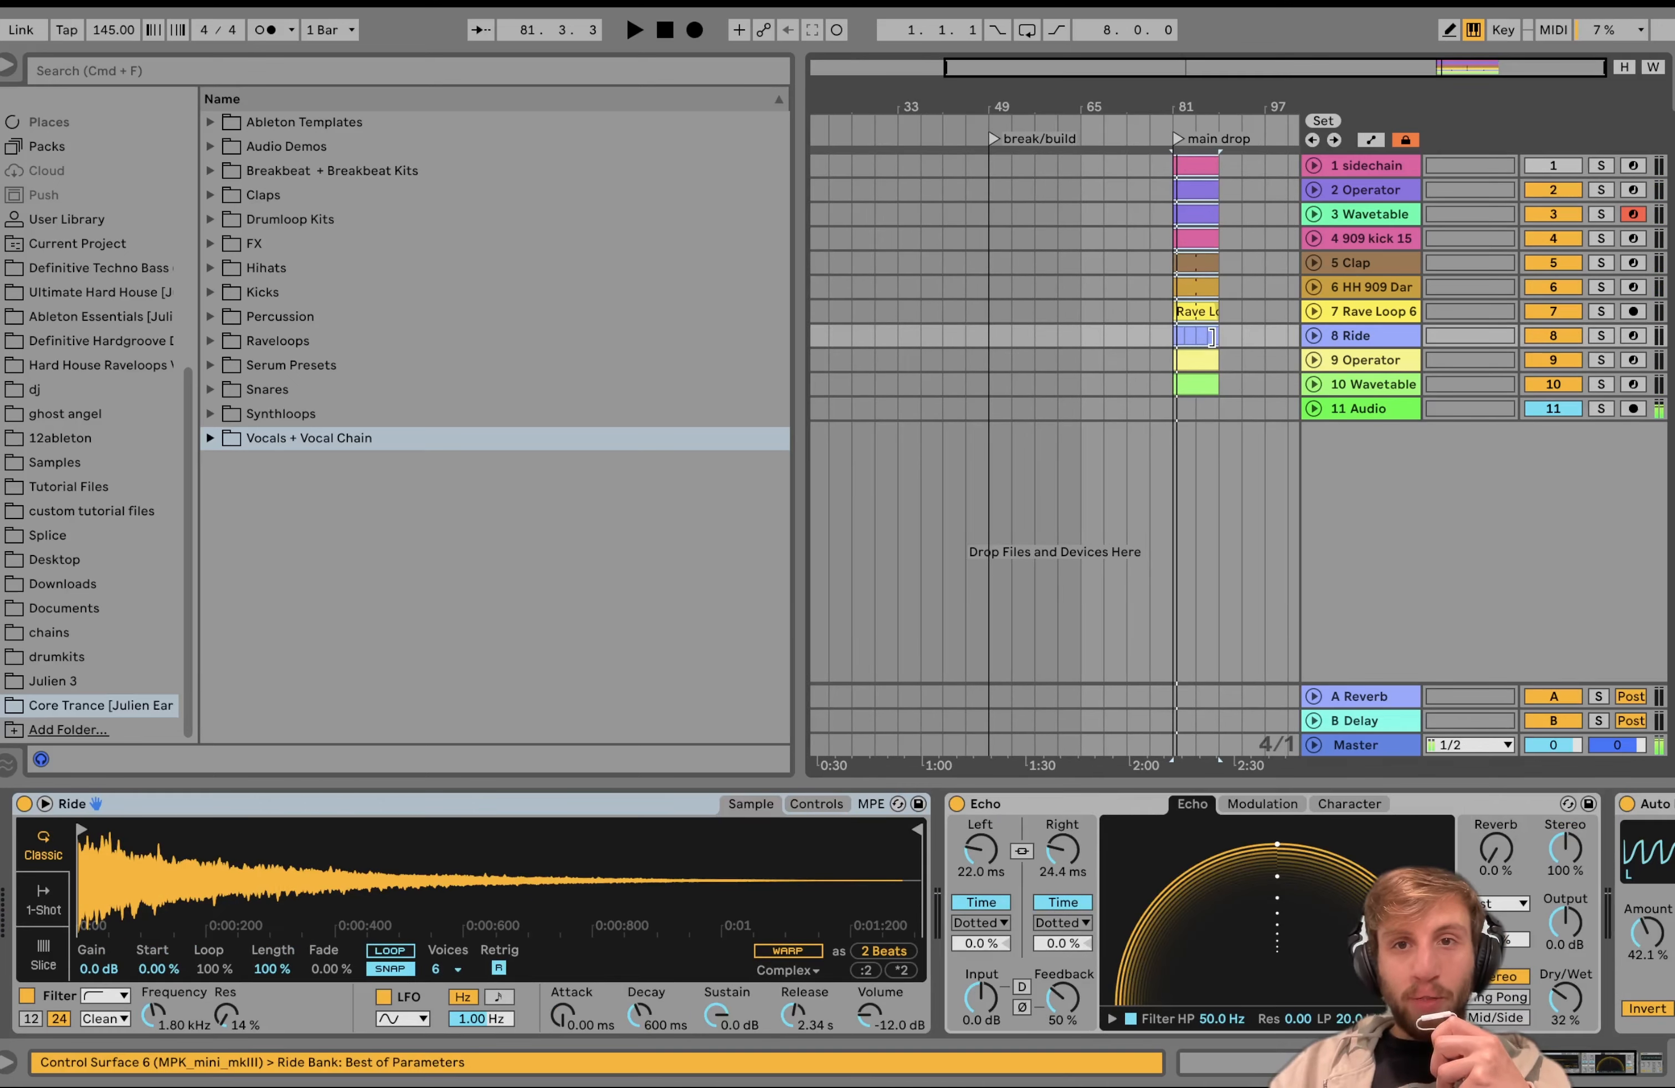
scroll(1215, 339, "left", 3)
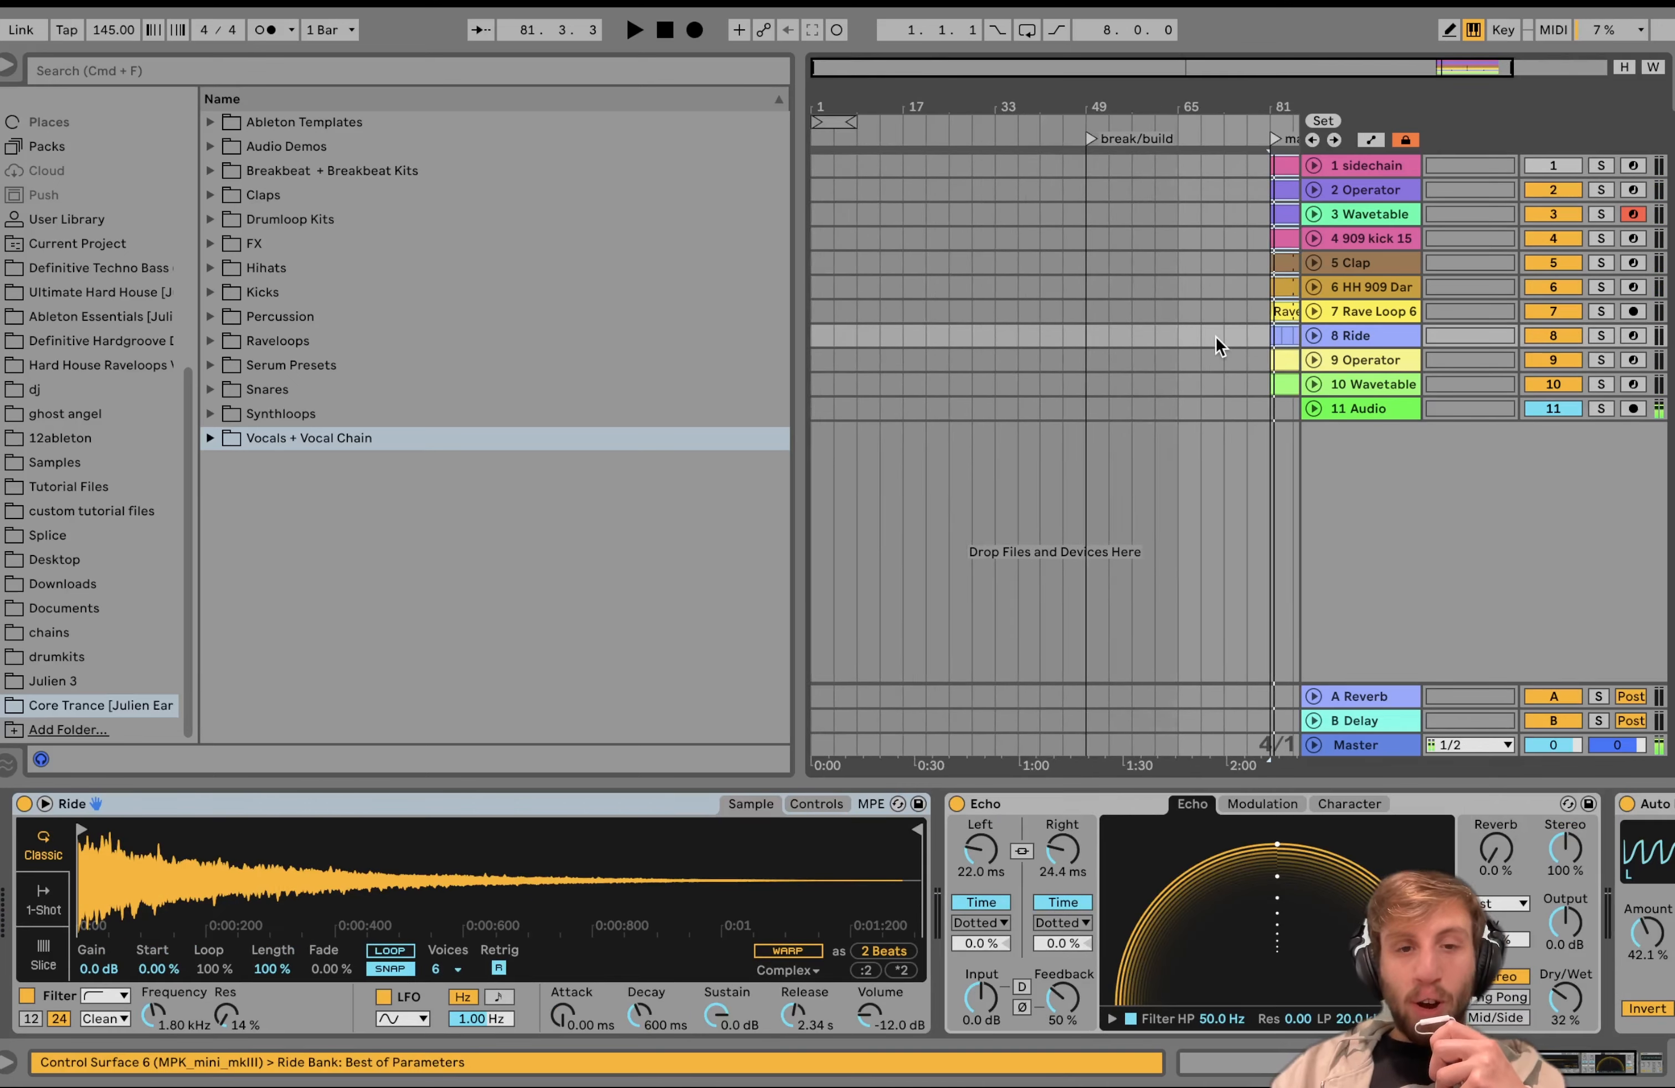
left_click(814, 164)
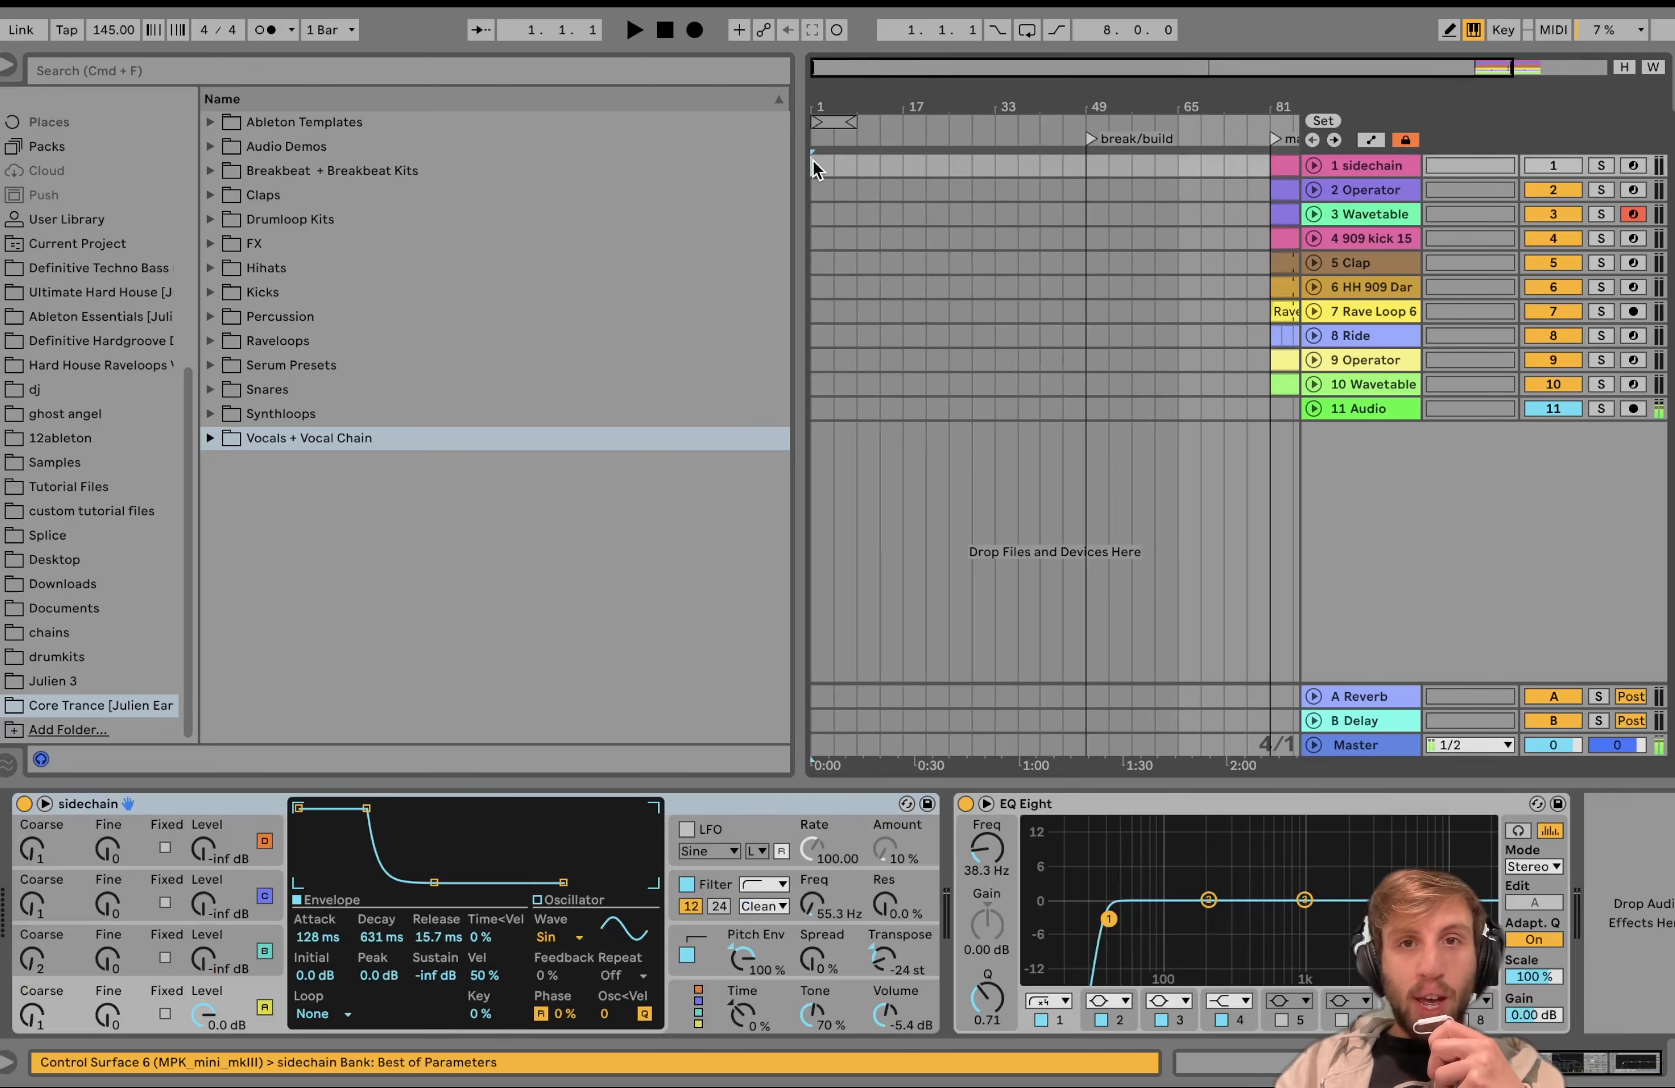
left_click(995, 164)
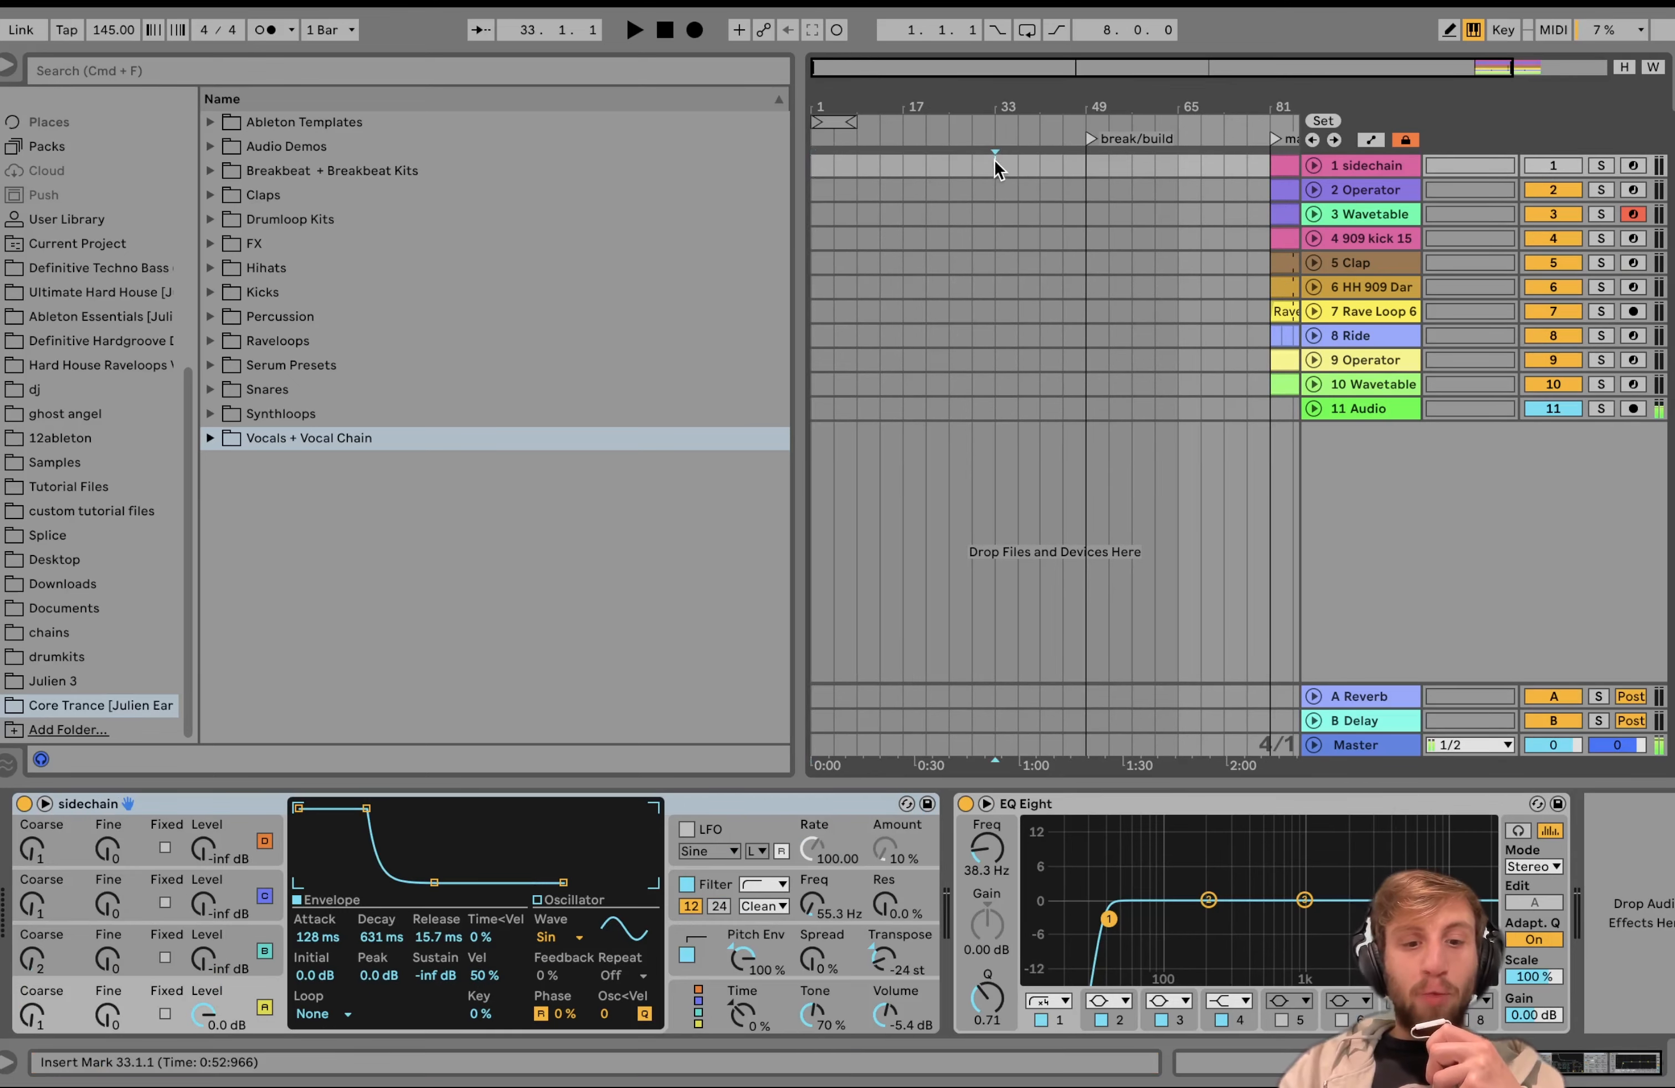
key("super+v")
key("super+v")
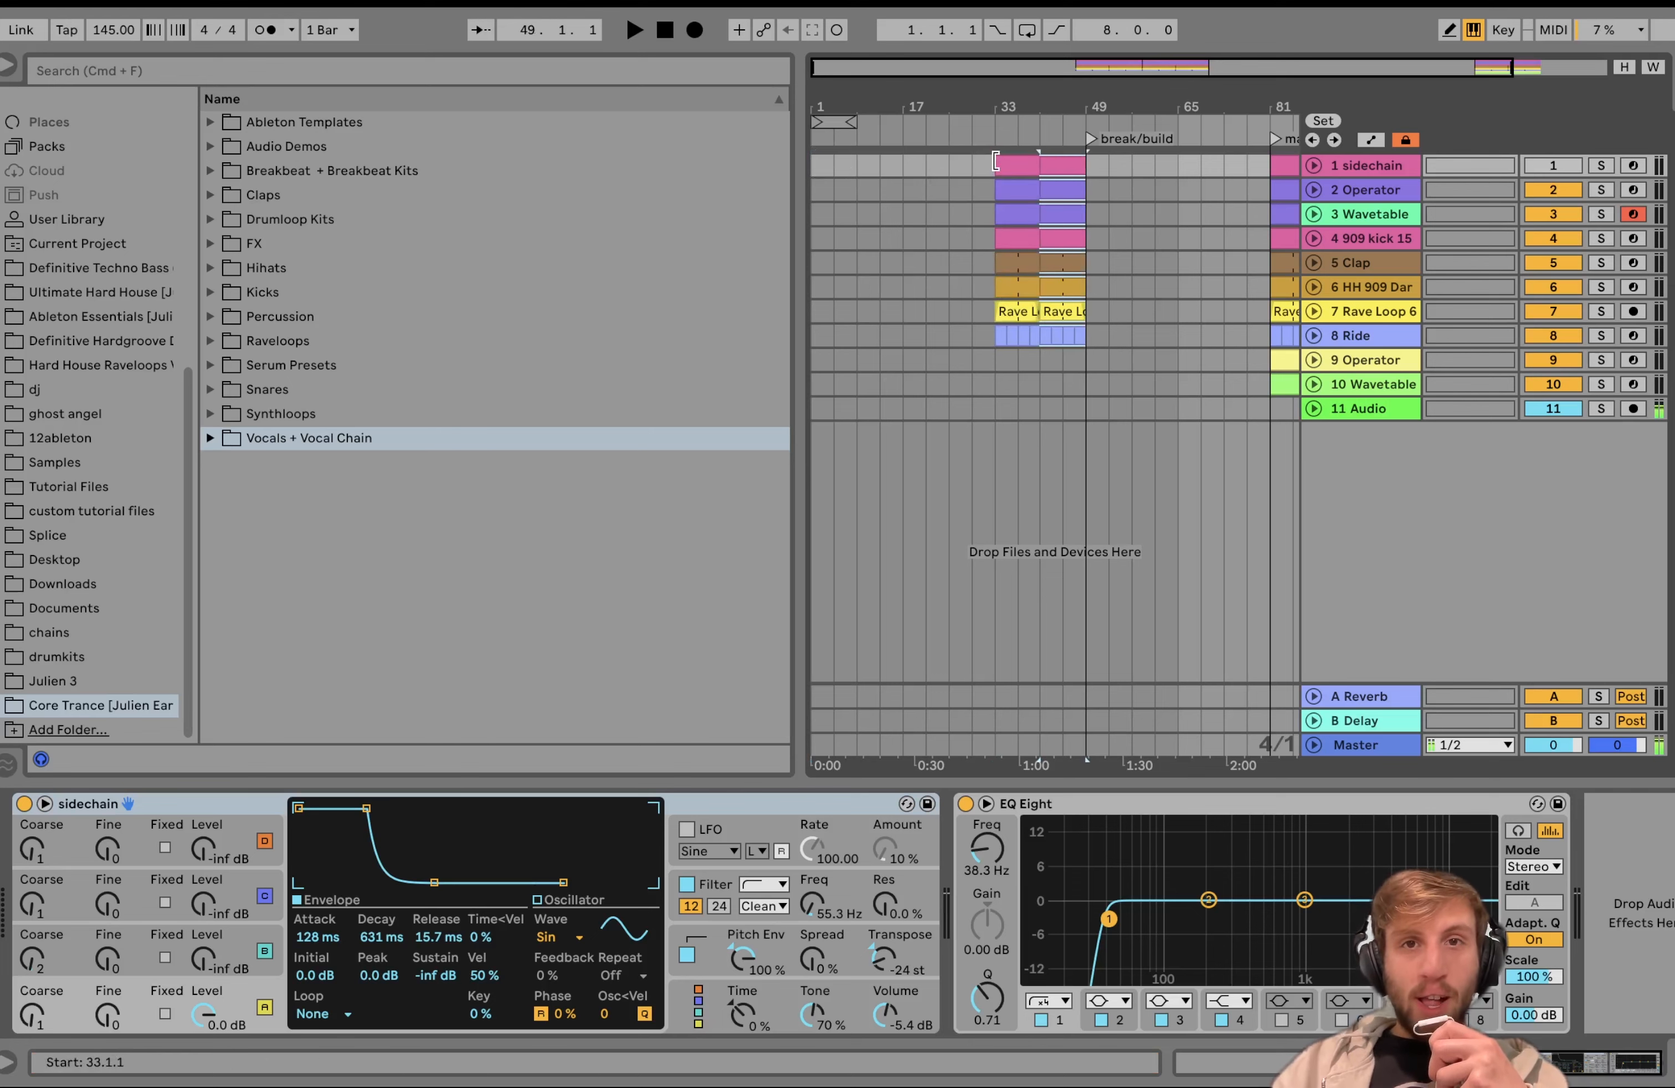
Step: Select bars 33 to 49, play them briefly and unfold the 2 Operator and 3 Wavetable tracks
left_click(996, 158, "shift")
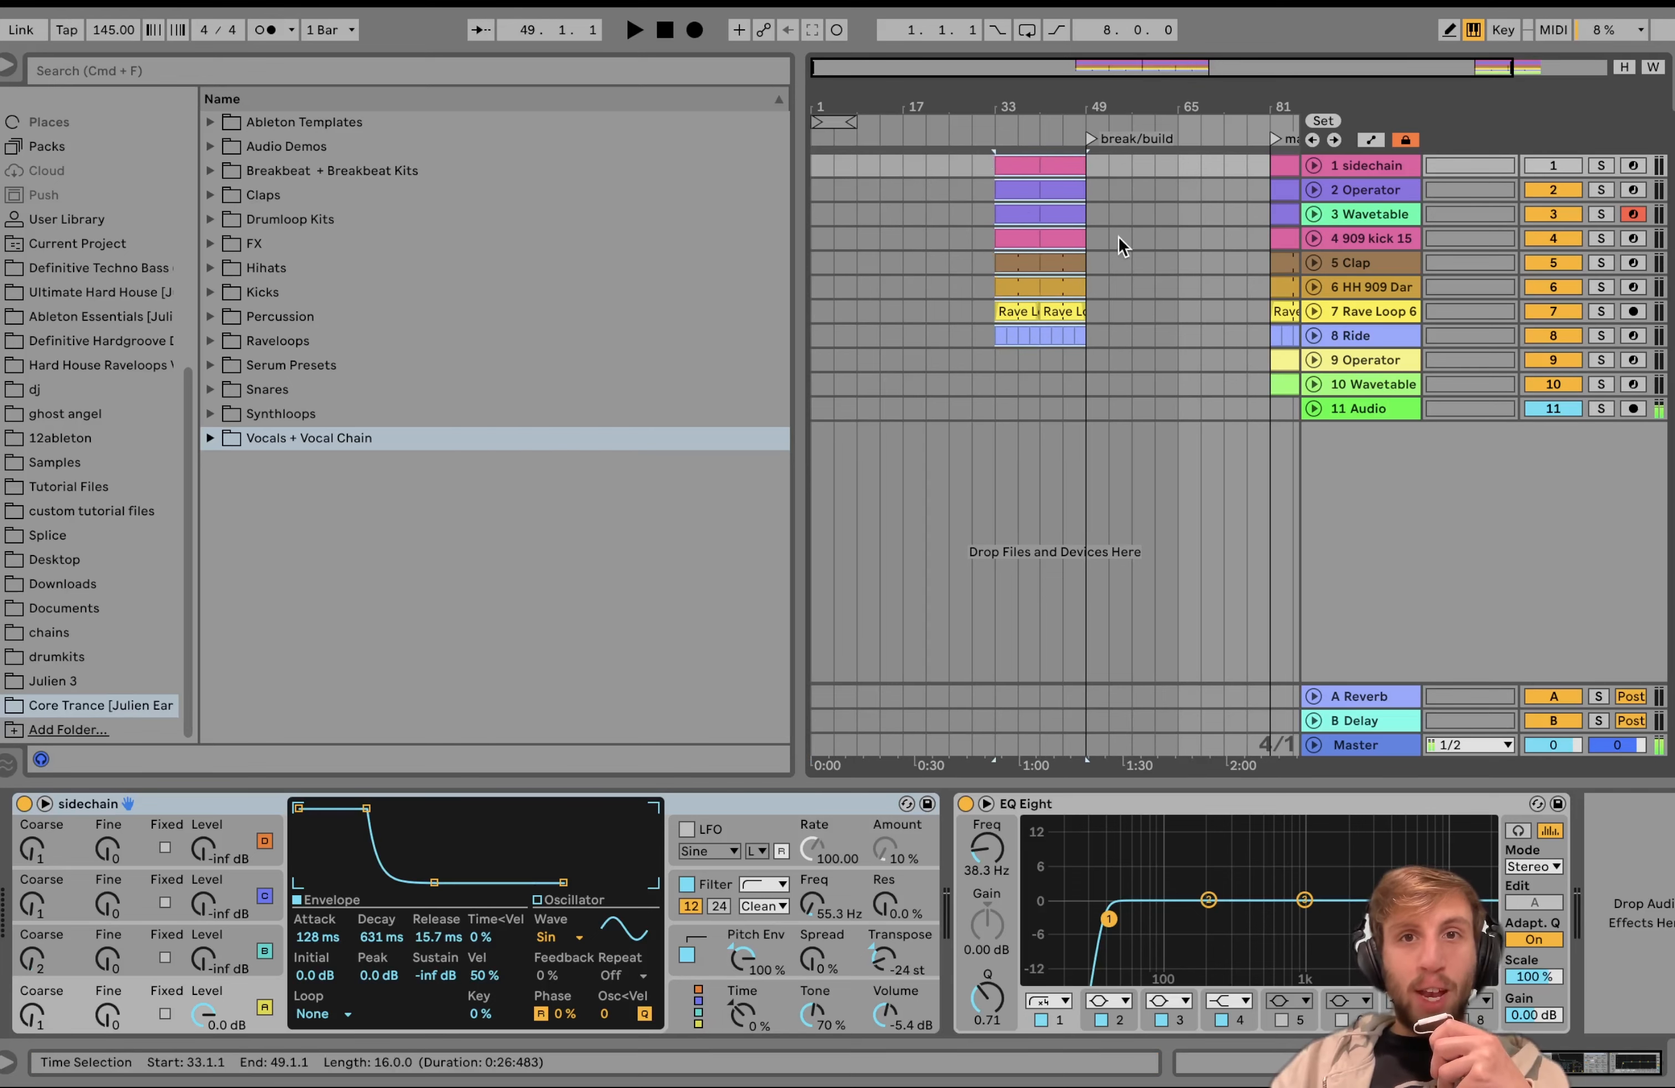
key("space")
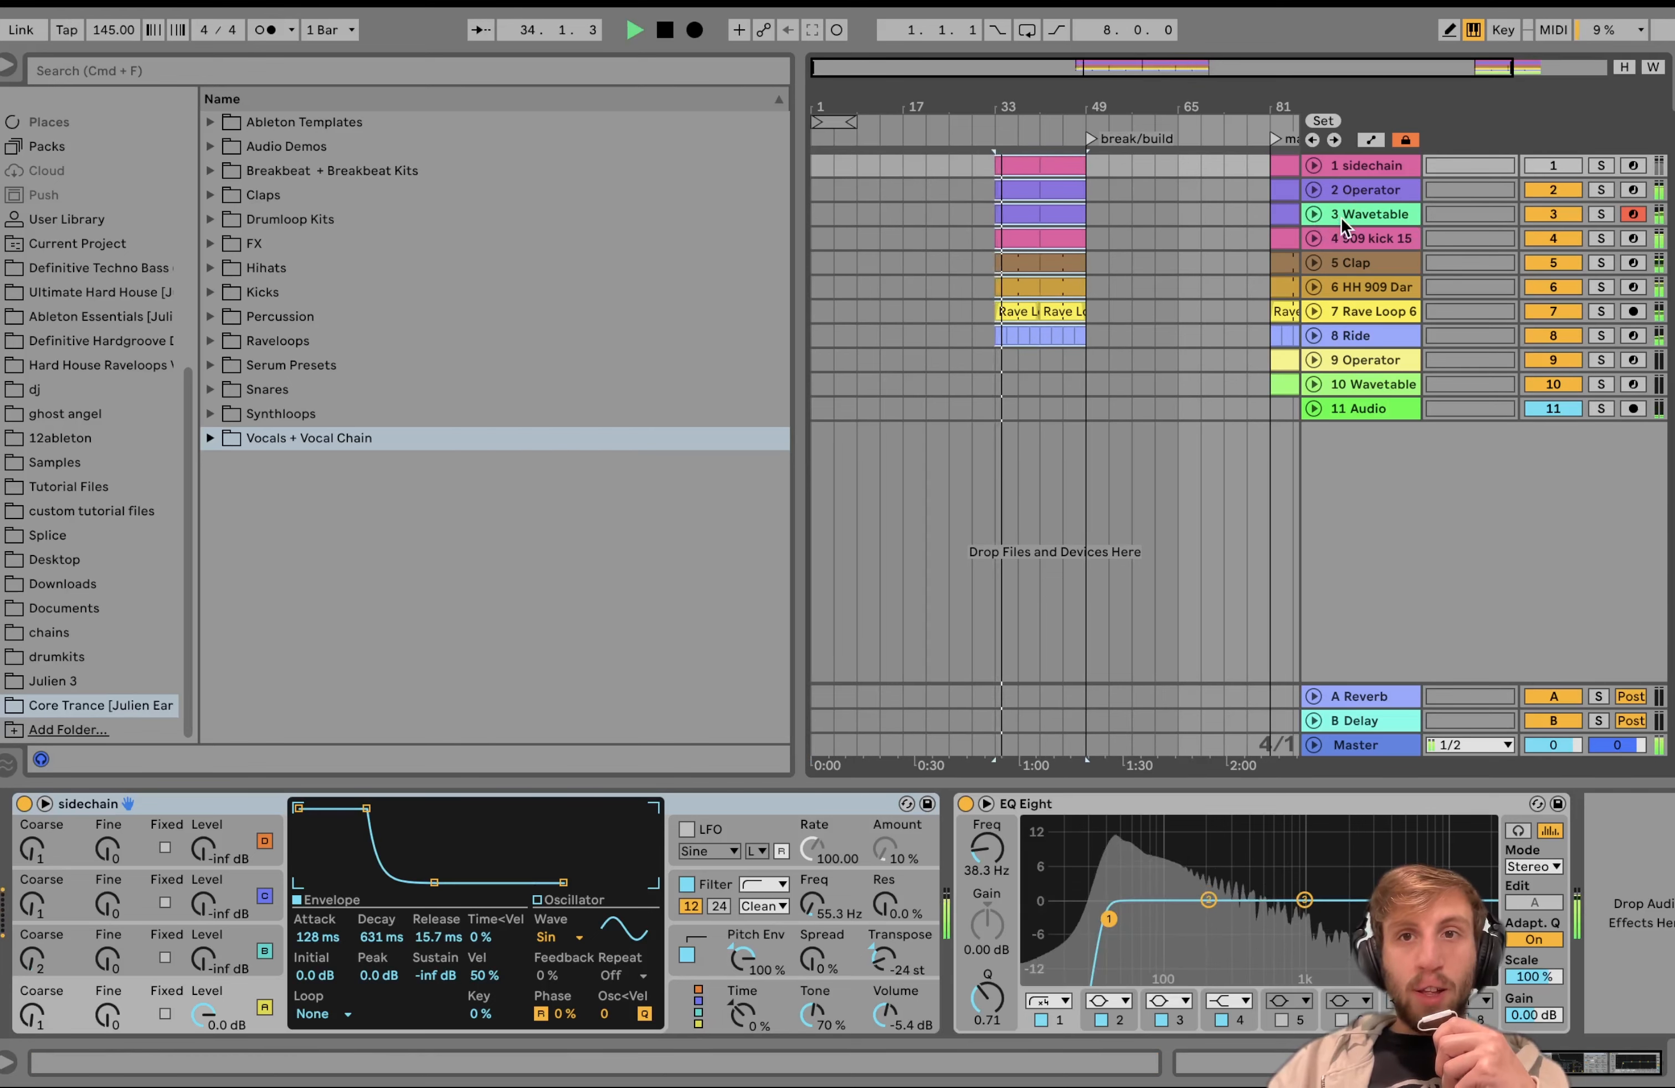
left_click(1313, 213)
left_click(1313, 191)
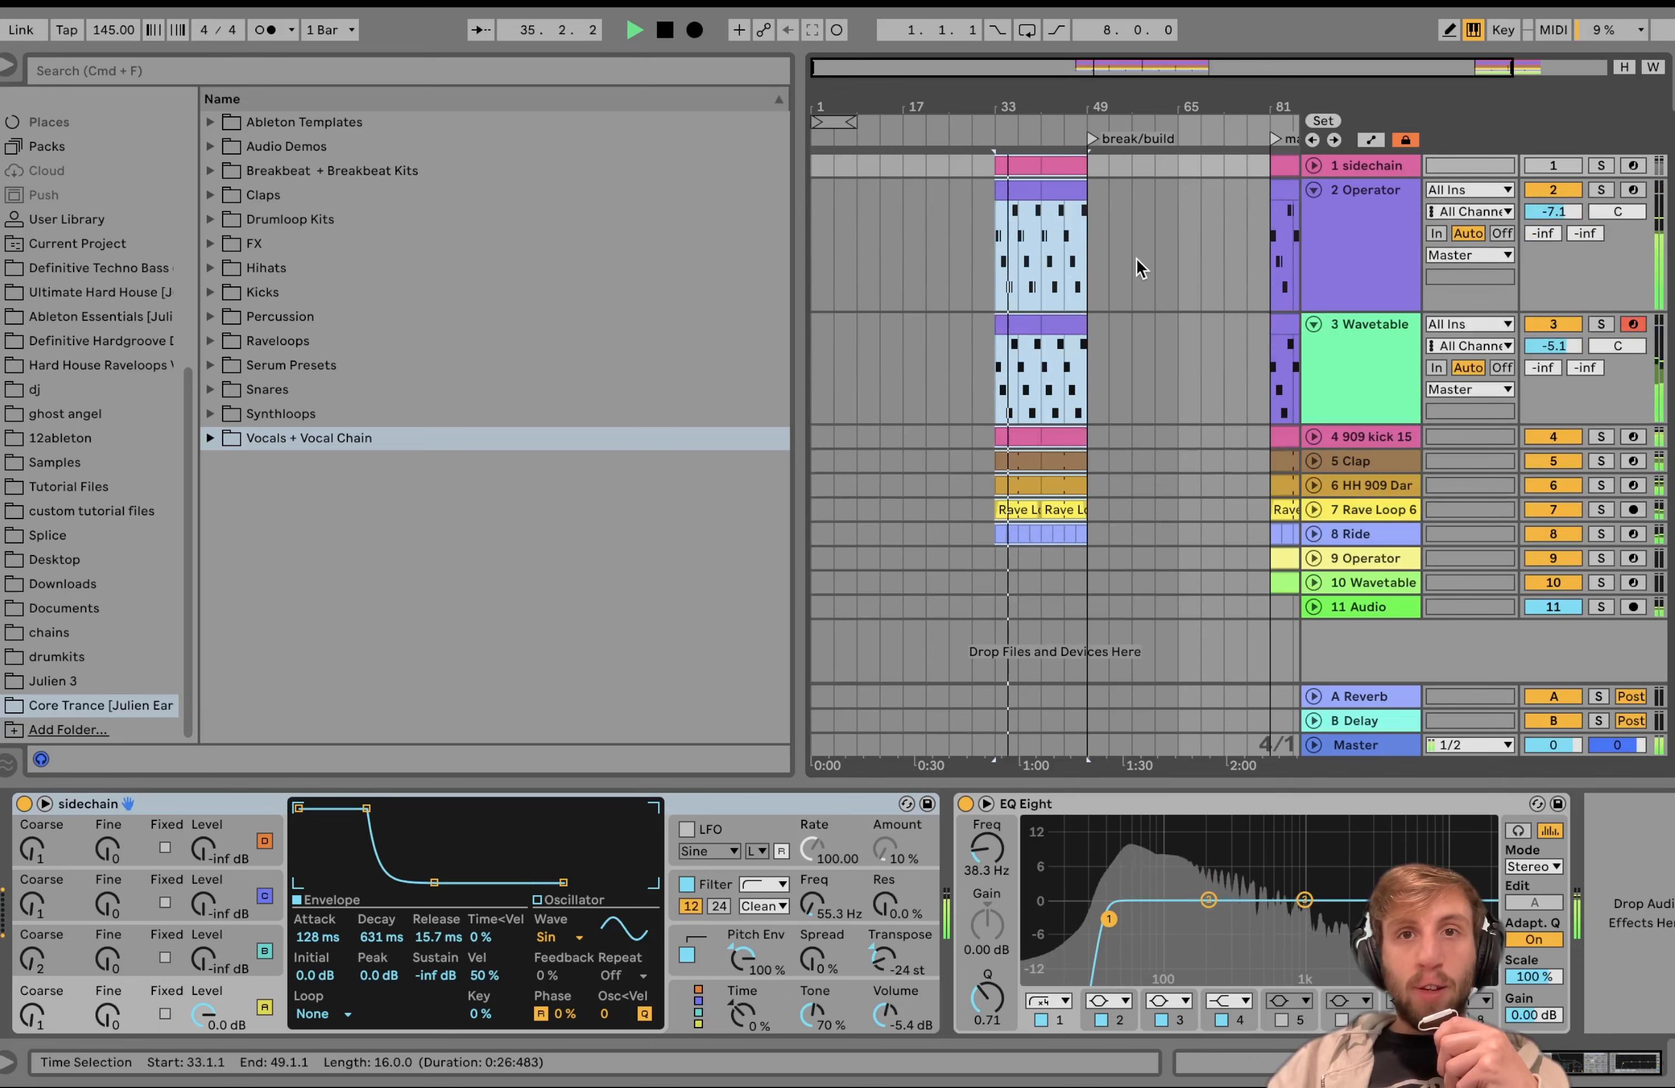
key("space")
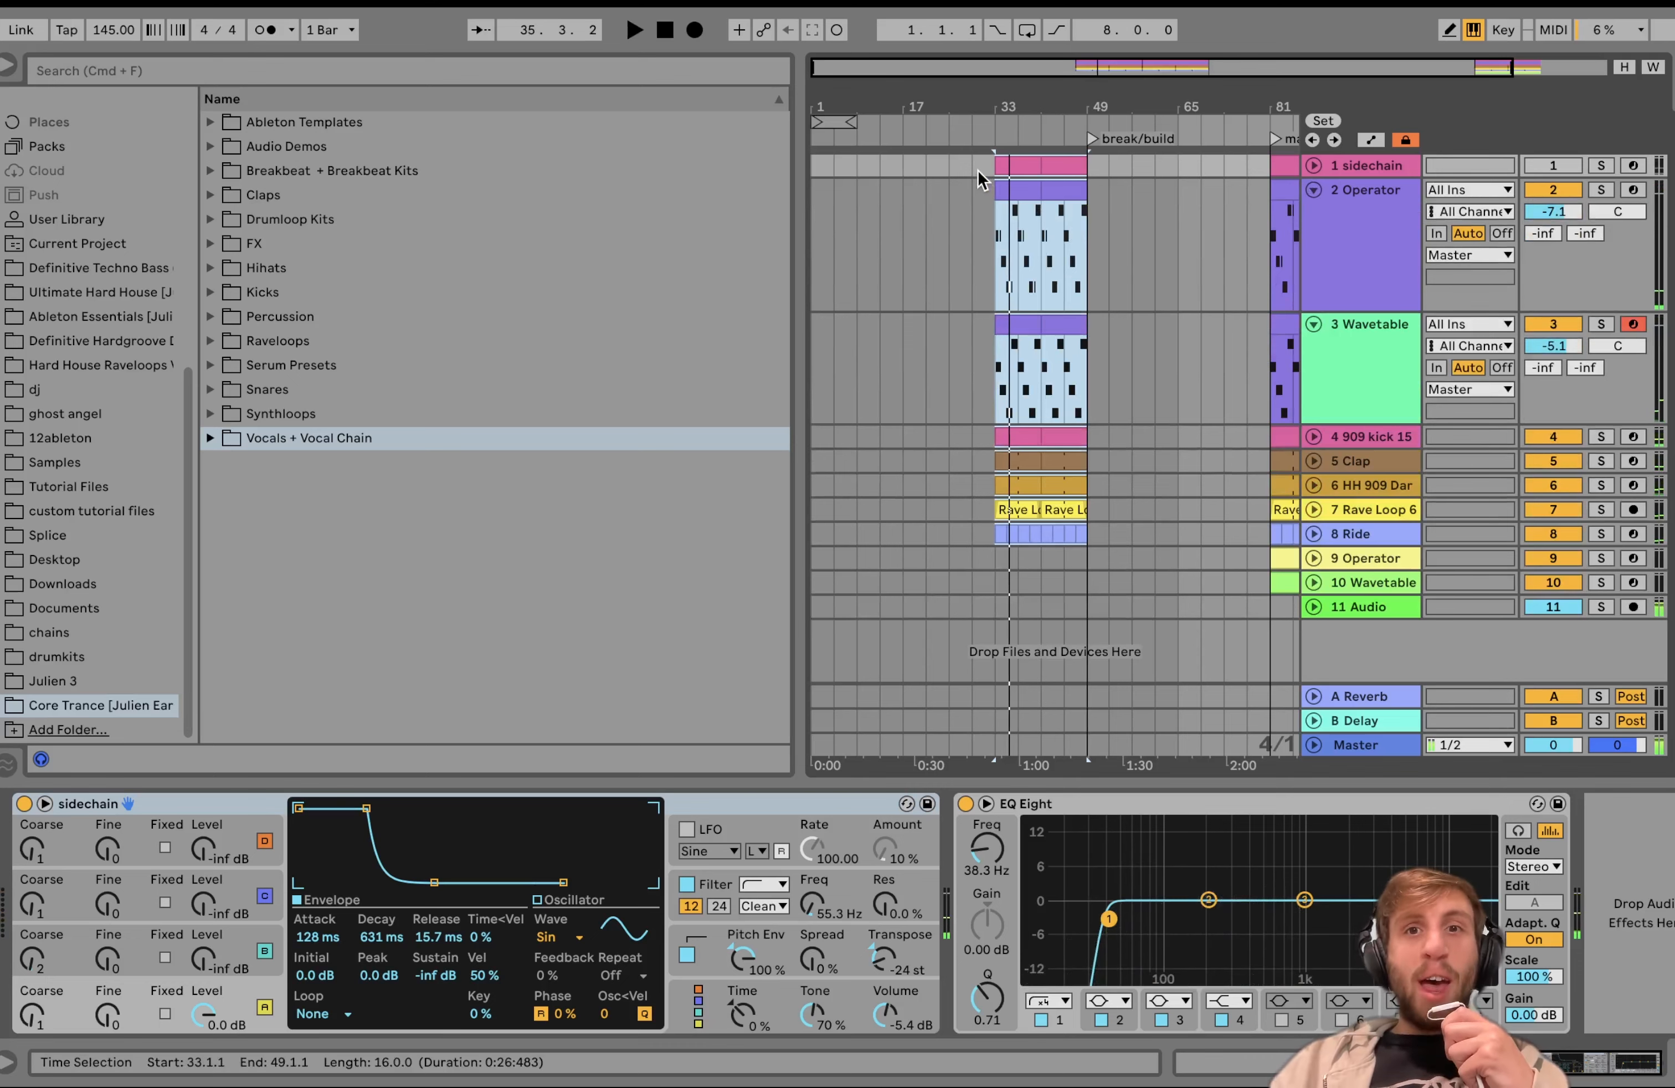
Step: Copy bar 33 of the sidechain through HH 909 tracks and paste it repeatedly from bar 1 up to bar 17
scroll(987, 164, "up", 5)
left_click_drag(988, 164, 1019, 339)
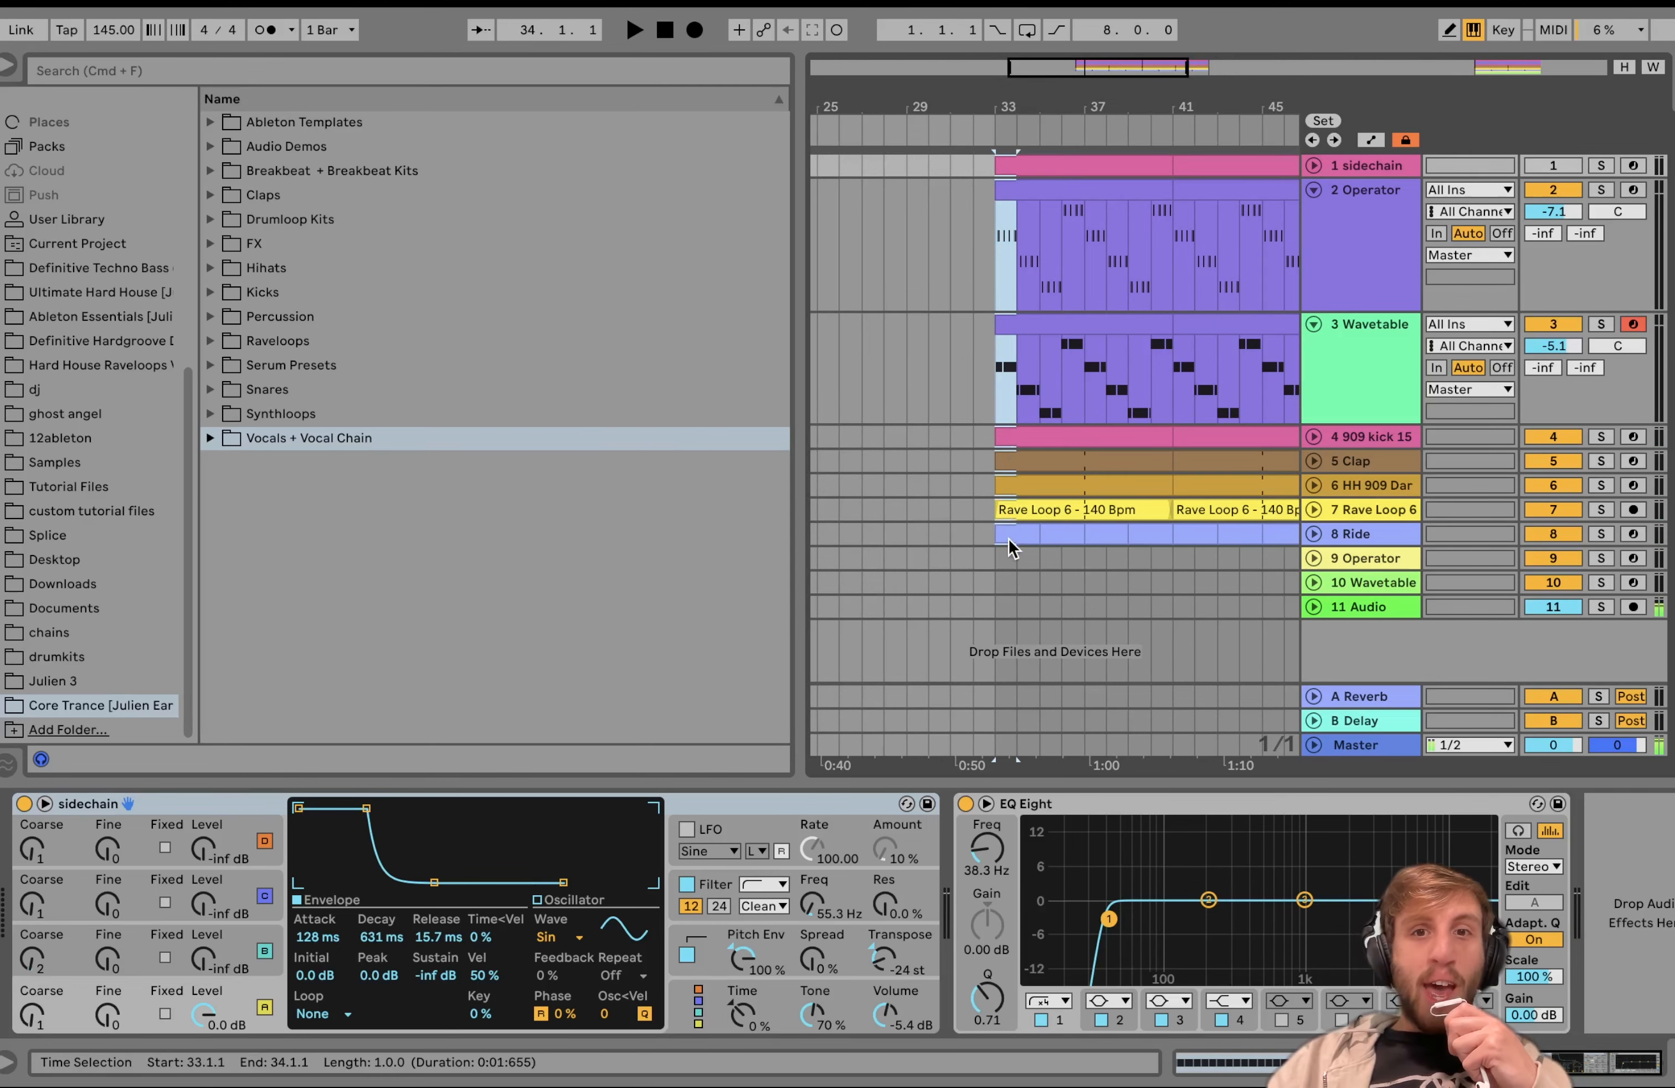
left_click(1011, 486)
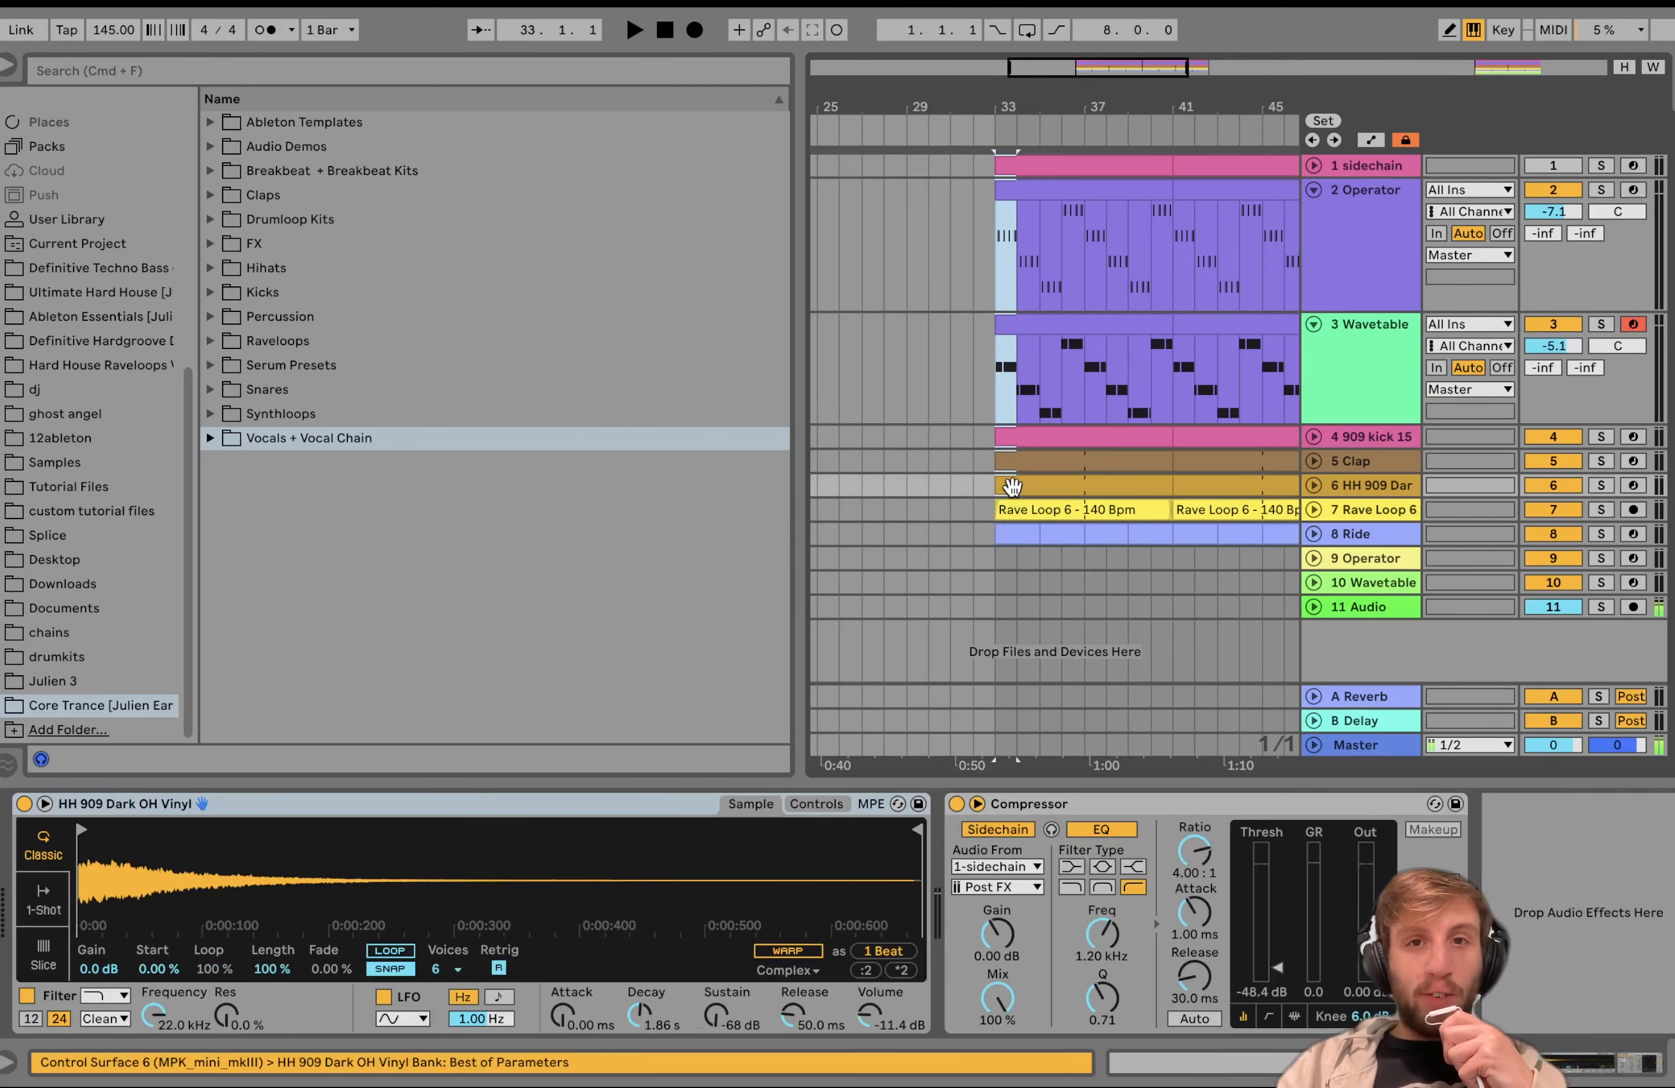
scroll(1012, 486, "left", 8)
scroll(1013, 487, "down", 3)
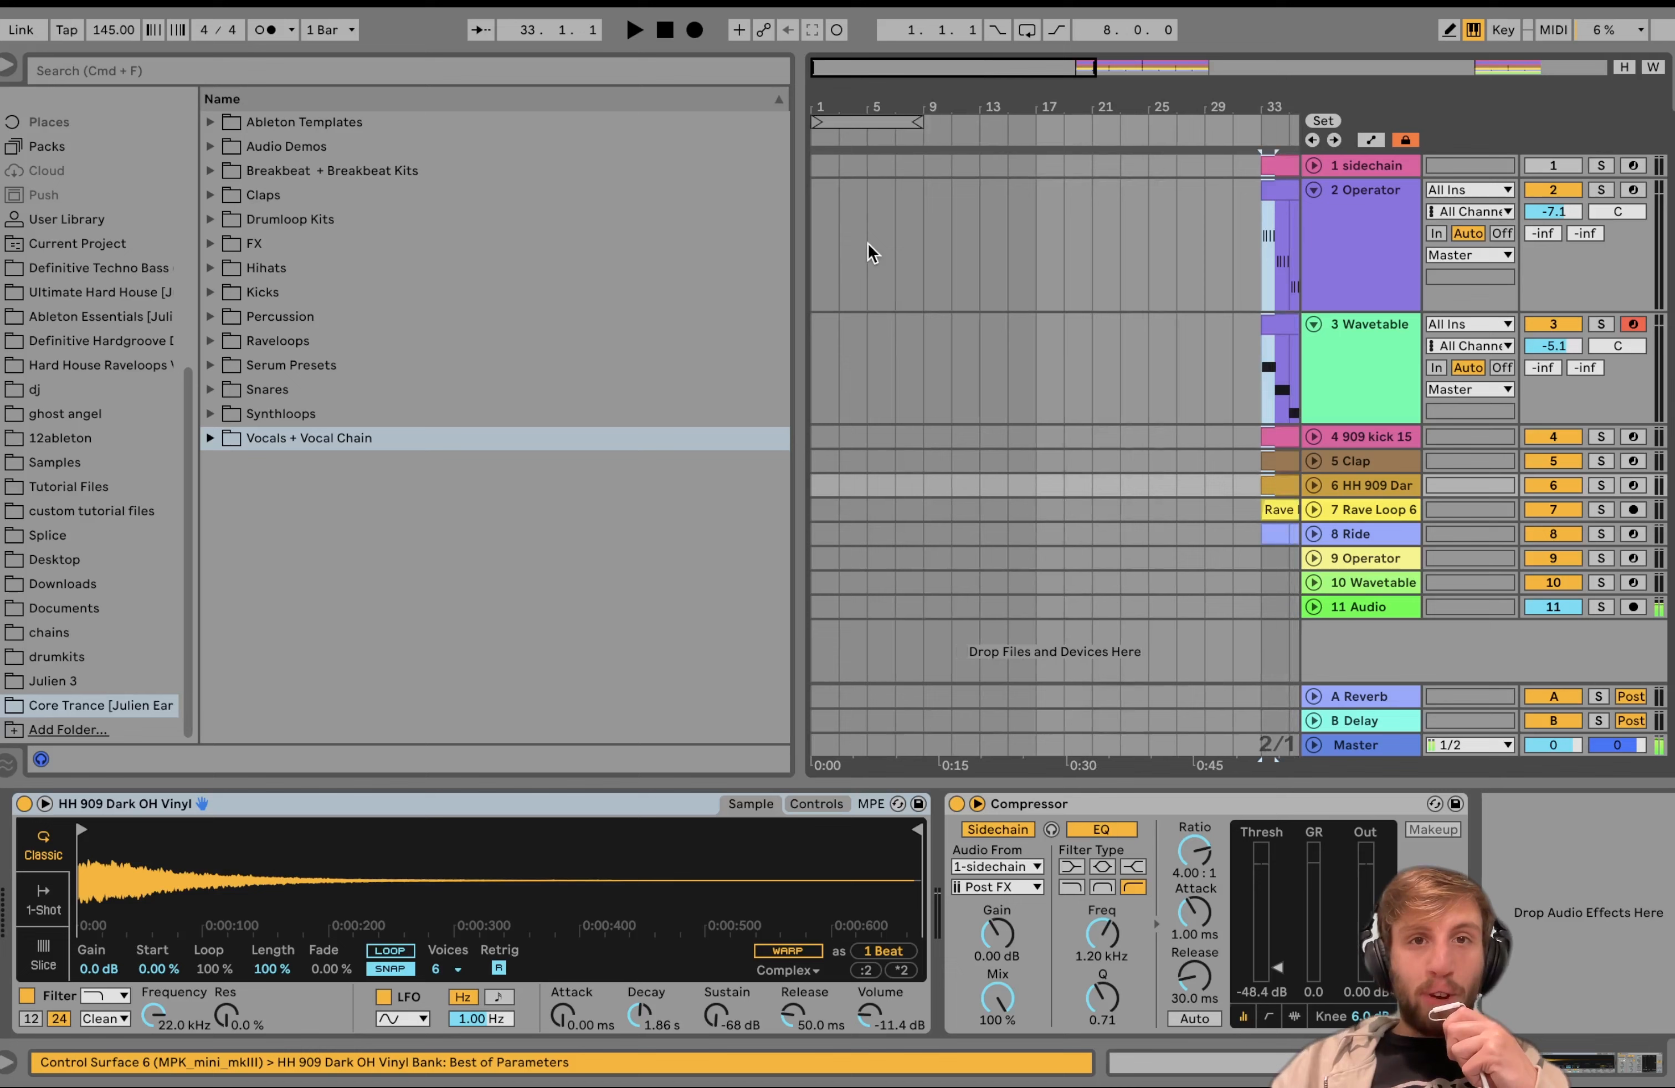
left_click(814, 170)
key("super+v")
key("super+v")
key("super+v")
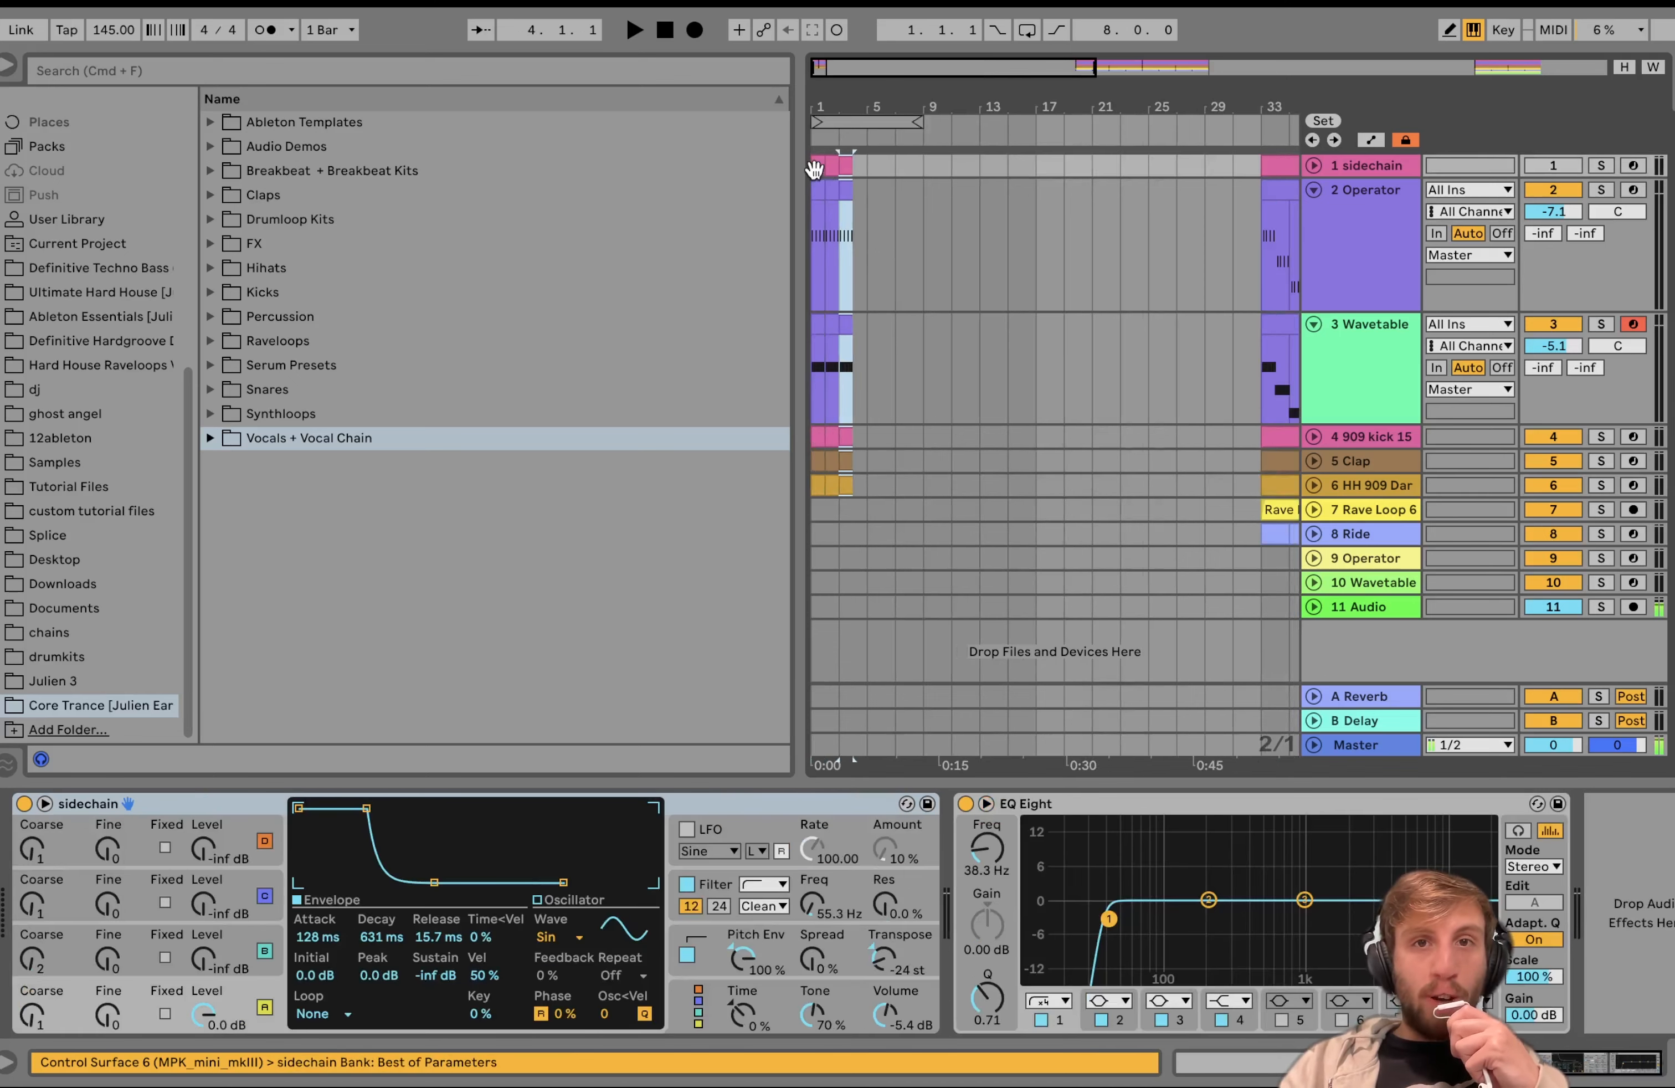
key("super+v")
key("super+v")
key("super+v")
key("super+v")
key("super+v")
key("super+v")
key("super+v")
key("super+v")
key("super+v")
key("super+v")
key("super+v")
key("super+v")
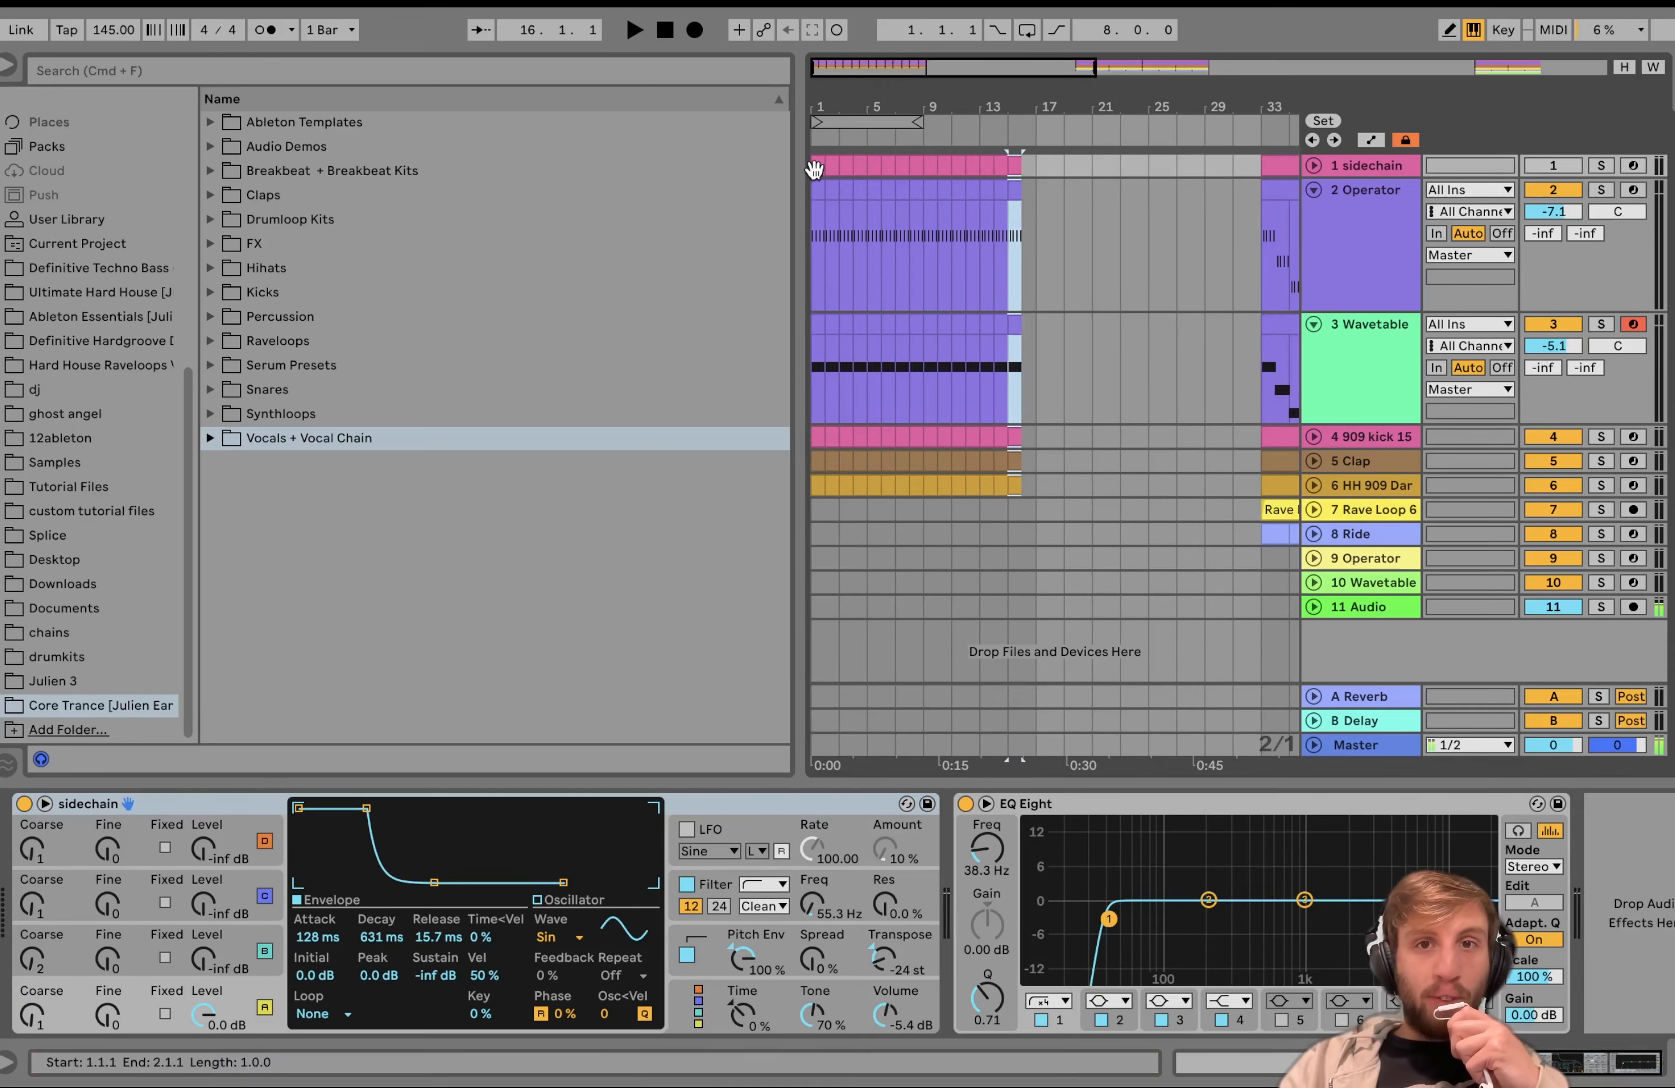
key("super+v")
Step: Delete the 3 Wavetable clips from bar 1 to bar 9 and play the arrangement from the start
left_click_drag(813, 377, 922, 382)
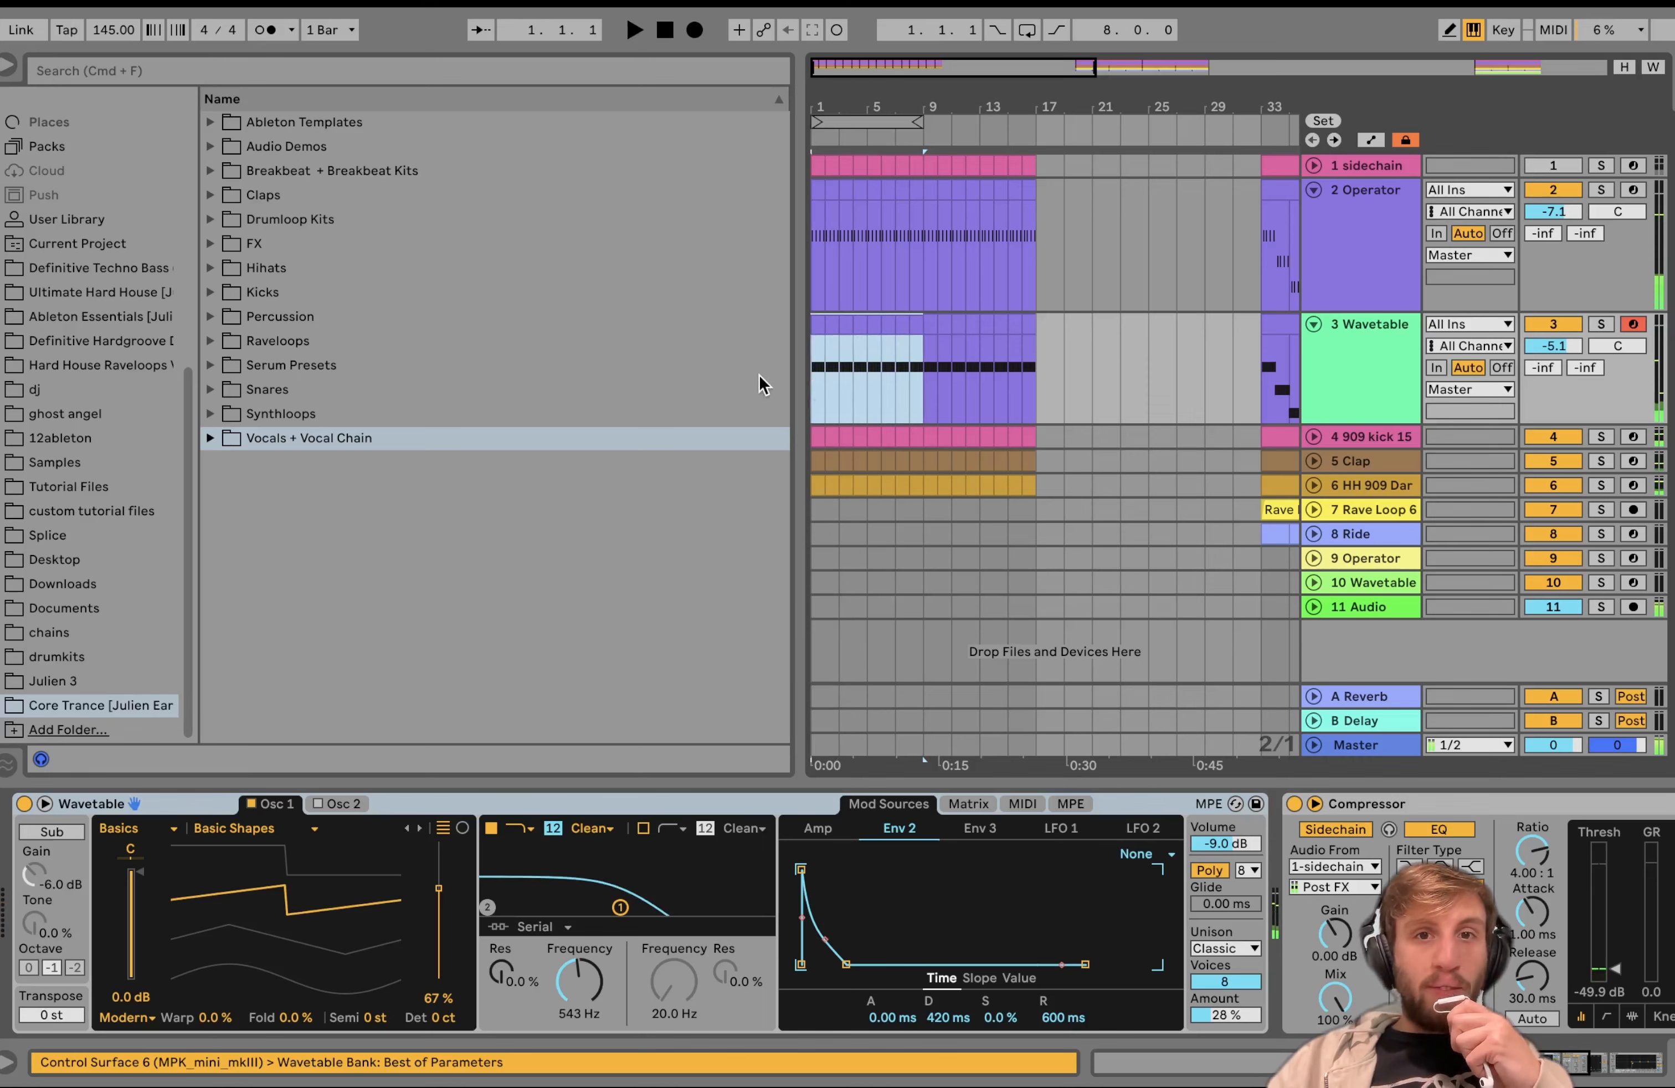
key("space")
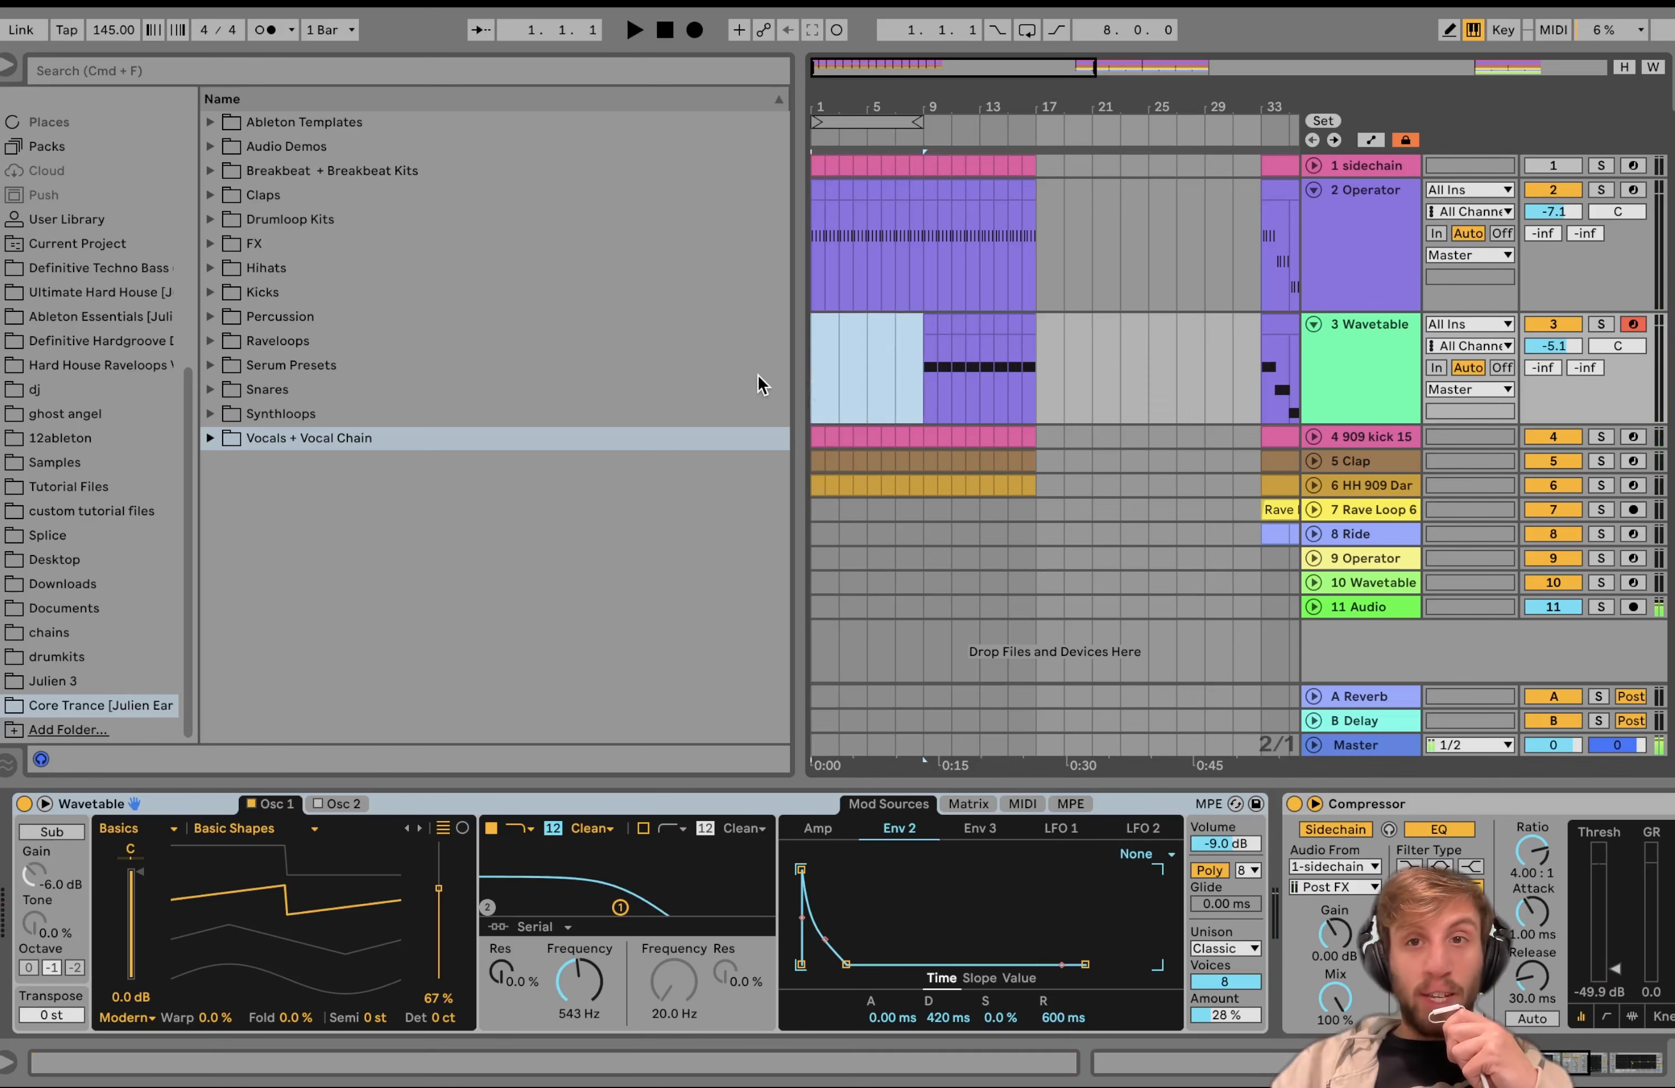
key("minus")
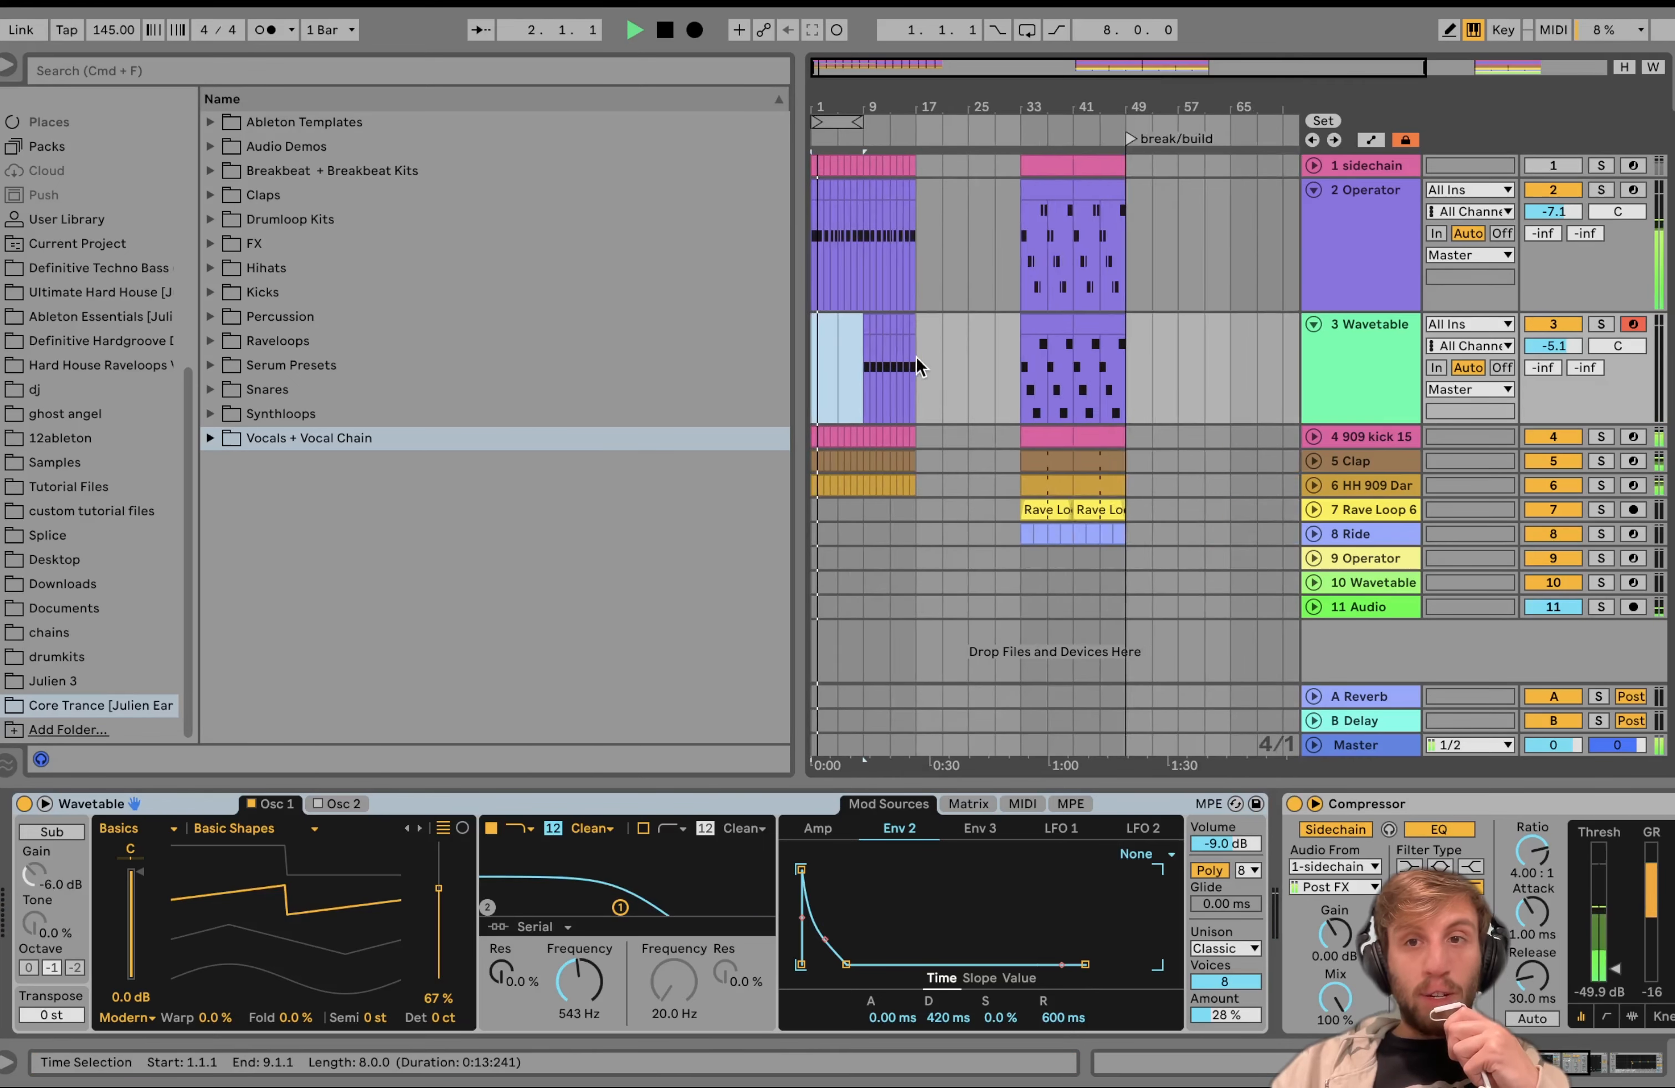
key("plus")
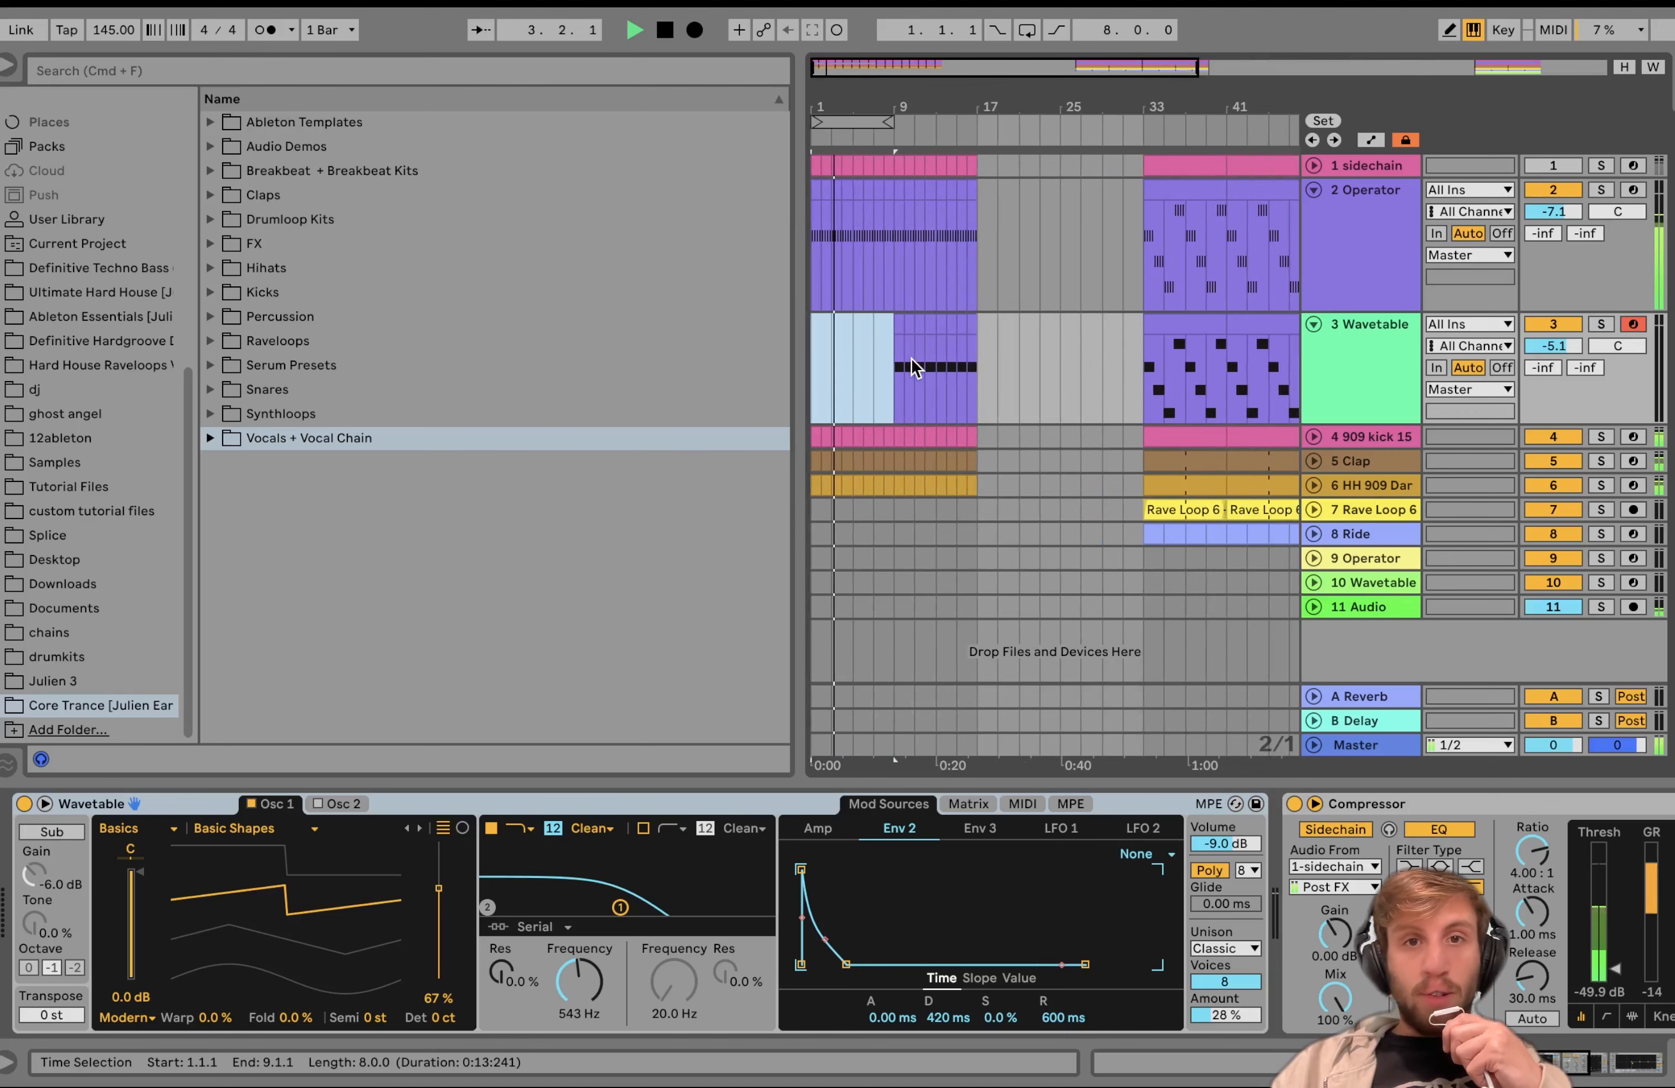
Step: Delete the 909 kick clip at bar 8 and play the transition into bar 9
scroll(871, 344, "up", 5)
key("space")
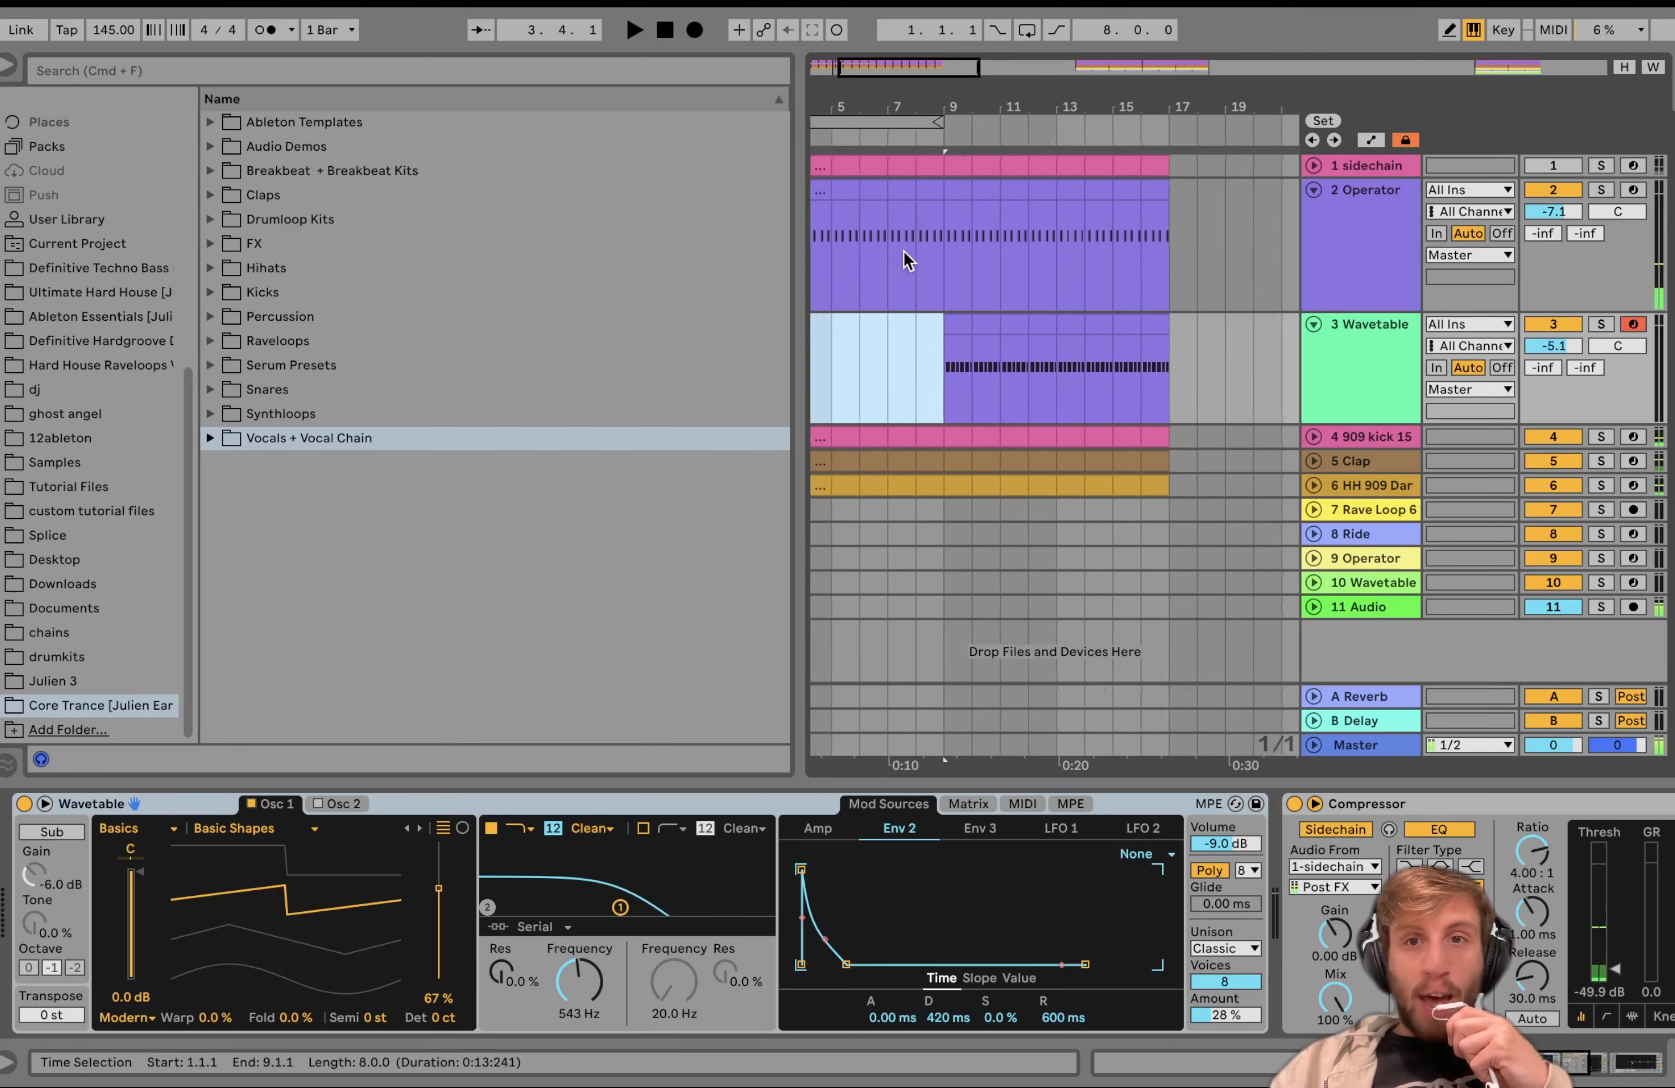
left_click(933, 456)
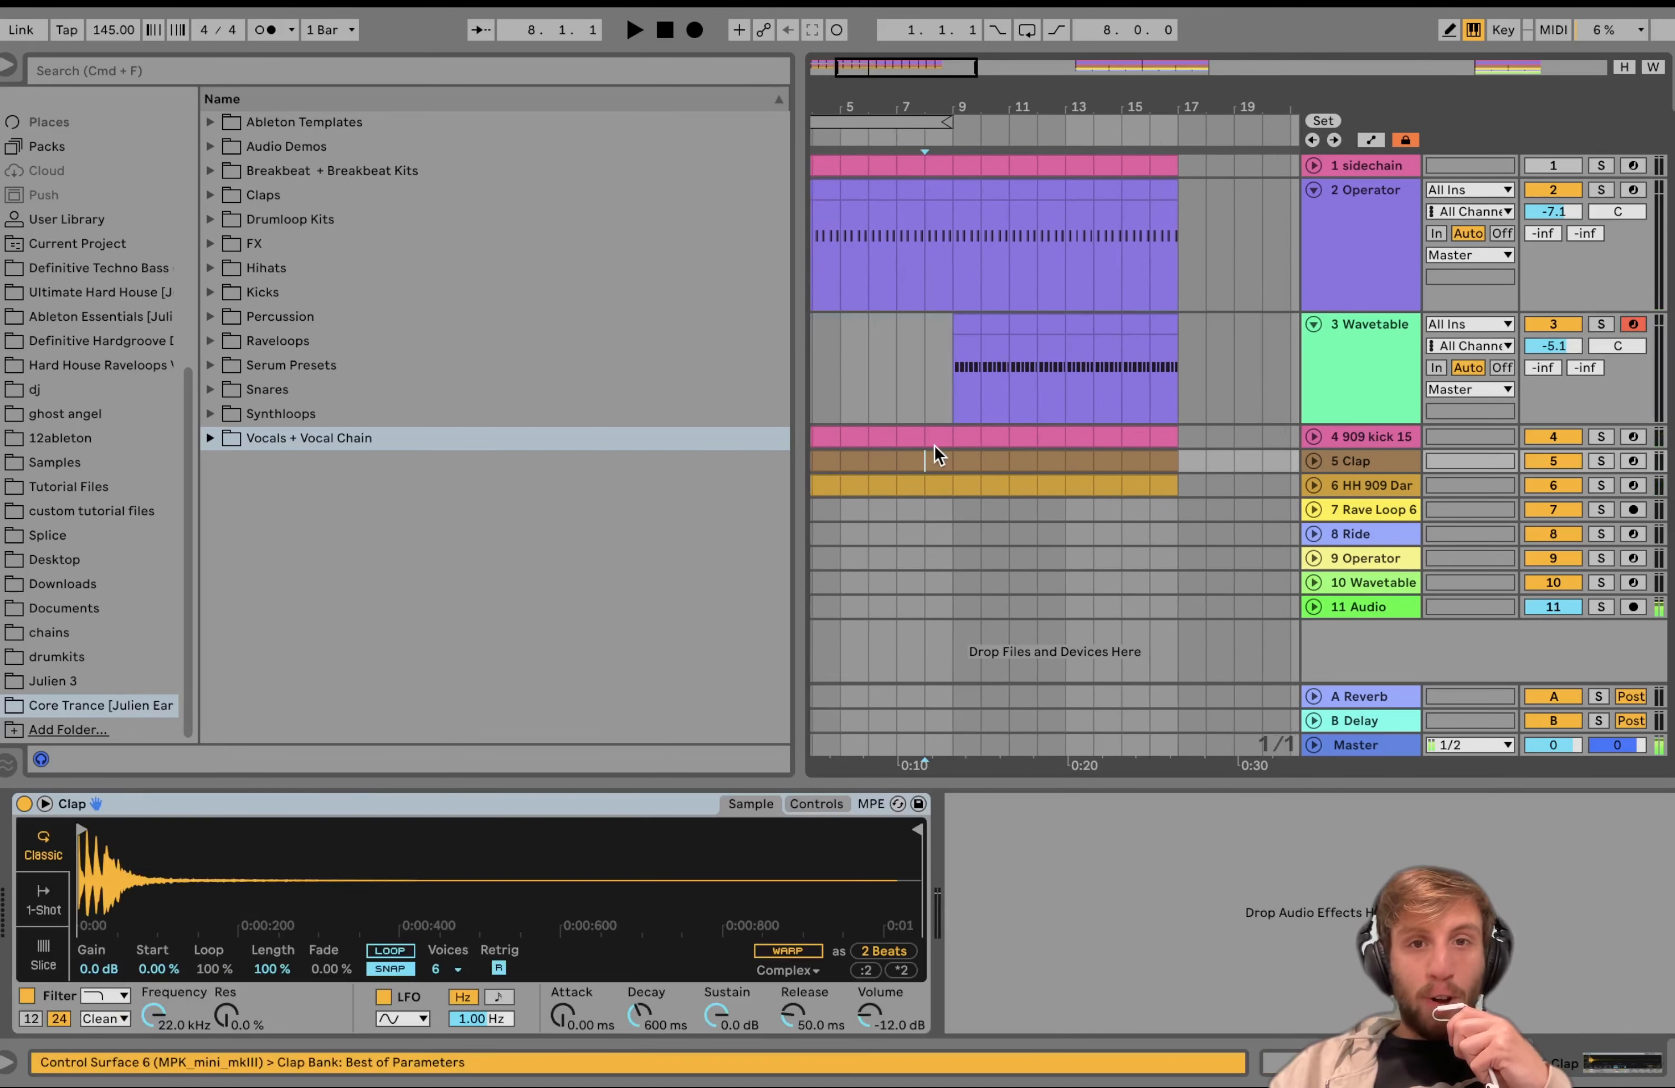
left_click(934, 438)
key("space")
scroll(935, 437, "down", 5)
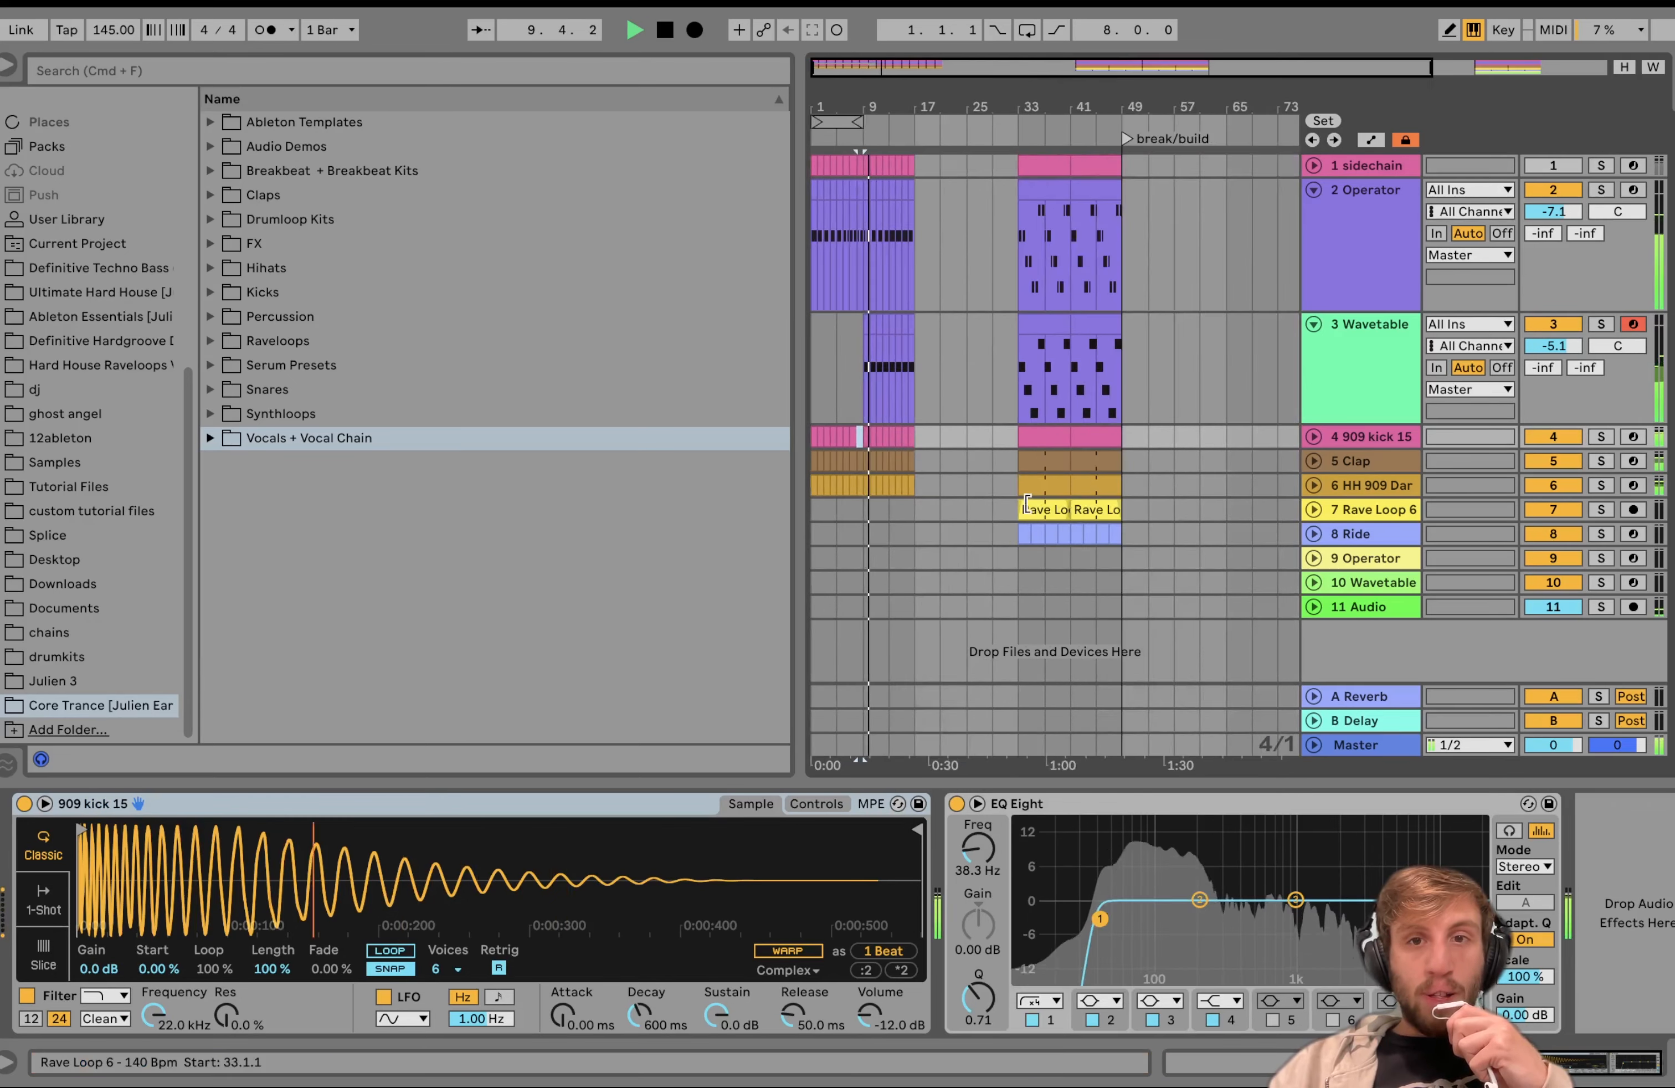
Step: Copy the Rave Loop 6 clip at bar 33 and paste it twice from bar 17 to bar 33
left_click(1031, 510)
key("space")
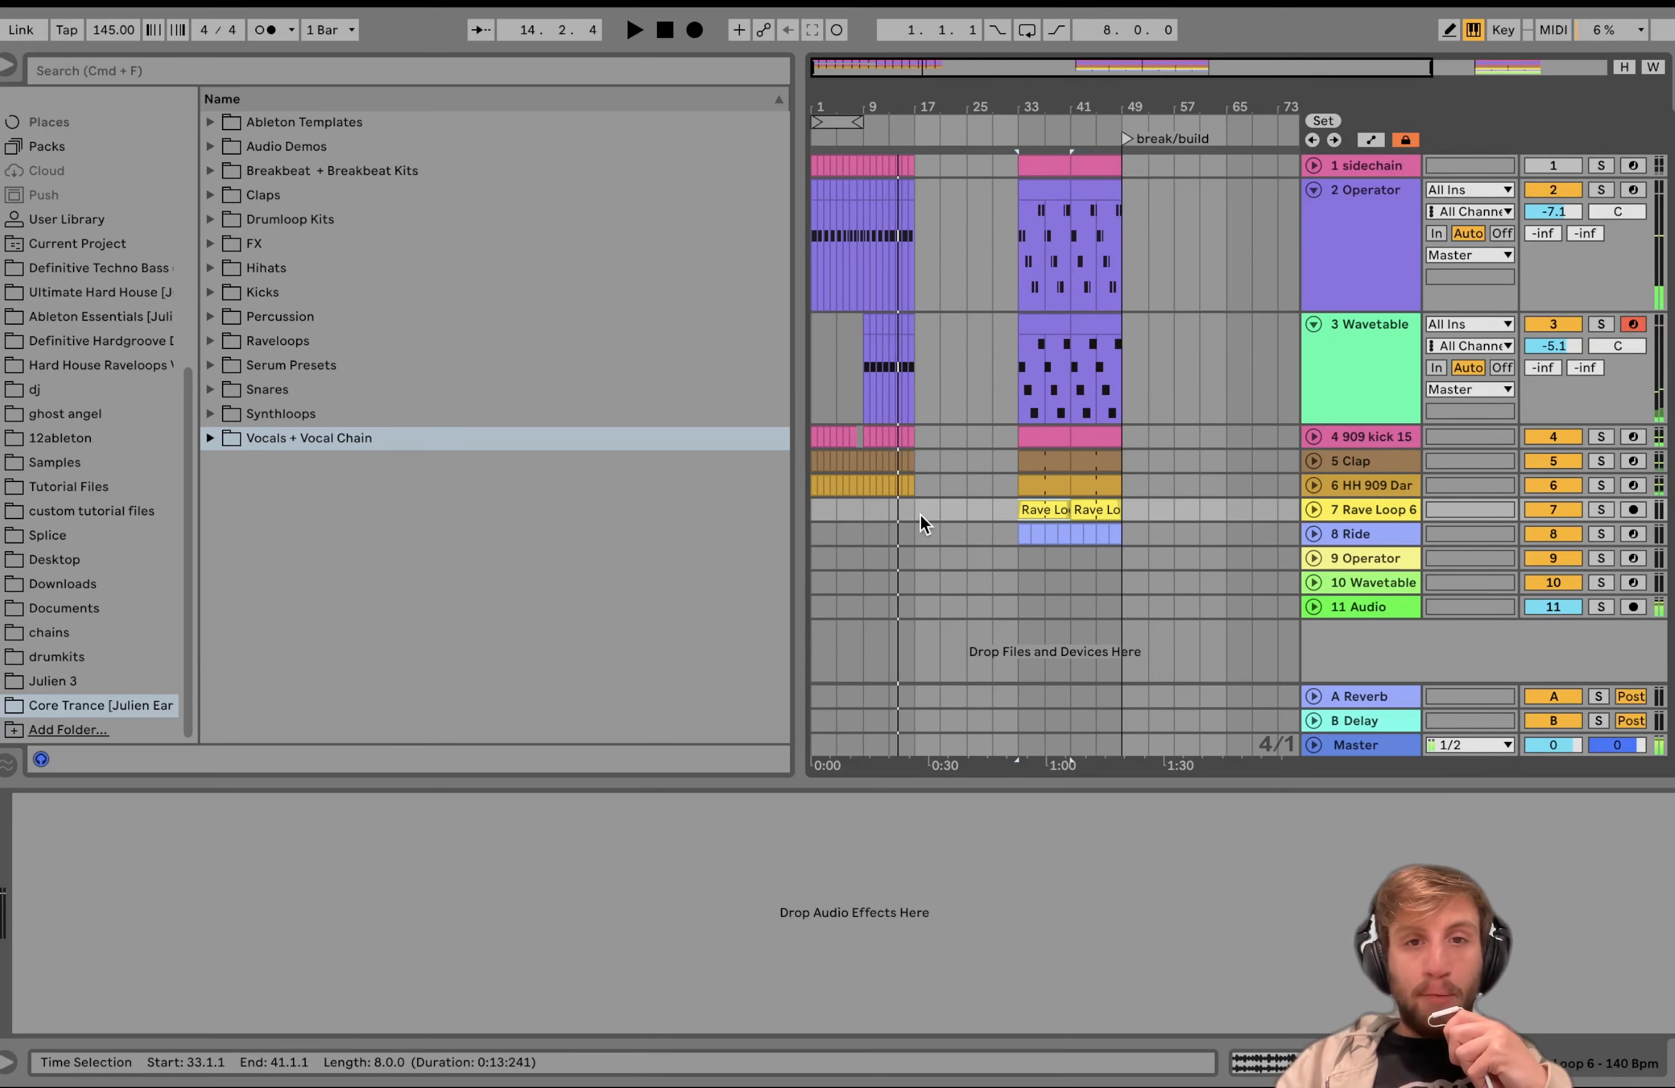
left_click(920, 513)
key("super+v")
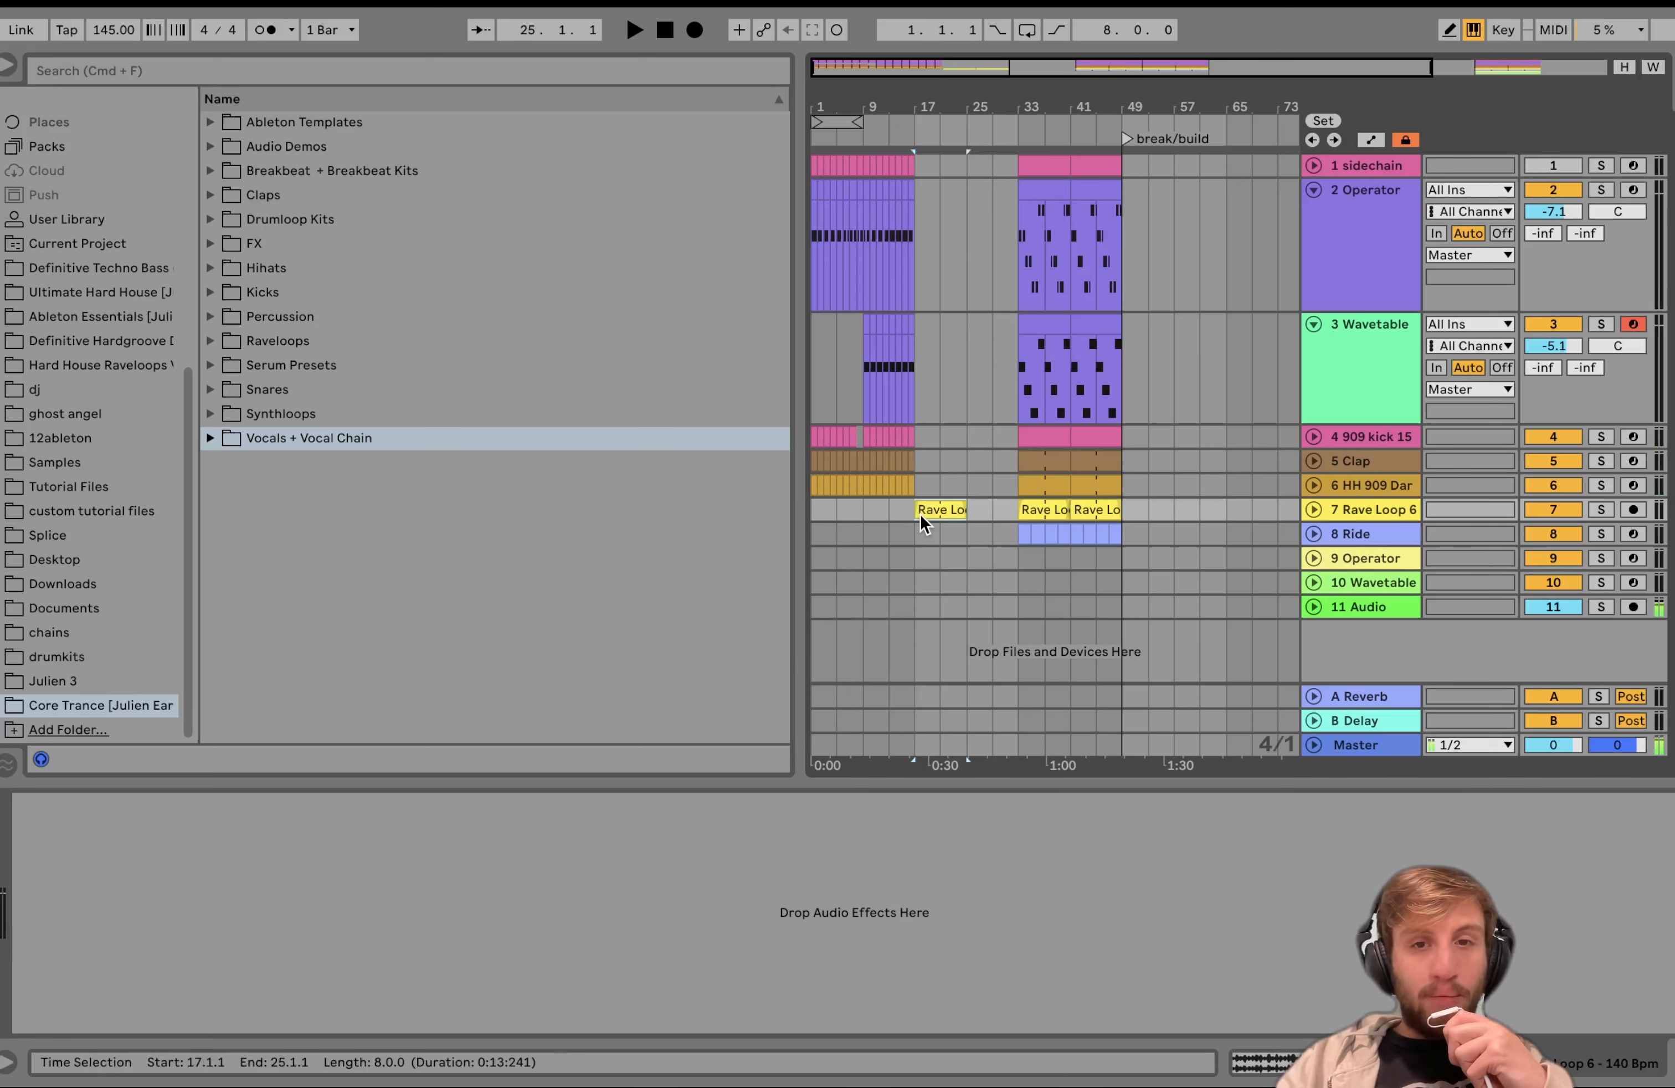
key("super+v")
Step: Duplicate bars 9 to 17 of the sidechain through HH 909 tracks twice up to bar 33, and extend the Rave Loop back to bar 9
left_click_drag(920, 484, 863, 159)
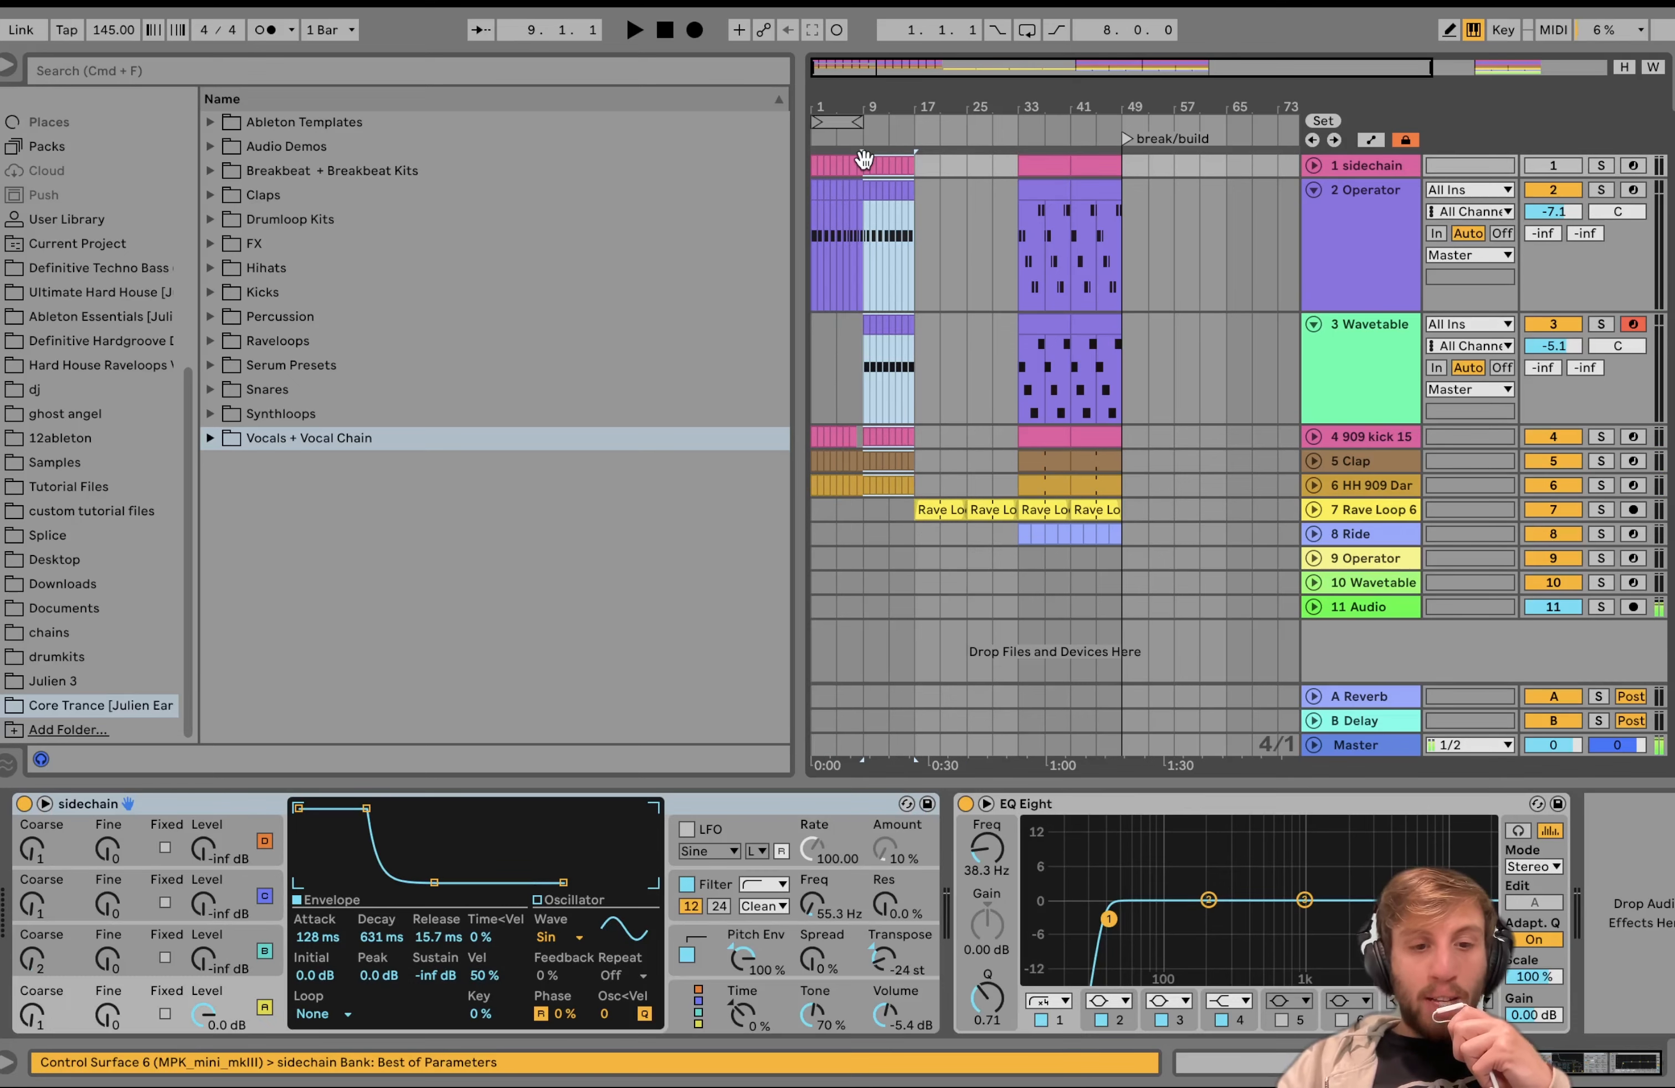
key("super+d")
key("super+d")
left_click_drag(946, 510, 889, 510)
key("super+d")
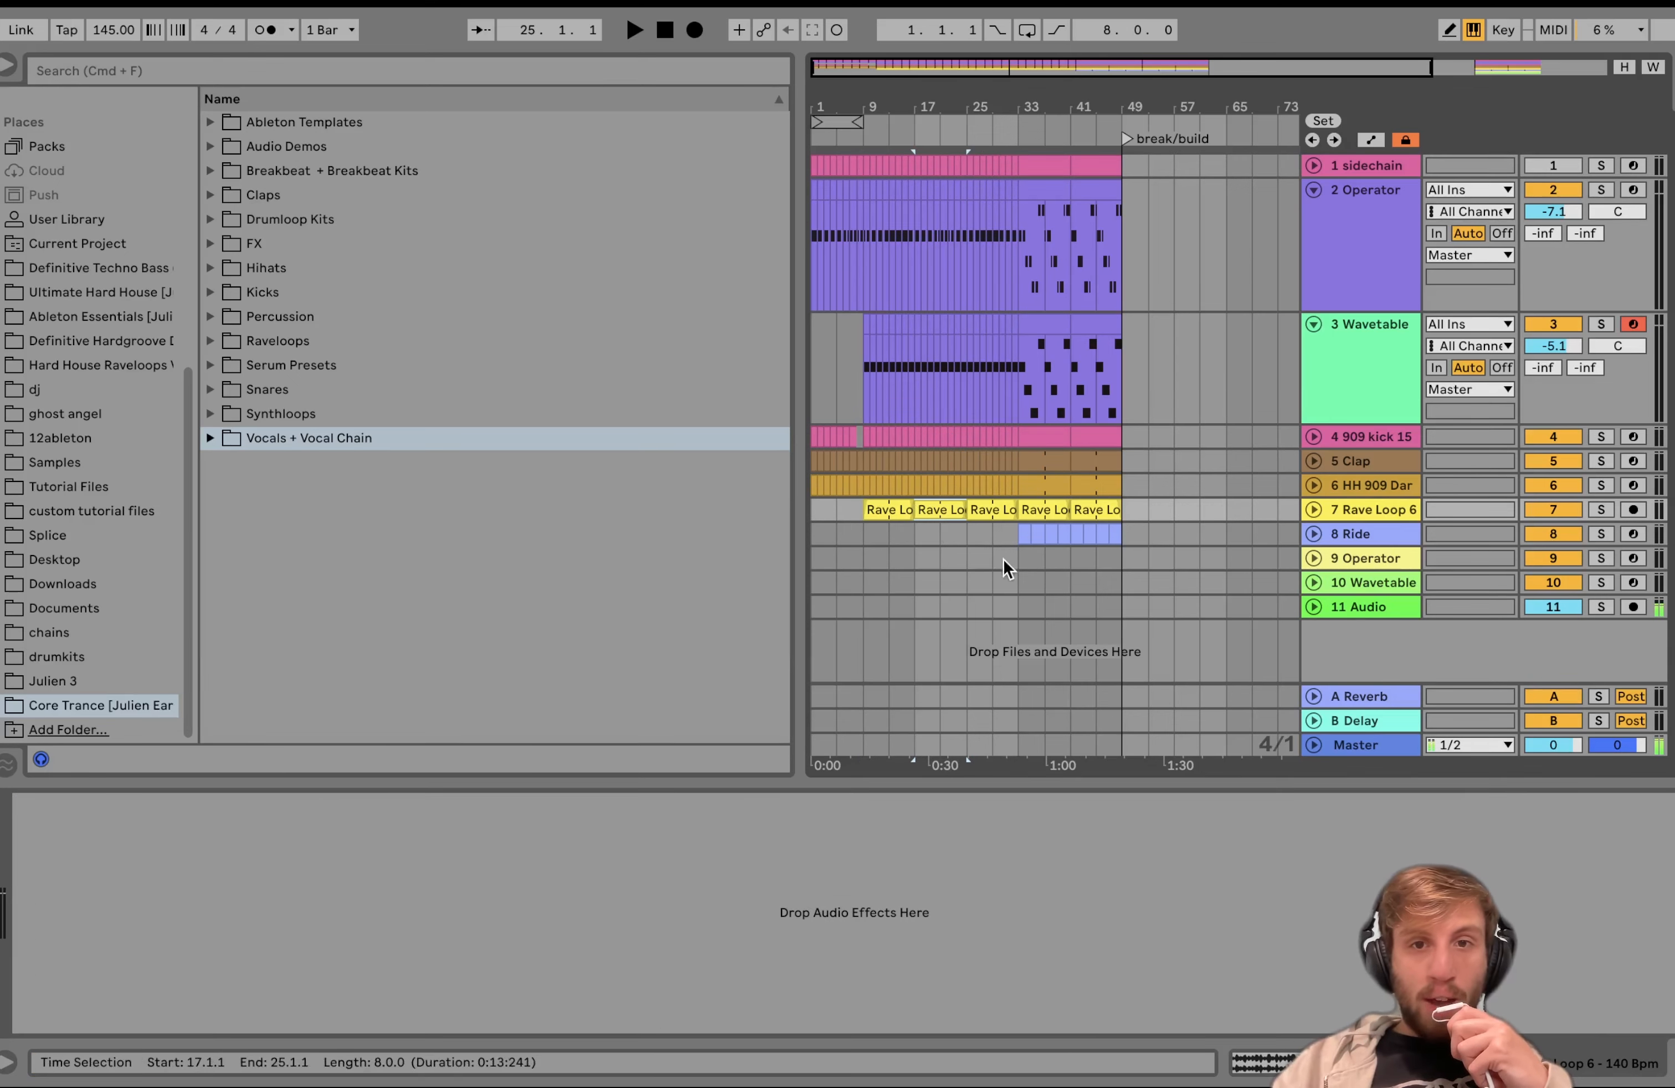
Step: Copy the Ride clips from bar 33 to bar 41 and repeat them from bar 17 to bar 33
left_click_drag(1072, 535, 1070, 534)
key("super+c")
left_click(909, 529)
key("super+v")
key("super+d")
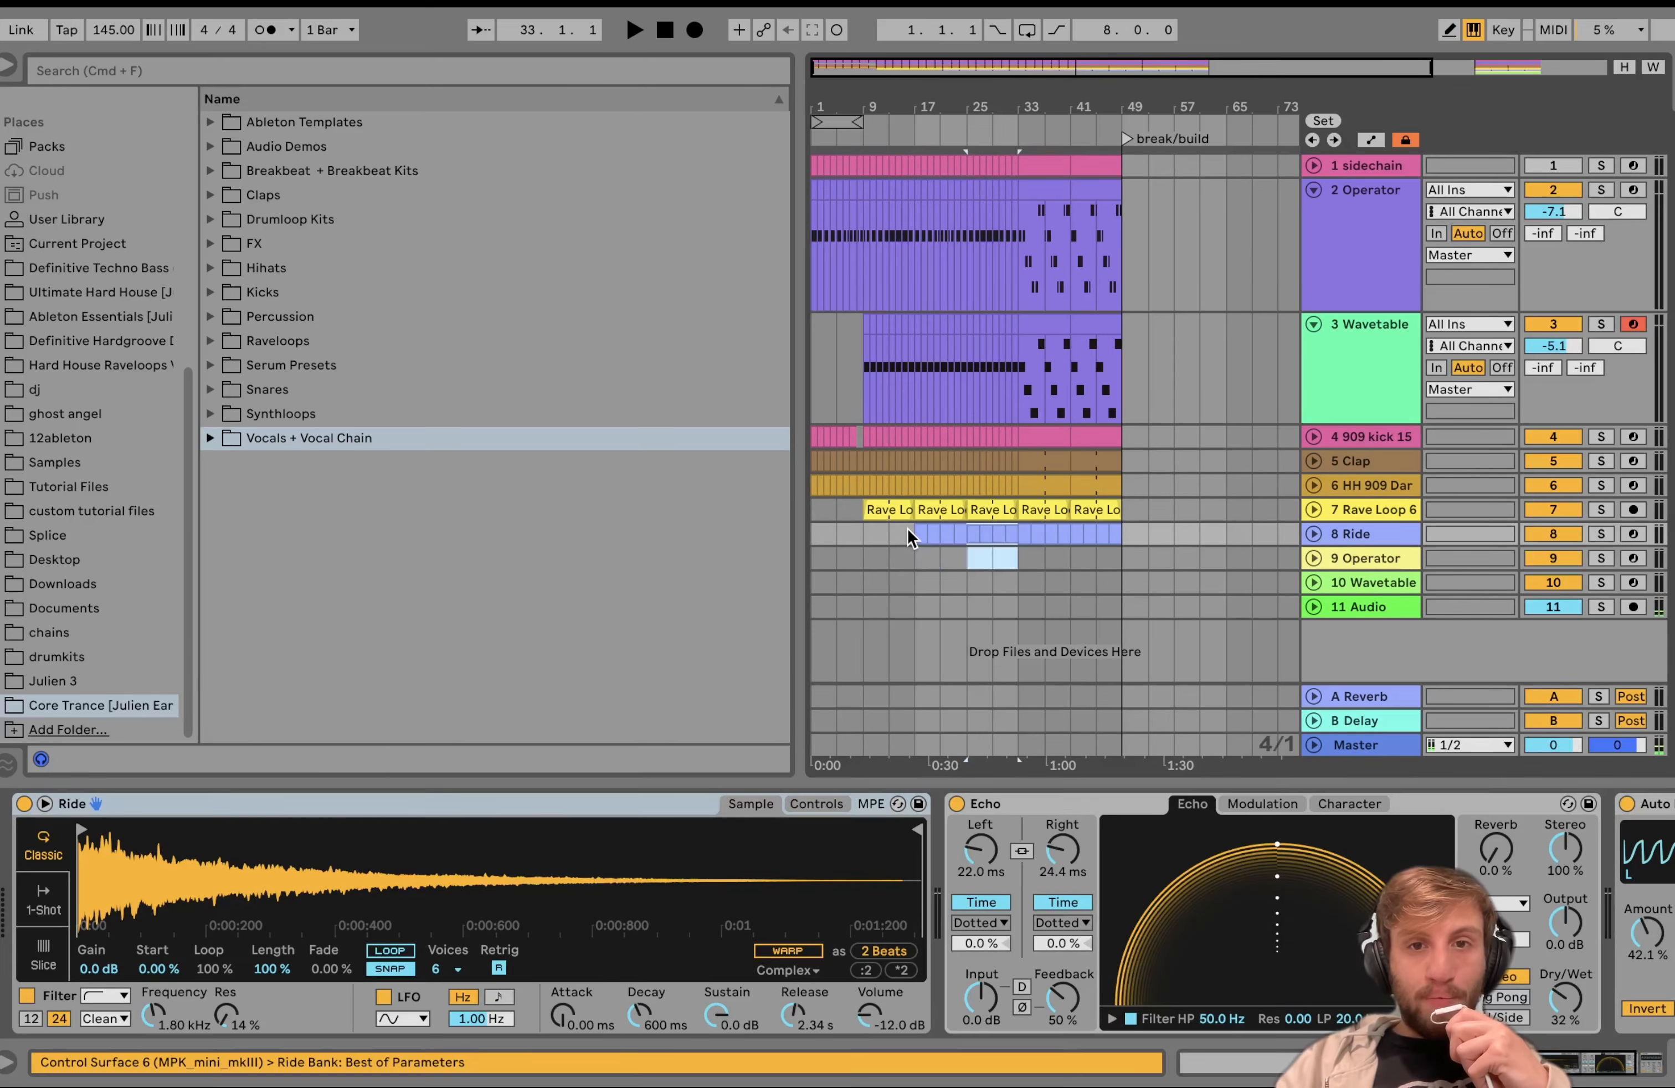
Step: Play from bar 25 and delete the 909 kick clips from bar 29 to bar 33
key("space")
scroll(1026, 384, "up", 5)
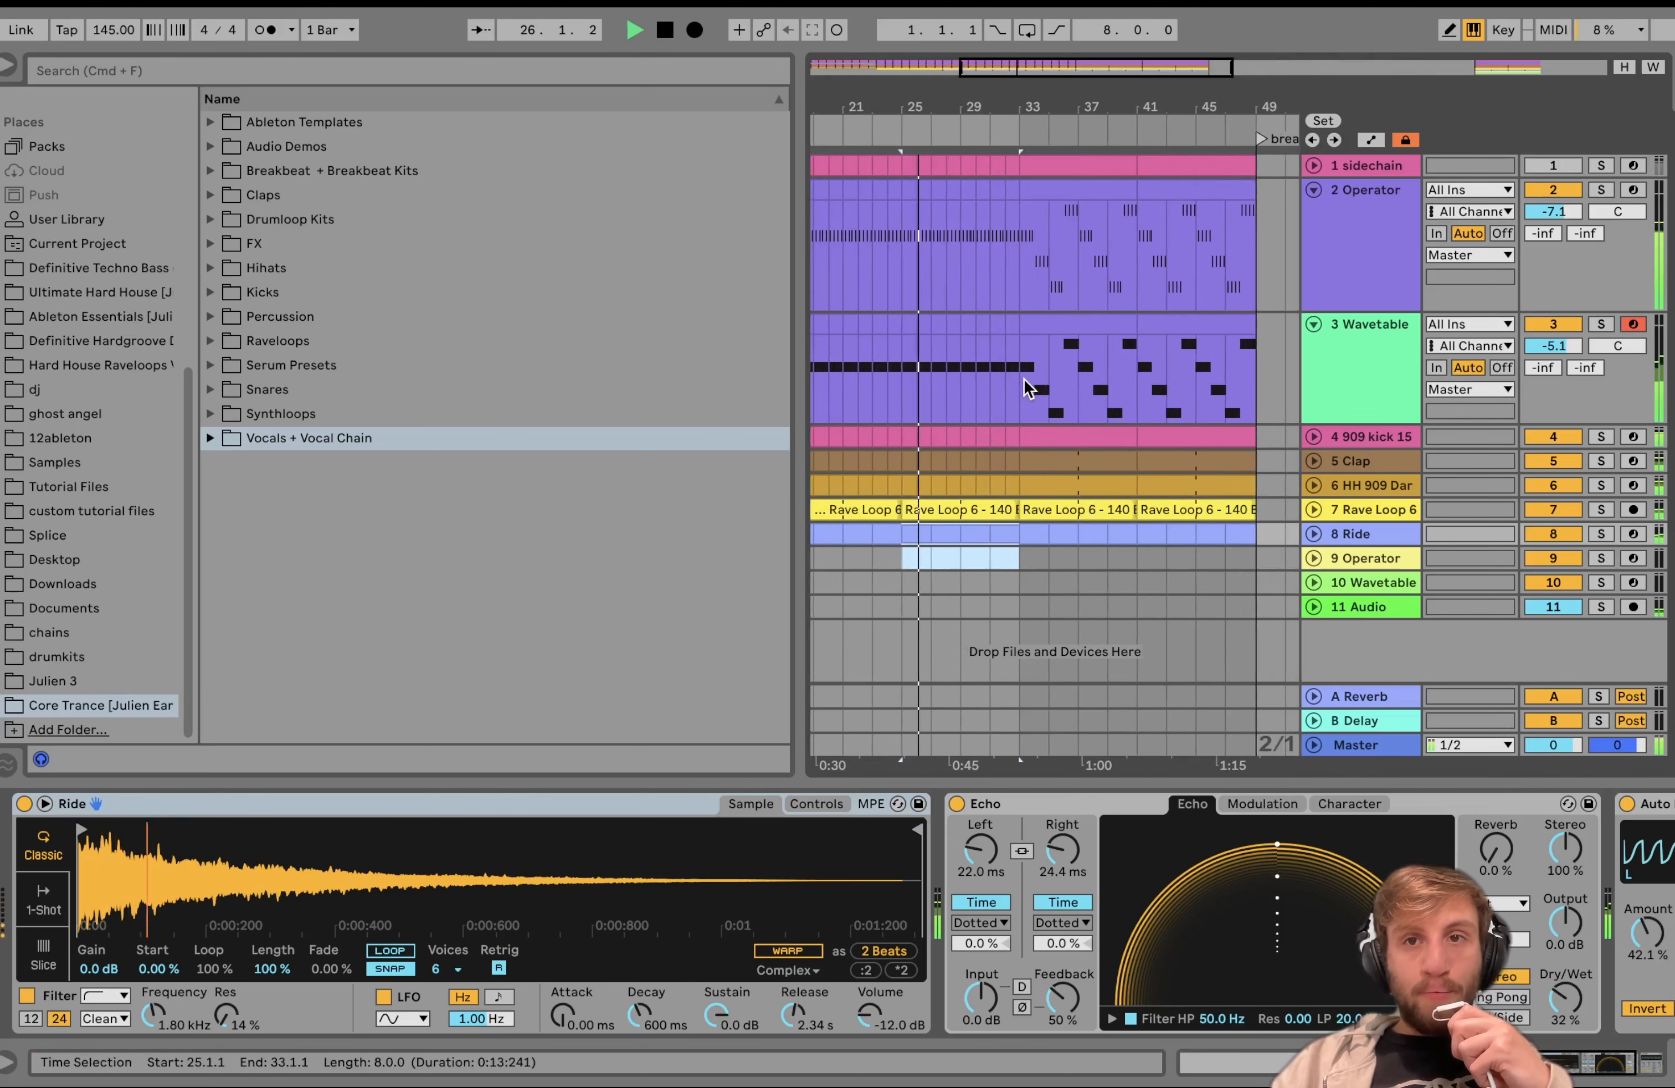
left_click(964, 436)
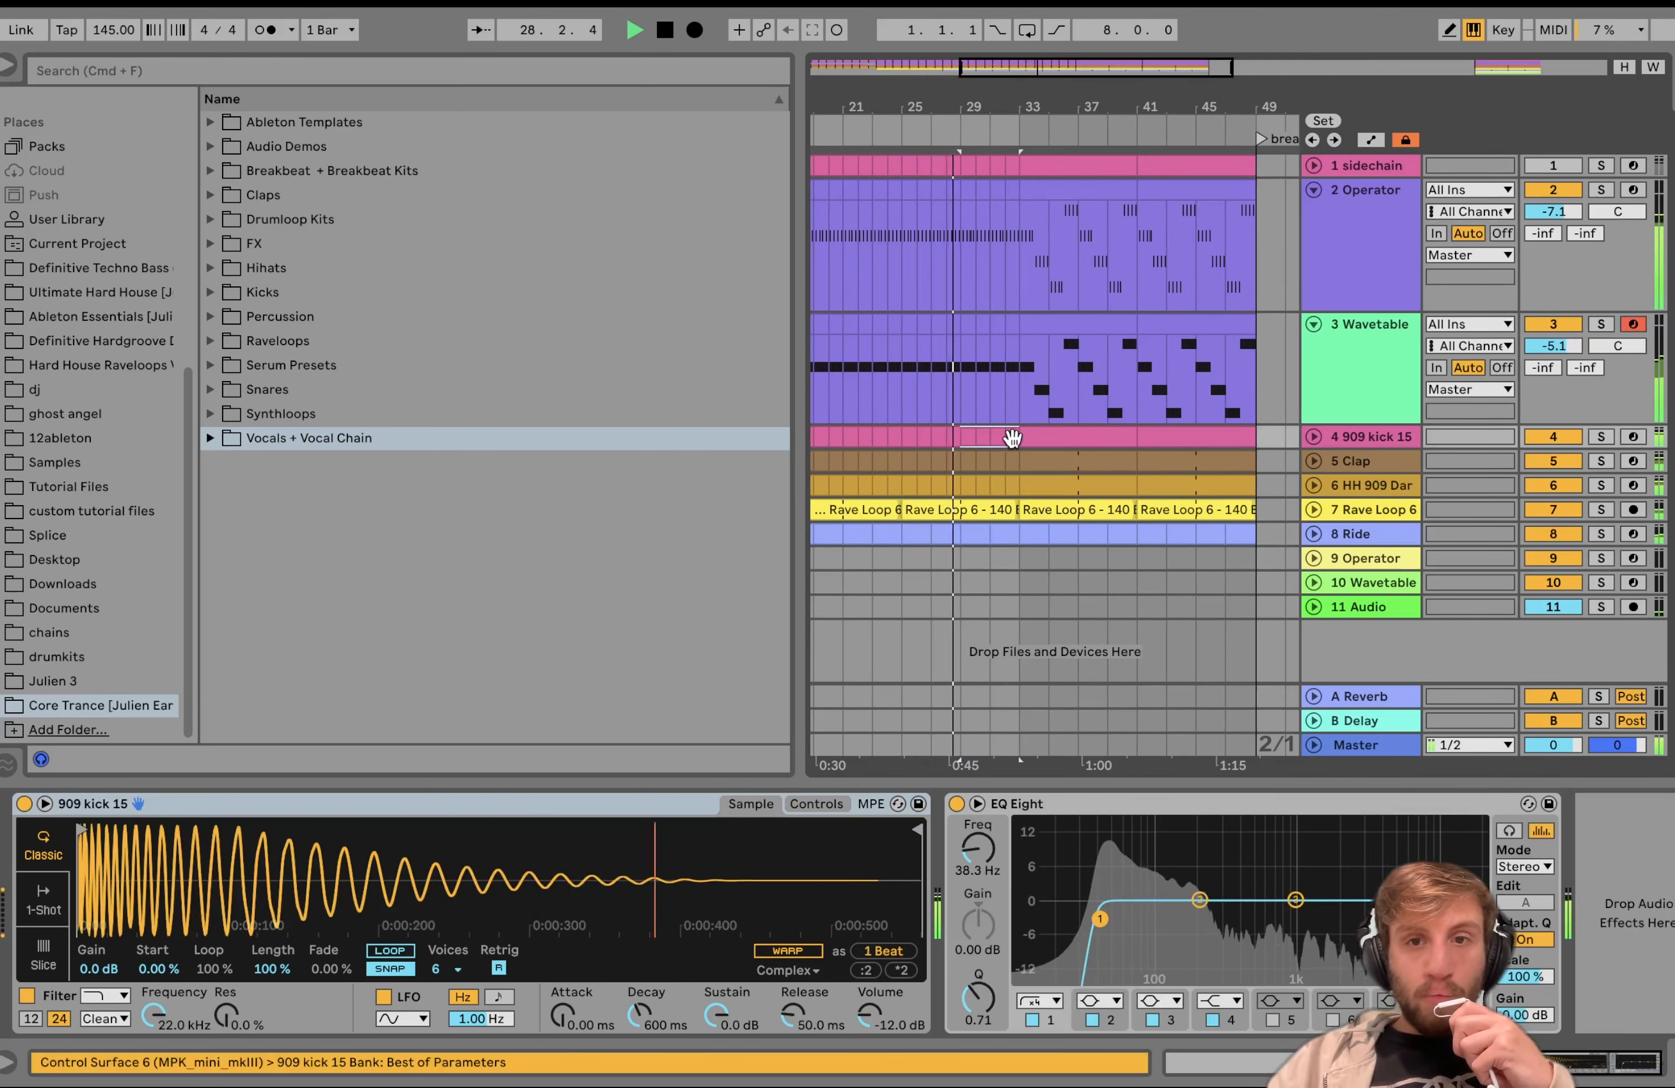
left_click_drag(964, 437, 1013, 438)
key("BackSpace")
Step: Delete the 2 Operator clips from bar 31 to bar 33 and the Clap through Ride clips in bar 32
left_click_drag(1021, 272, 994, 270)
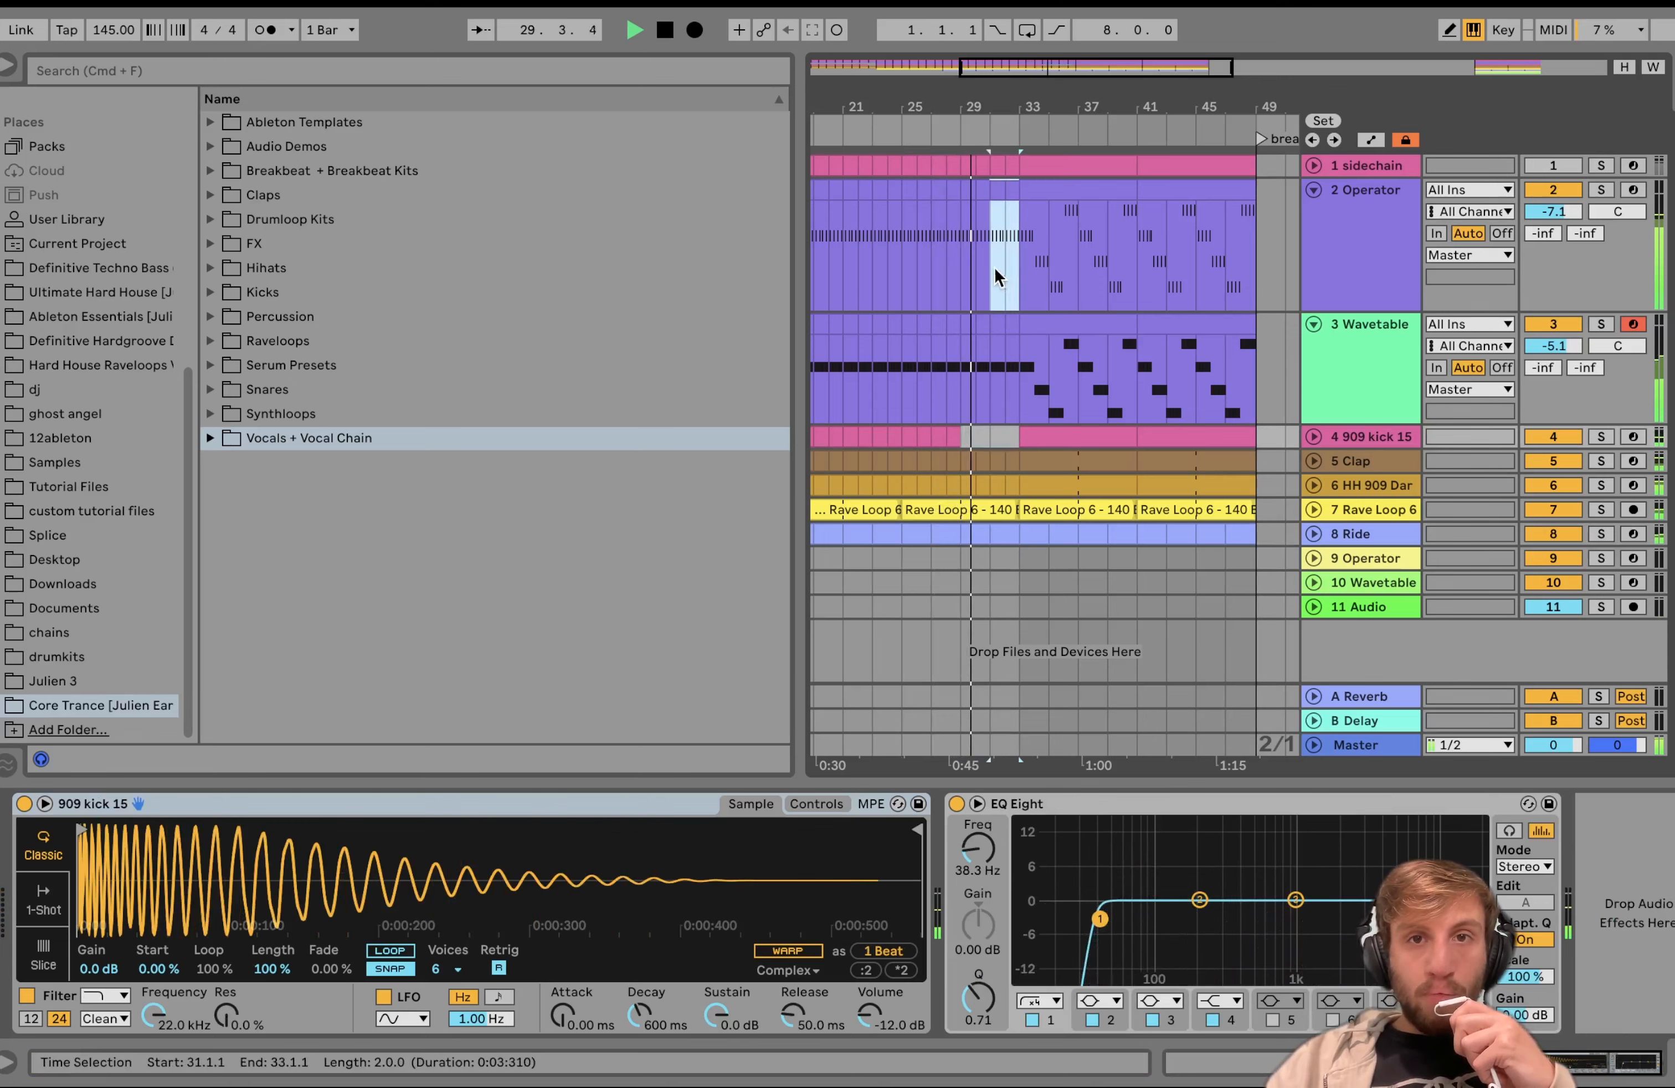
scroll(996, 359, "up", 5)
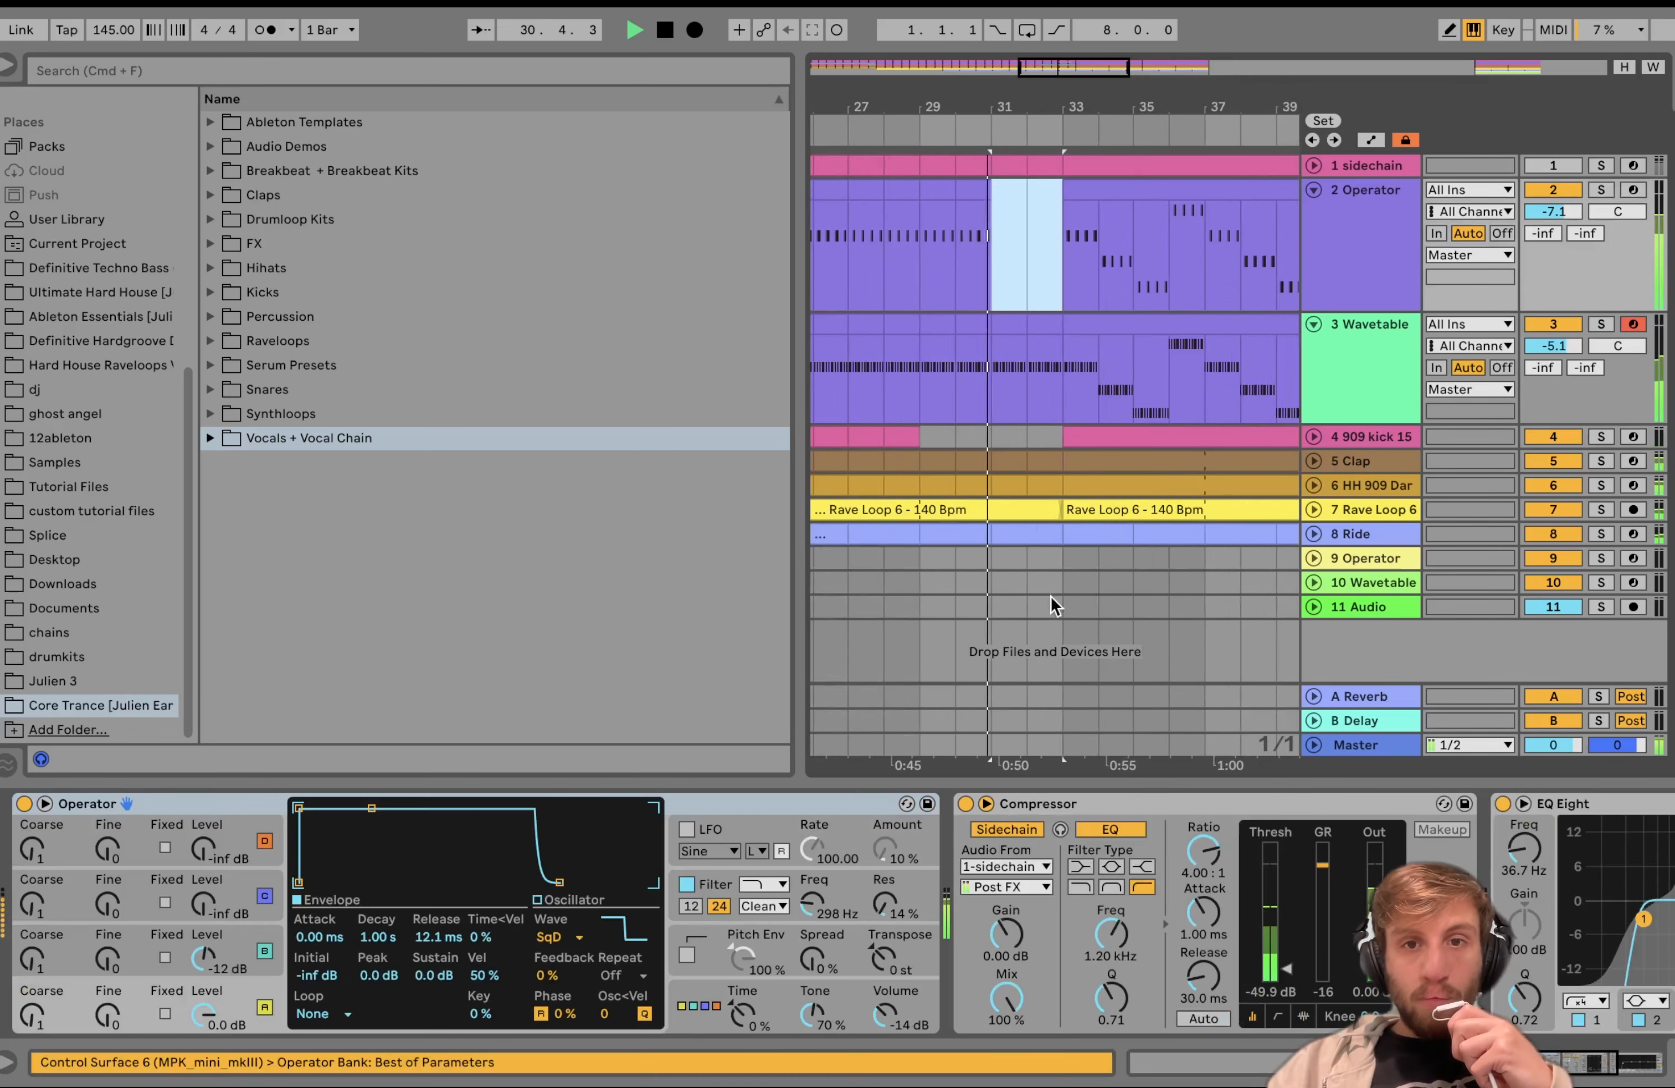
key("BackSpace")
left_click_drag(1054, 559, 1051, 460)
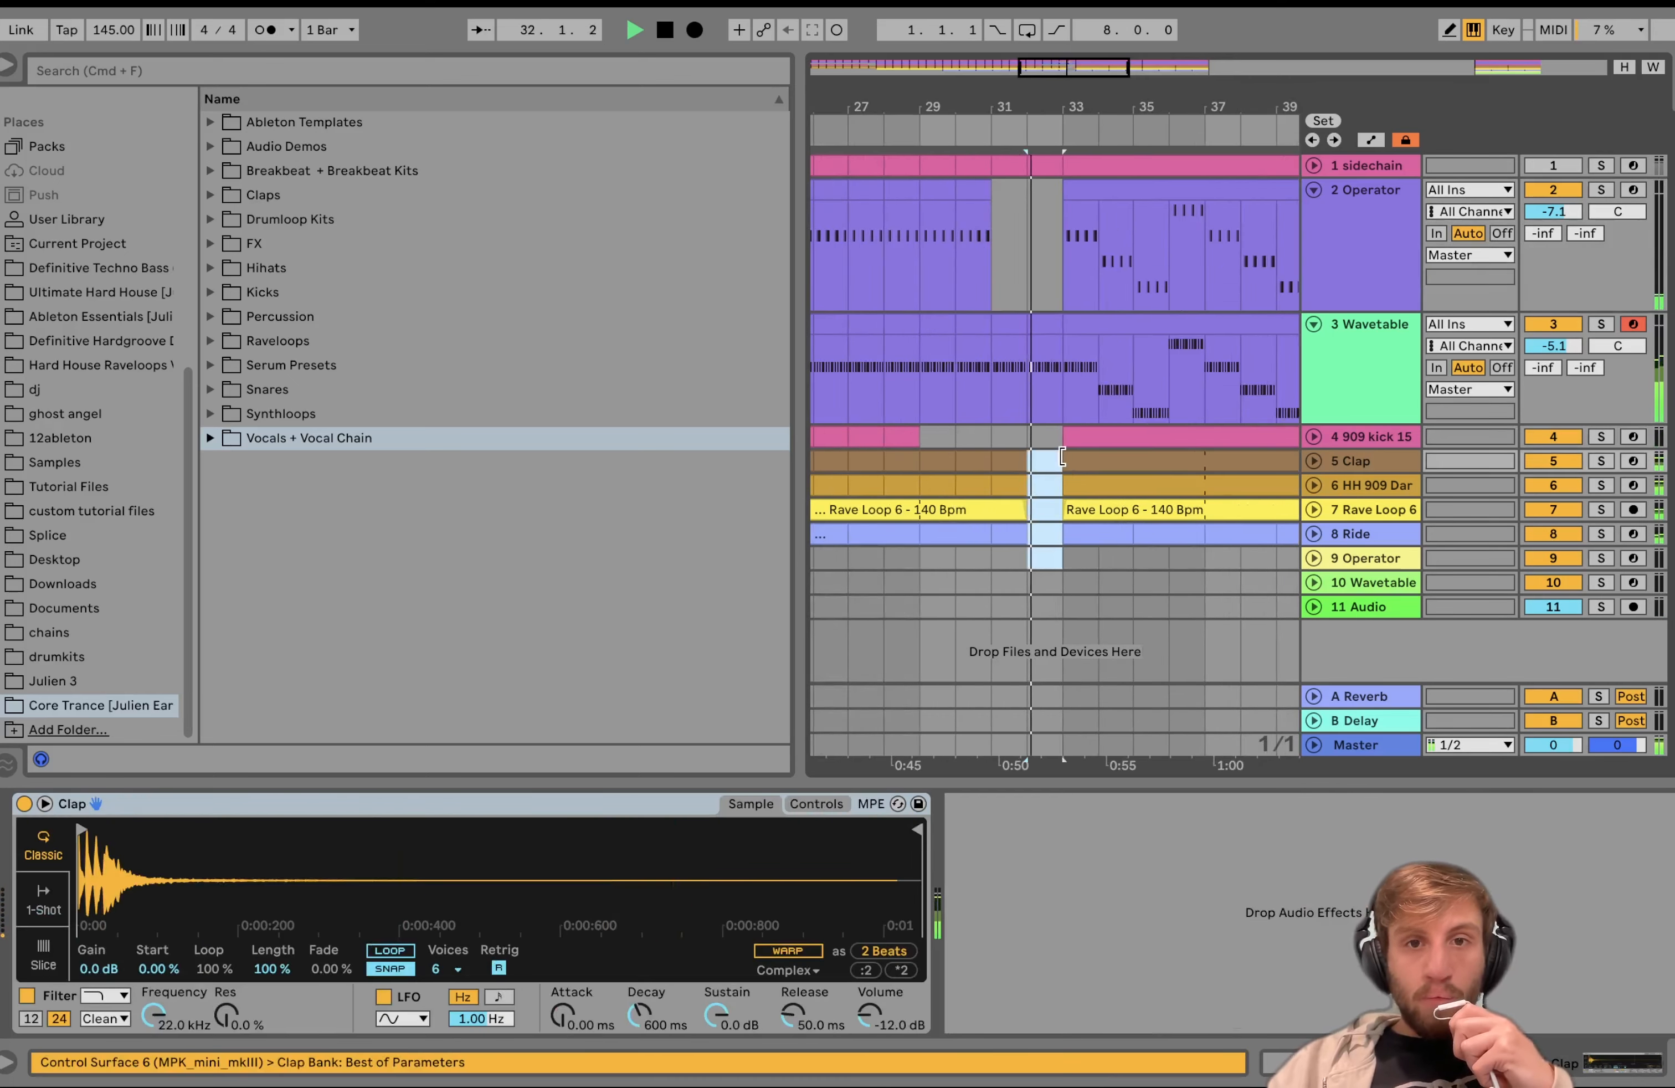
key("BackSpace")
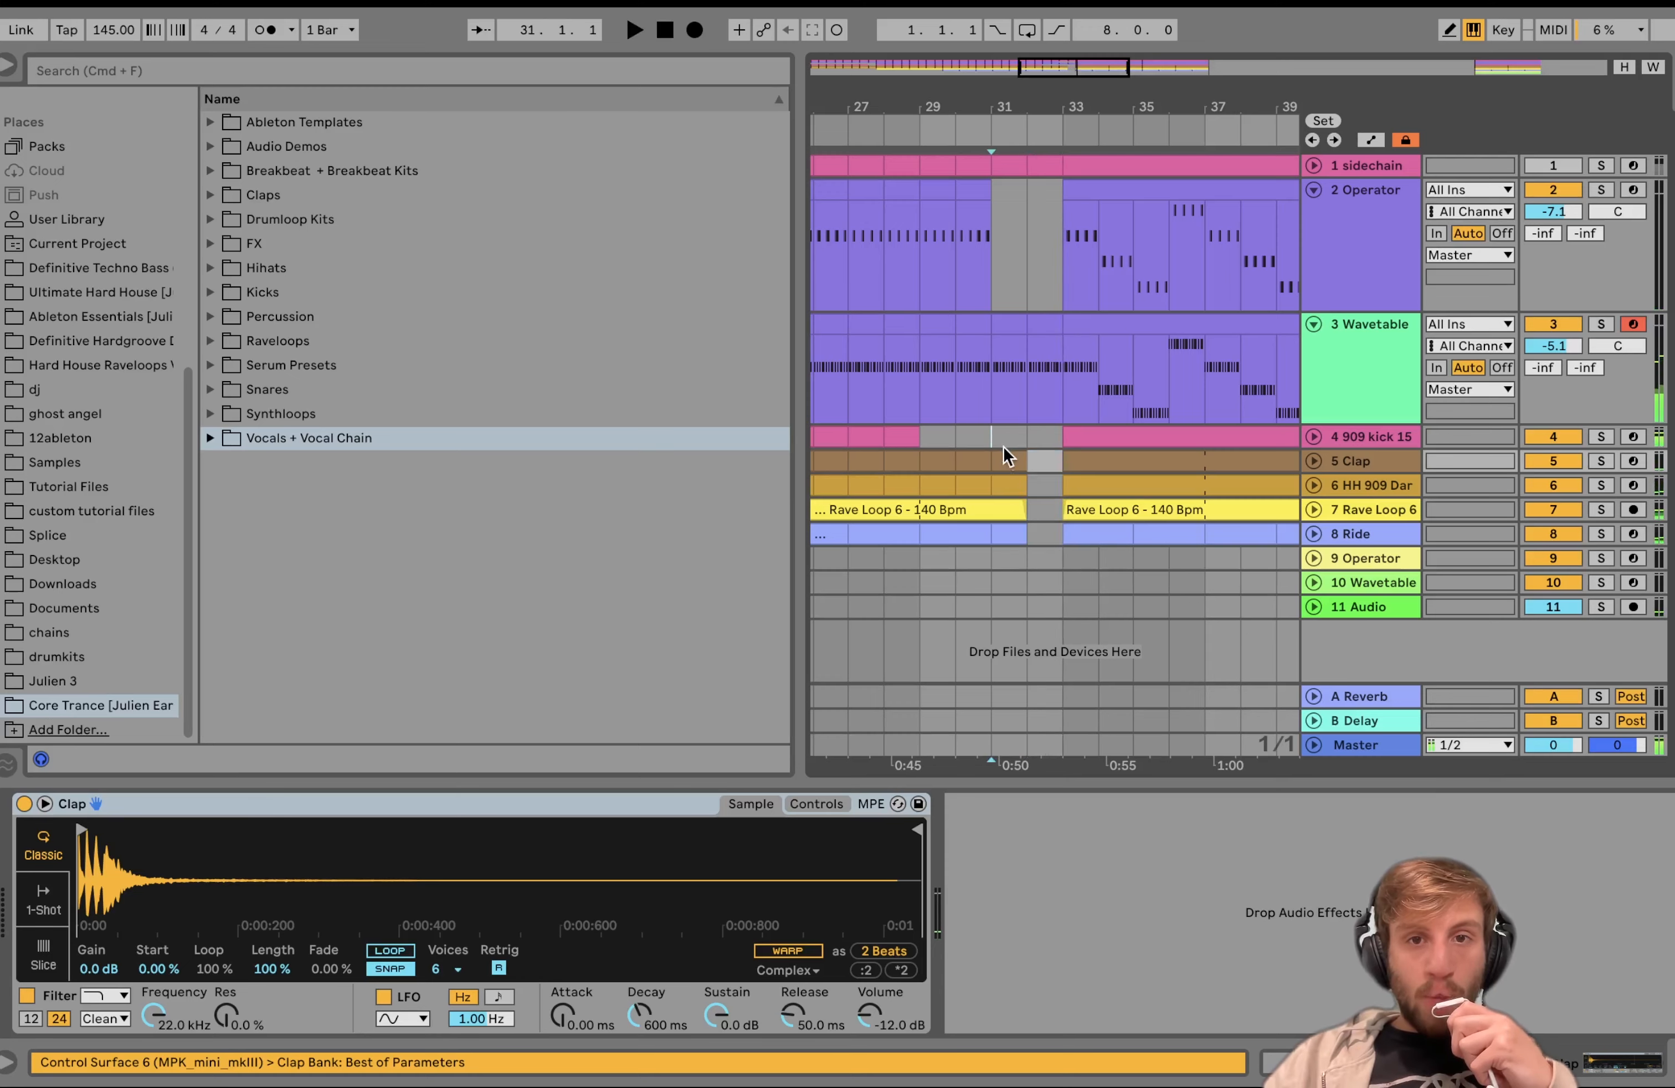
Step: Duplicate bar 31 of the Clap and HH 909 tracks into bar 32 and play the transition into bar 33
key("space")
left_click_drag(1003, 447, 1025, 477)
key("super+d")
key("space")
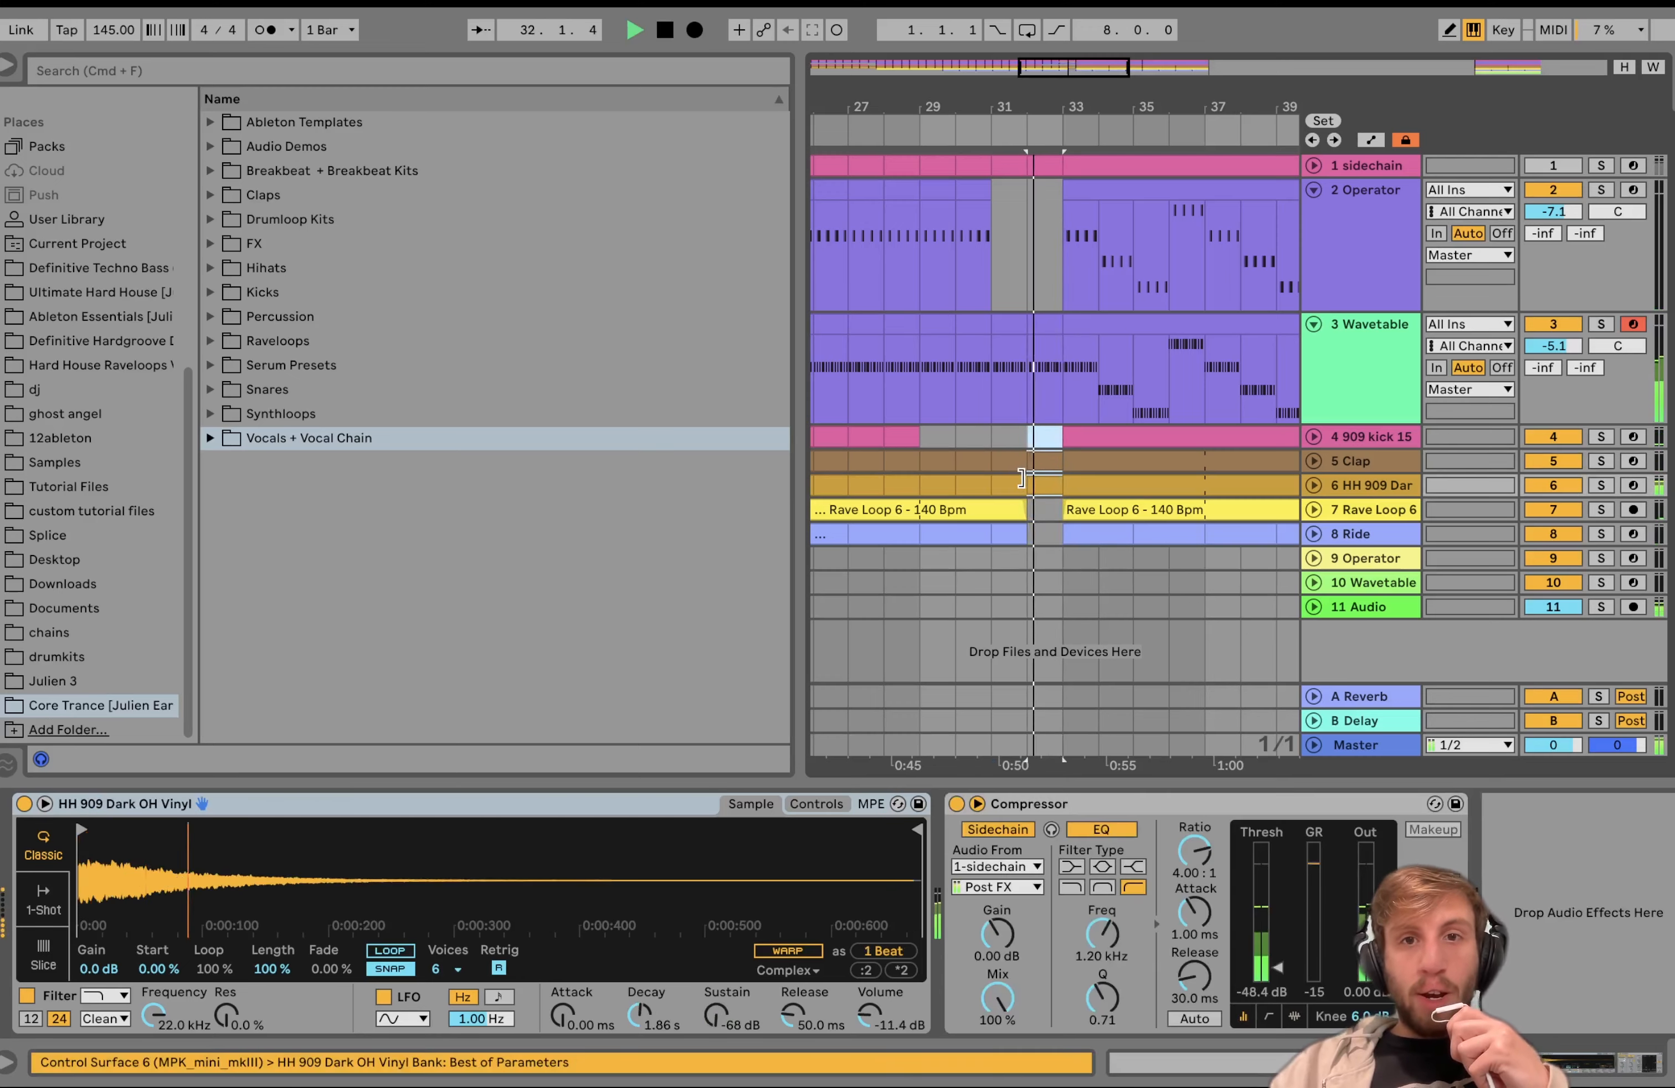
scroll(1024, 477, "down", 5)
scroll(1025, 477, "right", 5)
scroll(1025, 485, "down", 5)
scroll(1021, 475, "left", 5)
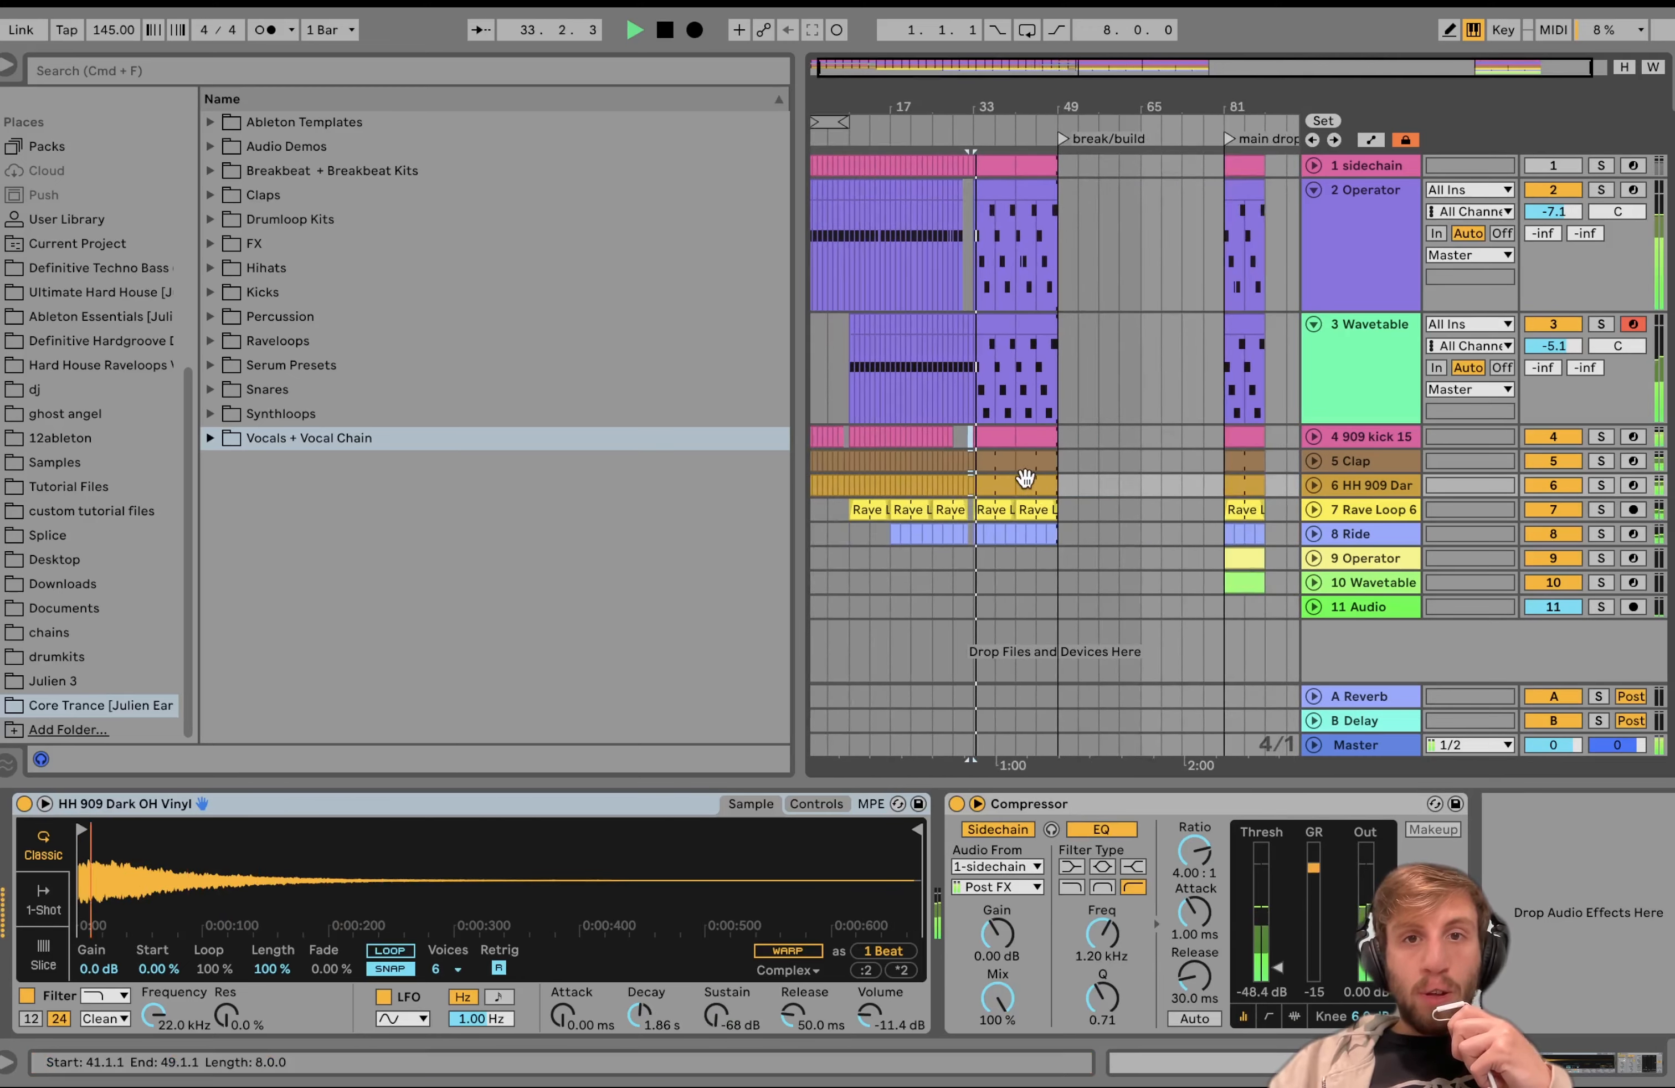
left_click(996, 324)
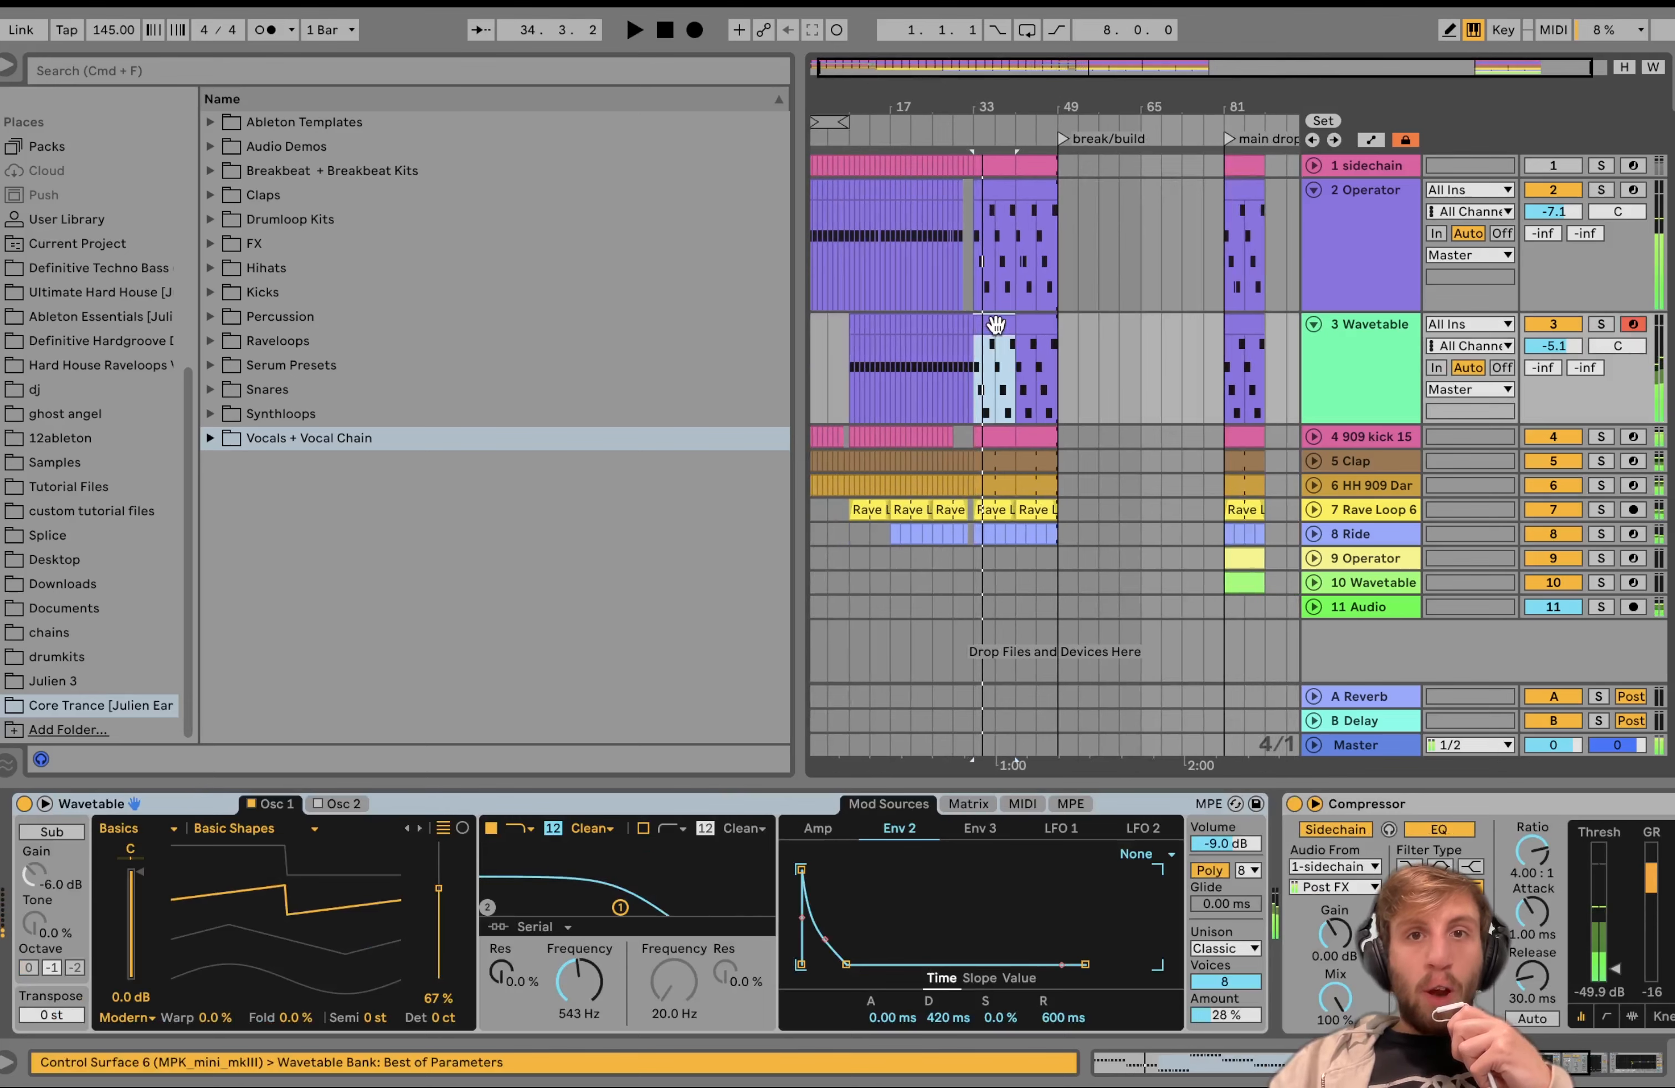
key("space")
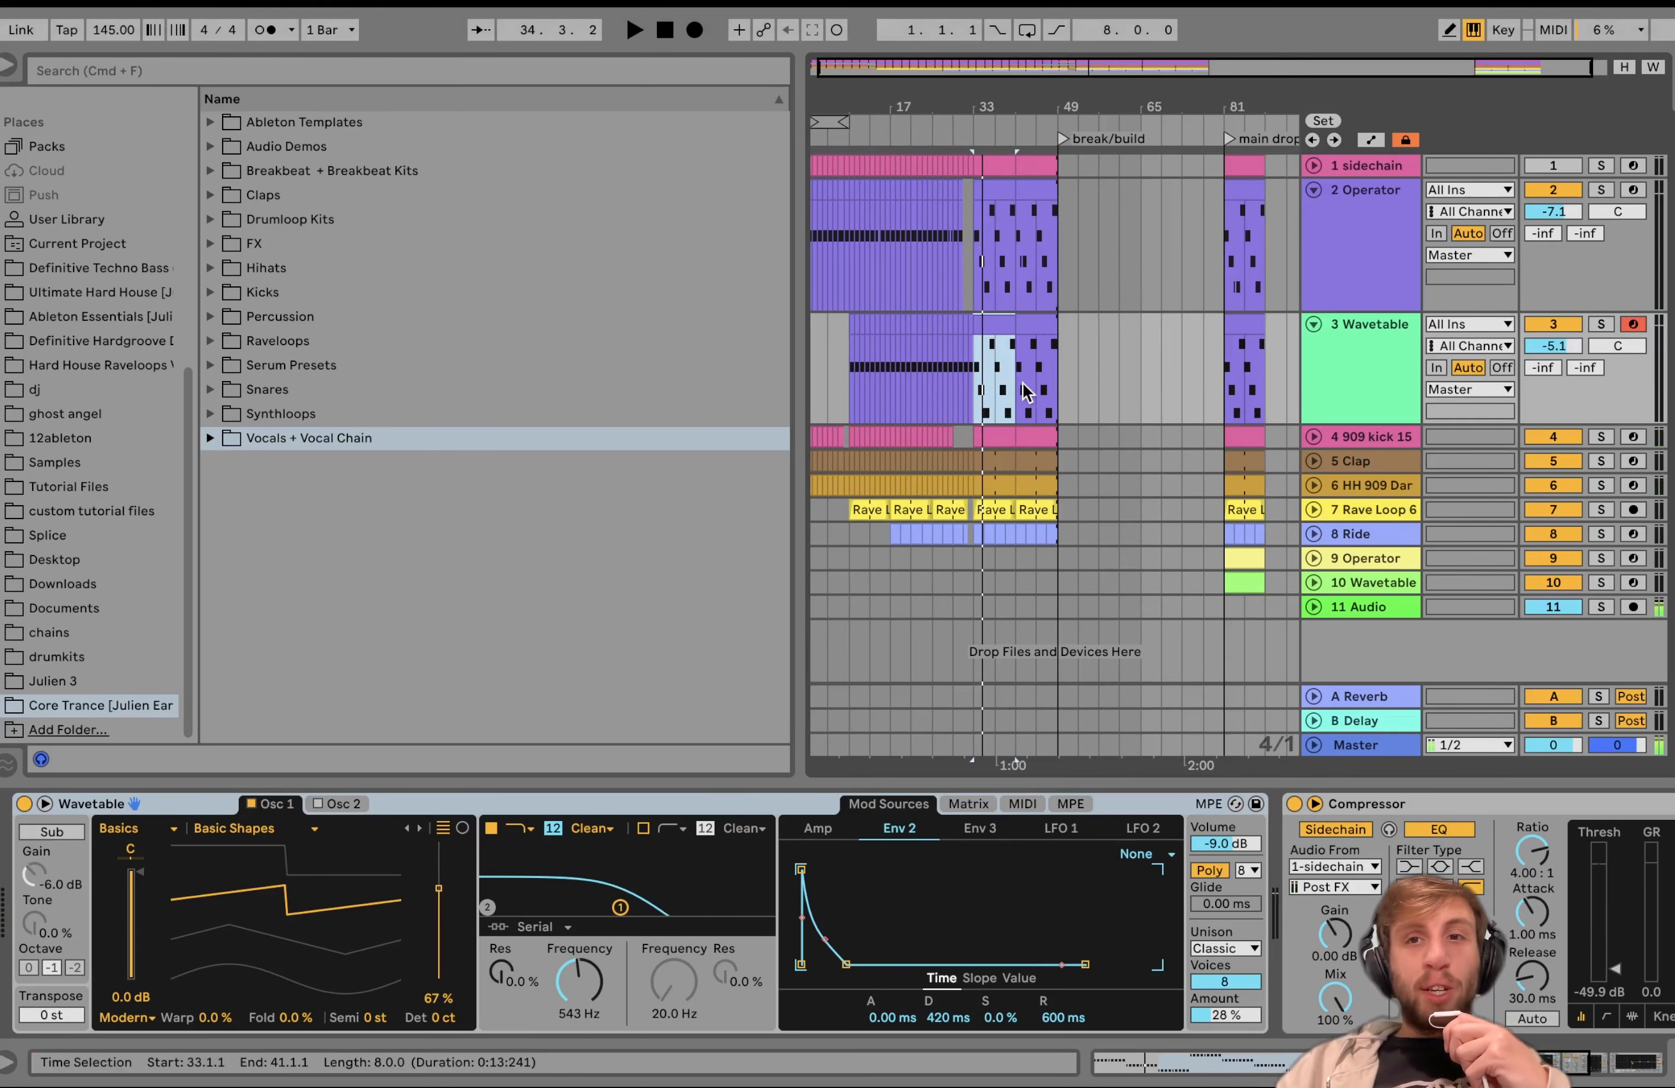
Step: Group the sidechain, Operator, Wavetable and 909 kick tracks
scroll(1042, 282, "up", 5)
left_click(1383, 169)
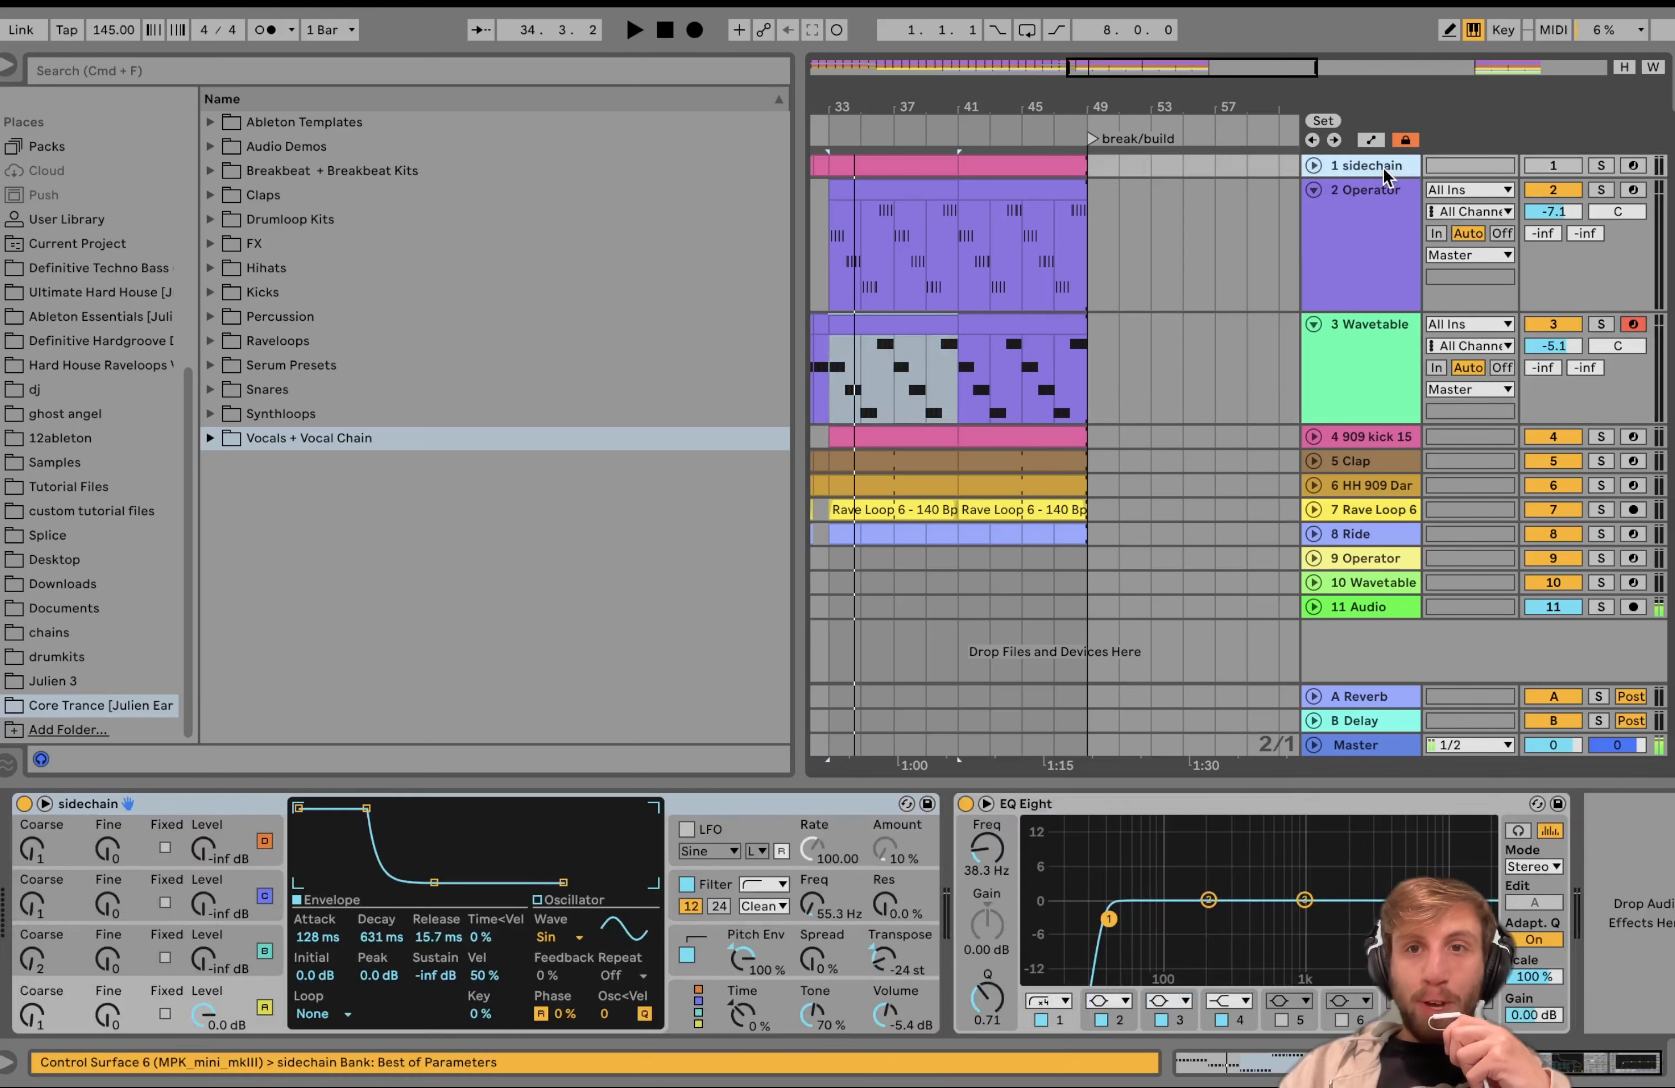
left_click(1374, 436, "shift")
key("super+g")
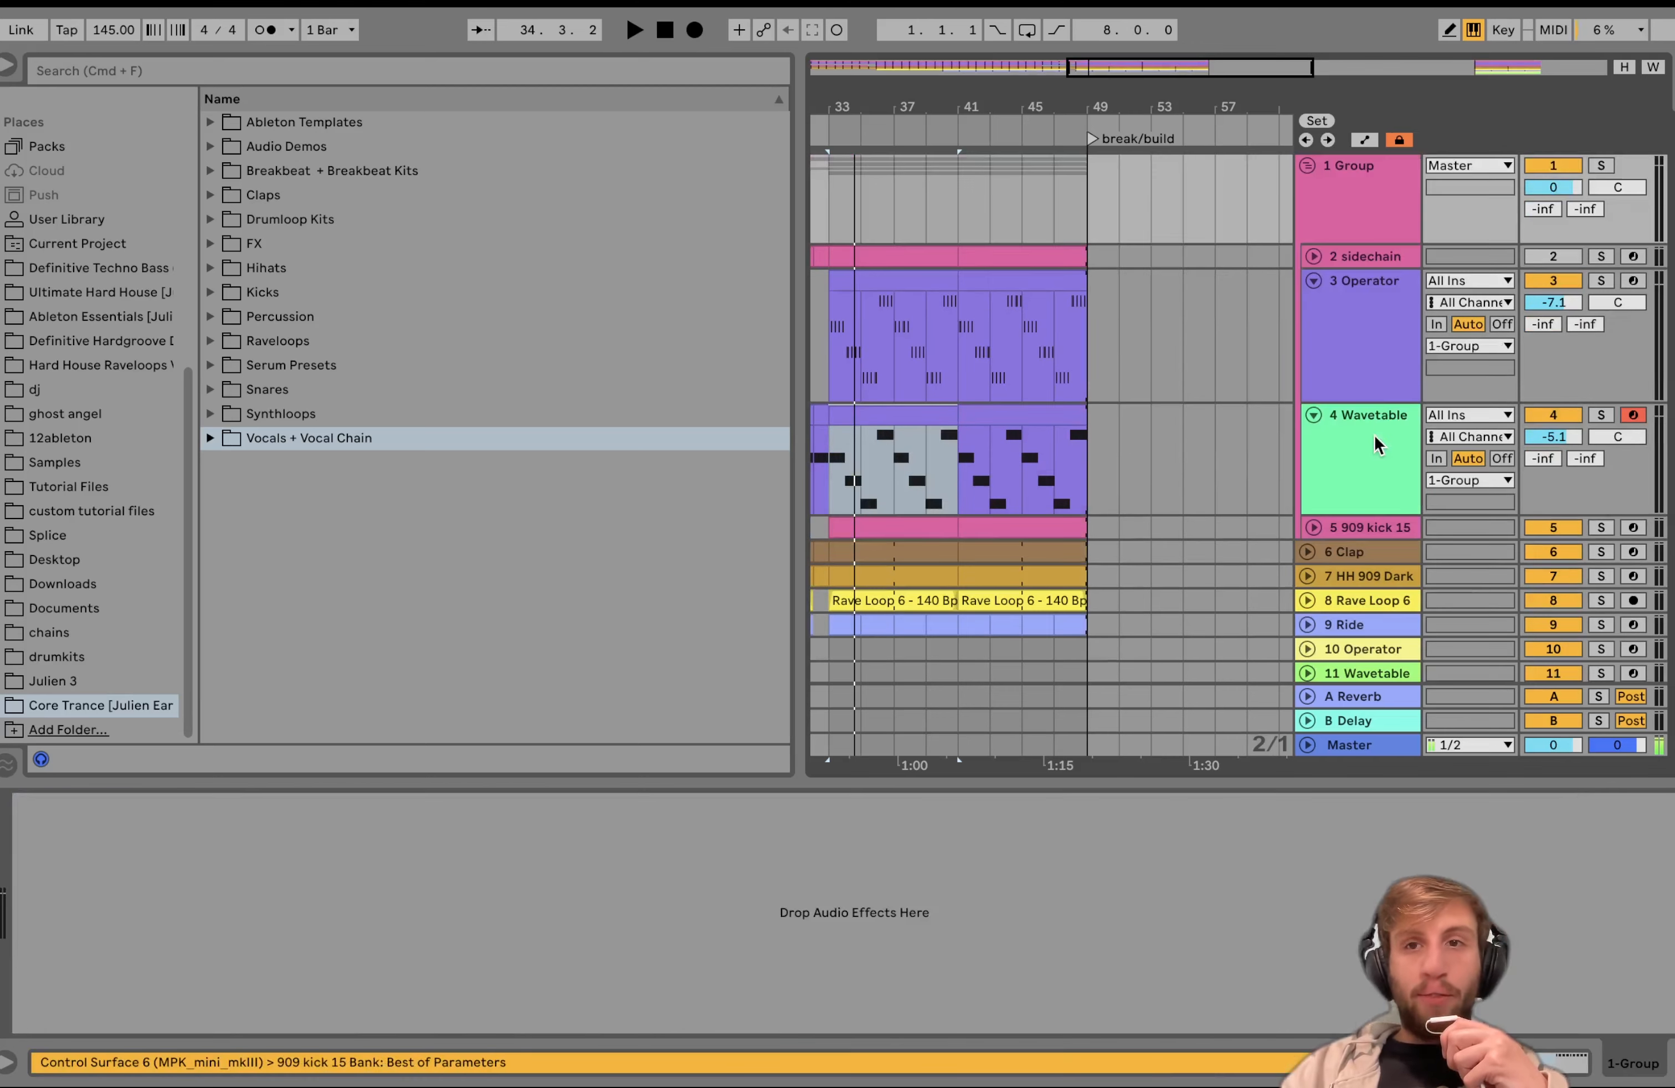
Step: Add an Auto Filter to the new group, set it to high-pass and lower its frequency to 26 Hz
scroll(149, 266, "up", 5)
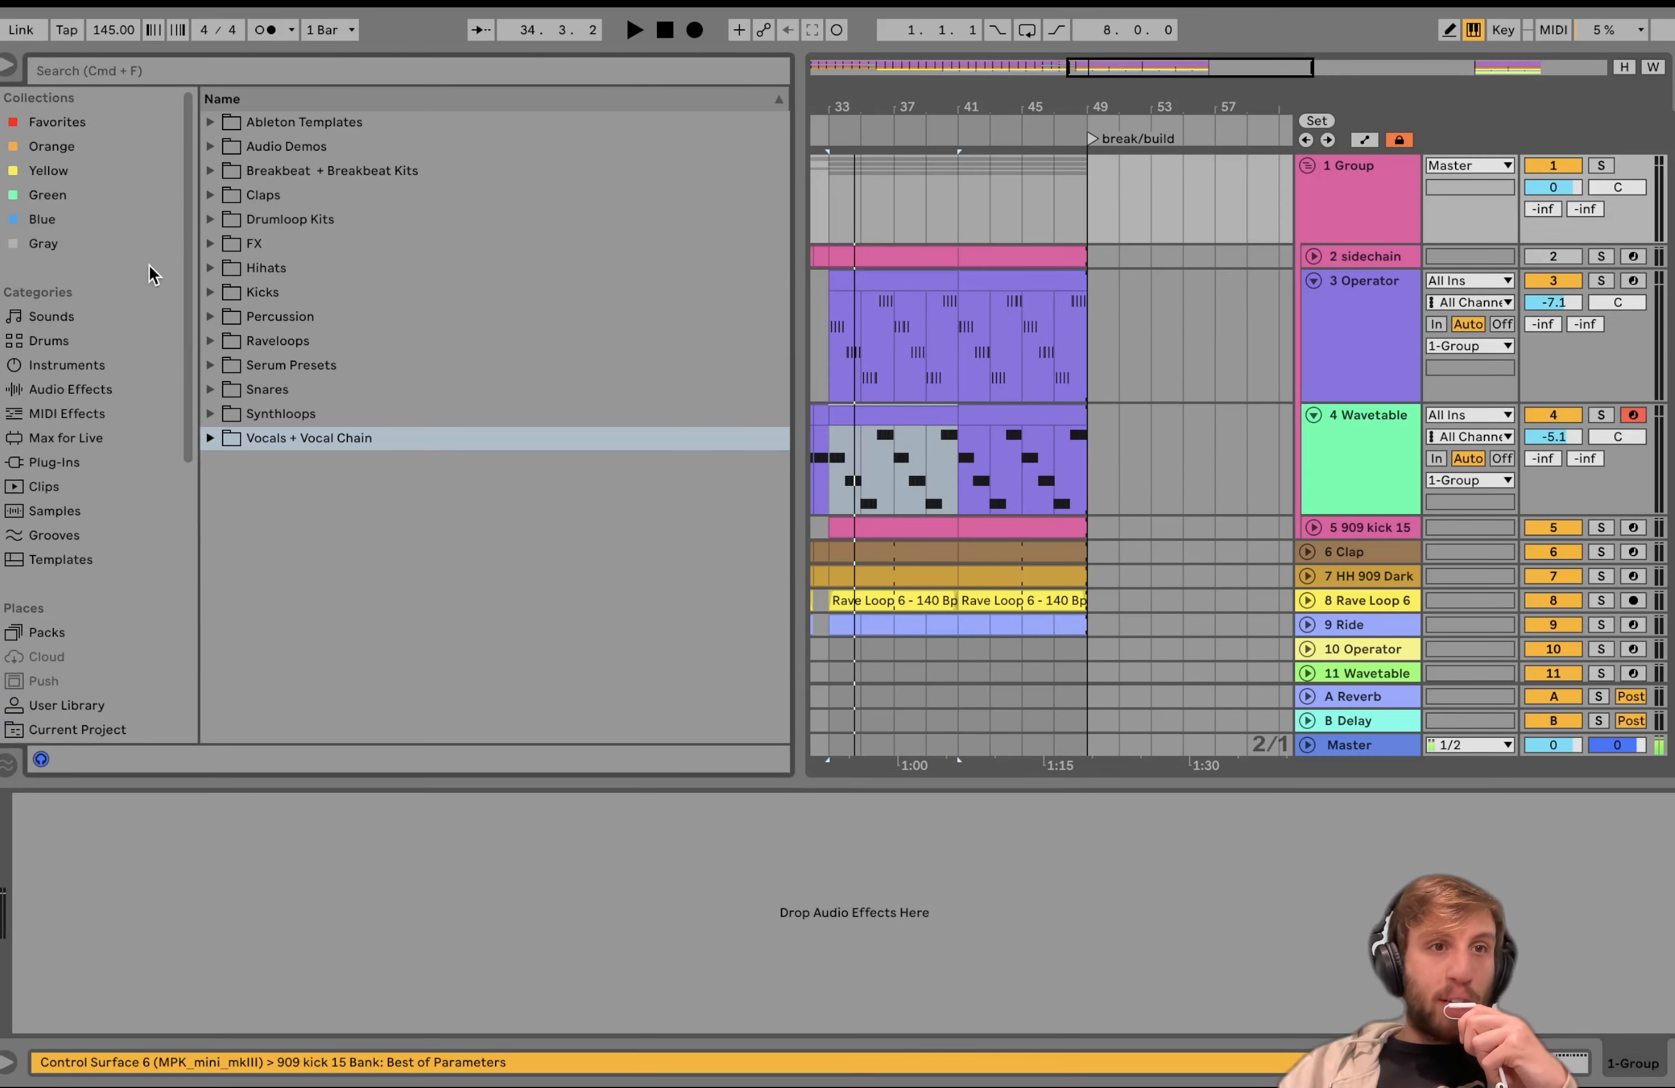
left_click(66, 388)
double_click(257, 195)
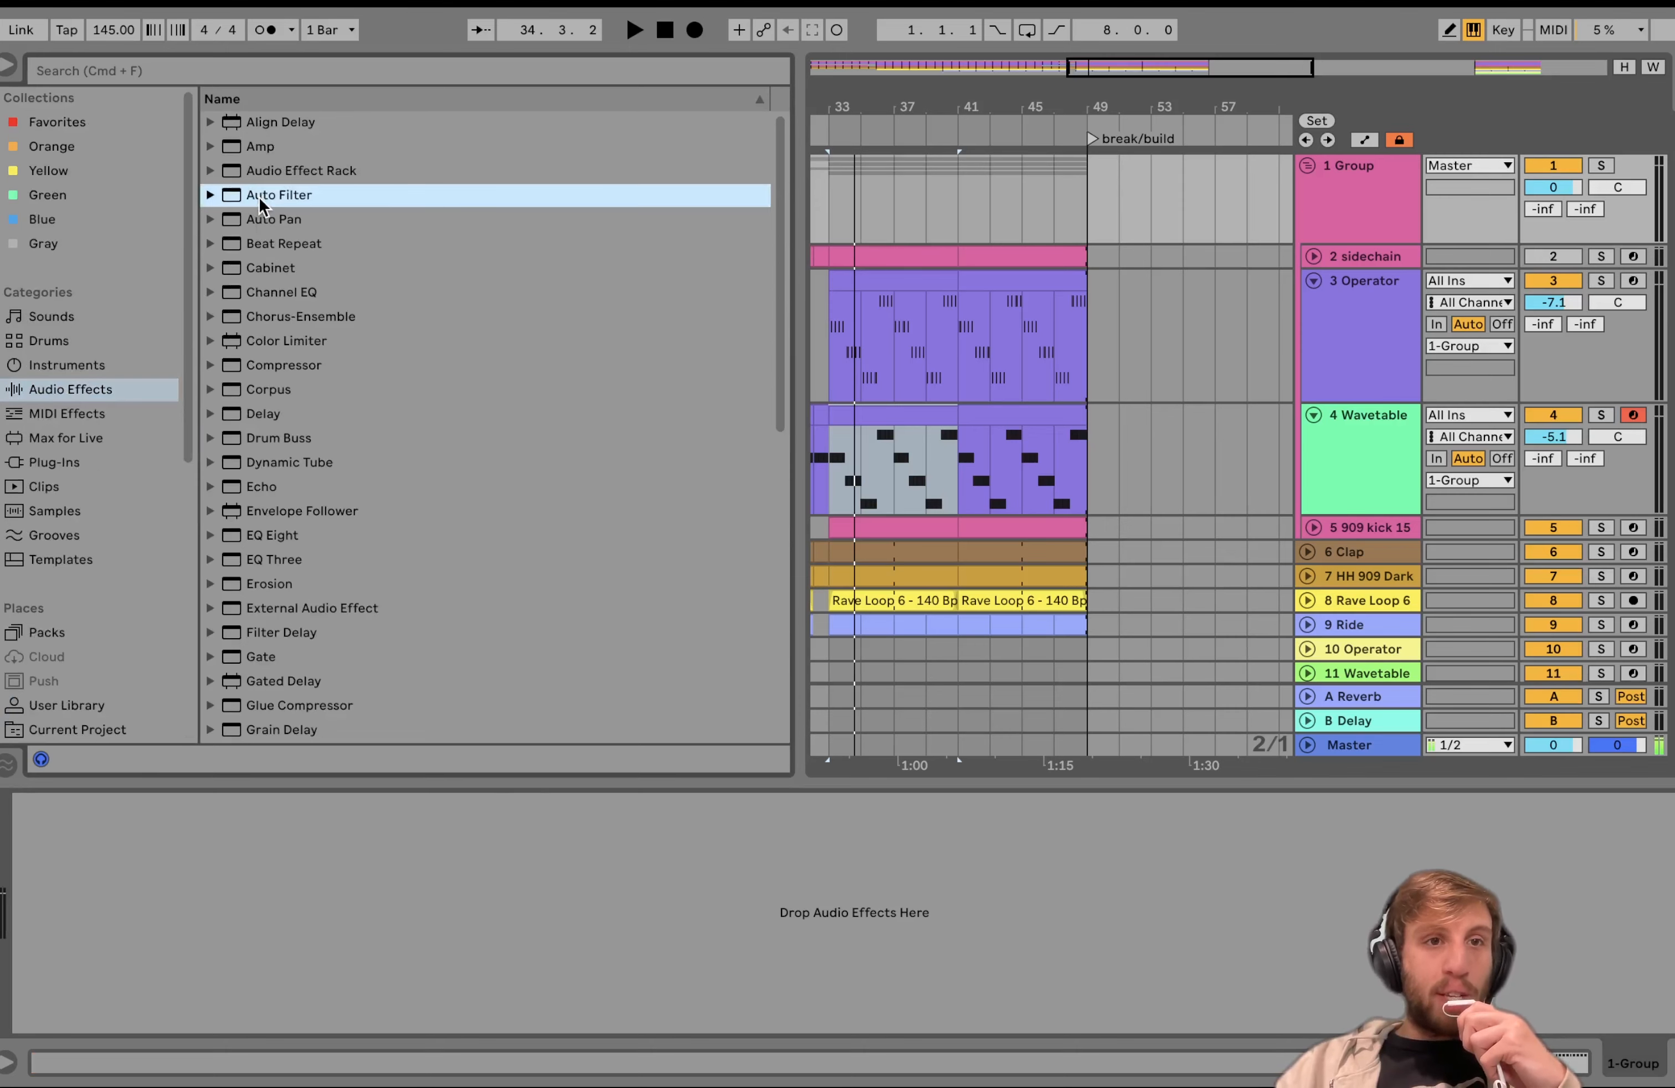
left_click(129, 972)
left_click_drag(162, 940, 131, 934)
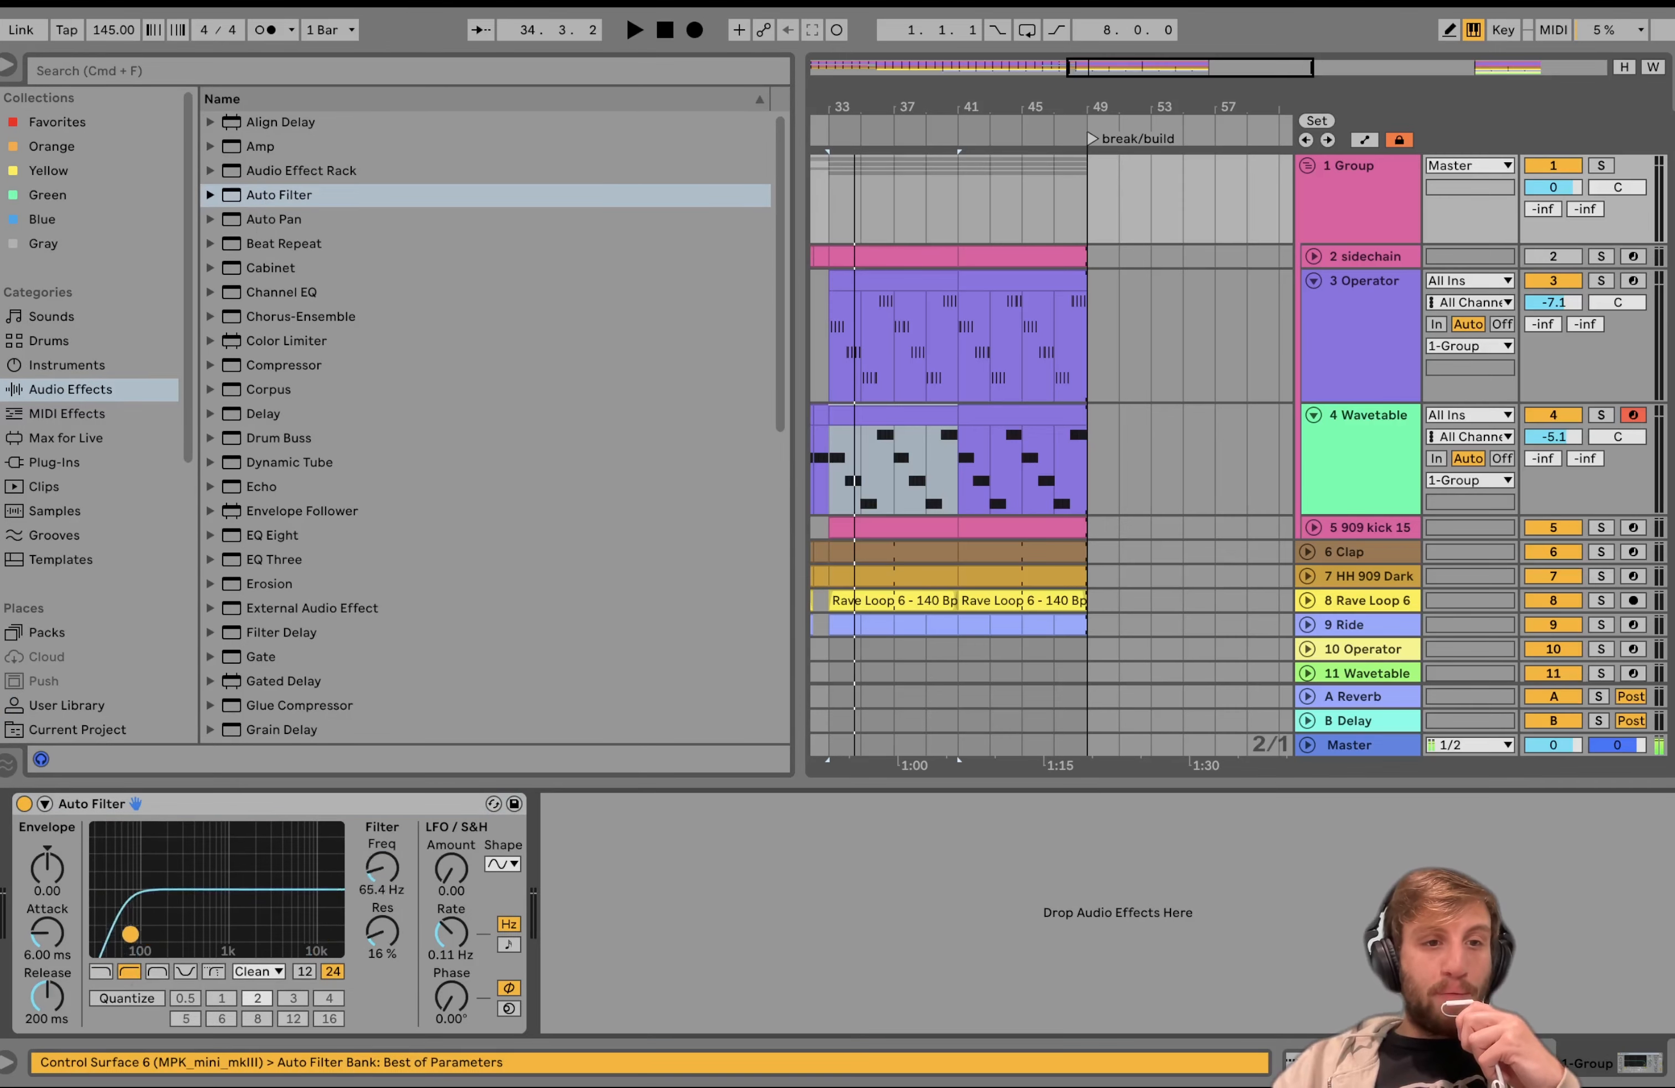
Step: Switch the Auto Filter off and draw its on/off automation so it is on from bar 45 to bar 51
left_click(24, 803)
right_click(25, 804)
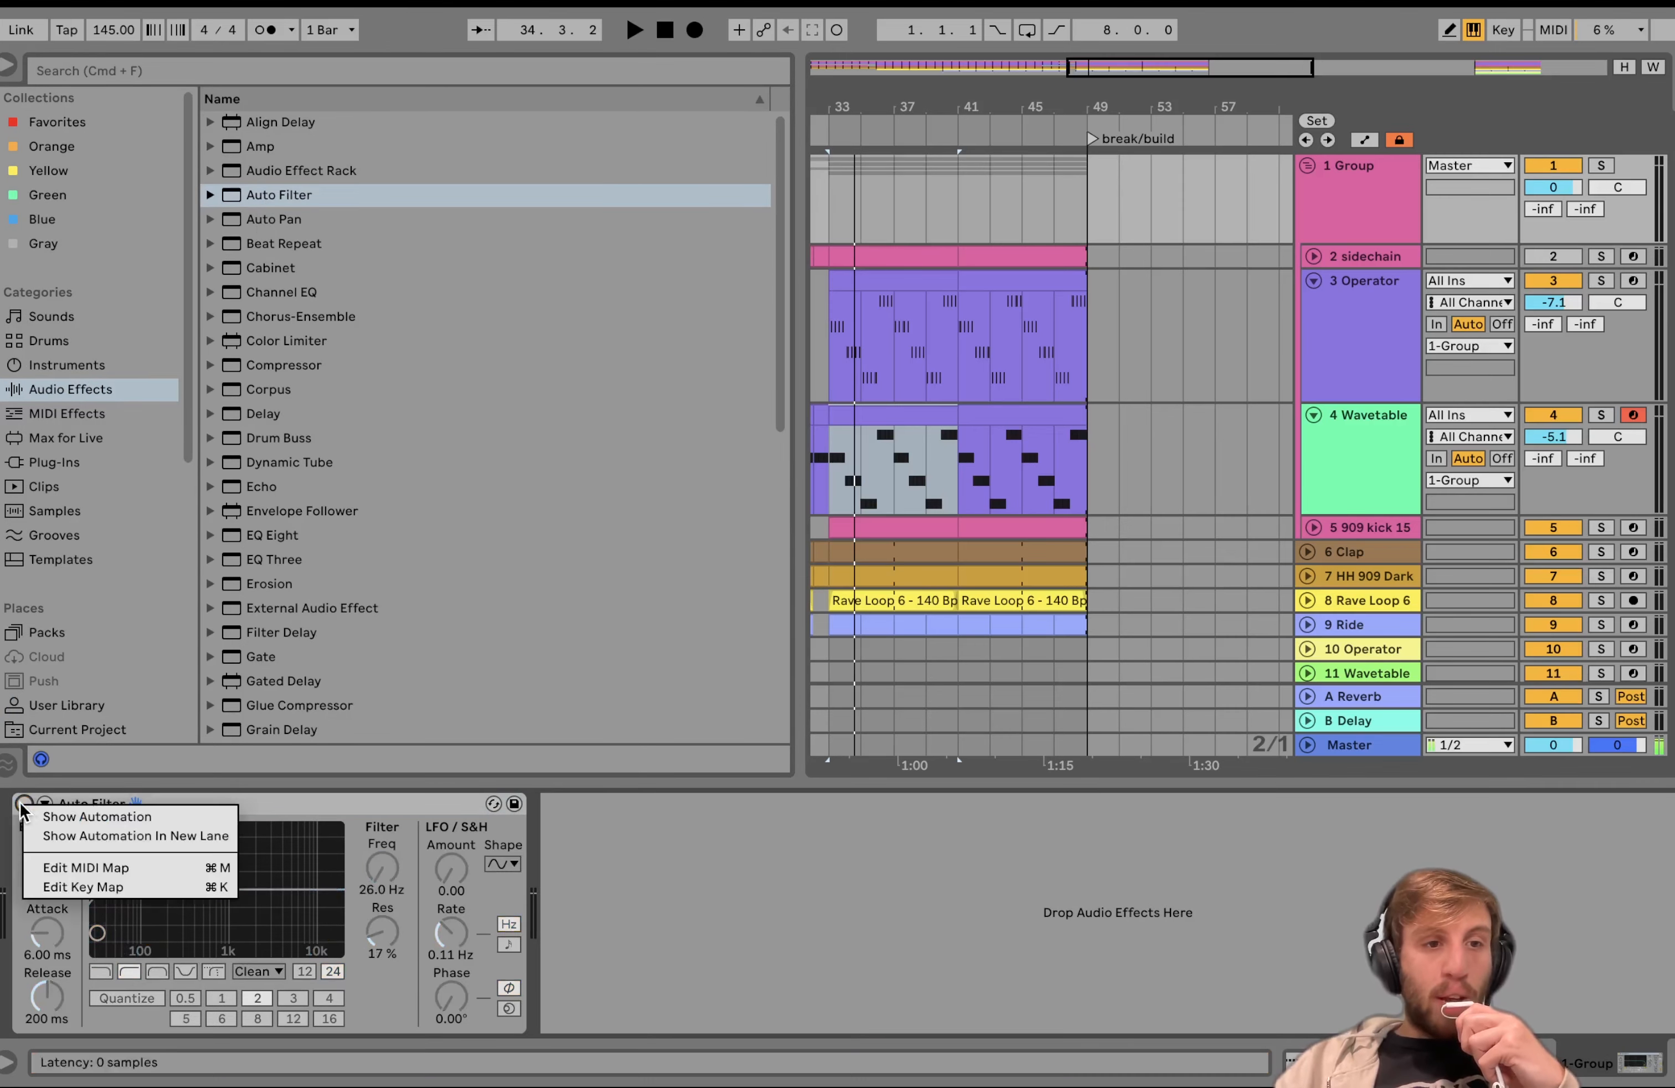
left_click(45, 814)
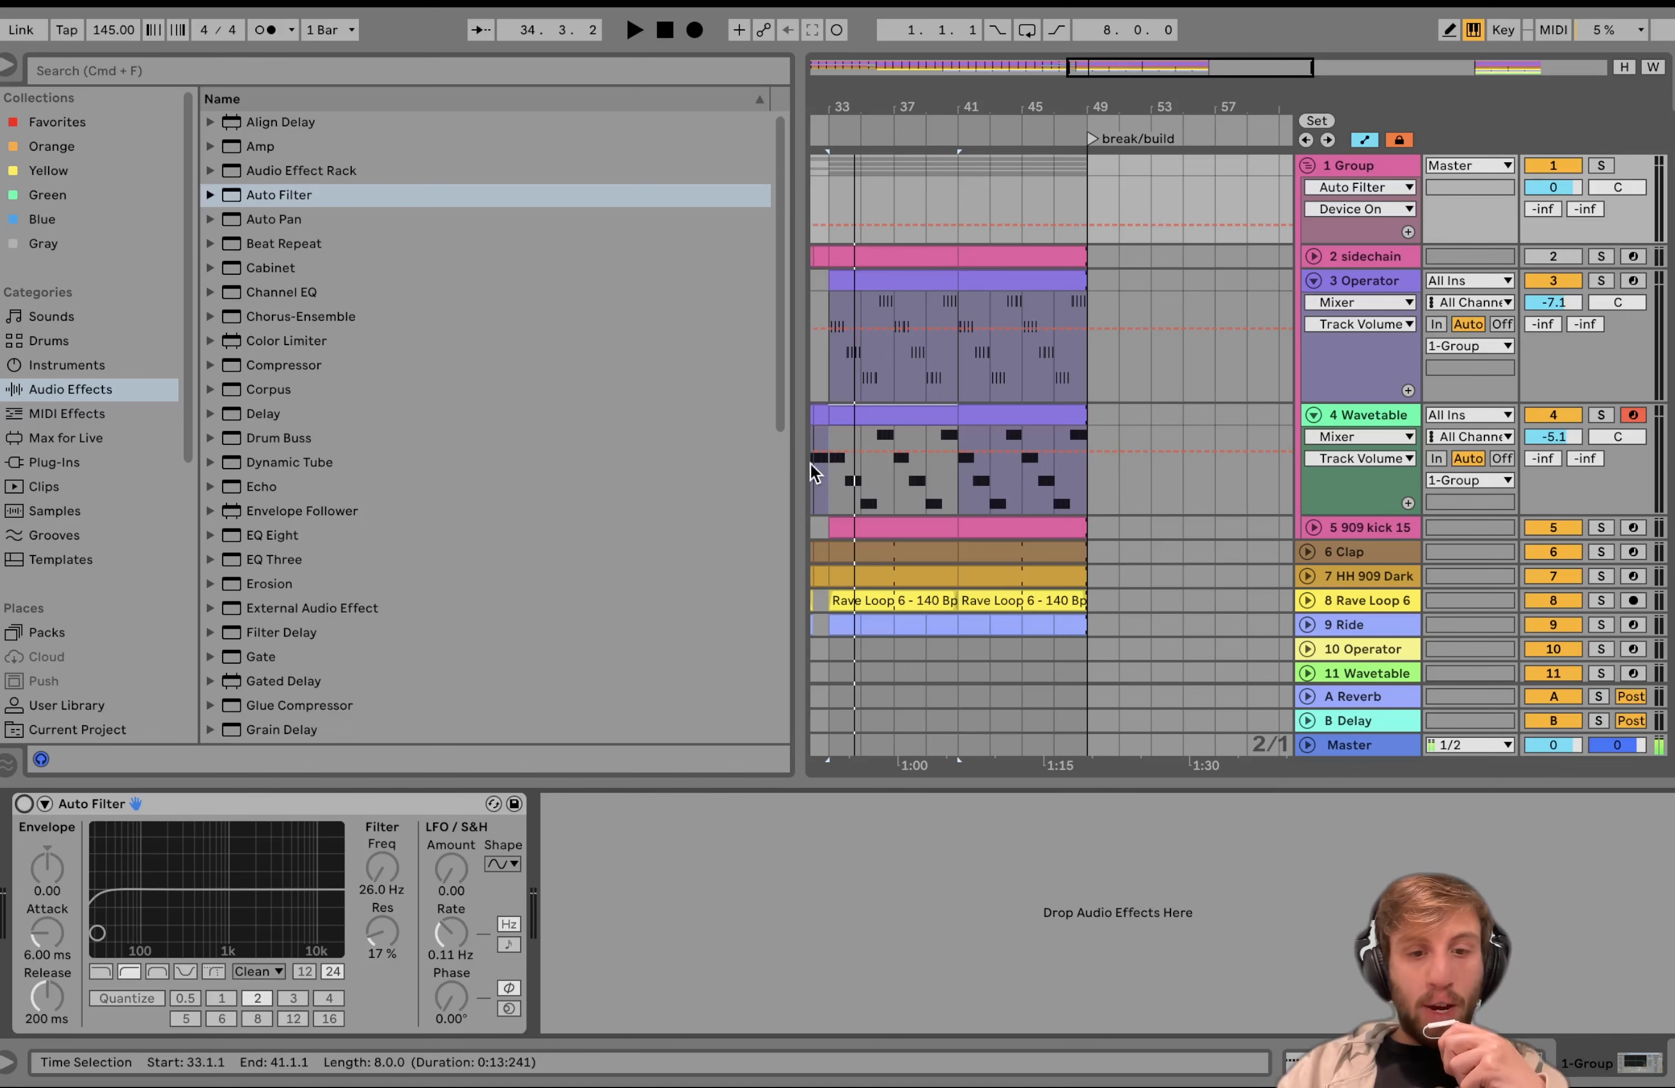
left_click(1050, 166)
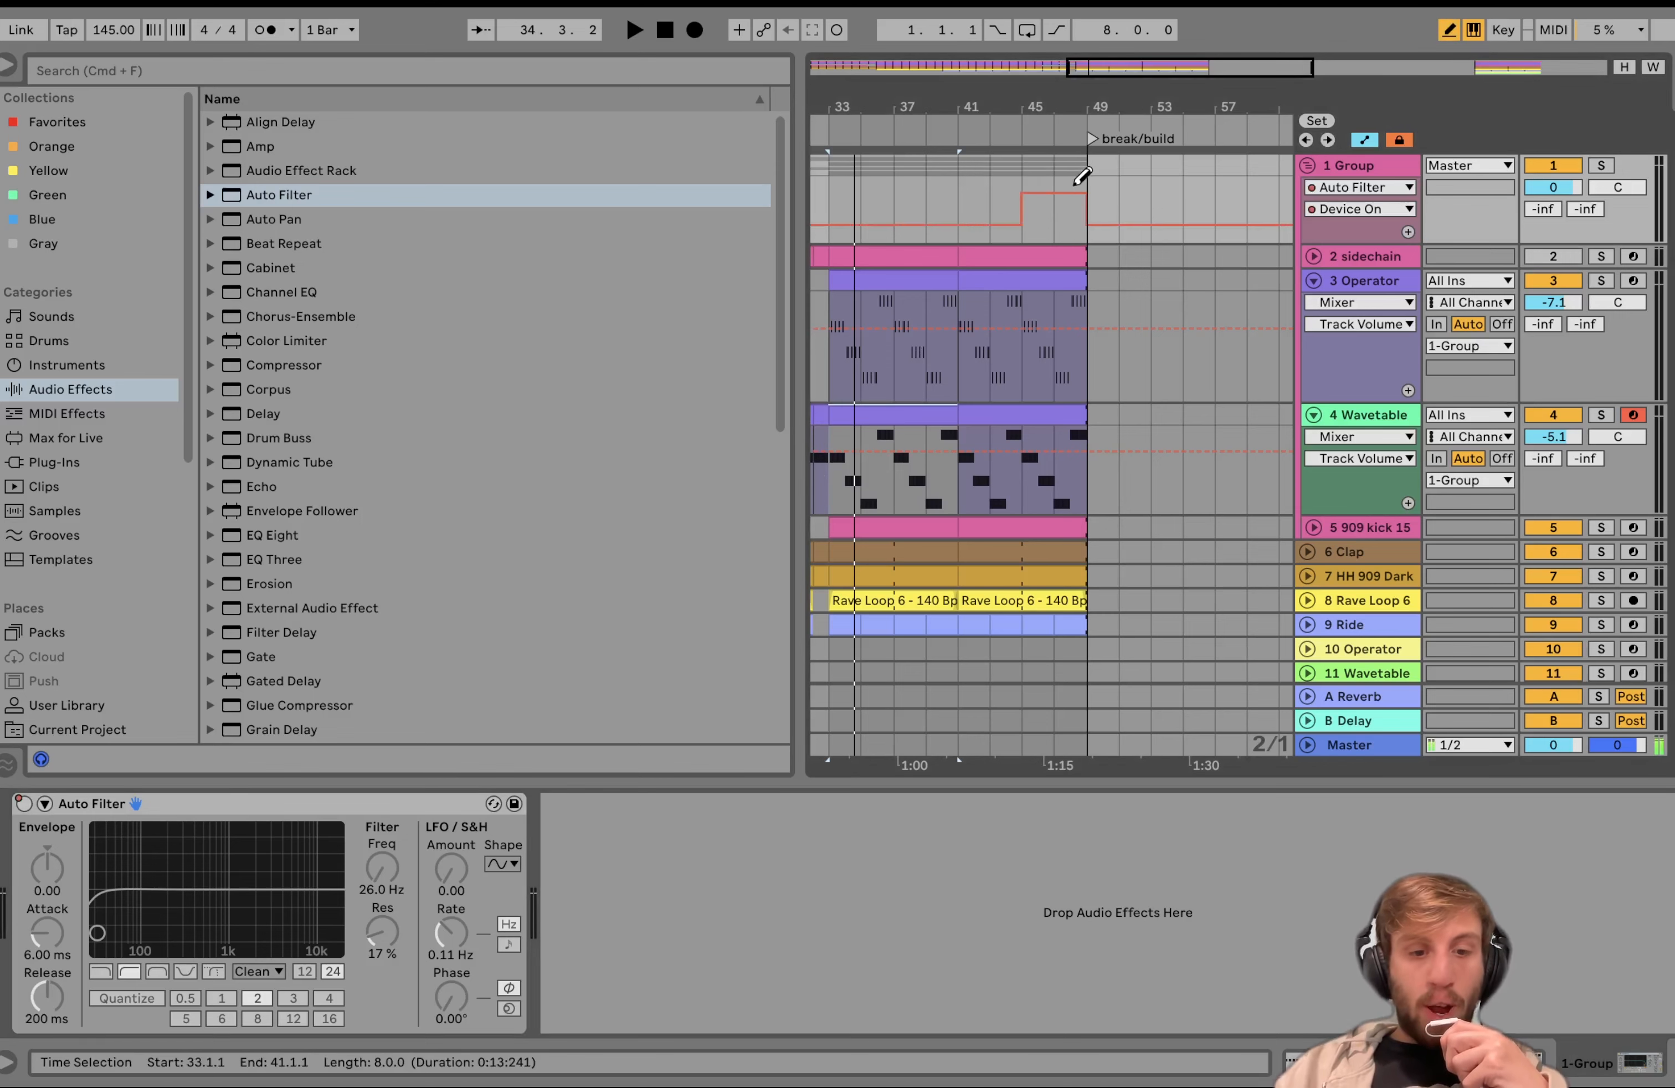
key("b")
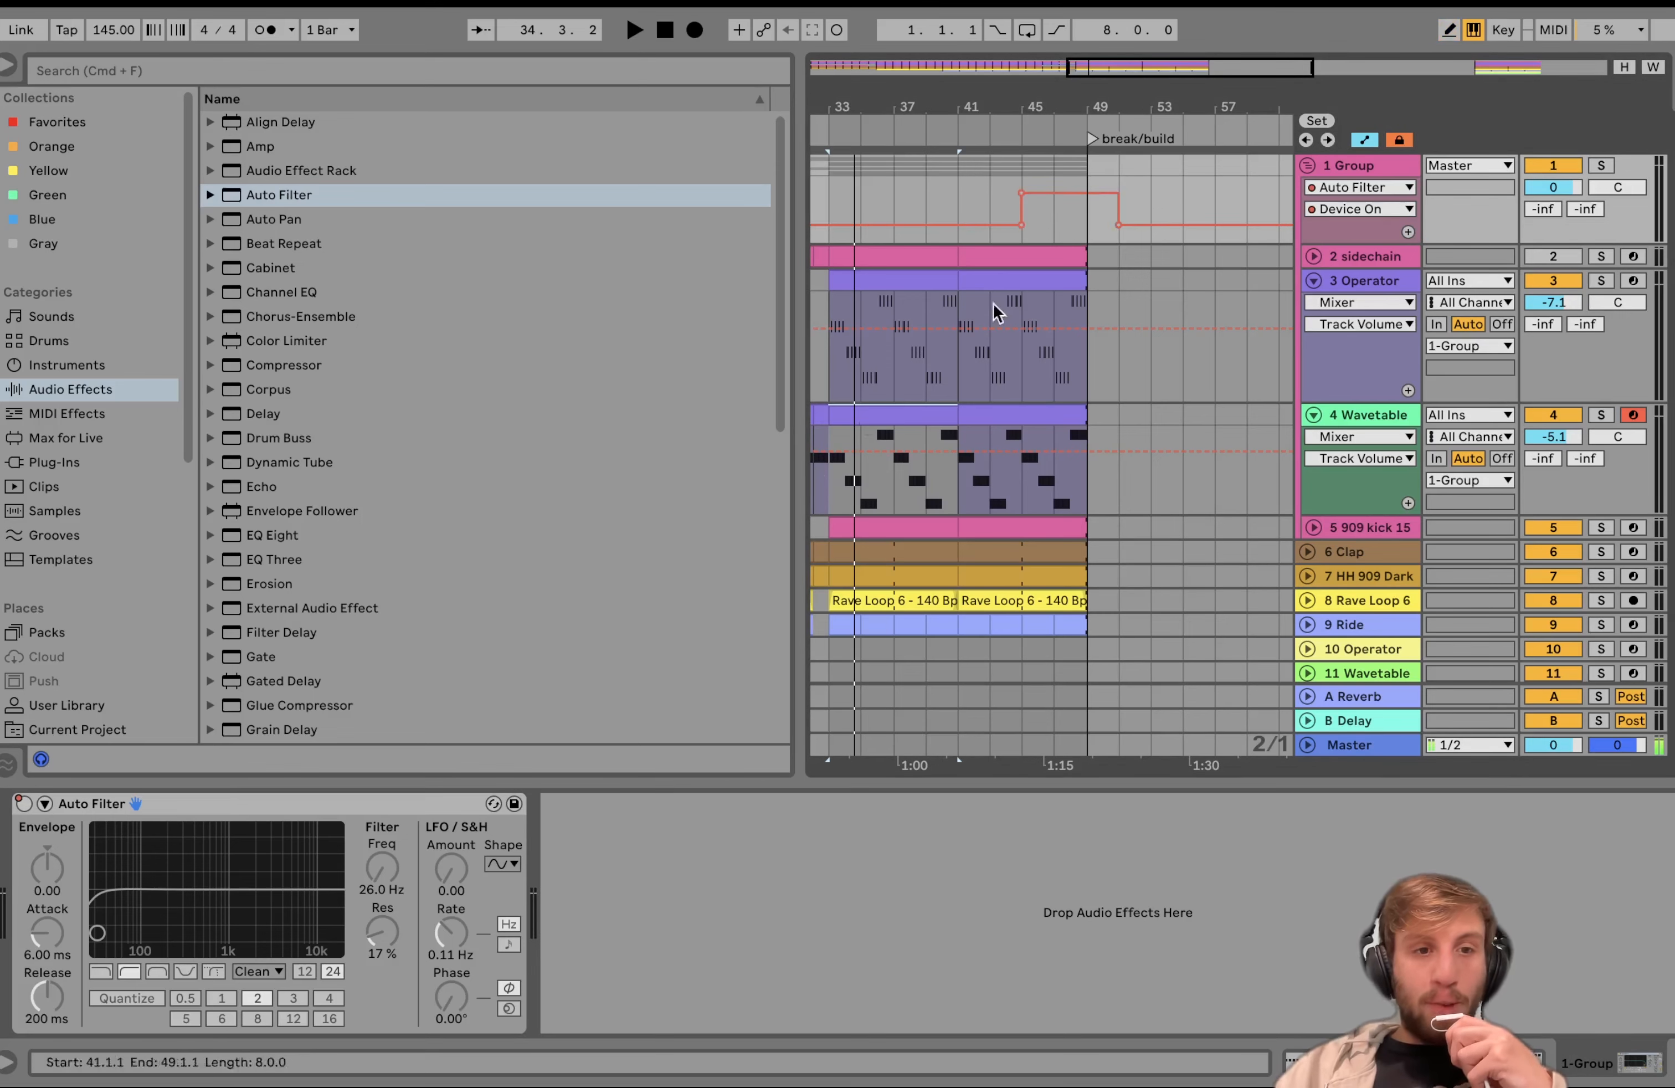
Step: Automate the filter frequency to rise from bar 45 to about 821 Hz at bar 49 and fall back after about two bars, and play it
left_click(388, 857)
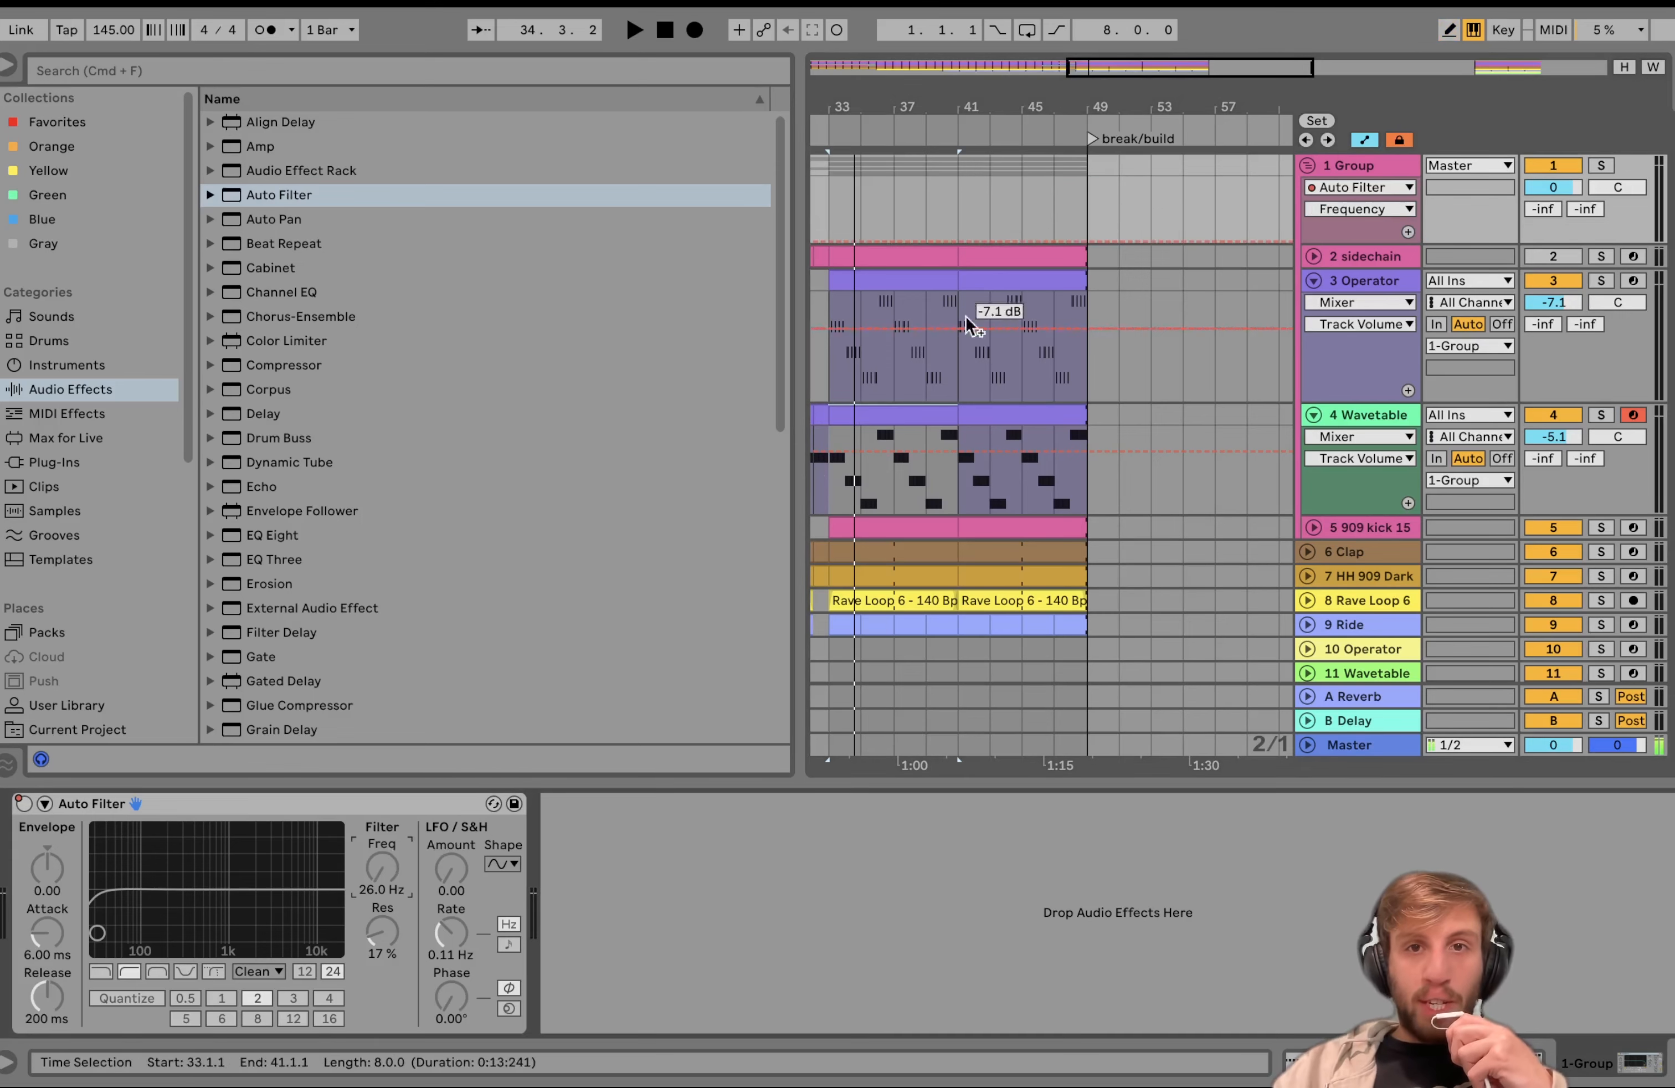
left_click(1021, 241)
left_click(1128, 241)
left_click_drag(1088, 242, 1088, 214)
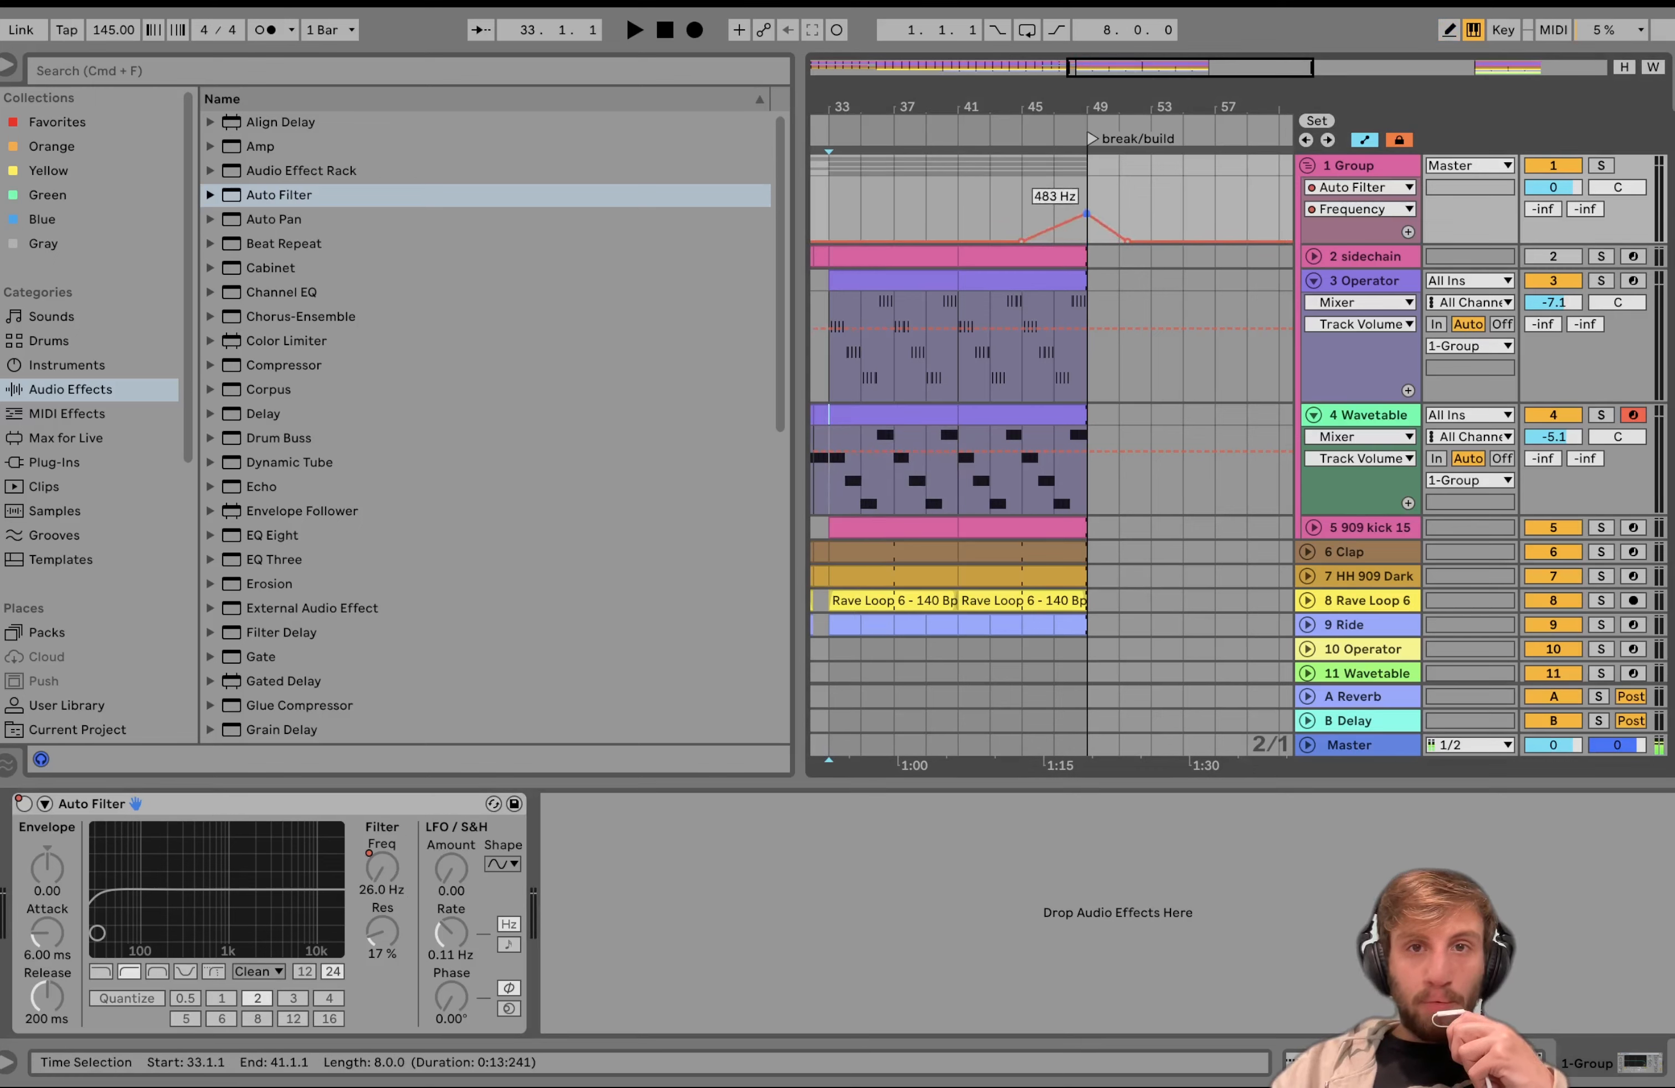
key("space")
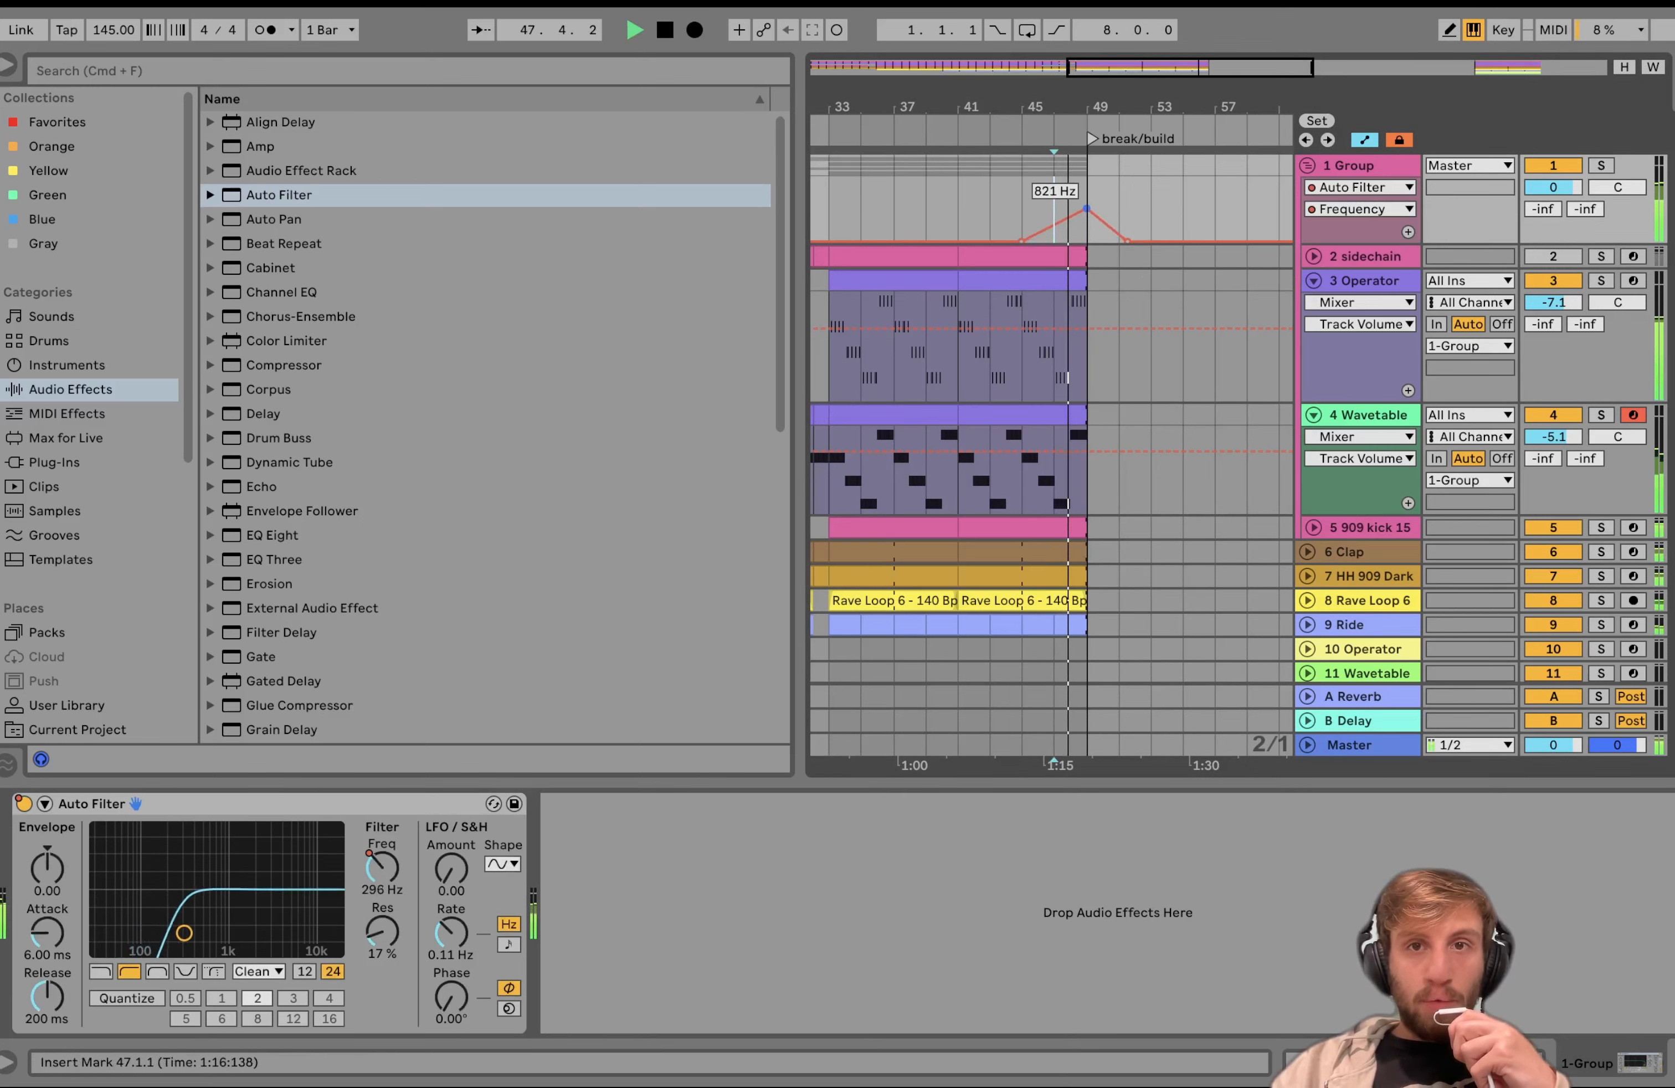
scroll(1059, 326, "down", 4)
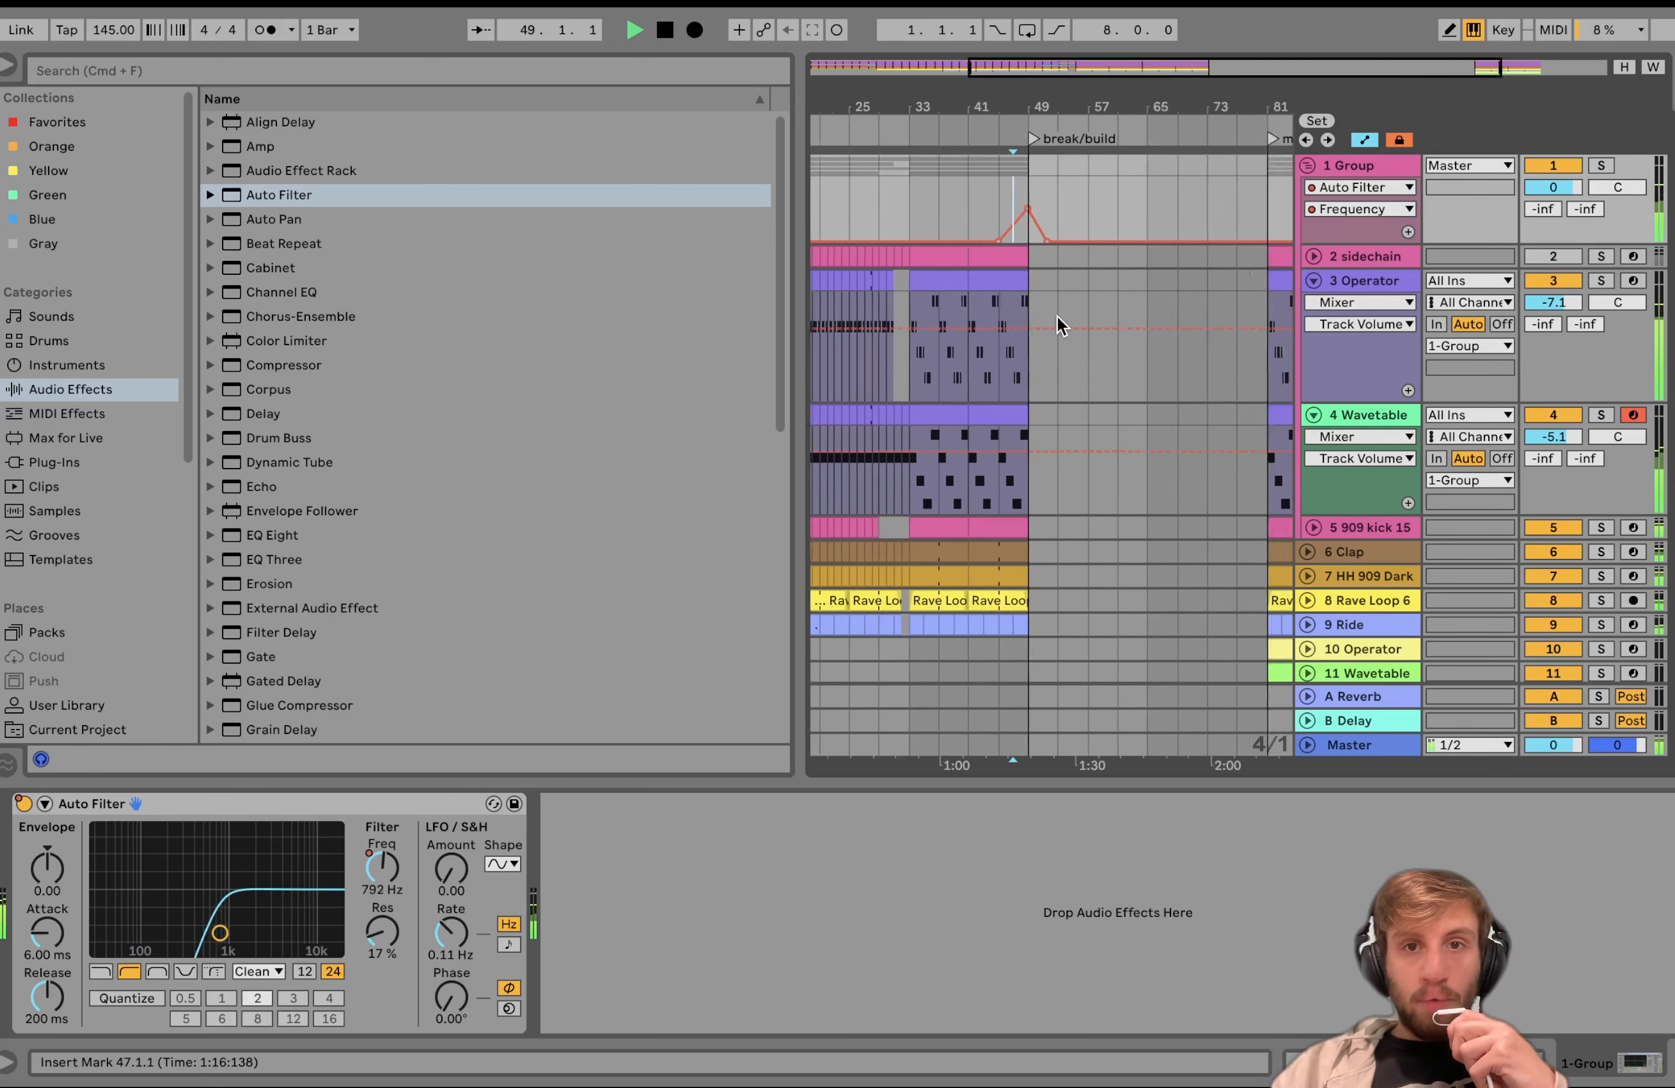
scroll(1058, 326, "right", 1)
key("space")
Step: Insert a new MIDI track below the 11 Wavetable track
scroll(1058, 326, "down", 3)
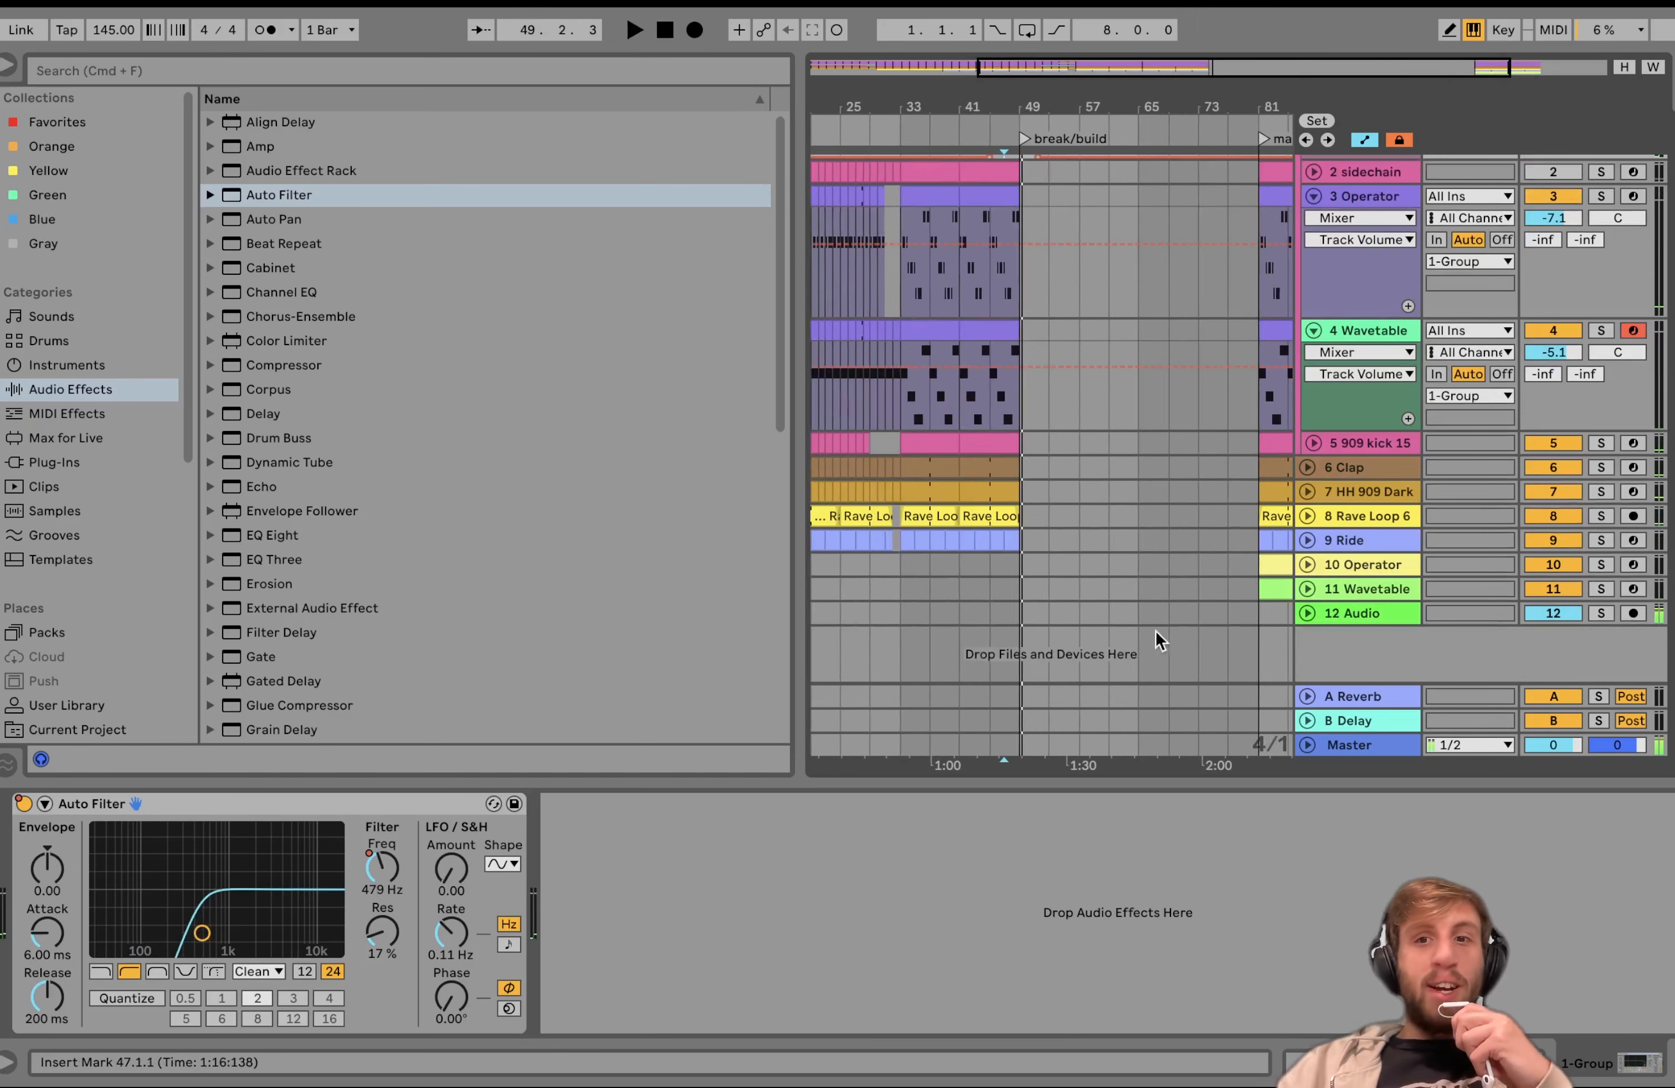
left_click(1336, 597)
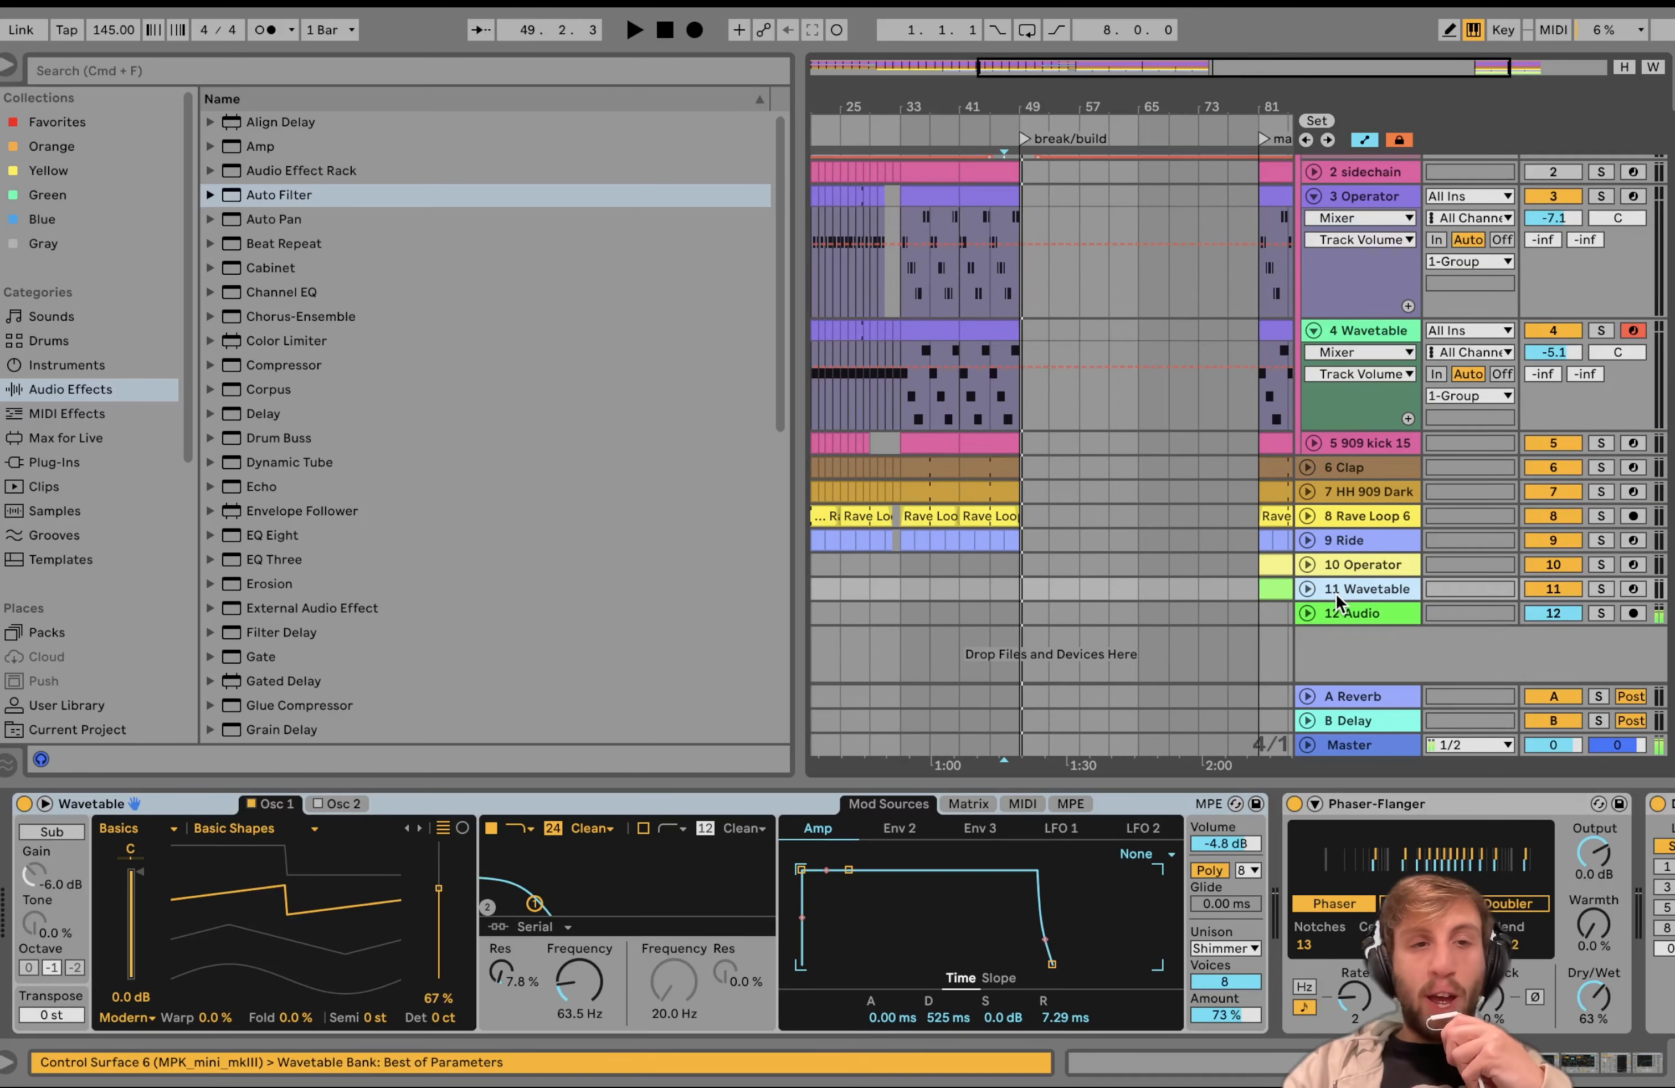
key("super+shift+t")
Step: Search the Core Trance sample folder for "snare"
scroll(63, 636, "down", 6)
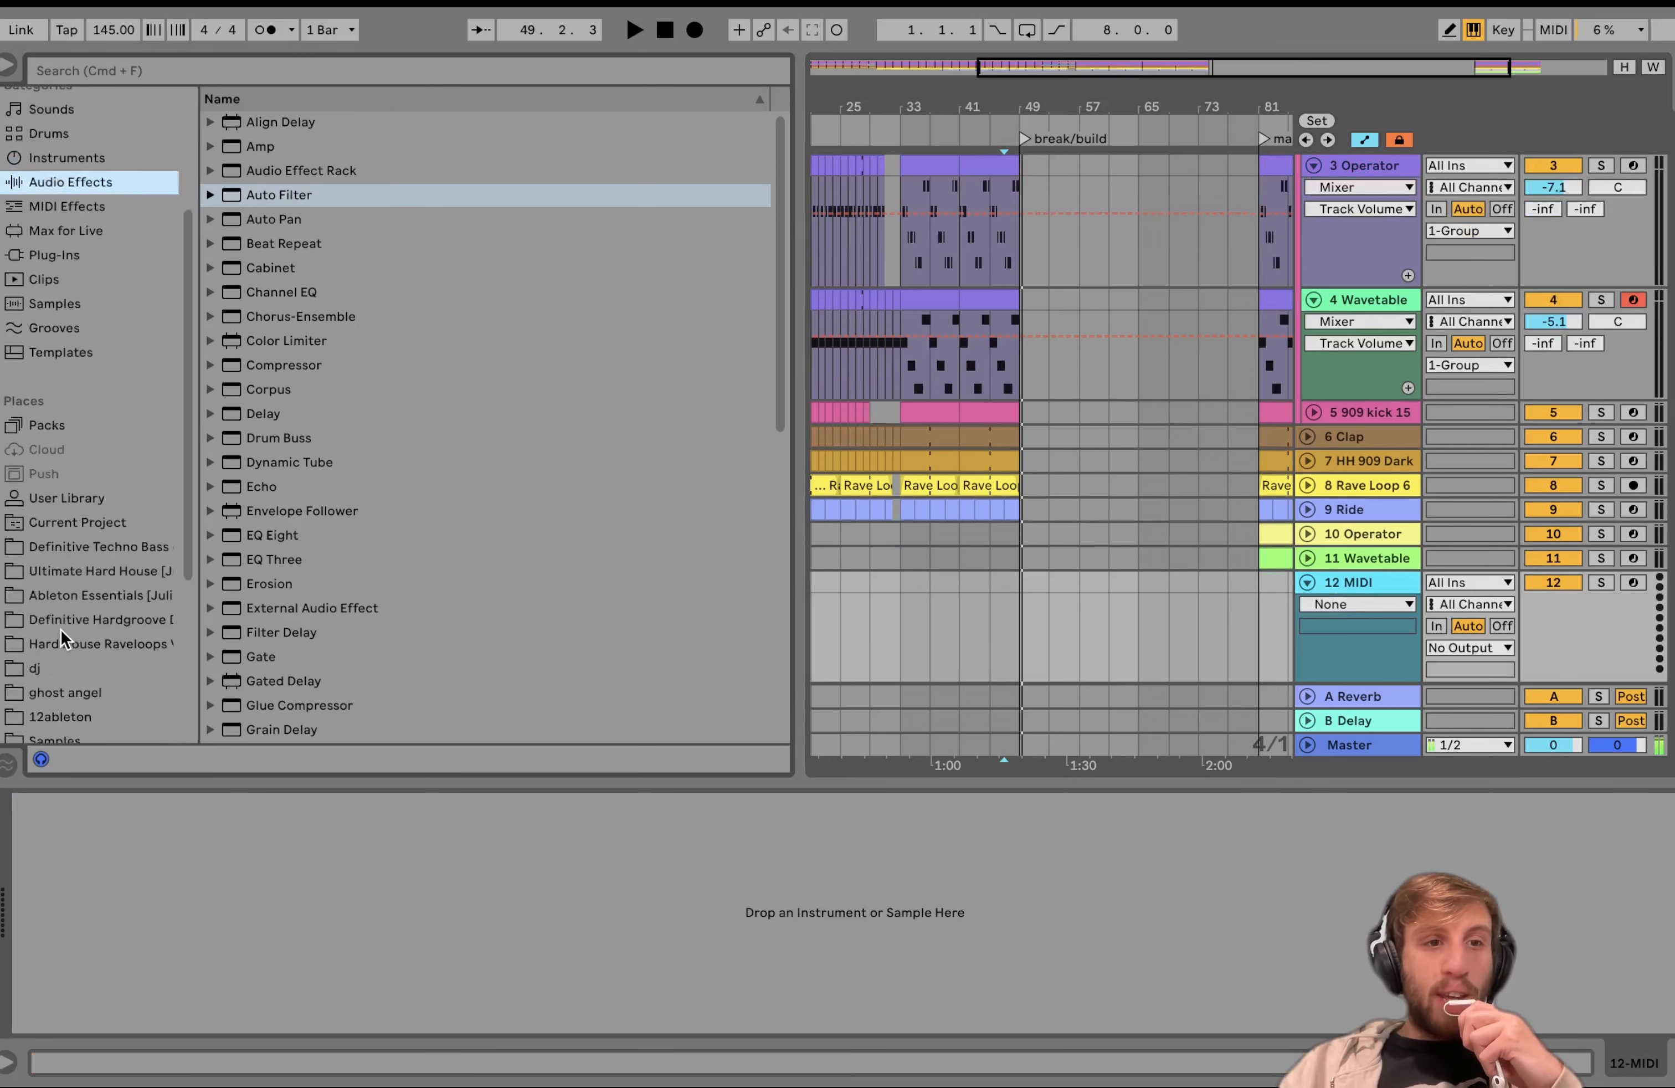
left_click(85, 705)
left_click(283, 72)
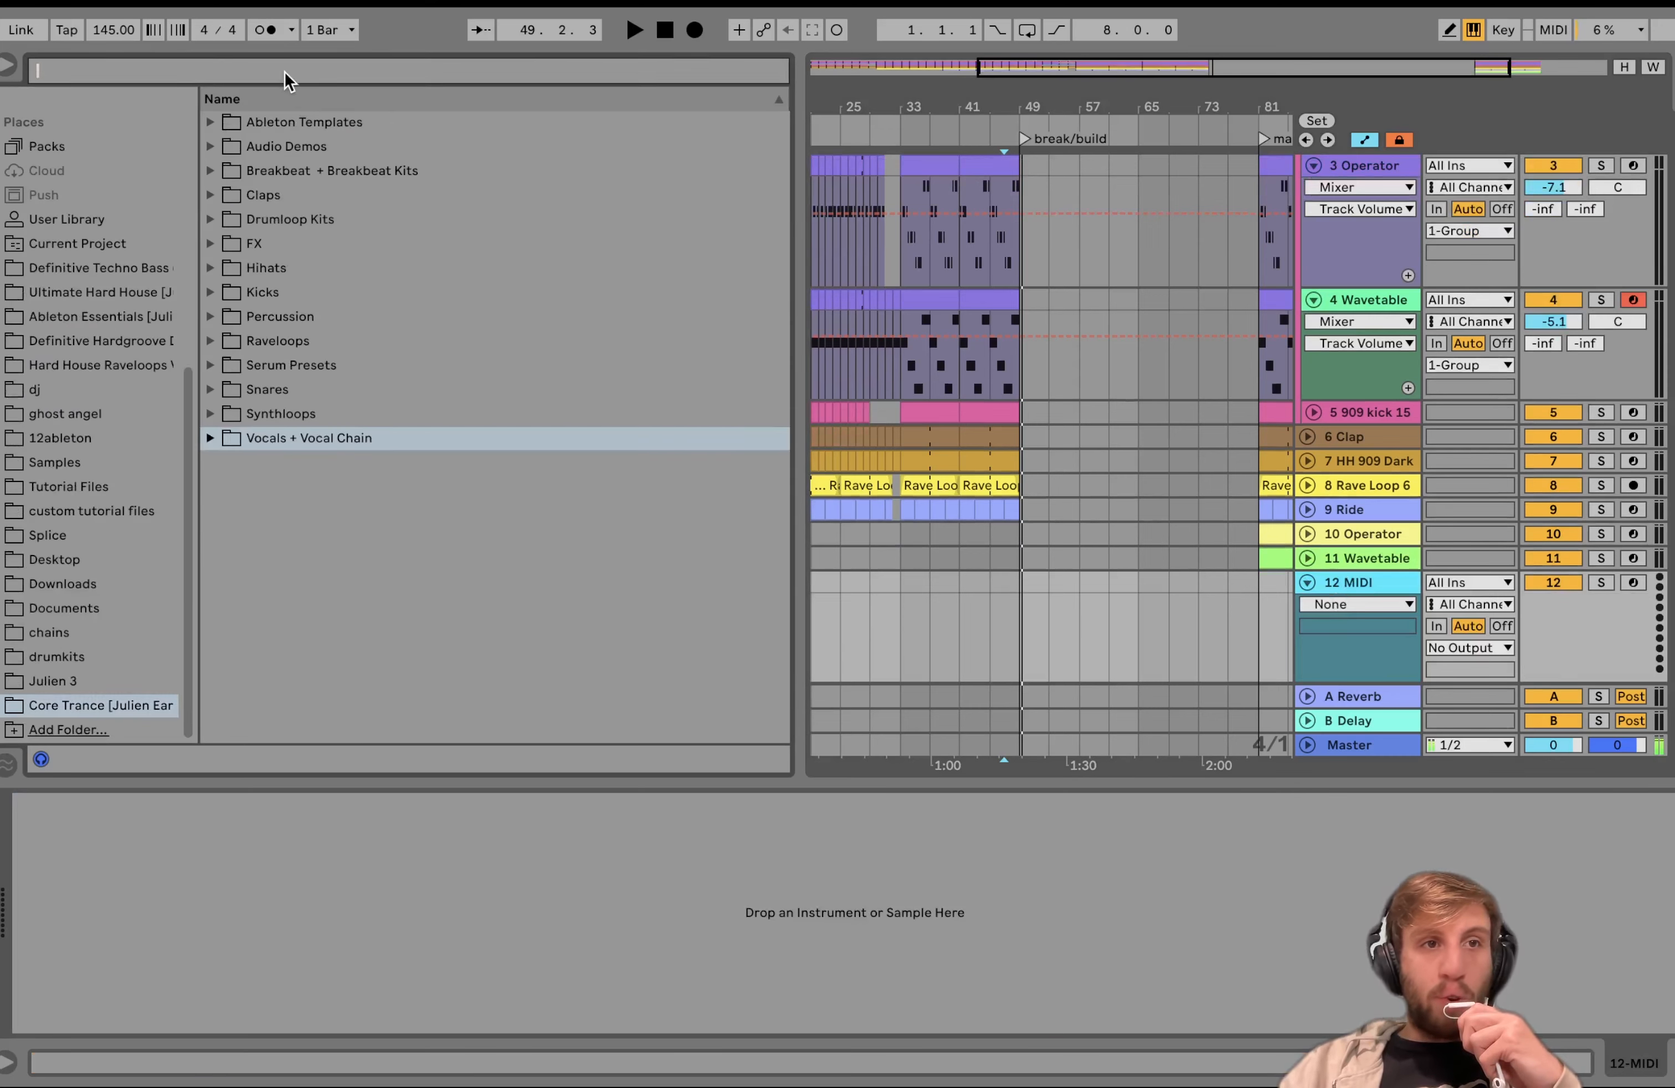
type("snare")
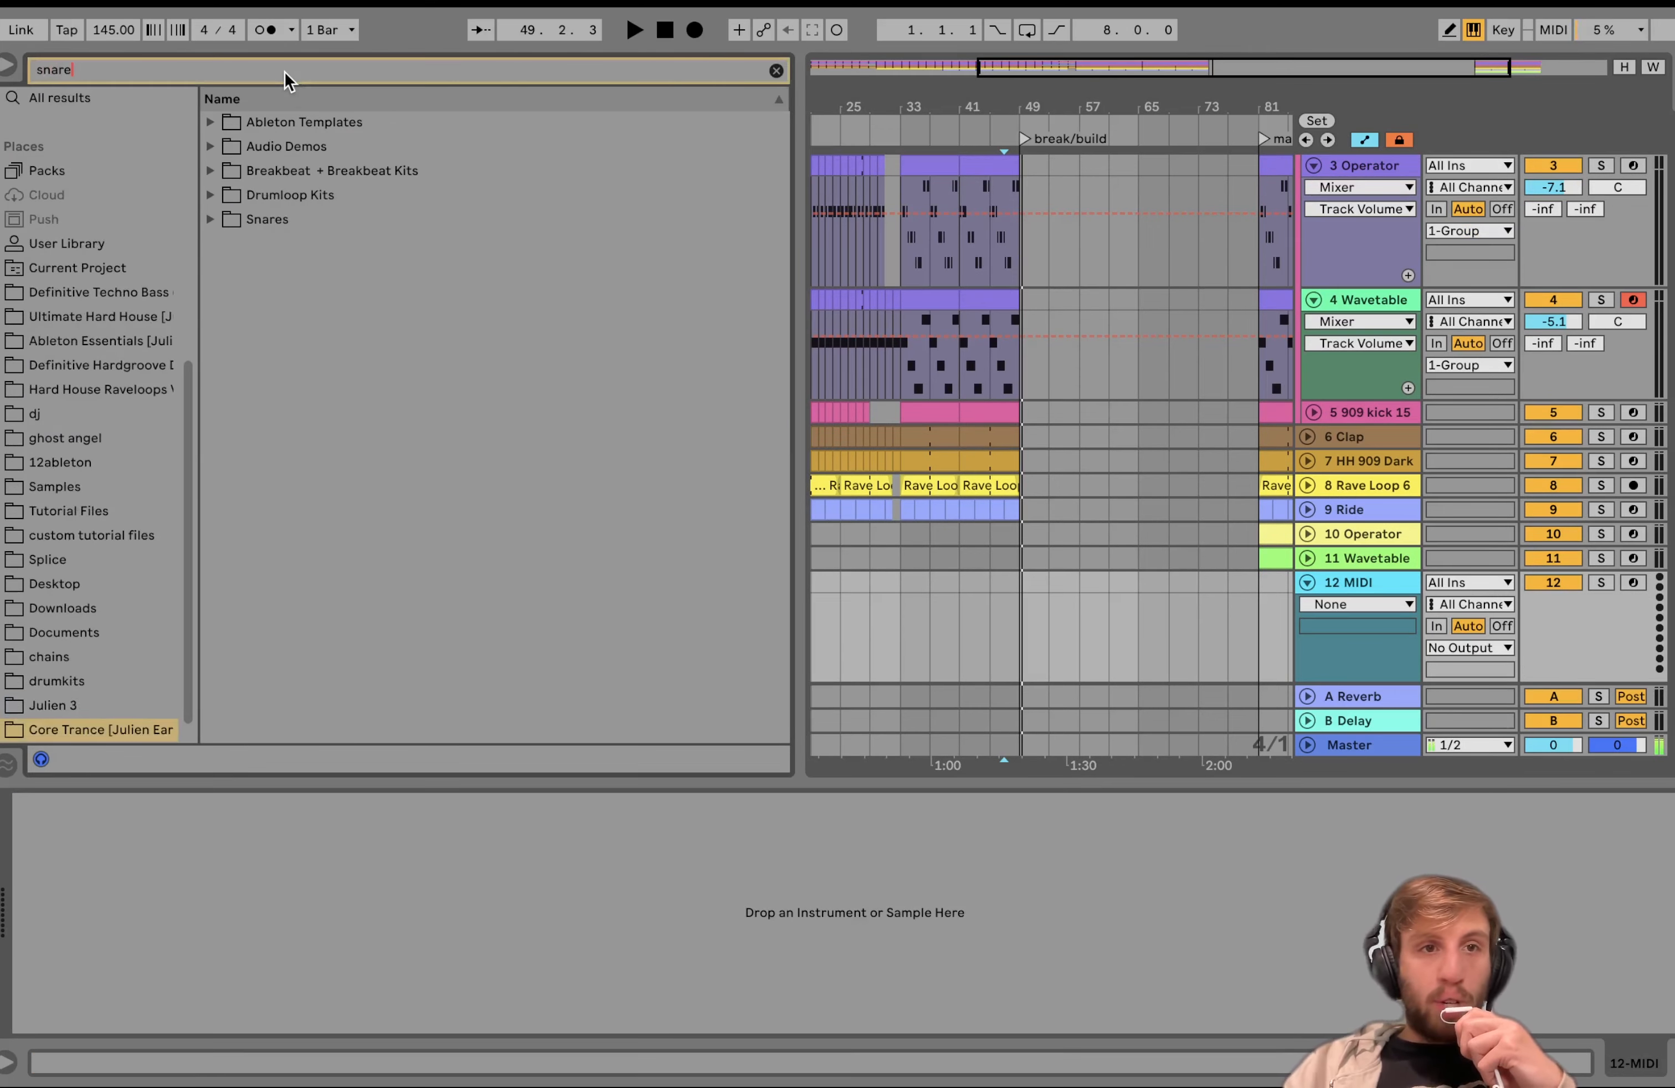
Step: Audition the samples in the Snares folder and load 909 Snare 3.wav onto the new MIDI track
key("Down")
key("Down")
key("Down")
key("Right")
key("Down")
key("Down")
key("Down")
key("Down")
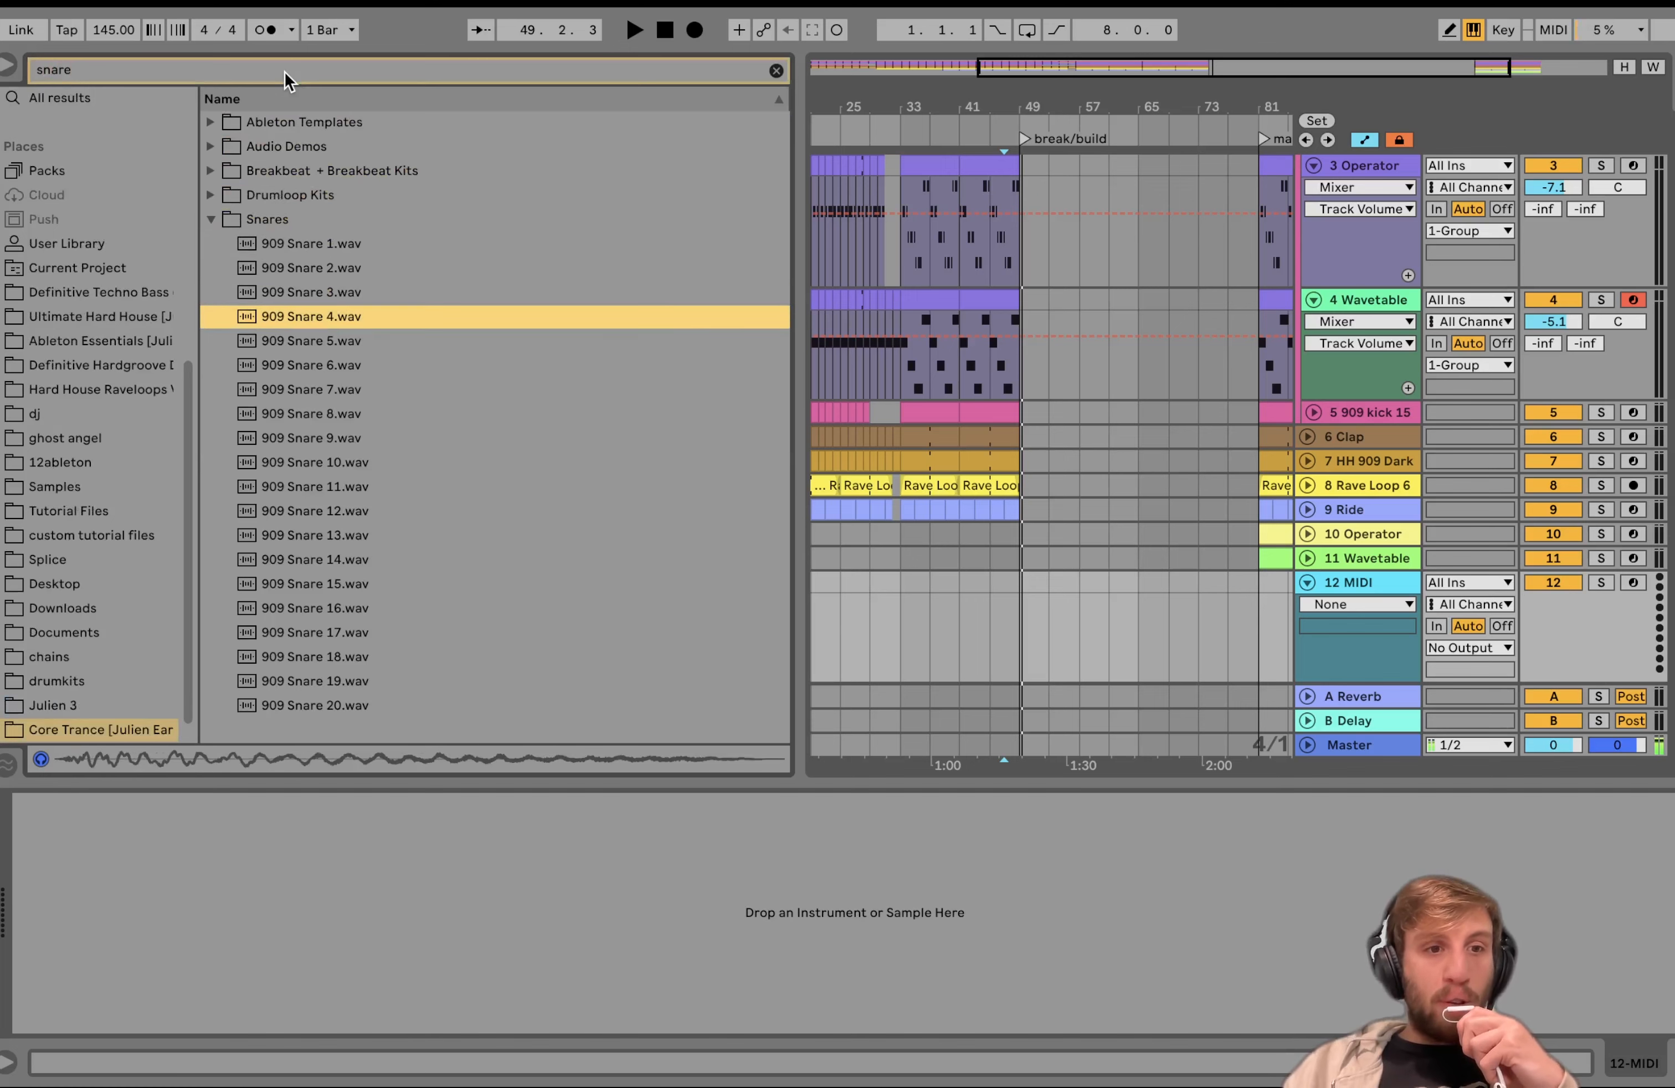
key("Up")
key("Return")
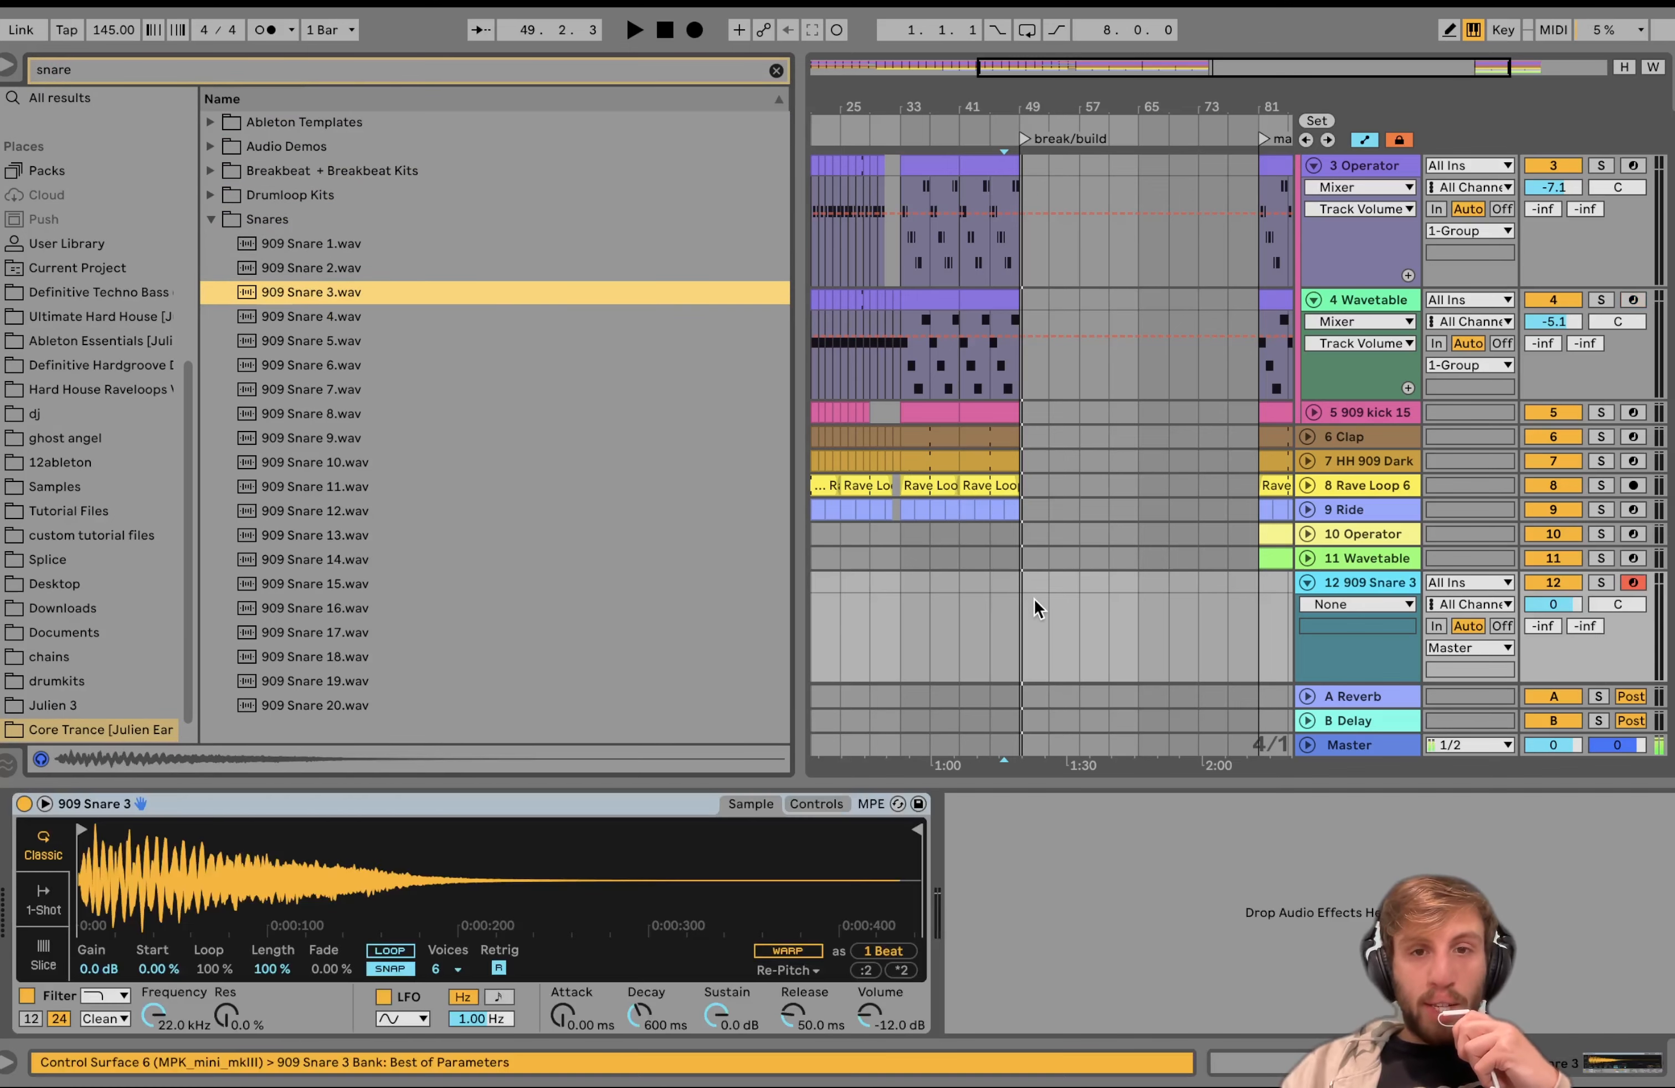
Step: Listen to the run-up to the break and create an empty four-bar MIDI clip on the snare track from bar 45 to bar 49
left_click_drag(1015, 585, 928, 585)
left_click(949, 590, "shift")
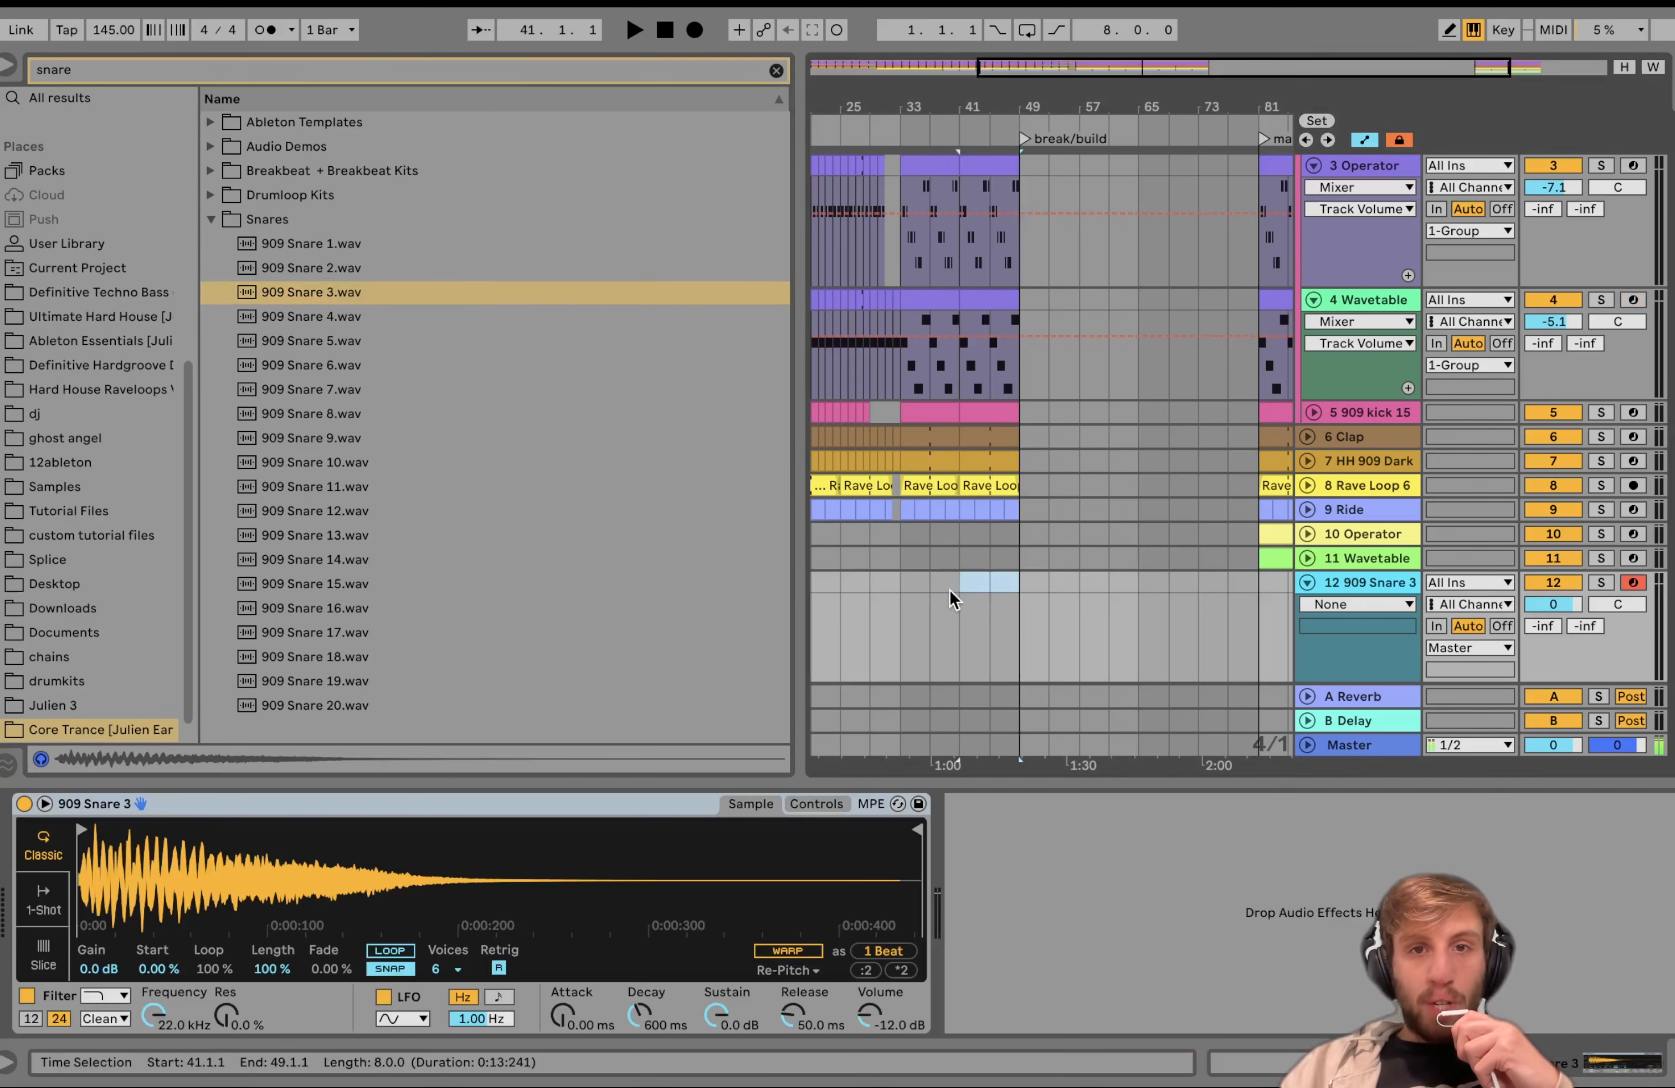
key("space")
scroll(950, 590, "up", 3)
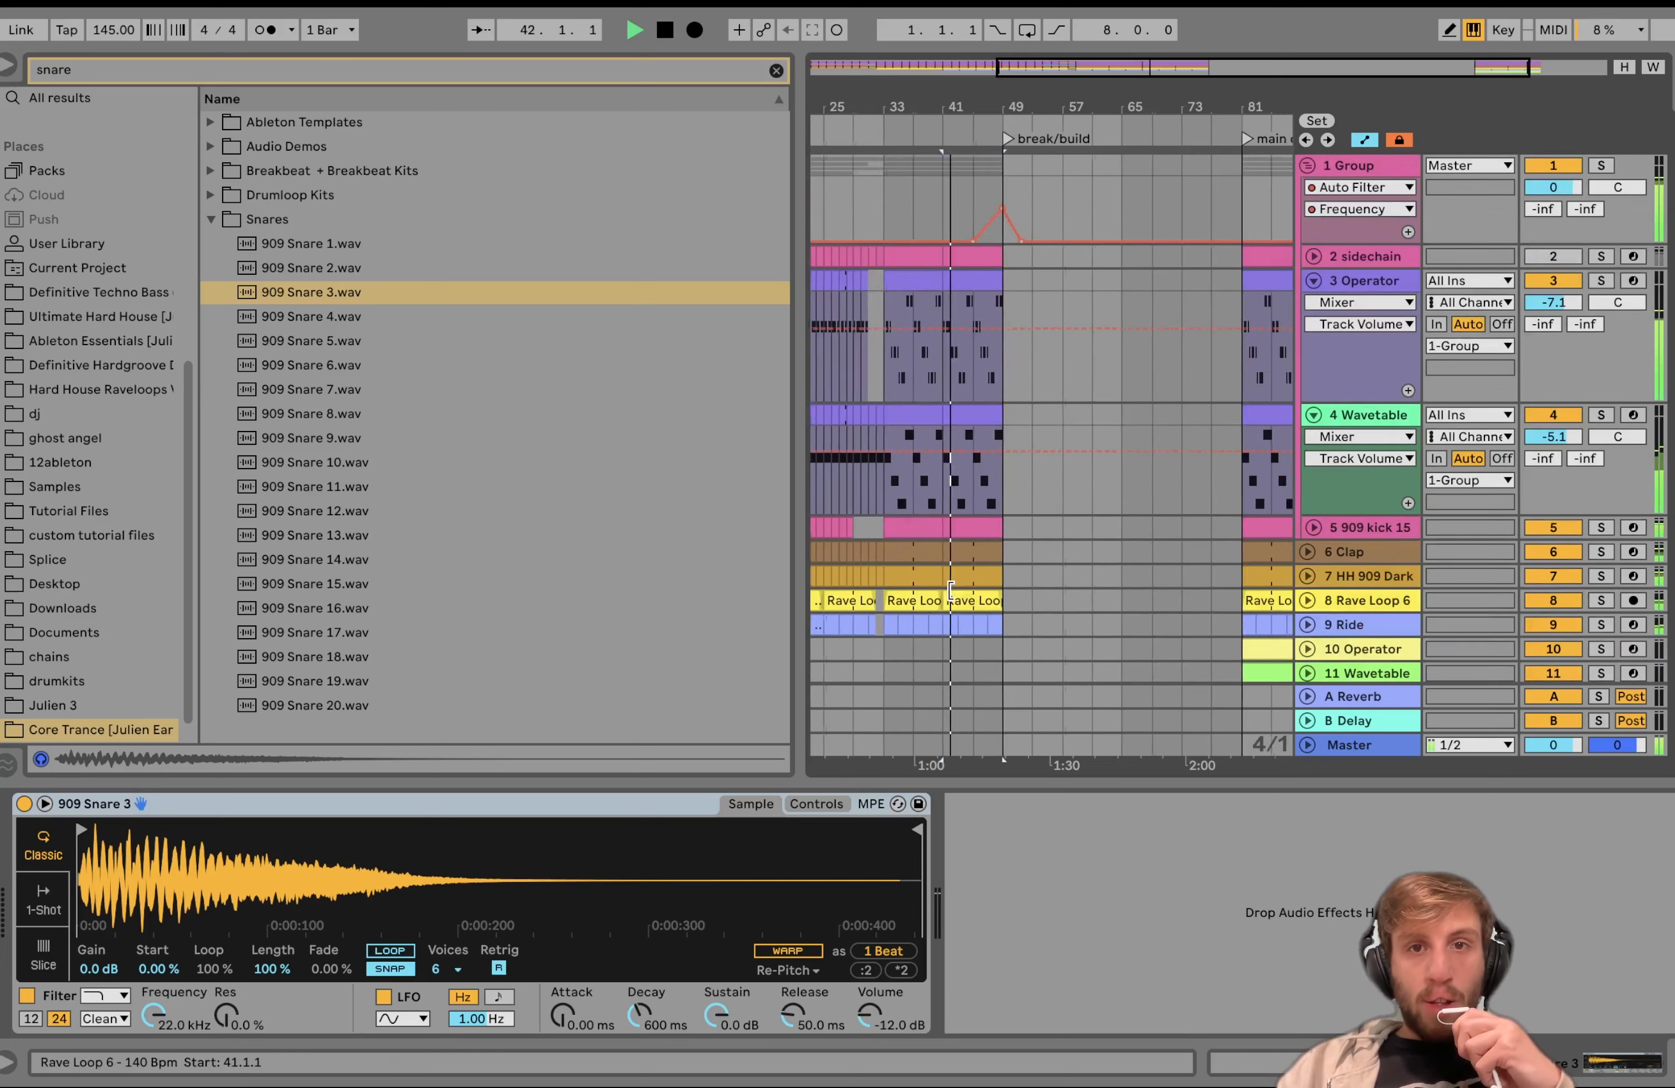
scroll(955, 587, "down", 3)
left_click(1007, 576)
key("space")
key("space")
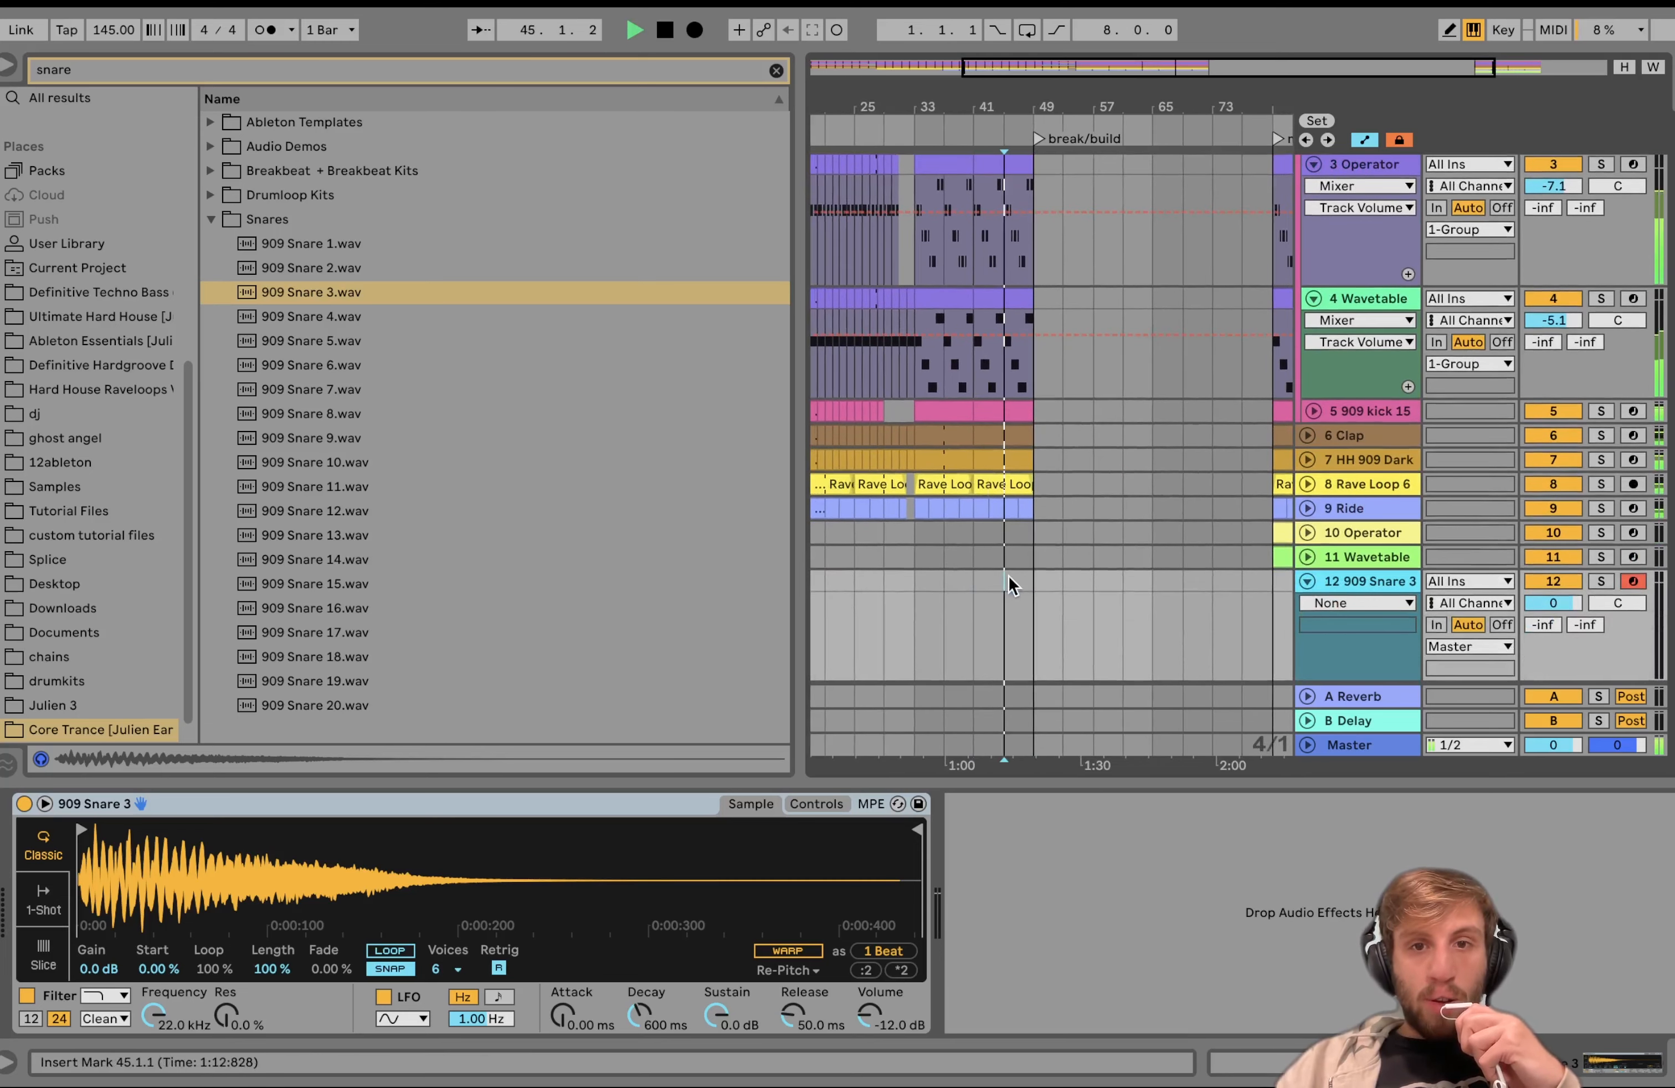
key("space")
left_click_drag(1008, 575, 1029, 582)
key("super+shift+m")
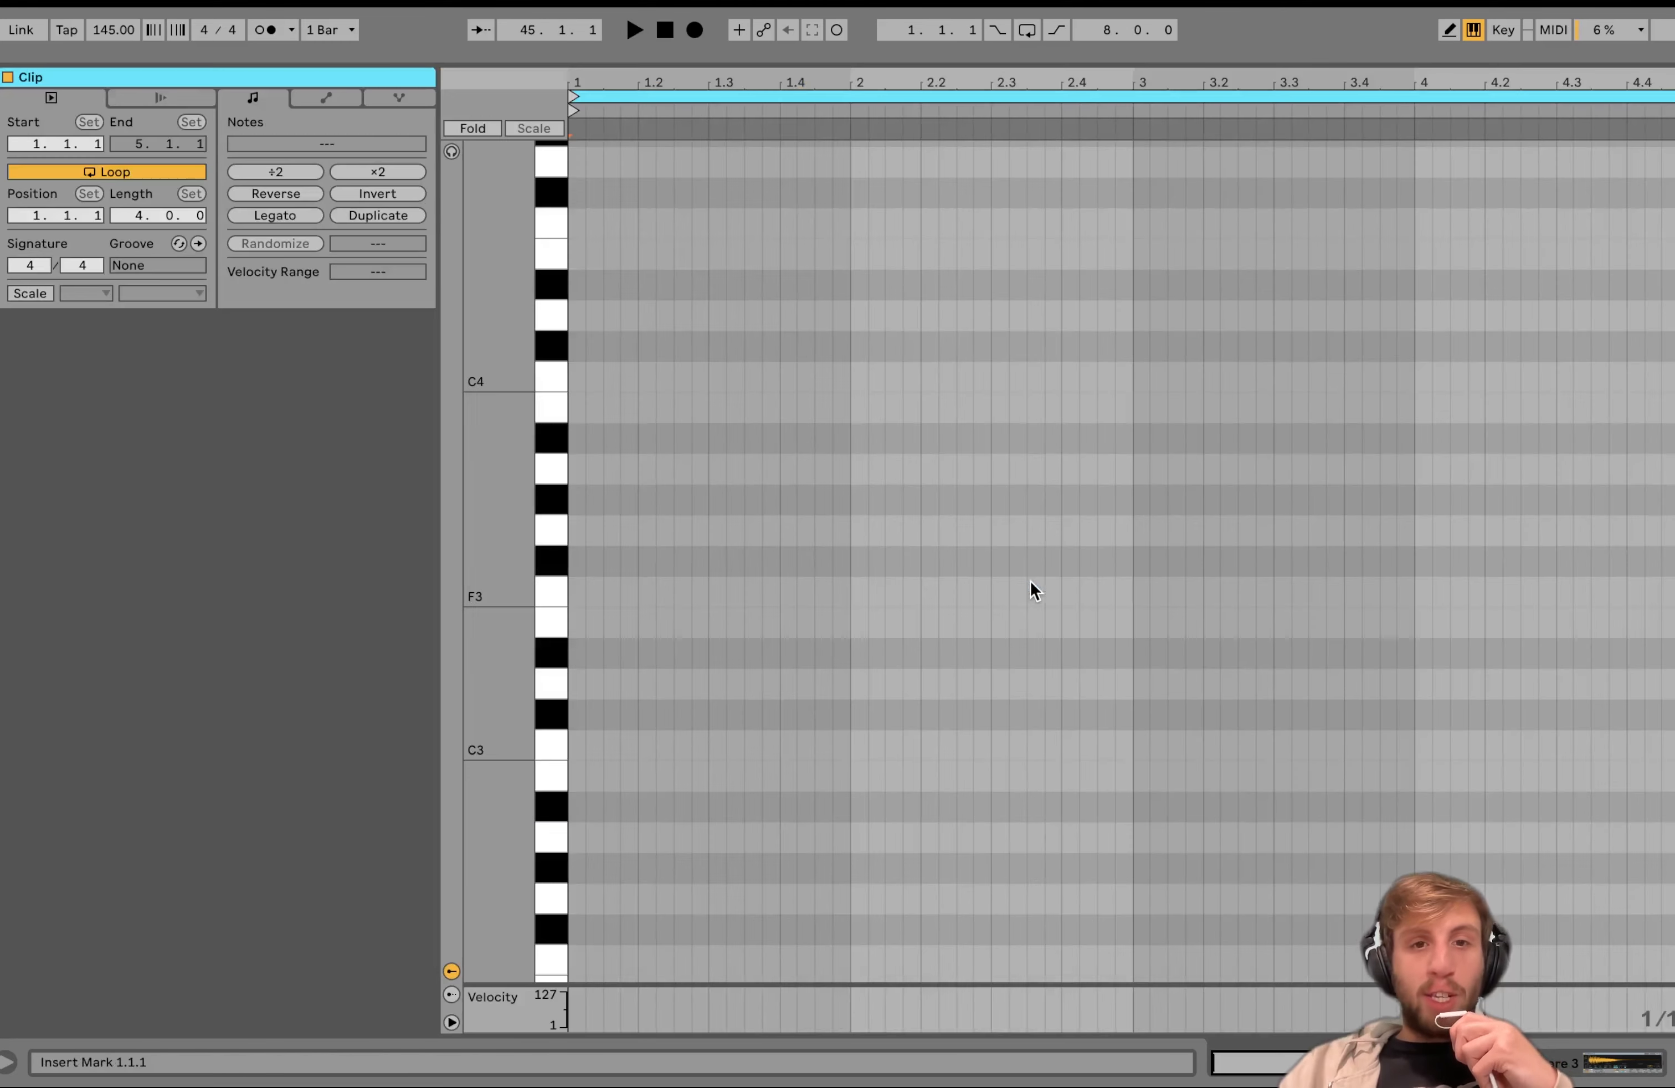
Step: Add a sixteenth-length C3 note at the clip's start and duplicate it until repeated hits fill all four bars
double_click(579, 744)
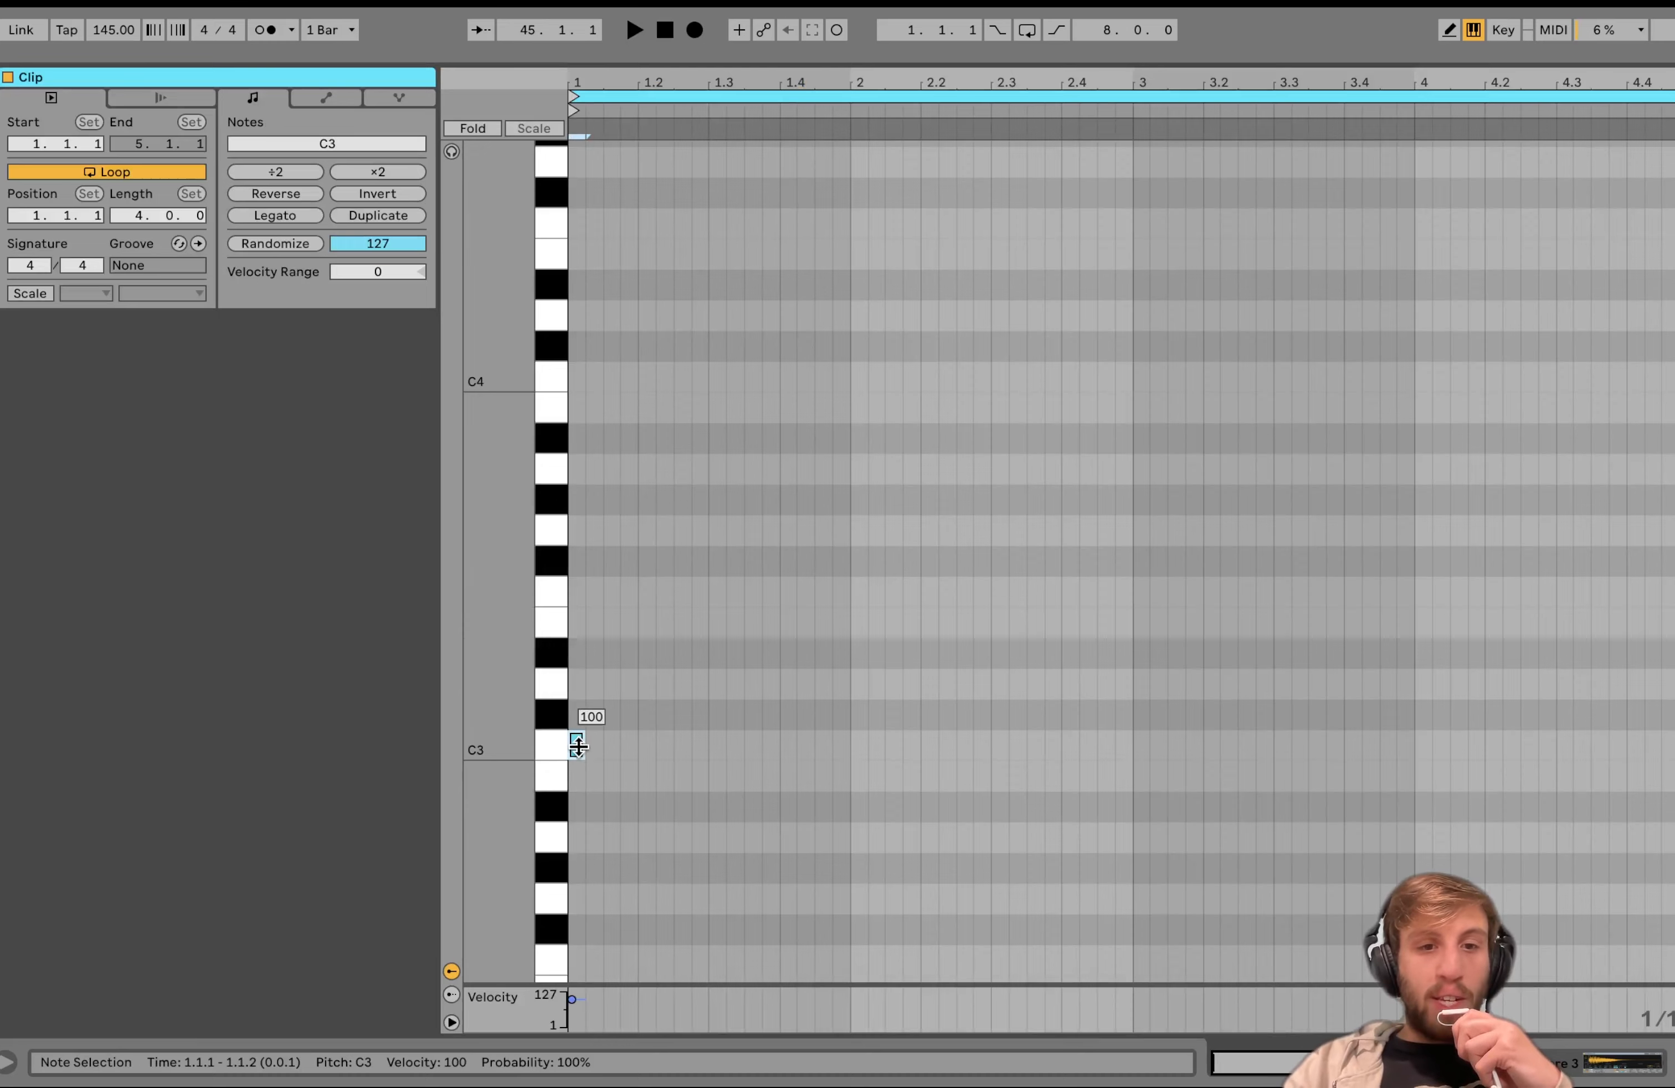
key("super+d")
key("super+d")
key("super+d")
key("super+d")
key("super+d")
key("super+d")
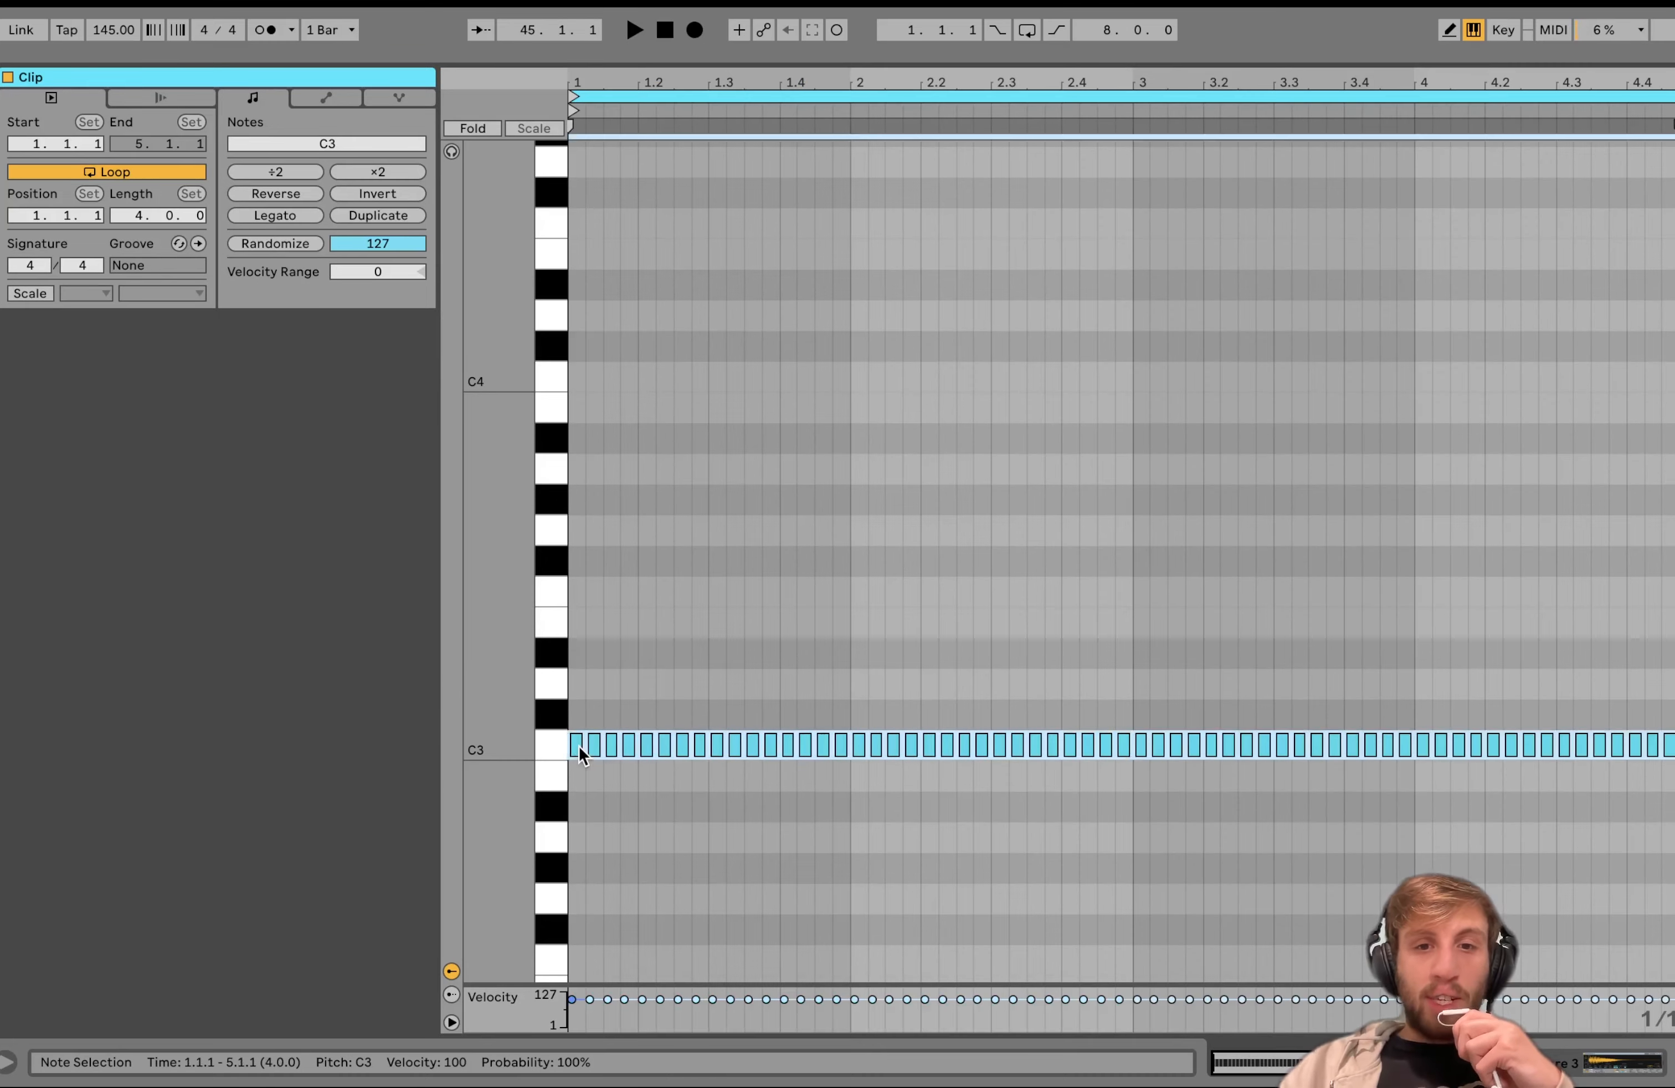
left_click_drag(787, 983, 786, 975)
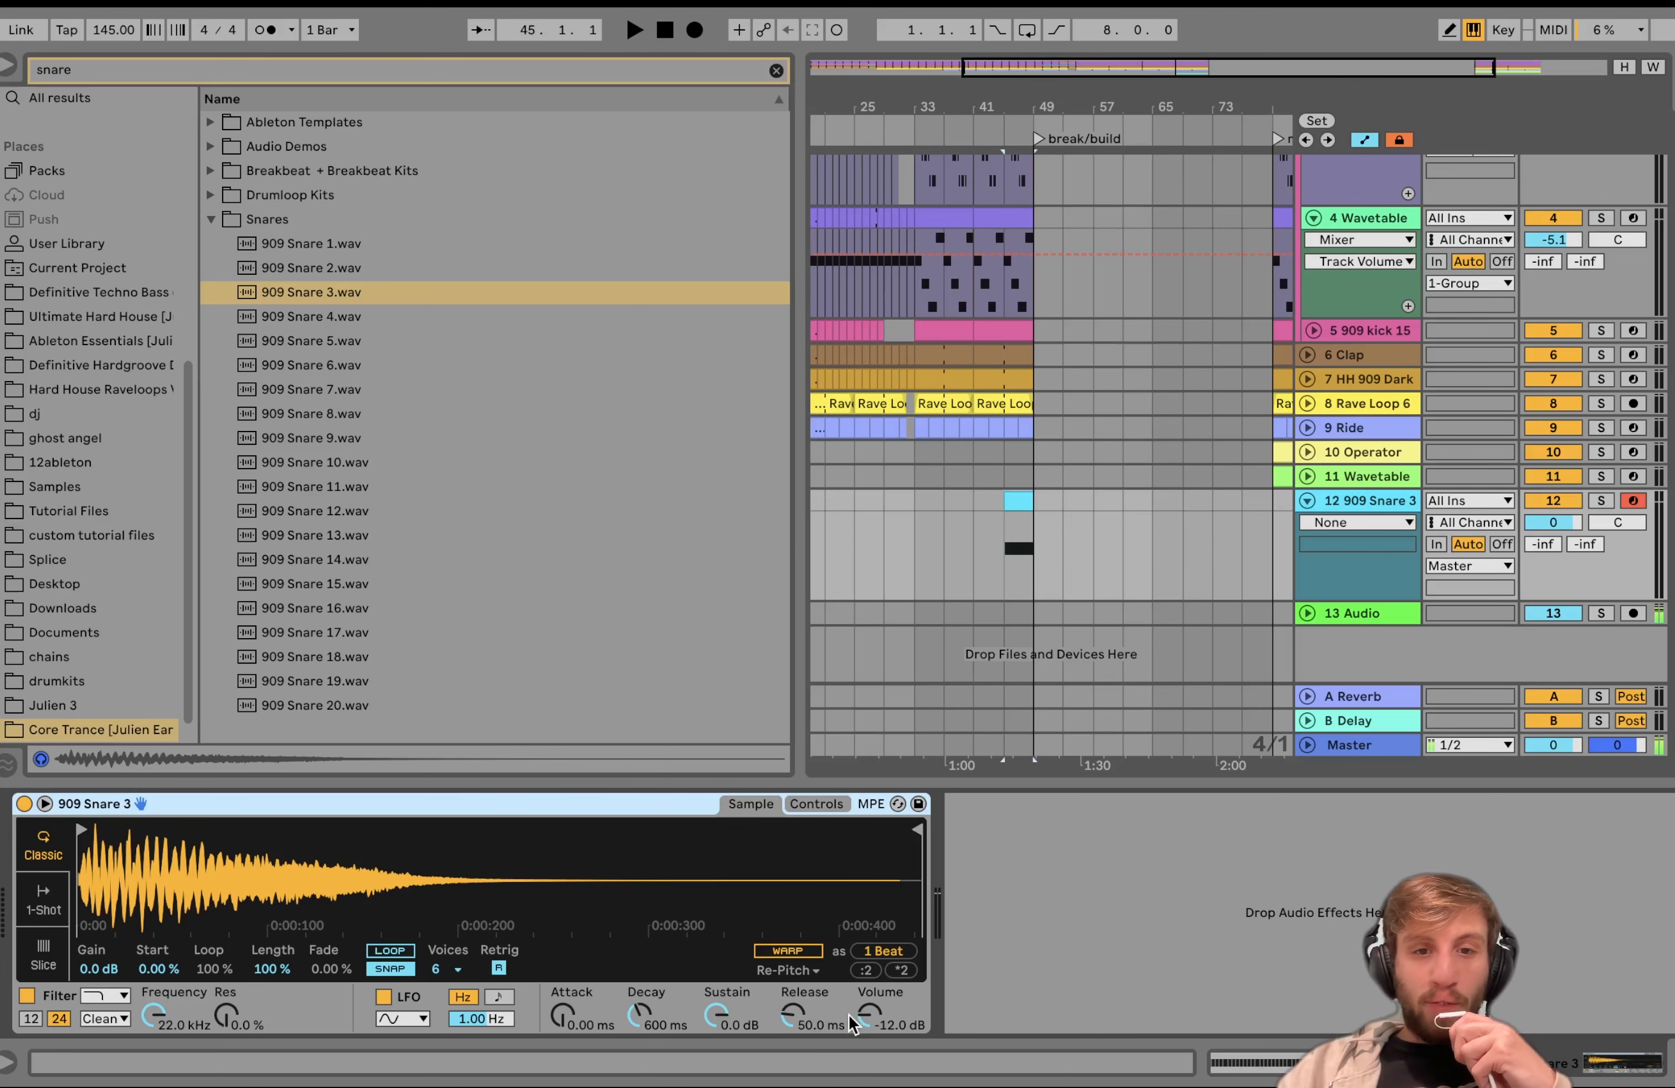
Step: Automate the snare sampler's volume to dip at bar 45 and rise back to -12 dB at bar 49, and play it
left_click(861, 1017)
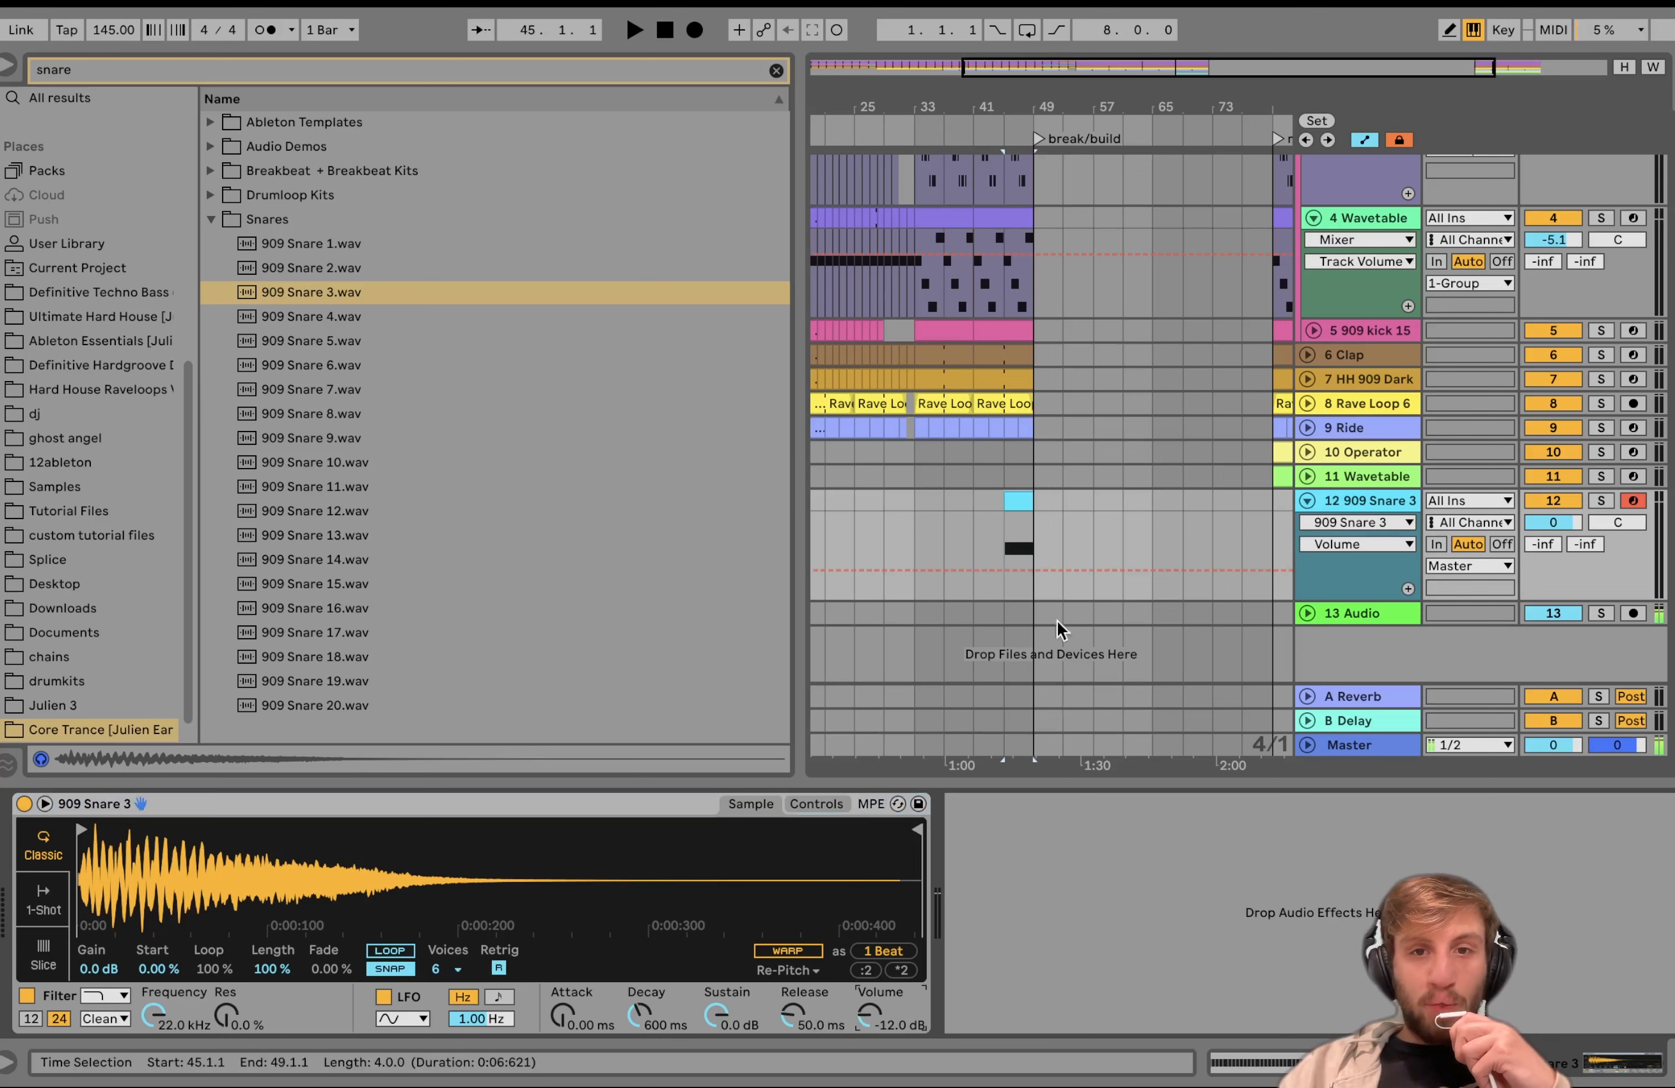
left_click(1034, 569)
left_click(973, 569)
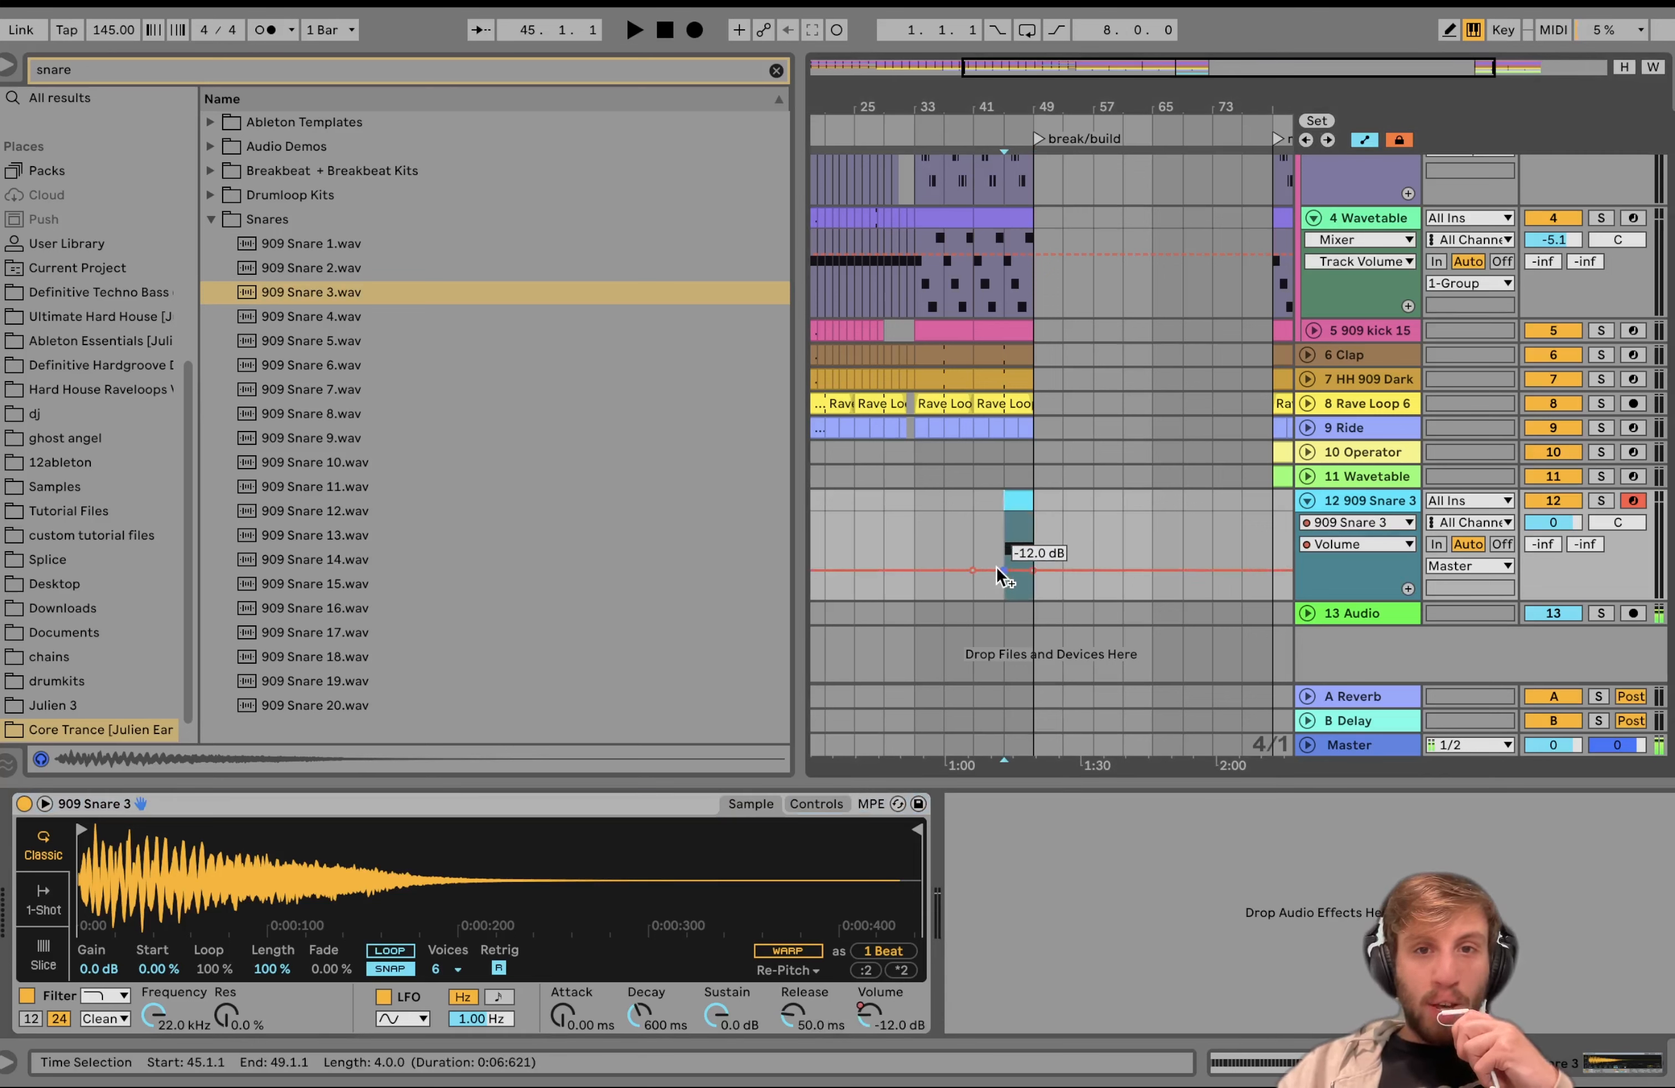
left_click_drag(1004, 569, 1003, 591)
key("space")
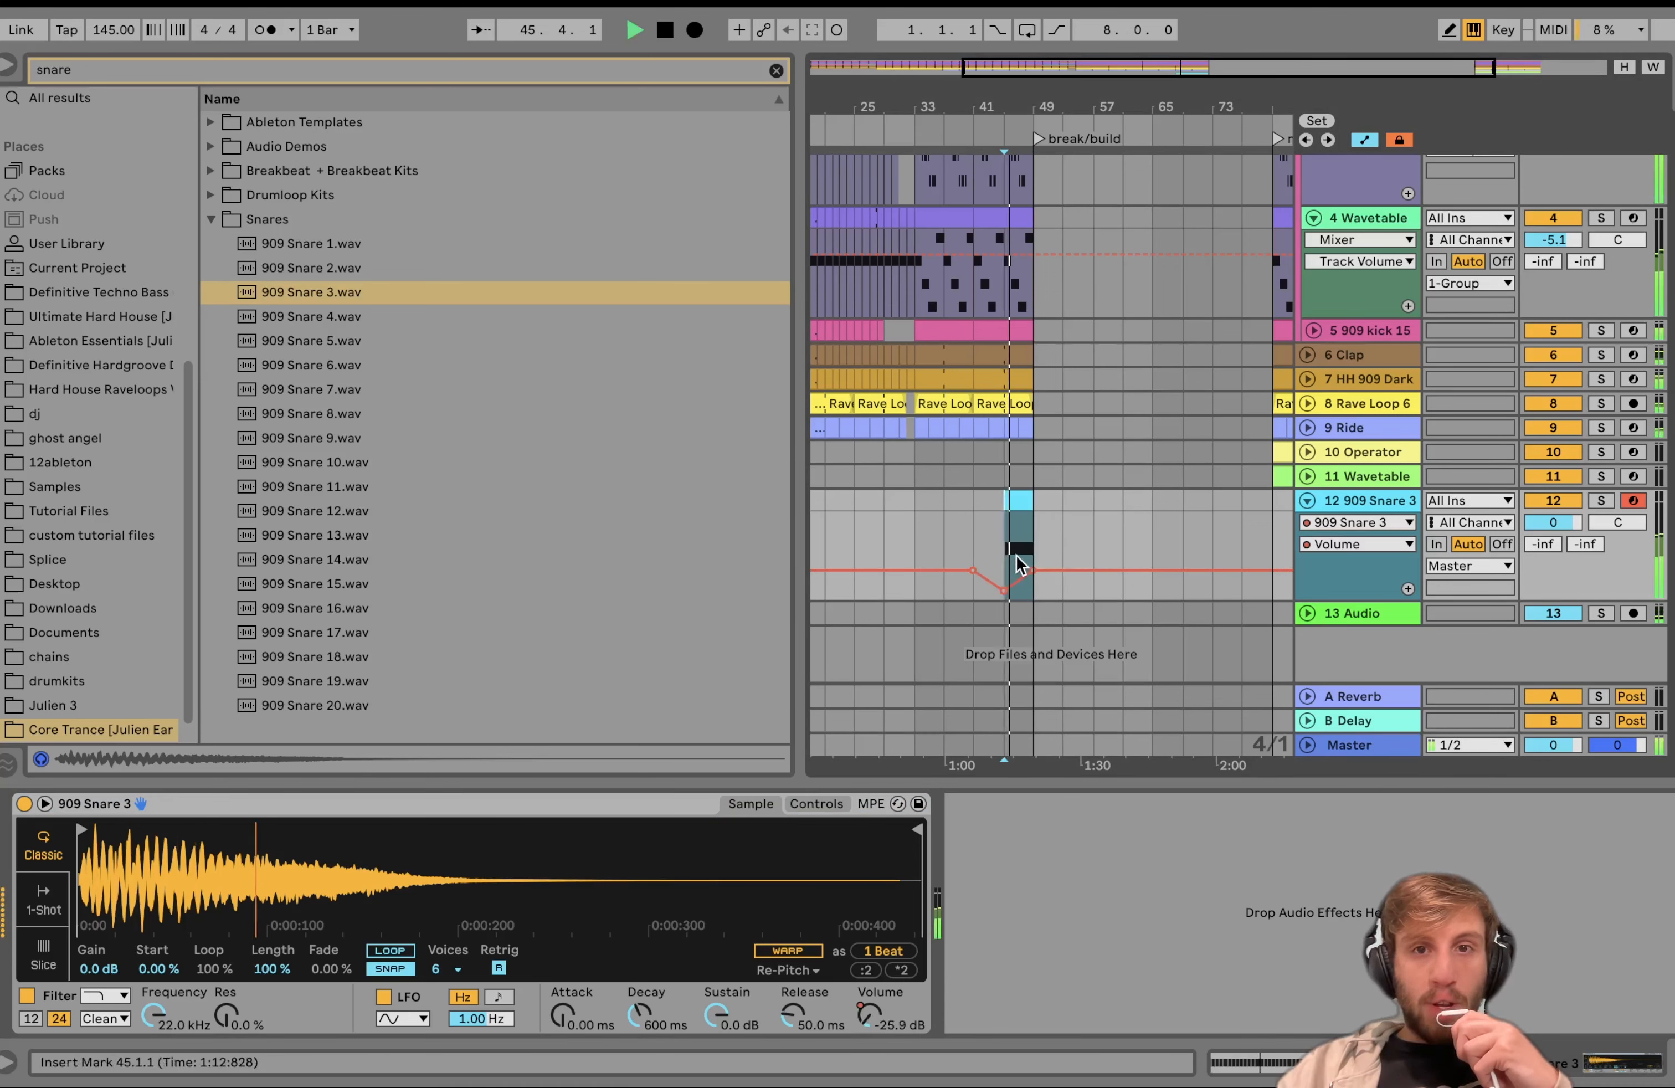
Step: Lower the snare track's volume to -8.8 dB while listening through to the break
mouse_move(1539, 522)
left_mouse_down()
mouse_move(1538, 544)
mouse_move(1539, 521)
left_mouse_up()
left_click_drag(1539, 521, 1539, 525)
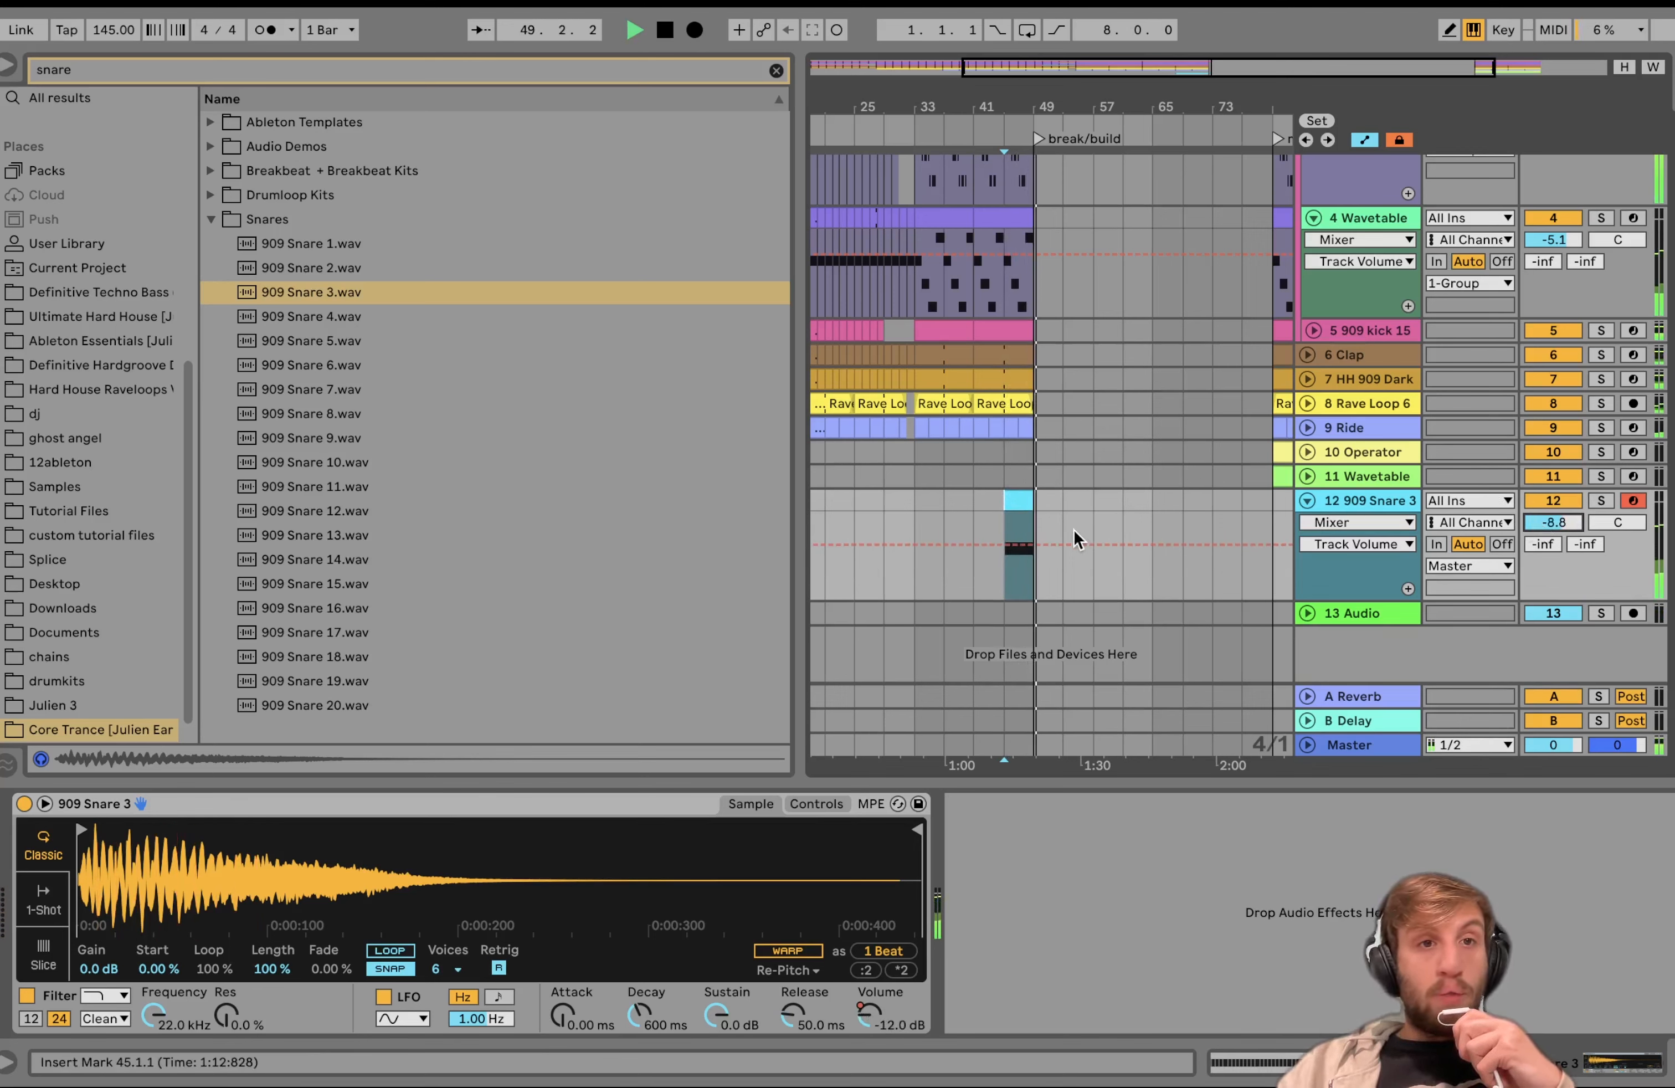
key("space")
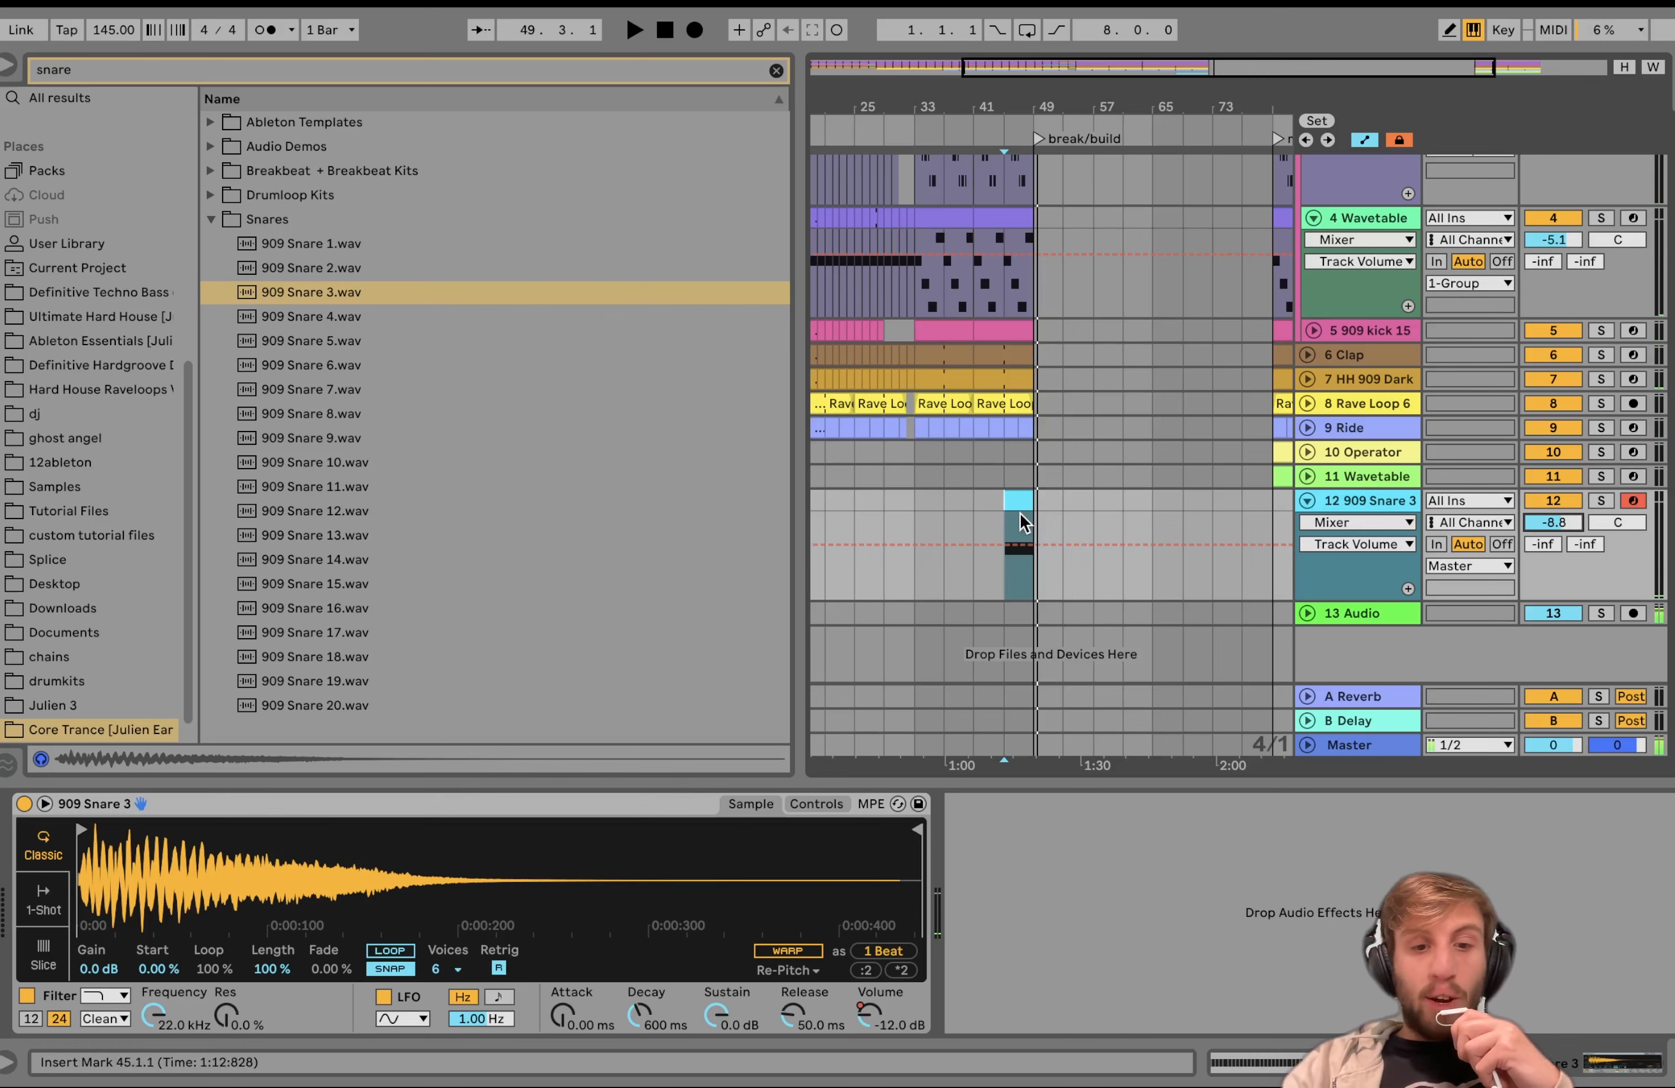
Step: Insert another MIDI track below the snare, search for "cras" and load Crash 909.aif onto it
key("ctrl+shift+t")
left_click(494, 77)
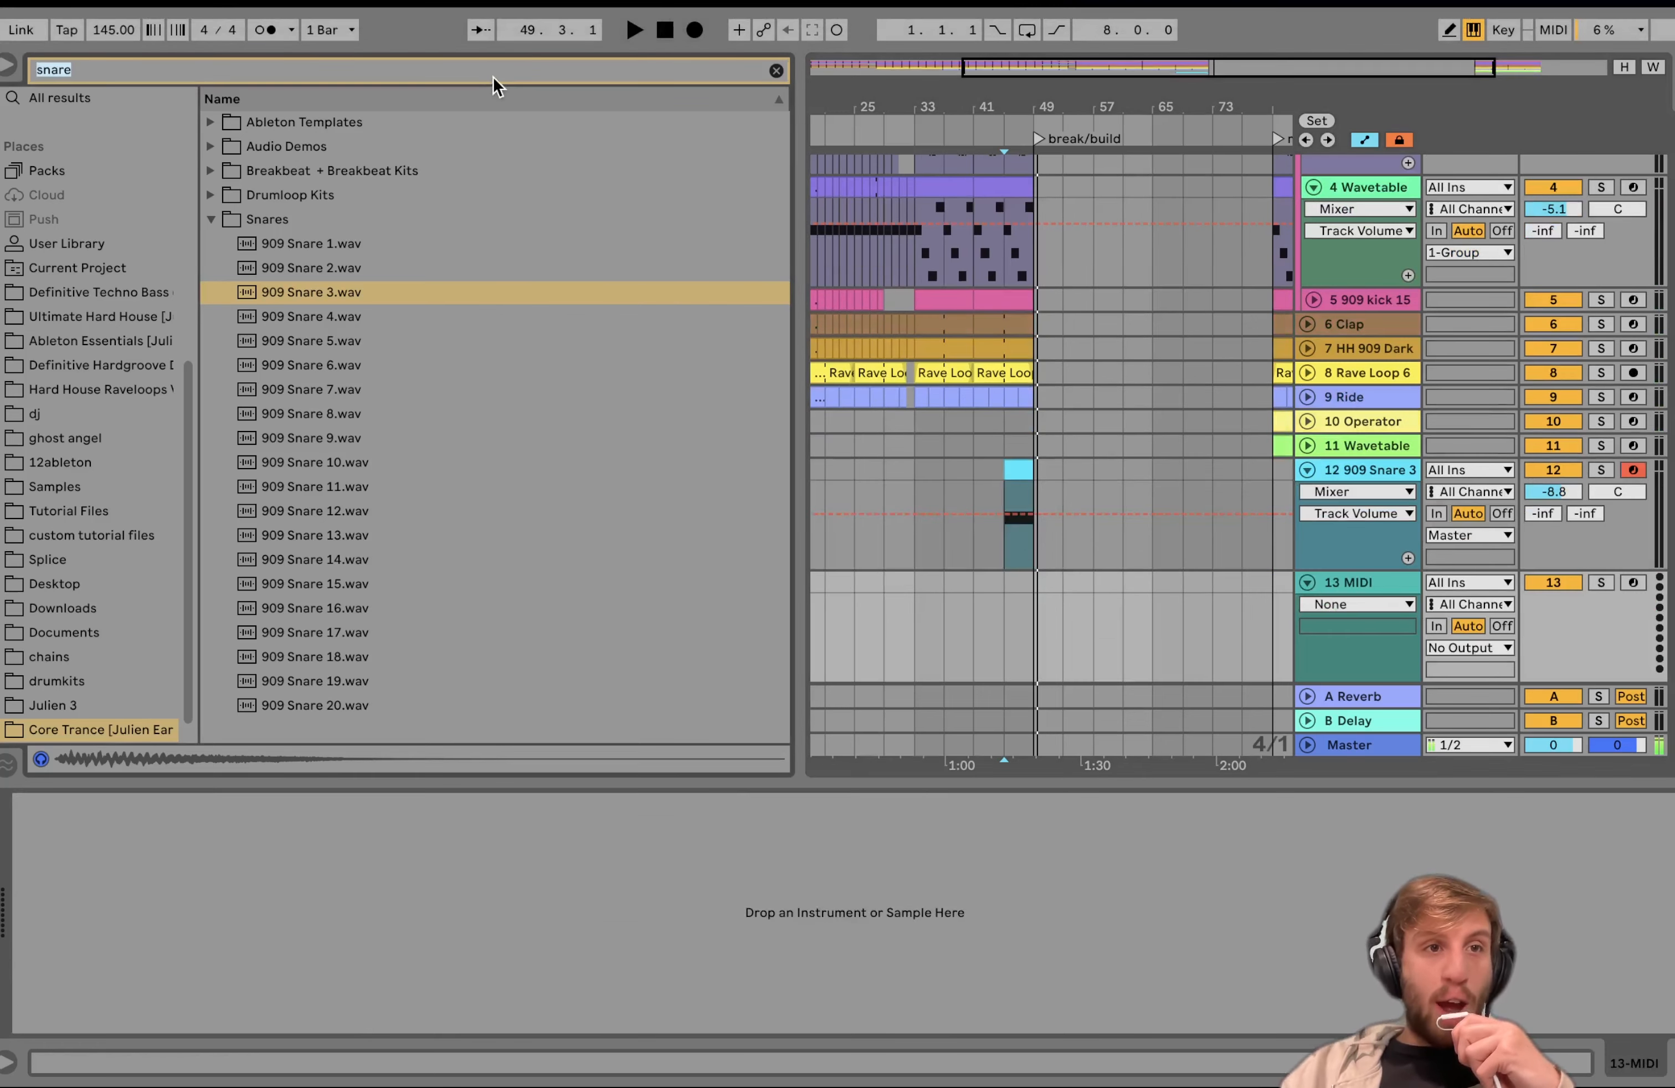
type("cras")
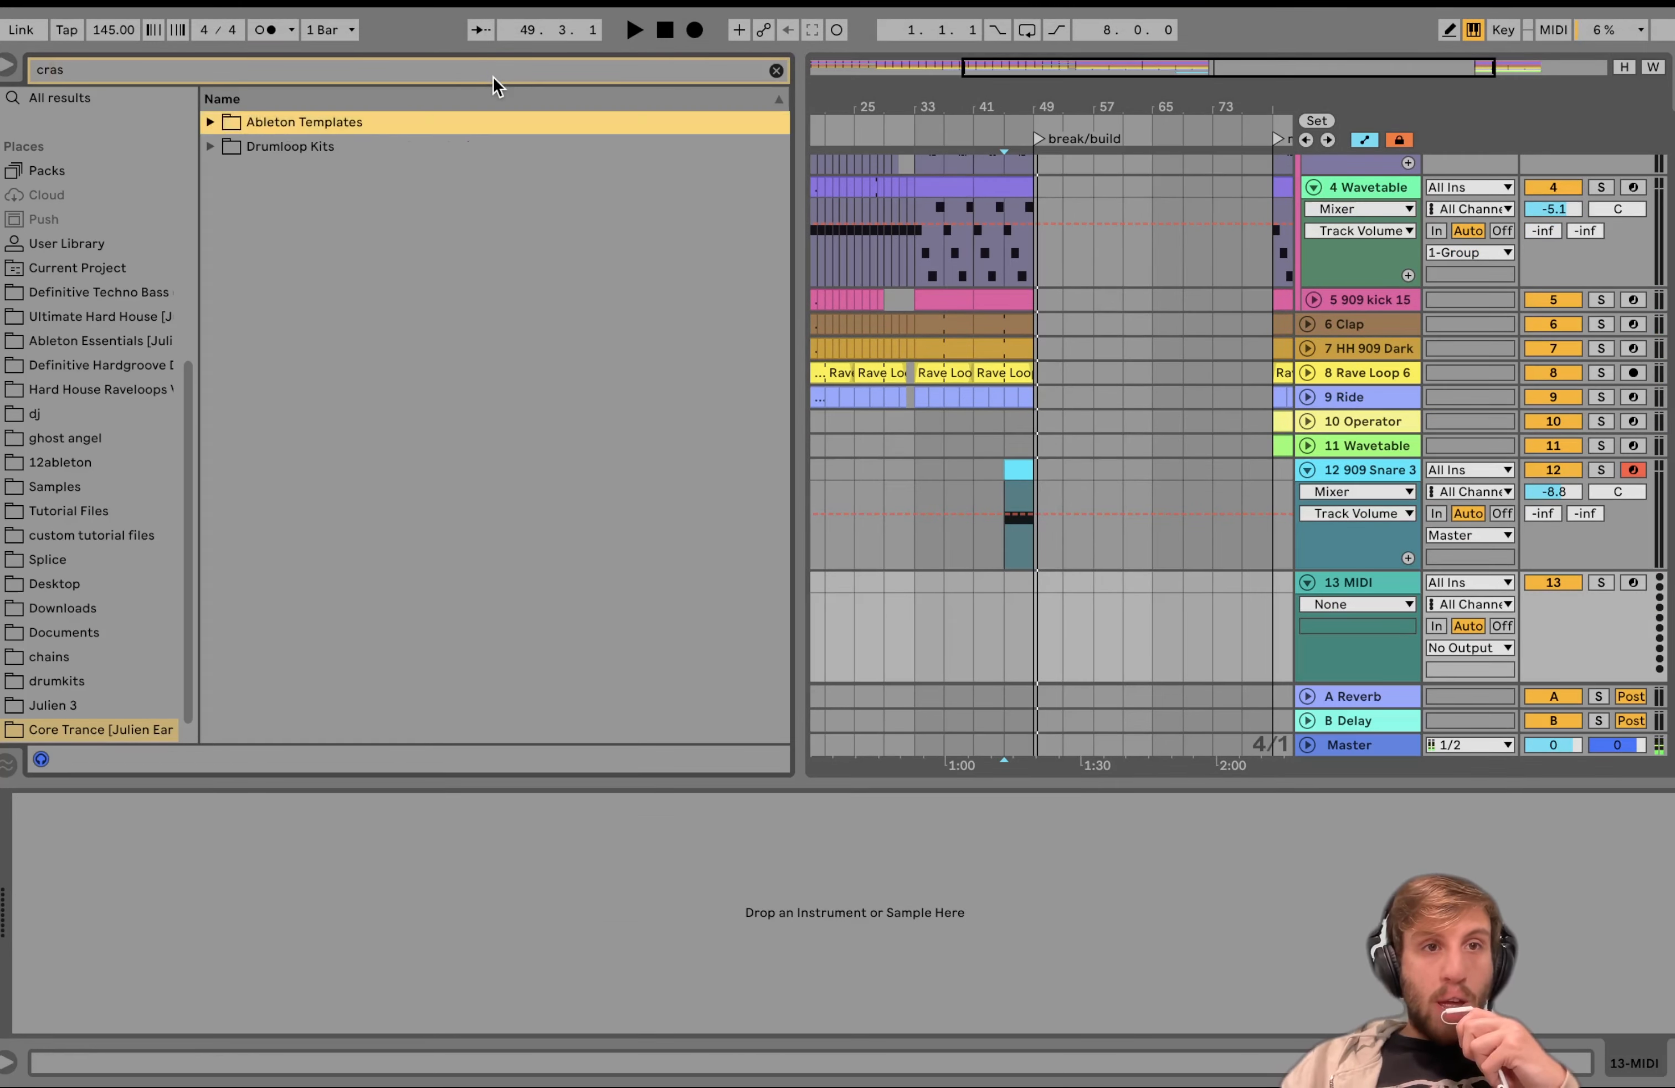
key("Return")
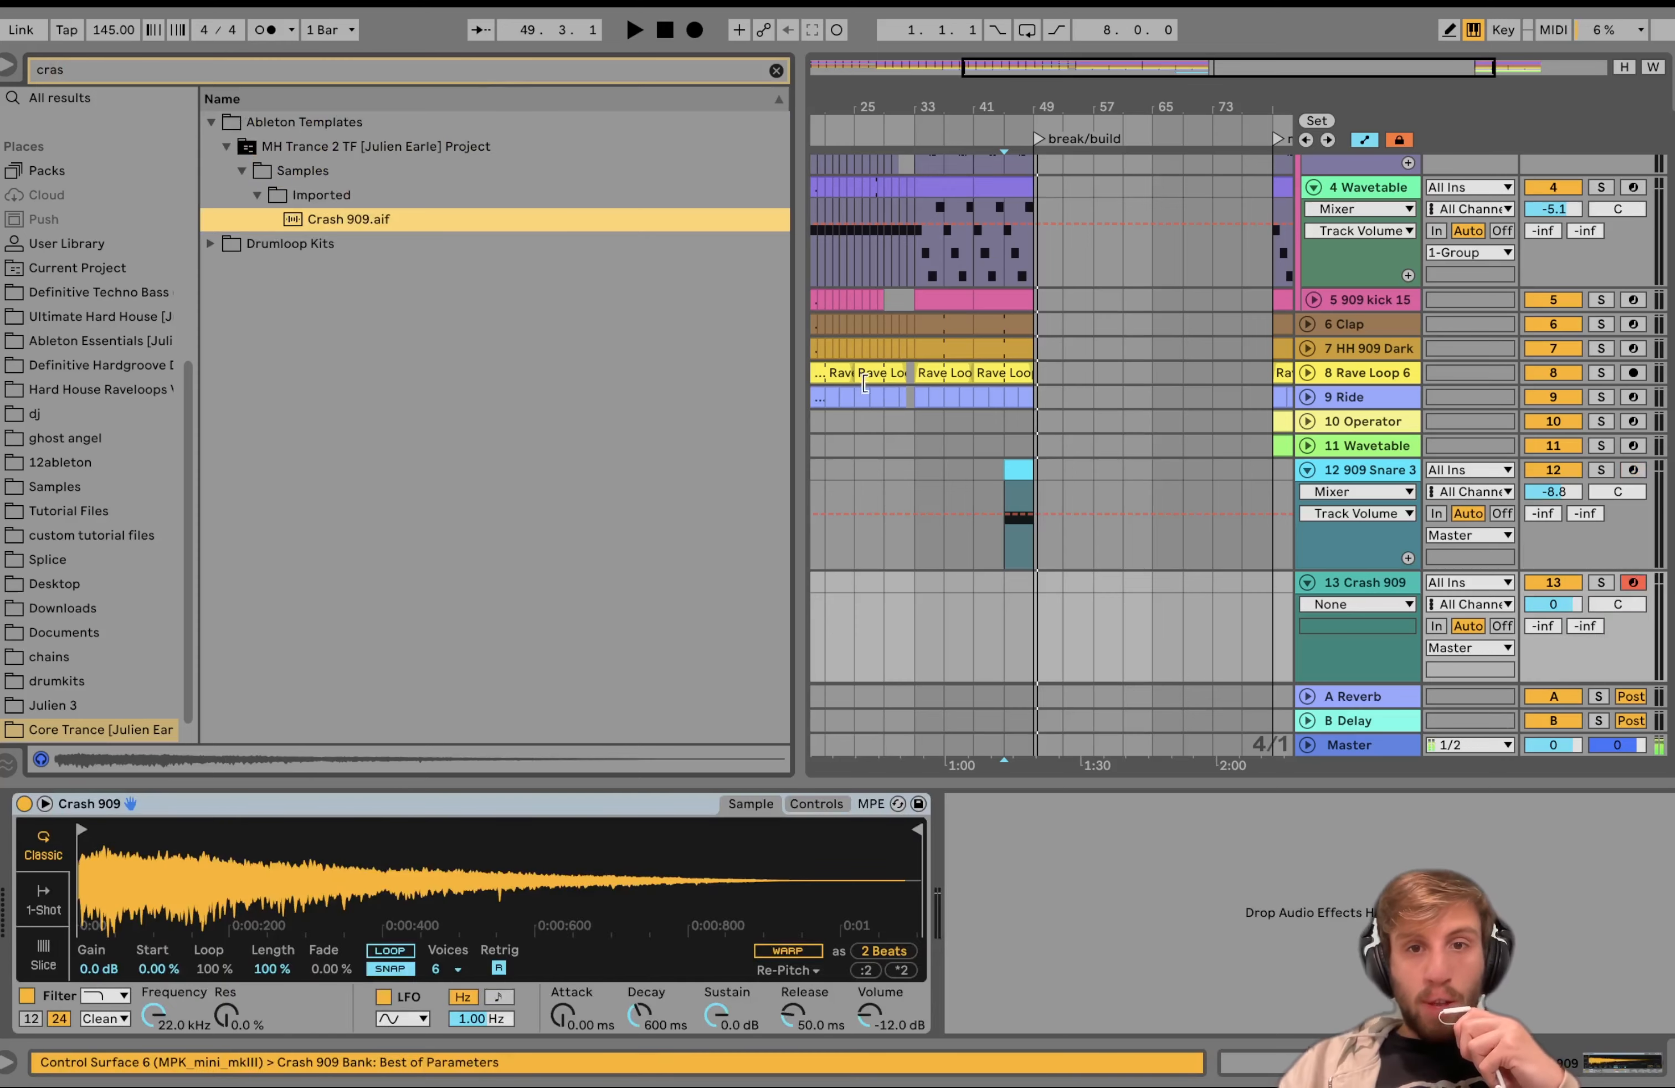
Step: Create an eight-bar crash clip at bar 45 with C3 hits at clip positions 3, 4, 4.3, 4.4 and 5
left_click(1015, 578)
key("ctrl+shift+m")
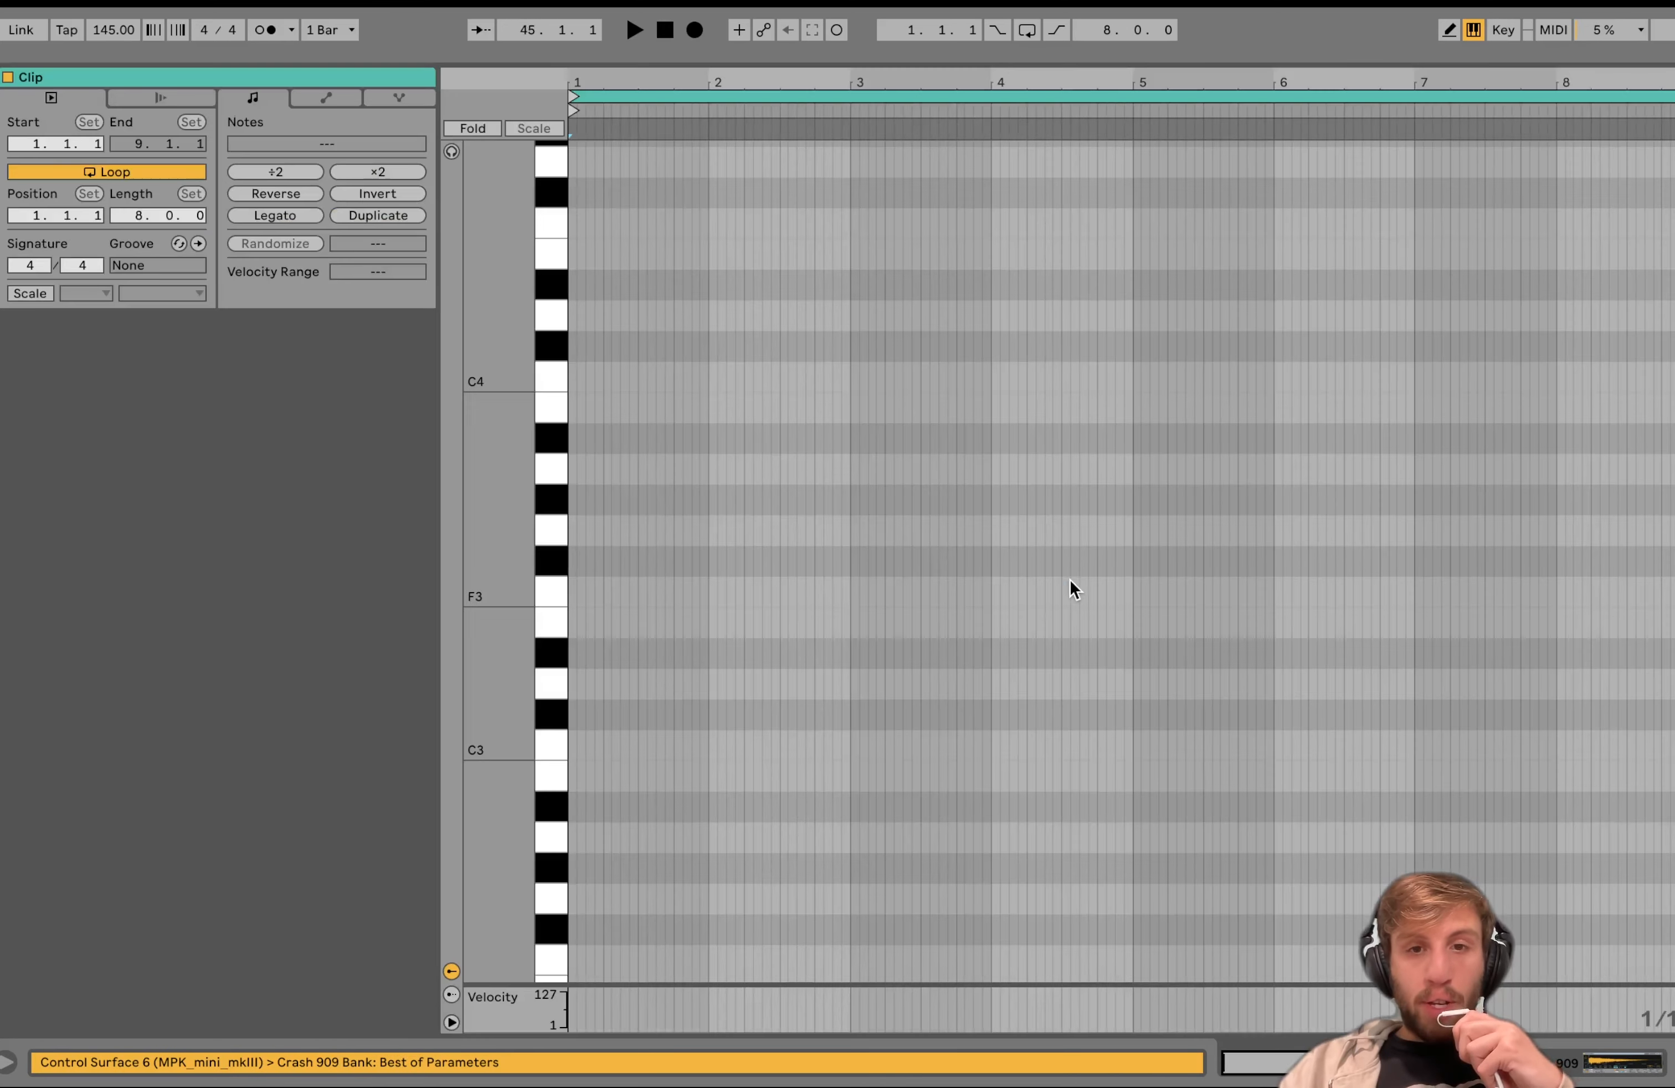
scroll(813, 821, "up", 1)
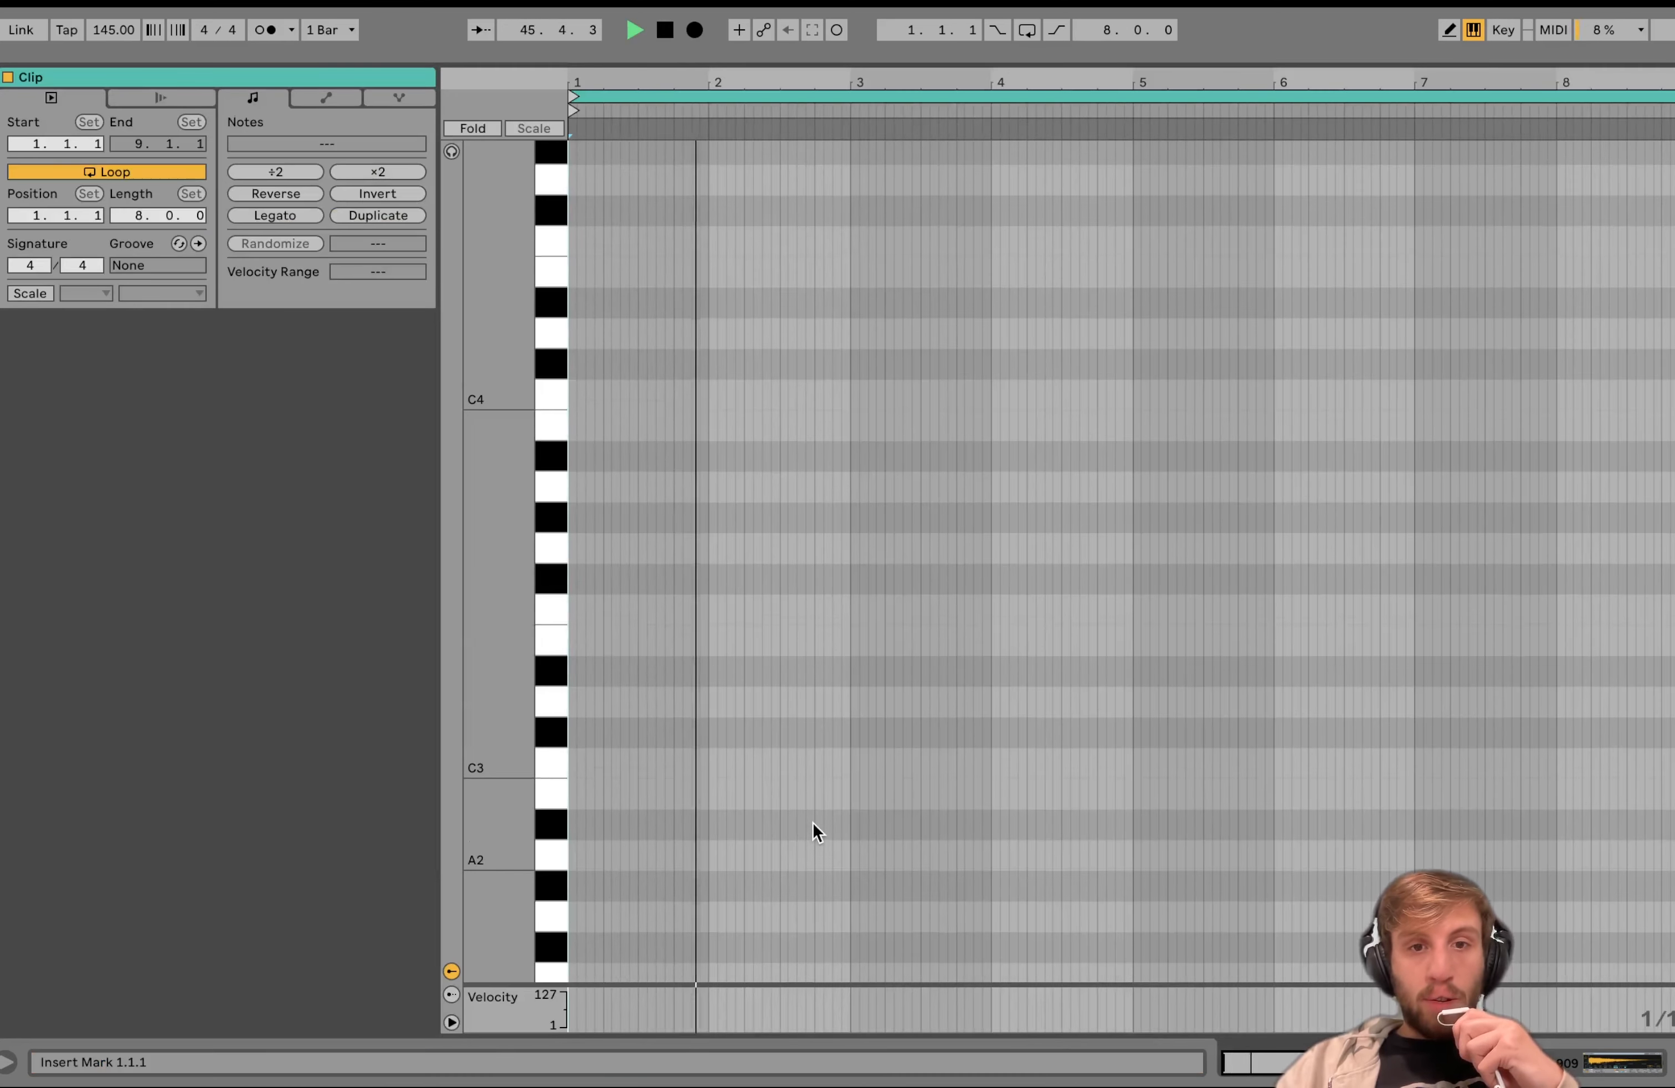
double_click(852, 763)
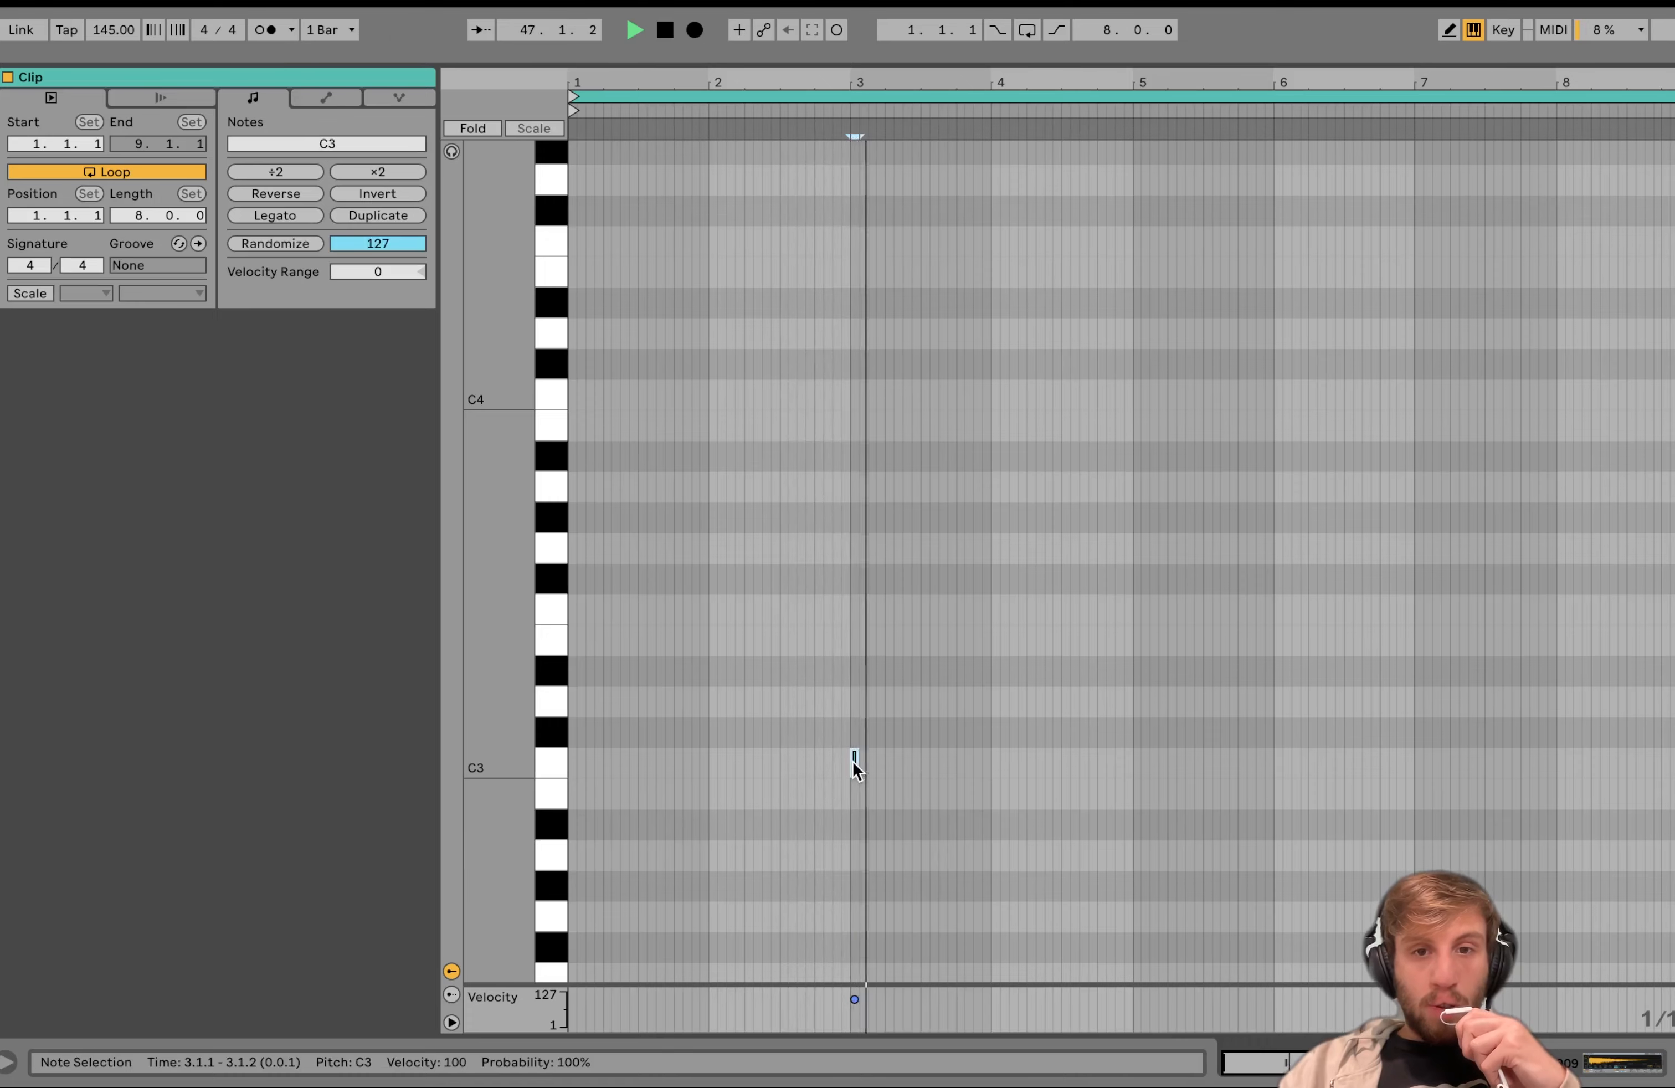
double_click(995, 763)
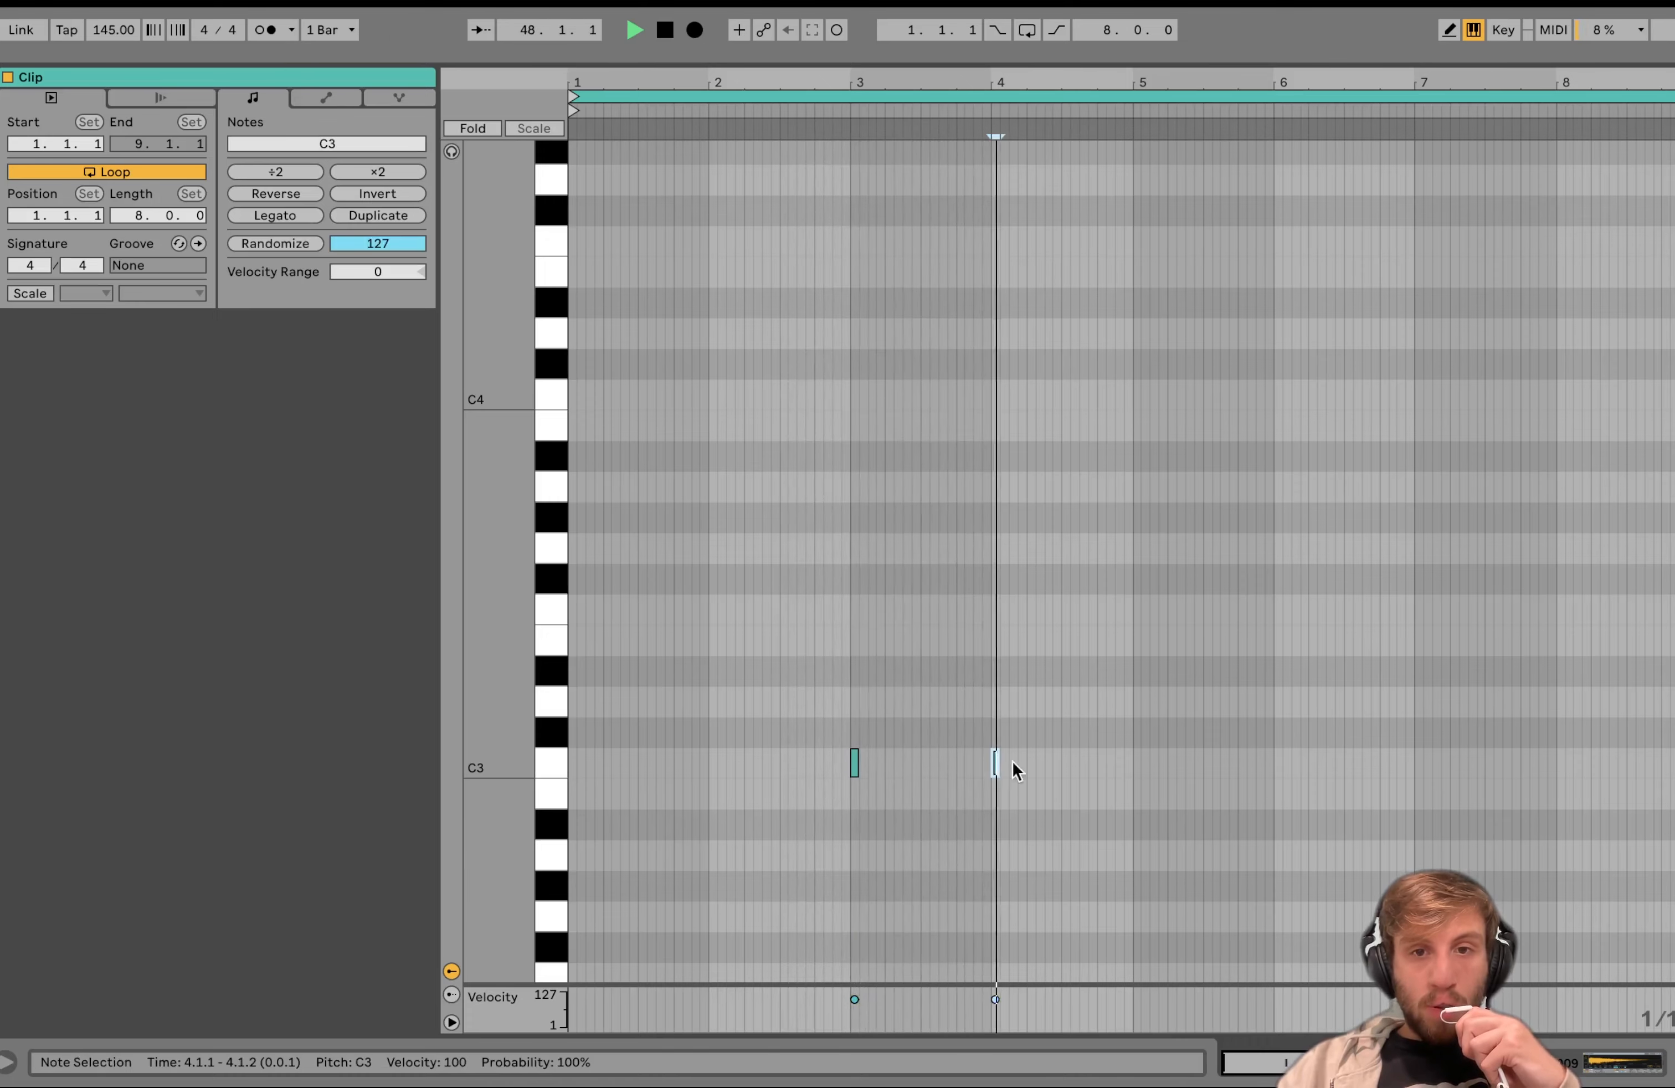
double_click(1066, 762)
double_click(1102, 764)
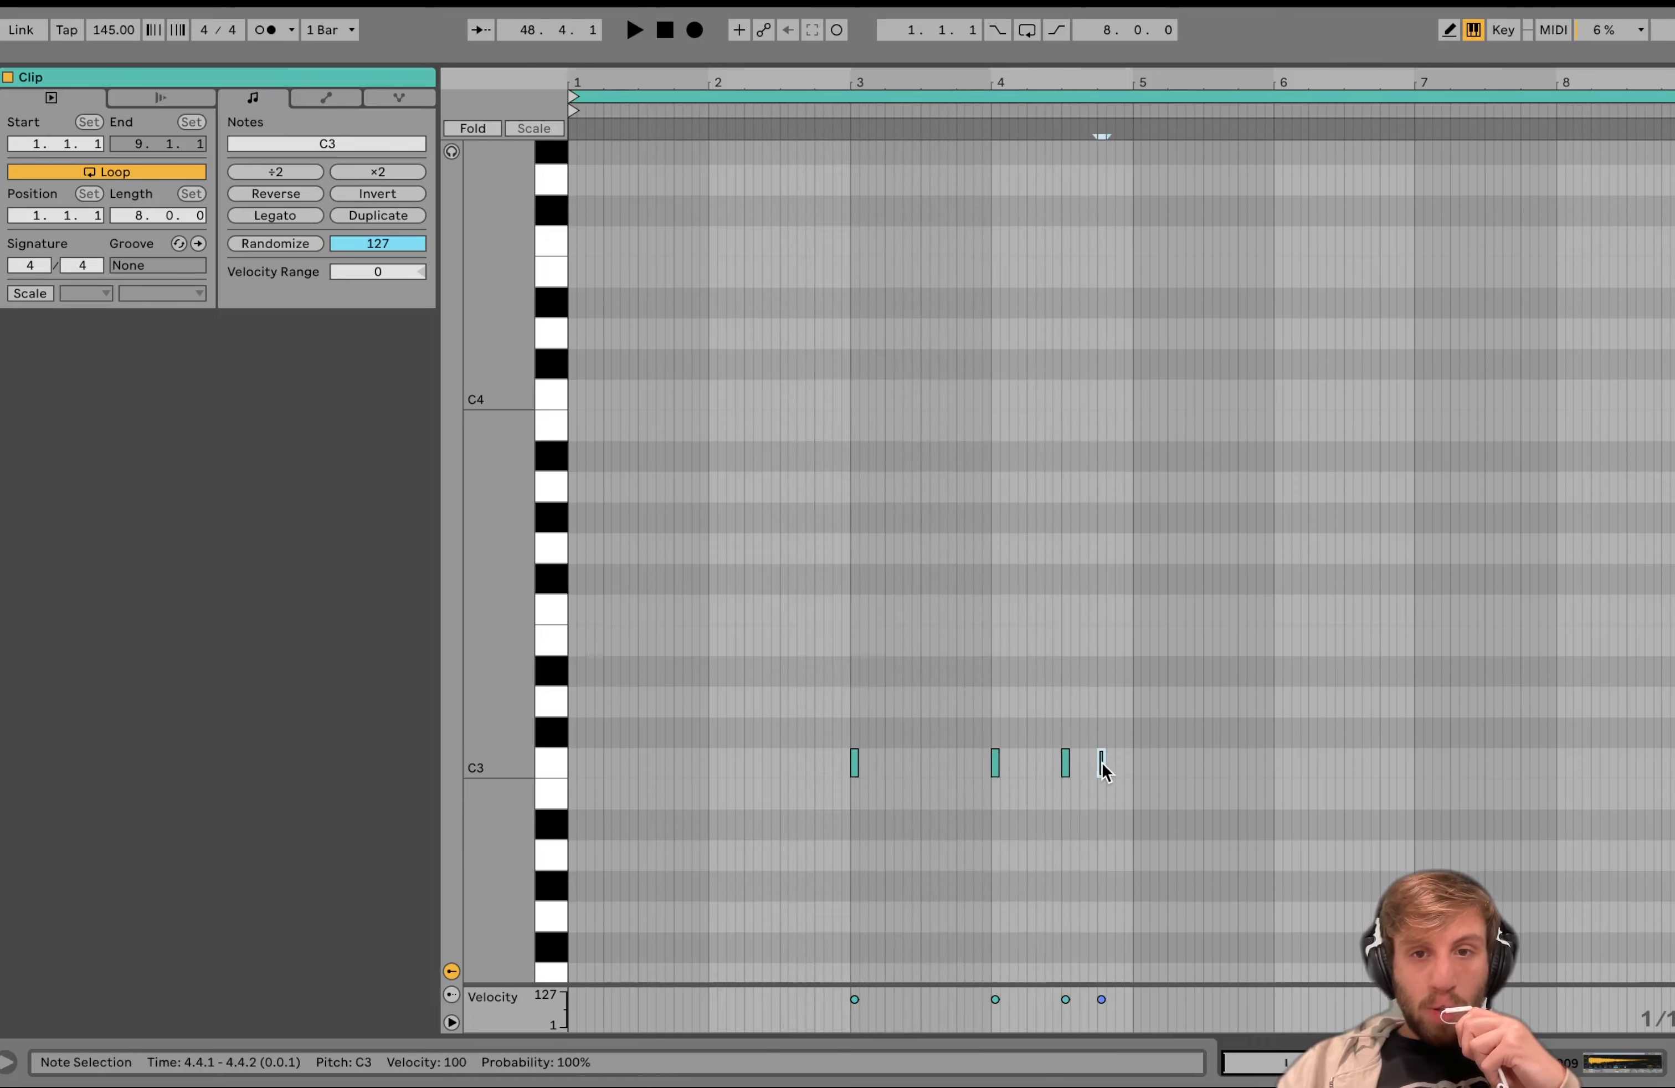
double_click(1137, 764)
key("shift+Tab")
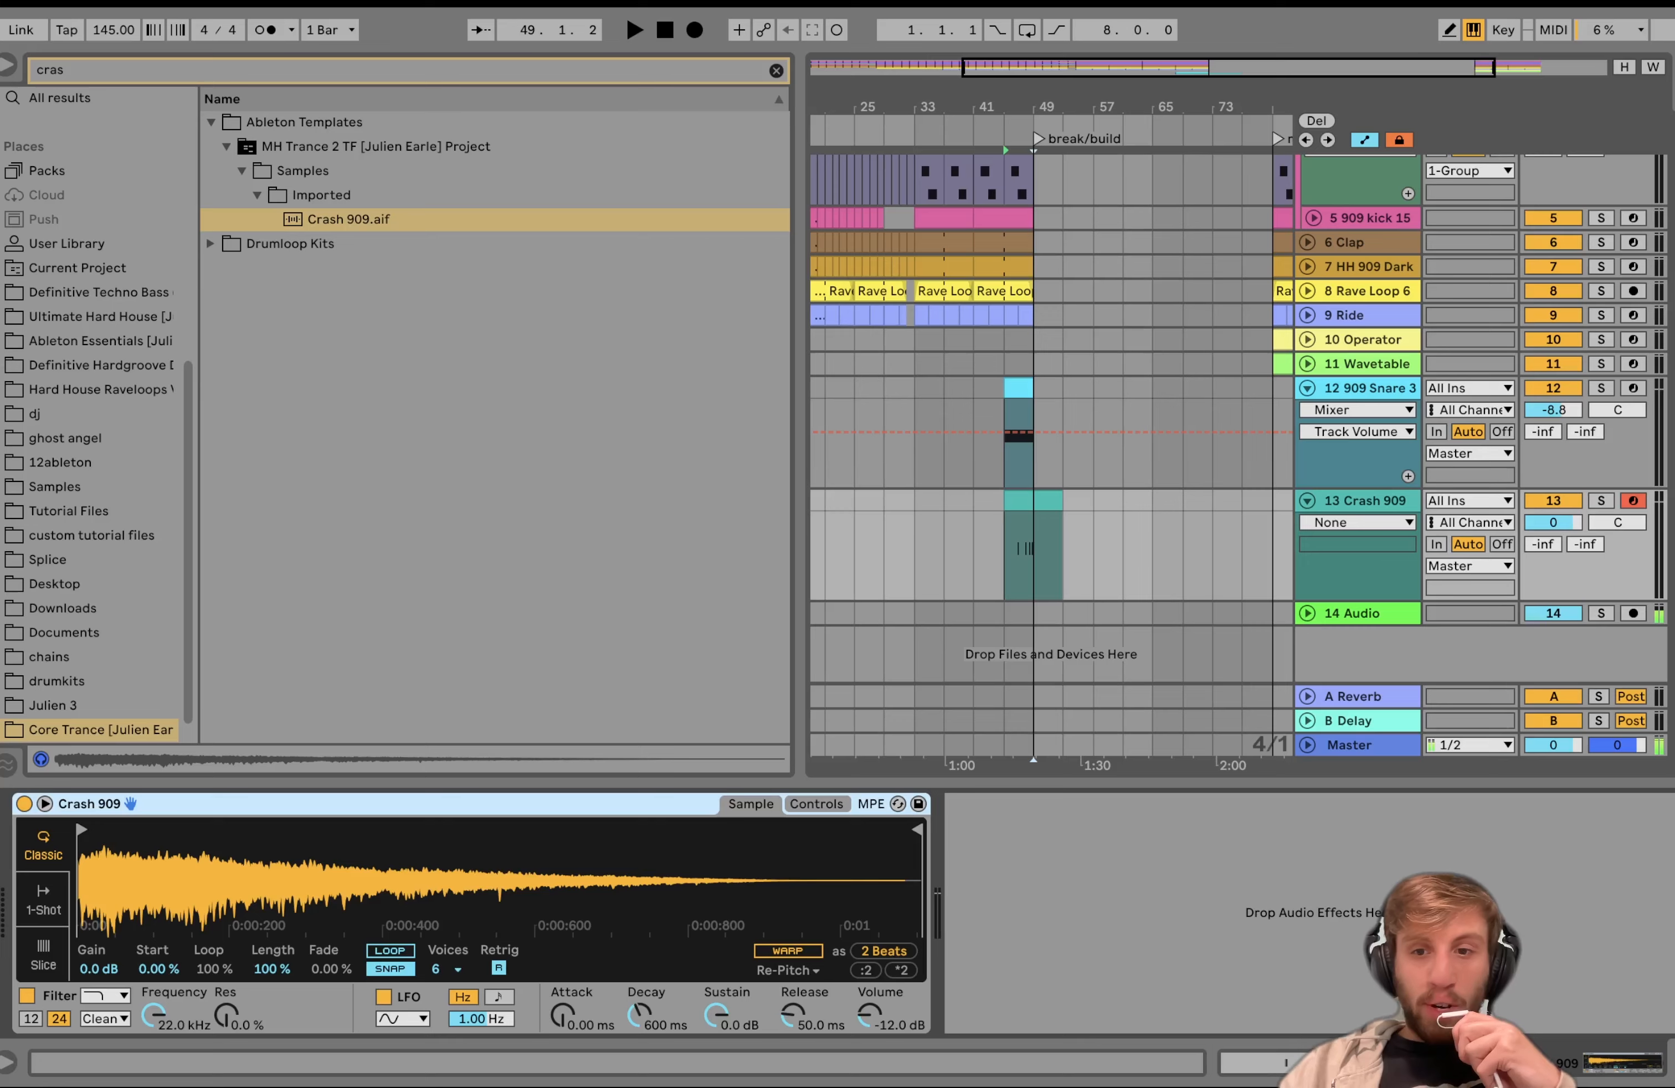
Step: Raise the crash sampler's release to 60.0 s and play the arrangement from bar 47
left_click_drag(792, 1016, 792, 912)
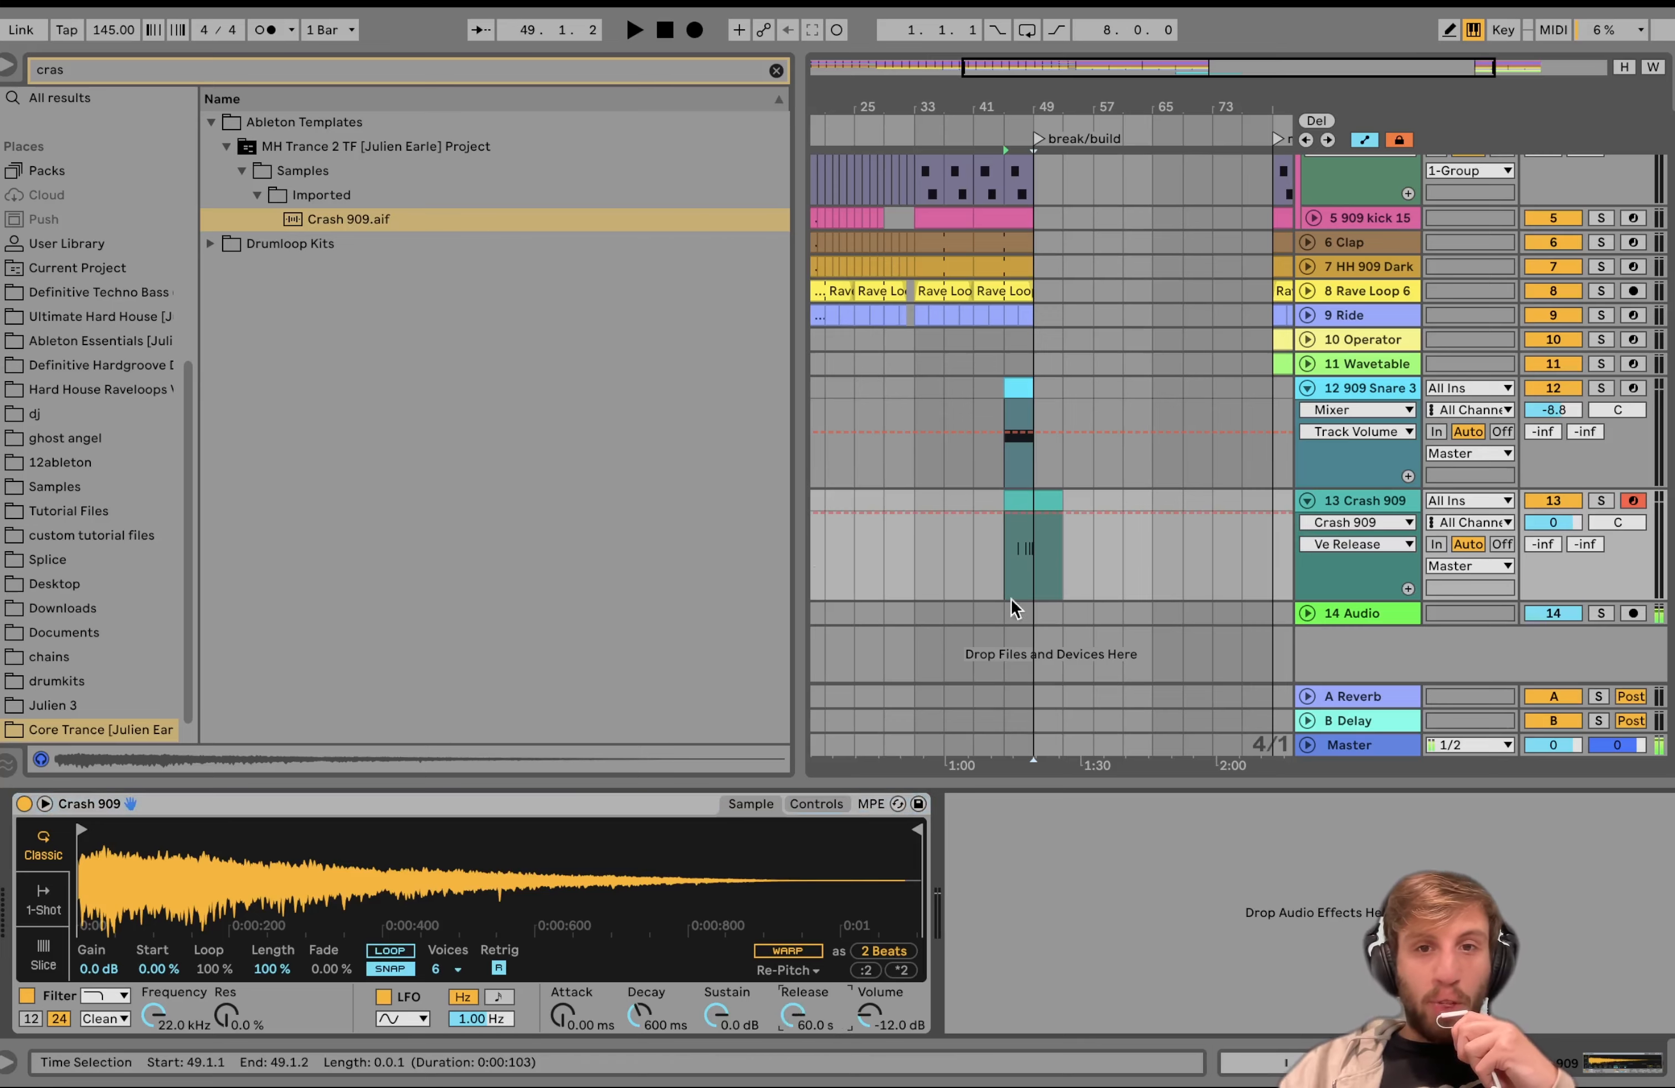
scroll(1022, 578, "up", 5)
left_click(942, 571)
key("space")
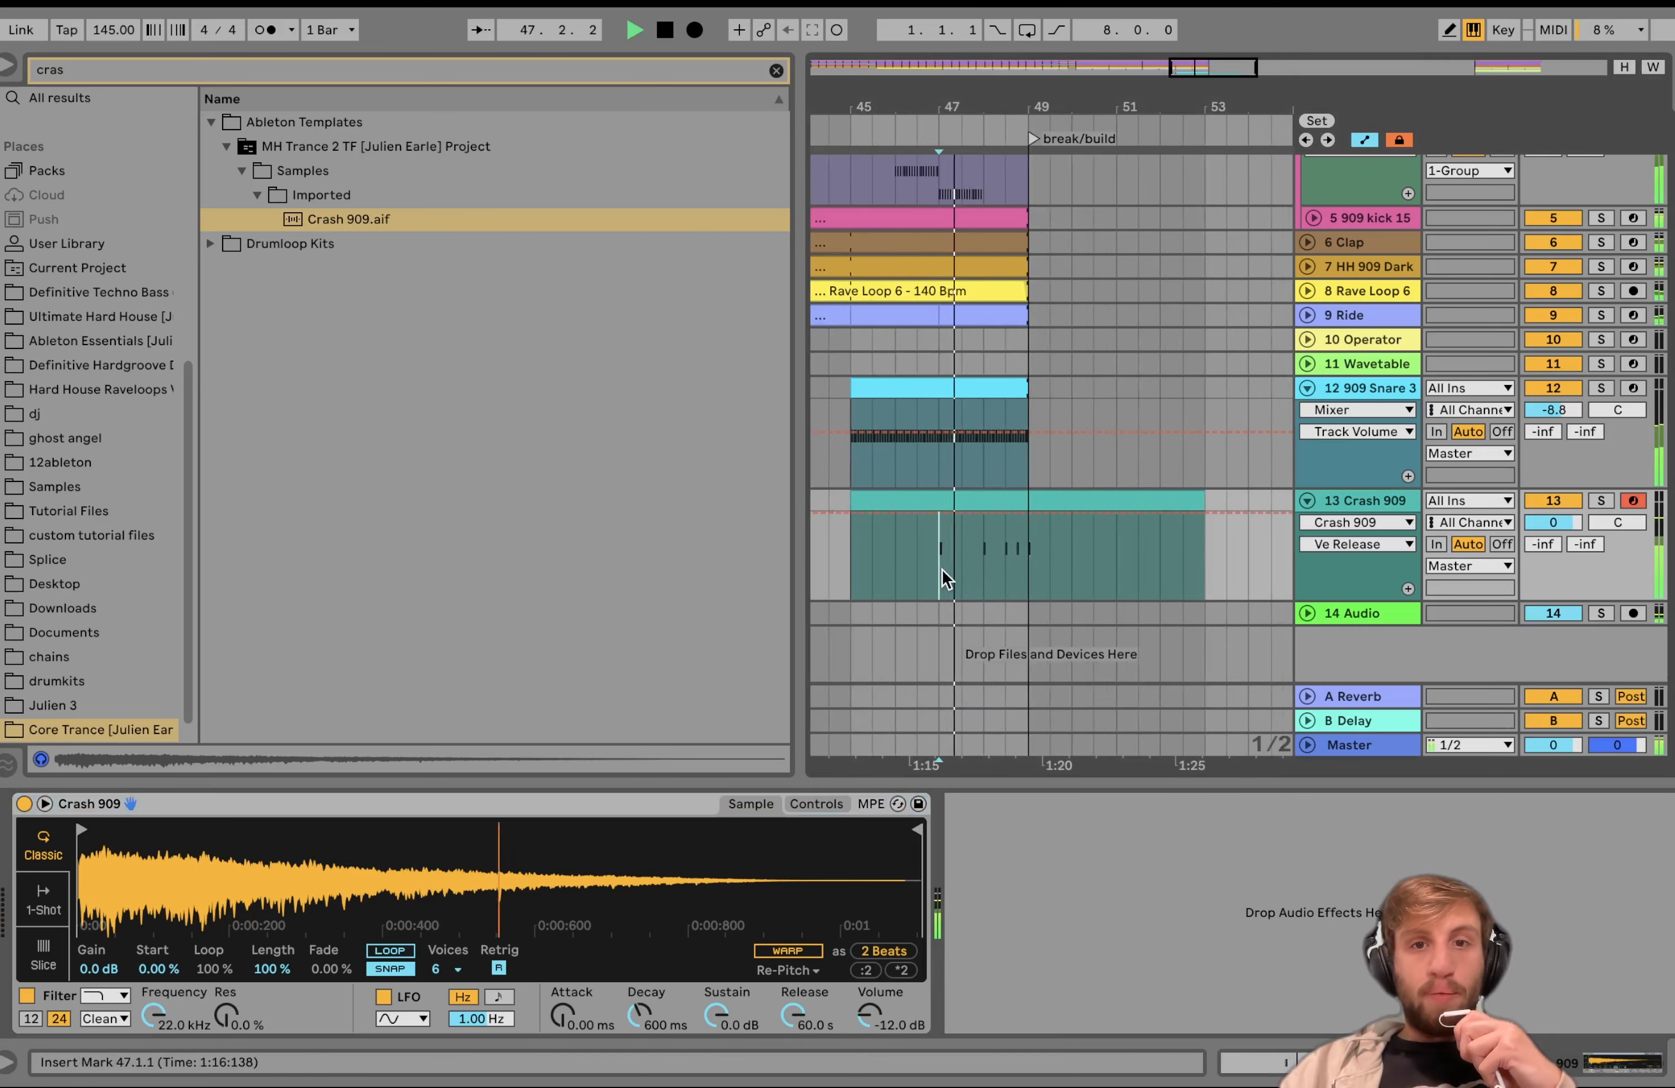
Step: Lower the crash track's volume to -3.3 dB while listening into the break, and stop playback
left_click_drag(1556, 523, 1556, 547)
scroll(1087, 601, "down", 5)
scroll(1087, 604, "right", 3)
scroll(1092, 608, "up", 3)
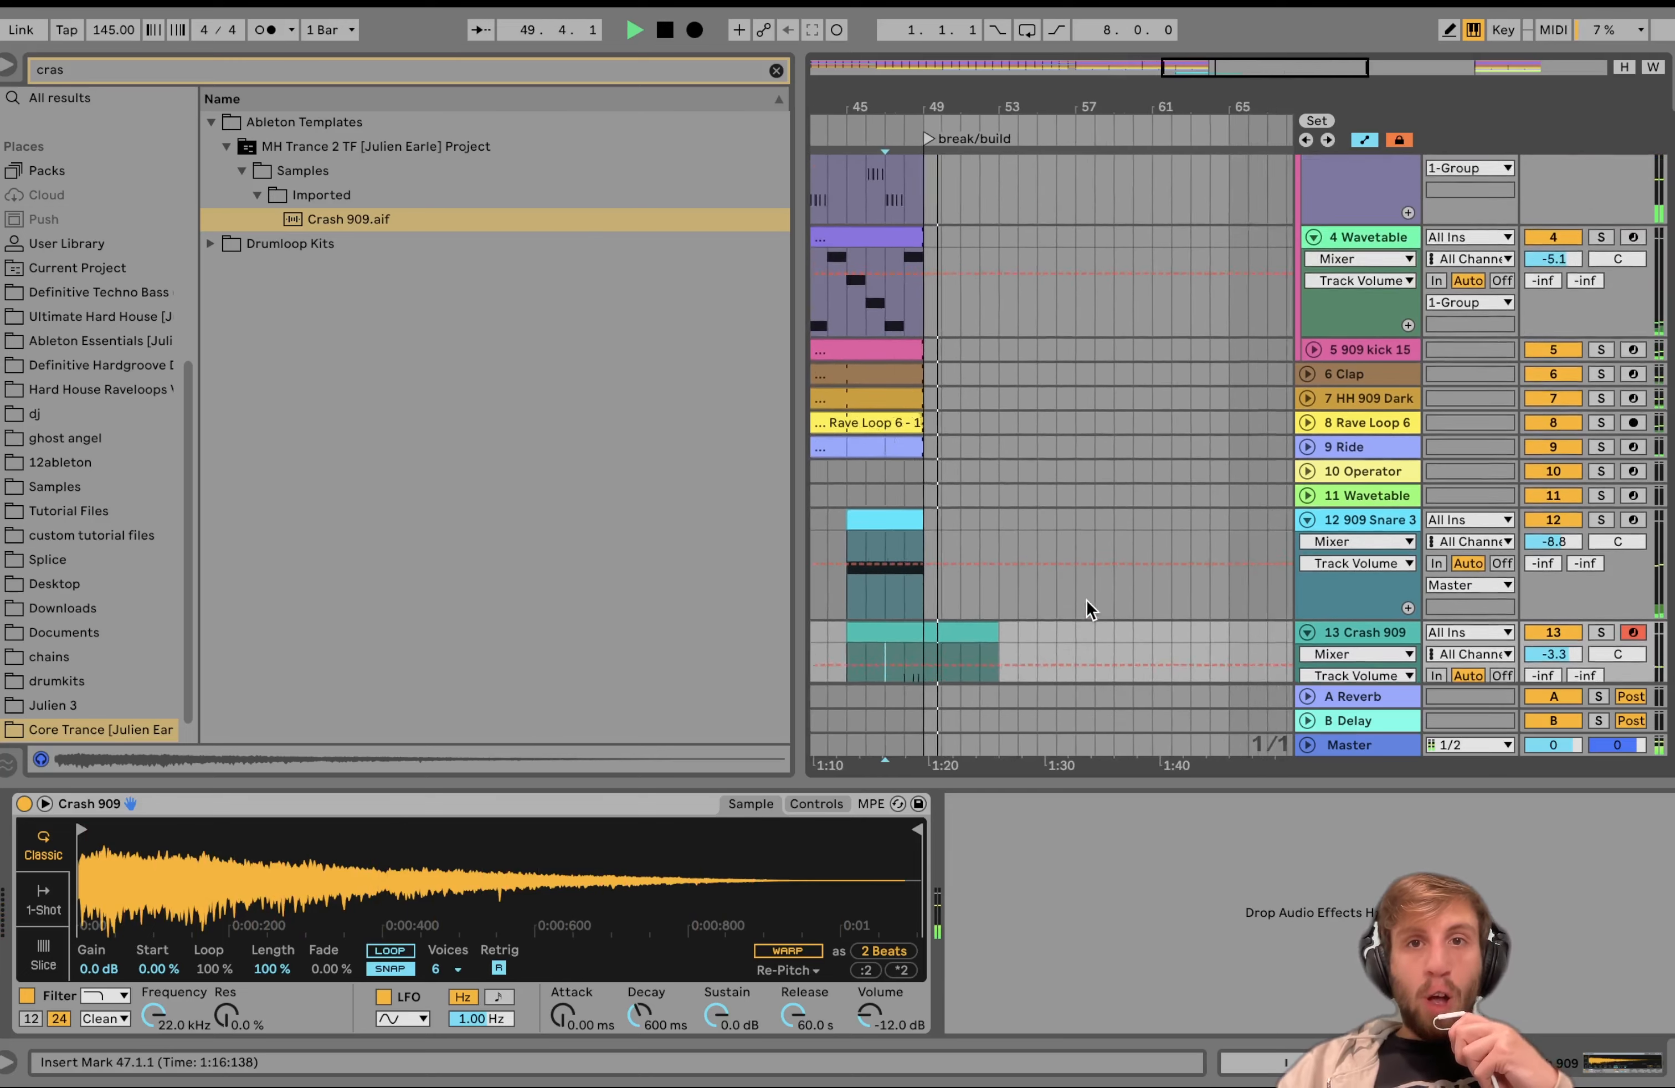
scroll(1086, 602, "down", 3)
key("space")
Step: Copy the crash section starting at bar 45, including four empty bars after the clip, and paste it at bar 29
scroll(1086, 602, "down", 4)
scroll(1087, 603, "down", 4)
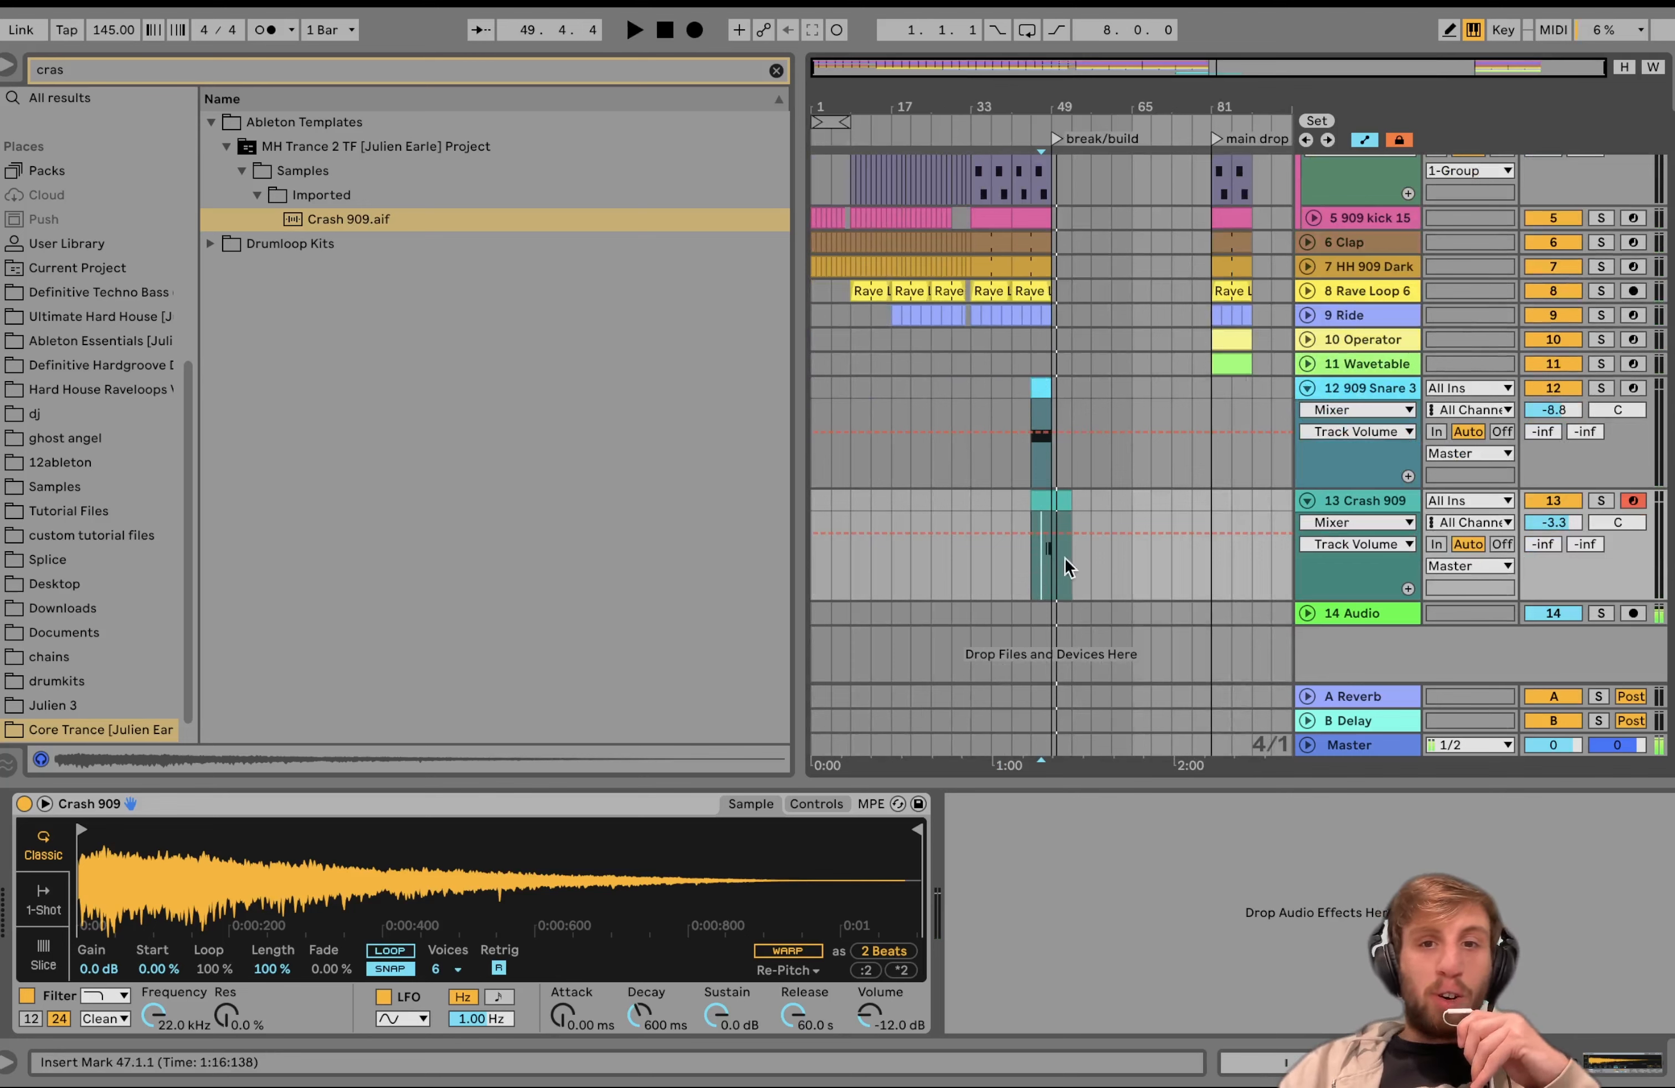
left_click_drag(1099, 498, 1032, 497)
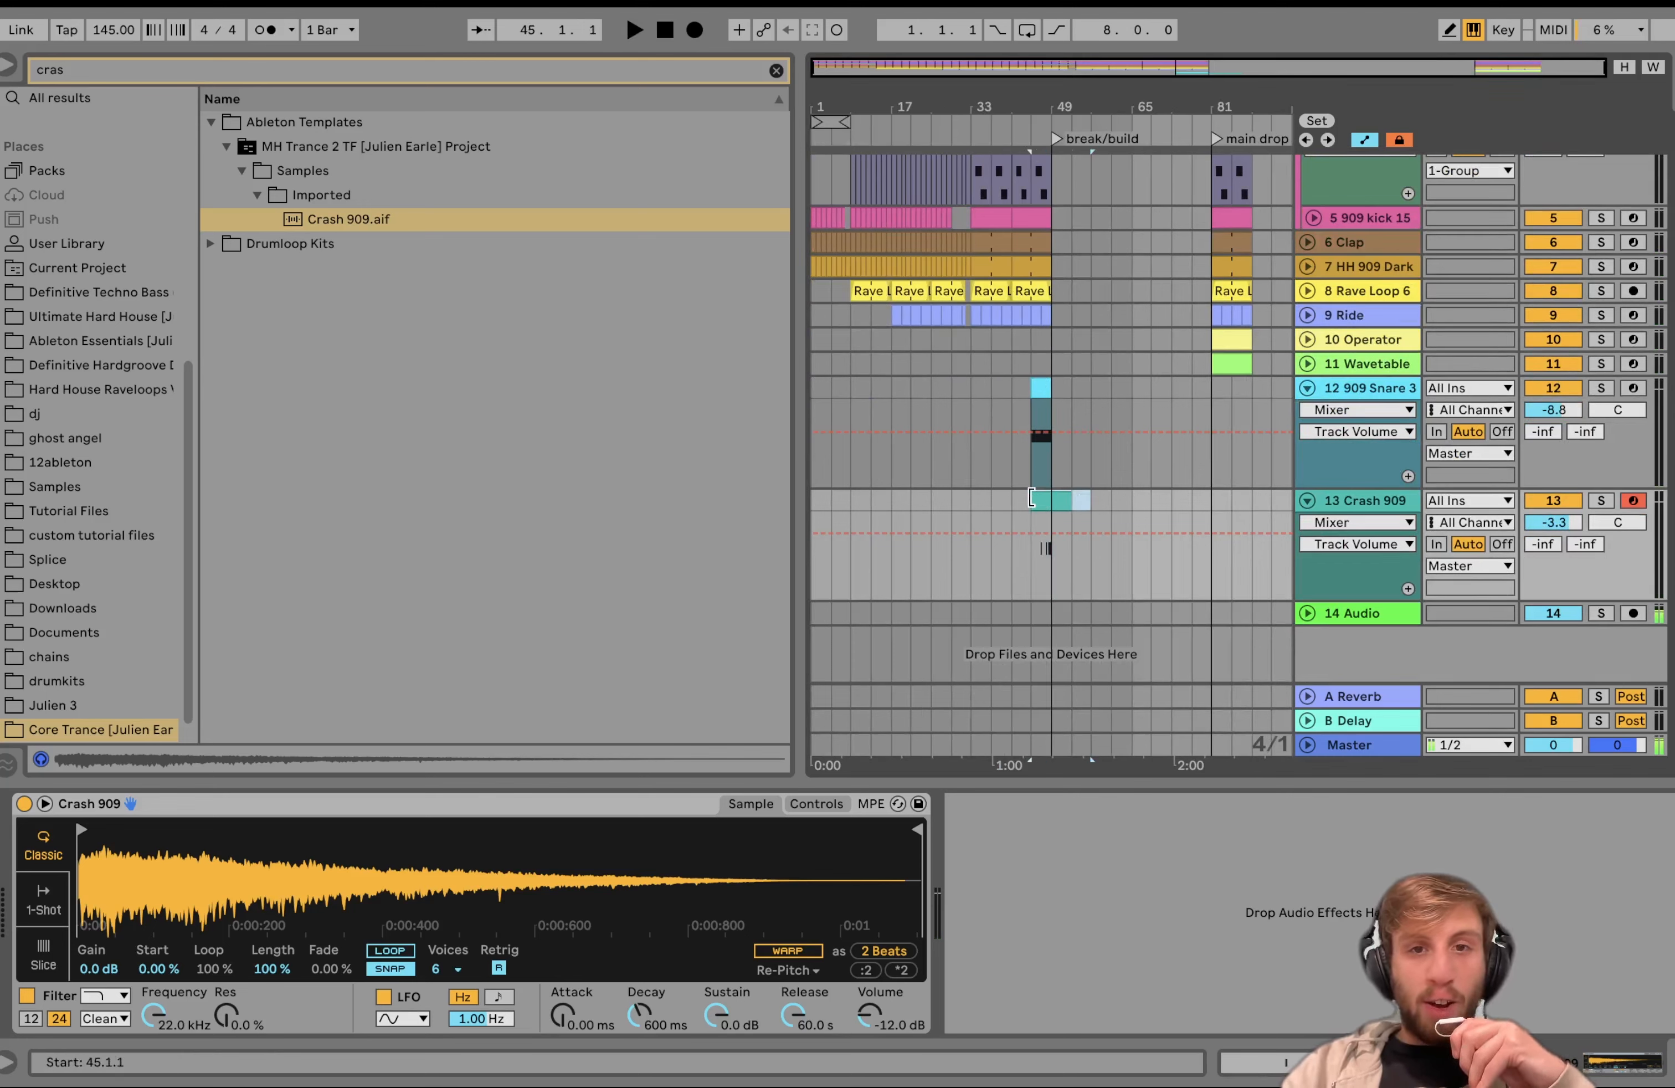
left_click(951, 499)
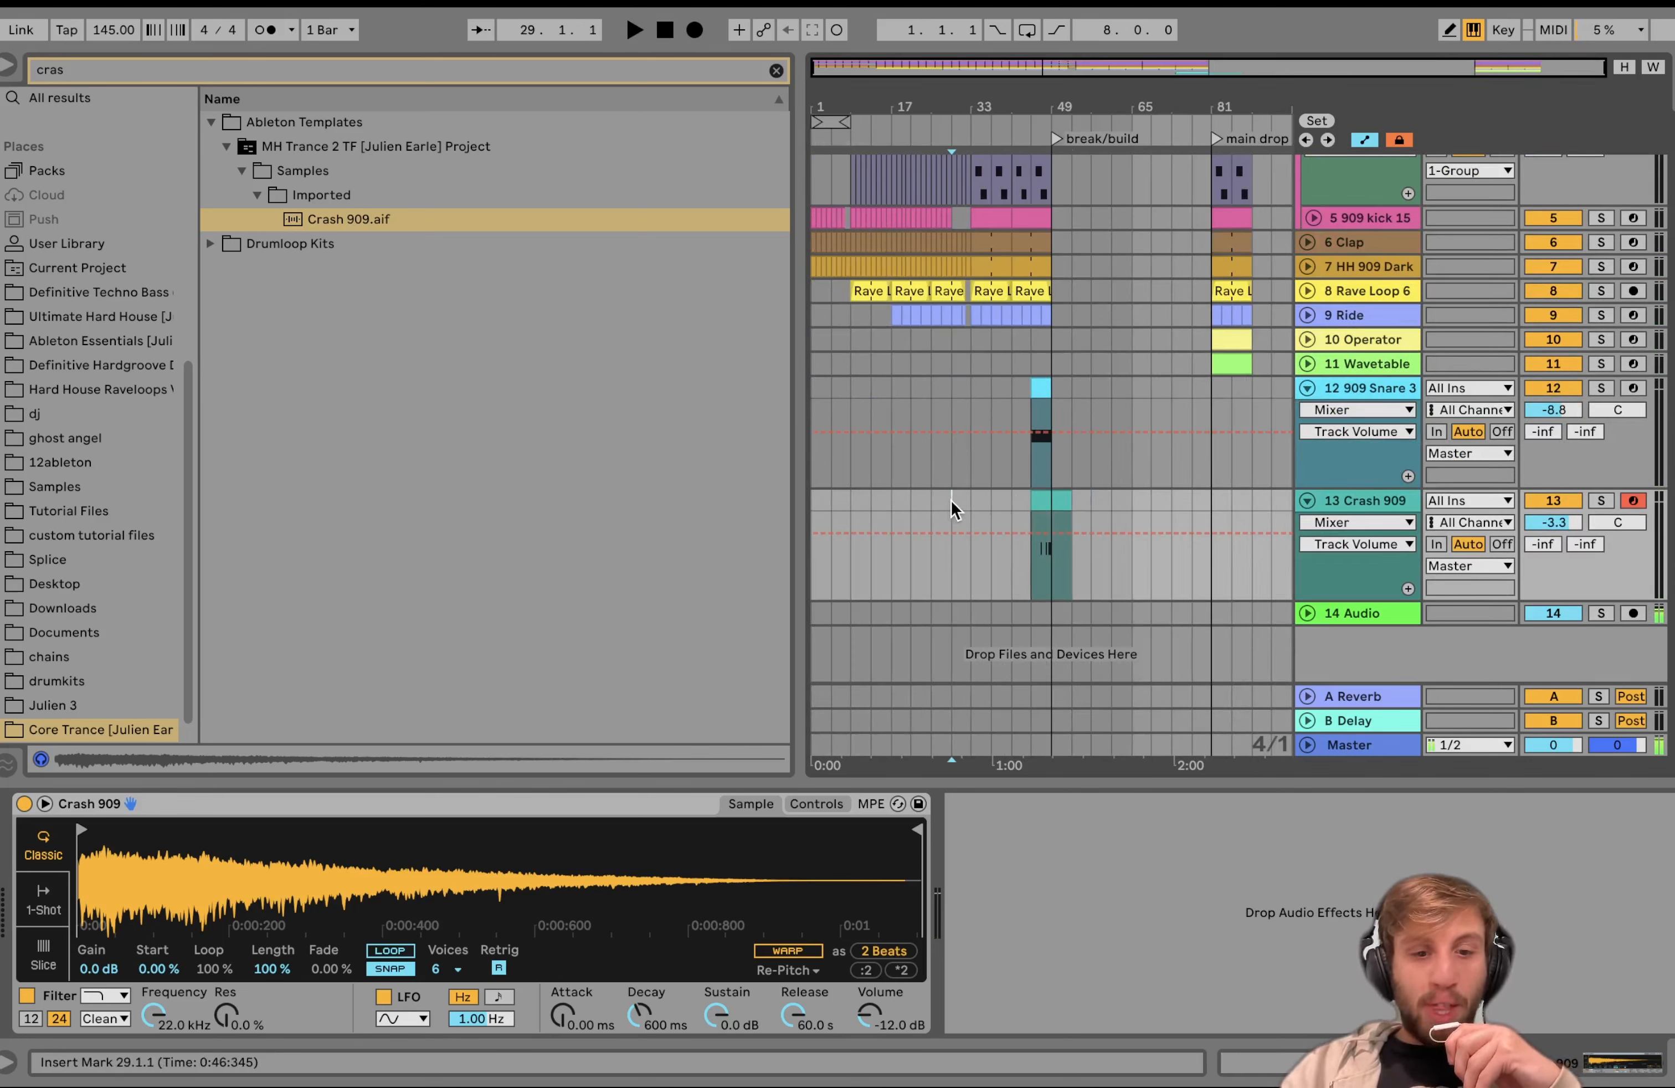
key("ctrl+v")
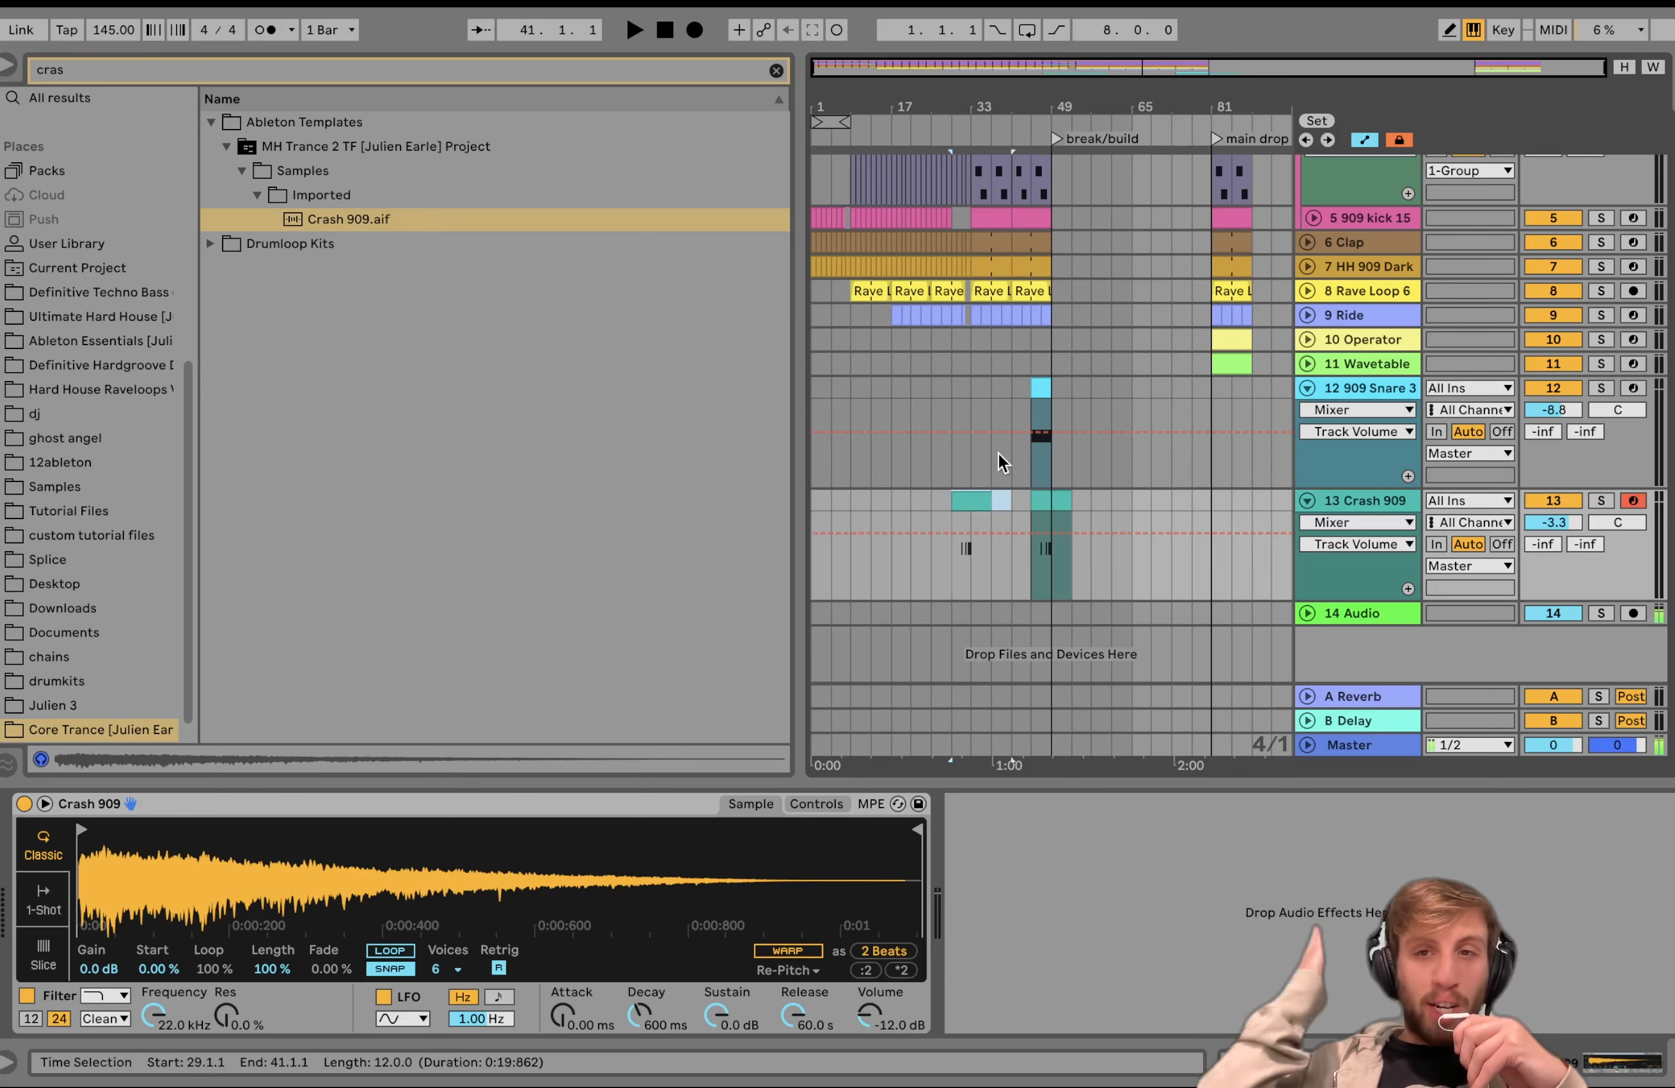
scroll(998, 453, "up", 5)
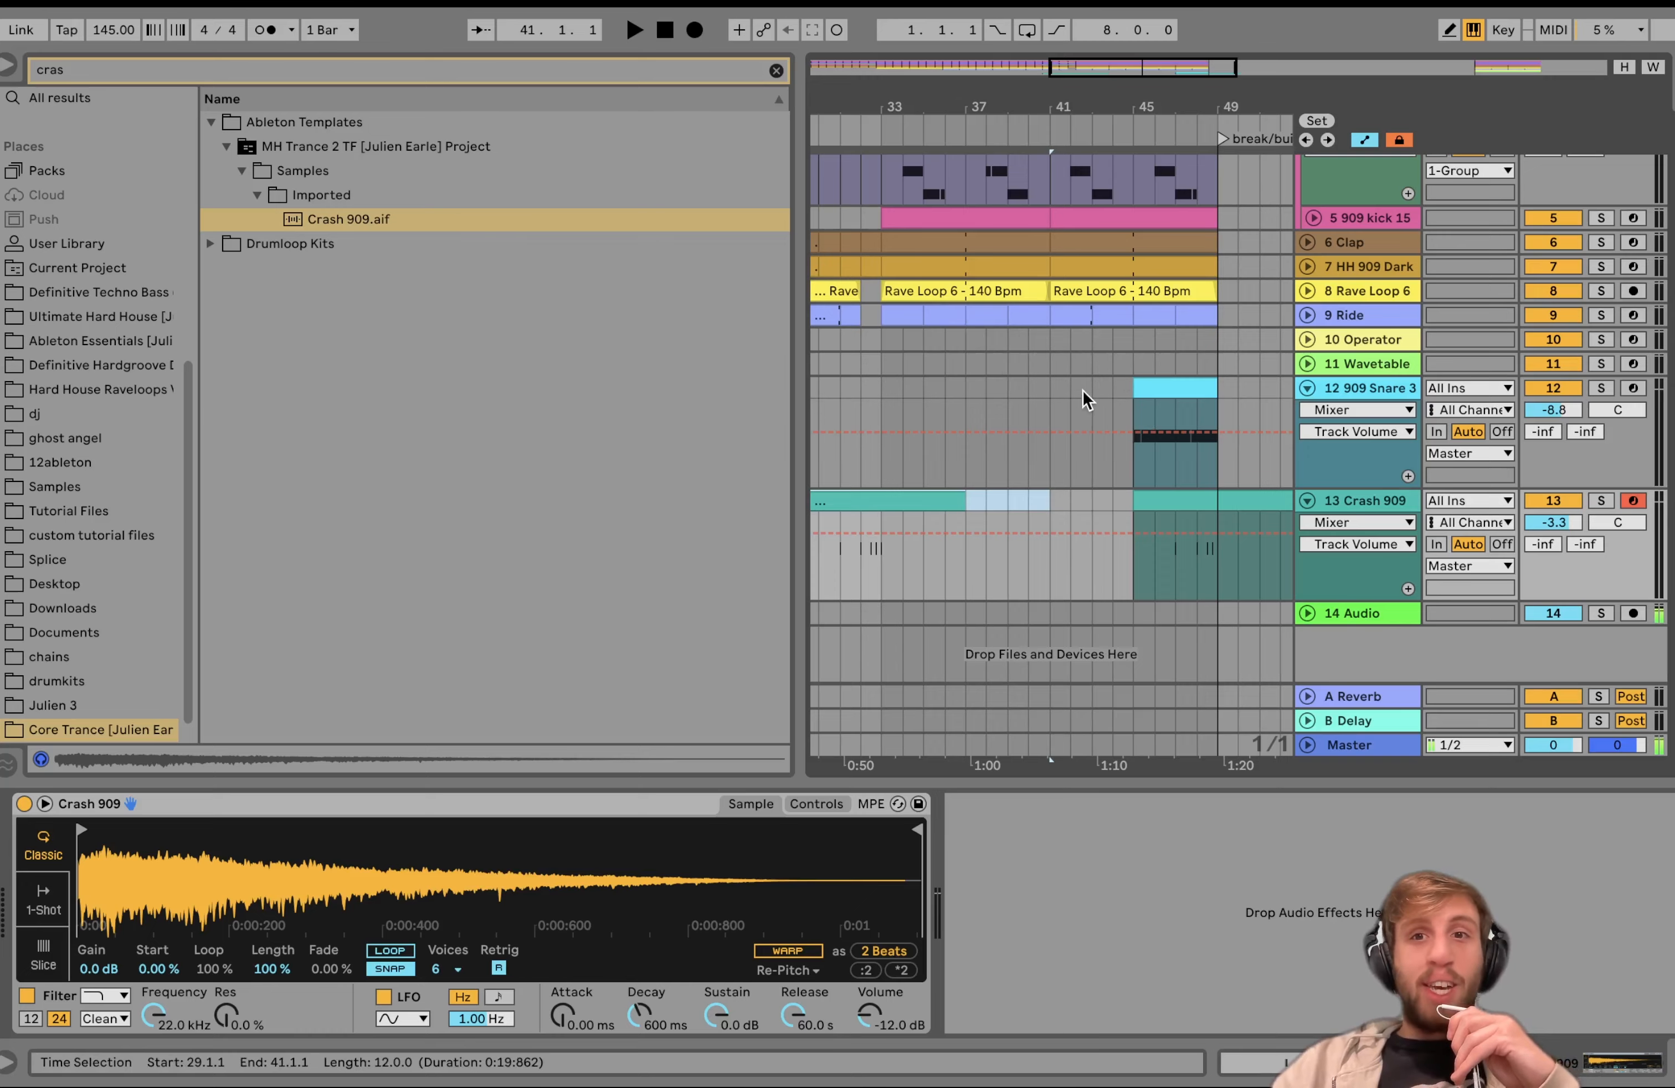
scroll(1083, 391, "down", 5)
scroll(931, 383, "right", 5)
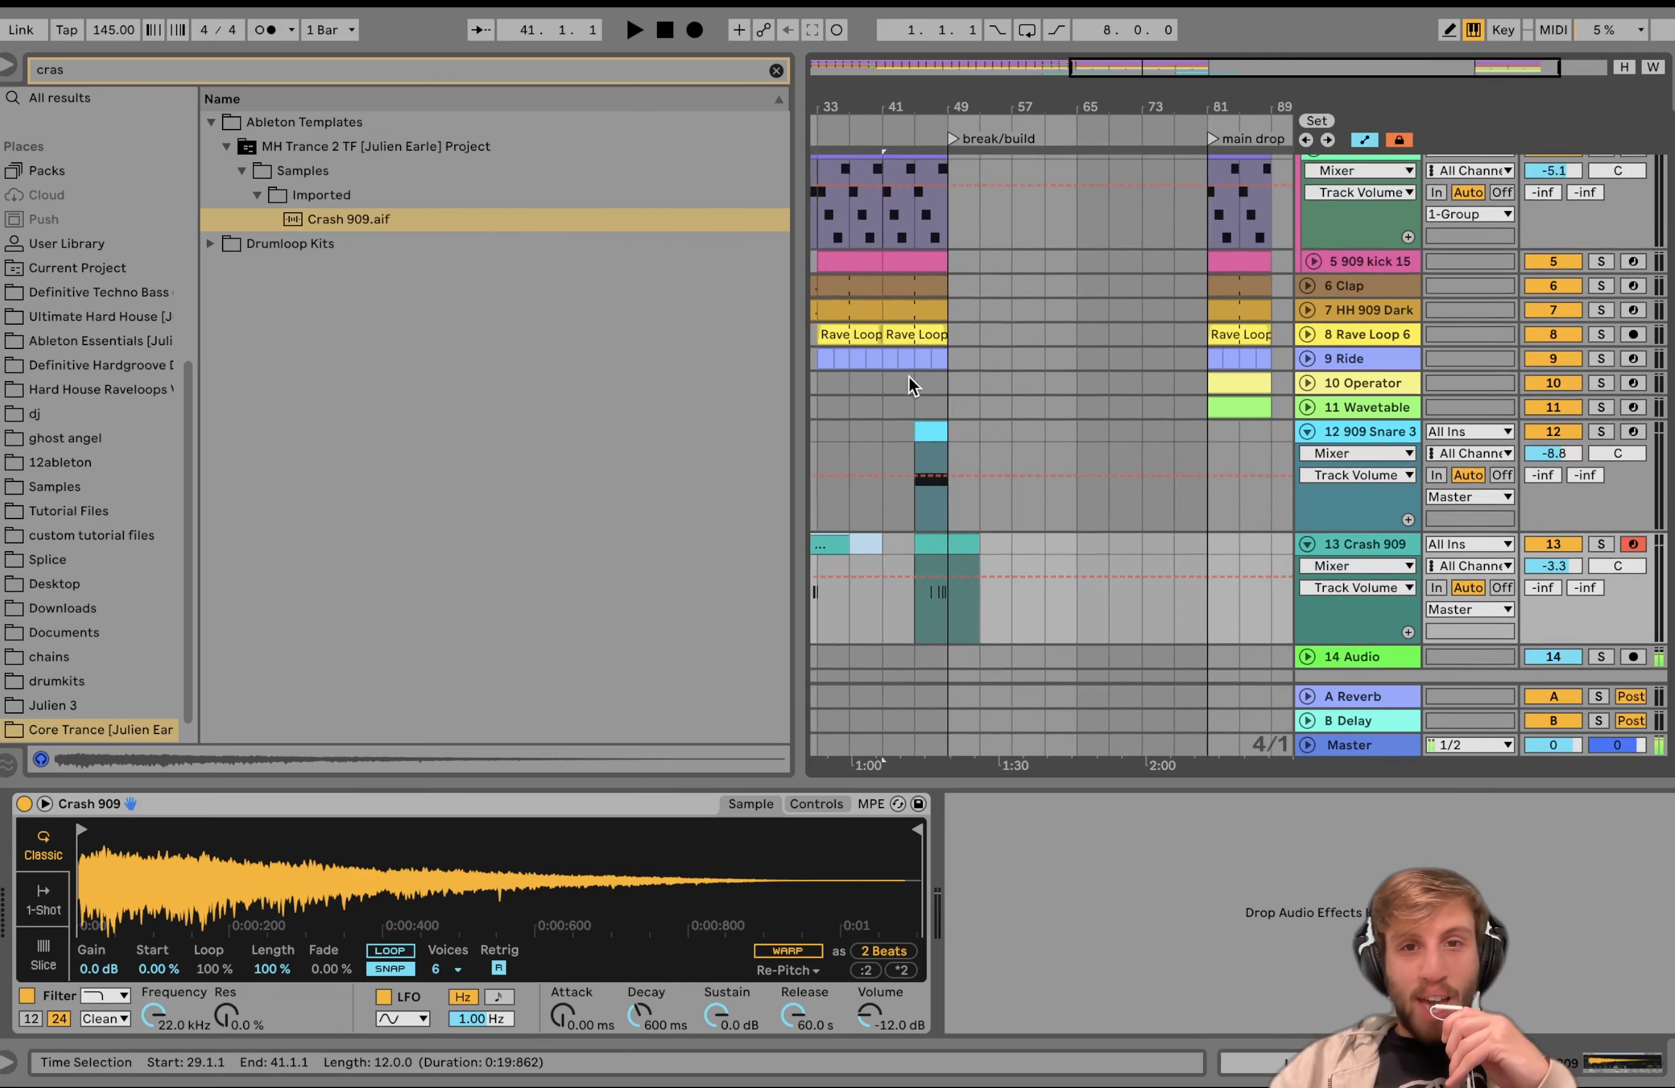
Step: Copy the main drop's eight-bar Operator and Wavetable clips on tracks 10 and 11 to bar 49 and play from there
left_click(950, 387)
scroll(949, 386, "up", 5)
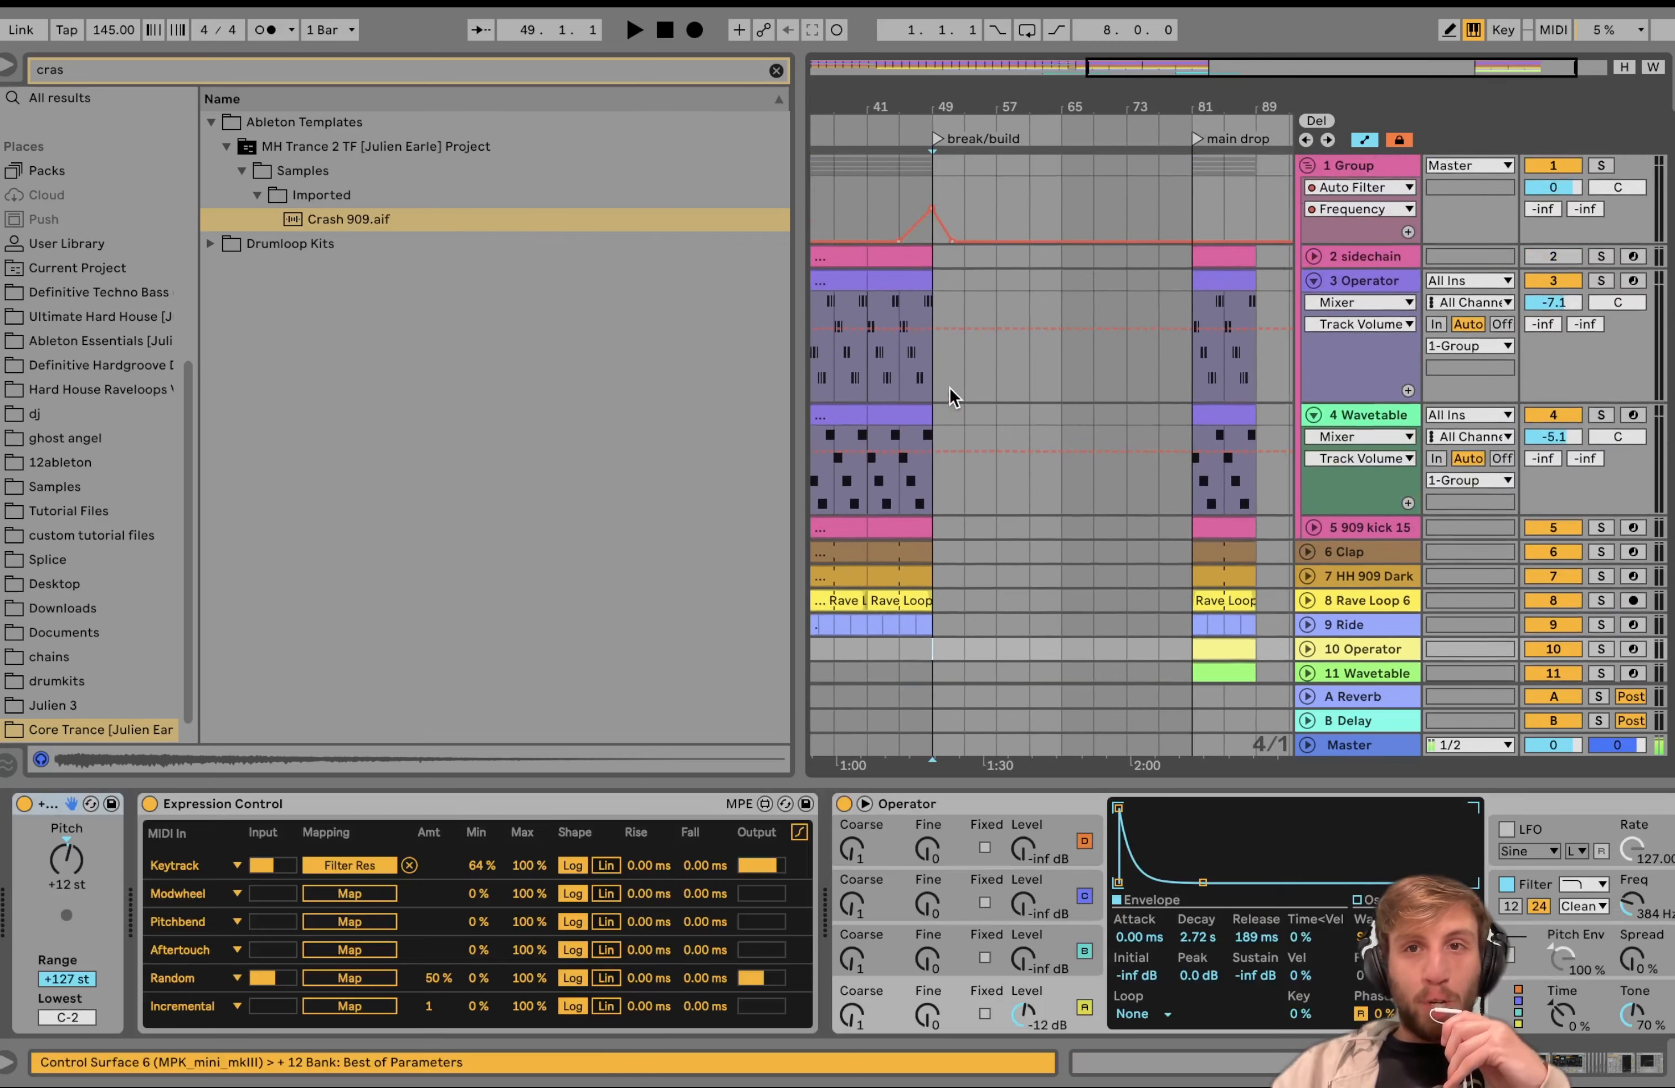
scroll(949, 387, "down", 3)
scroll(950, 388, "down", 5)
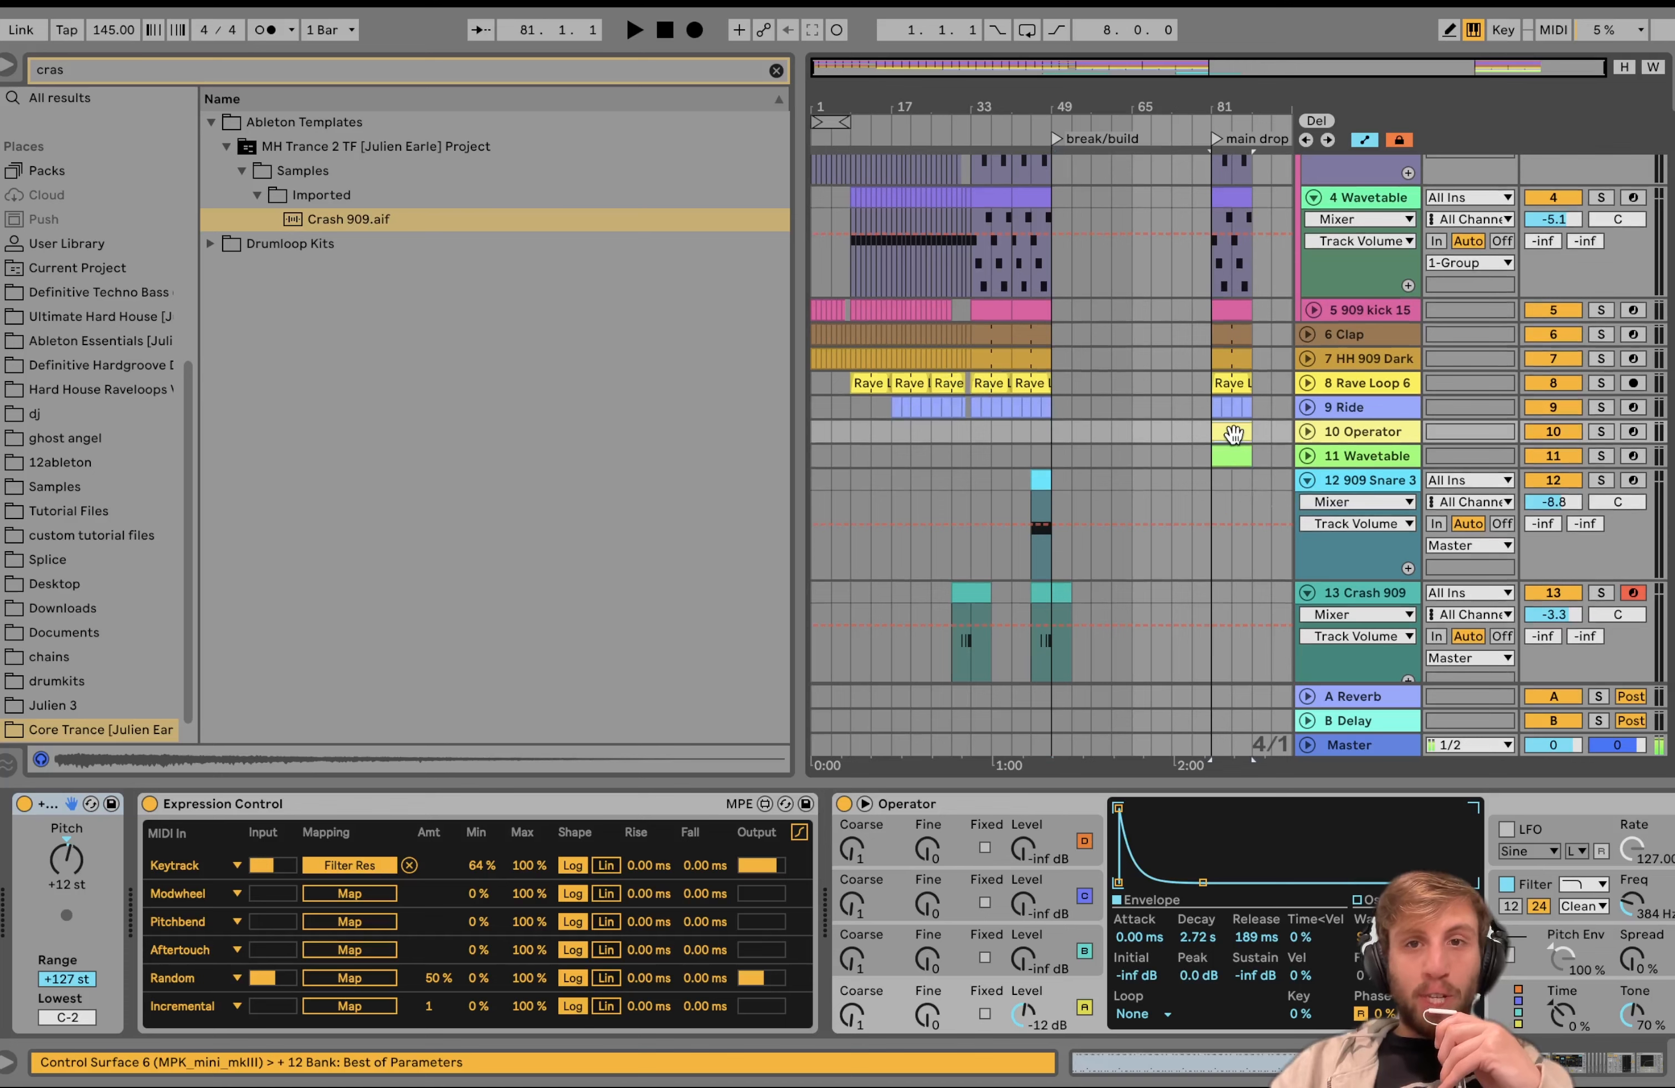
left_click(1233, 452)
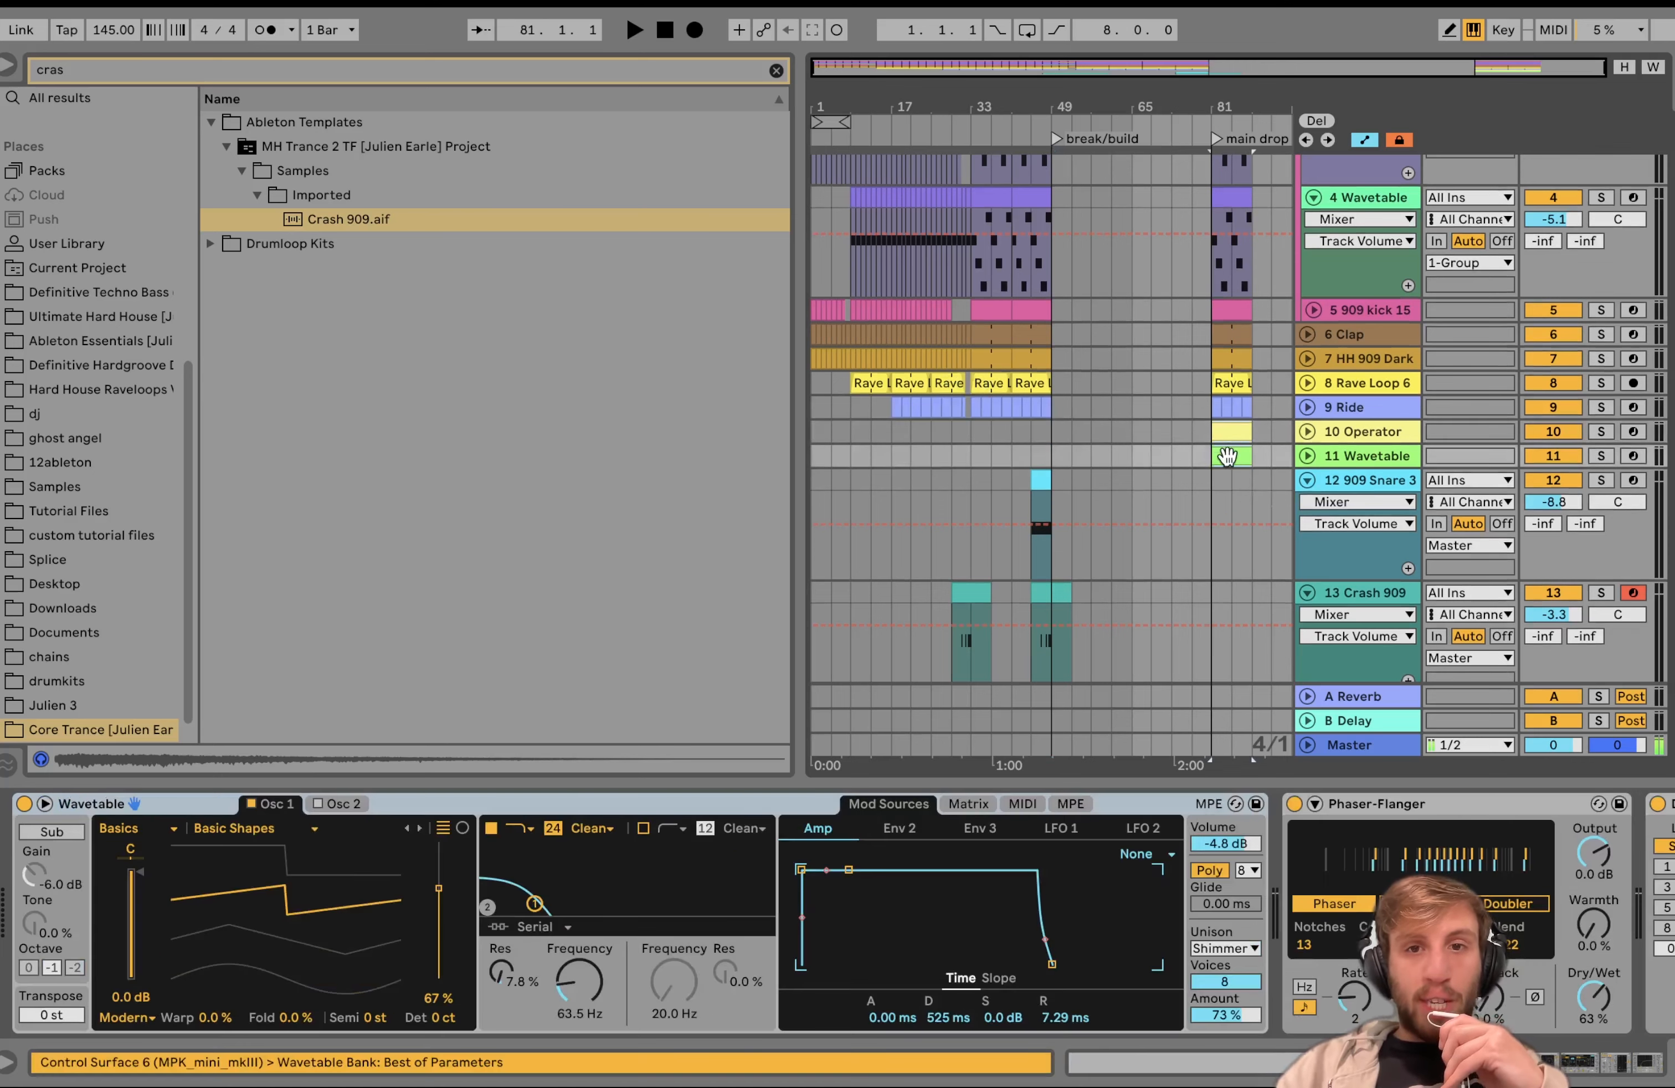
left_click(1049, 428)
key("space")
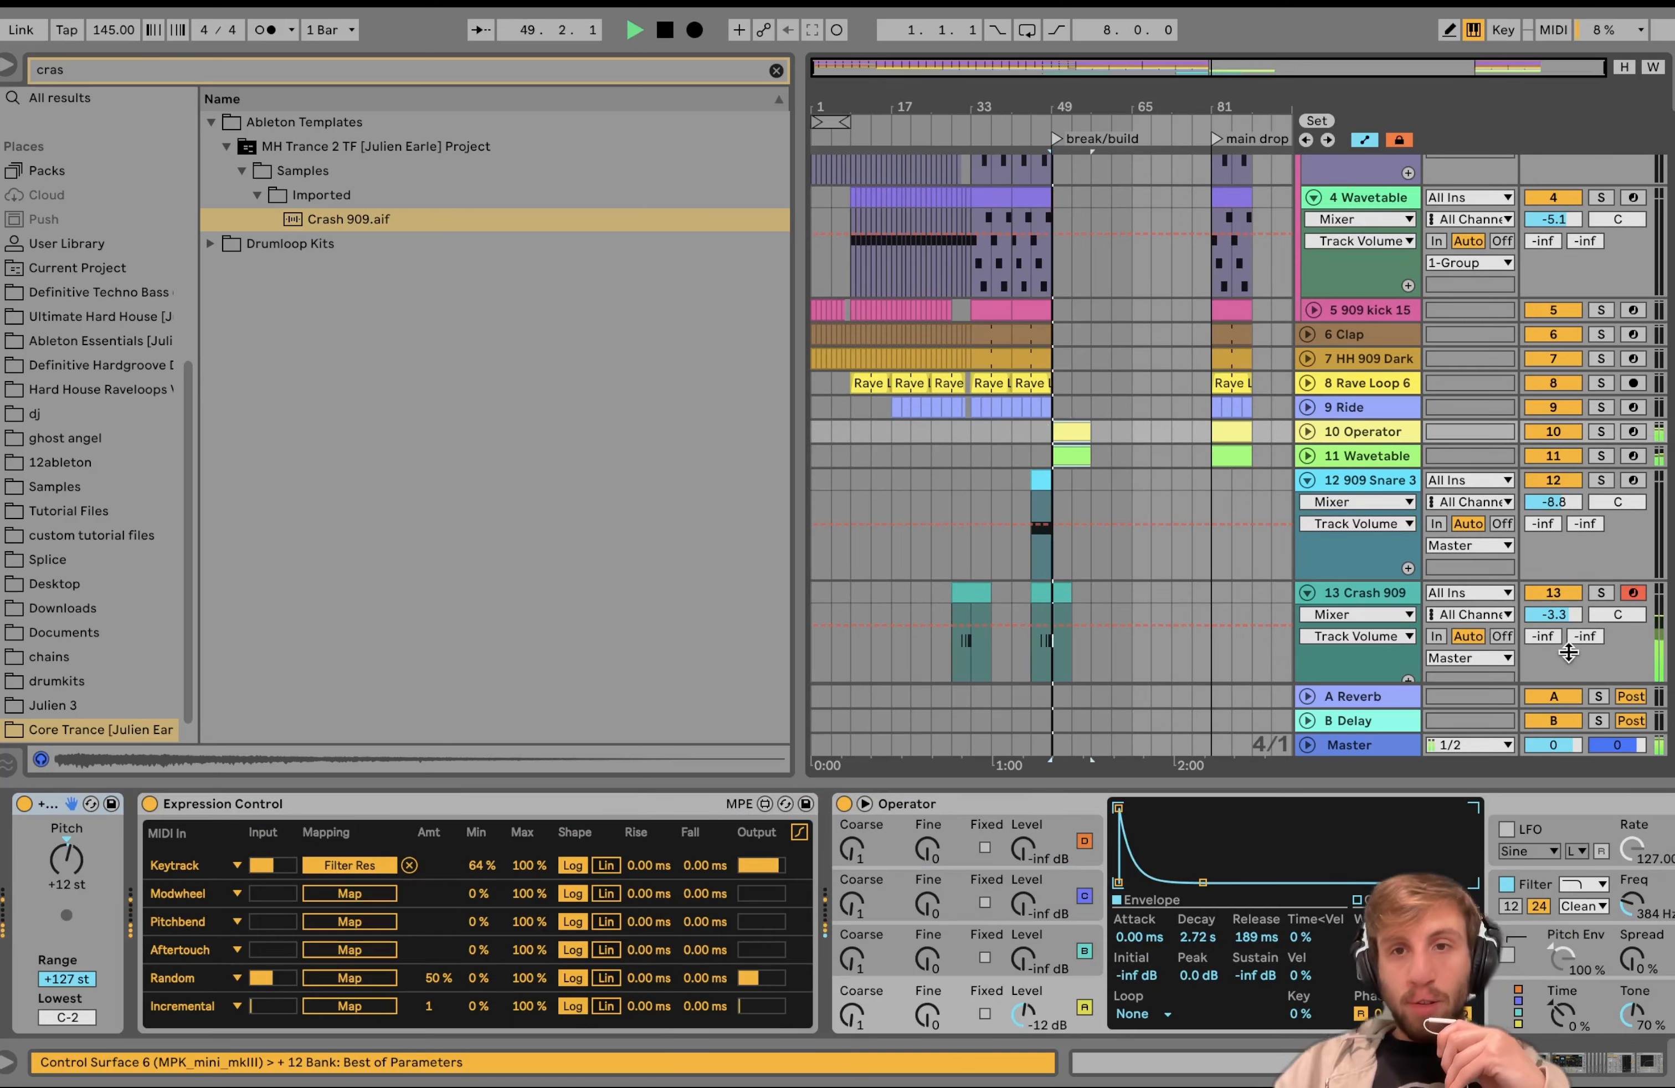
key("ctrl+t")
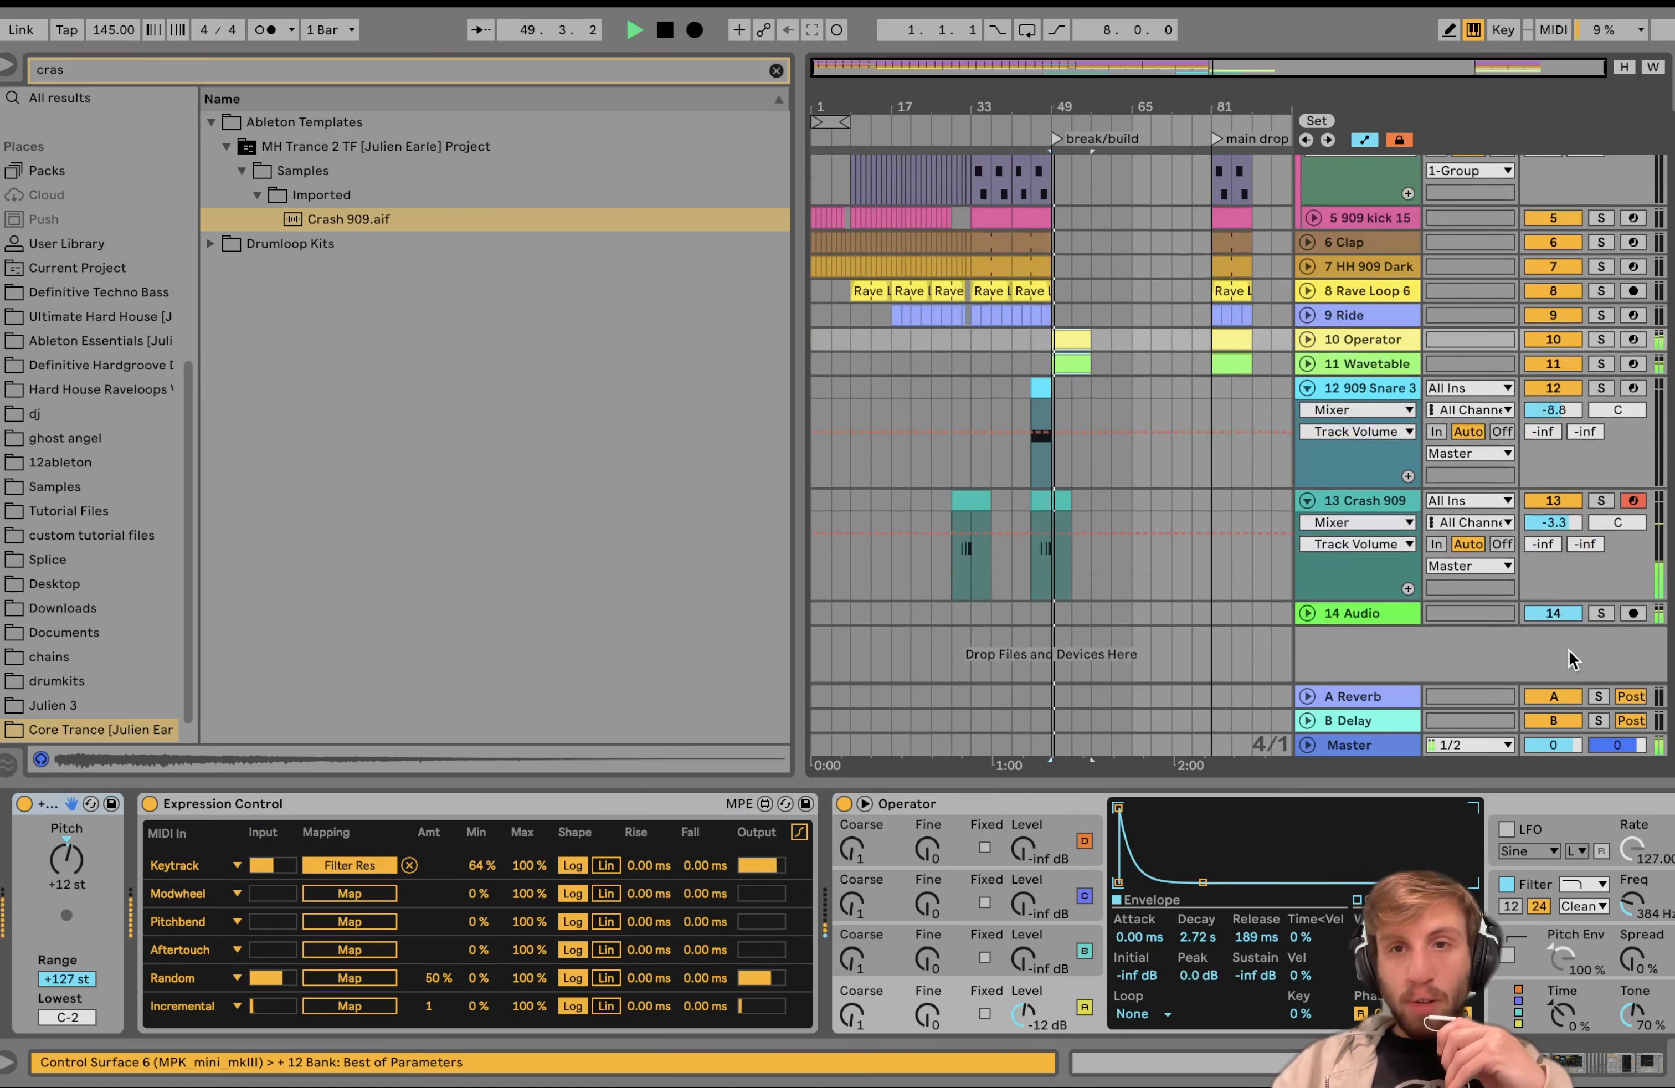
Step: Move the break's track 11 Wavetable clip to bar 57 and duplicate the track 10 Operator clip to bar 57
left_click(1071, 359)
scroll(1071, 359, "up", 2)
scroll(1072, 378, "up", 5)
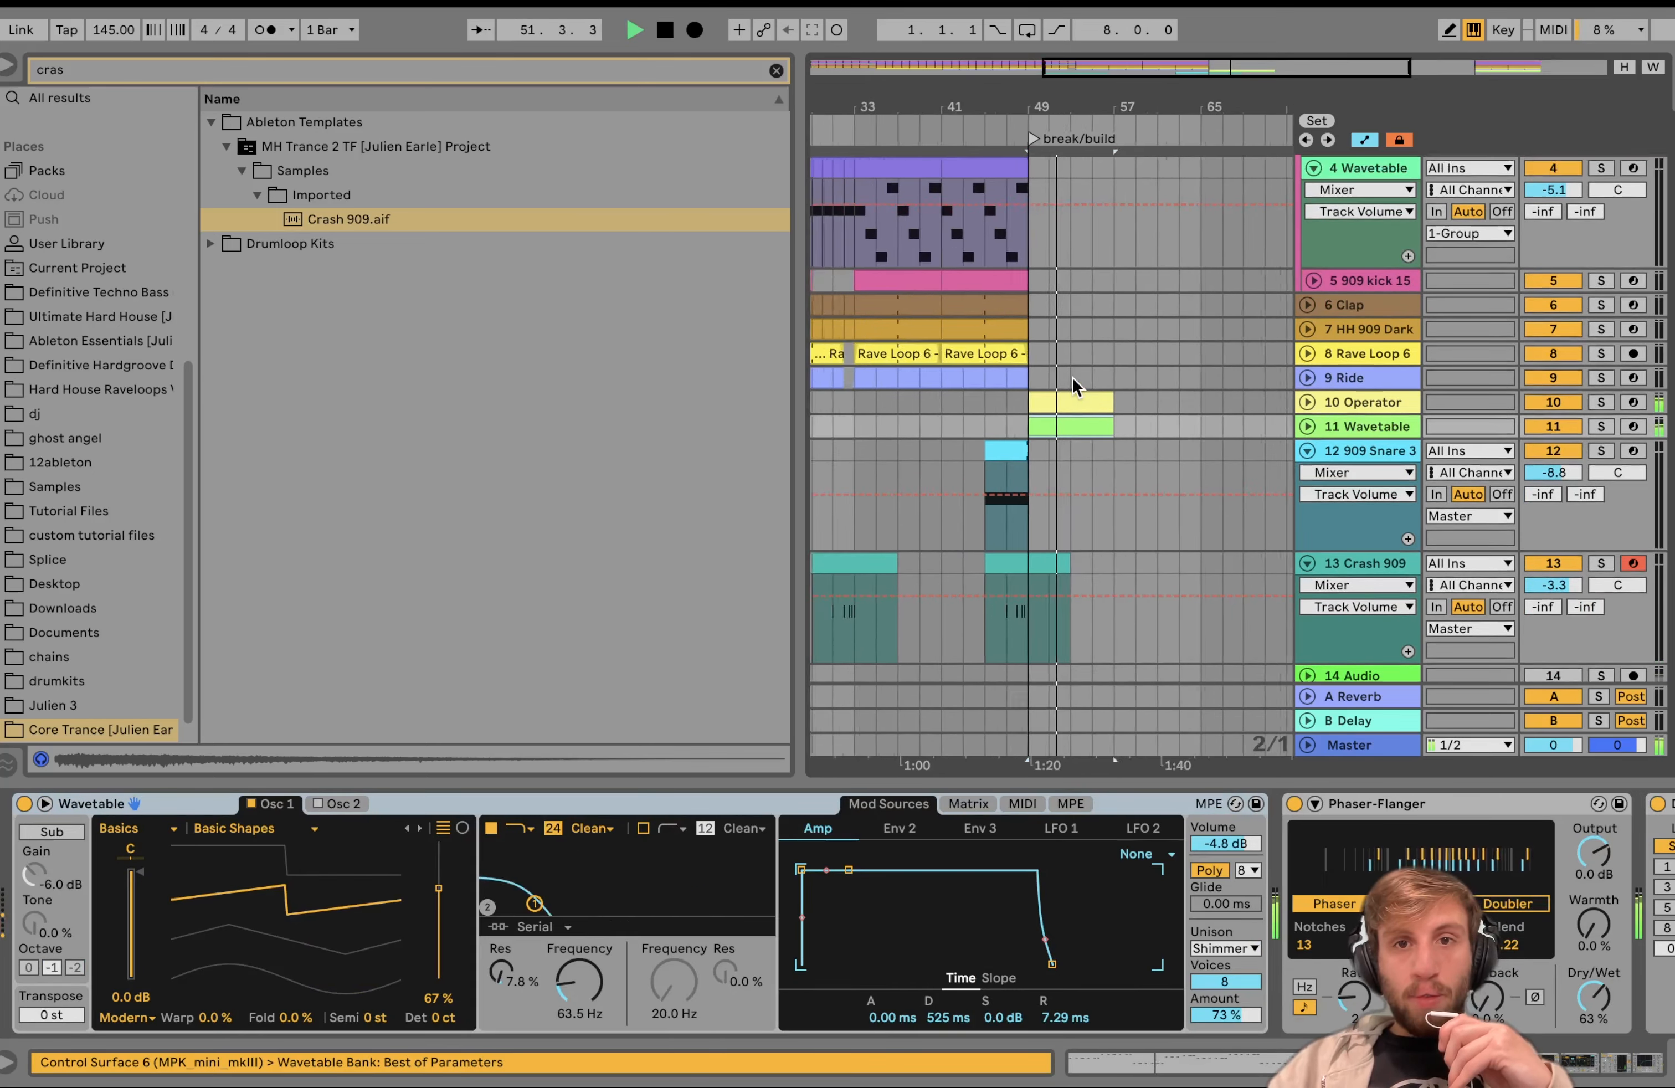
scroll(1072, 379, "right", 2)
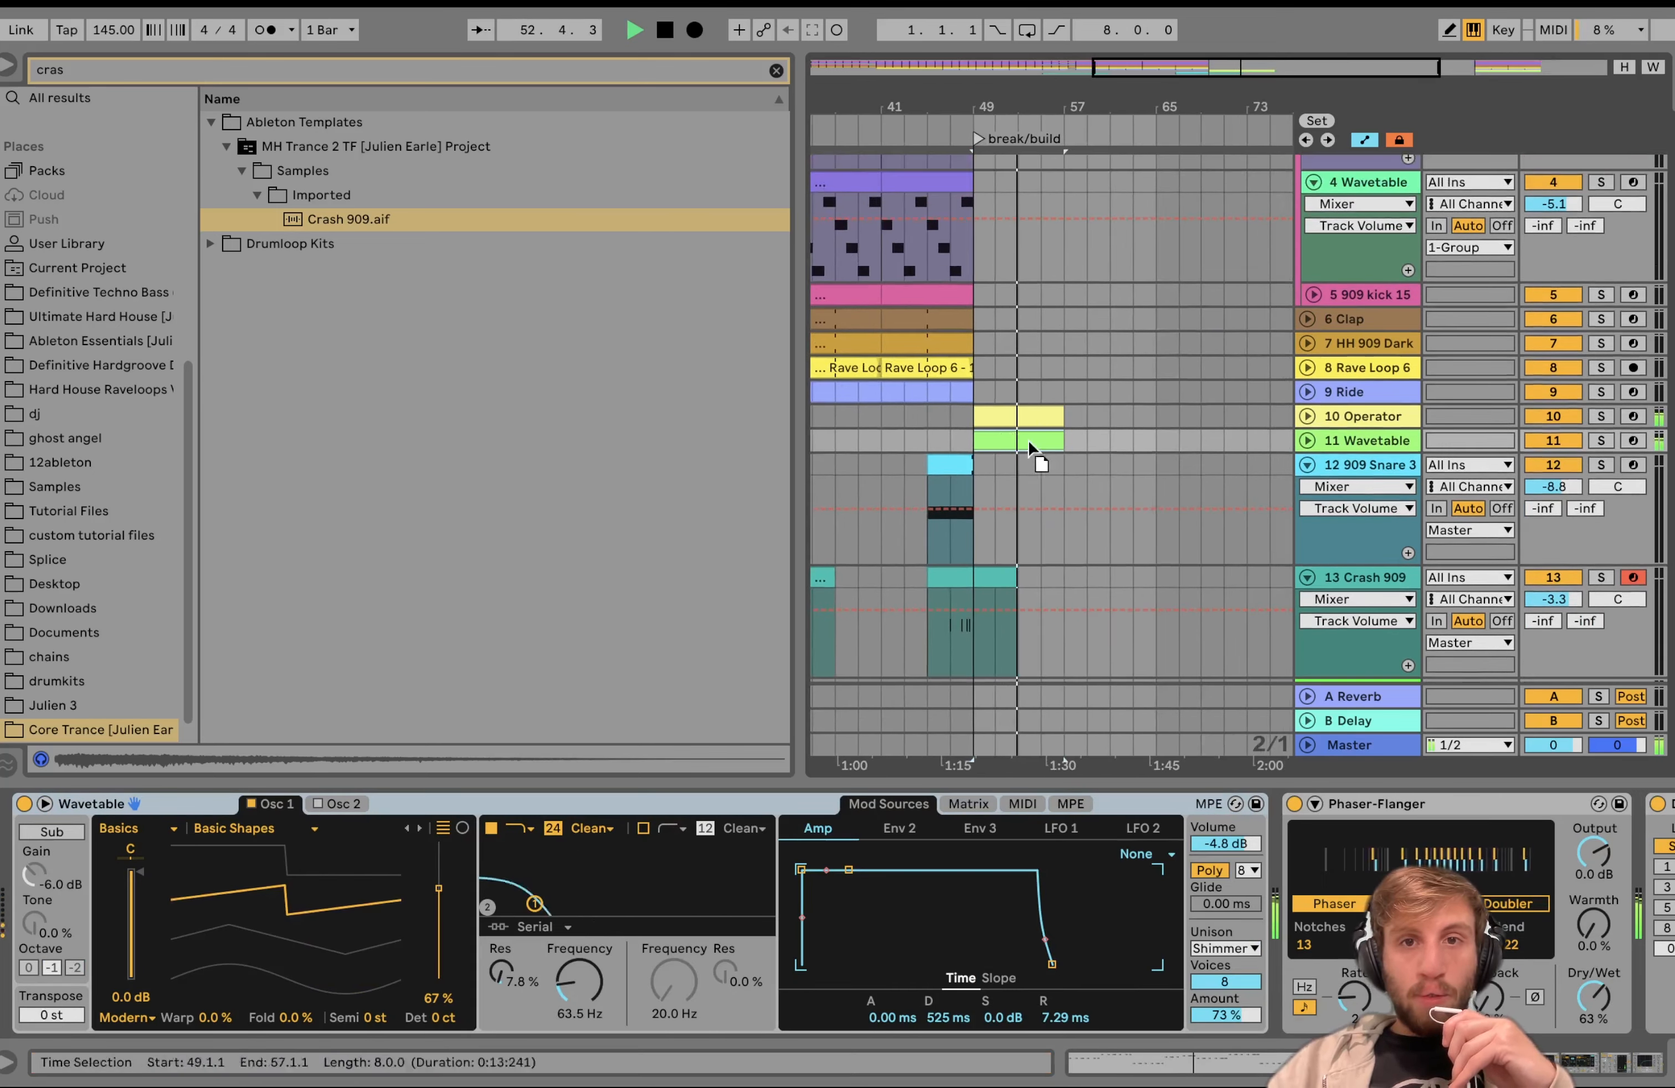
left_click_drag(1036, 444, 1121, 457)
left_click(1025, 417)
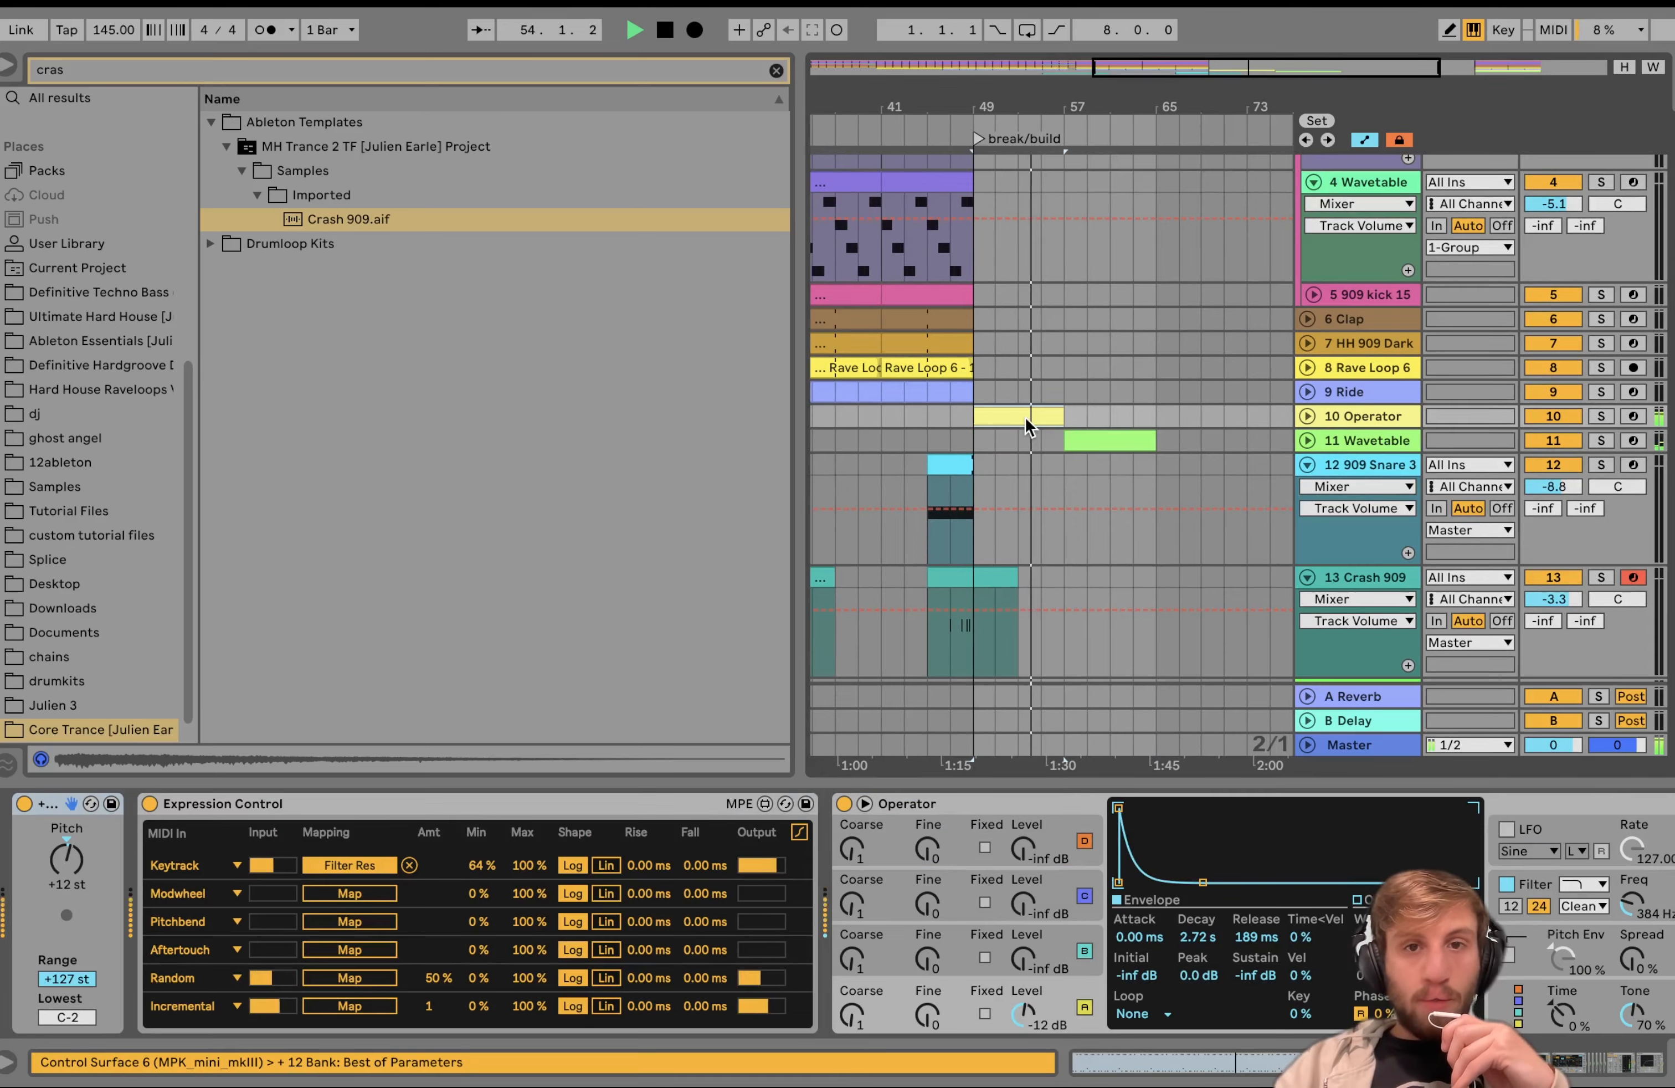
key("ctrl+d")
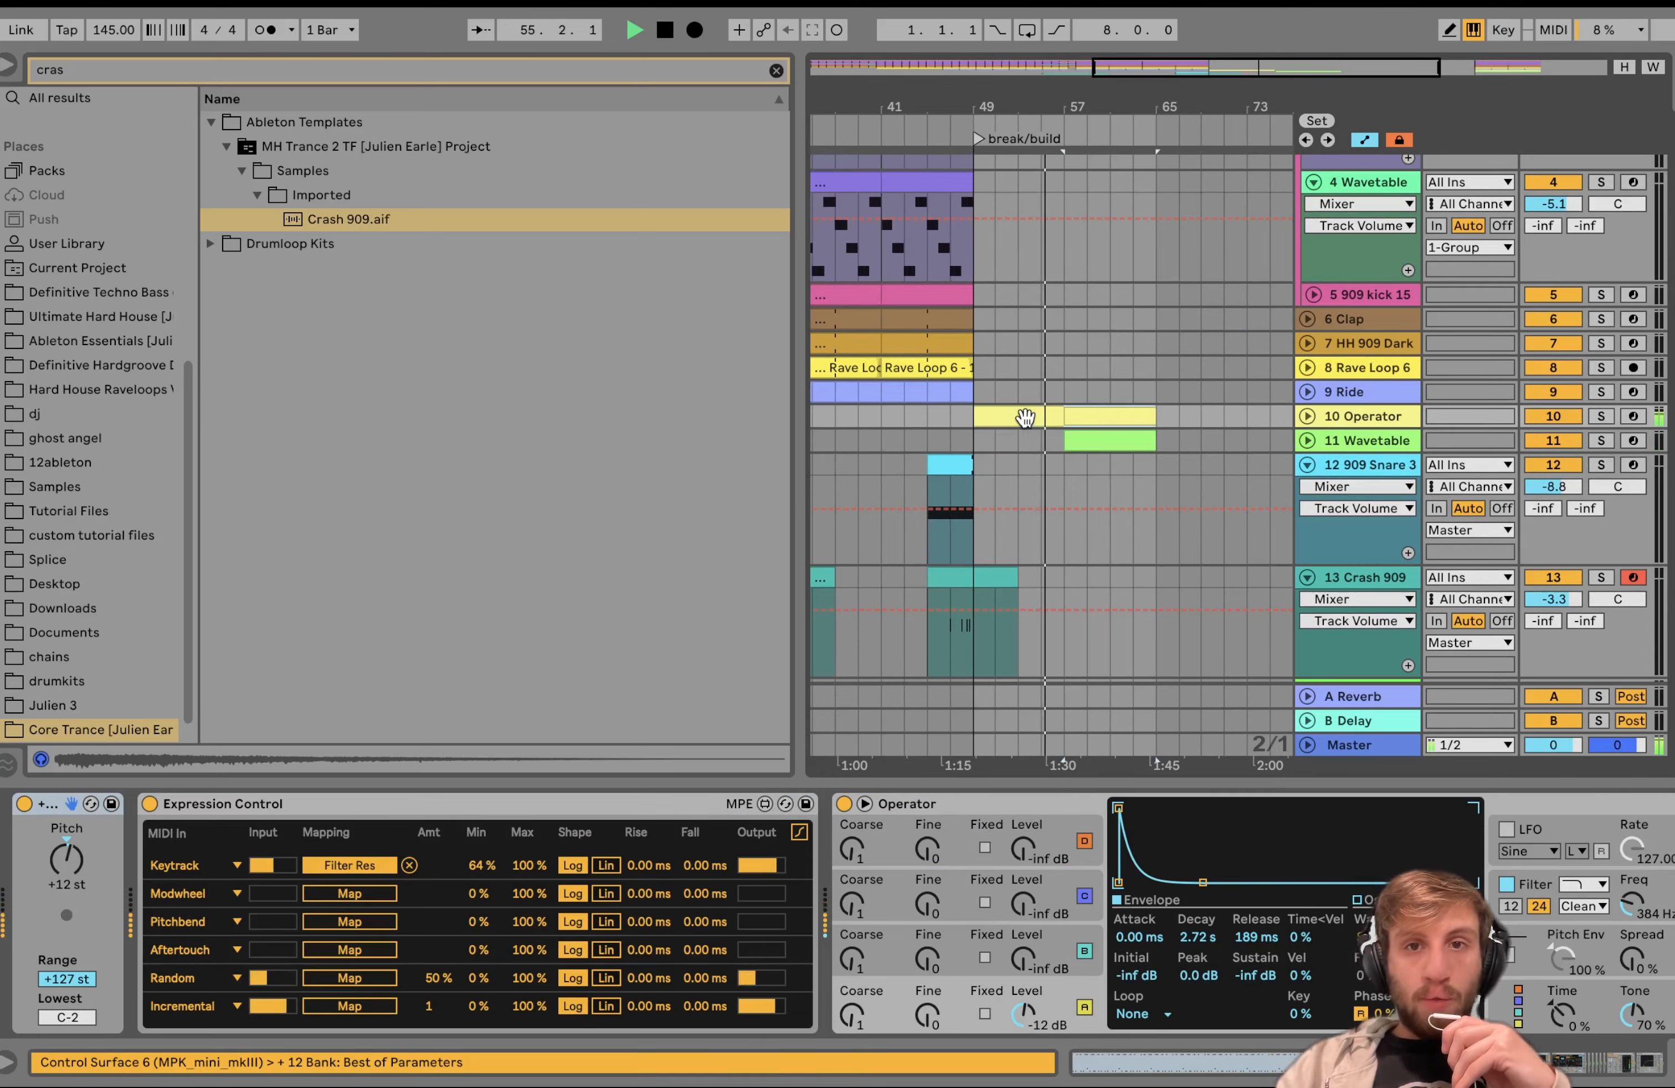
Step: Duplicate the Operator and Wavetable clips at bar 57 together to bar 65, and stop playback
left_click(1113, 442)
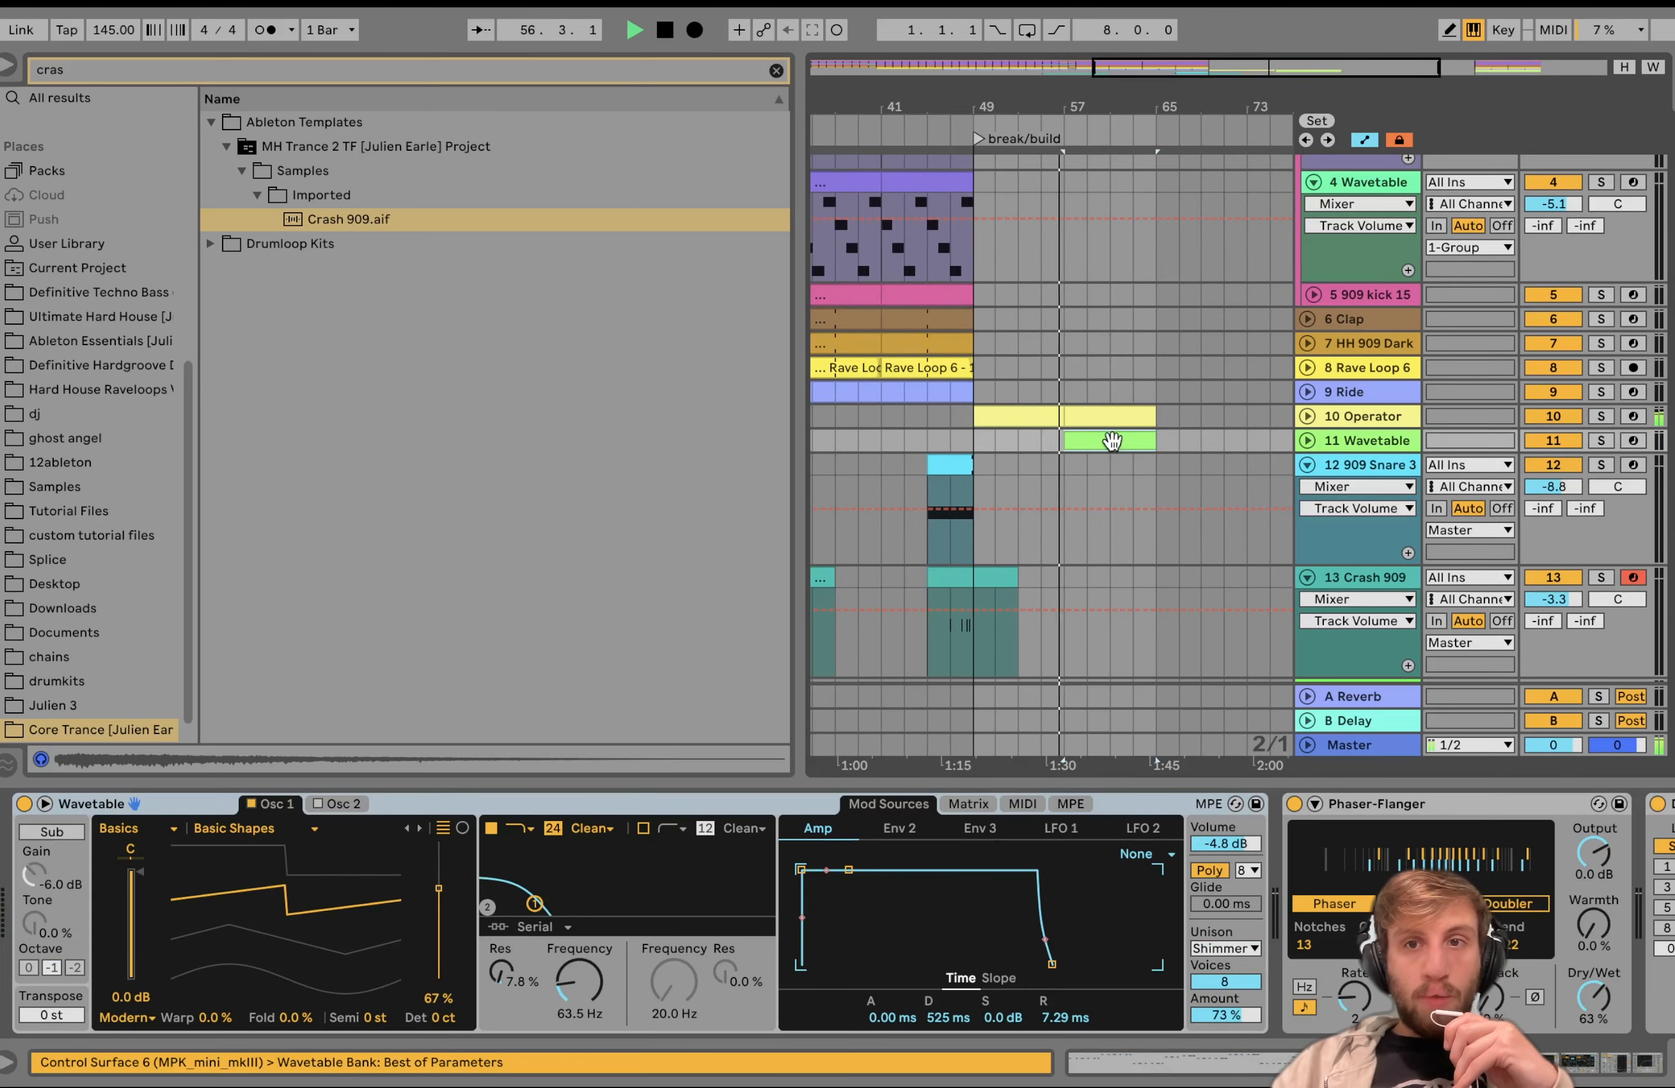
scroll(1039, 422, "right", 5)
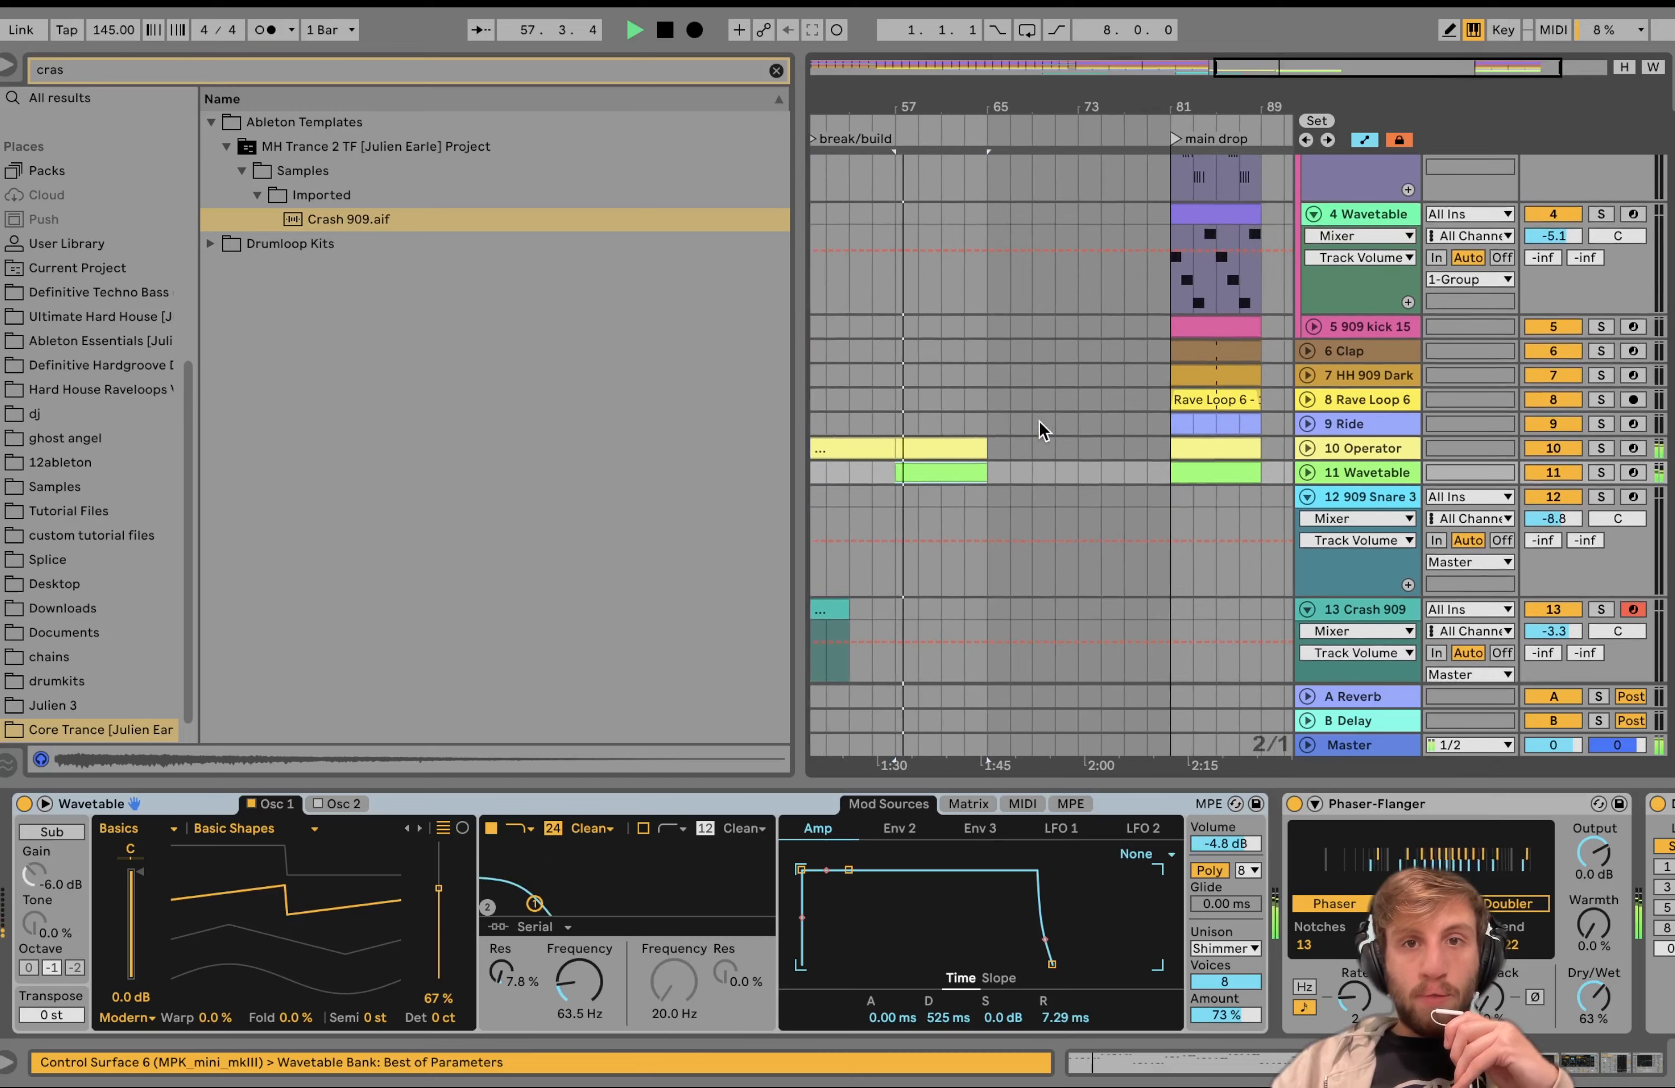
left_click(973, 427)
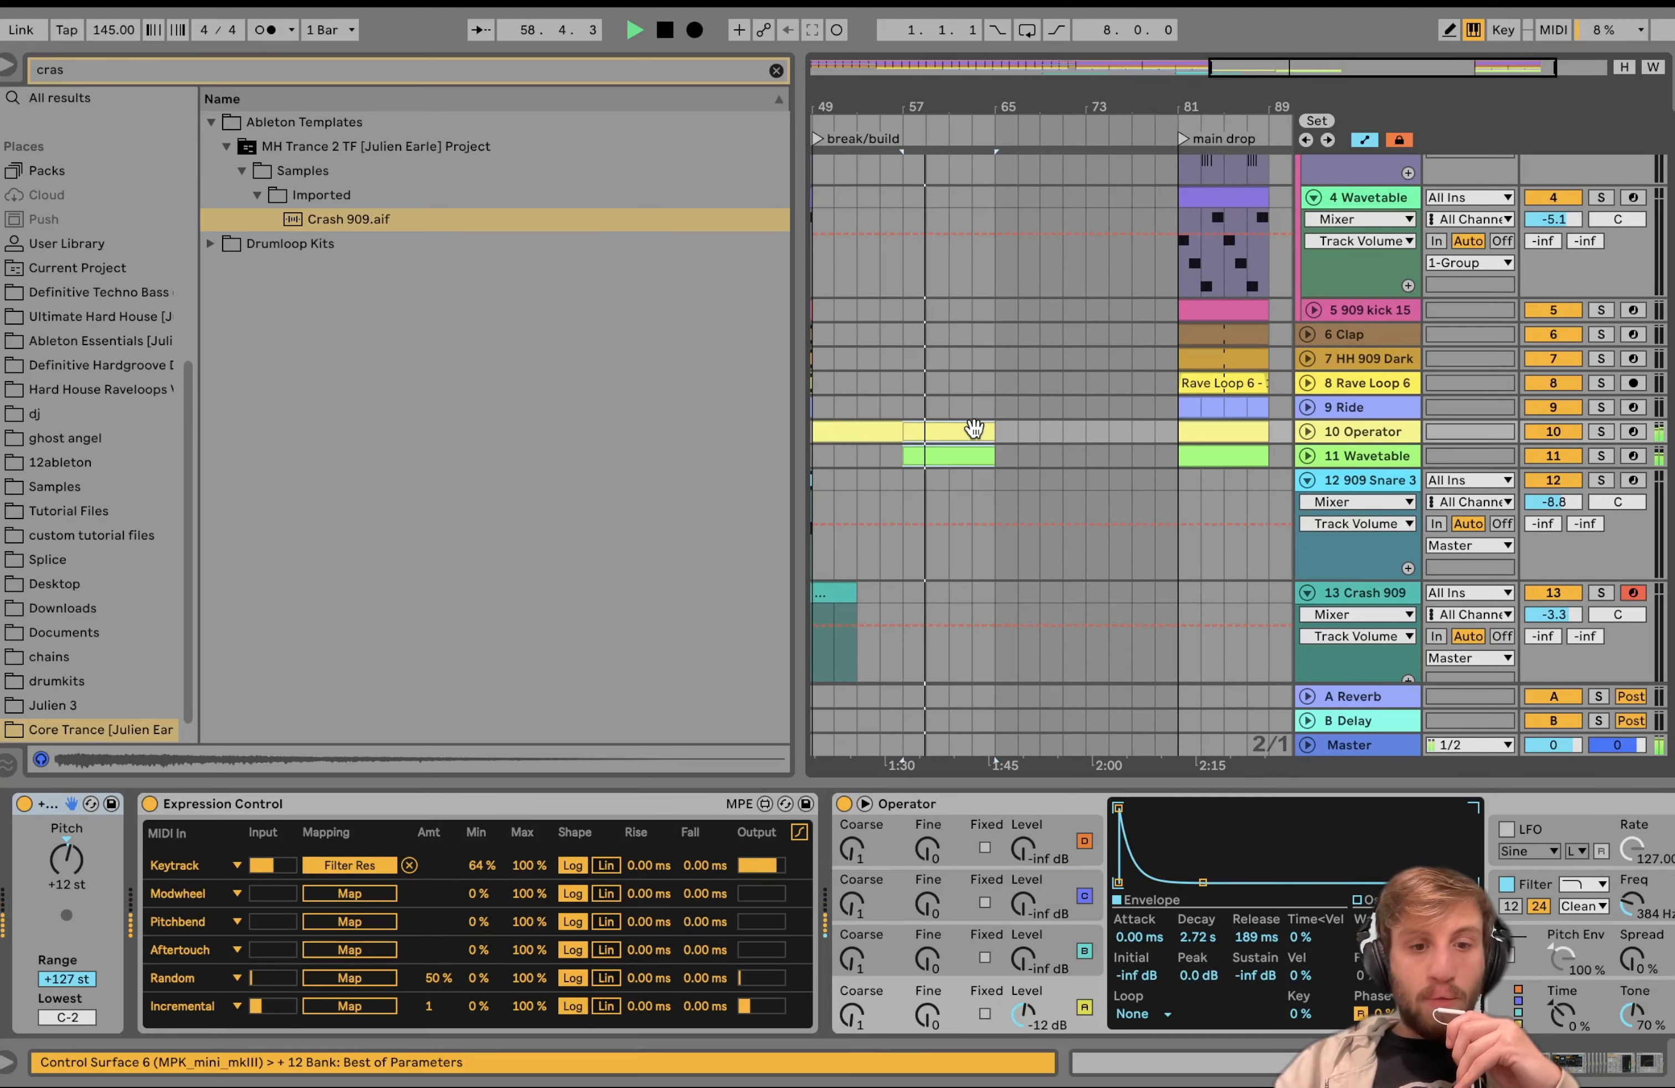
key("ctrl+d")
key("ctrl+t")
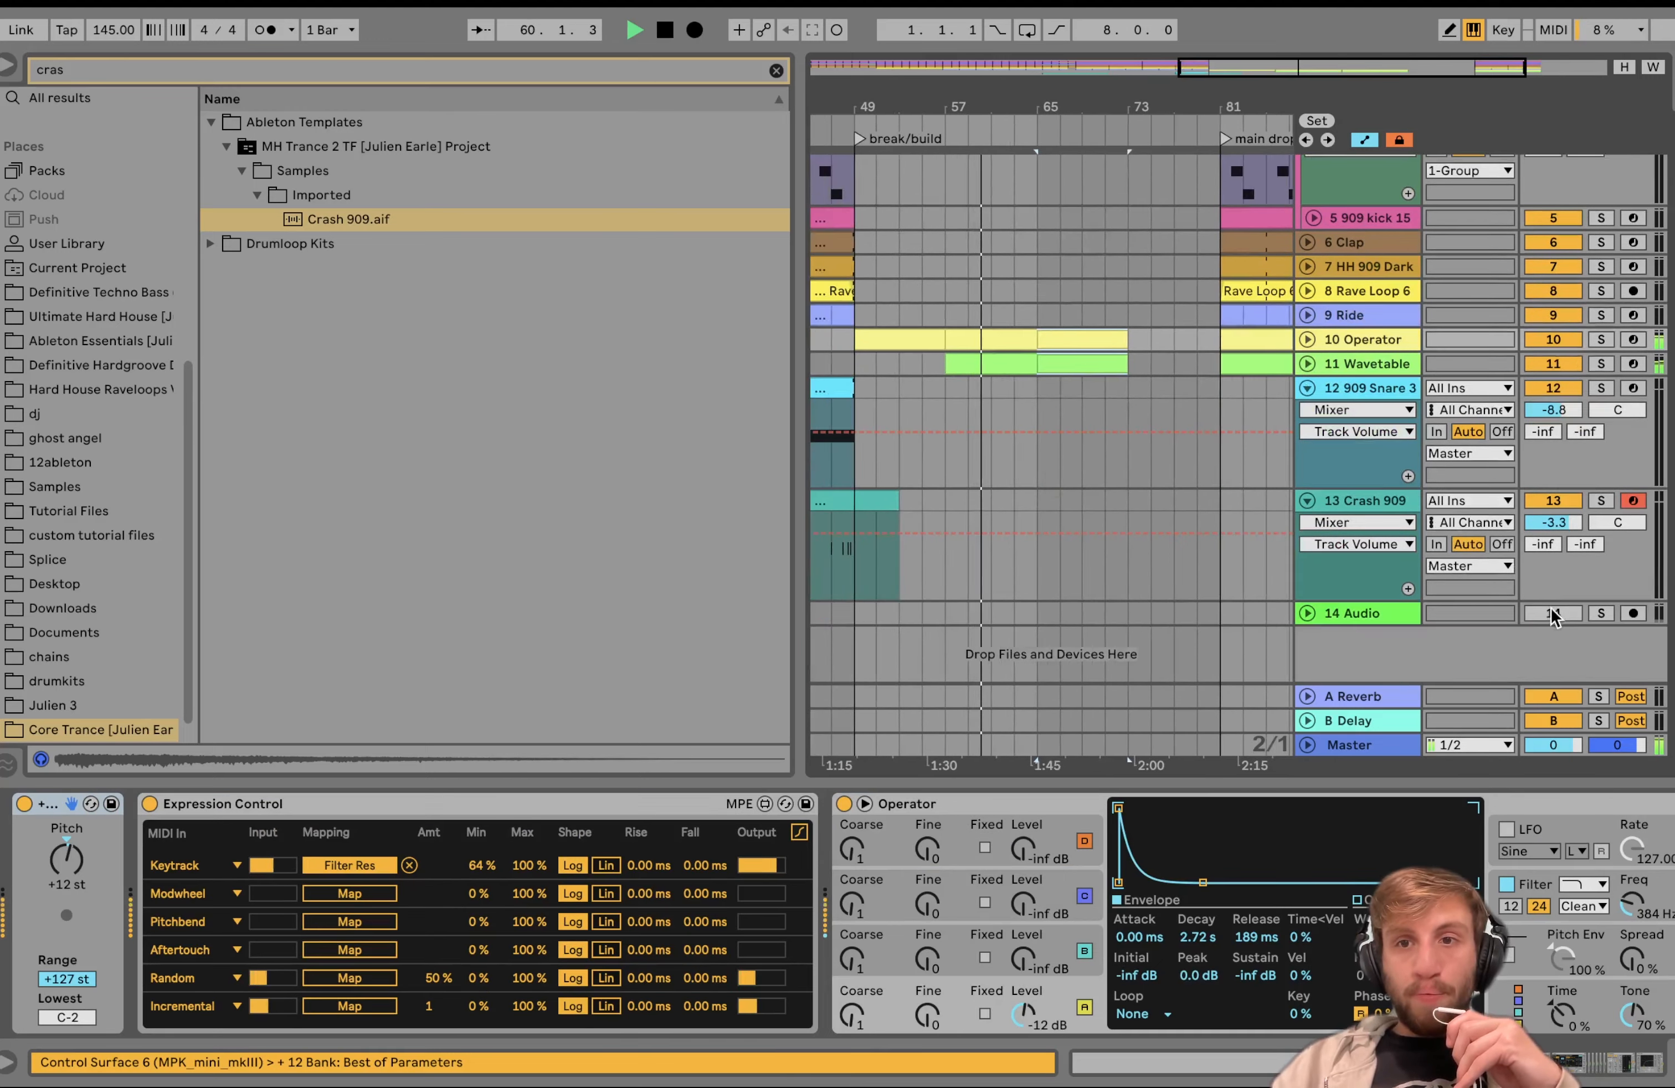
key("space")
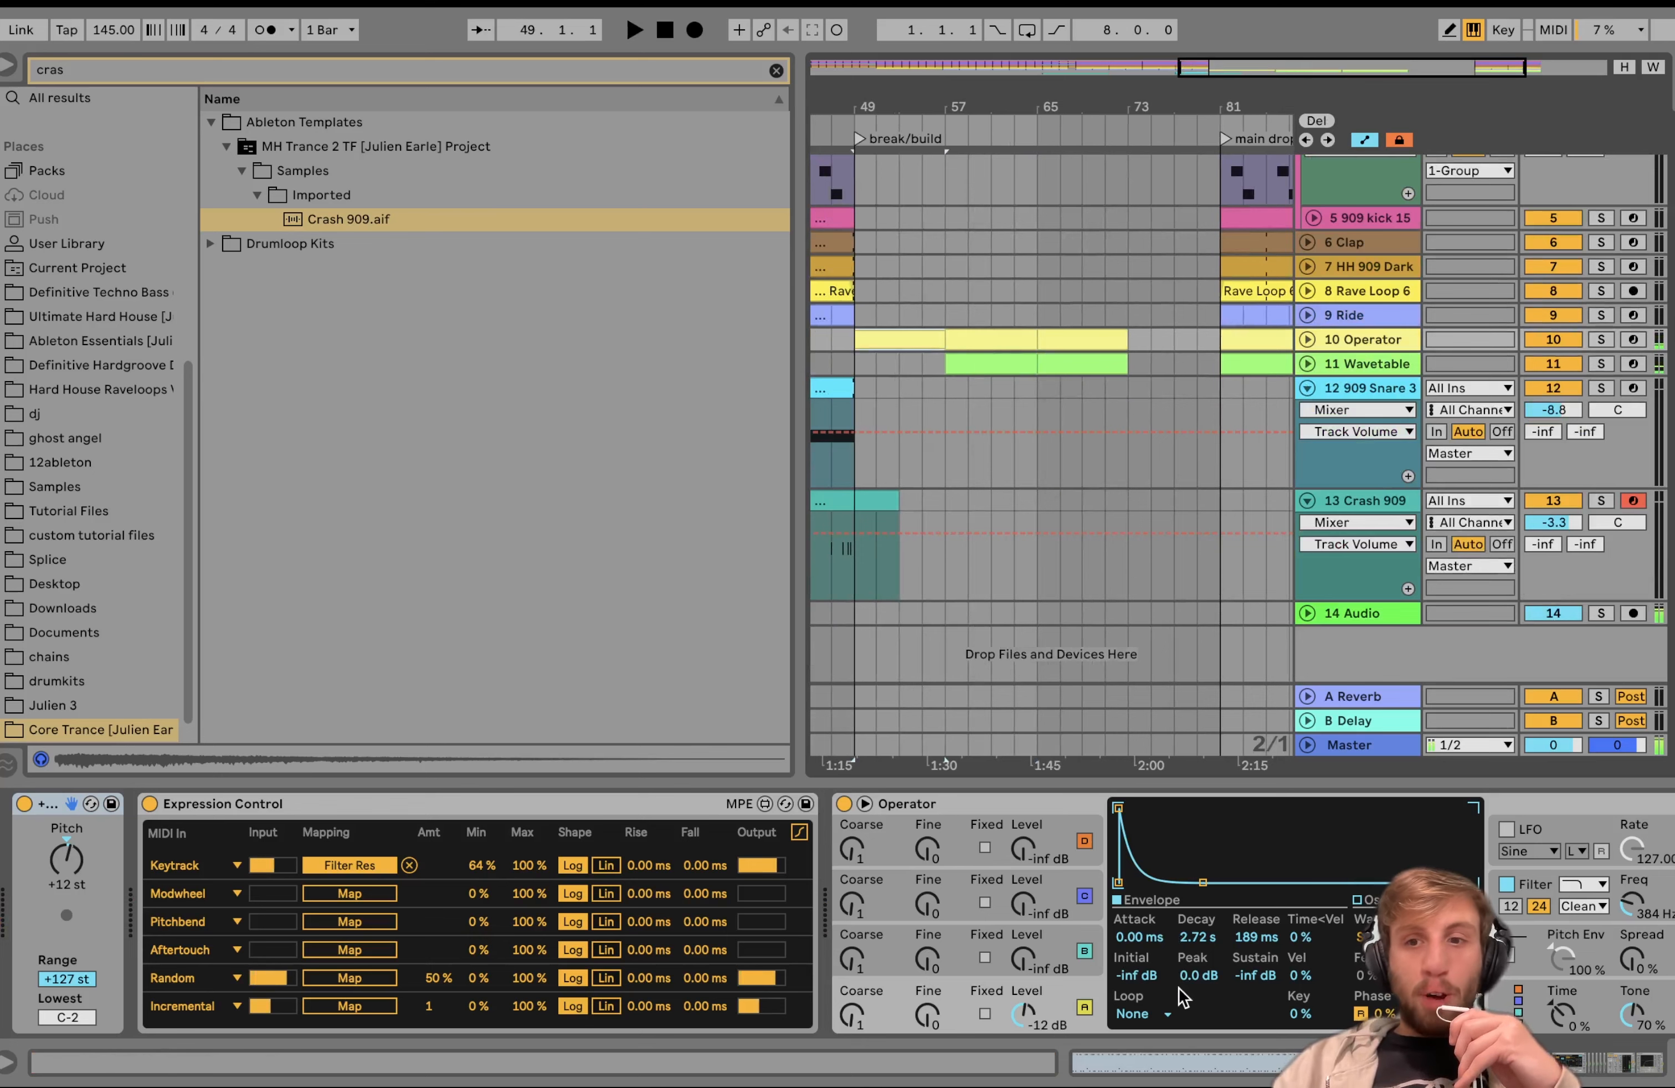
Step: Automate track 10 Operator's filter frequency to rise from about 48.5 Hz at bar 49 to 384 Hz at bar 57, and play it
scroll(1185, 998, "right", 3)
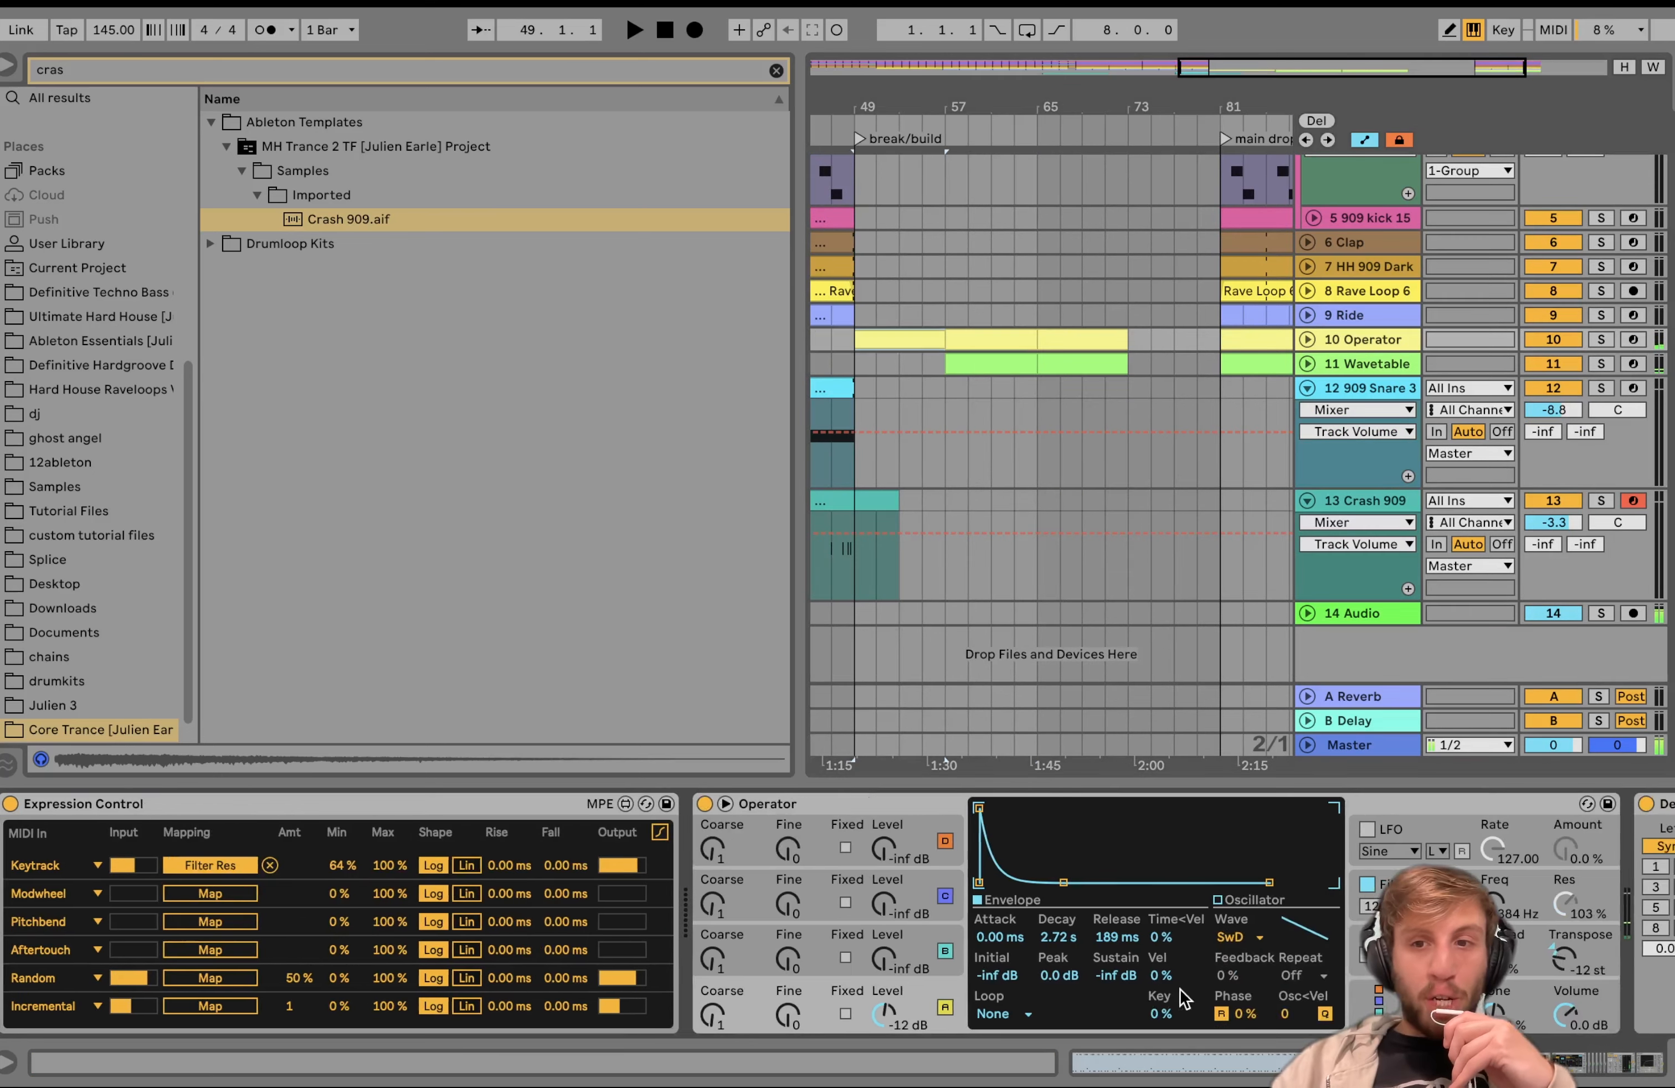
right_click(1506, 897)
left_click(1541, 952)
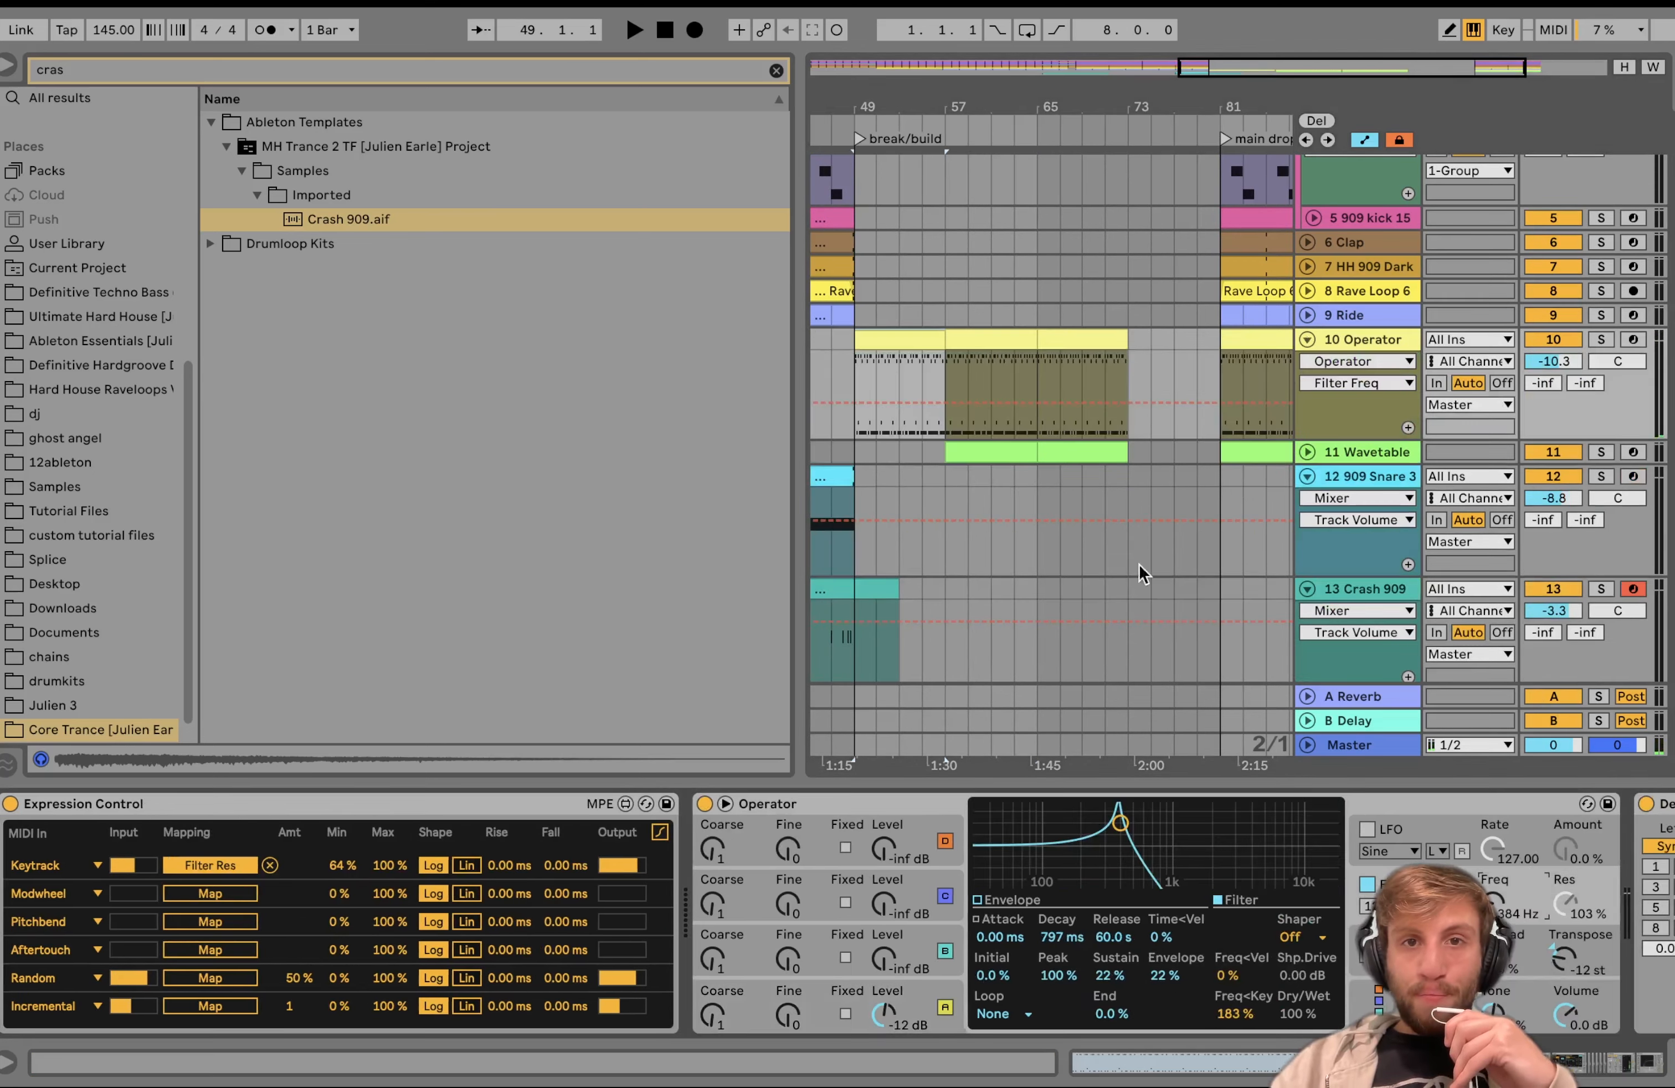
left_click(945, 402)
left_click_drag(853, 401, 853, 429)
key("space")
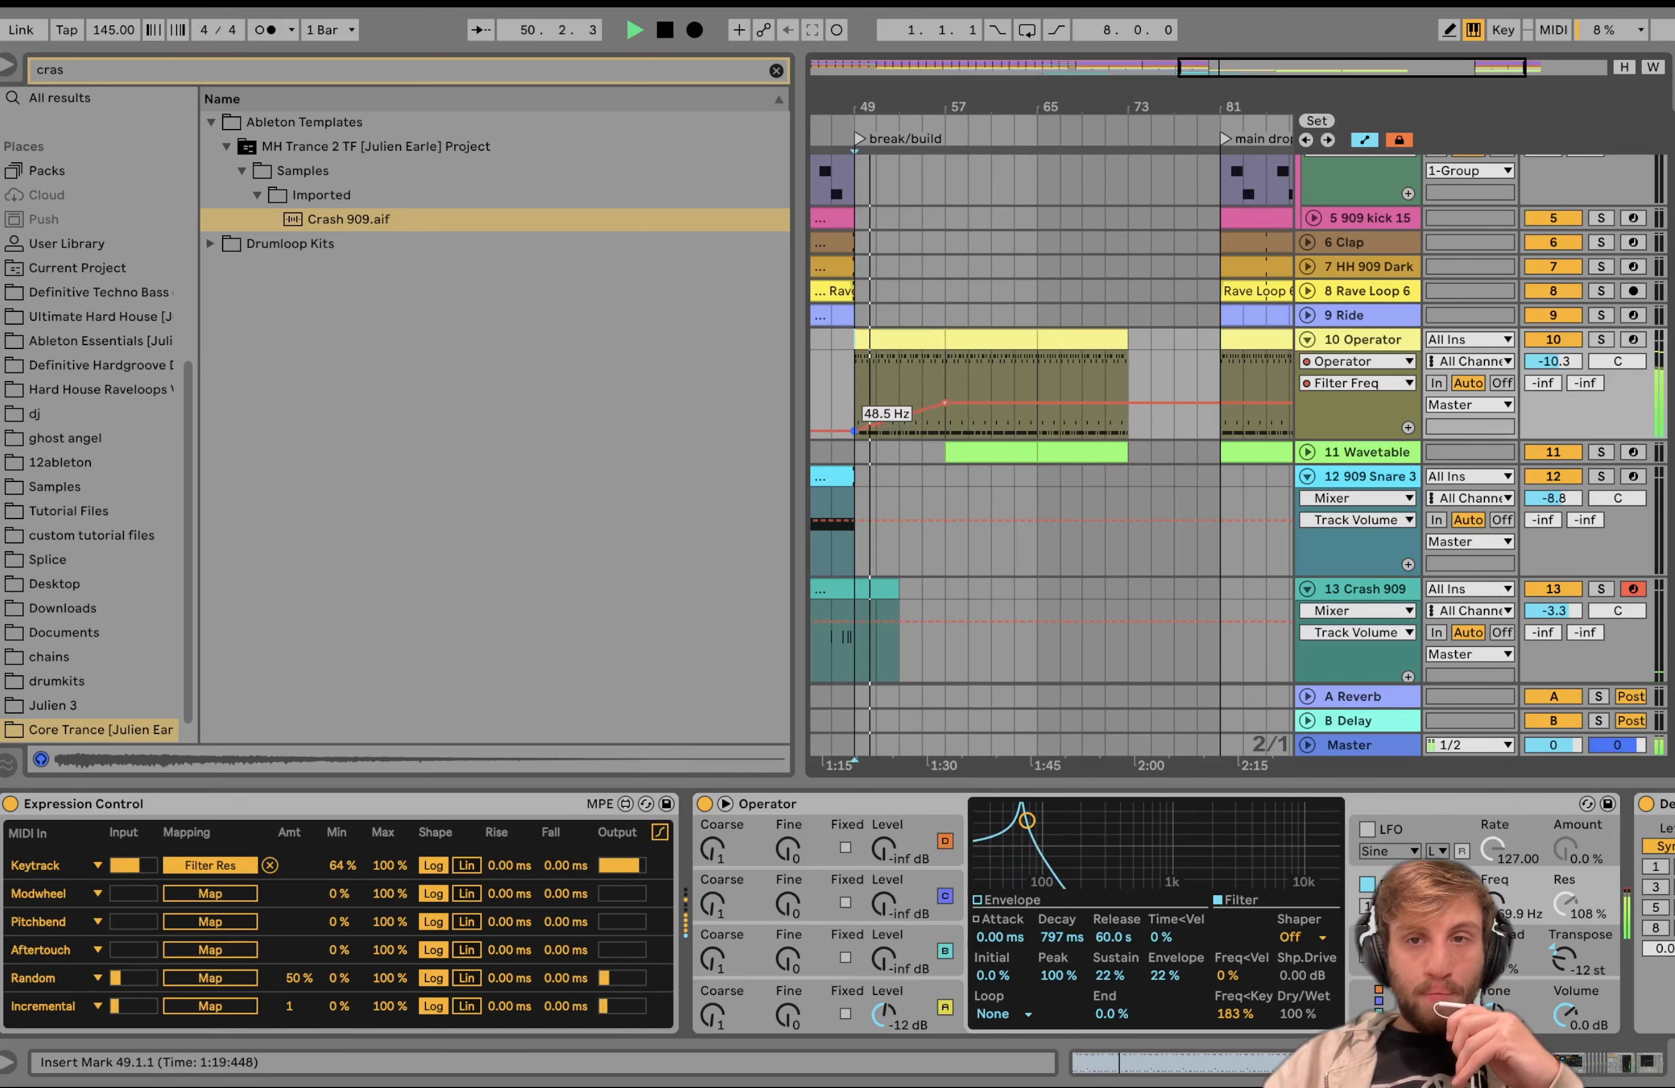
scroll(1264, 512, "down", 3)
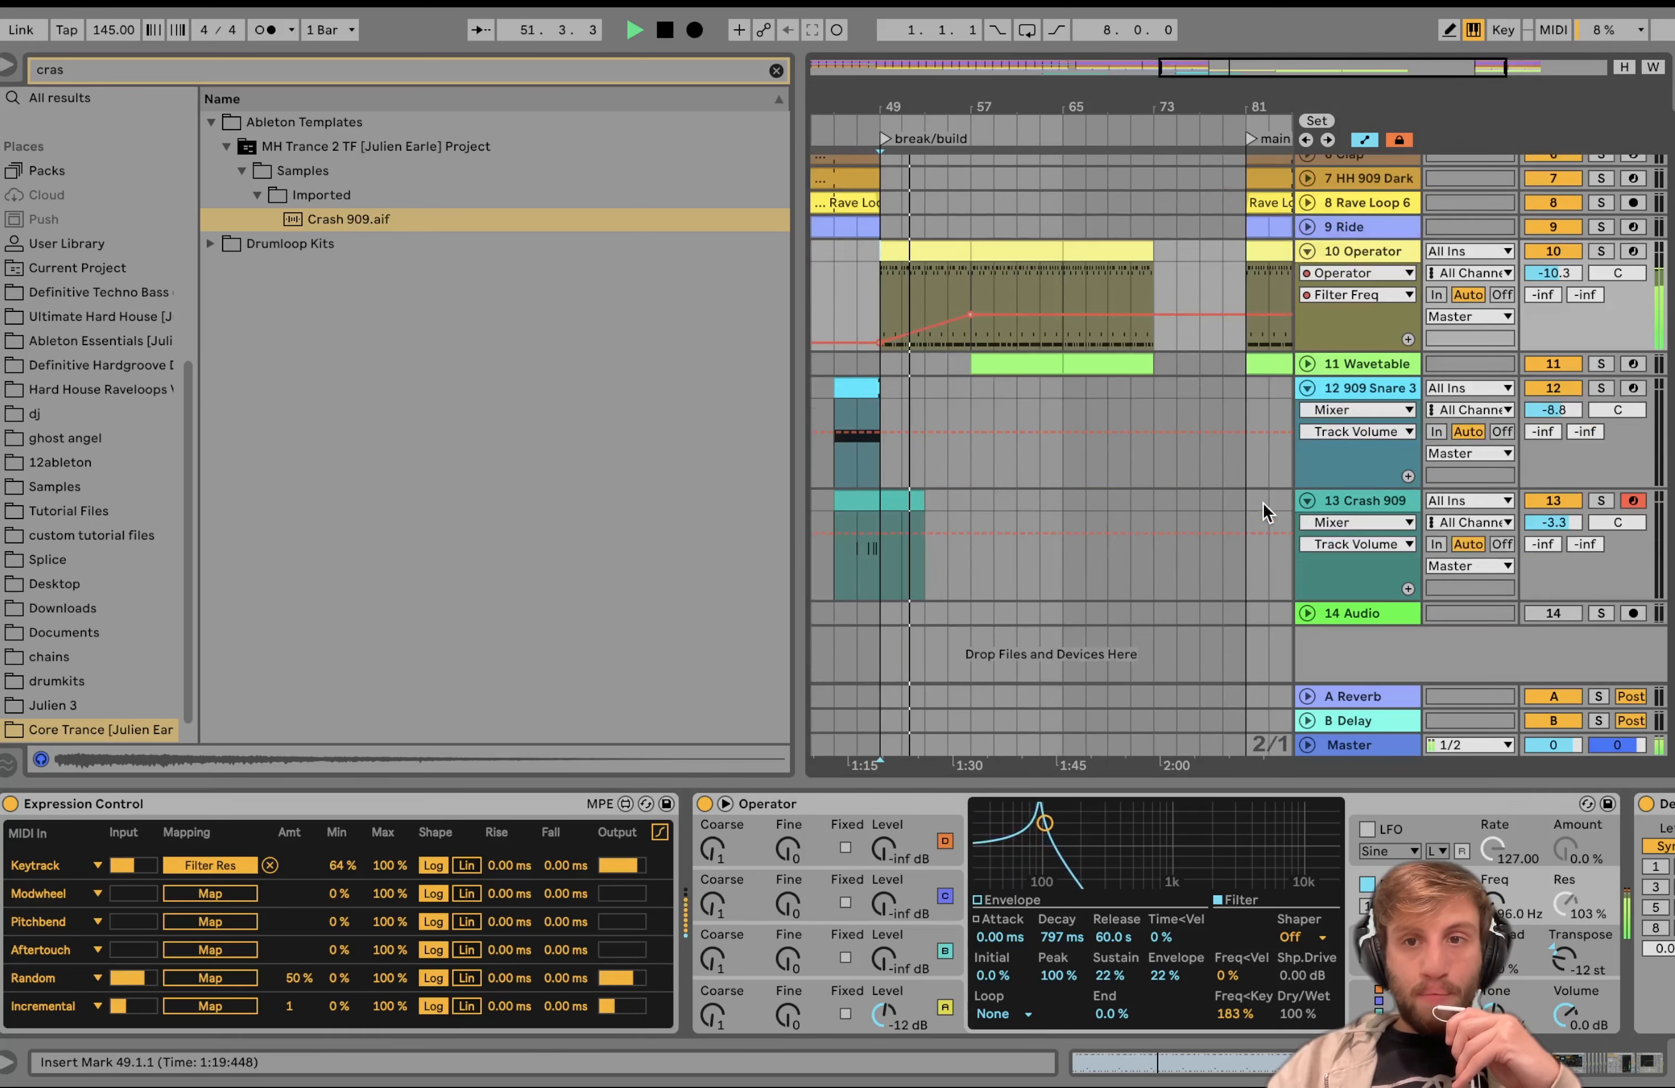
left_click(1544, 619)
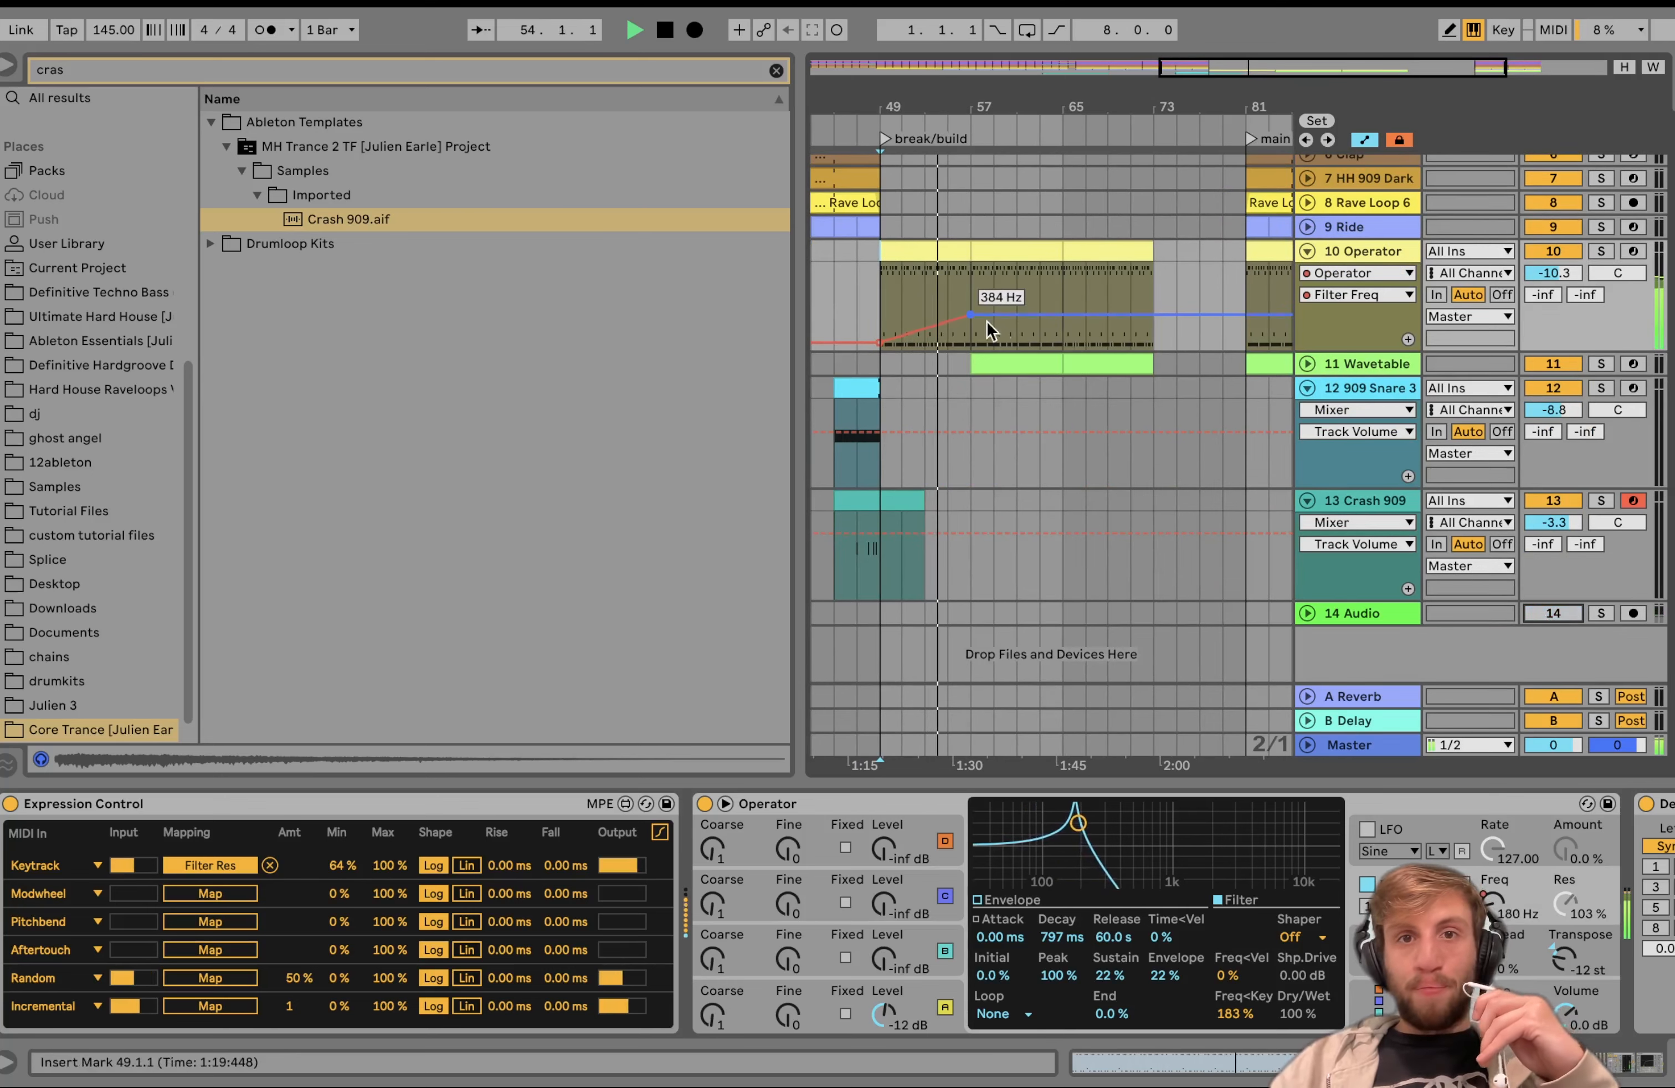
Step: Stop playback and copy the track 11 Wavetable clip from bar 57 to bar 49
left_click(998, 364)
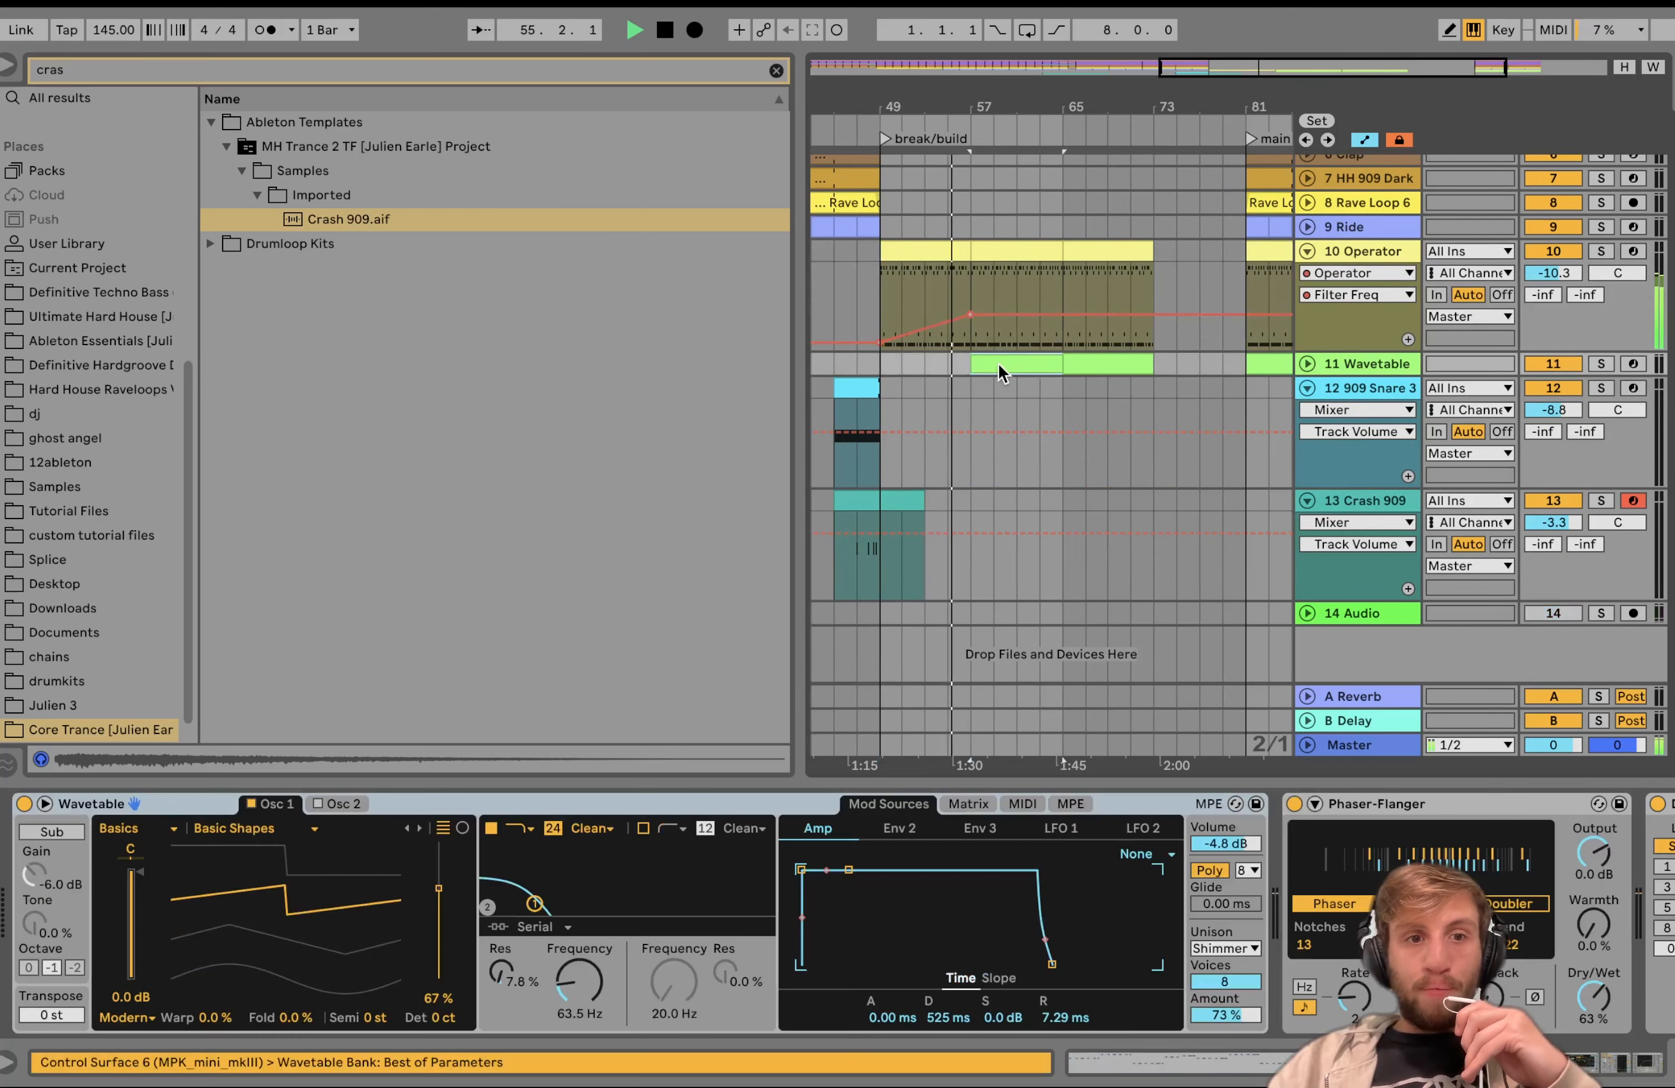
key("space")
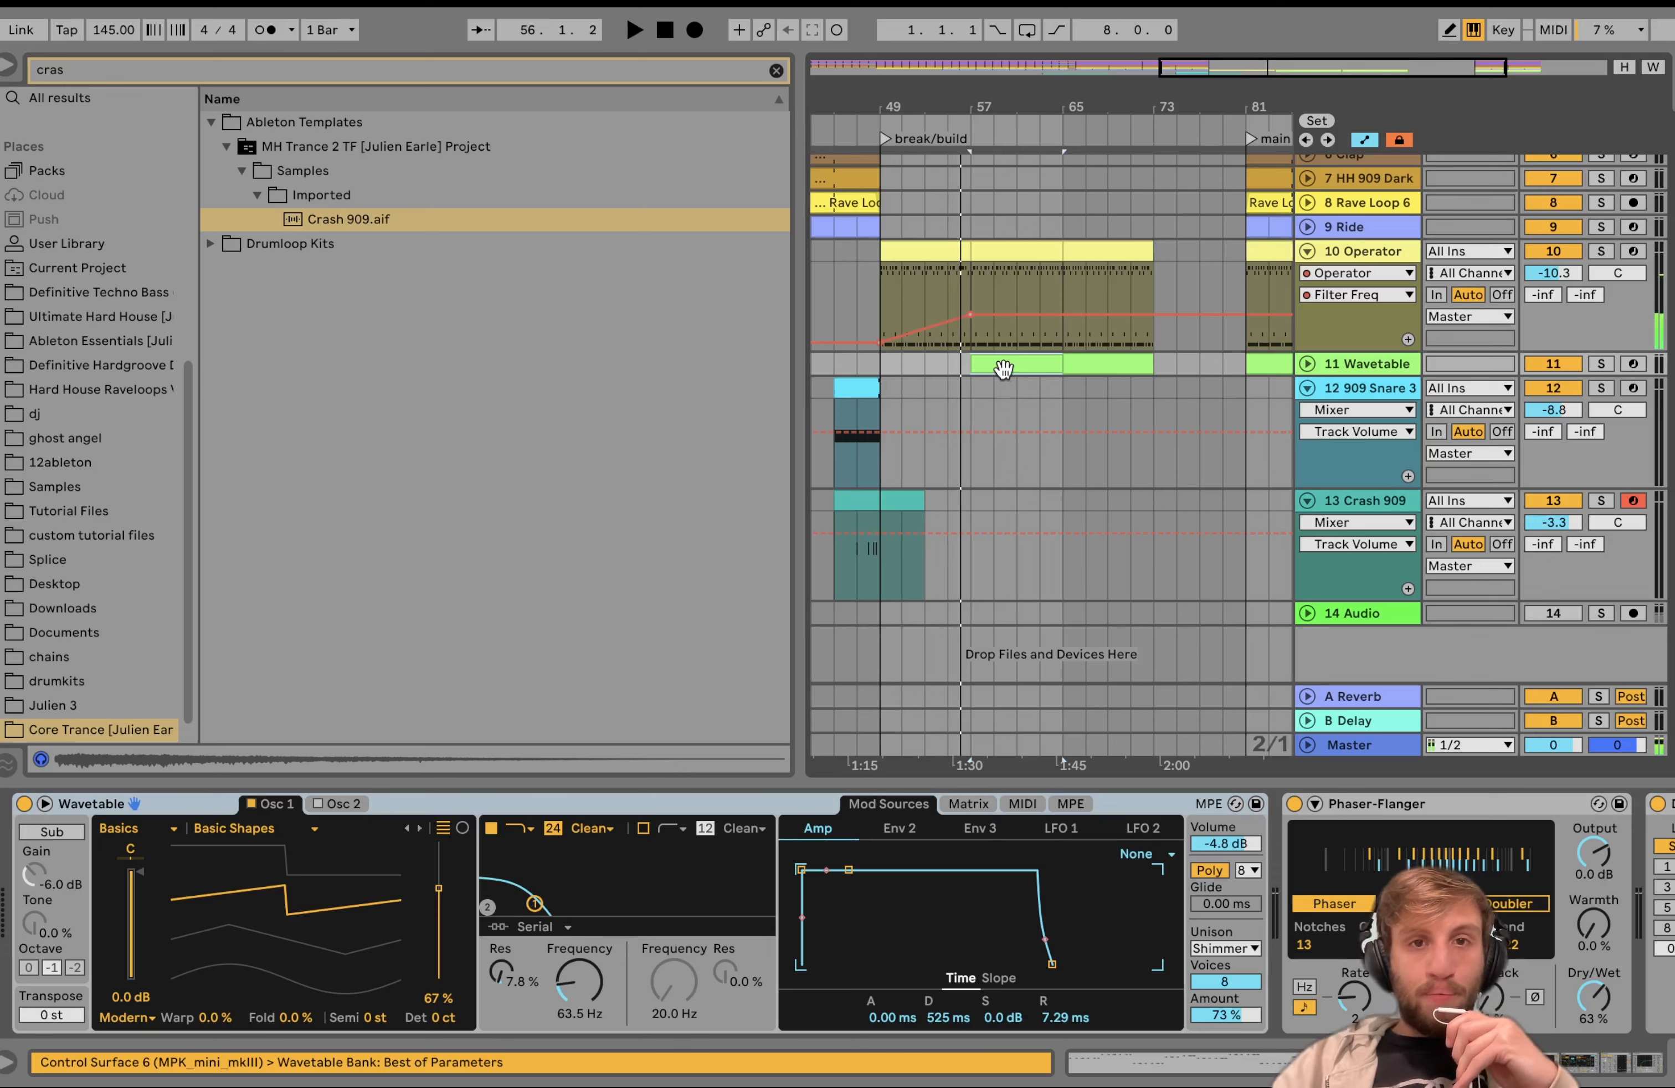
key("super+c")
left_click(880, 361)
key("super+v")
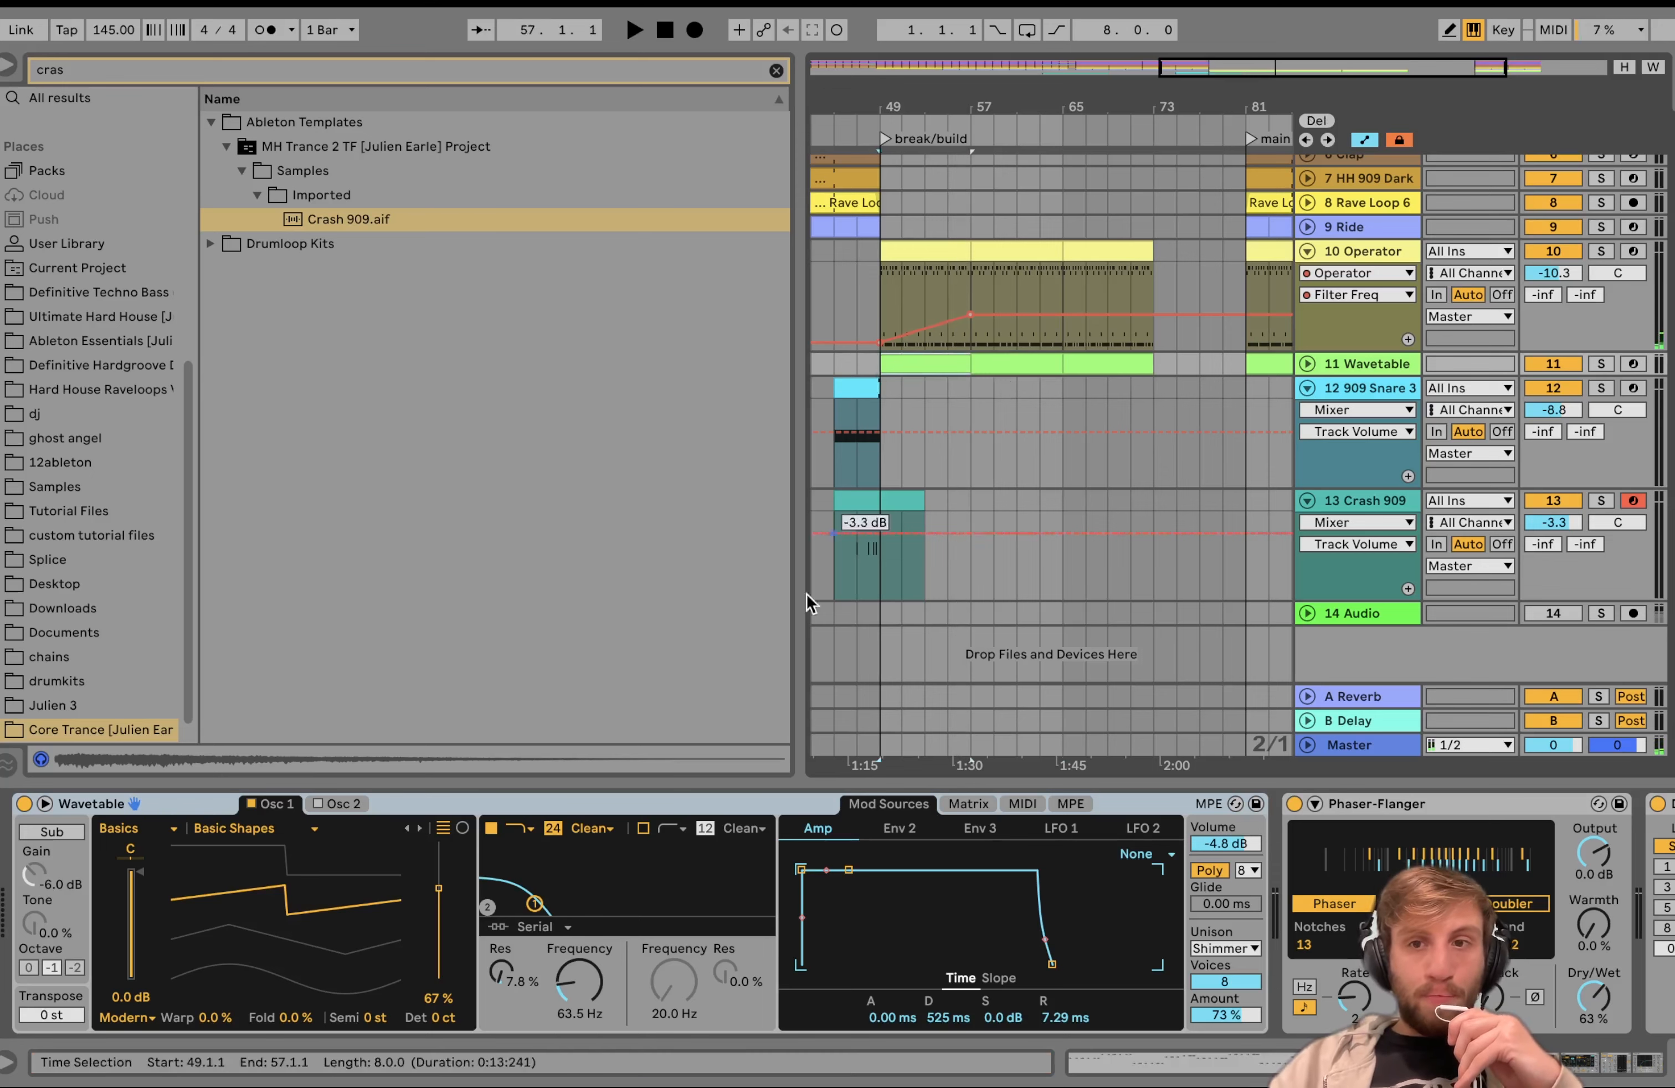
Step: Automate track 11 Wavetable's filter 1 frequency to rise from bar 49 to 453 Hz at bar 65 while playing the break
left_click(585, 969)
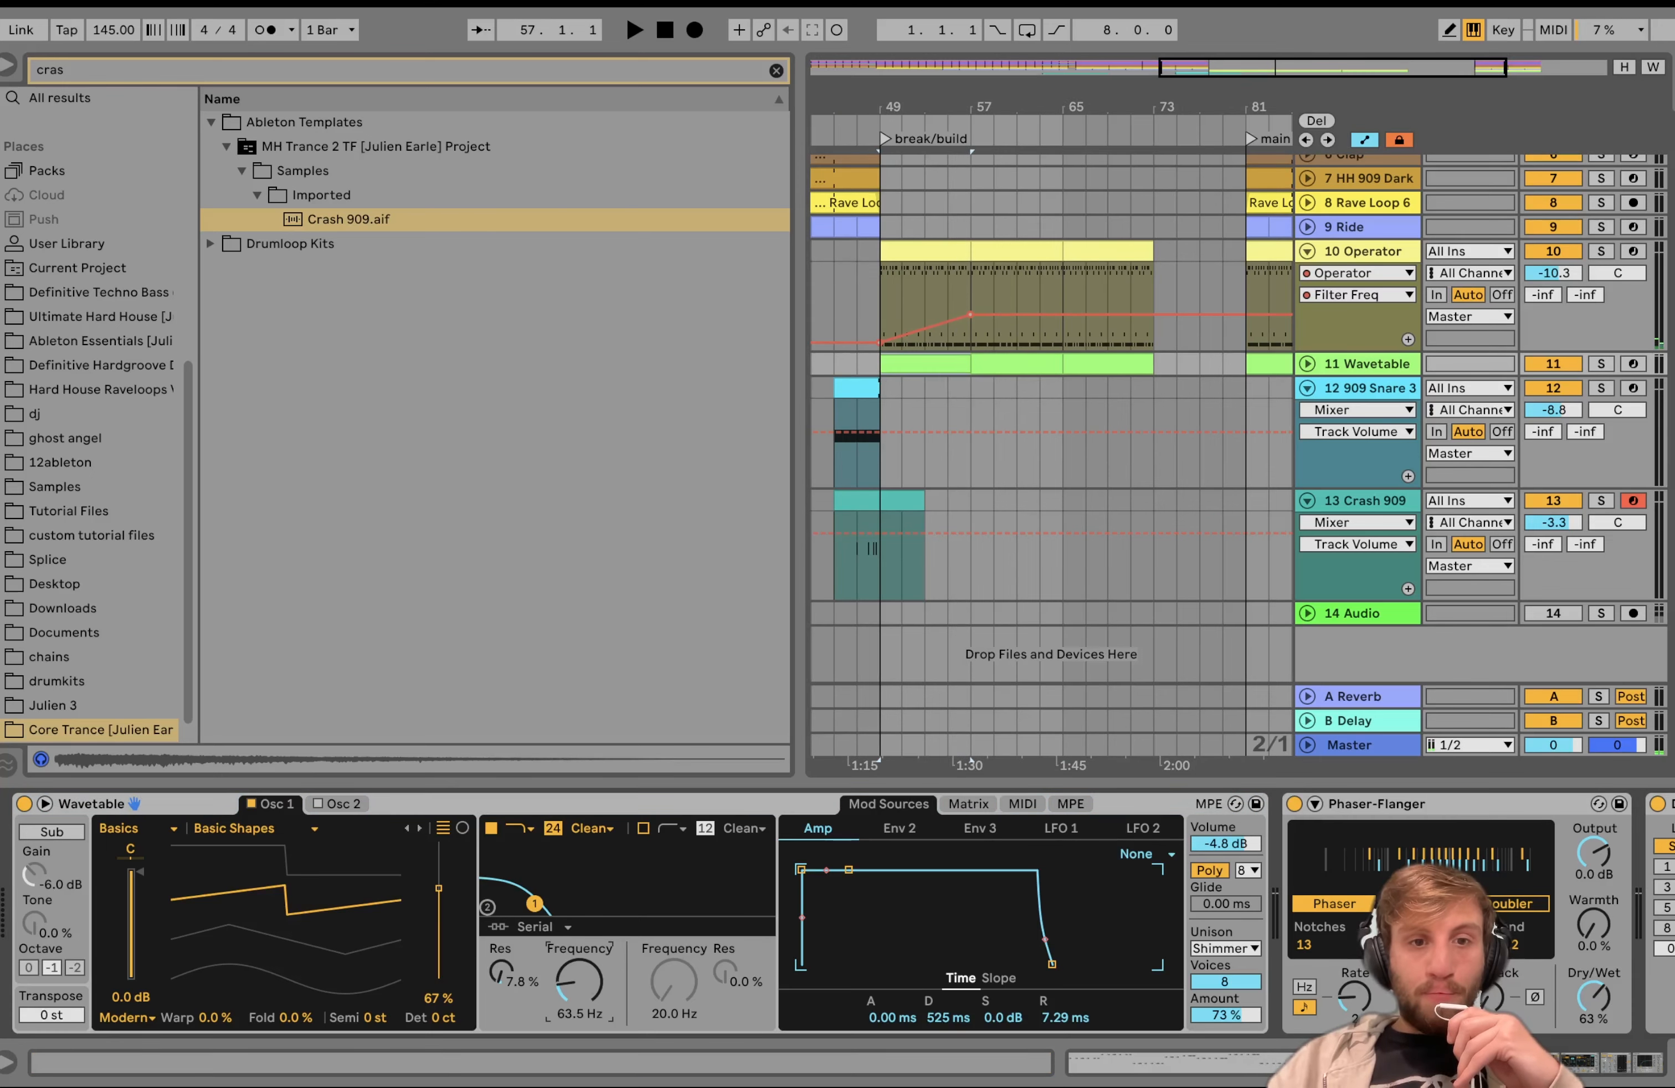
right_click(589, 969)
left_click(663, 845)
key("space")
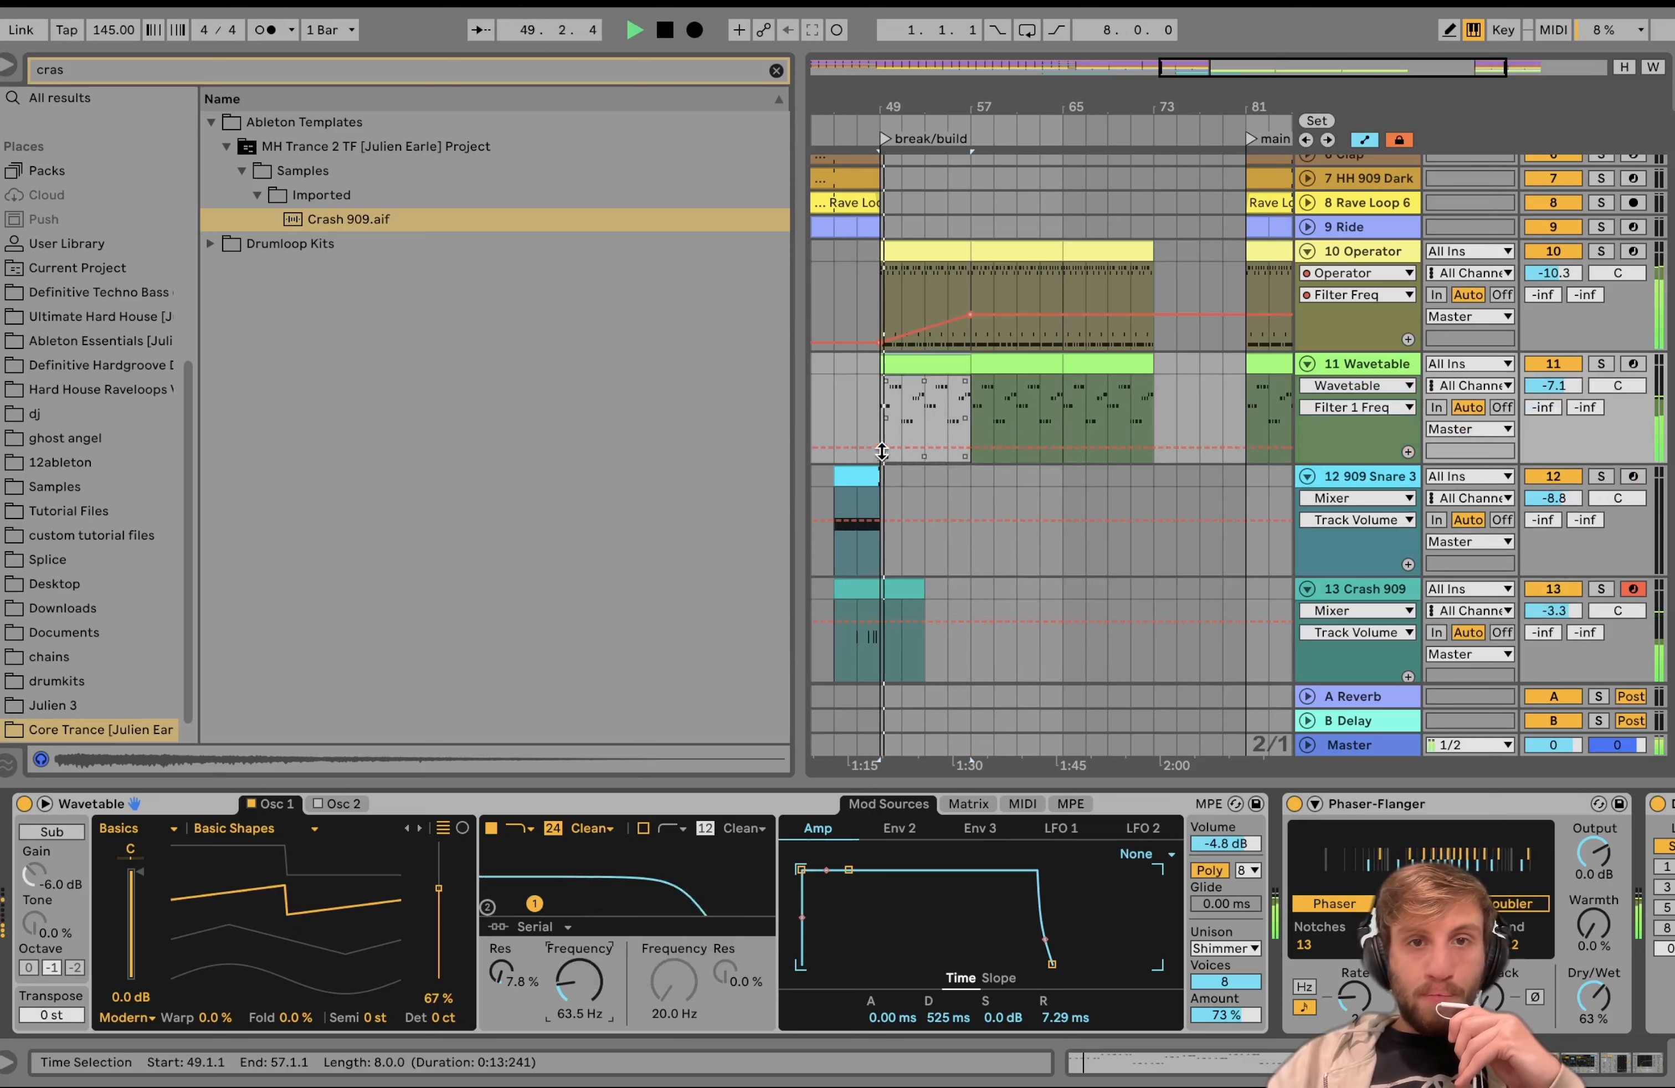
left_click_drag(879, 450, 1063, 423)
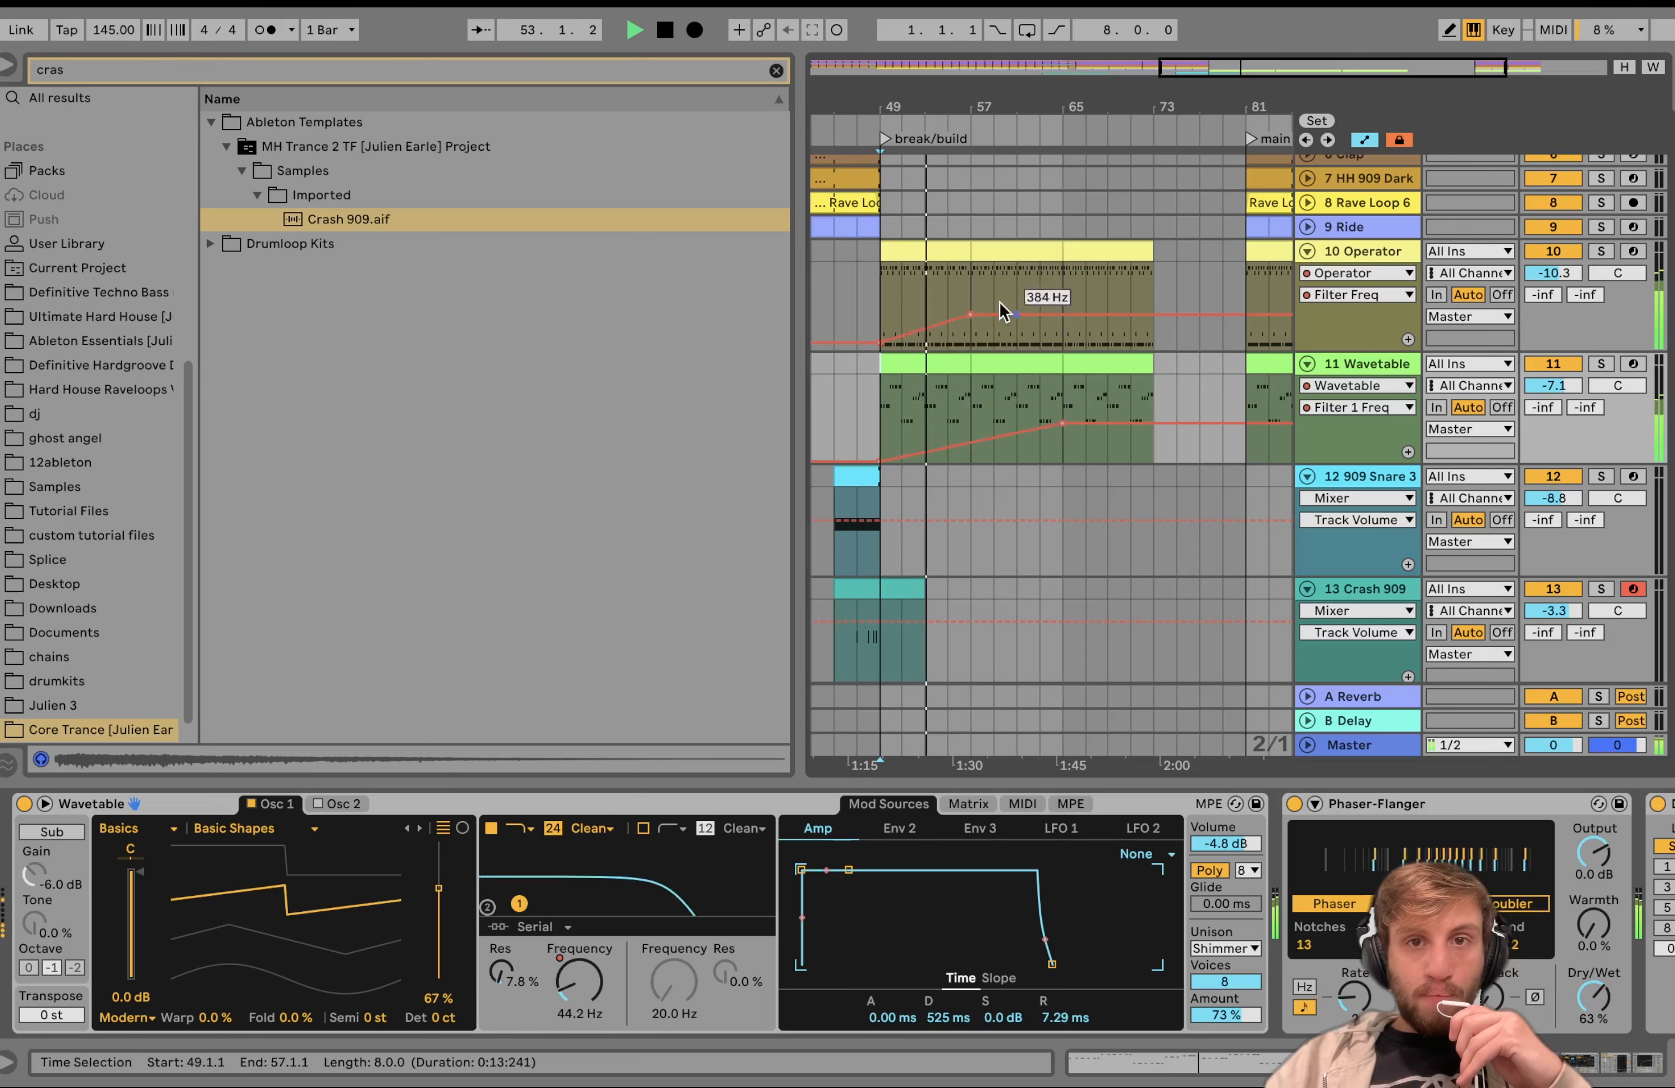
Step: Extend the Operator filter automation to about 1.10 kHz at bar 65 and raise it further at bar 73 while listening
left_click(965, 269)
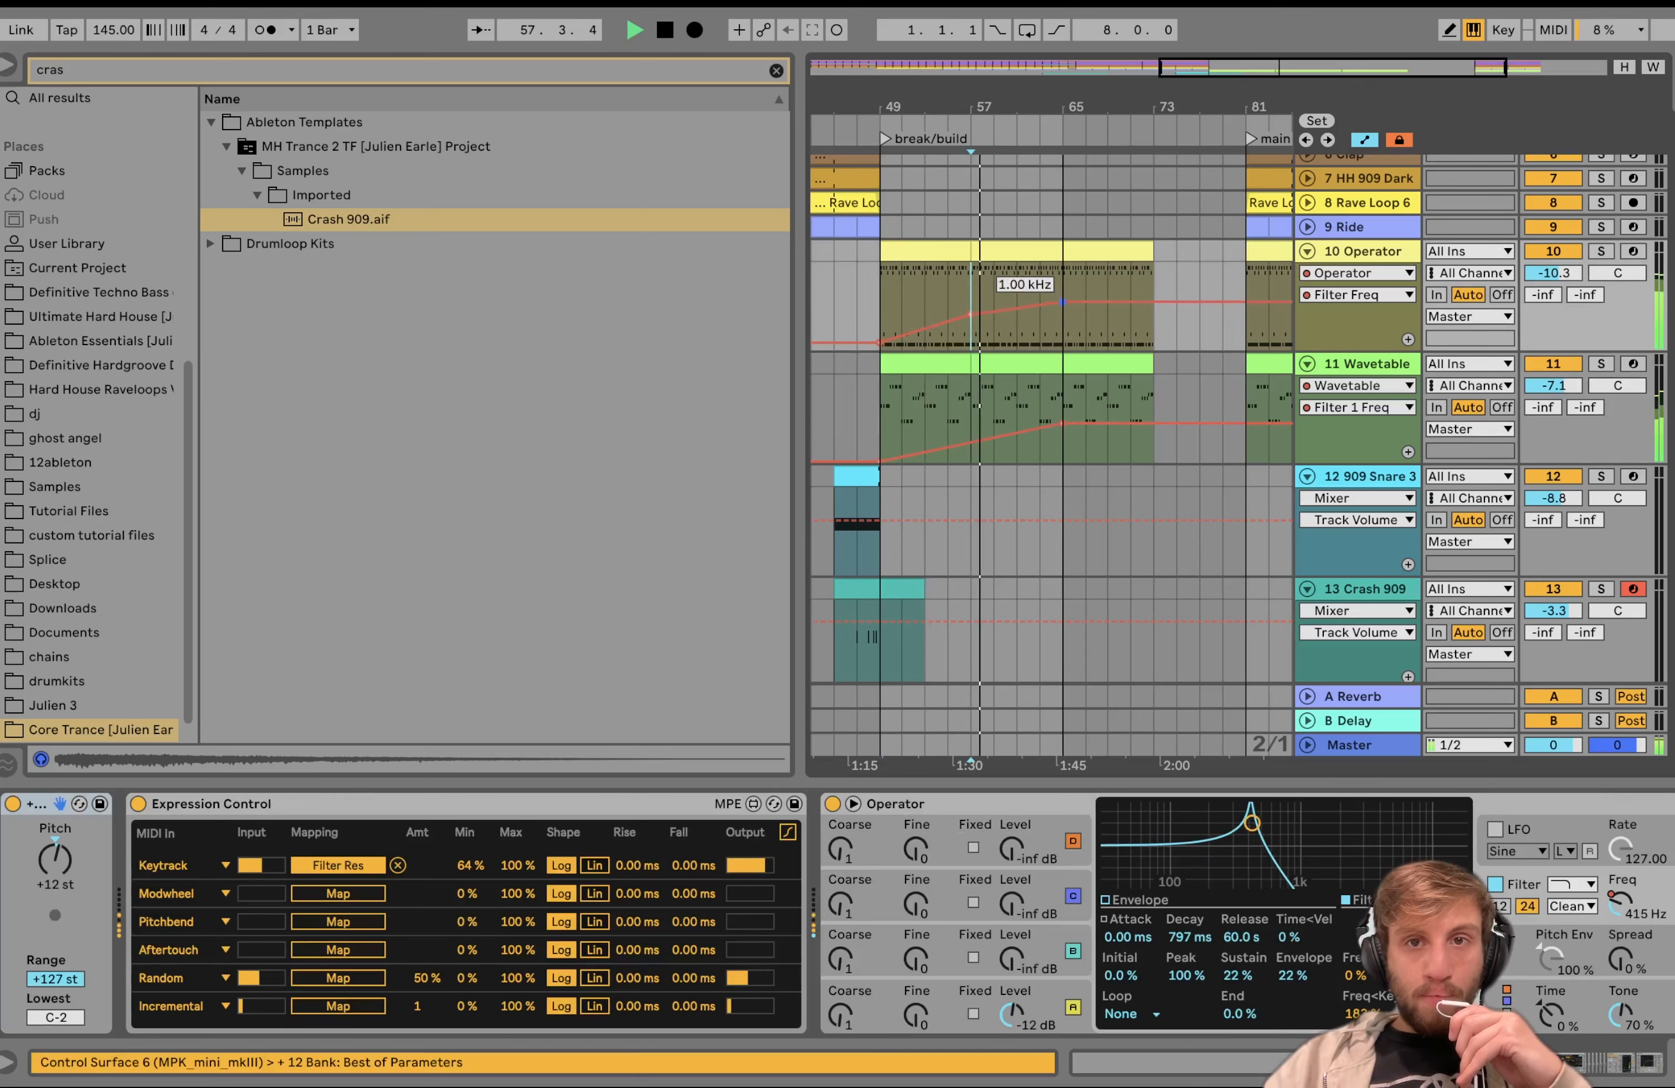
left_click(1063, 301)
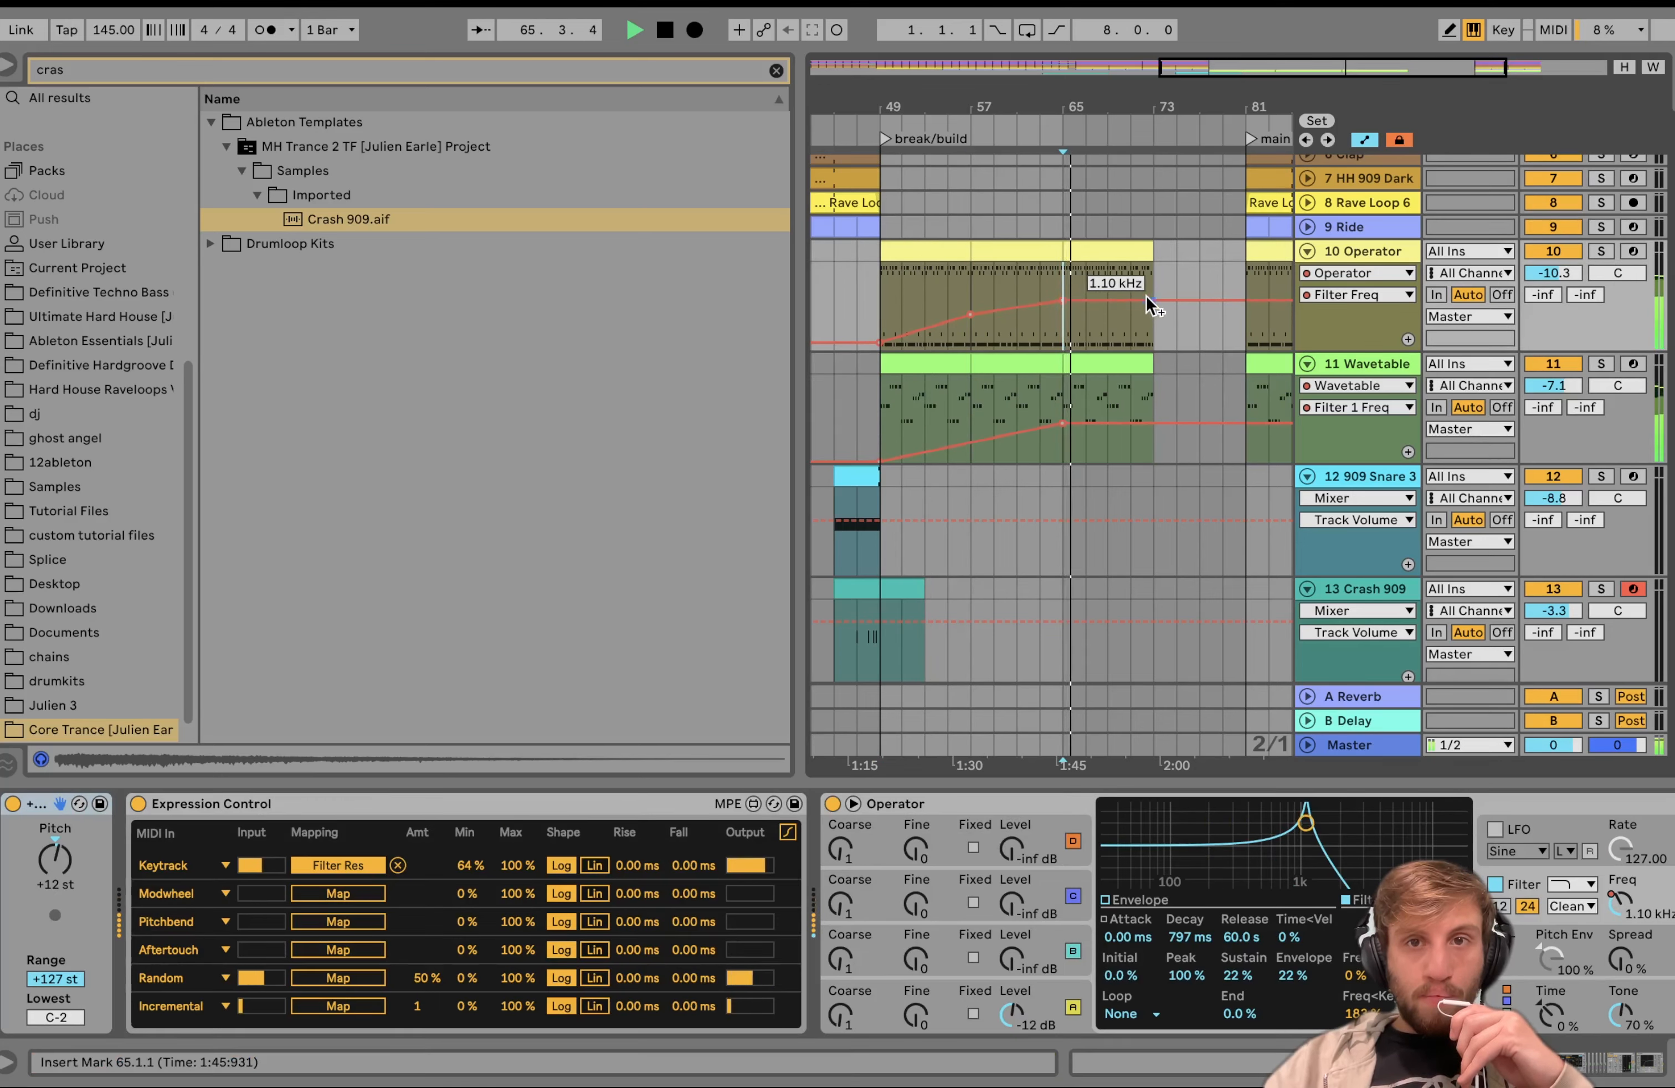
left_click_drag(1153, 299, 1154, 283)
Step: Duplicate the eight-bar Operator and Wavetable clips at bar 65 to bar 73, filling the gap before the main drop
left_click(1121, 260)
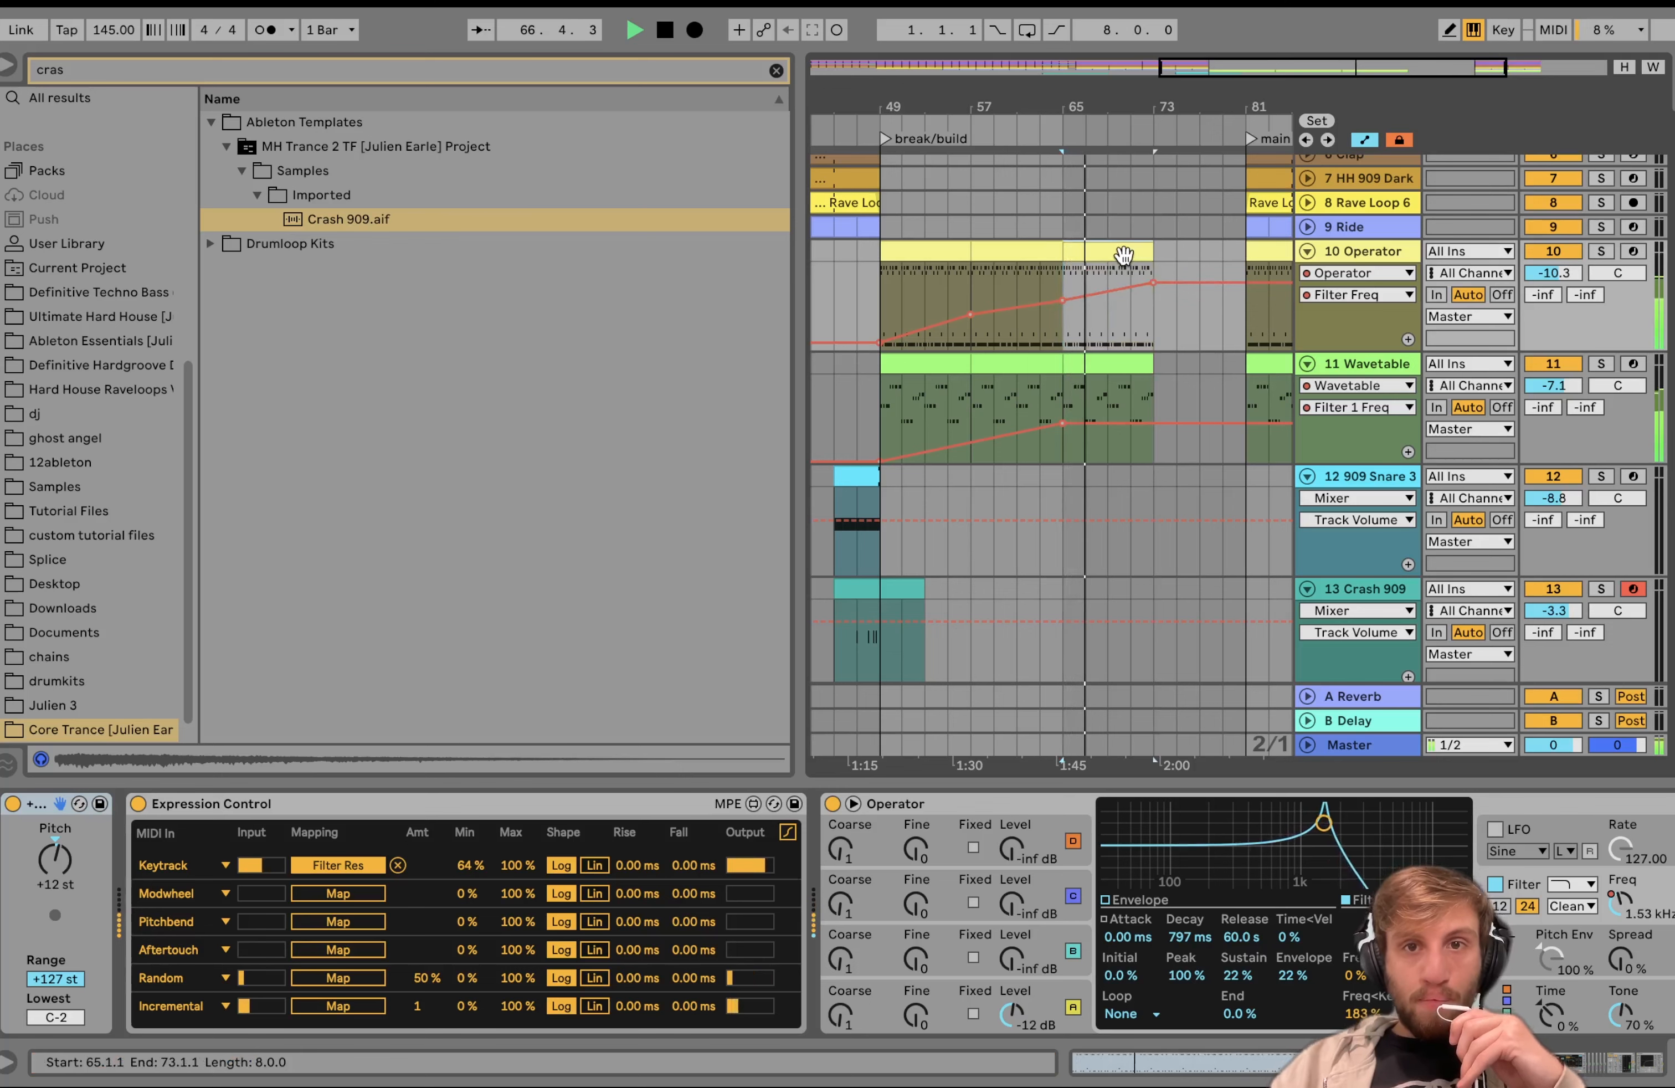
left_click(1106, 369, "shift")
key("ctrl+d")
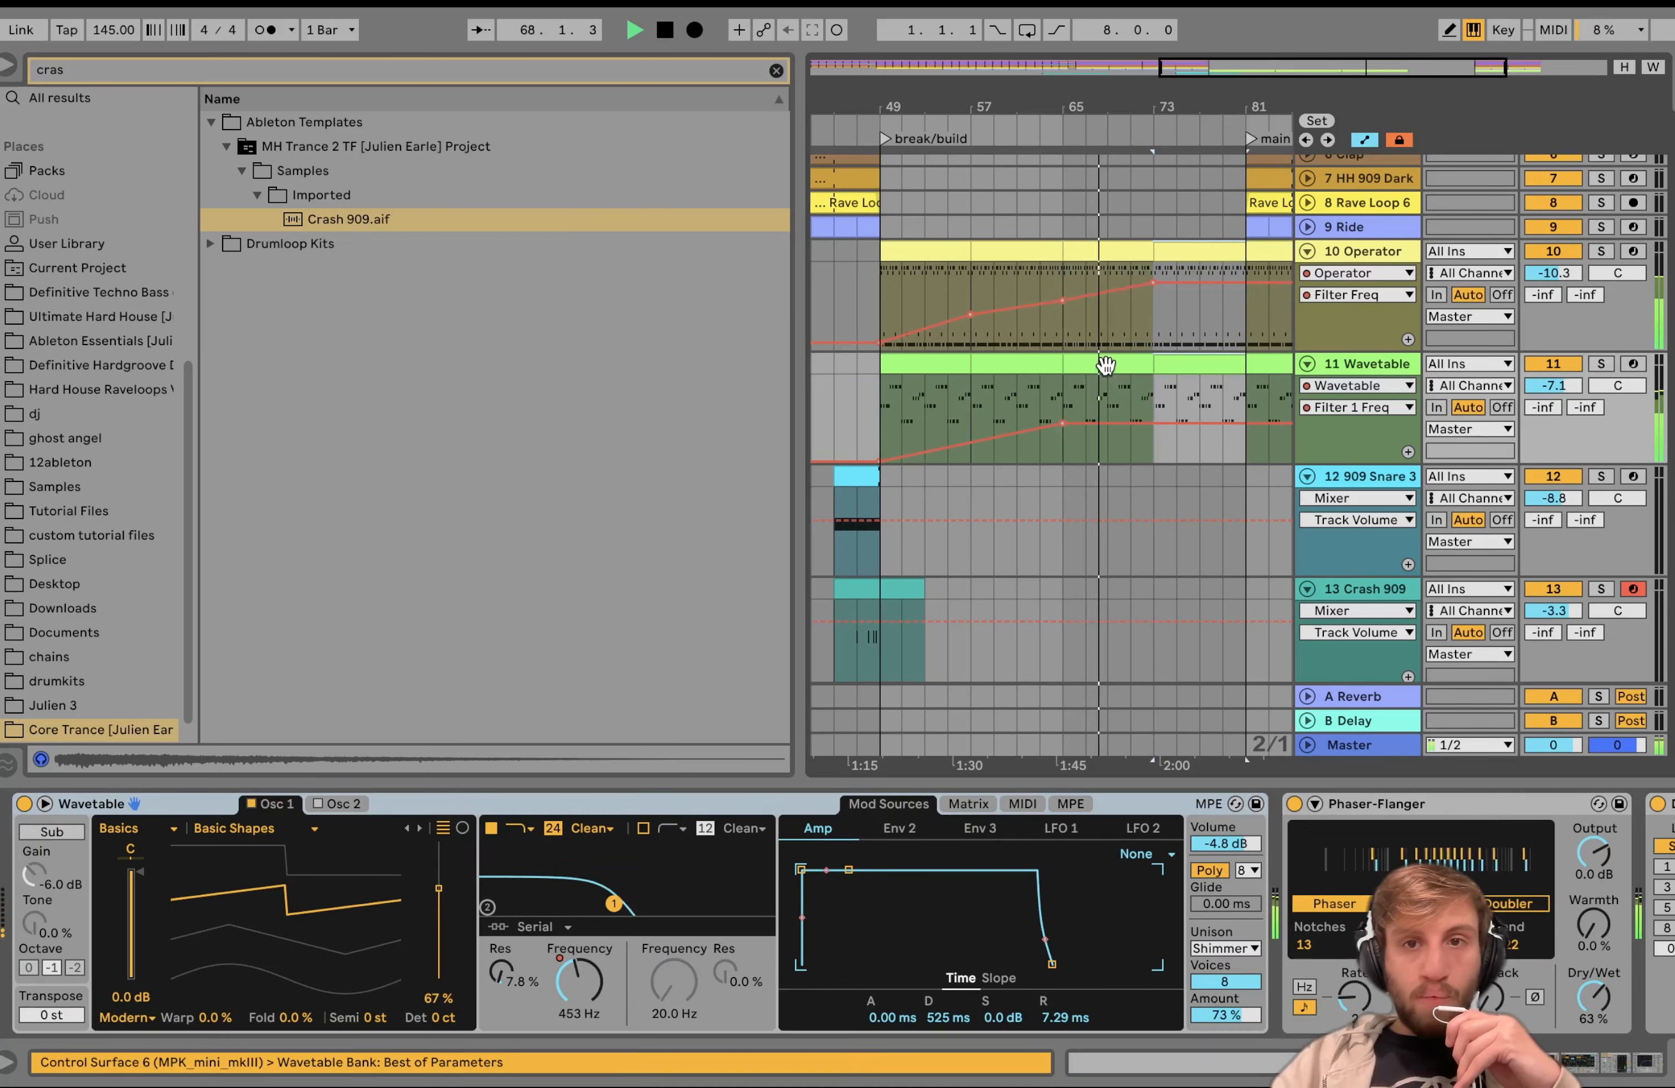
Step: Shape the Wavetable filter automation with a raised peak at bar 73 and a 453 Hz point at bar 81
left_click_drag(1150, 422, 1242, 423)
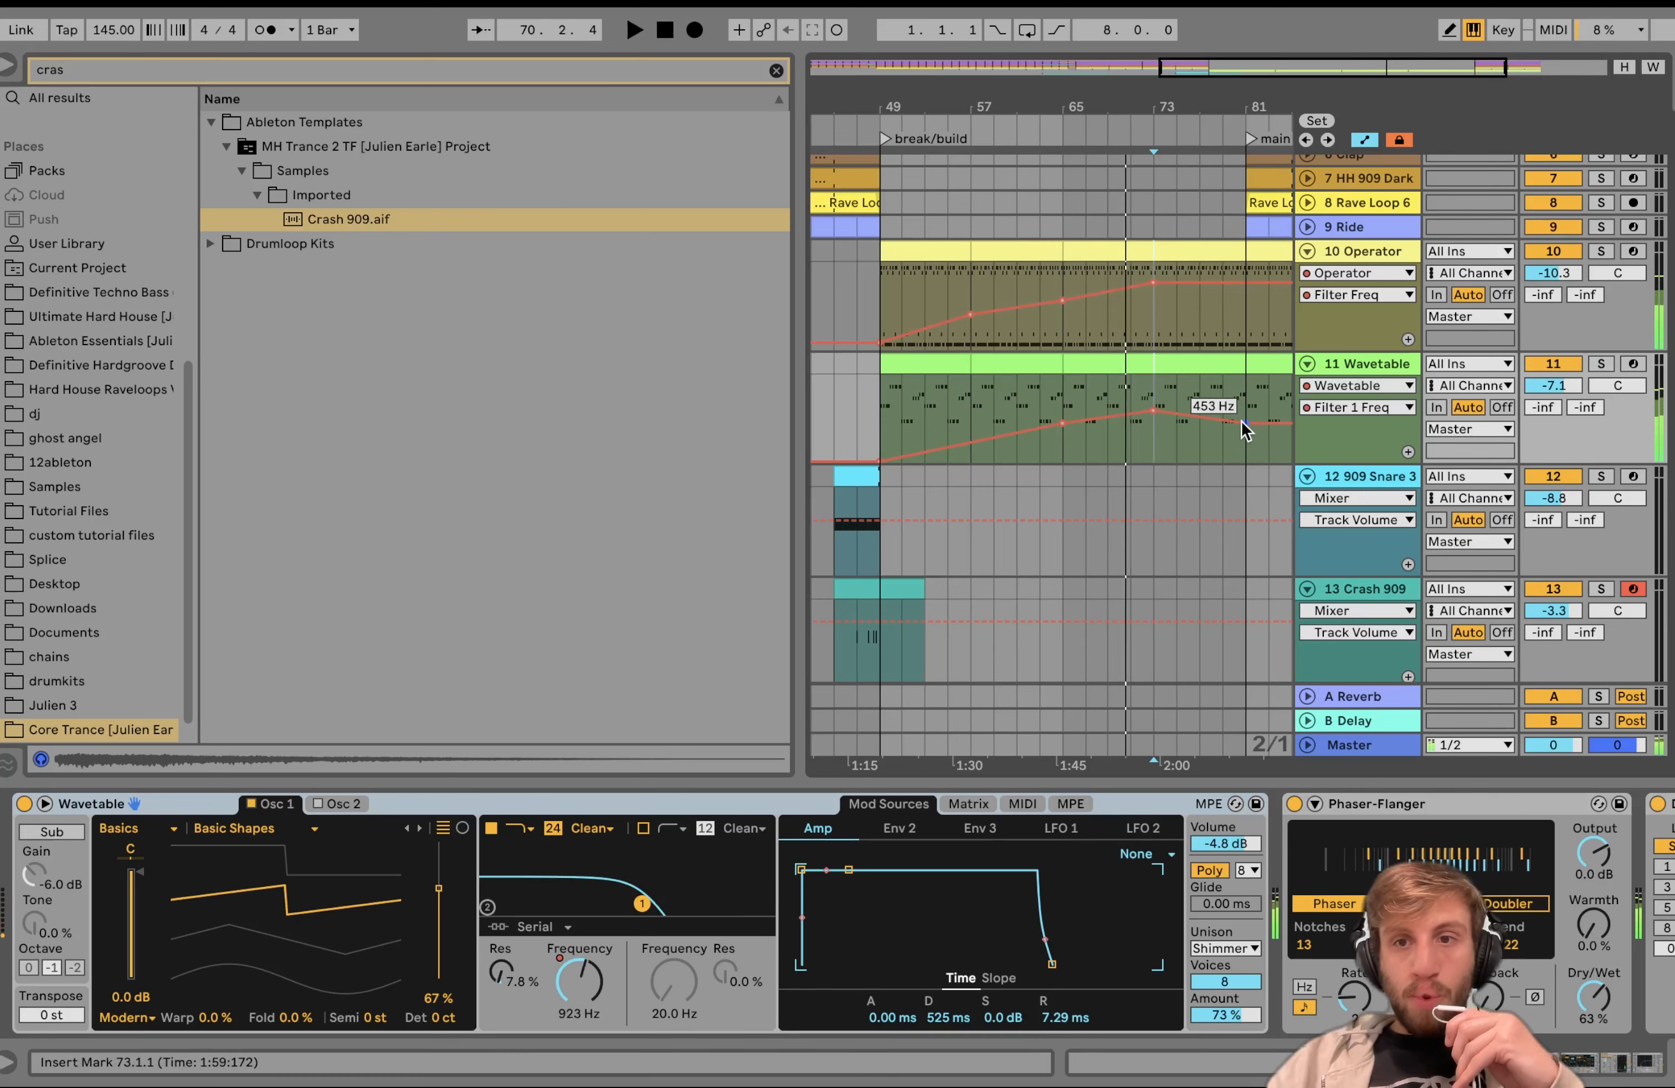
key("ctrl+t")
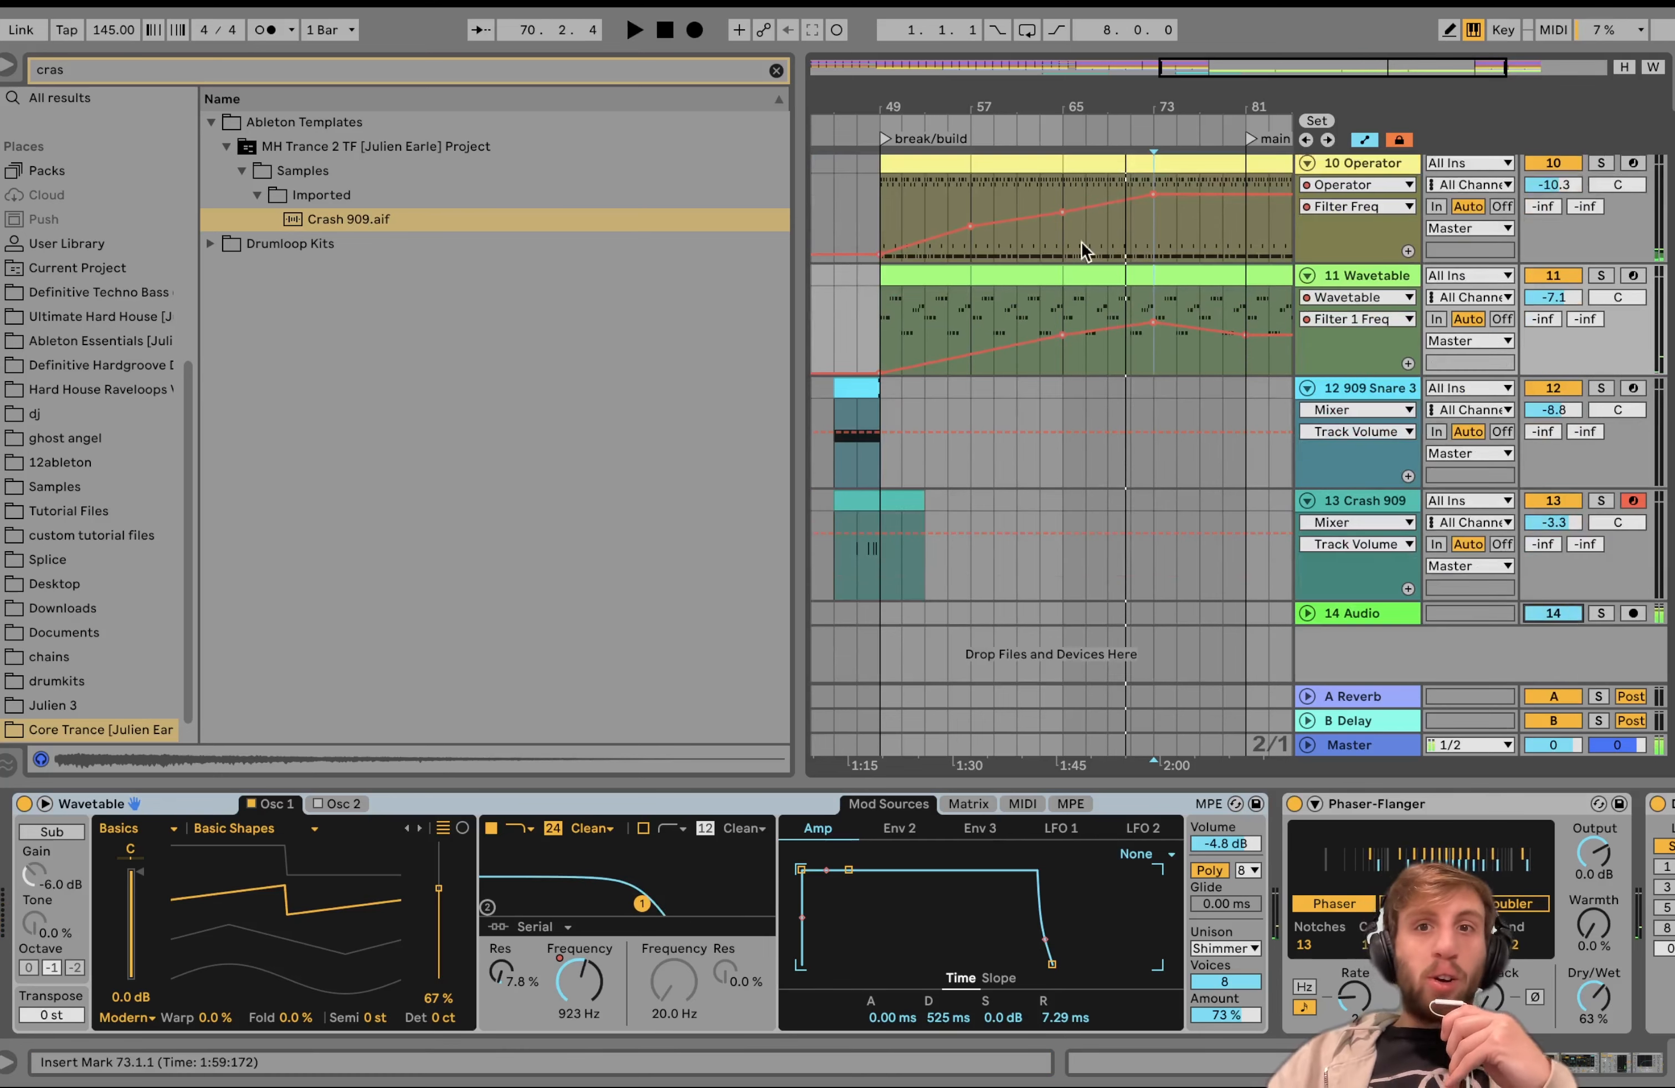
left_click_drag(1151, 318, 1152, 312)
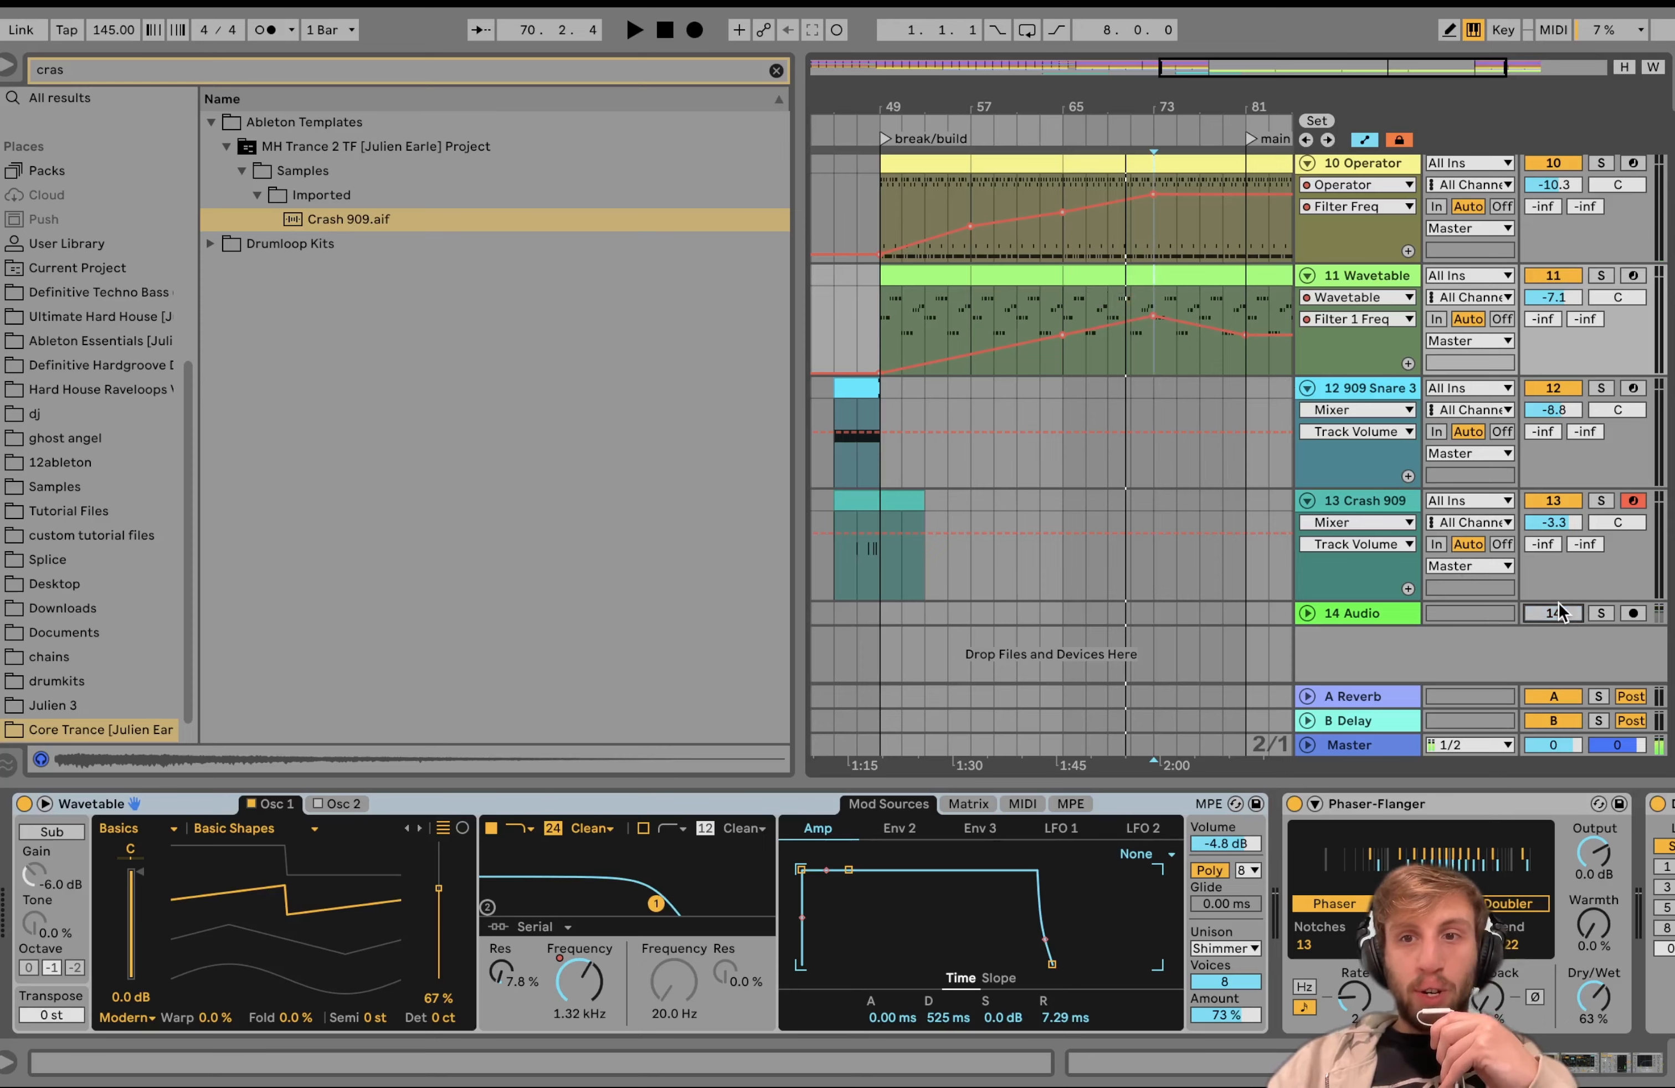
Step: Copy the HH 909 Dark and Rave Loop 6 clips from bar 81 to bar 65 and duplicate them to fill up to bar 81
key("space")
scroll(1201, 497, "right", 3)
scroll(1201, 500, "left", 2)
scroll(1200, 501, "down", 3)
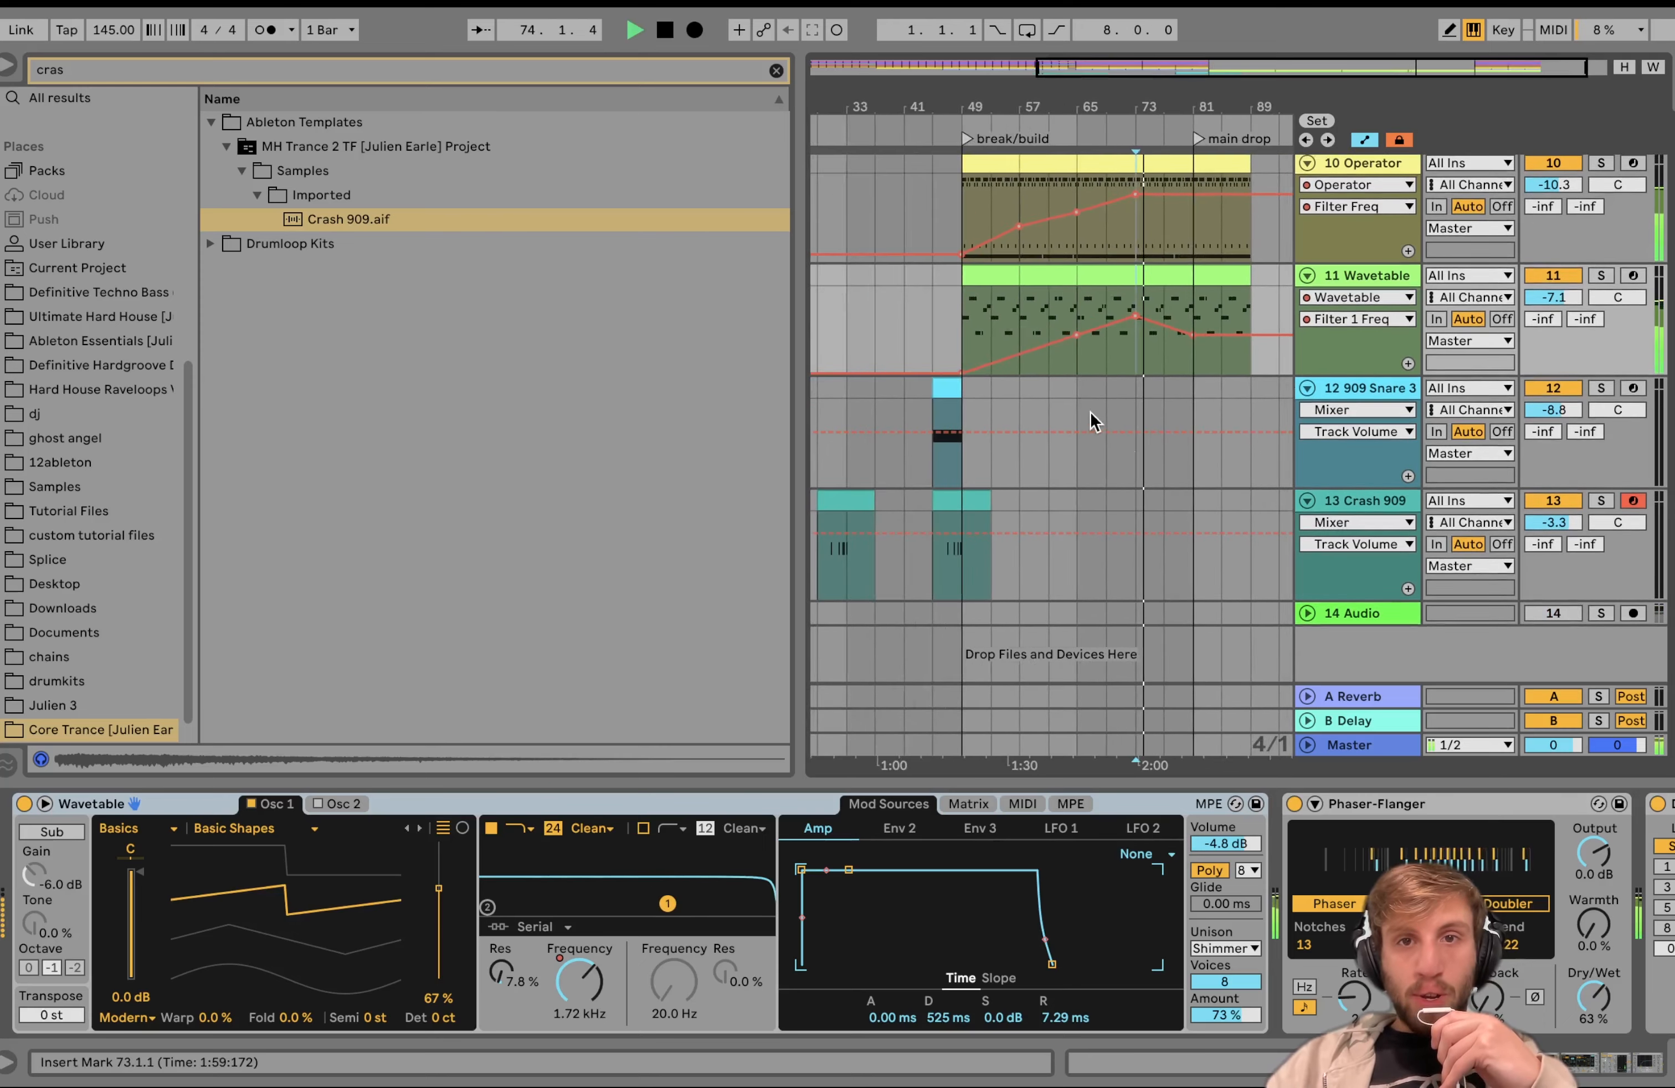
scroll(1137, 392, "up", 5)
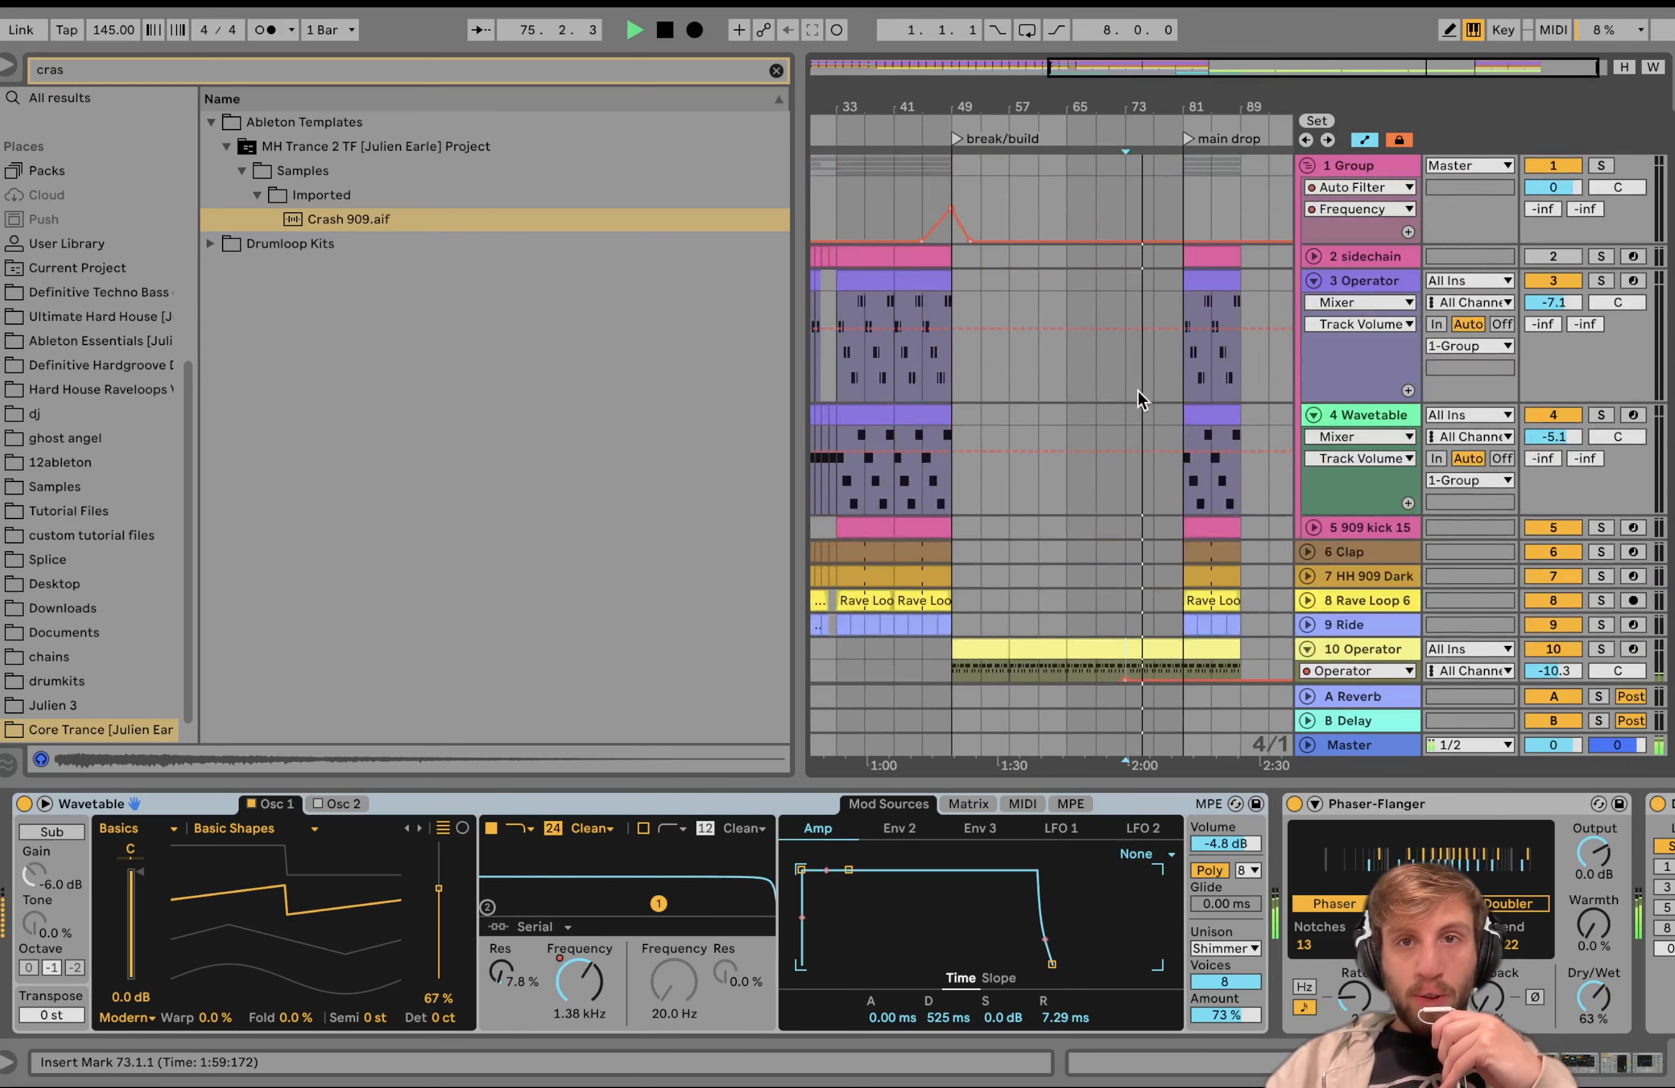
scroll(1176, 487, "down", 3)
left_click(1209, 437)
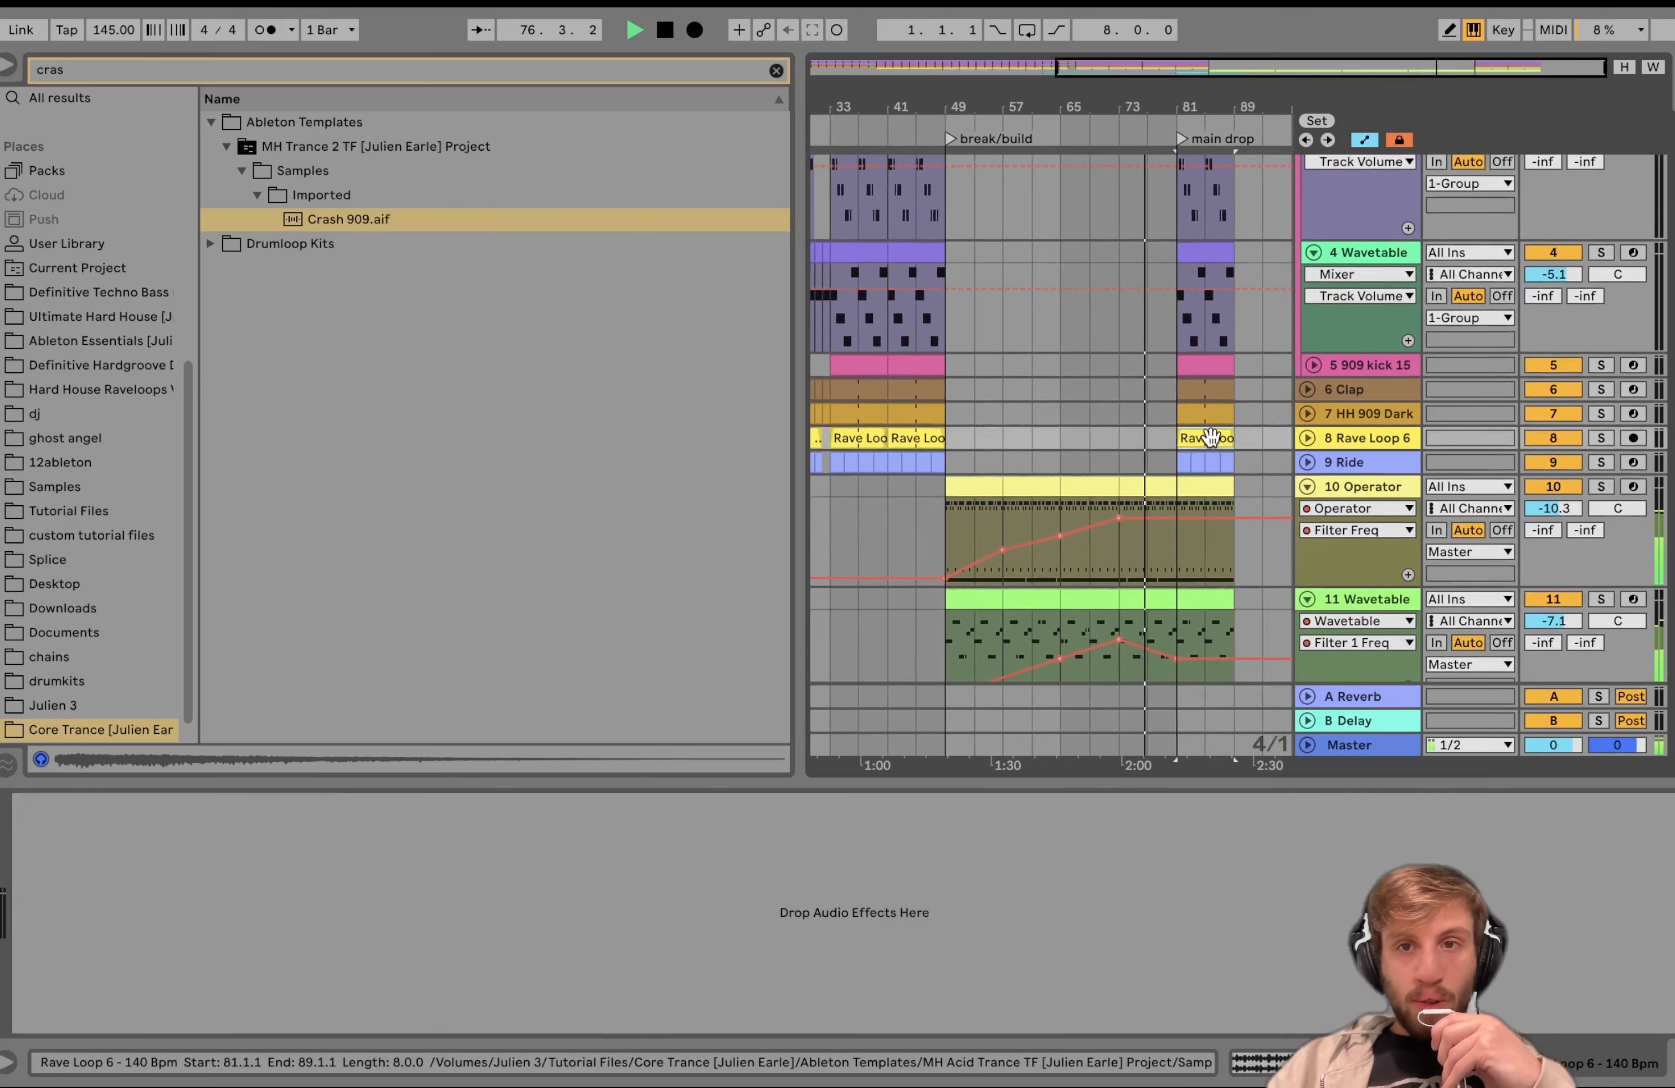
left_click(1202, 413)
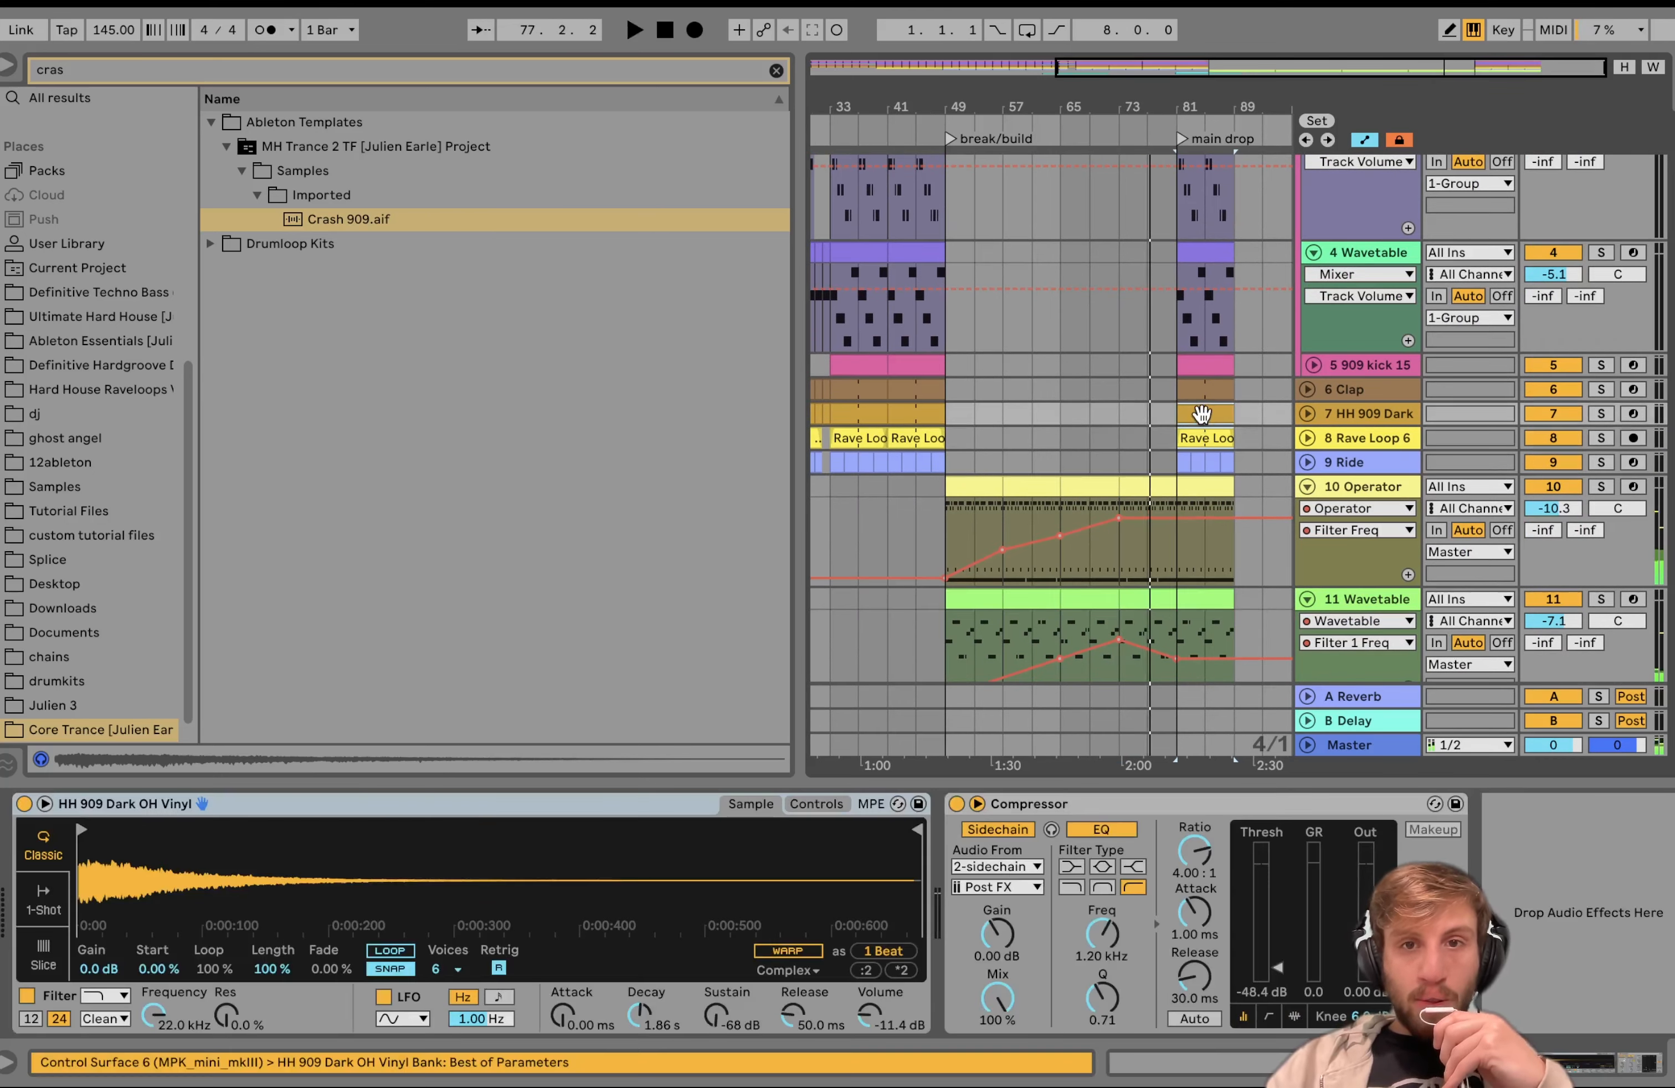
left_click(1064, 409)
key("space")
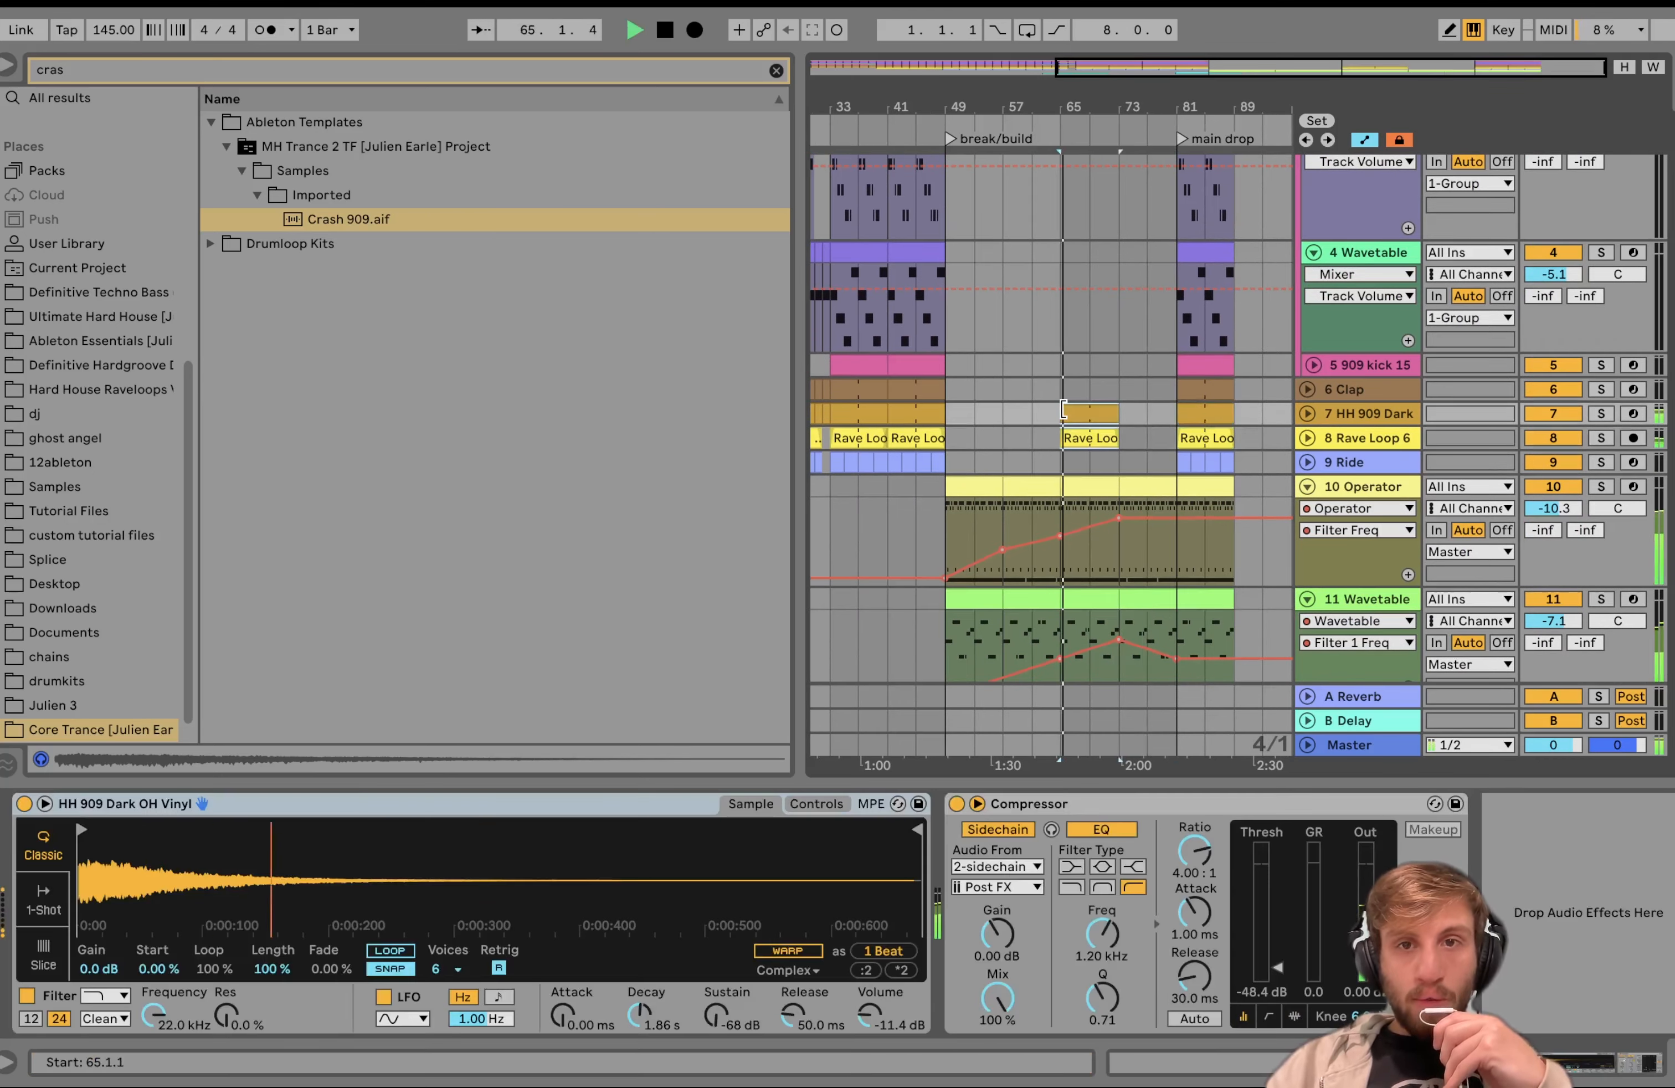
key("ctrl+d")
Step: Copy the main drop's Clap clip to bar 73 and play the arrangement from there
left_click(1215, 387)
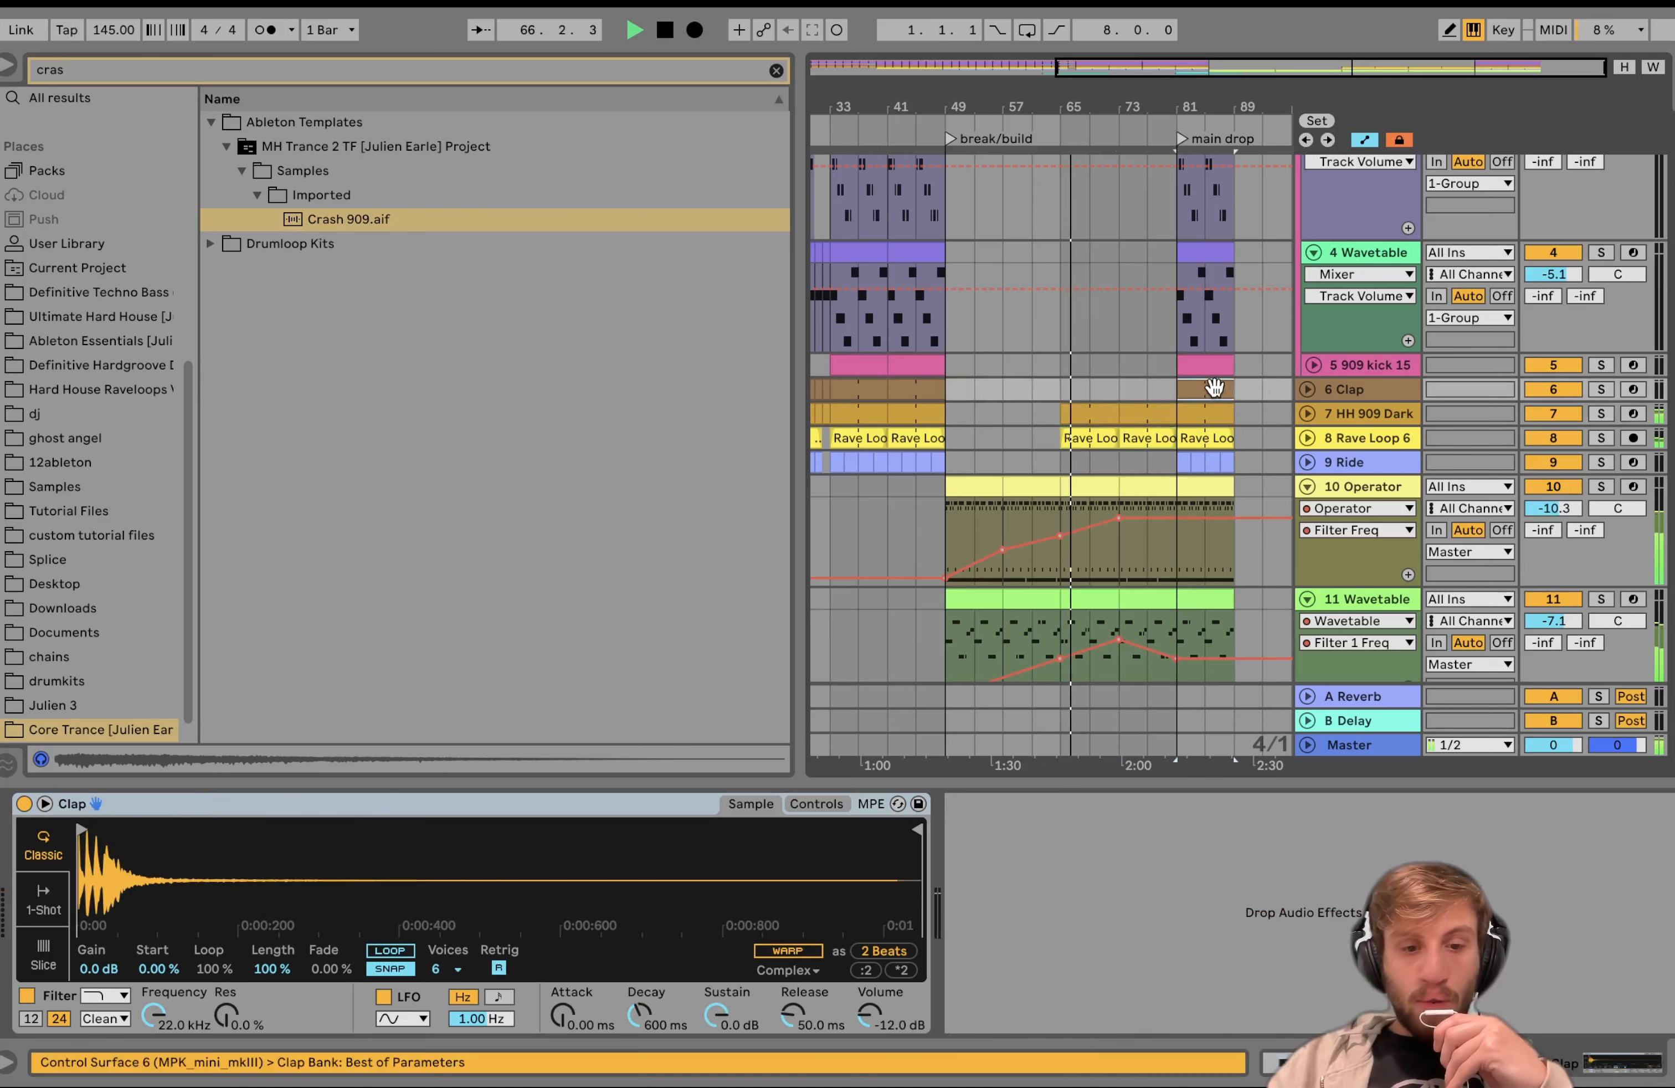
left_click(1121, 383)
key("ctrl+v")
key("space")
key("space")
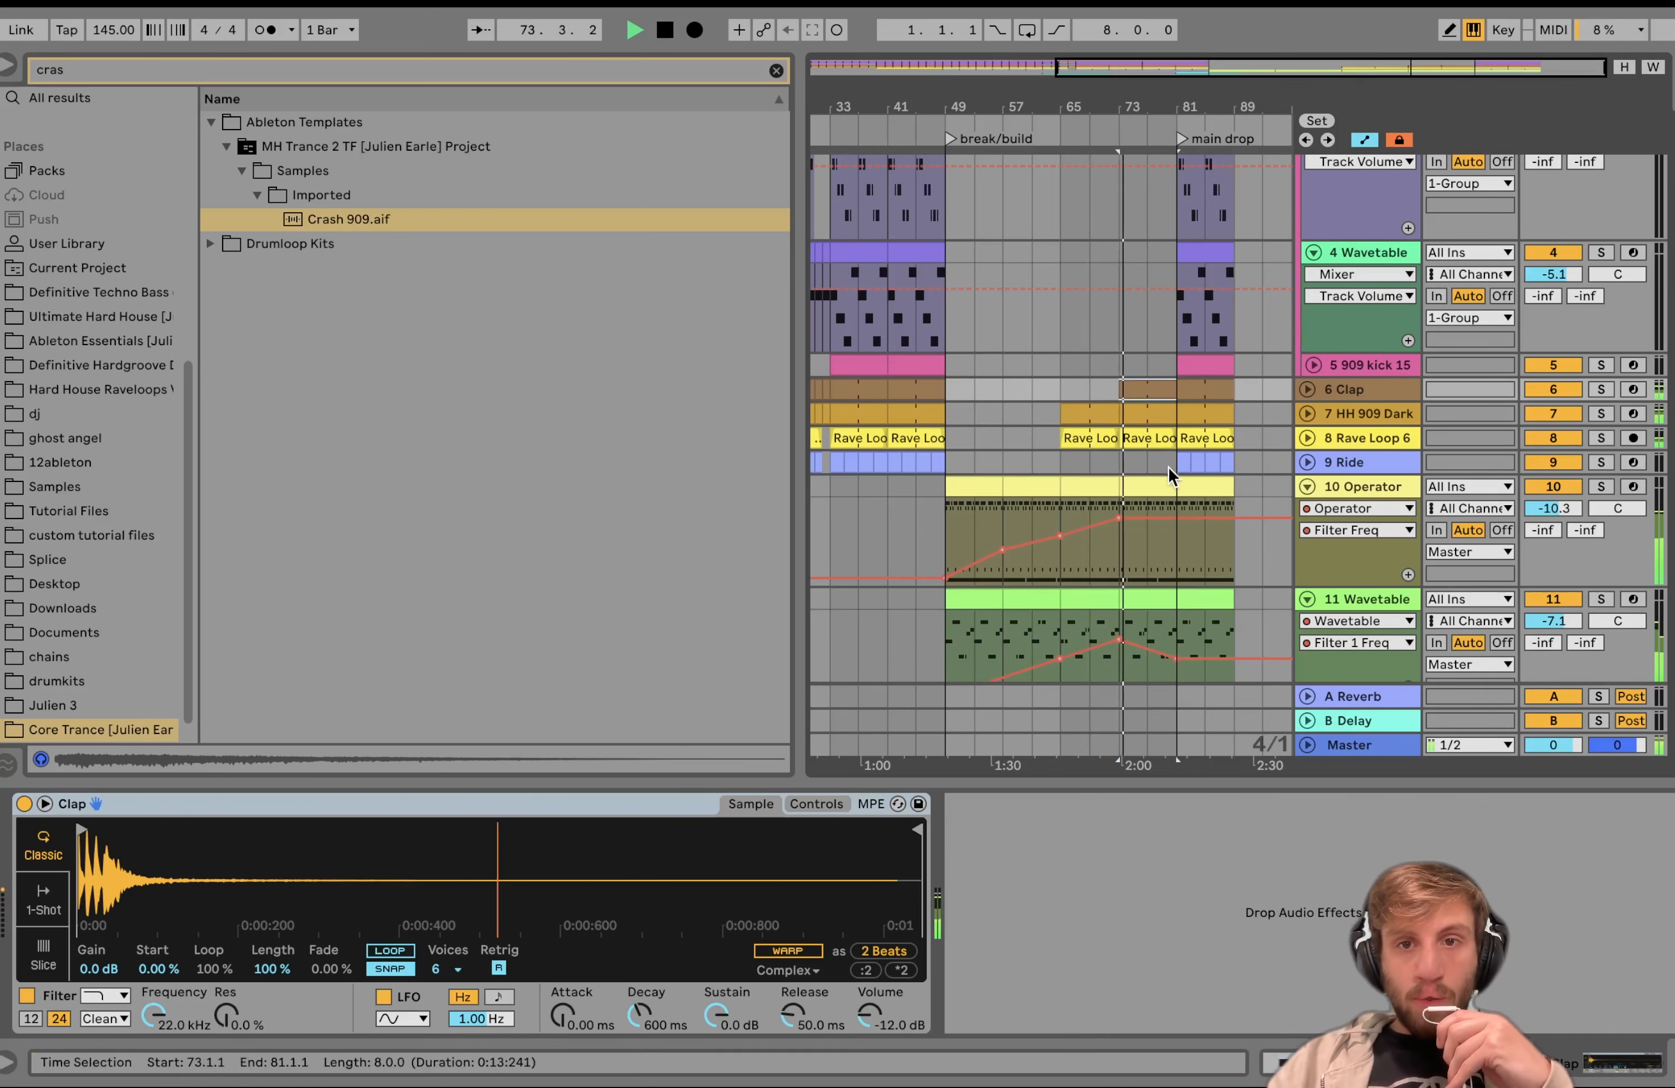
Step: Unfold track 8 Rave Loop 6 and set its volume to -18.9 dB
scroll(1166, 464, "down", 3)
left_click(1308, 341)
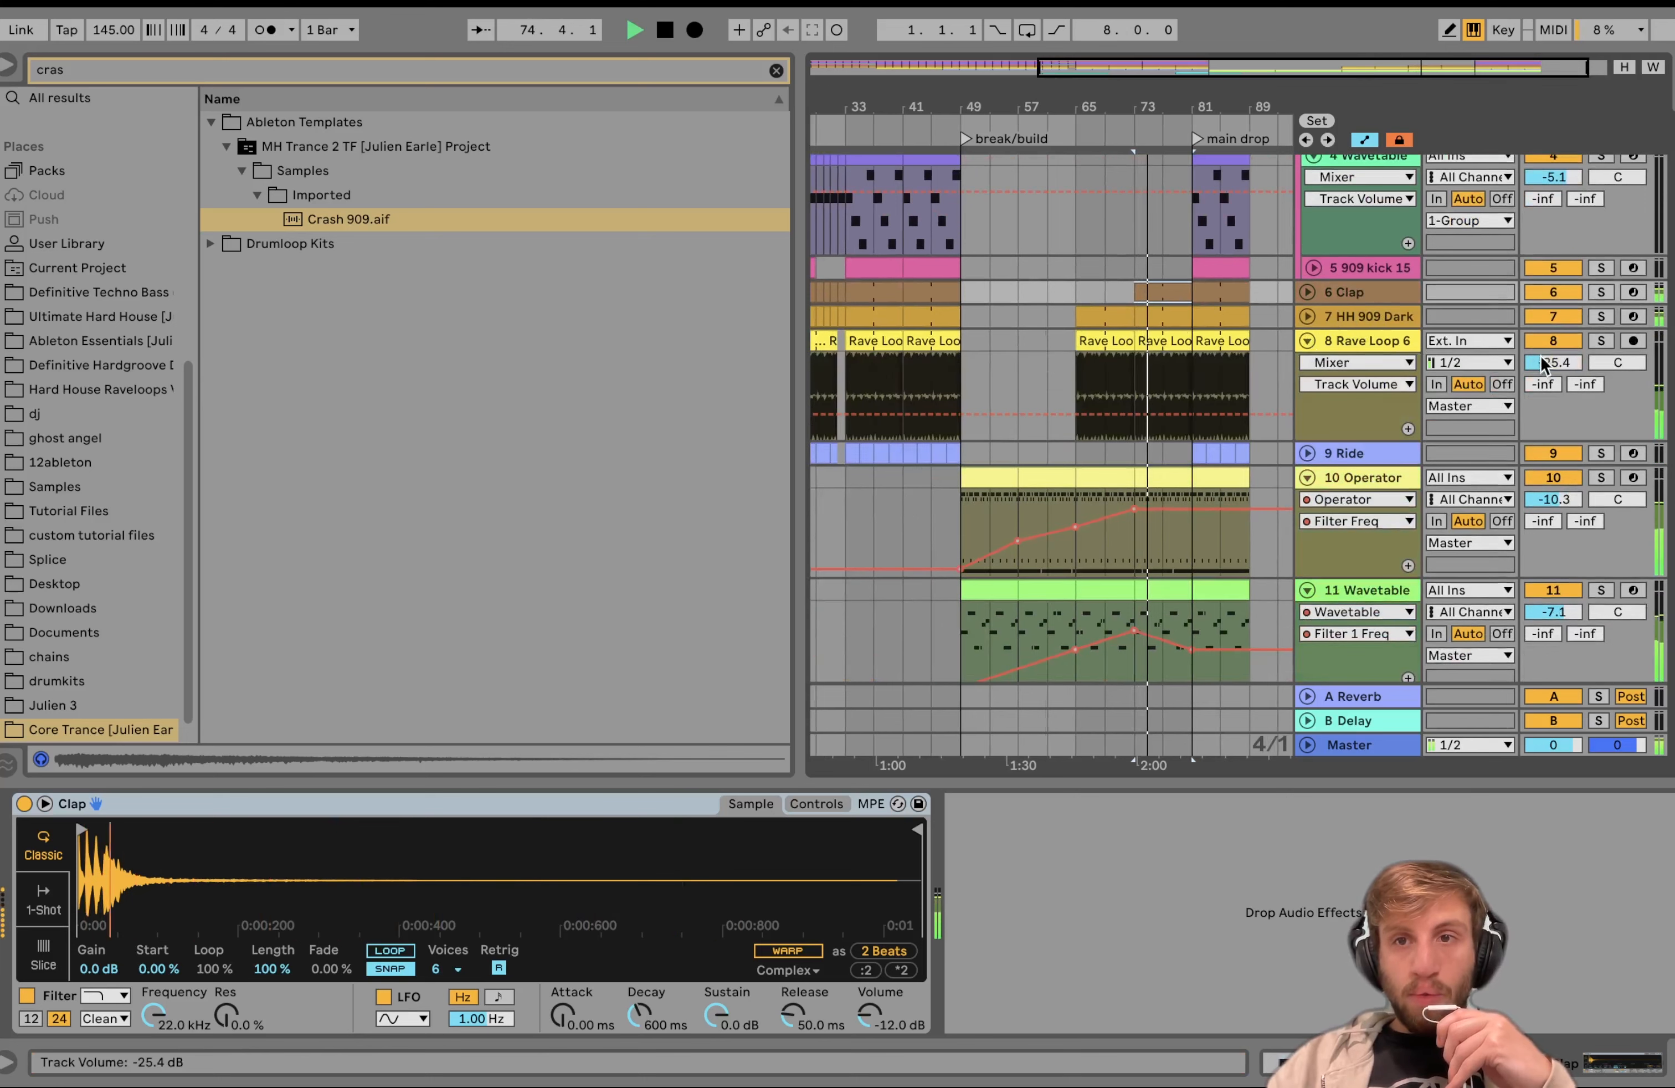
left_click_drag(1556, 361, 1556, 374)
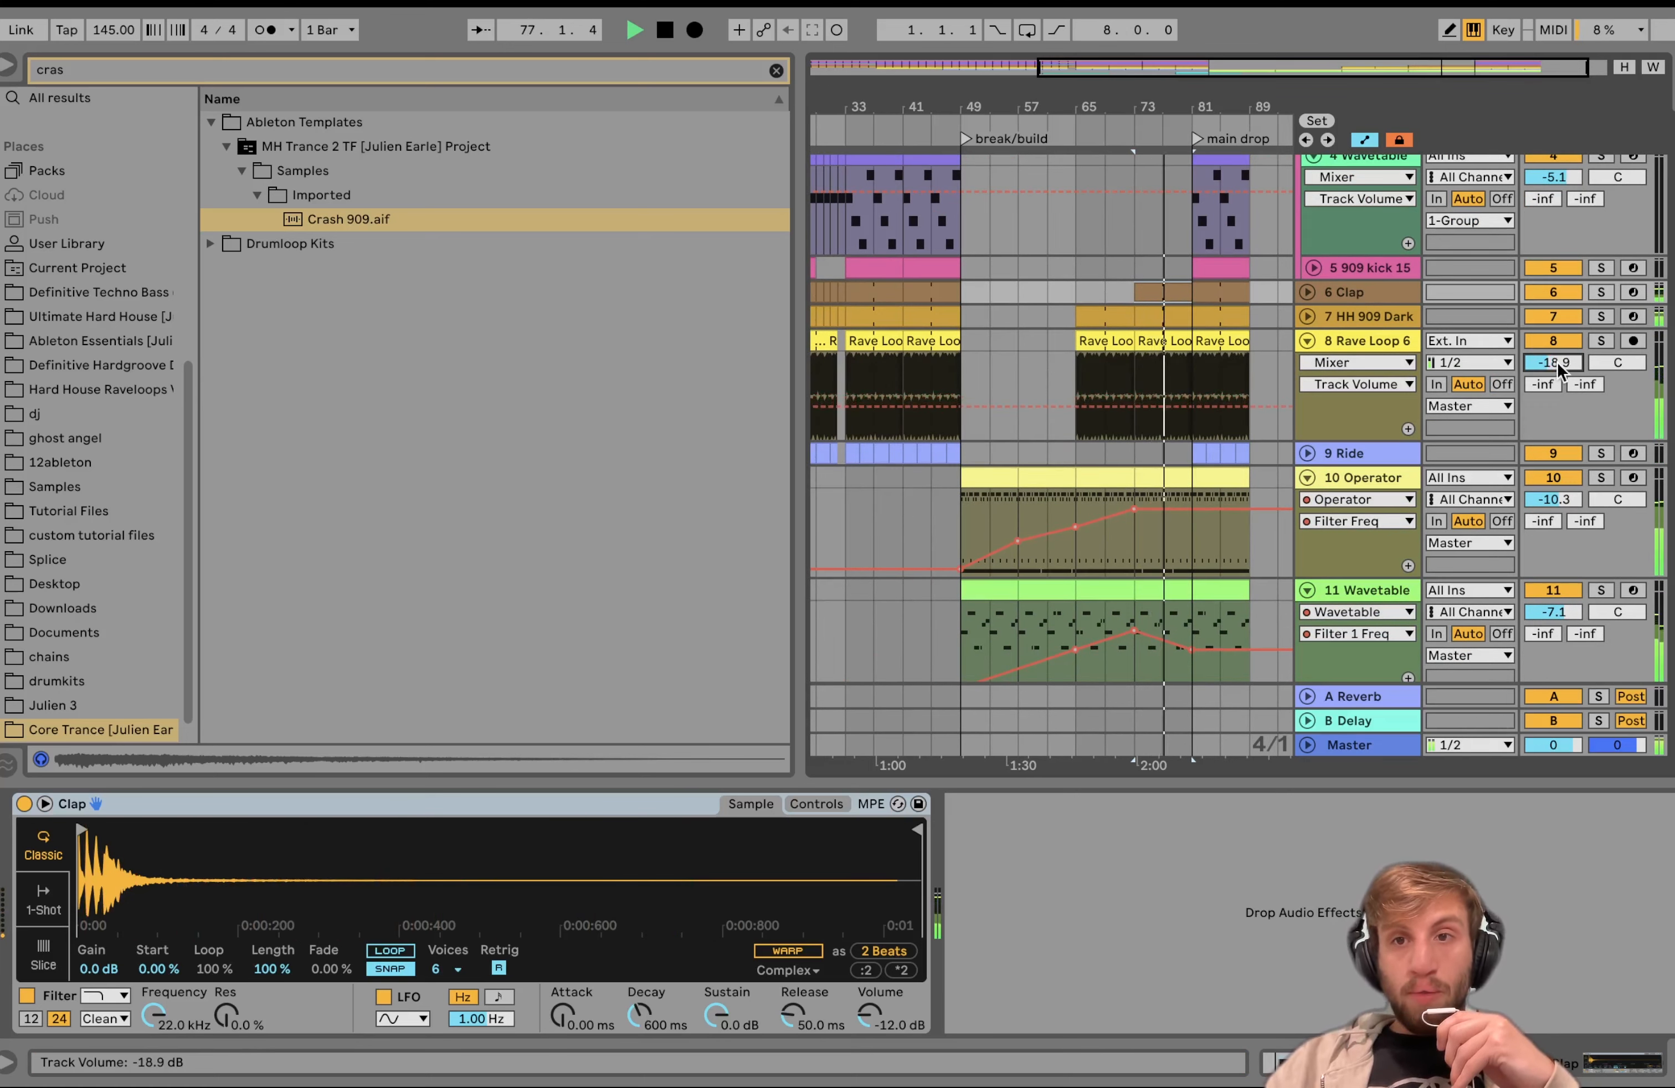
Step: Listen to the end of the break, stop playback and activate track 14 Audio
scroll(1557, 361, "down", 5)
scroll(1557, 362, "down", 2)
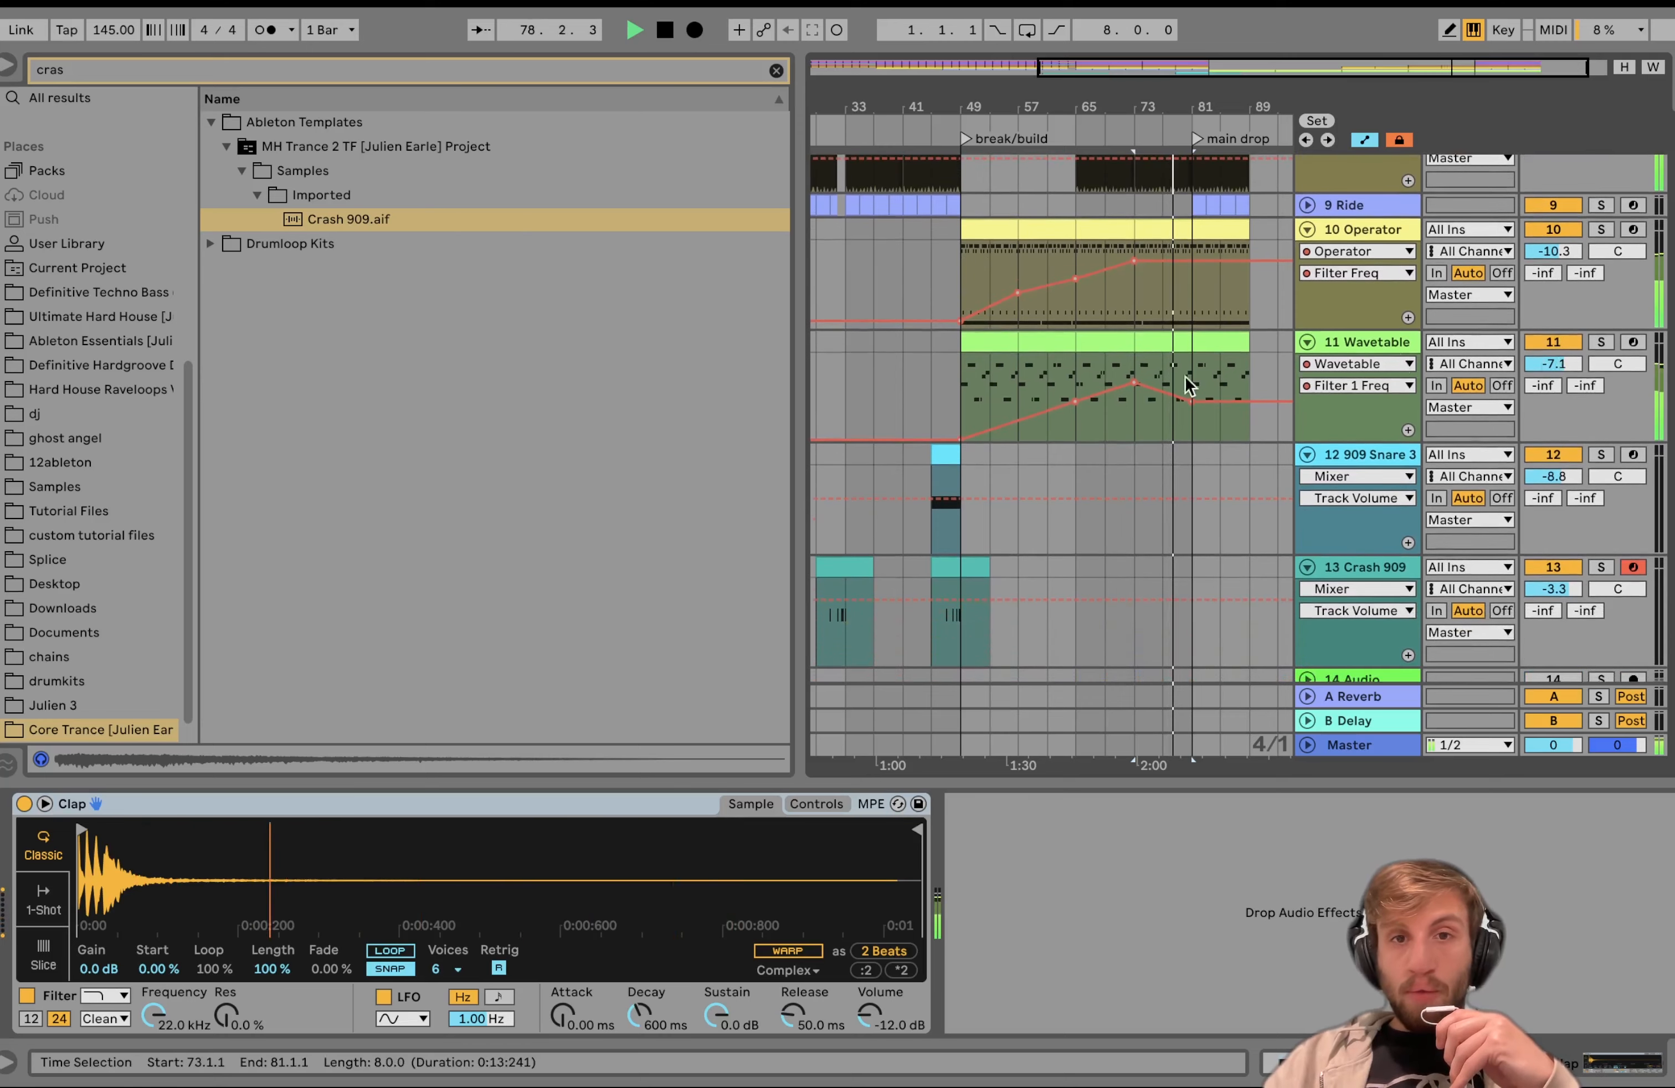
scroll(1194, 473, "down", 2)
scroll(1194, 473, "left", 1)
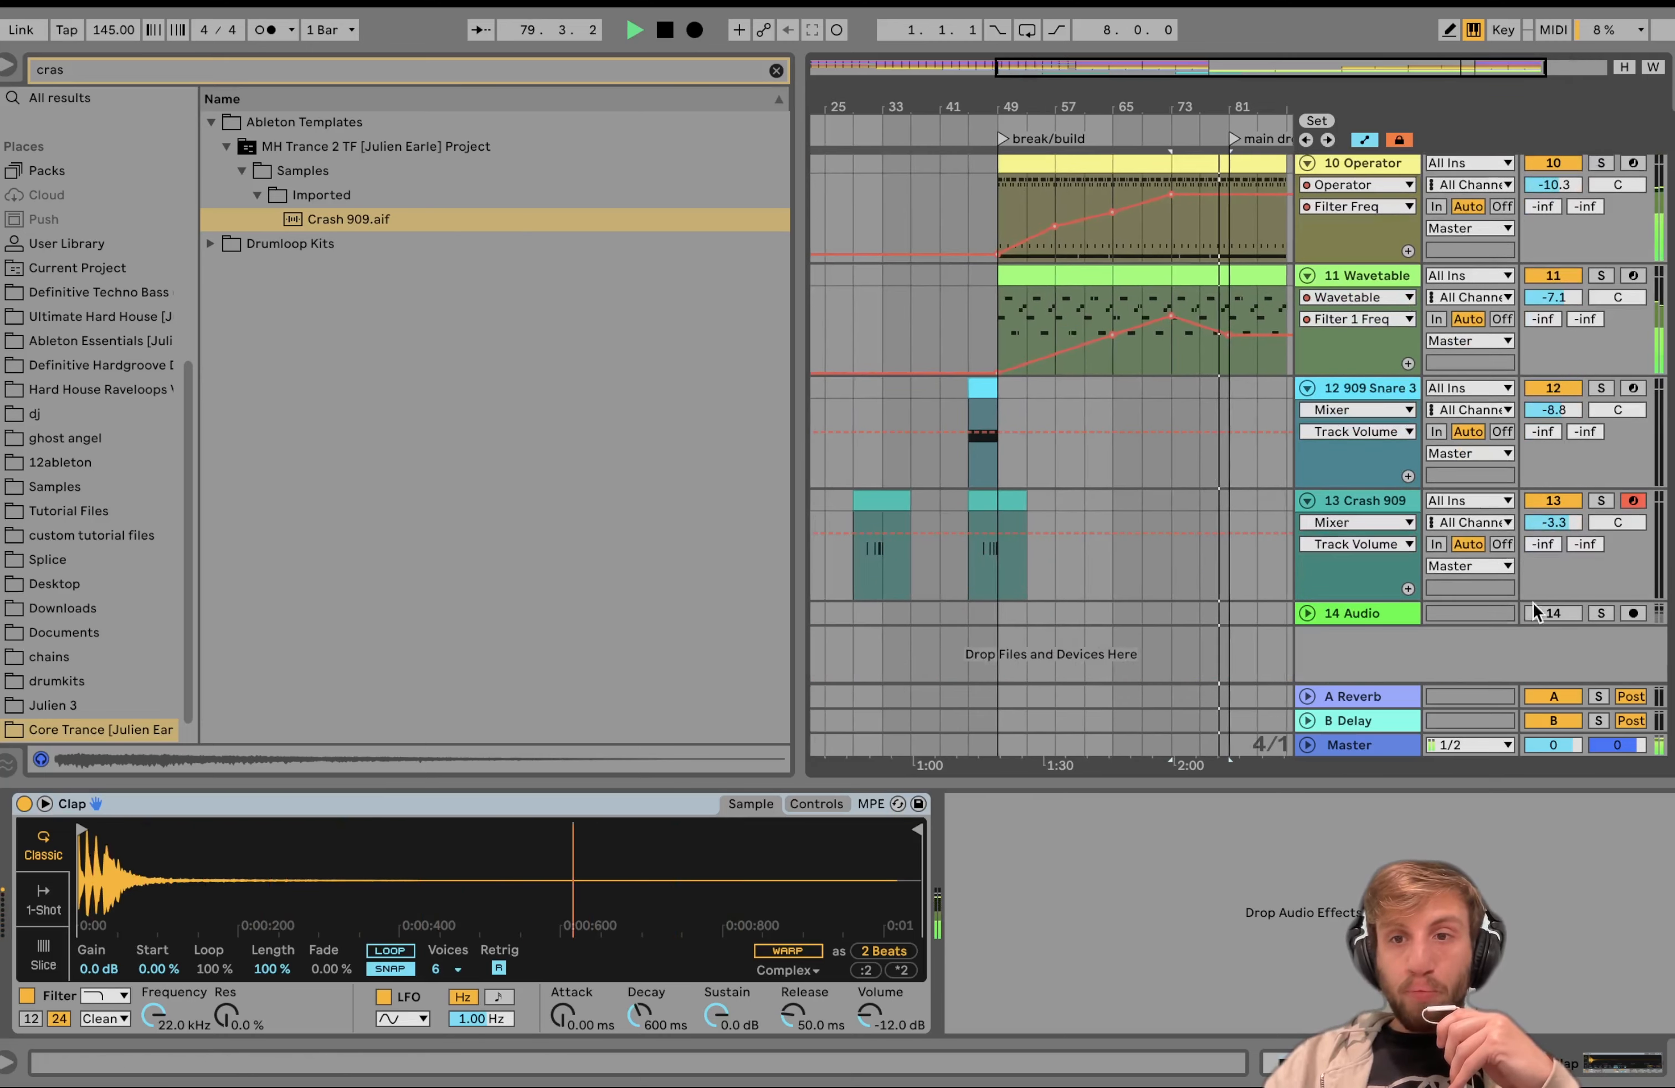
left_click(1548, 615)
key("space")
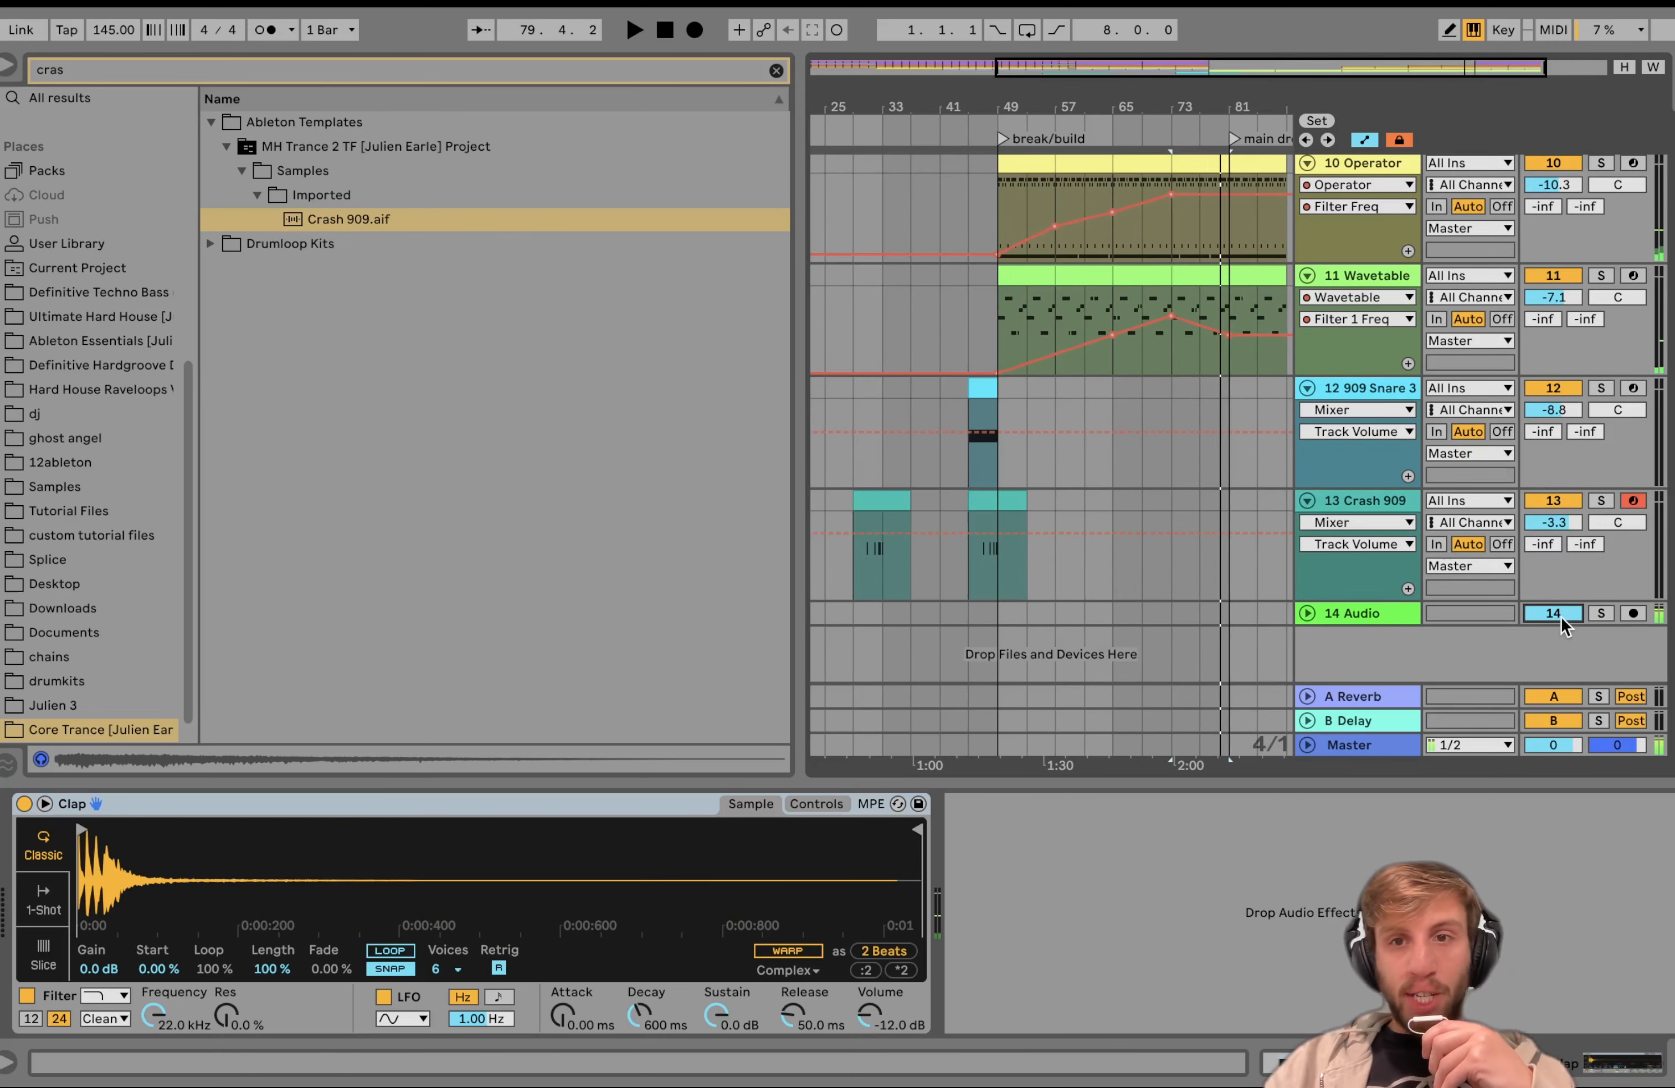
Step: Copy the 909 Snare 3 clip from bar 45 to bar 73 and duplicate it to bar 77
left_click(974, 388)
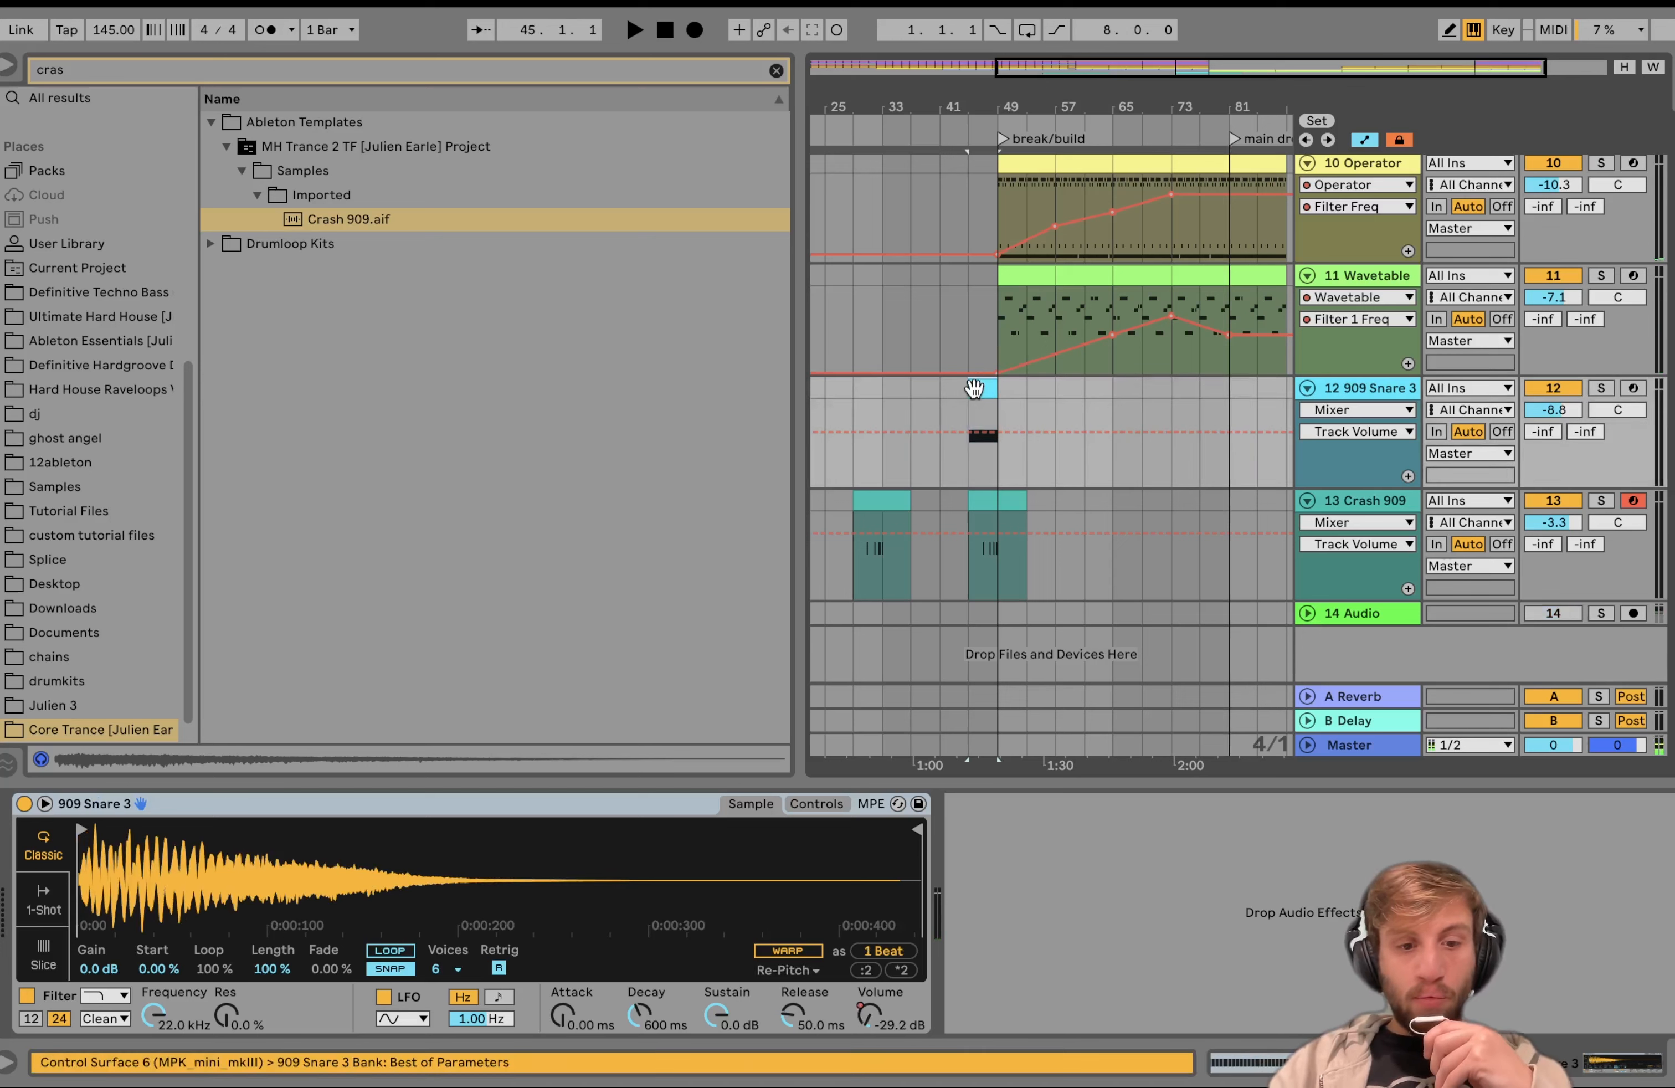
key("super+v")
key("super+d")
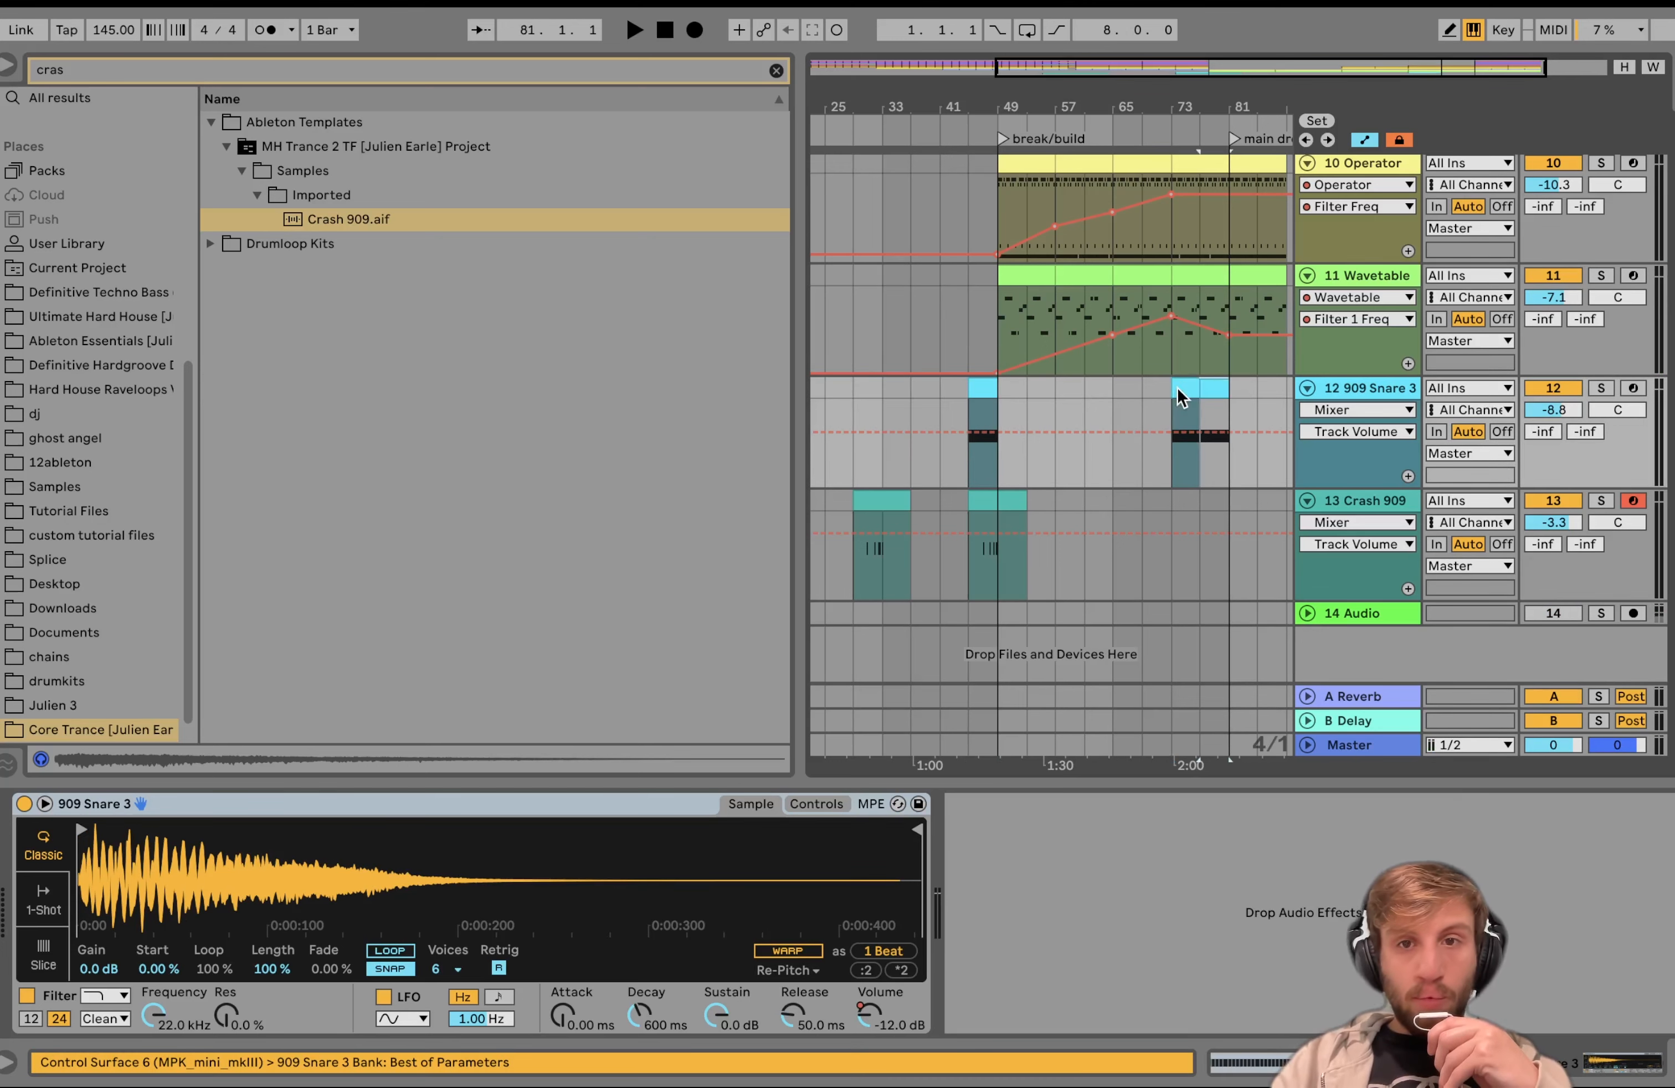
Step: Automate the 909 Snare 3 volume to dip at bar 73 and rise to -12.0 dB at bar 81, then play it back
left_click(1177, 387)
right_click(867, 1012)
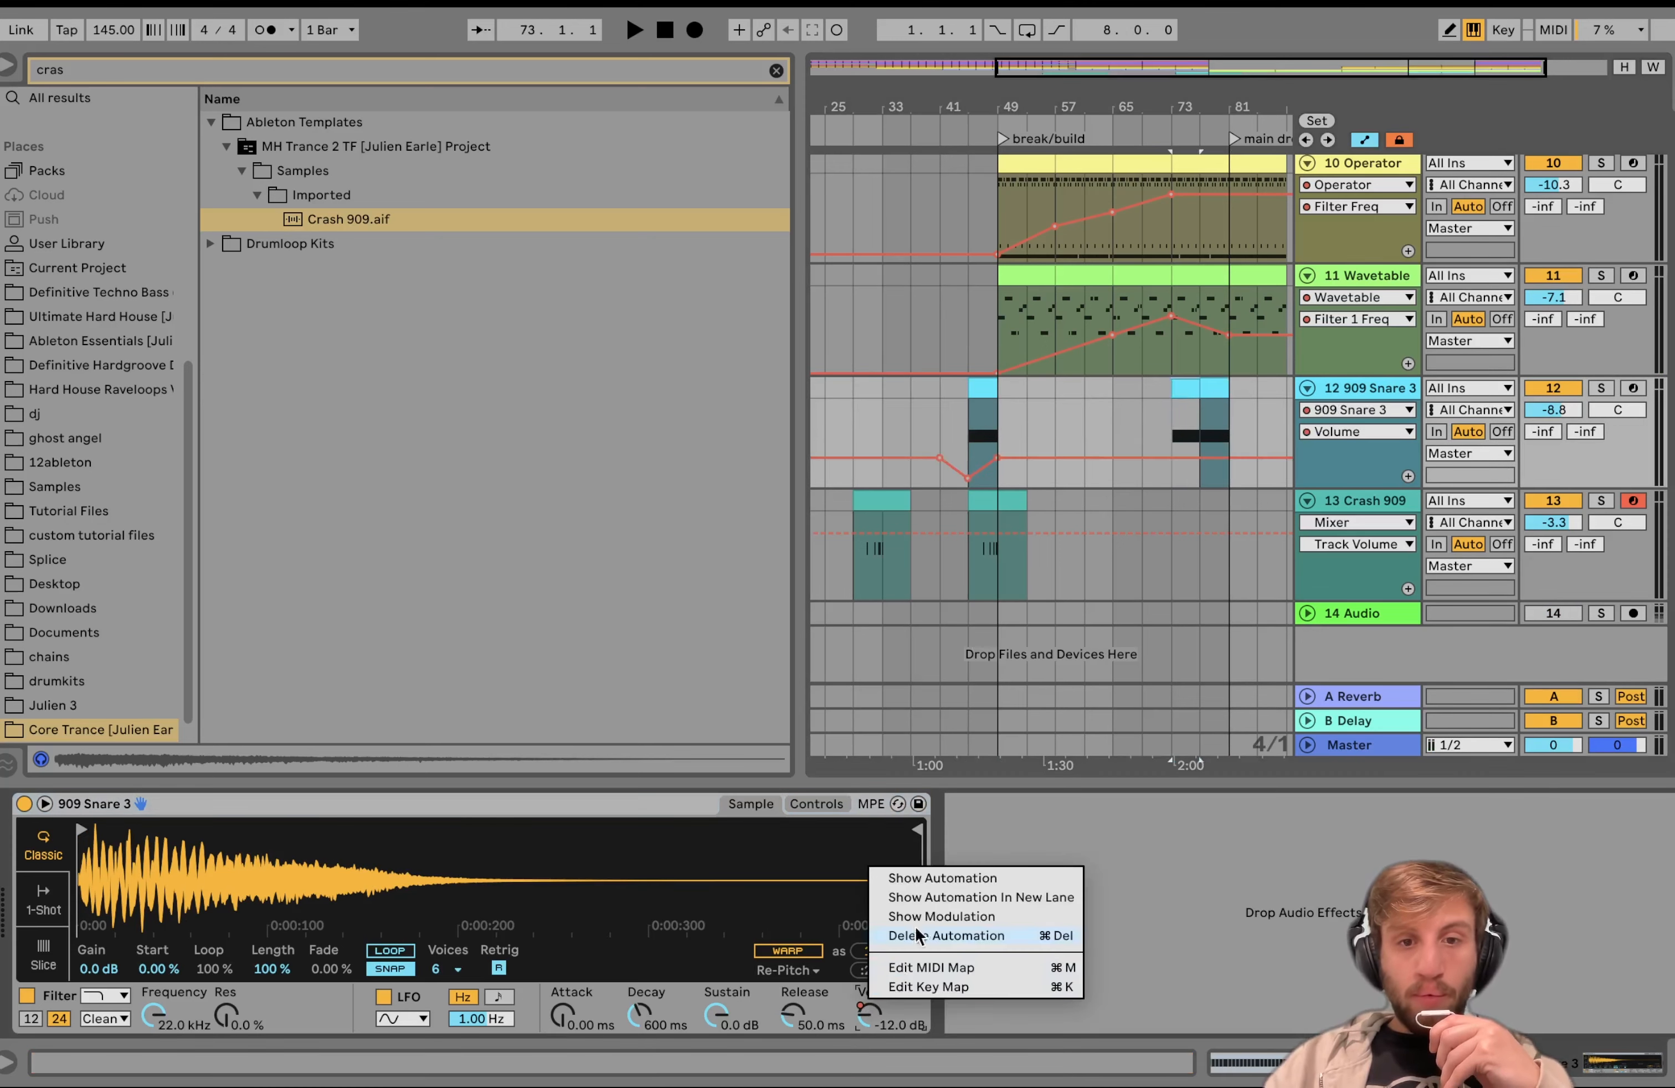
left_click(943, 877)
left_click(1230, 457)
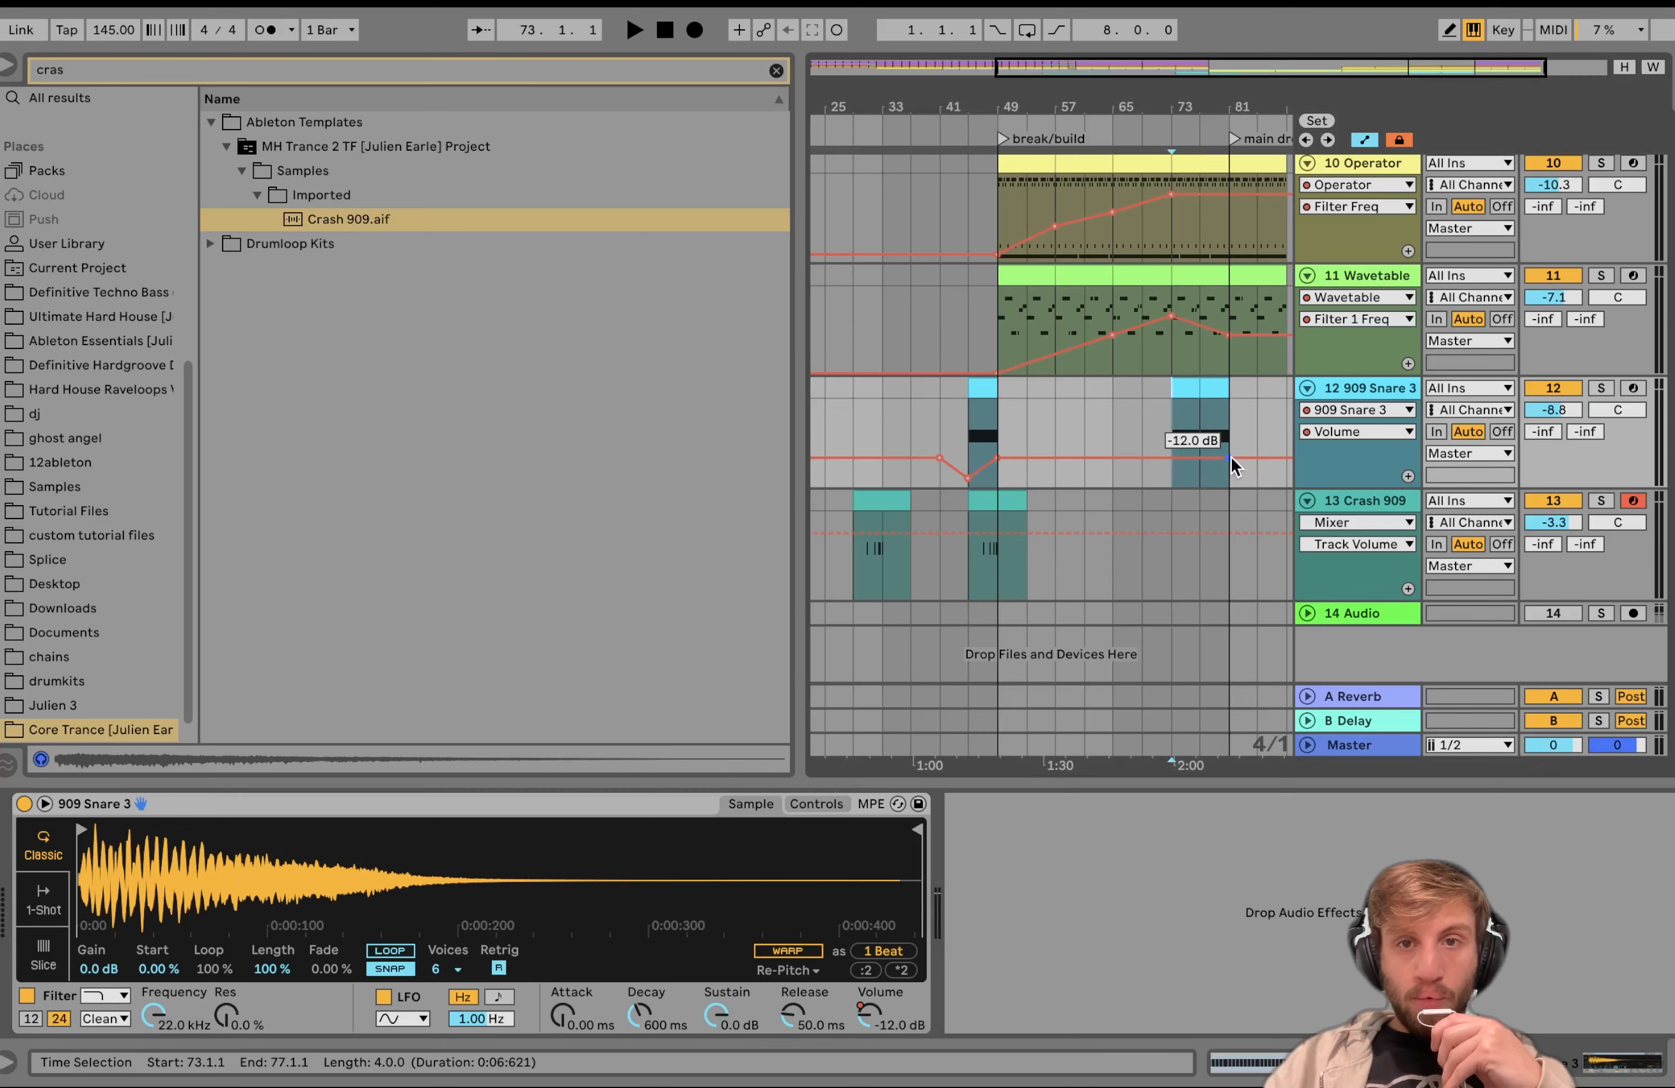
left_click_drag(1164, 457, 1170, 475)
key("space")
left_click(1198, 432)
key("space")
key("space")
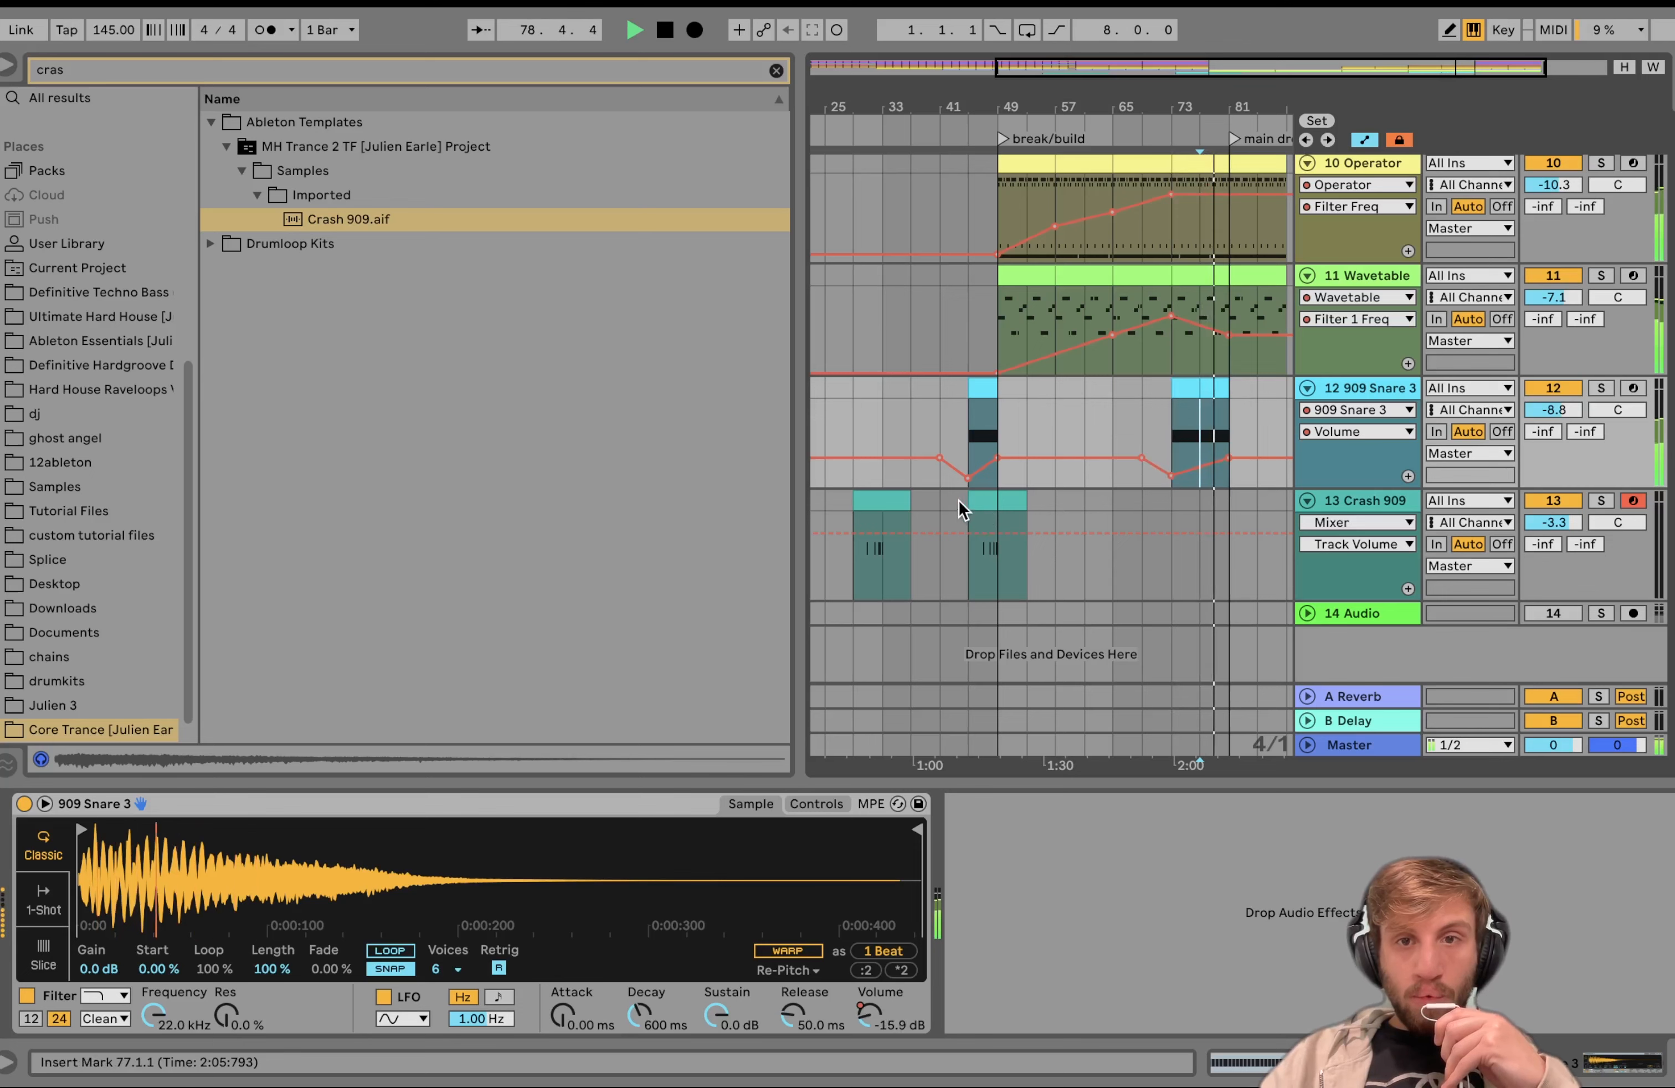
Step: Duplicate the Crash 909 clip from bar 45 to bar 77 by repeating the selected 32-bar range
left_click_drag(961, 503, 1197, 518)
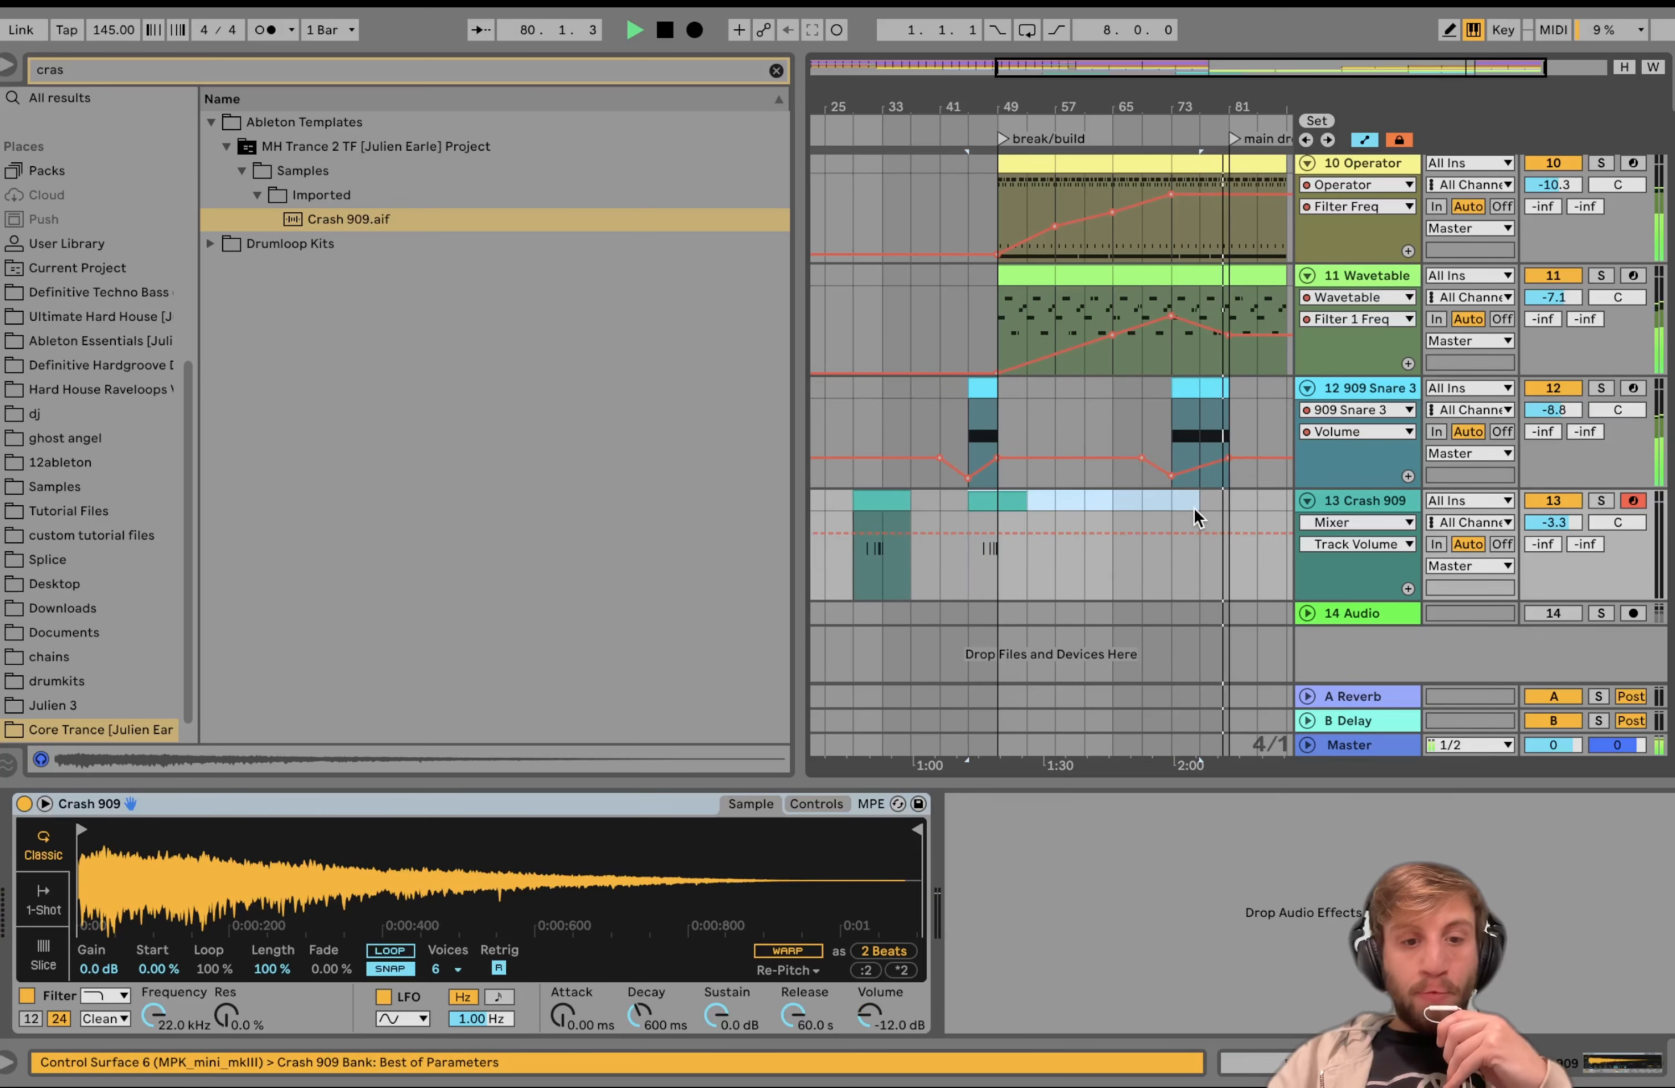
key("ctrl+d")
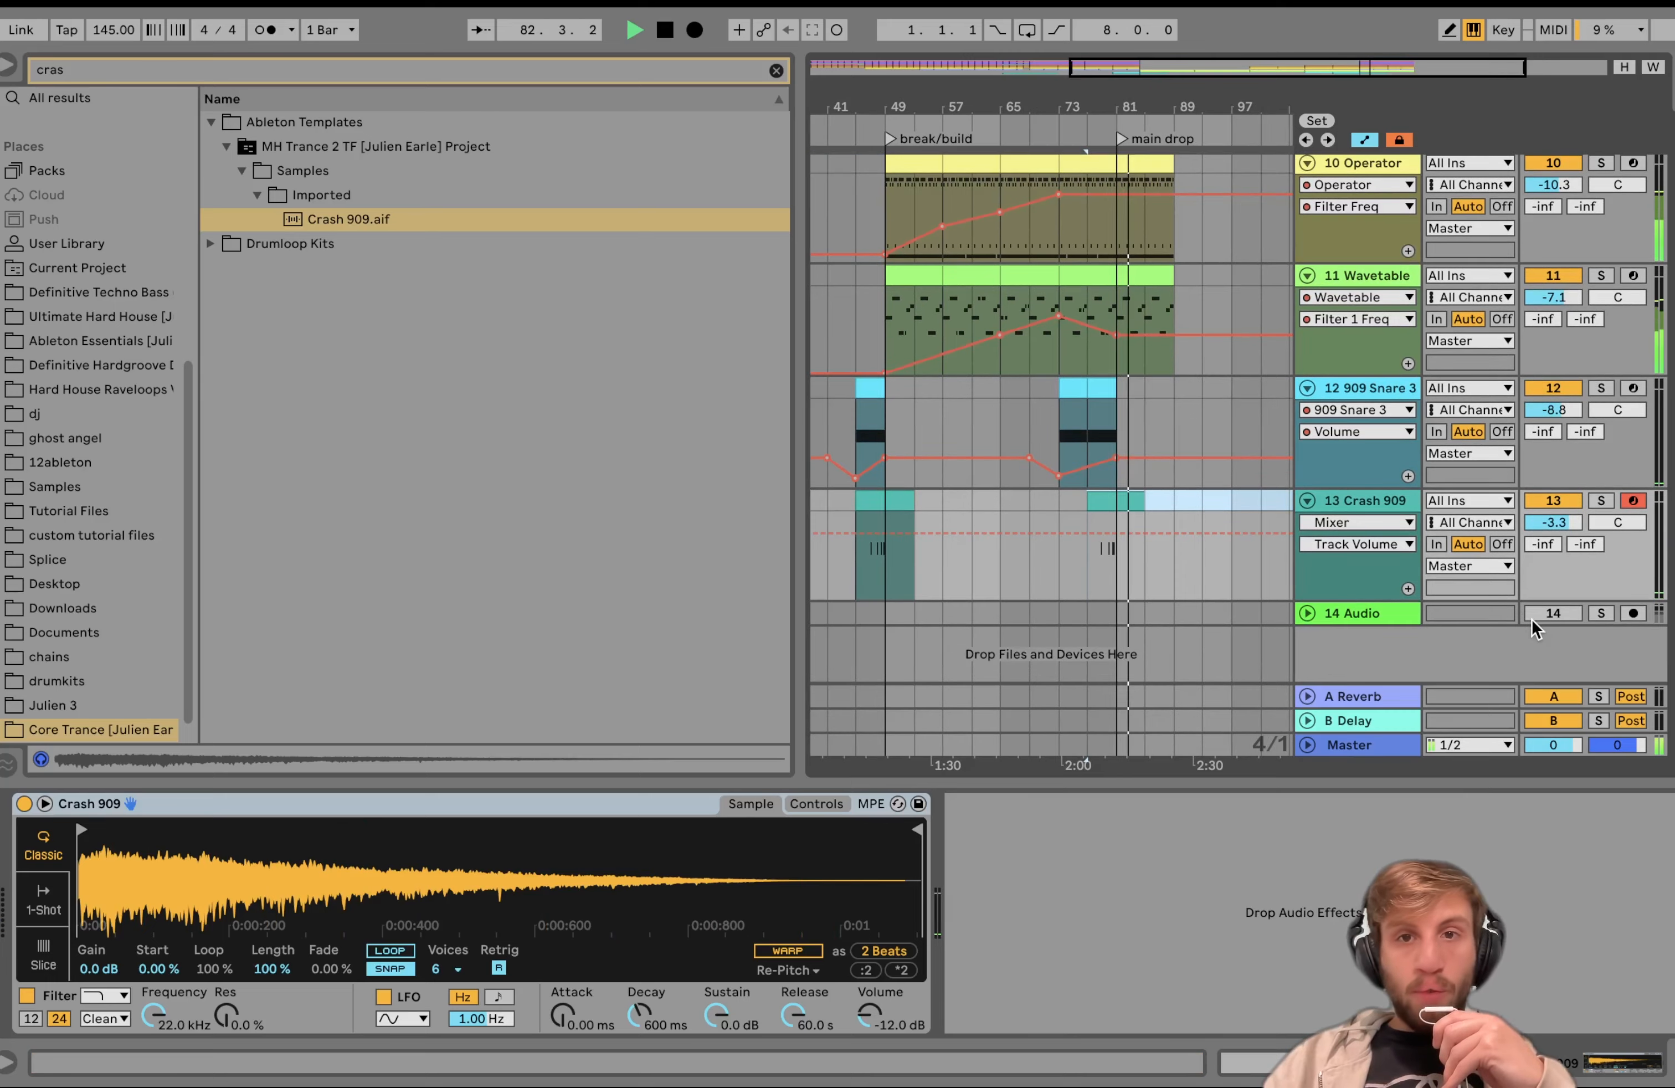
Step: Duplicate the main drop's bars 81 to 89 on all tracks so they repeat at bar 89
scroll(1133, 626, "up", 2)
left_click_drag(1077, 652, 1141, 139)
key("ctrl+d")
scroll(1173, 454, "down", 5)
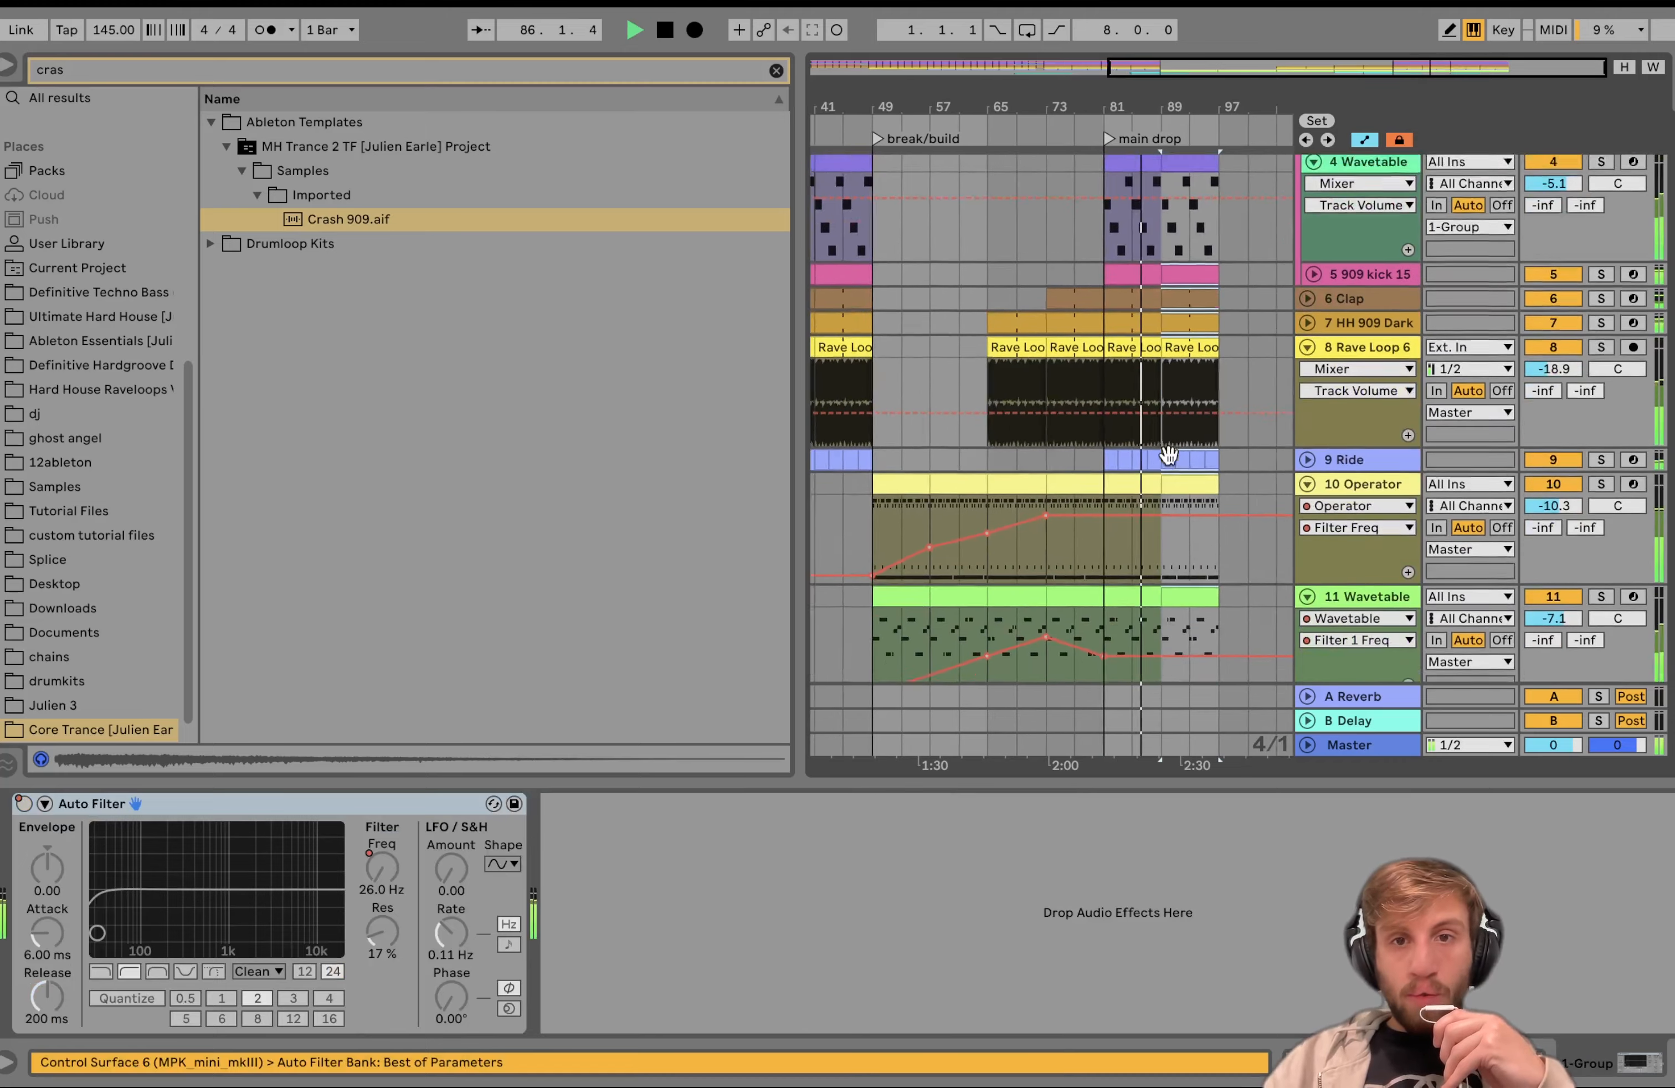
Step: Cut the end of the 909 kick clip just before bar 89 to leave a short gap
scroll(1173, 454, "up", 5)
scroll(1174, 451, "up", 6)
scroll(1174, 451, "down", 2)
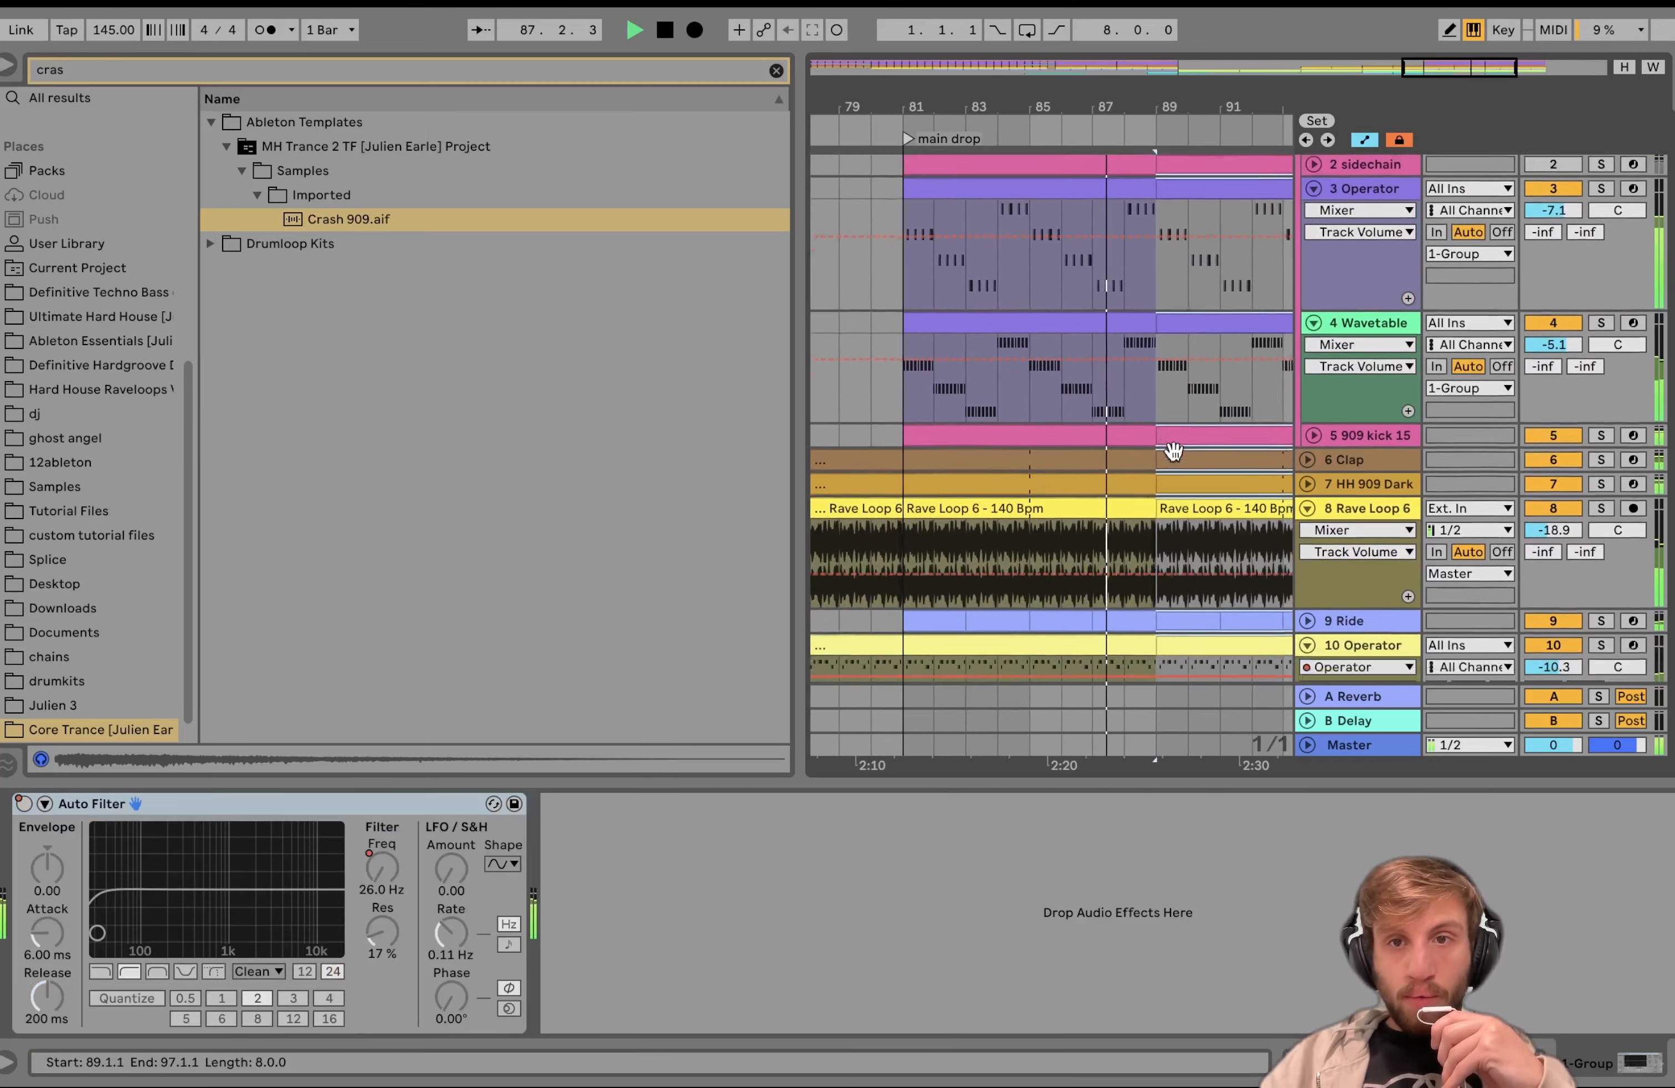
left_click(1138, 399)
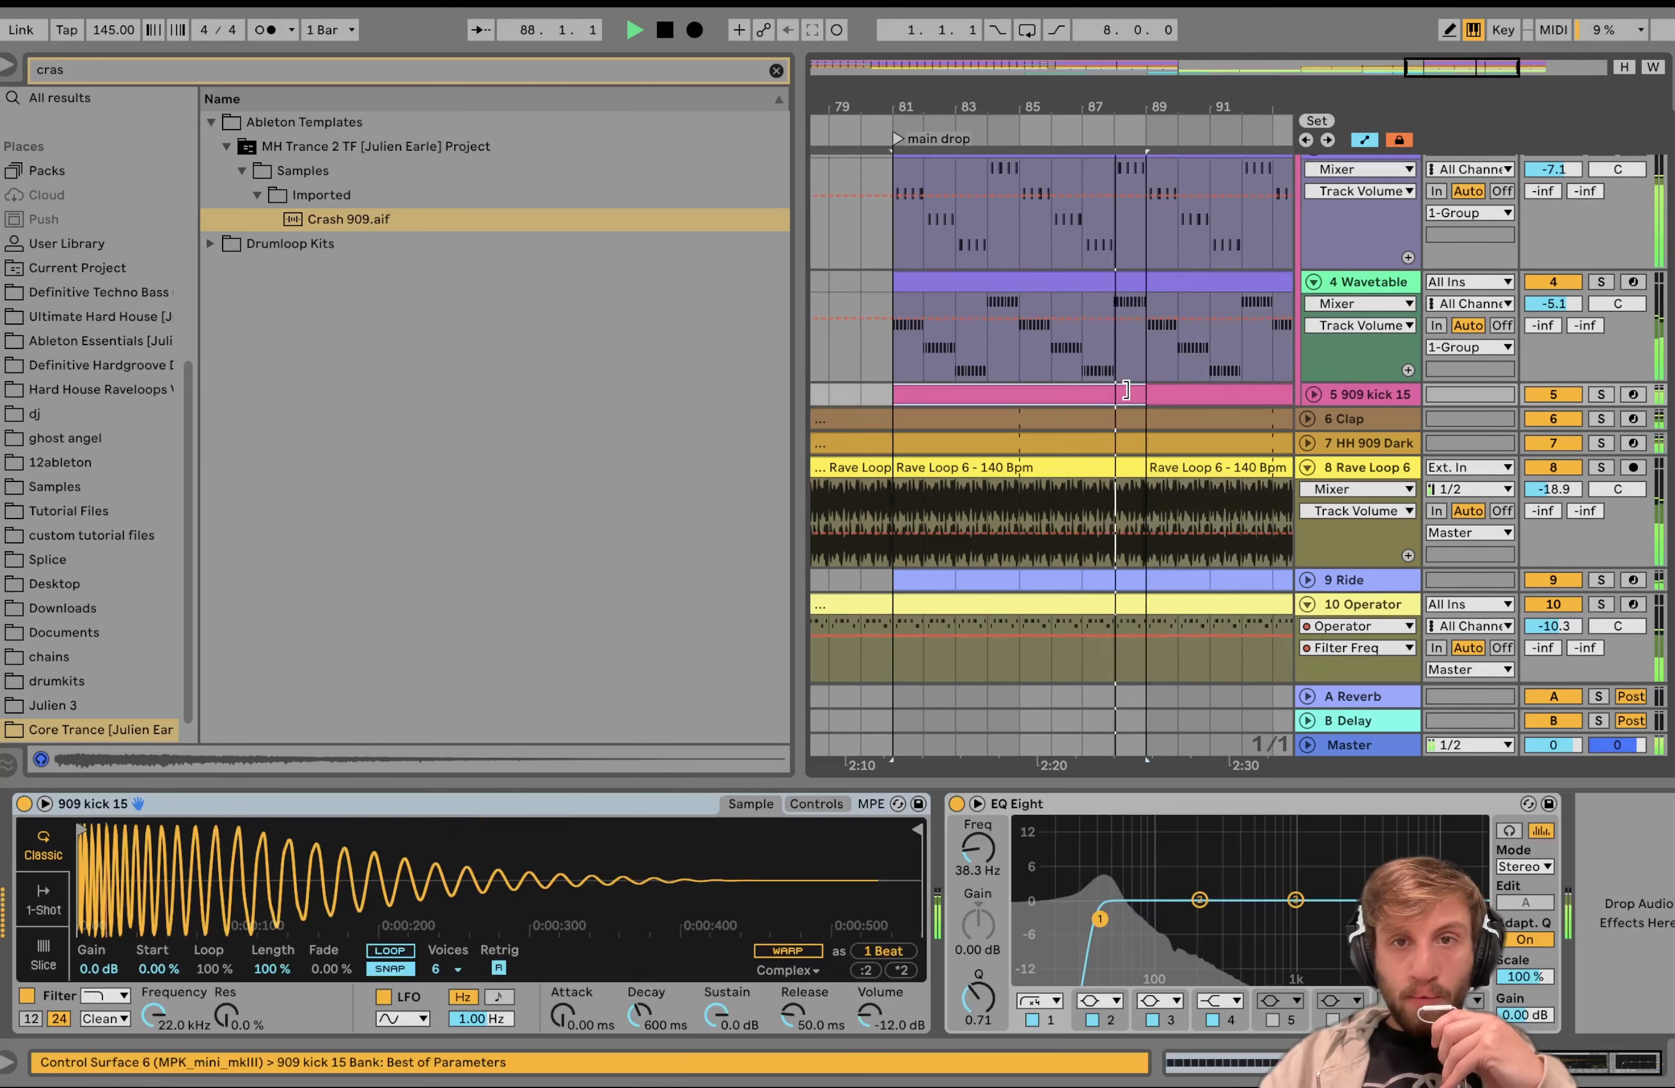
Step: Delete the Ride clip from bar 89 onward
left_click(1177, 580)
scroll(1176, 576, "down", 5)
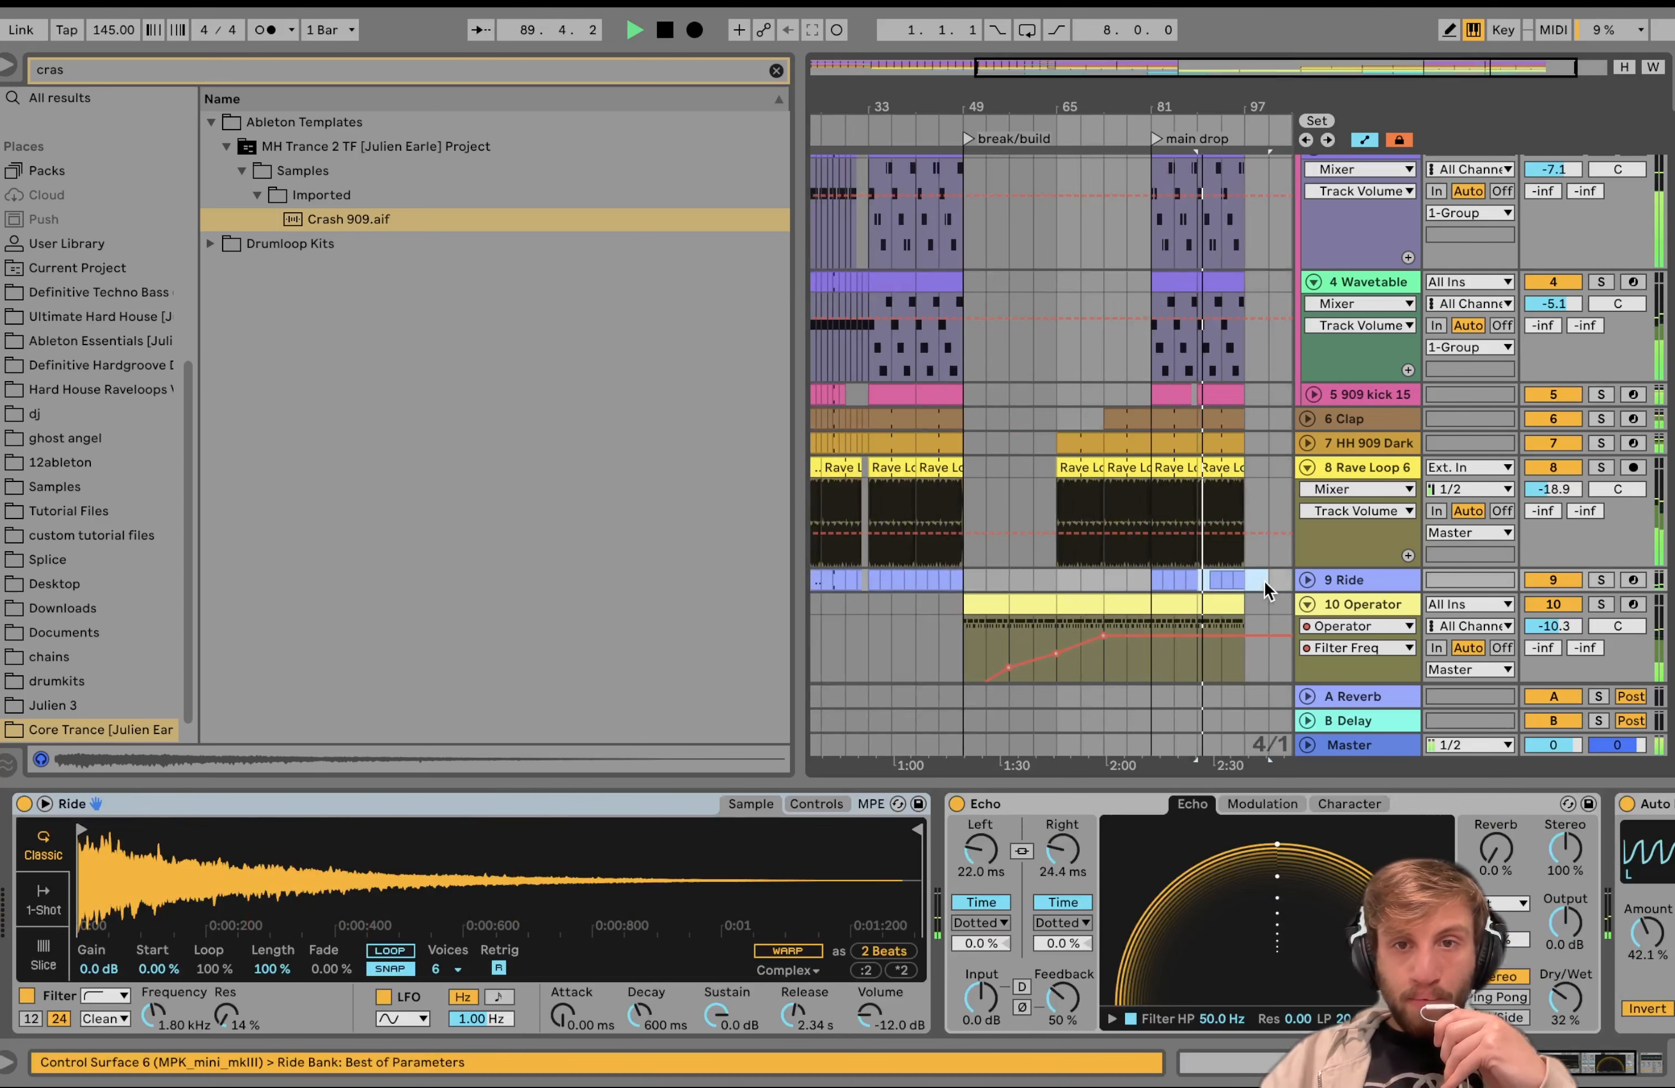
scroll(1265, 580, "down", 5)
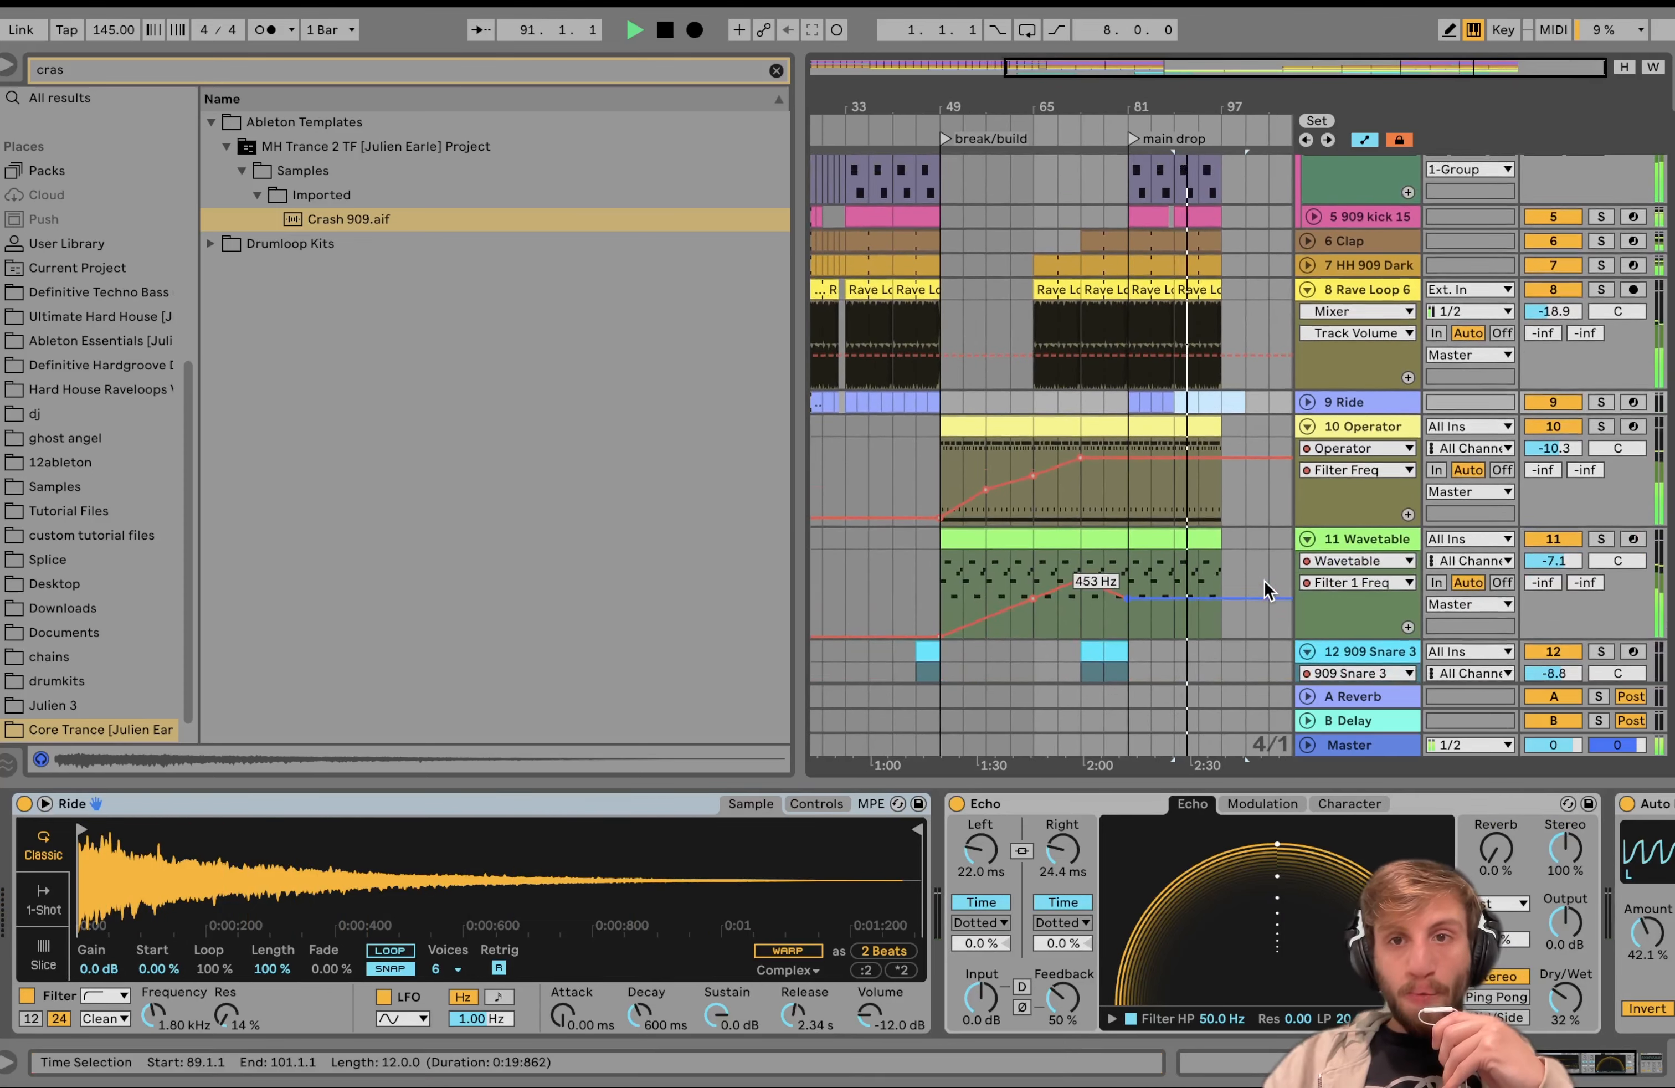
scroll(1359, 416, "down", 5)
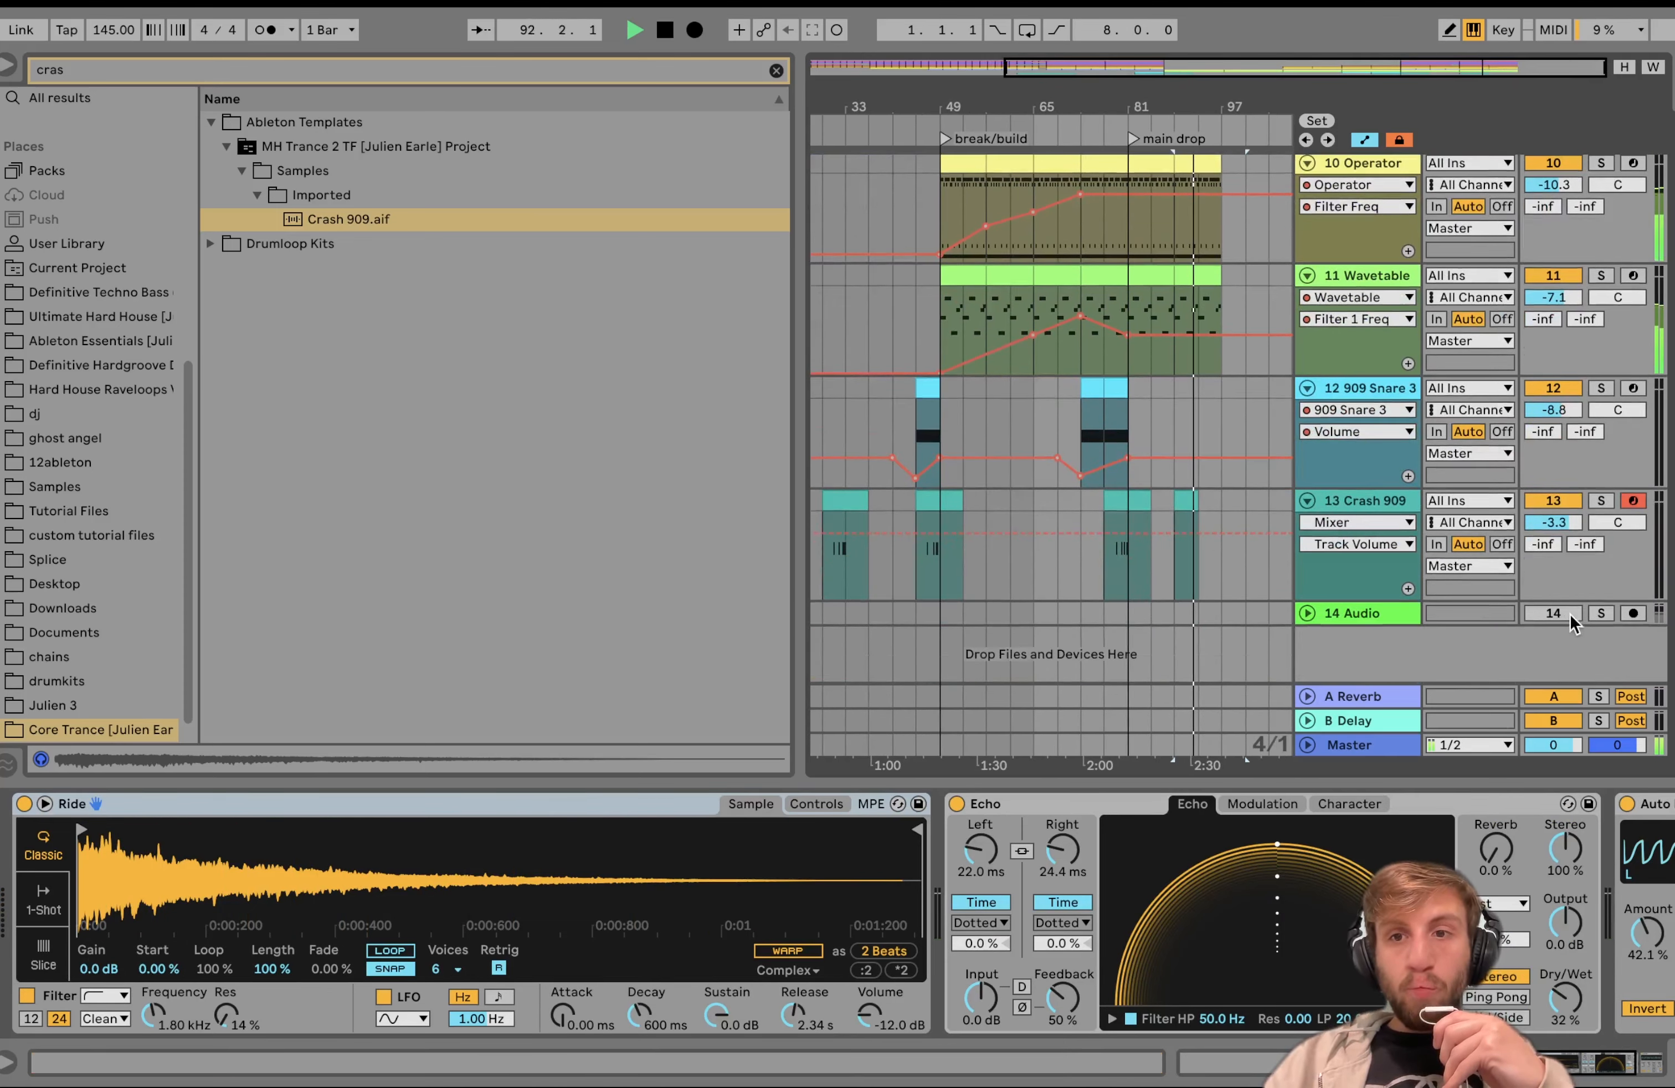
Step: Duplicate the bar 89 to 97 section across tracks 2 through 11 to bar 97
scroll(1271, 397, "up", 2)
left_click(1202, 354)
scroll(1203, 353, "up", 10)
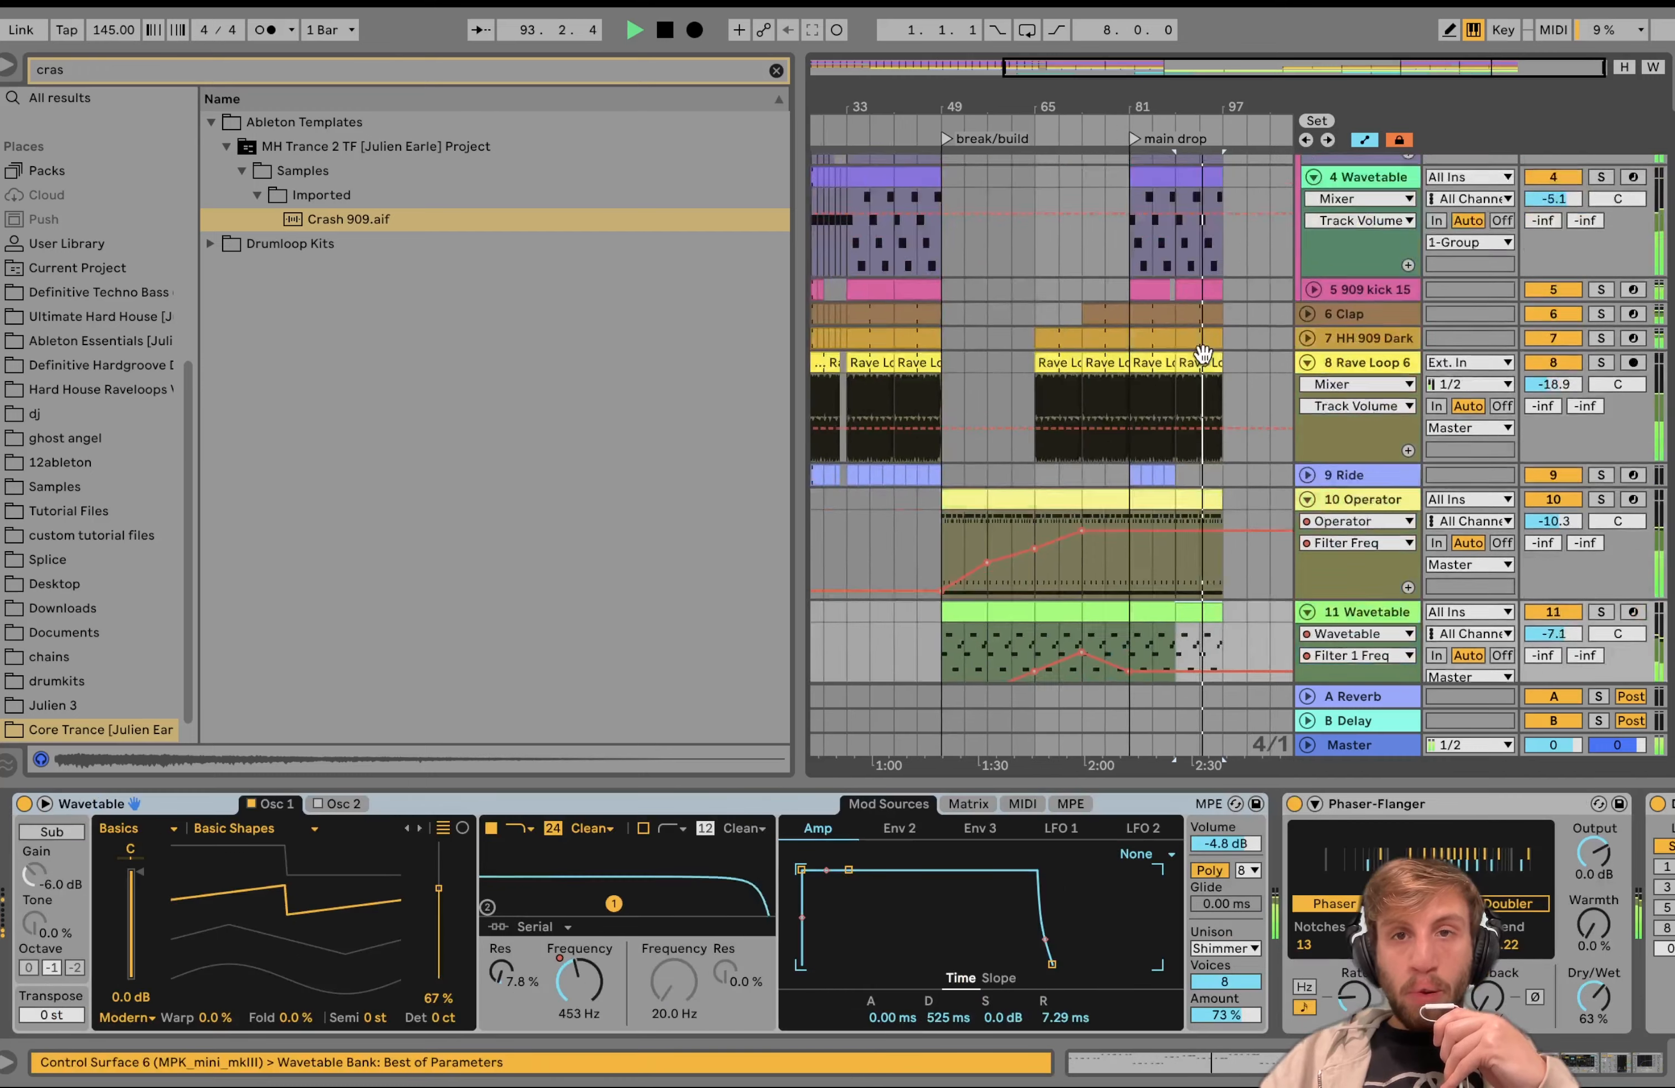
left_click(1189, 259, "shift")
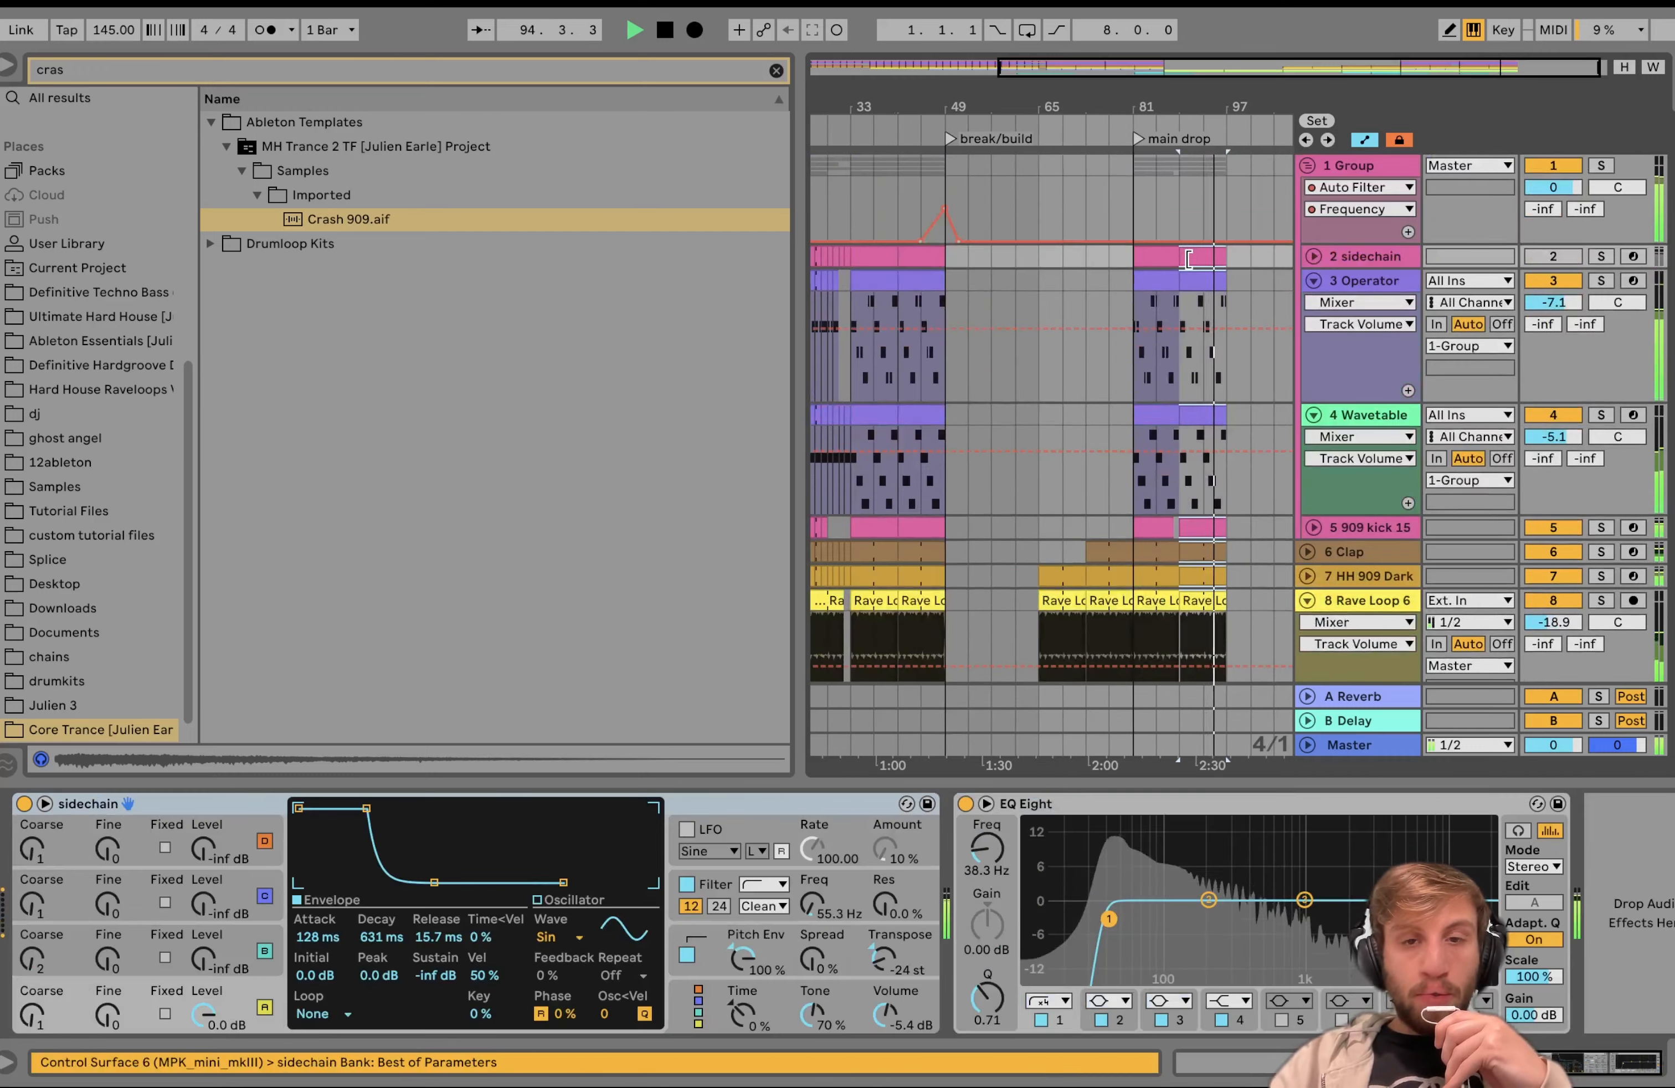
key("super+d")
scroll(1189, 259, "down", 5)
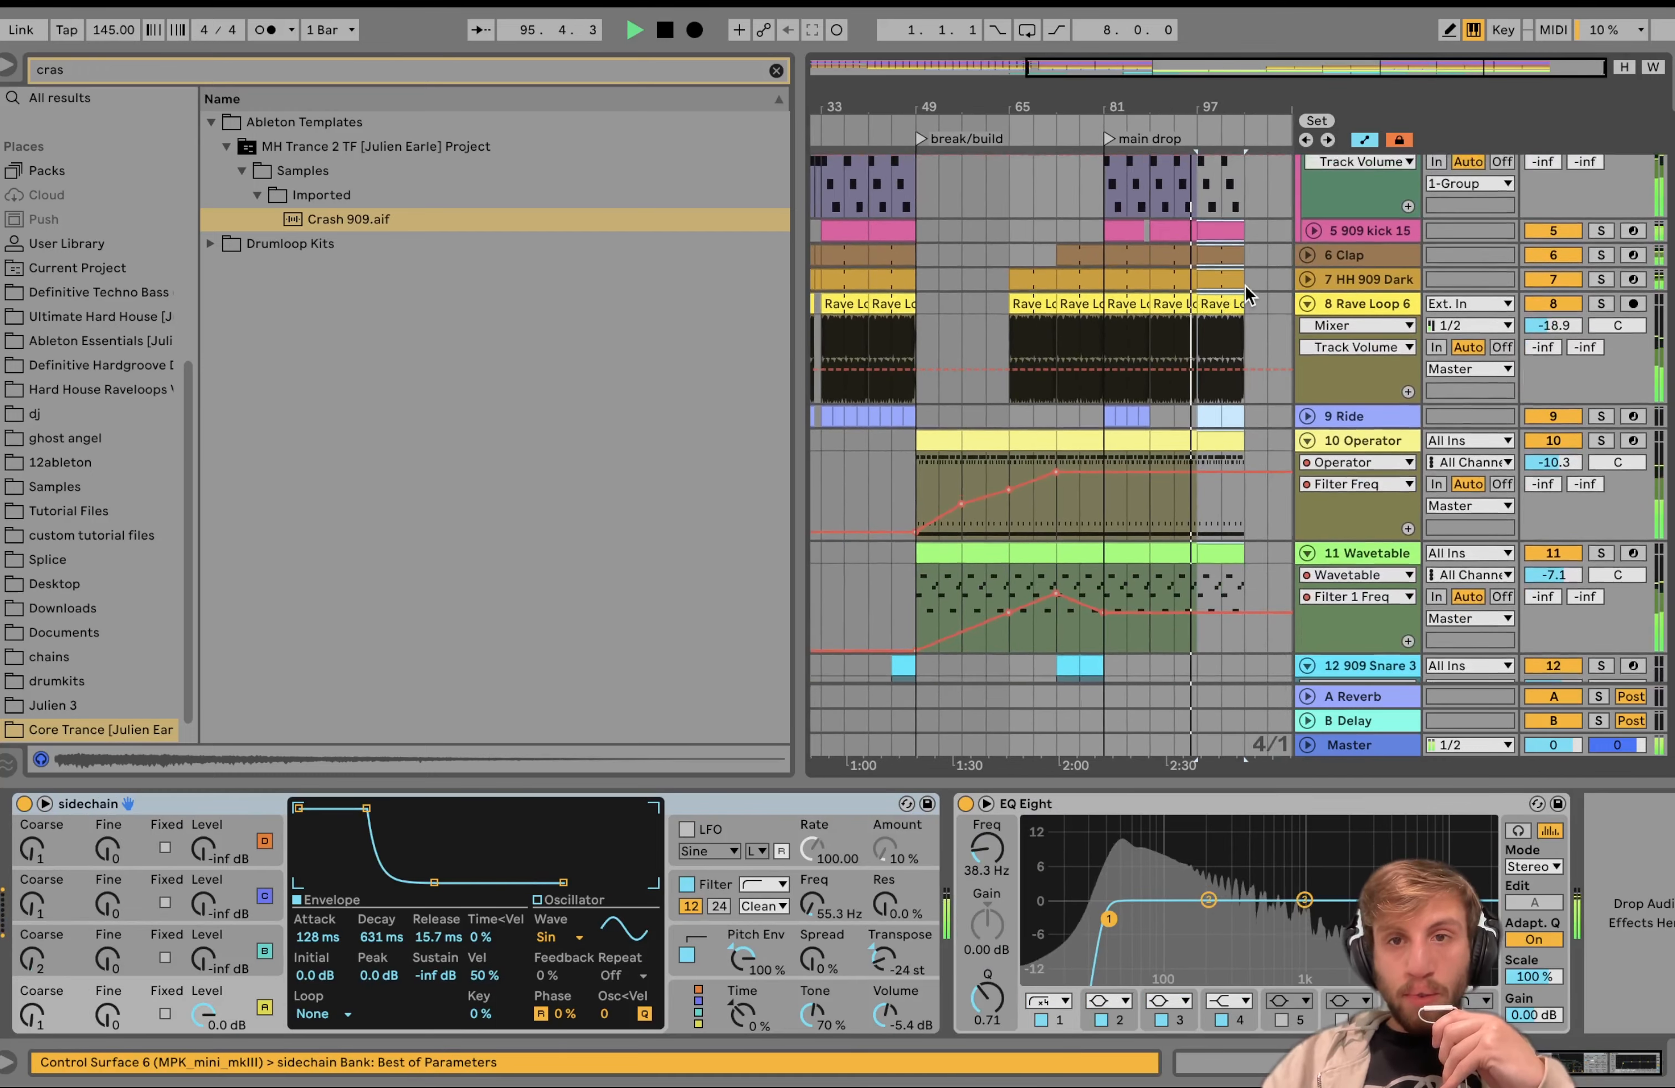
Step: Delete the 909 kick clip between bars 97 and 105
left_click(1220, 230)
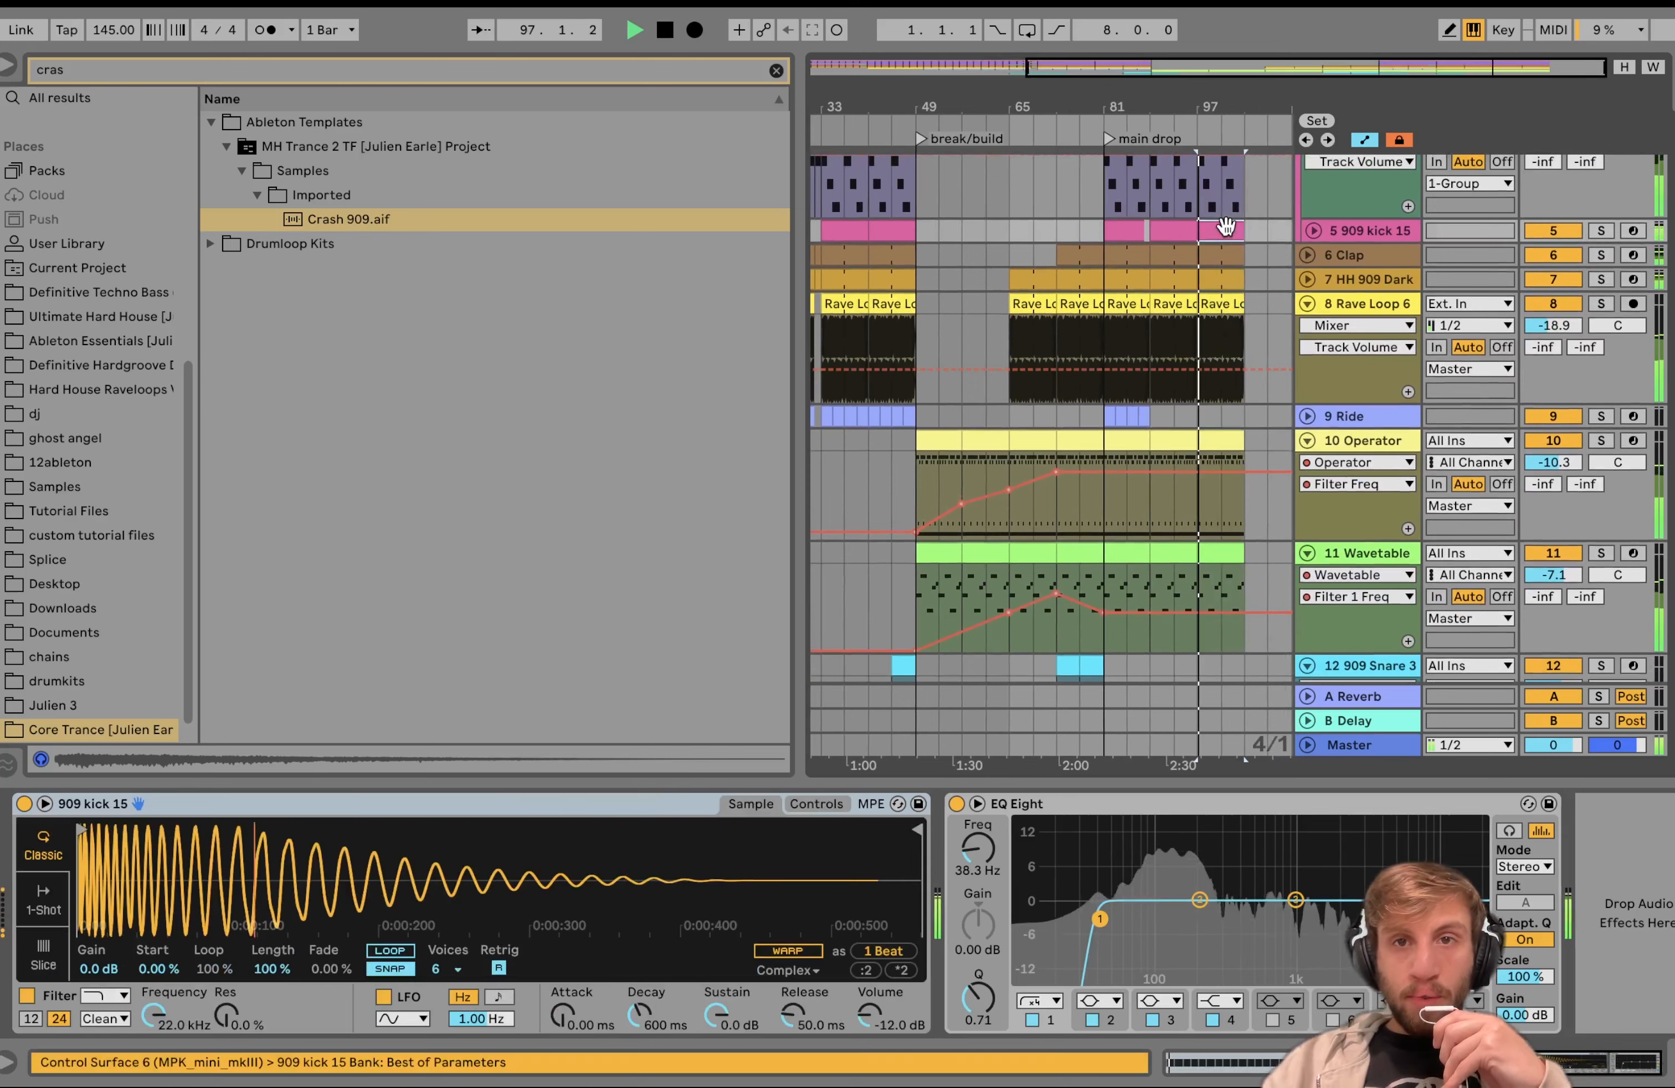
scroll(1227, 234, "up", 1)
scroll(1226, 233, "down", 5)
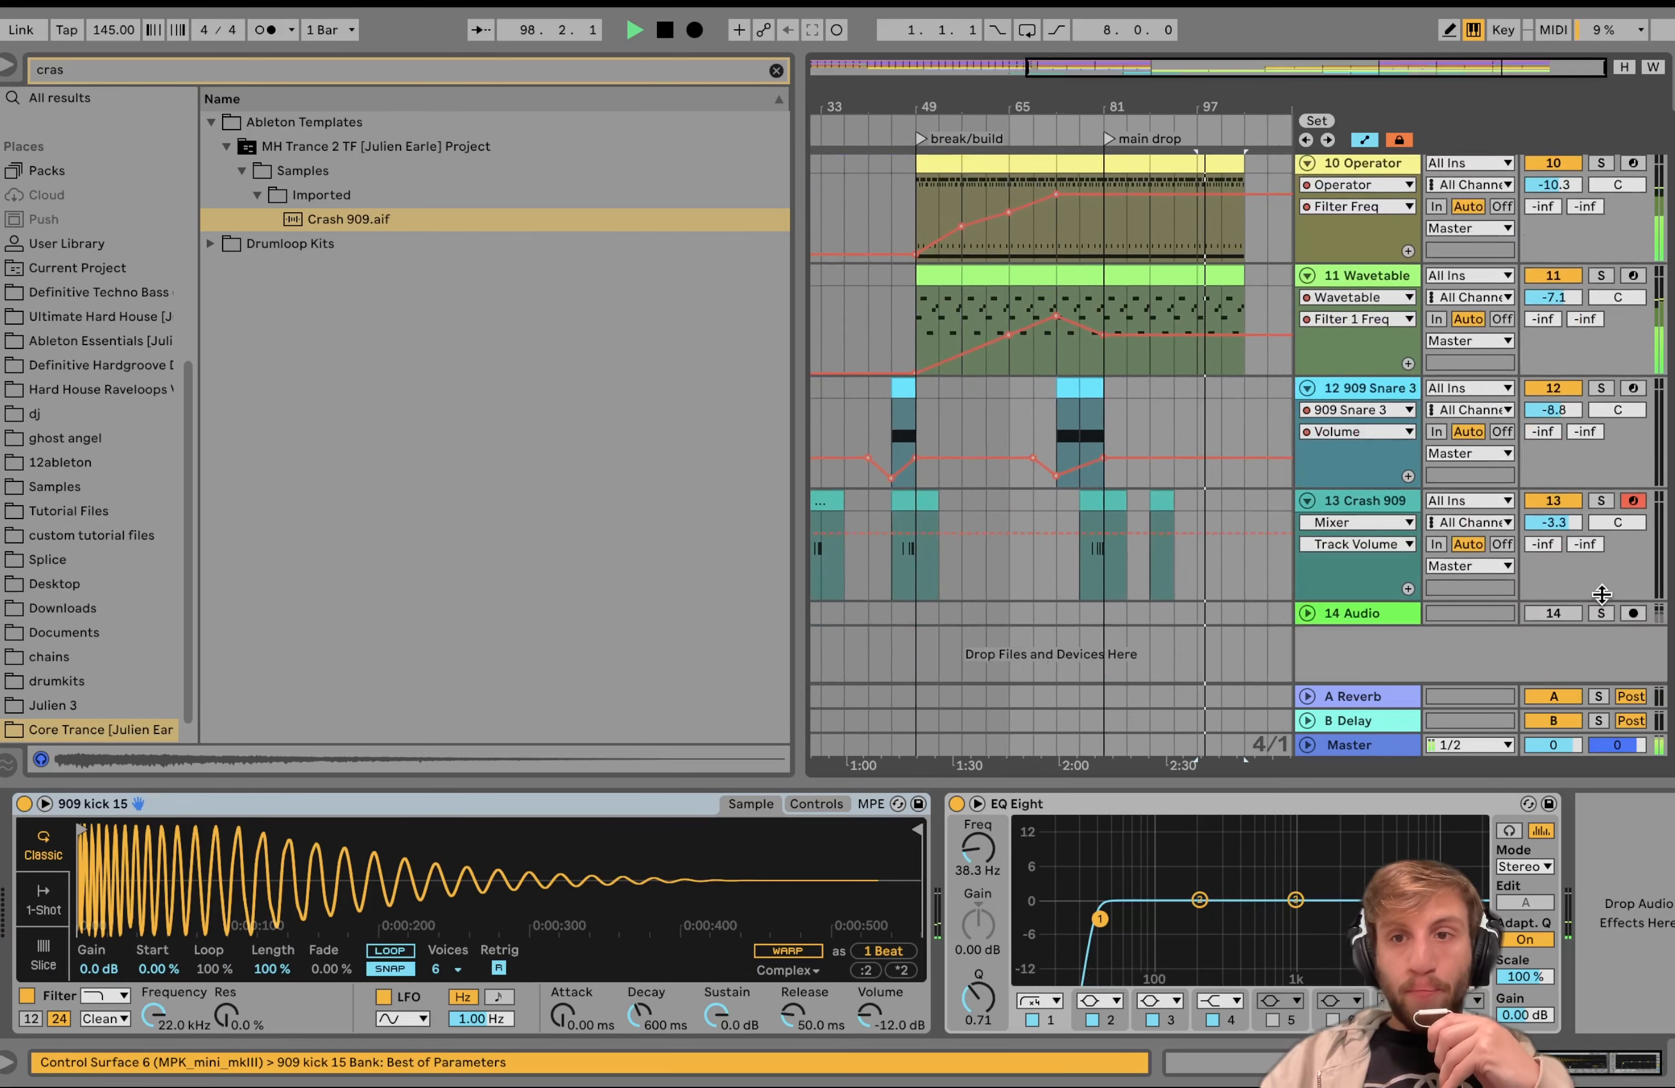
Step: Stop playback and switch on track 14 Audio
left_click(1557, 610)
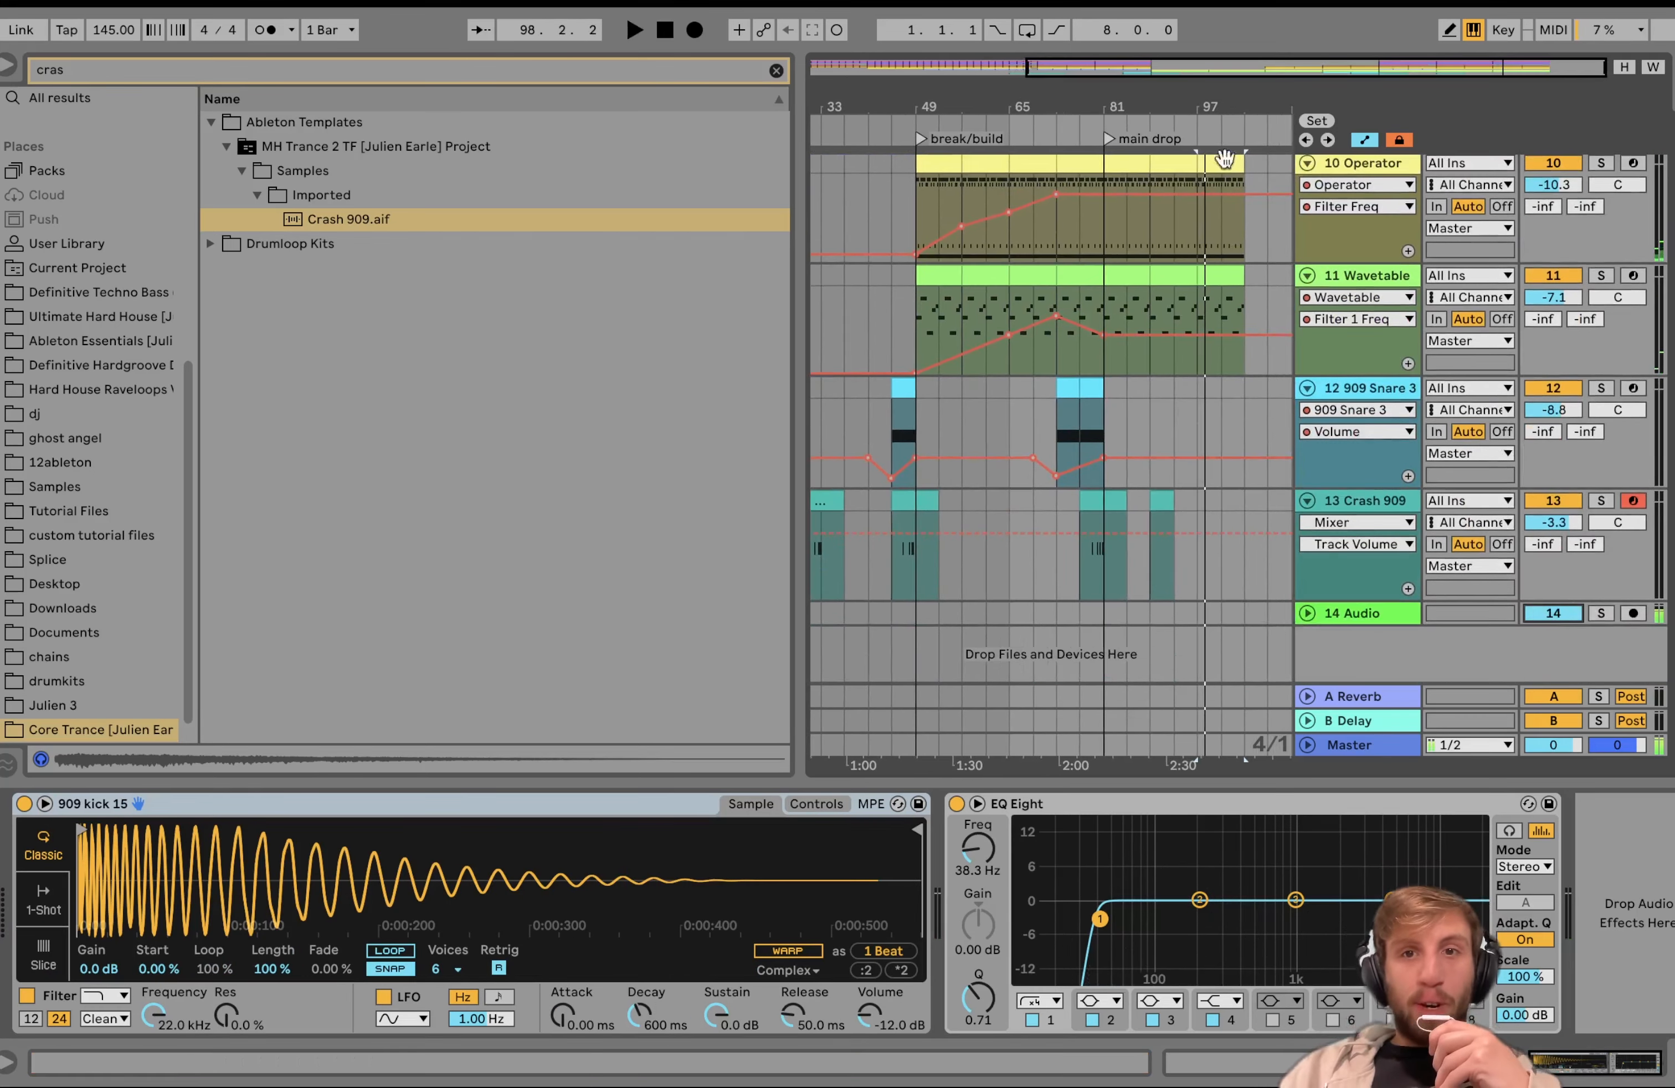
scroll(1262, 382, "up", 2)
scroll(1264, 385, "down", 2)
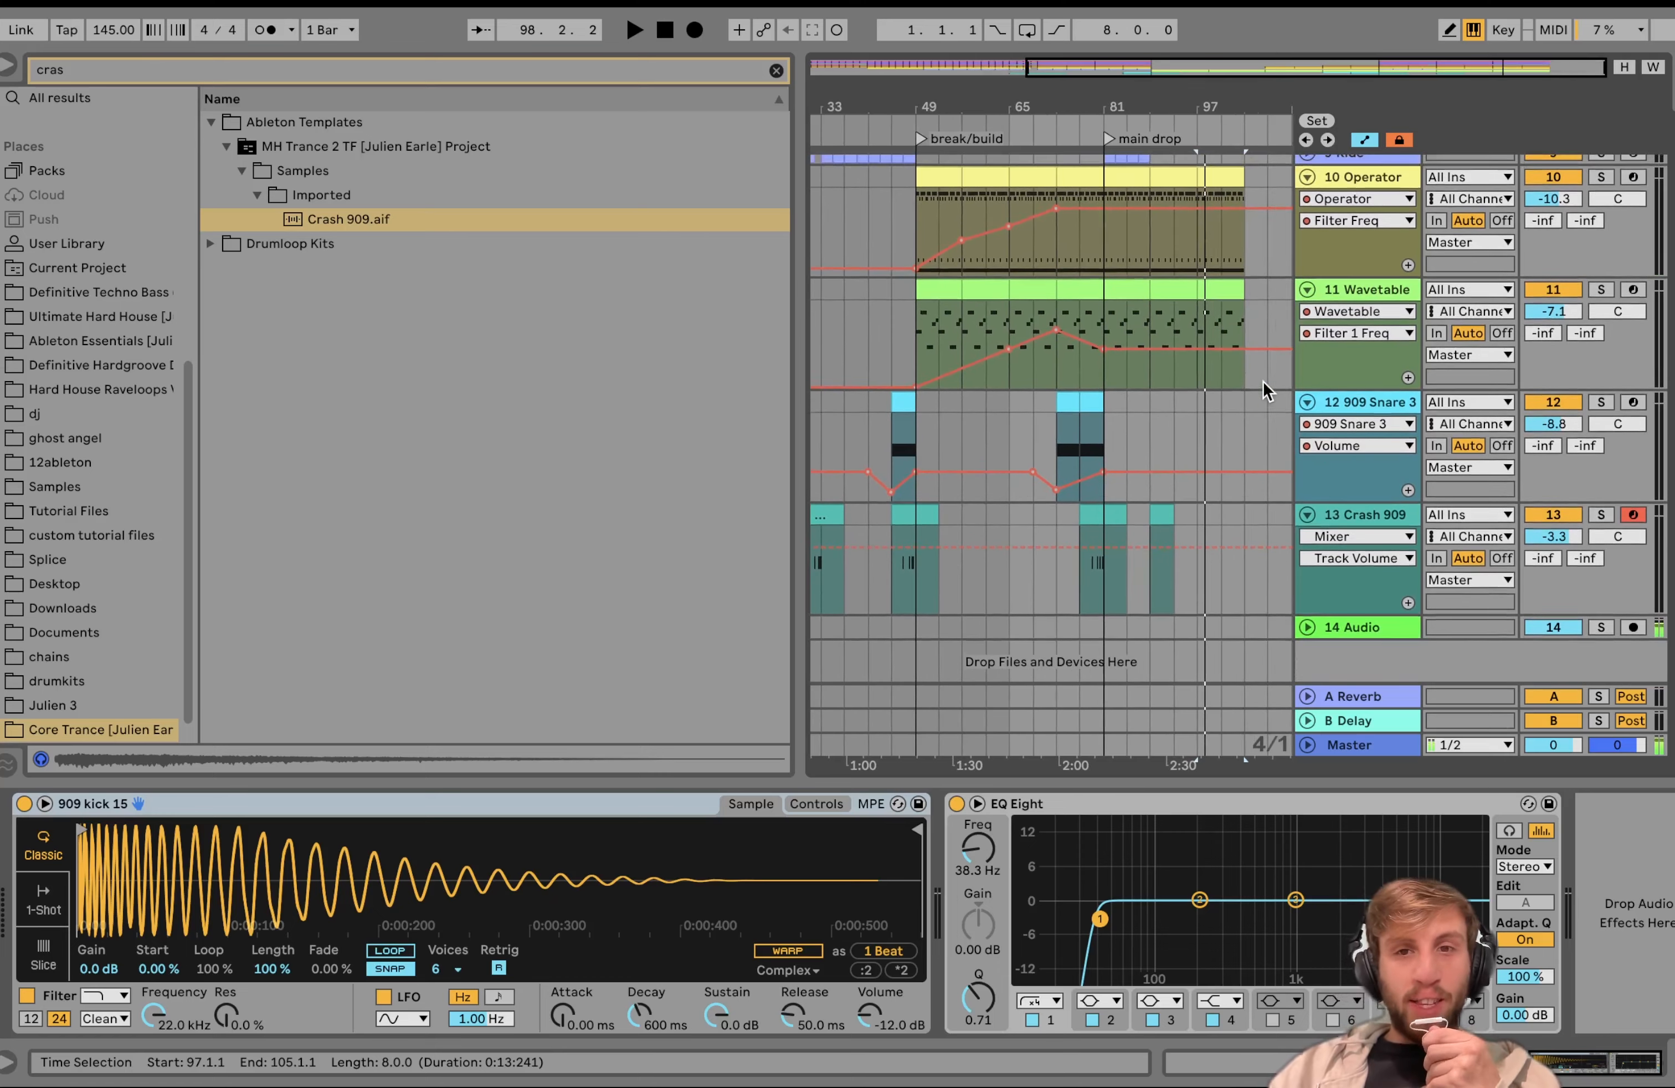
Step: Shape the track 10 Operator filter automation with a dip at bar 81, a 17.8 kHz peak at bar 89 and 2.16 kHz at bar 97
key("space")
scroll(1263, 382, "up", 9)
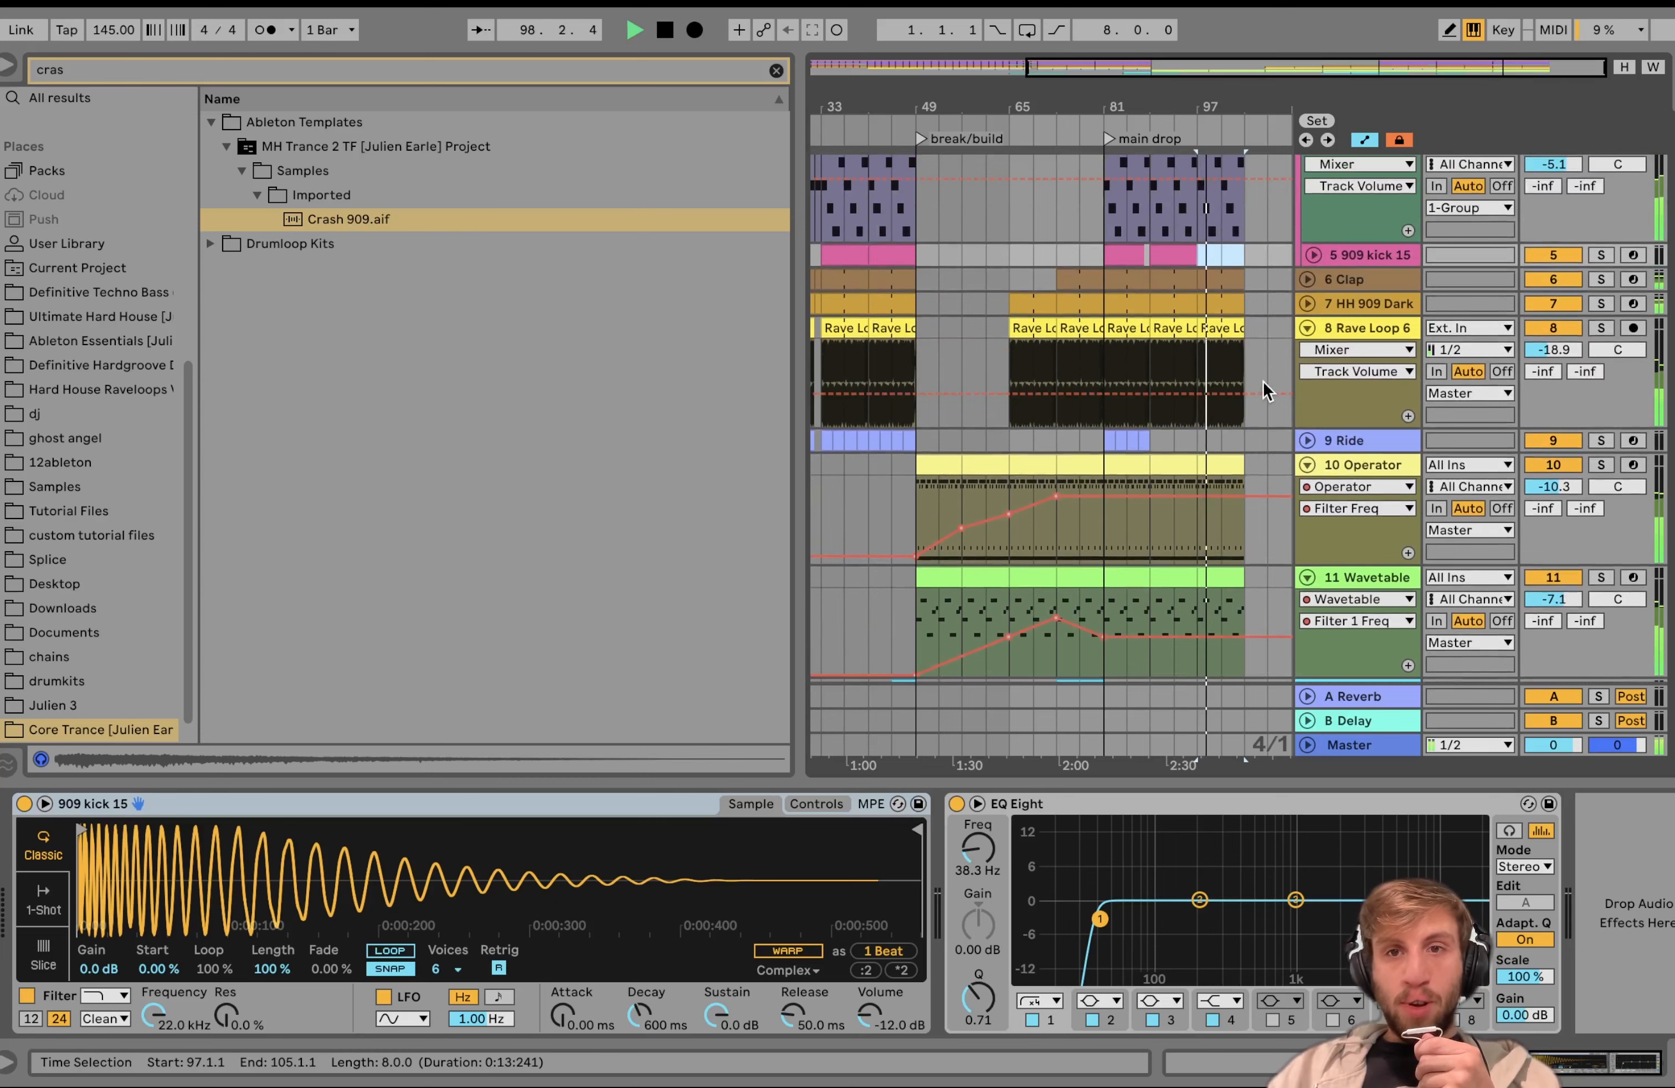
mouse_move(1151, 493)
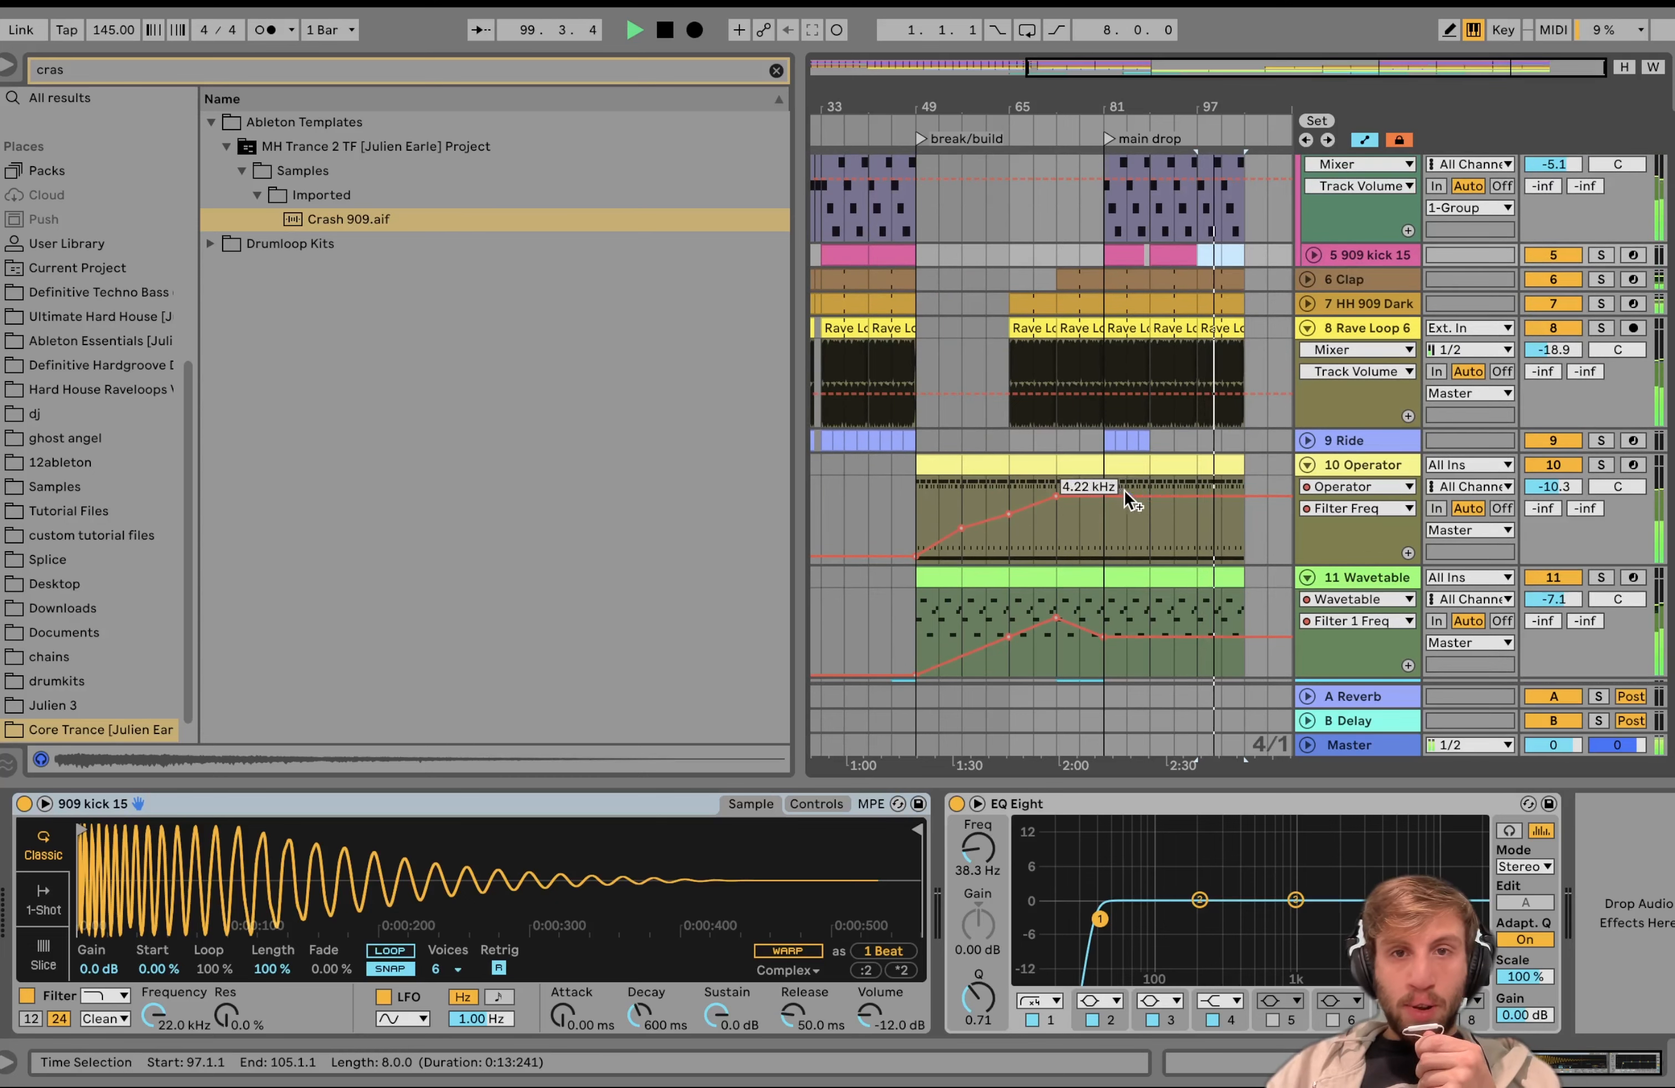
mouse_move(1143, 495)
left_mouse_down()
mouse_move(1146, 515)
mouse_move(1196, 505)
mouse_move(1103, 517)
mouse_move(1149, 500)
left_mouse_up()
key("space")
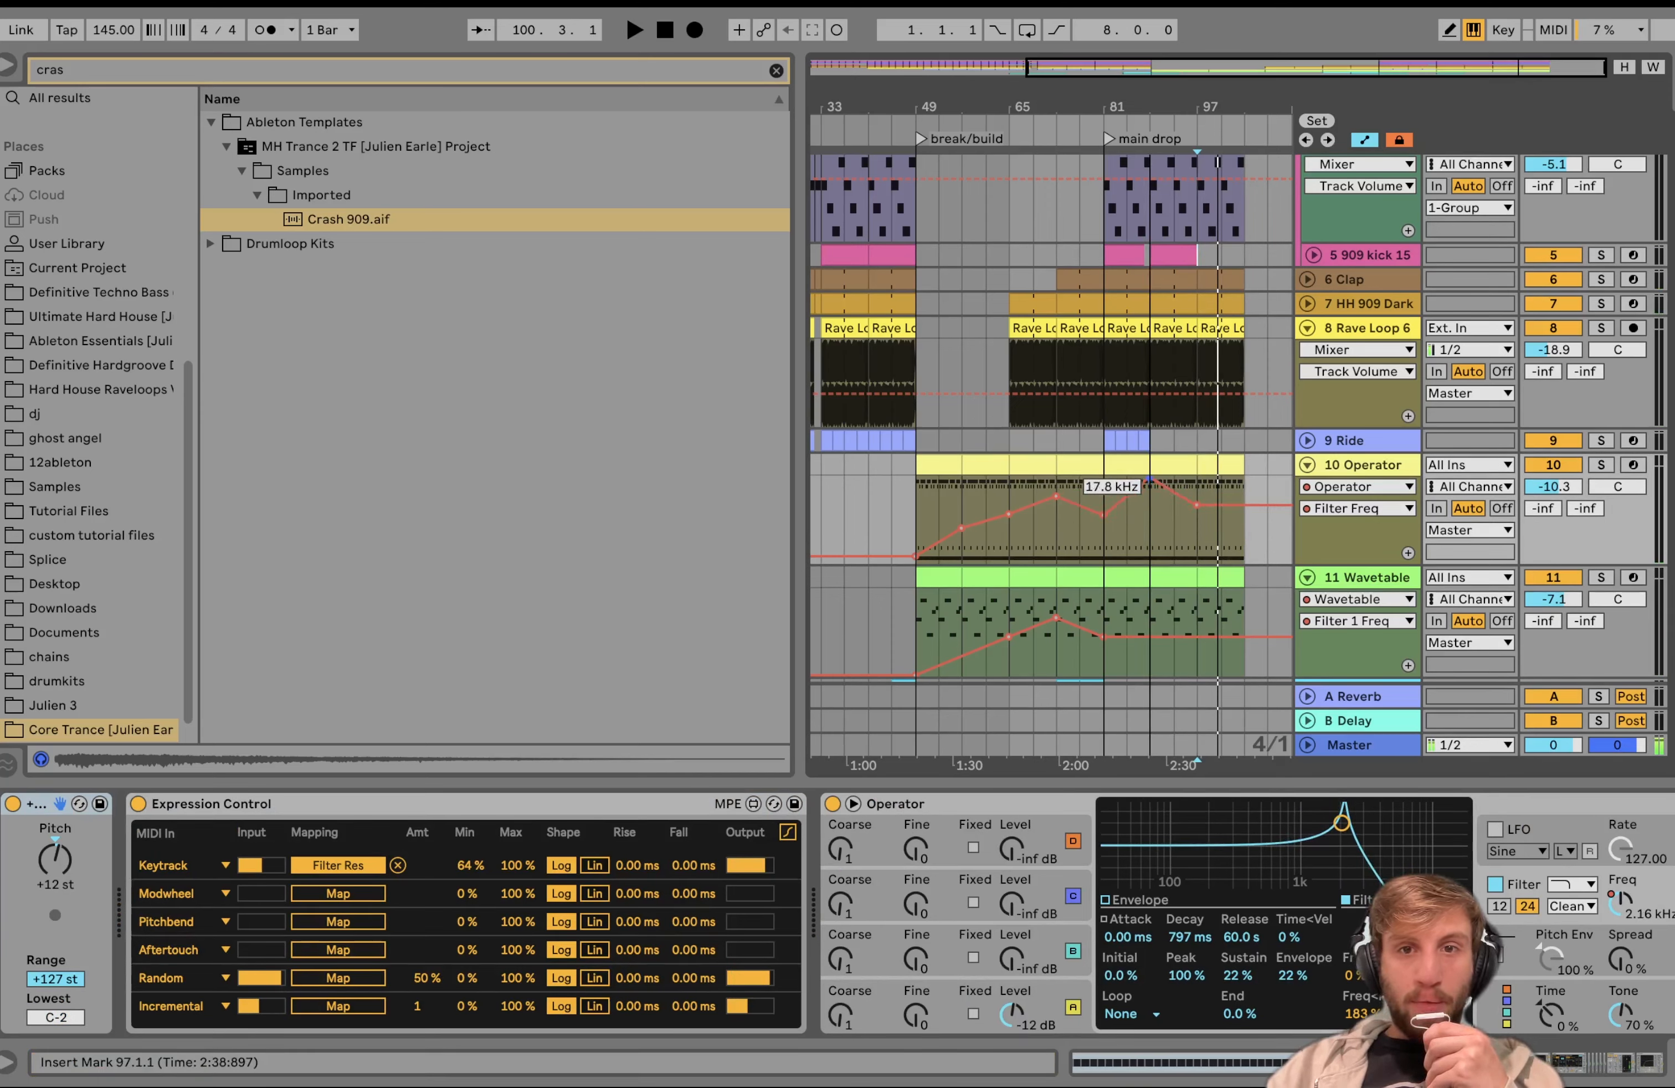
Step: Ramp the track 10 Operator filter automation down from bar 97 to 56.4 Hz at bar 105
key("space")
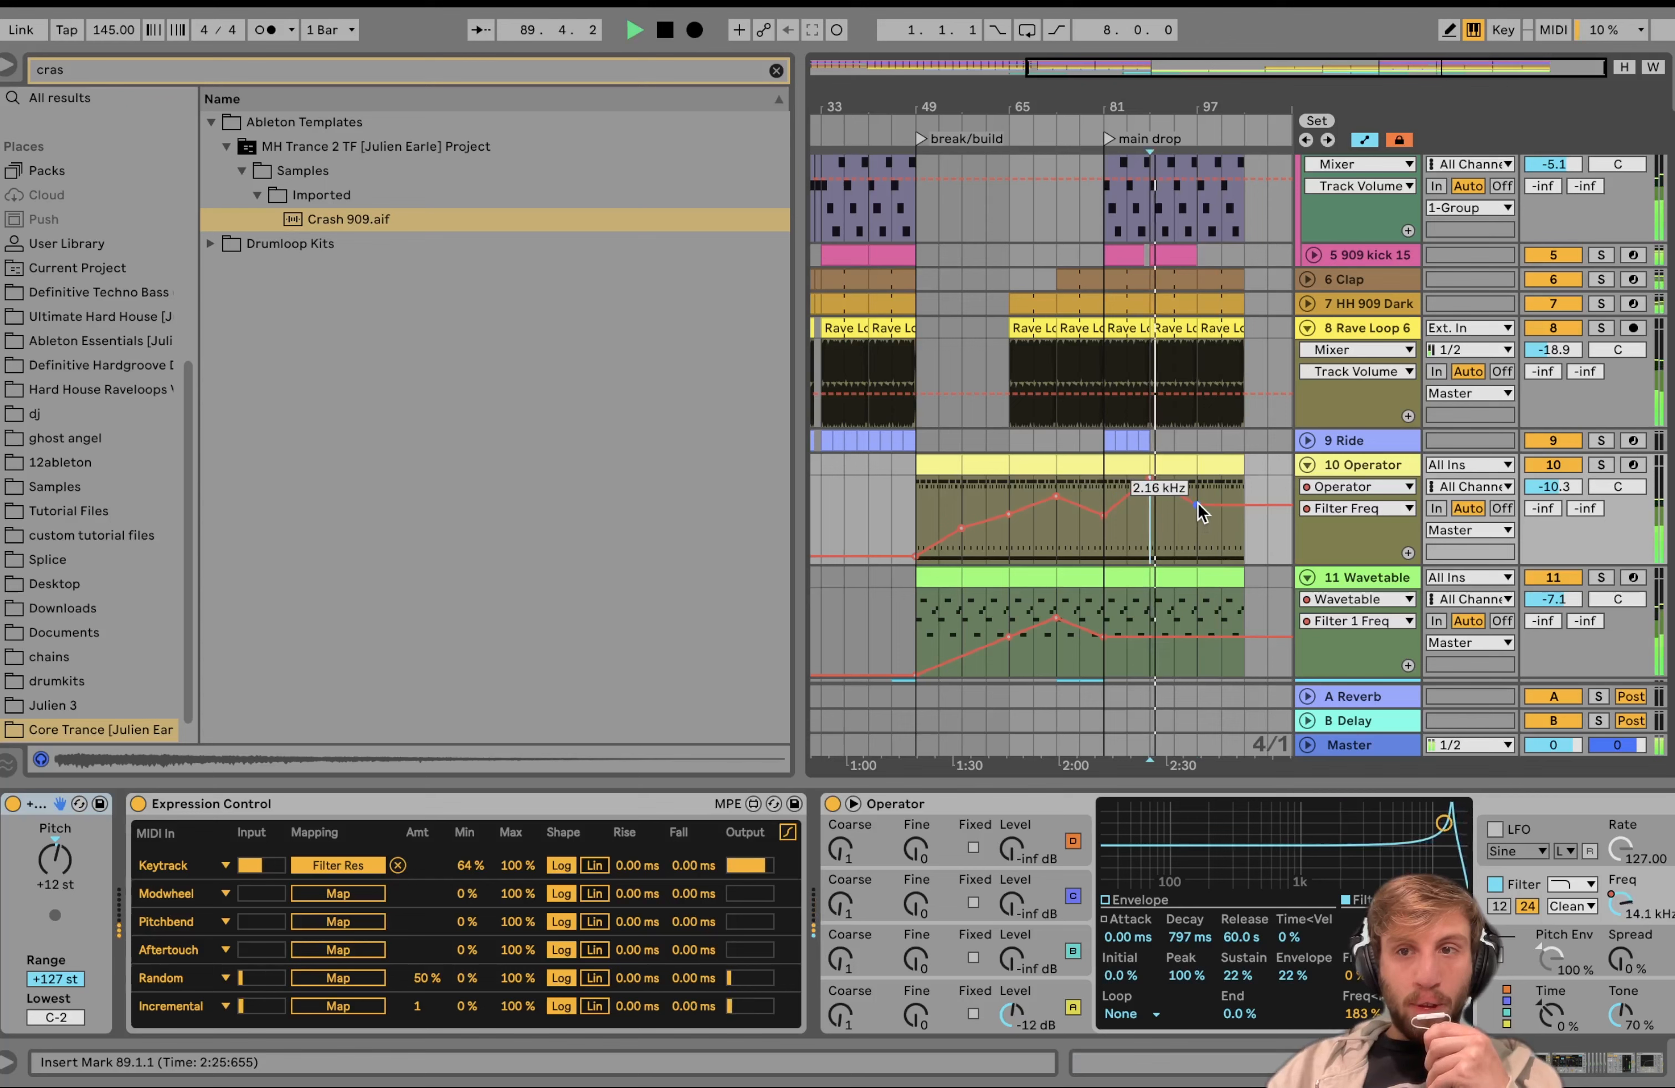
key("space")
key("space")
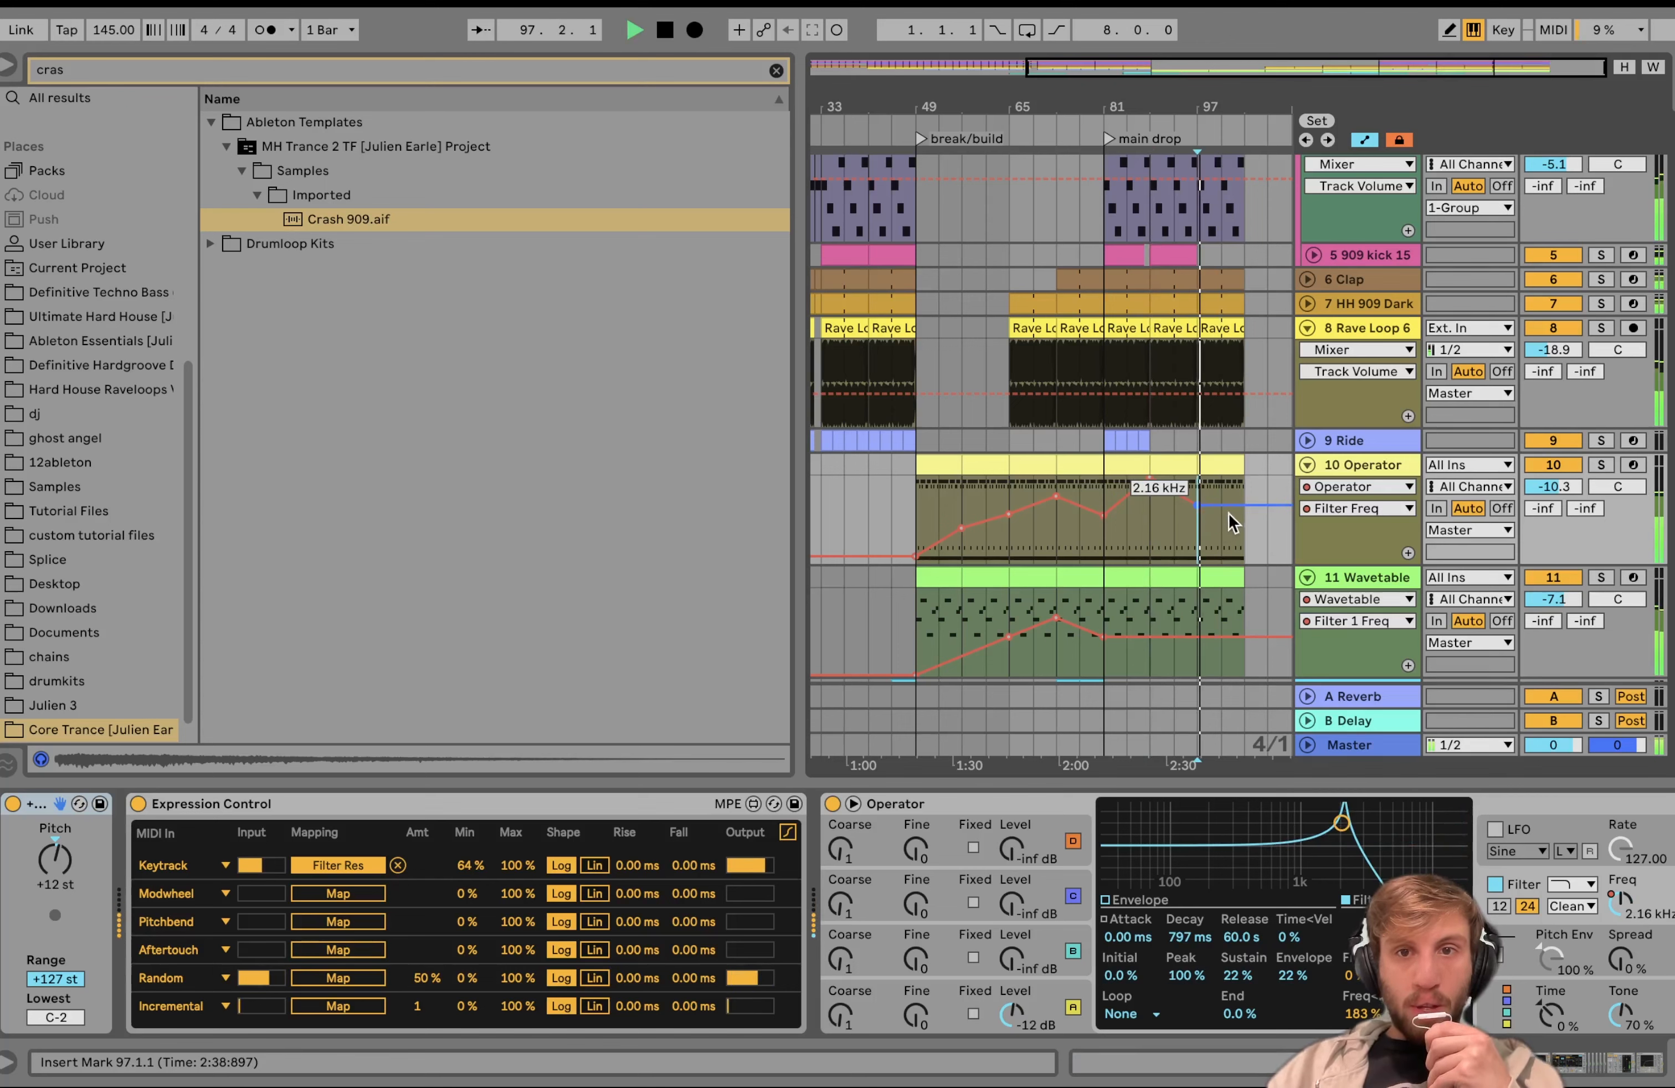
left_click_drag(1245, 506, 1245, 562)
key("space")
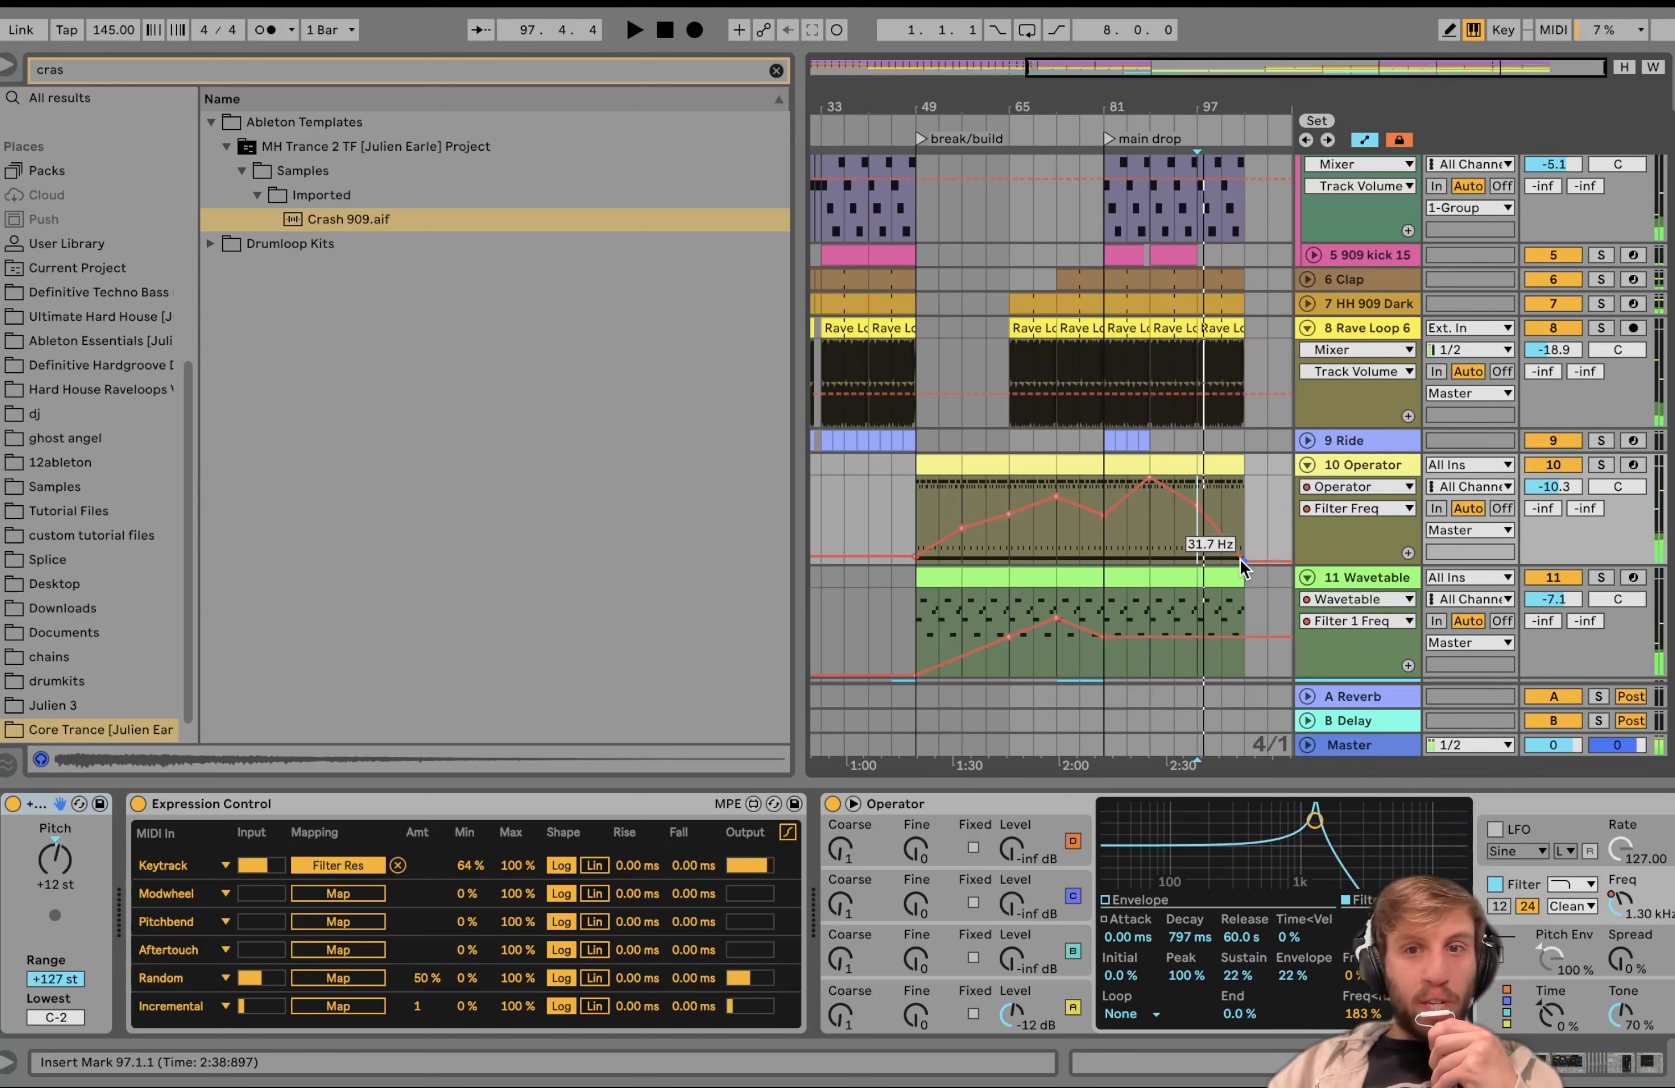
key("space")
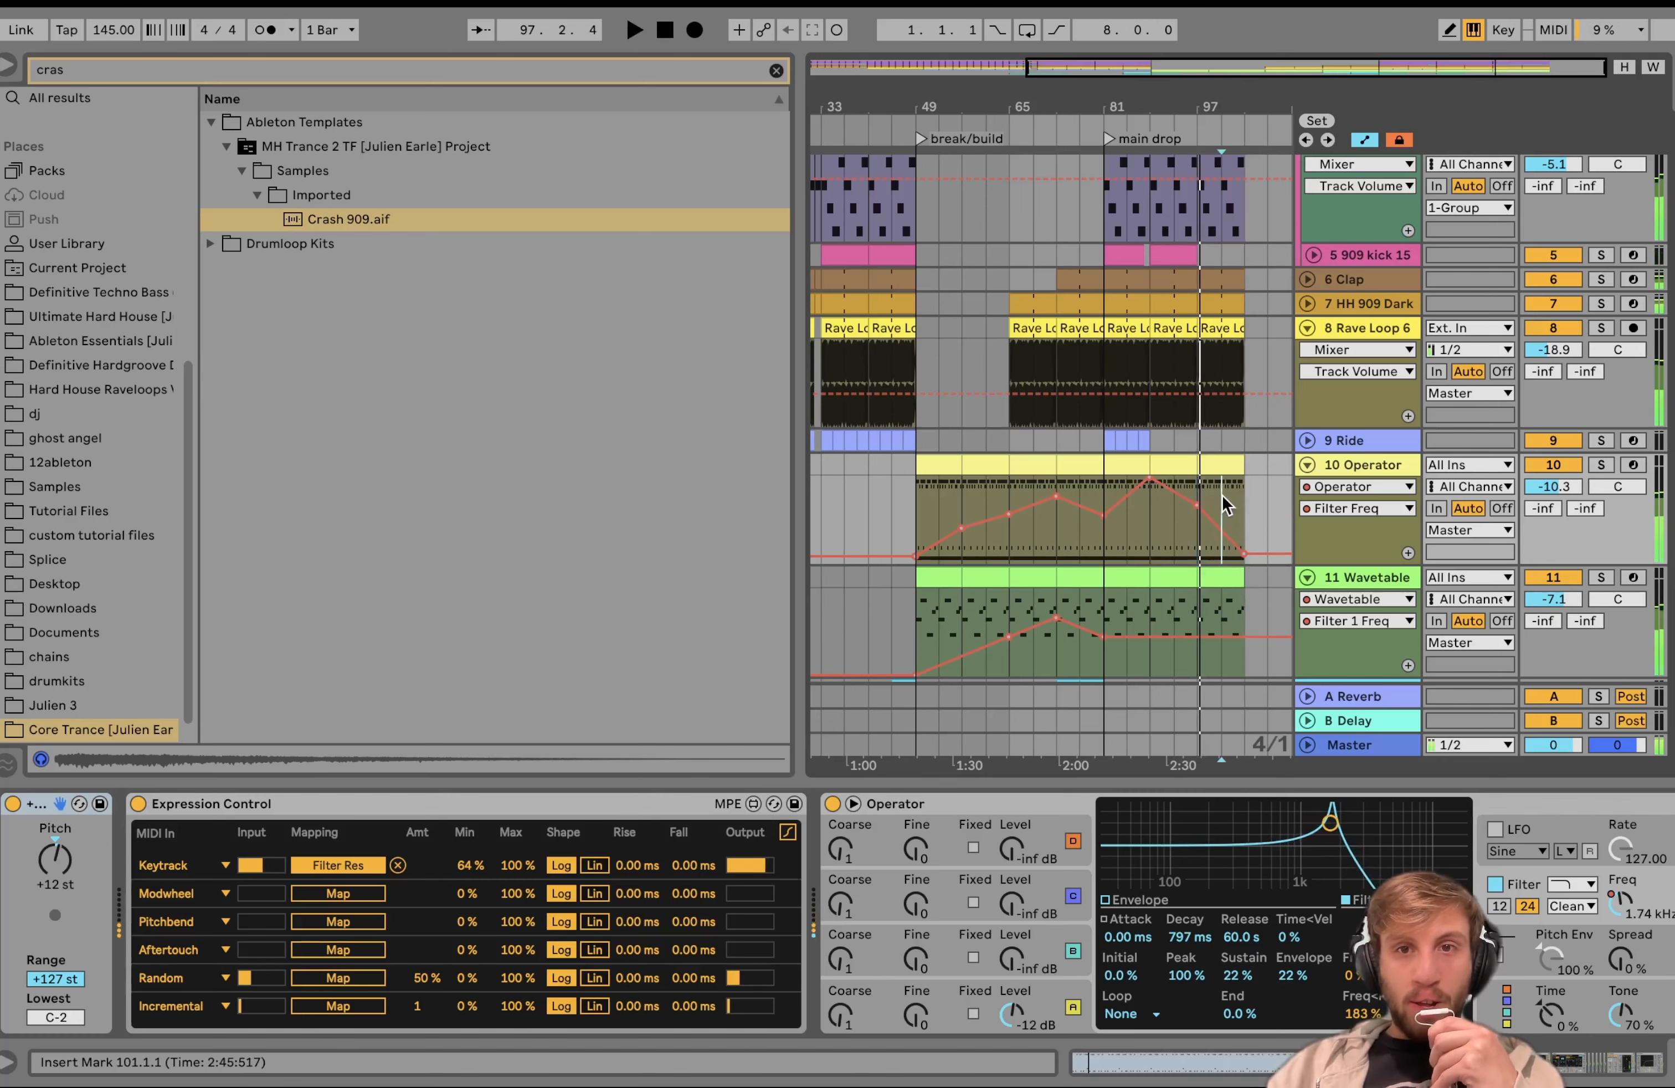
Step: Duplicate the track 11 Wavetable section out to bar 113 and clear bar 104 on the kick, clap, hi-hat and rave loop tracks
left_click(1223, 570)
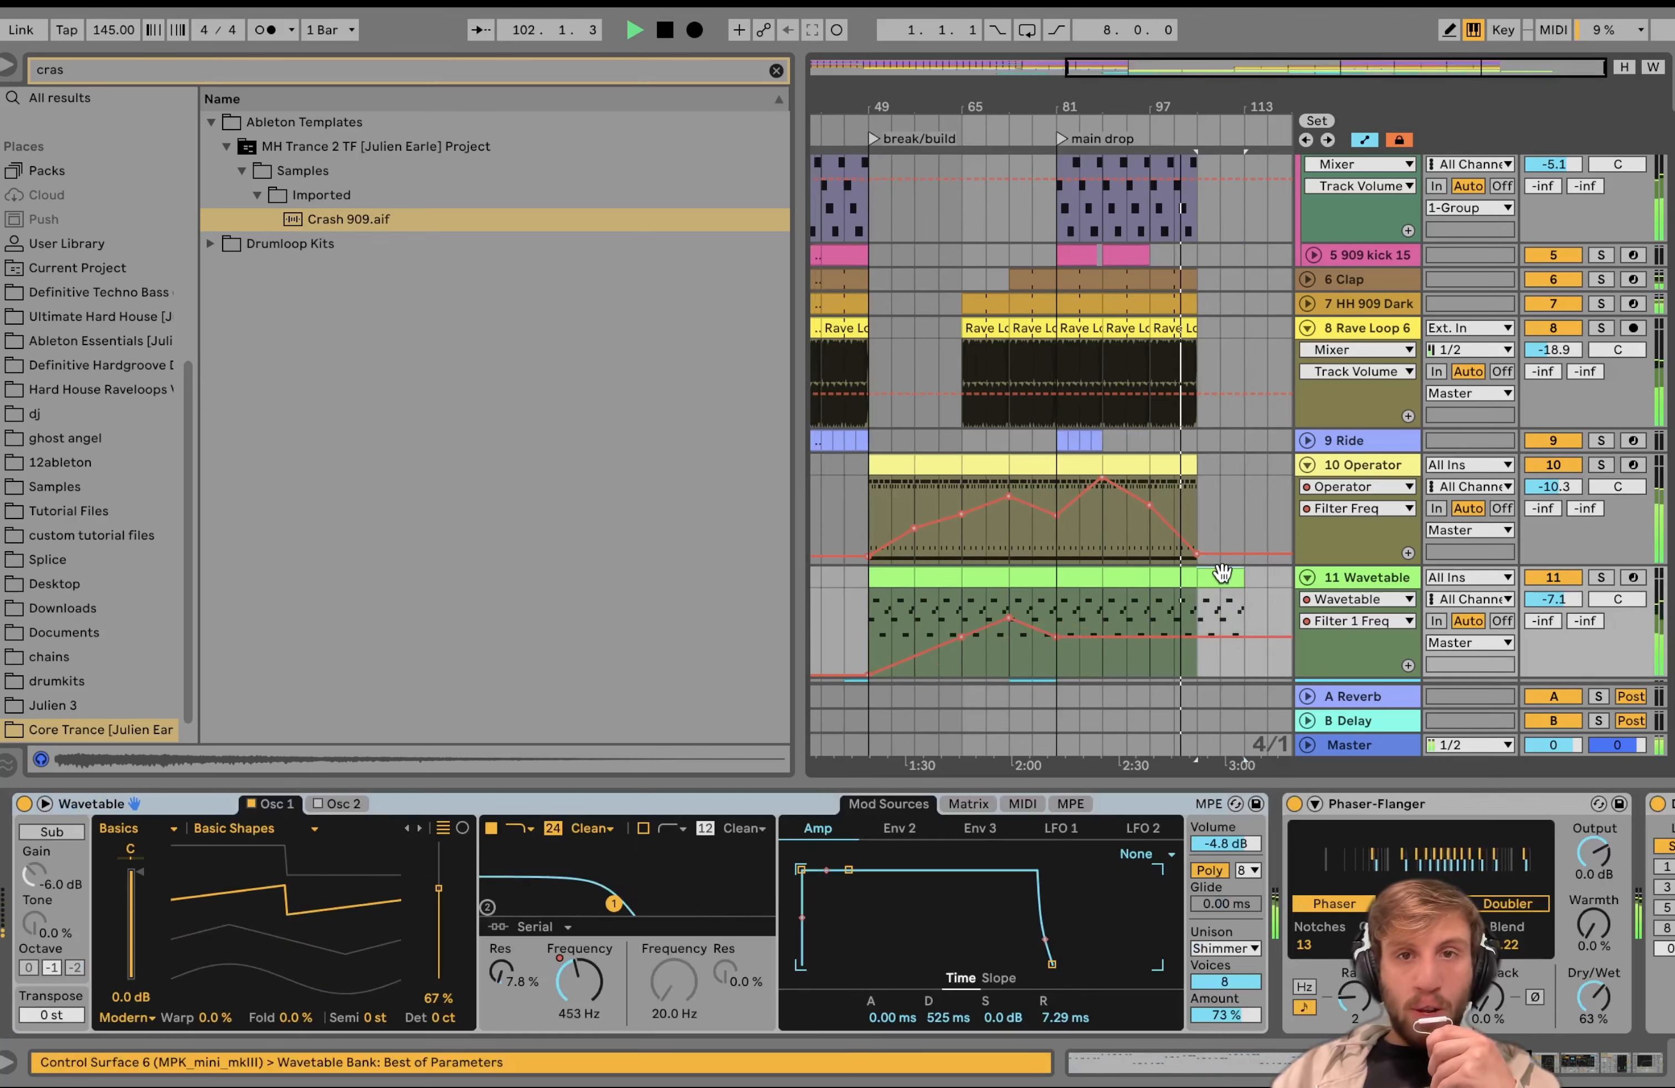
scroll(1199, 421, "up", 8)
left_click_drag(1198, 436, 1171, 263)
key("Delete")
scroll(1172, 262, "up", 6)
scroll(1171, 262, "down", 8)
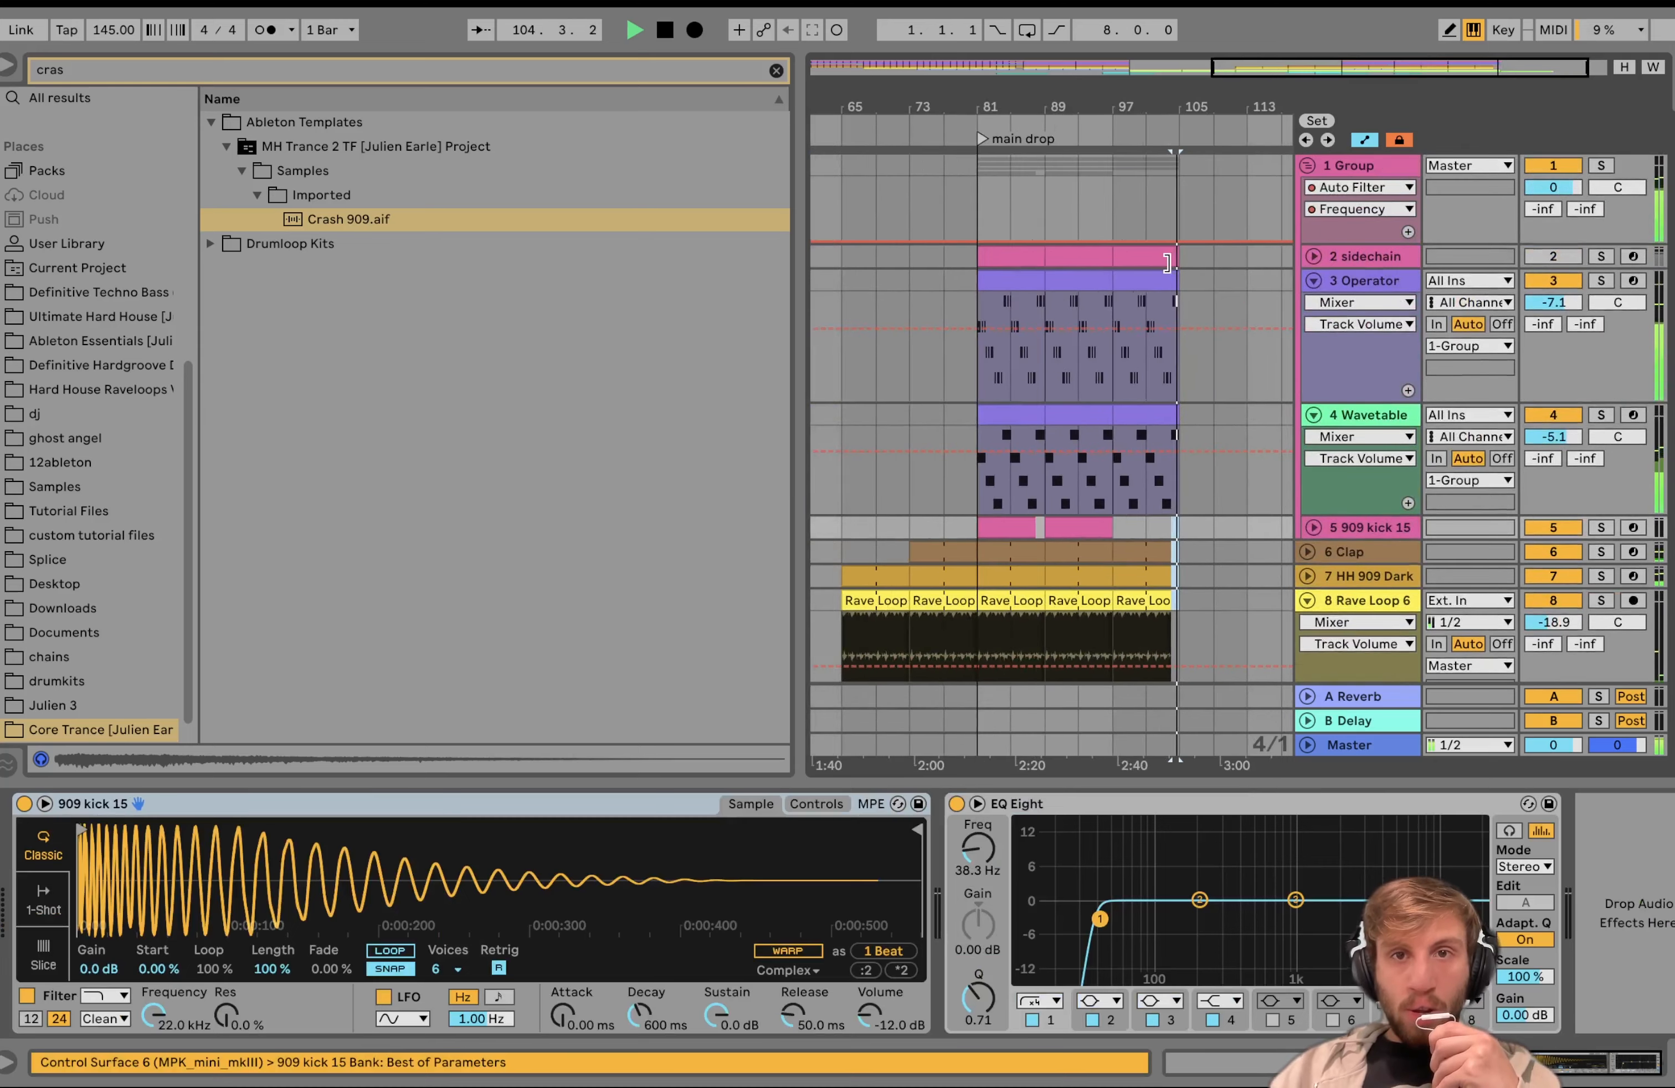
Step: Copy bars 81 to 97 of tracks 2 through 5 and paste them at bar 105
key("space")
left_click(1081, 526)
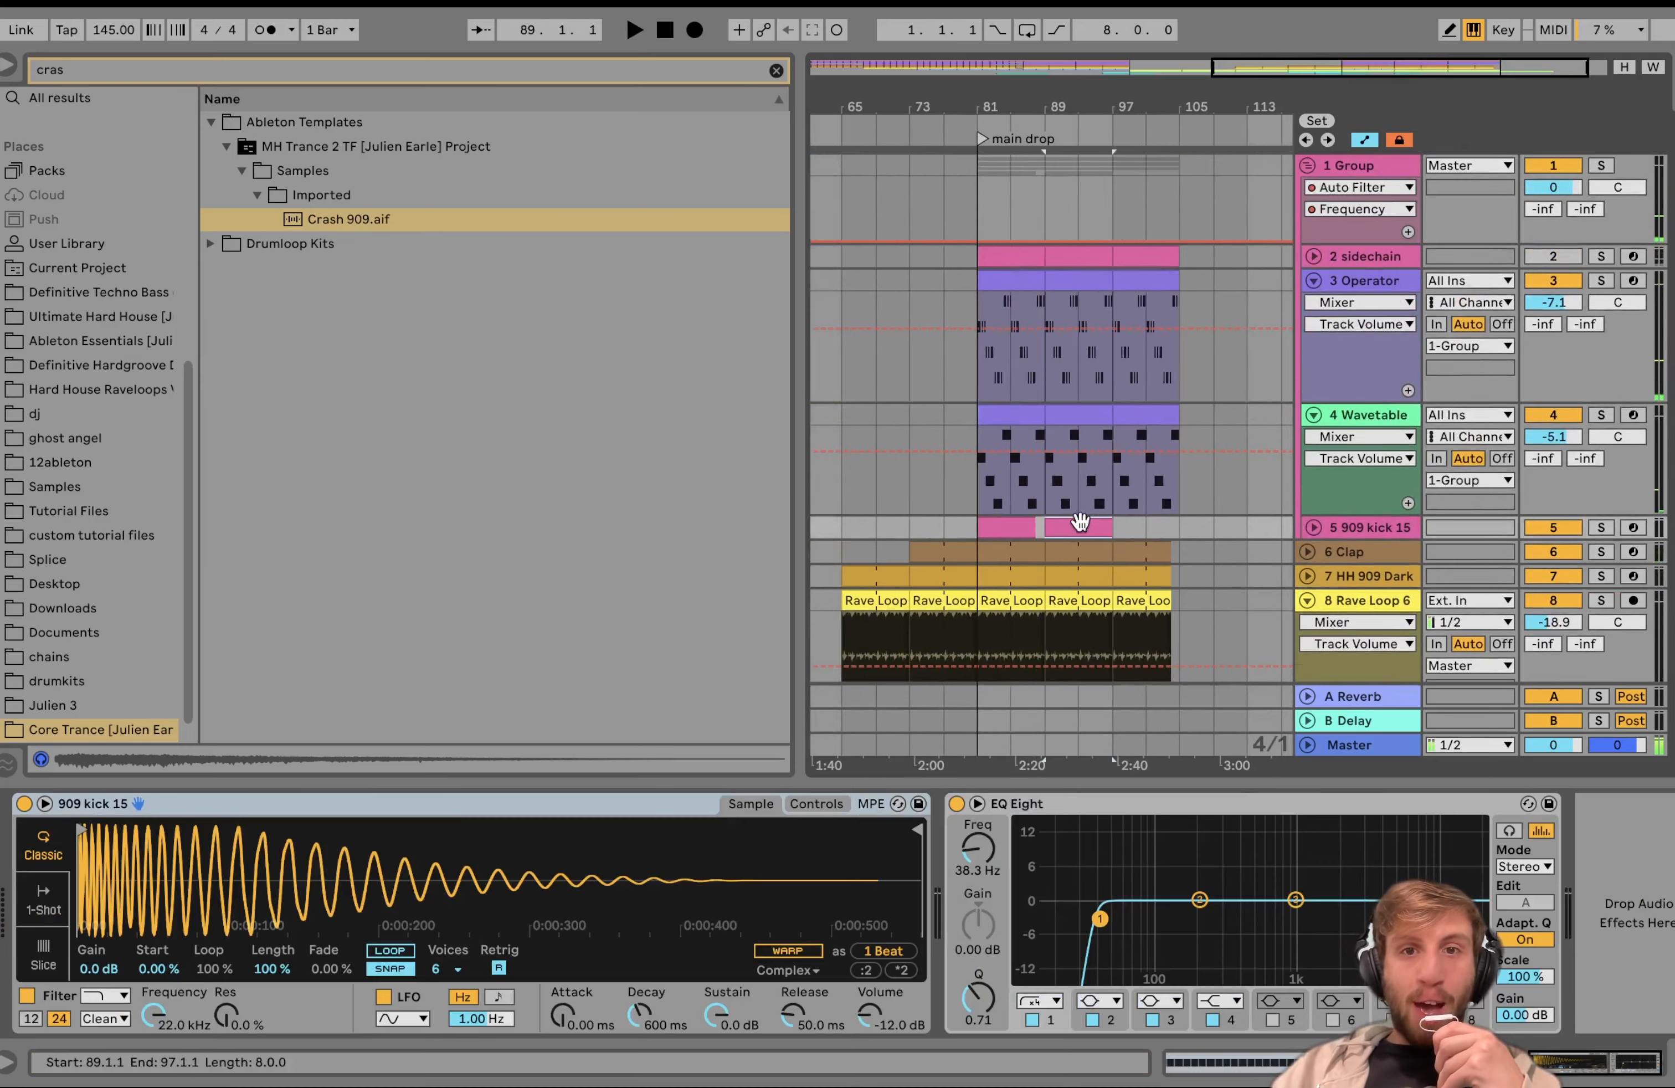
left_click(1003, 256, "shift")
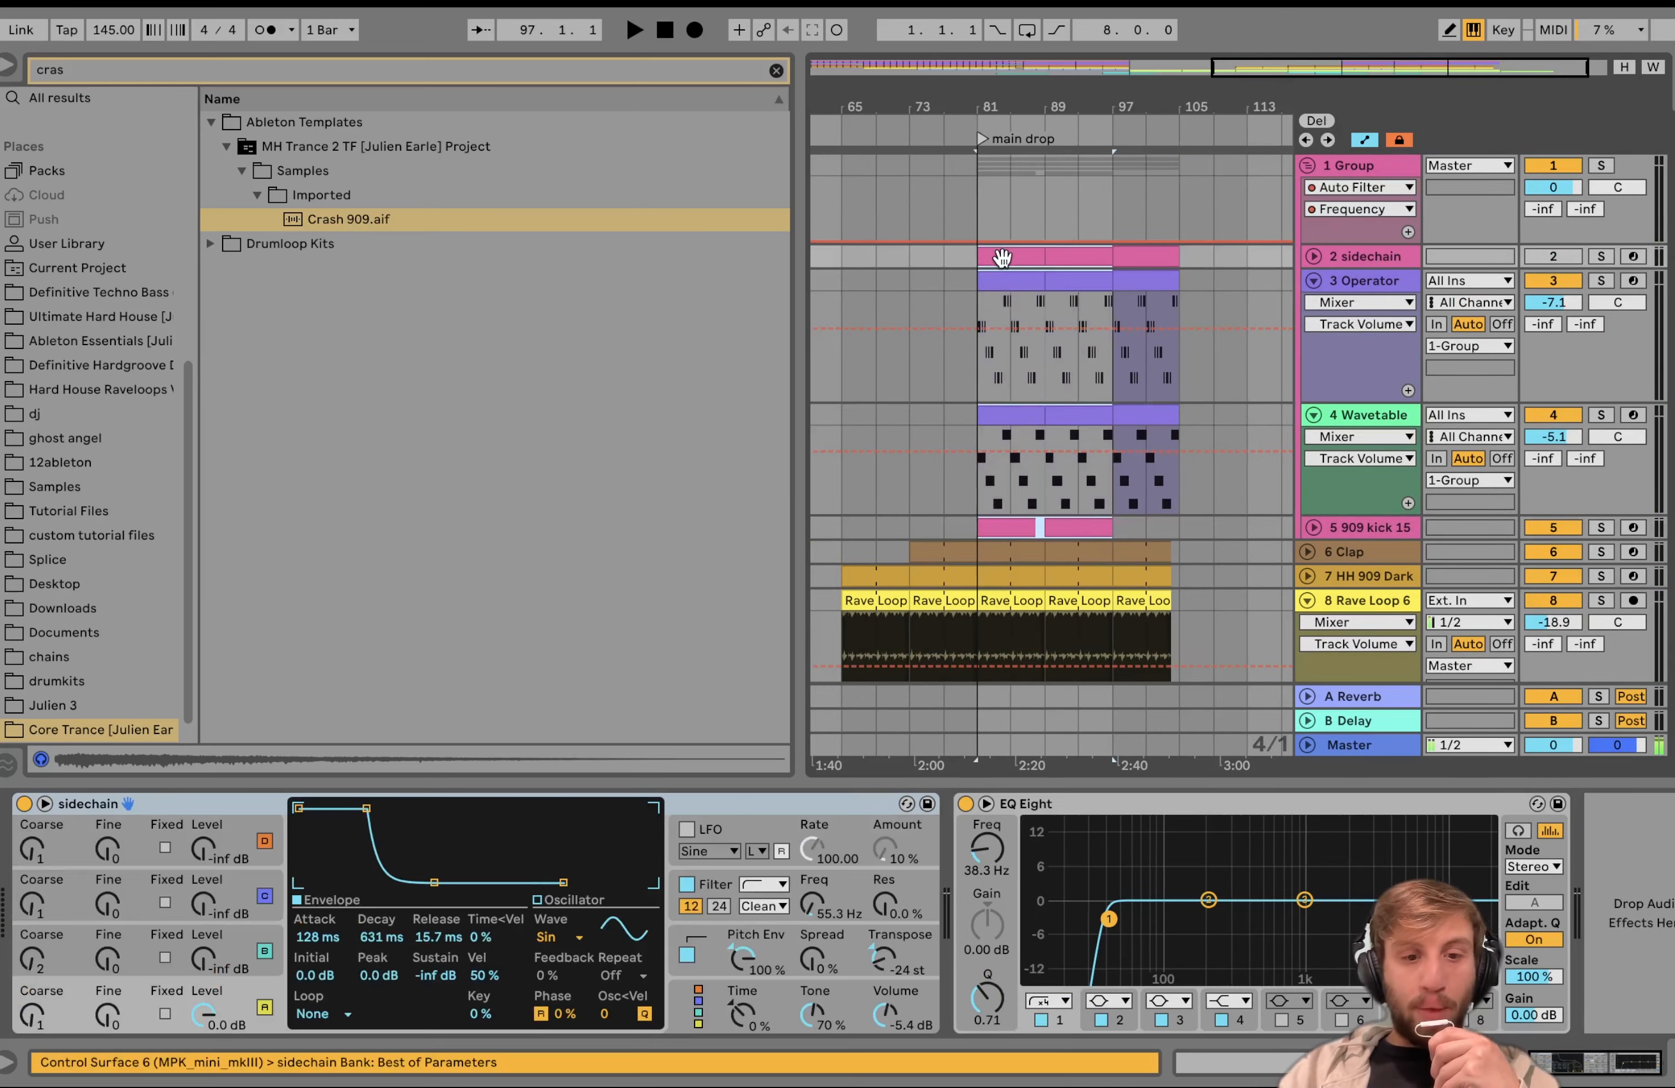
left_click(1187, 265)
key("super+v")
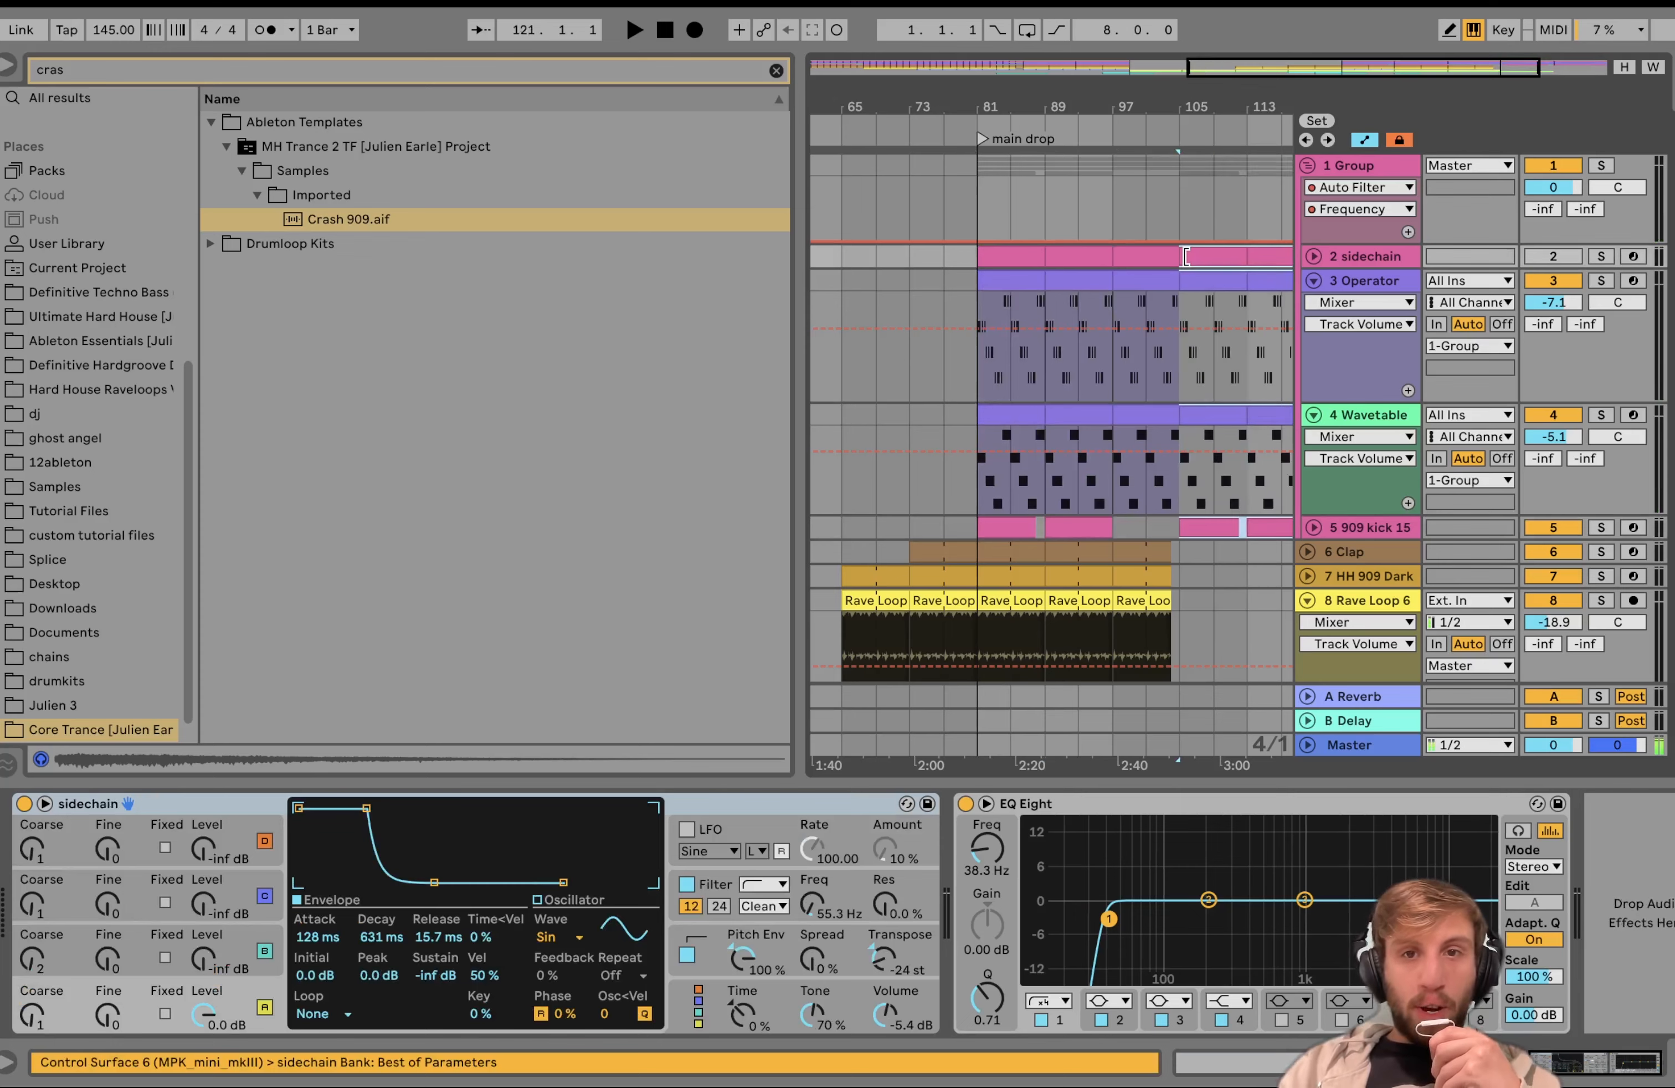
scroll(1186, 257, "down", 6)
scroll(1186, 257, "right", 2)
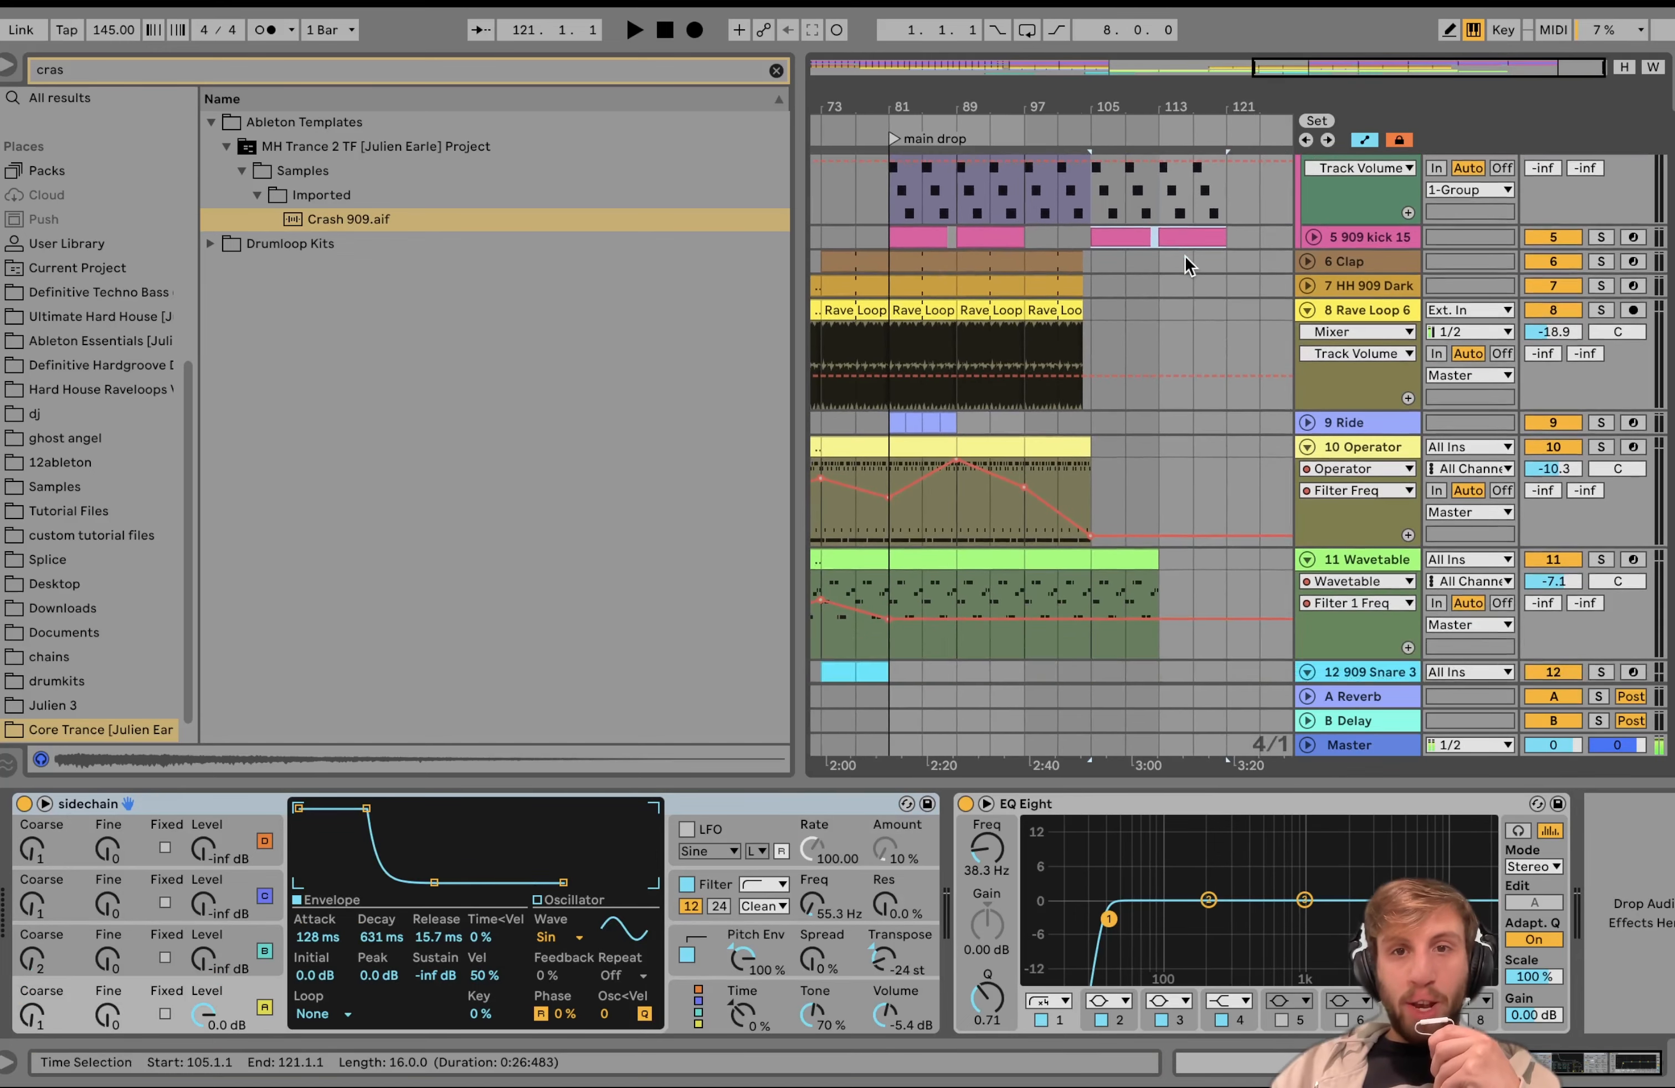
Step: Extend track 11 Wavetable to bar 121 and duplicate bars 81 to 105 of the clap, hi-hat and rave loop to bar 105
left_click(1125, 564)
key("super+d")
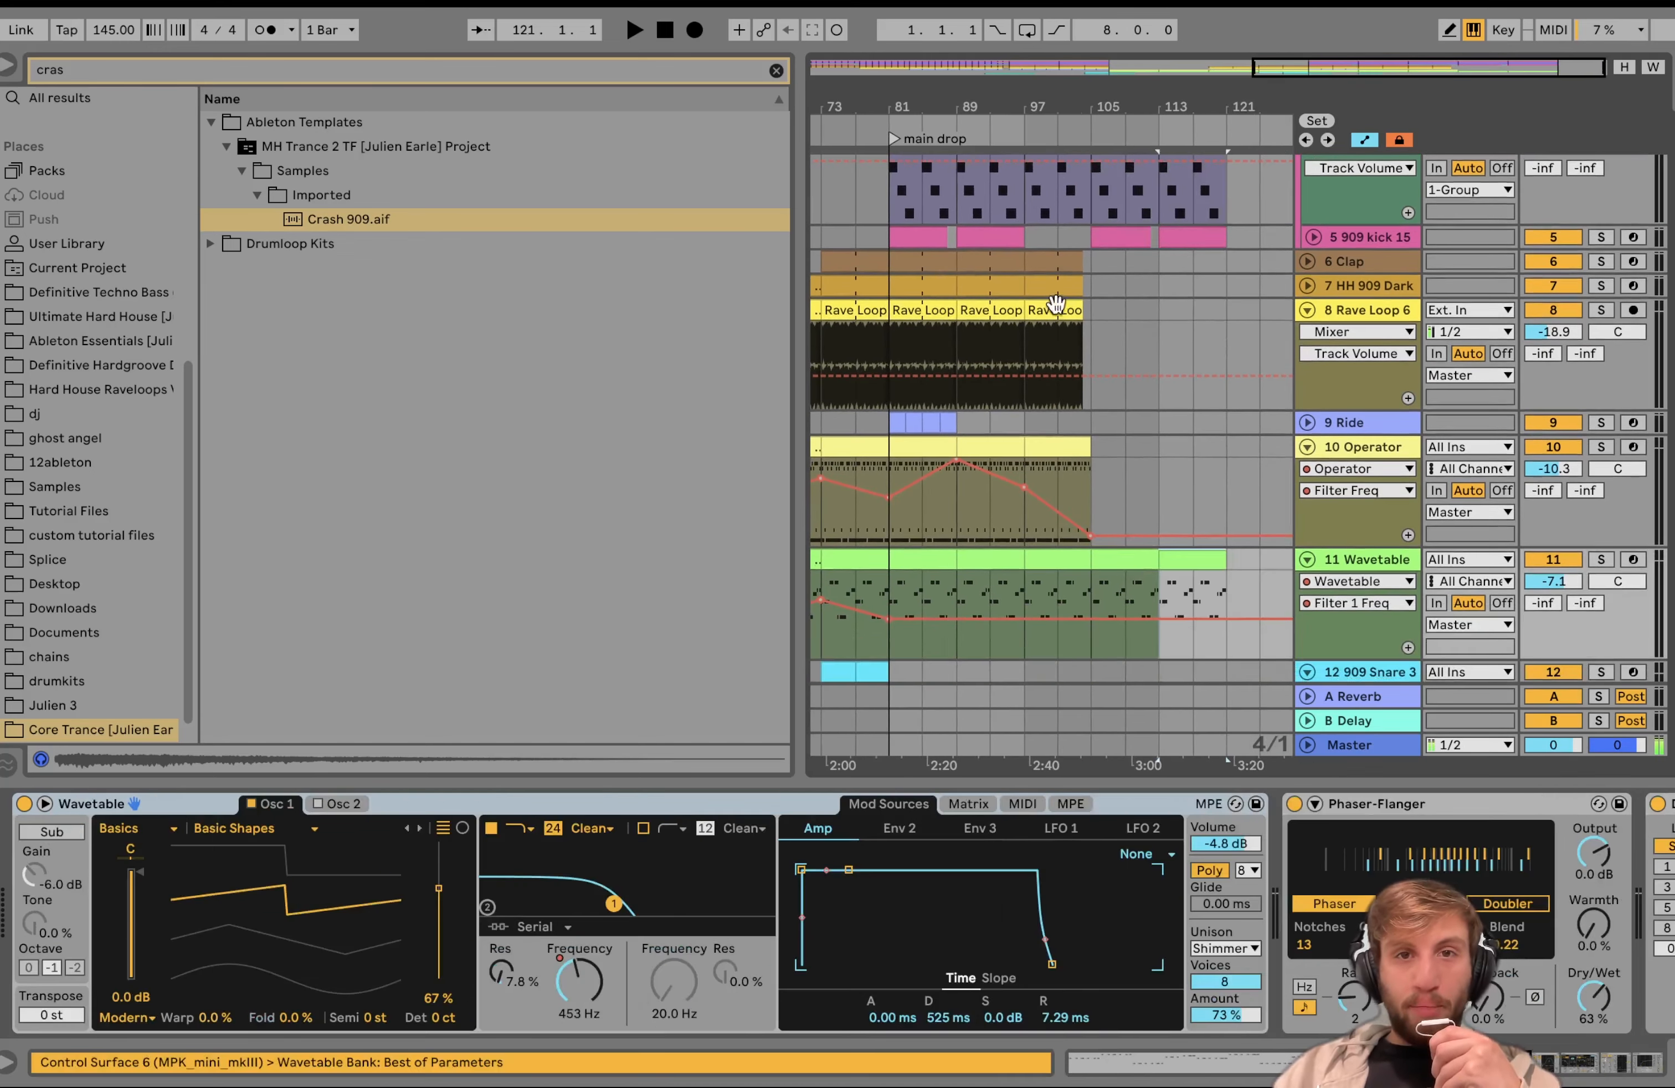
left_click_drag(1098, 339, 890, 262)
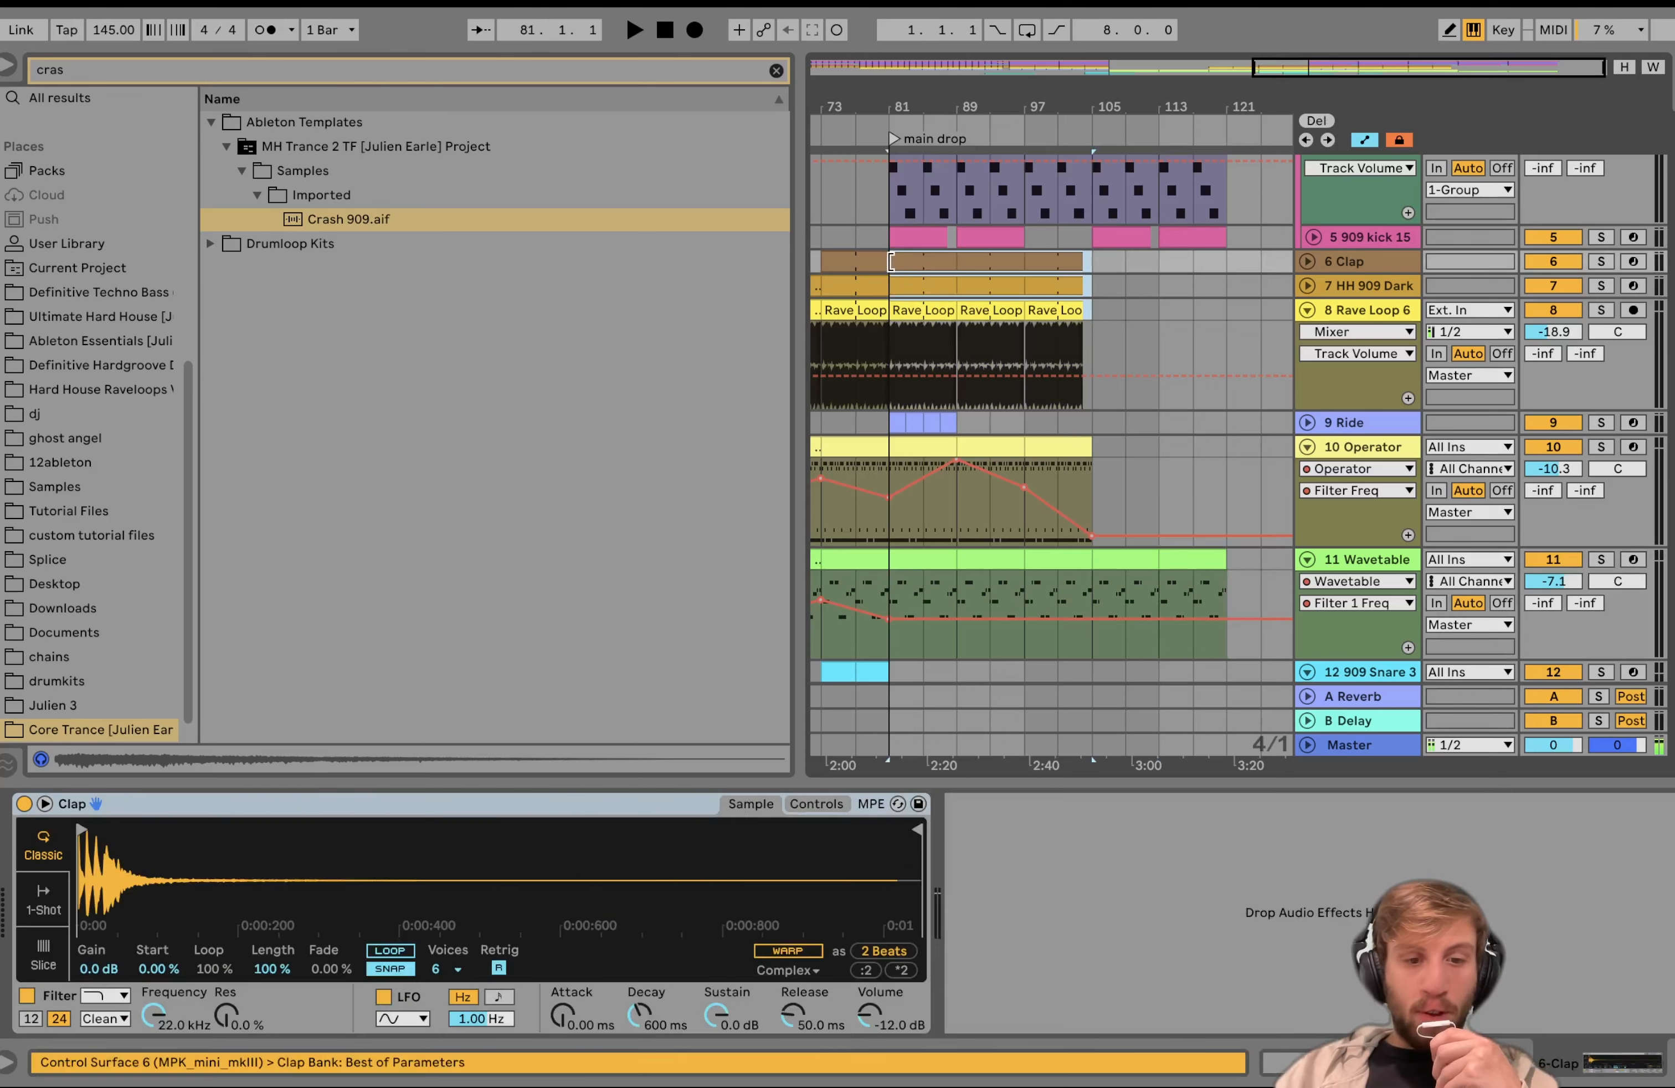
key("super+d")
key("space")
scroll(1039, 346, "down", 6)
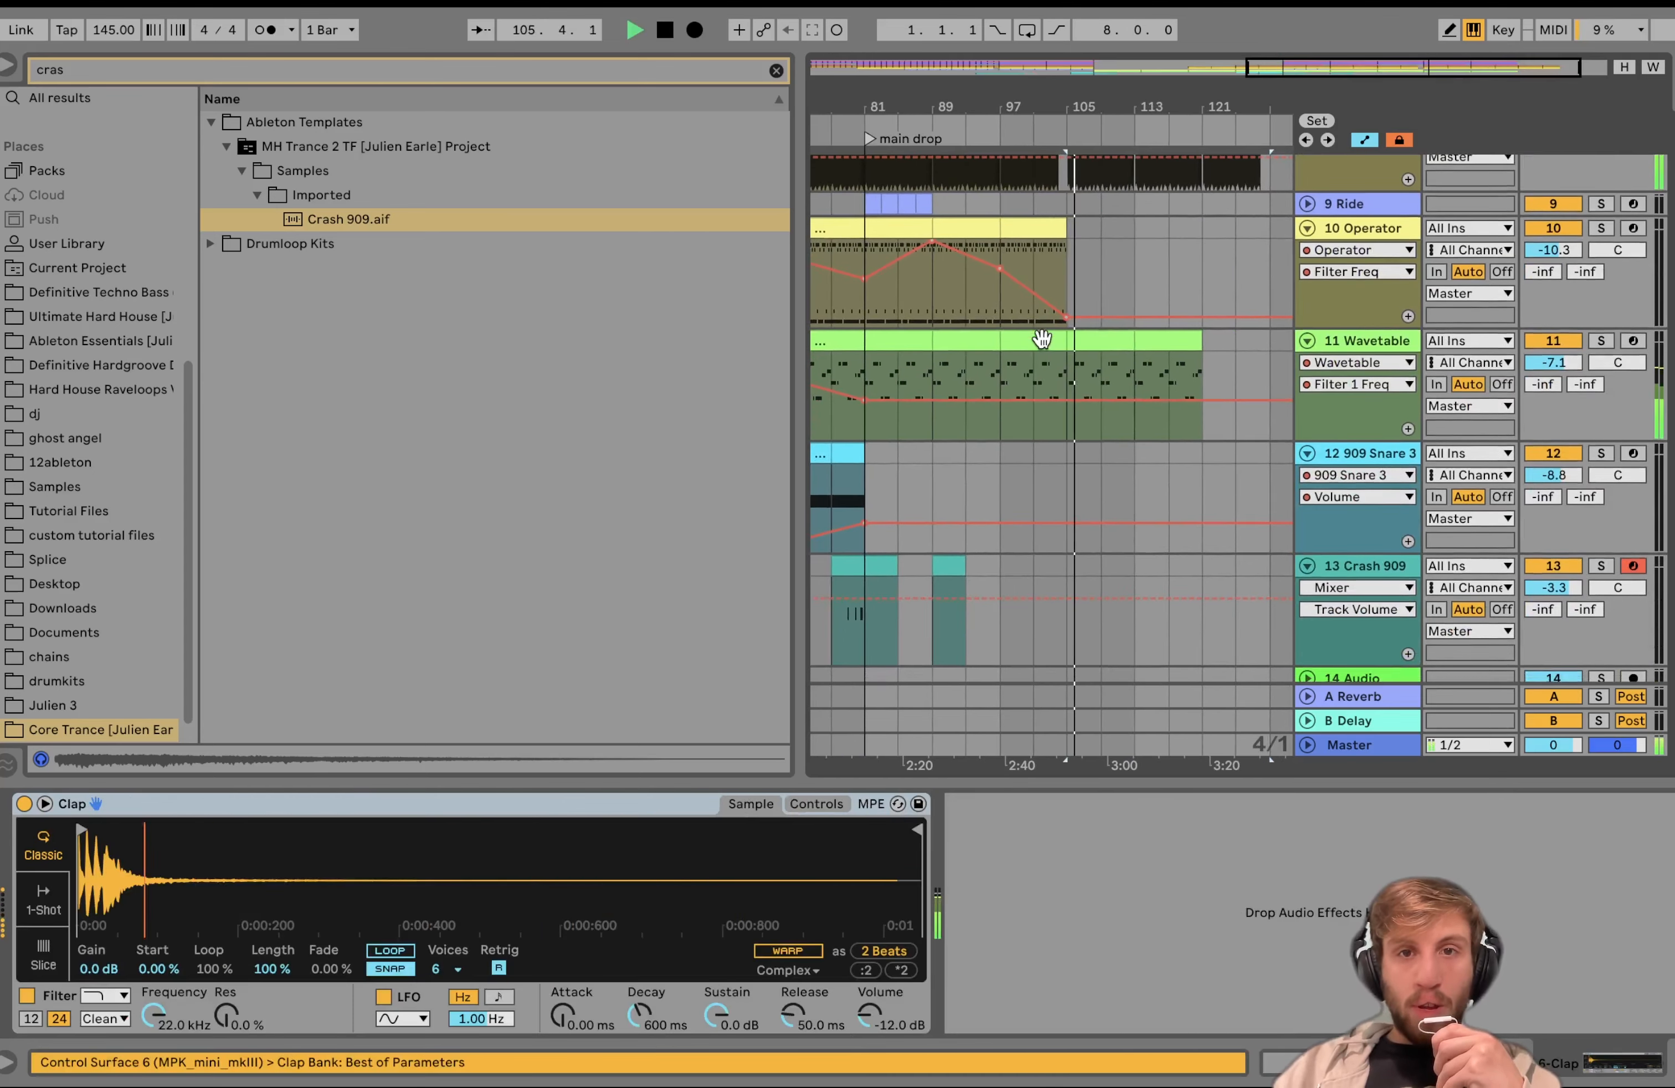
key("space")
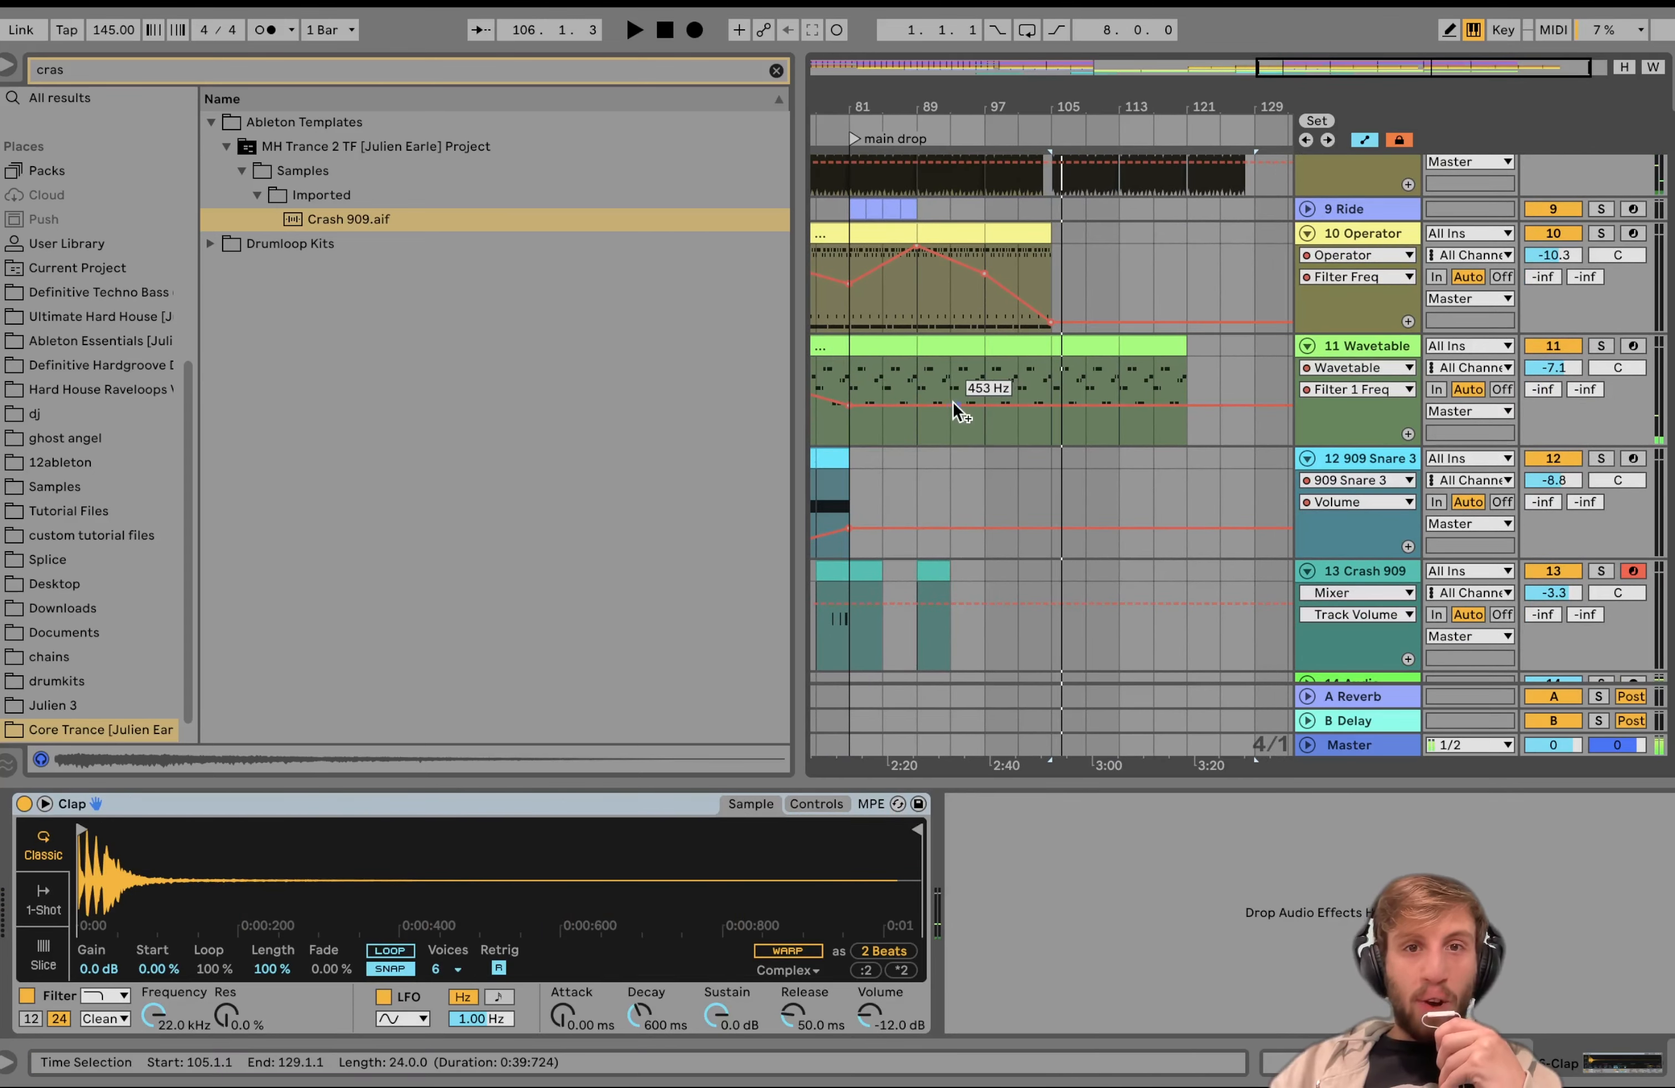
Step: Shape the track 11 Wavetable Filter 1 Freq automation with a dip around bar 94 and a rise to 20.5 kHz at bar 113
left_click_drag(962, 403, 1123, 358)
key("space")
left_click(1121, 408)
key("space")
key("space")
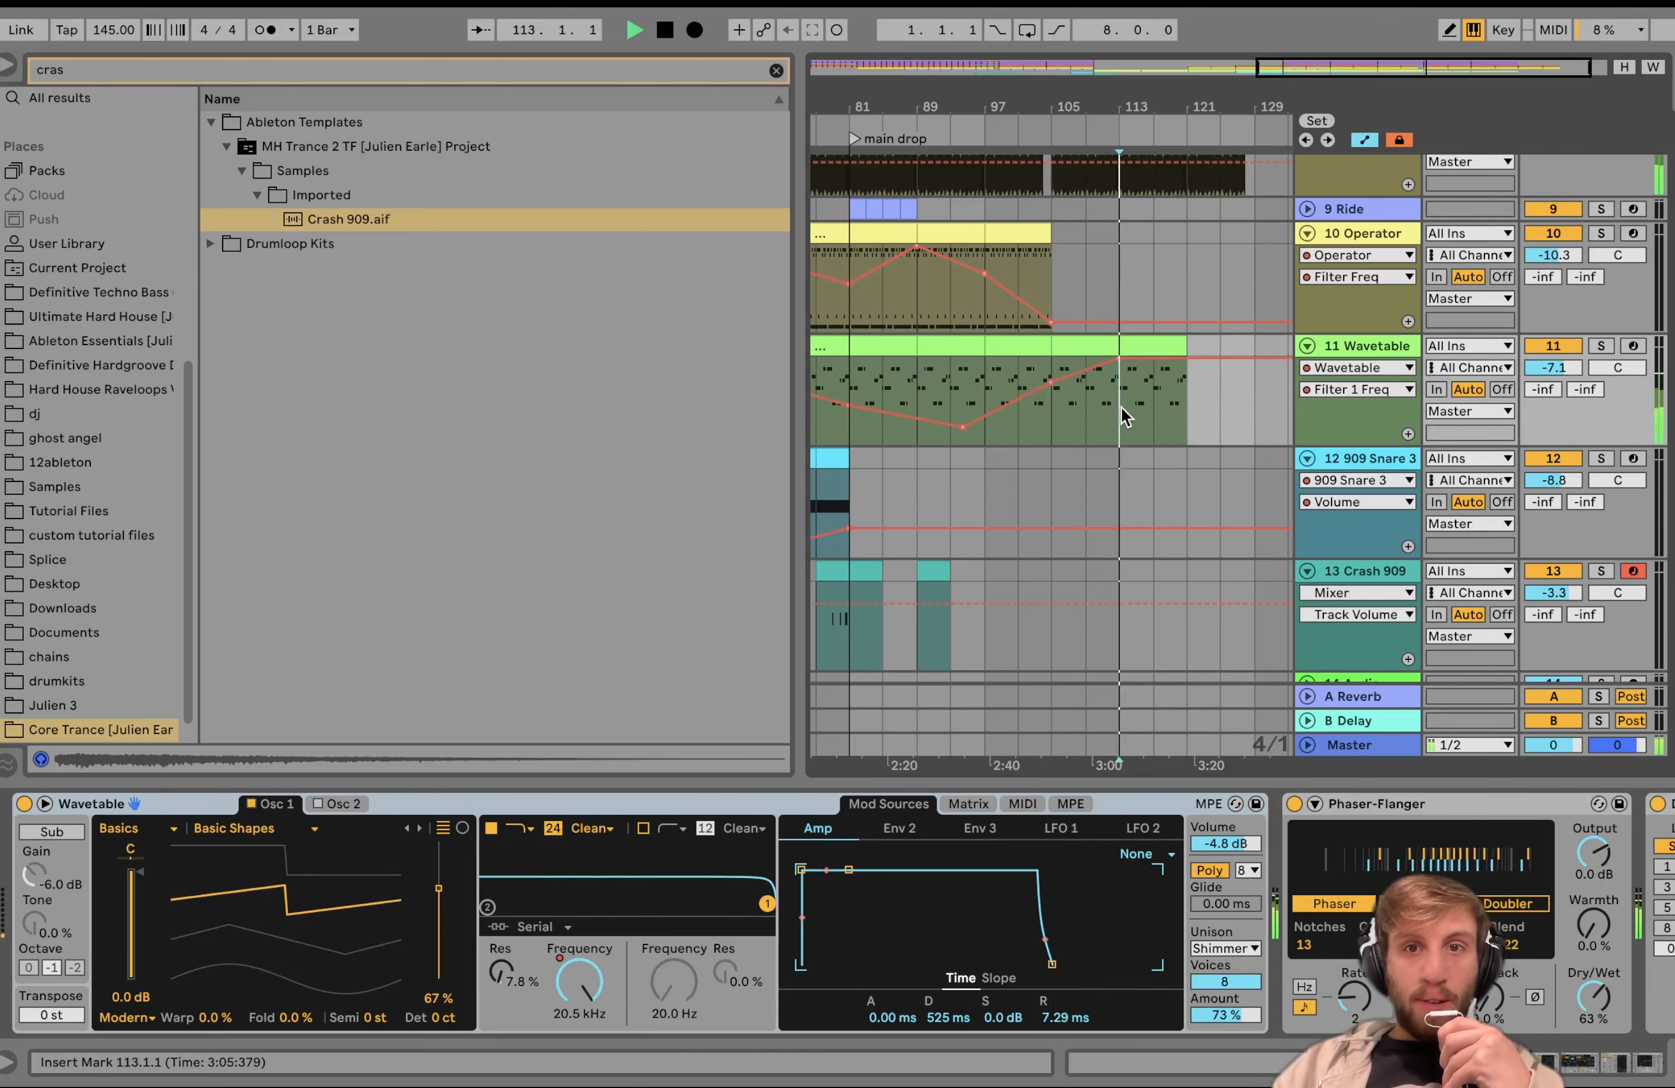
Step: Shorten the last 909 kick clip so it ends at bar 119, and play from there
scroll(1122, 407, "up", 5)
scroll(1125, 417, "up", 3)
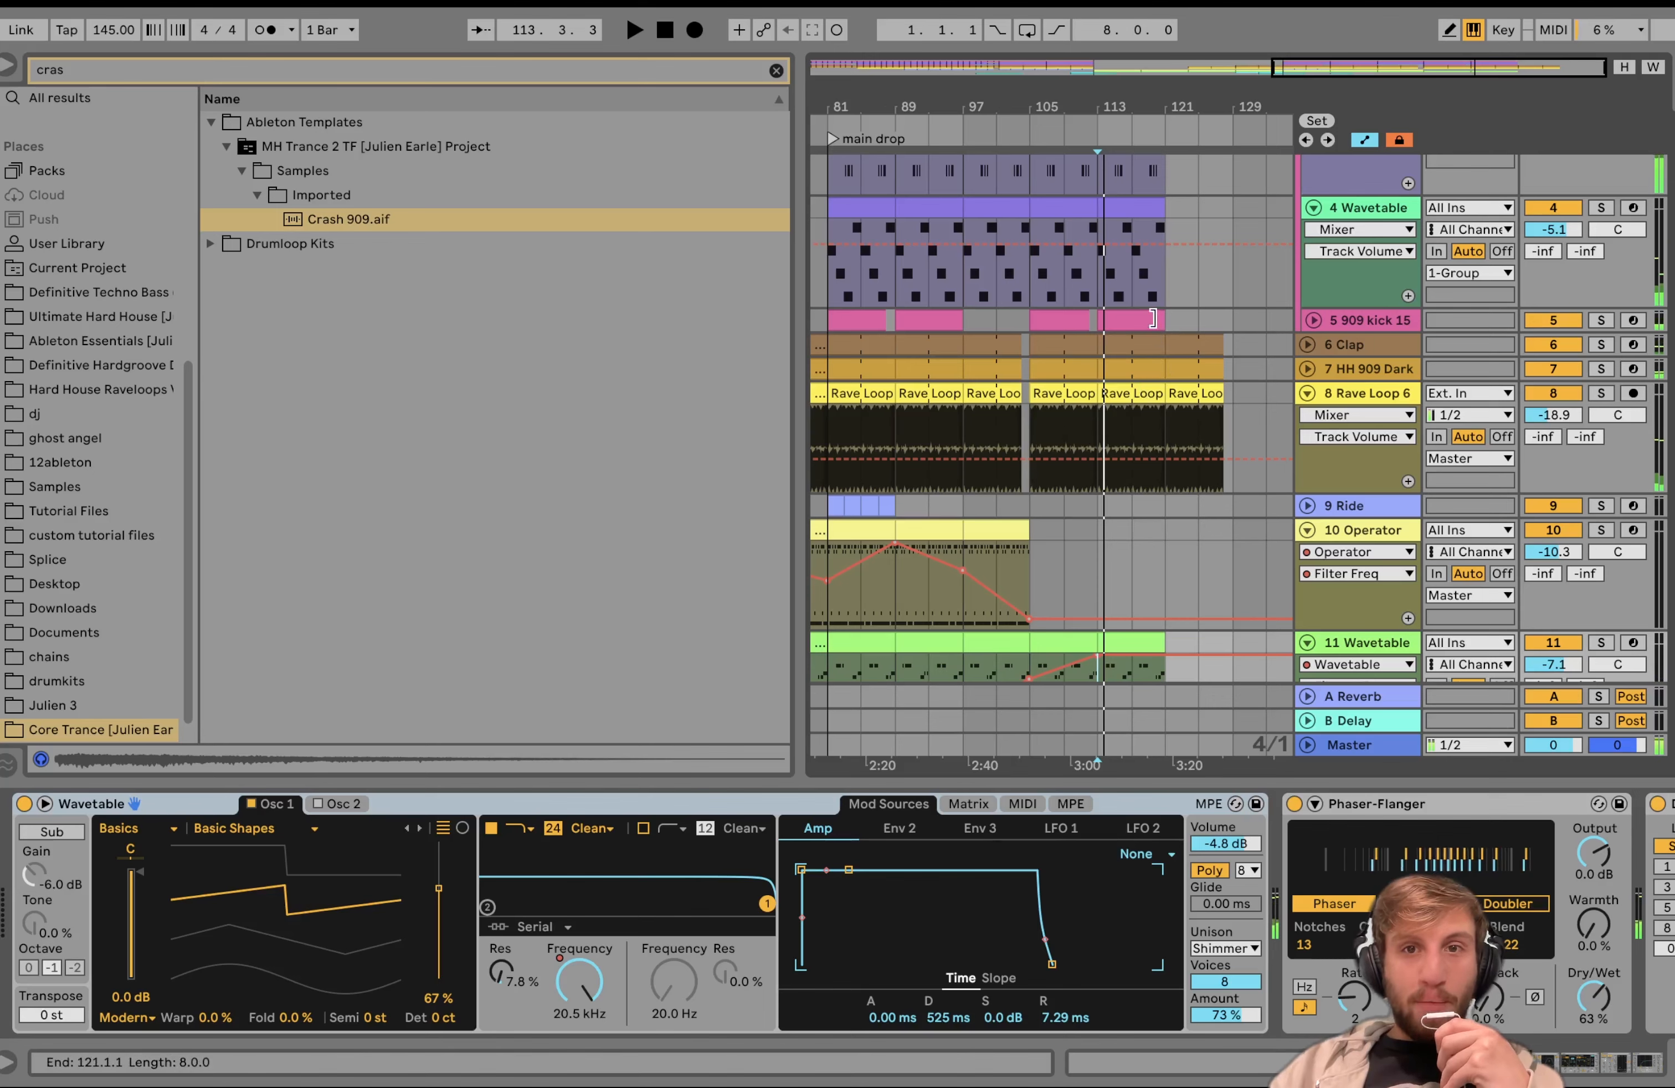
scroll(1162, 318, "up", 5)
left_click_drag(1162, 318, 1101, 317)
left_click(1100, 317)
key("space")
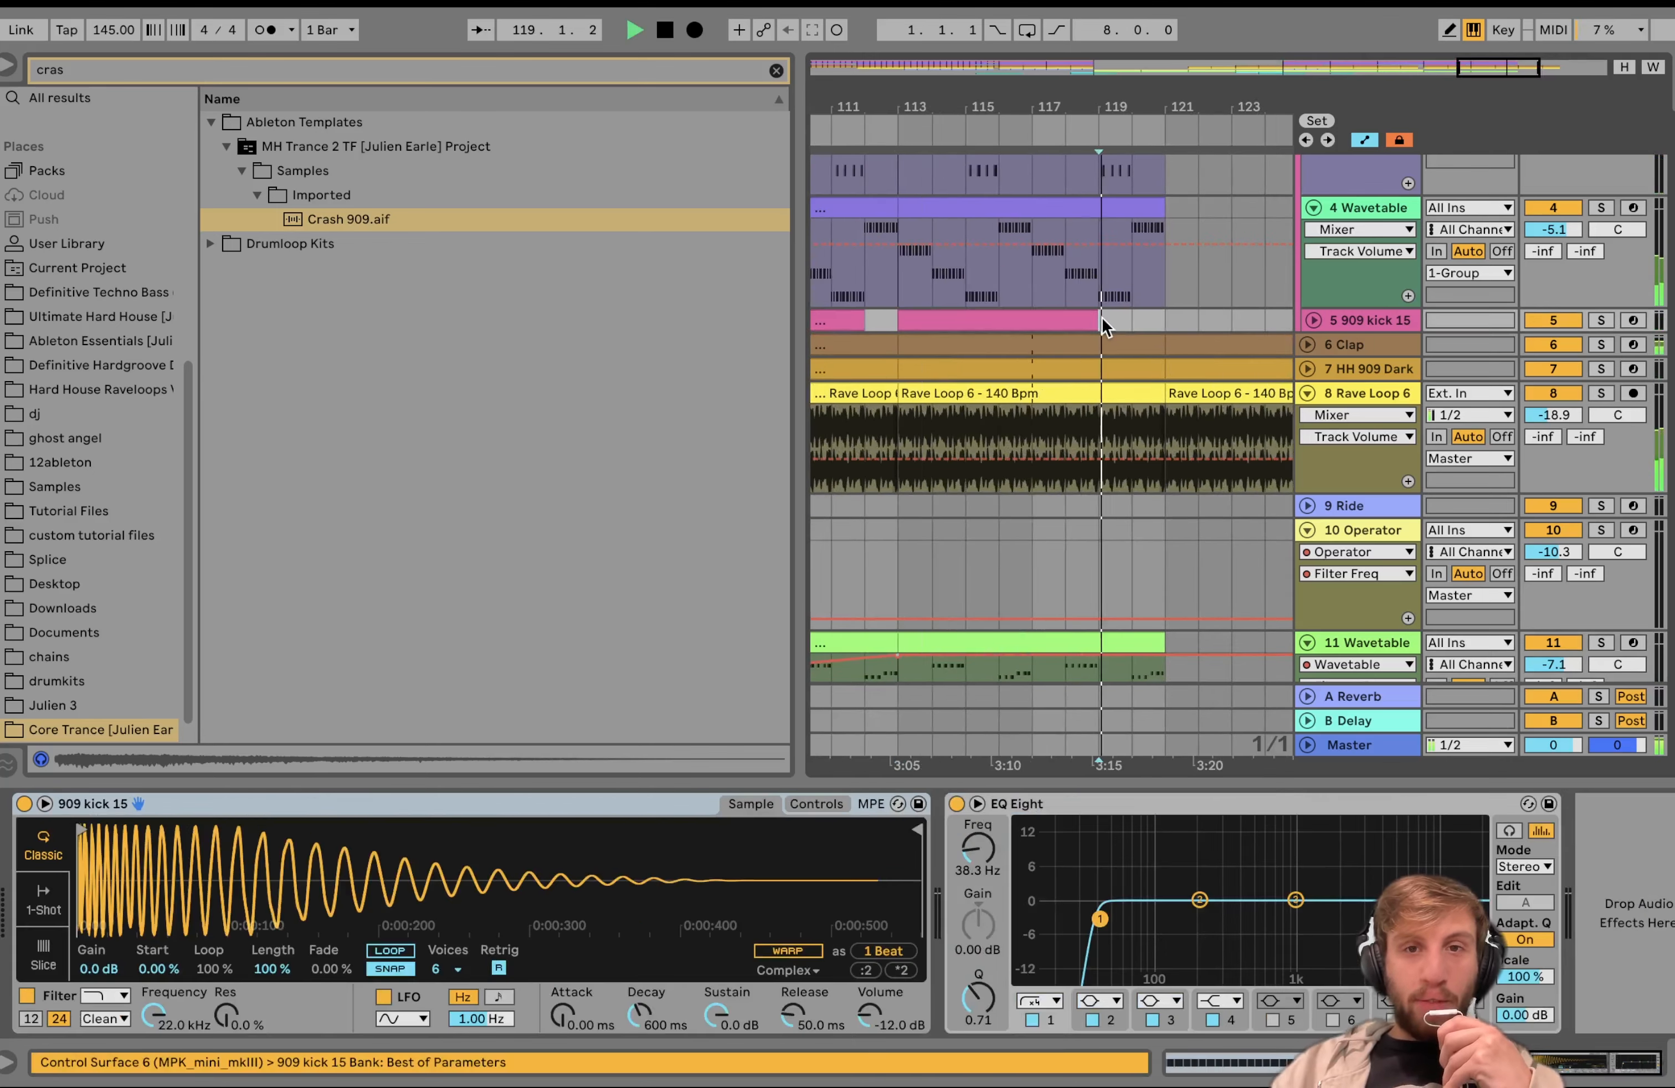
Step: Drop the track 11 Wavetable filter automation from bar 117 down to 129 Hz at bar 121 and audition it
scroll(1101, 318, "down", 3)
key("space")
left_click(977, 564)
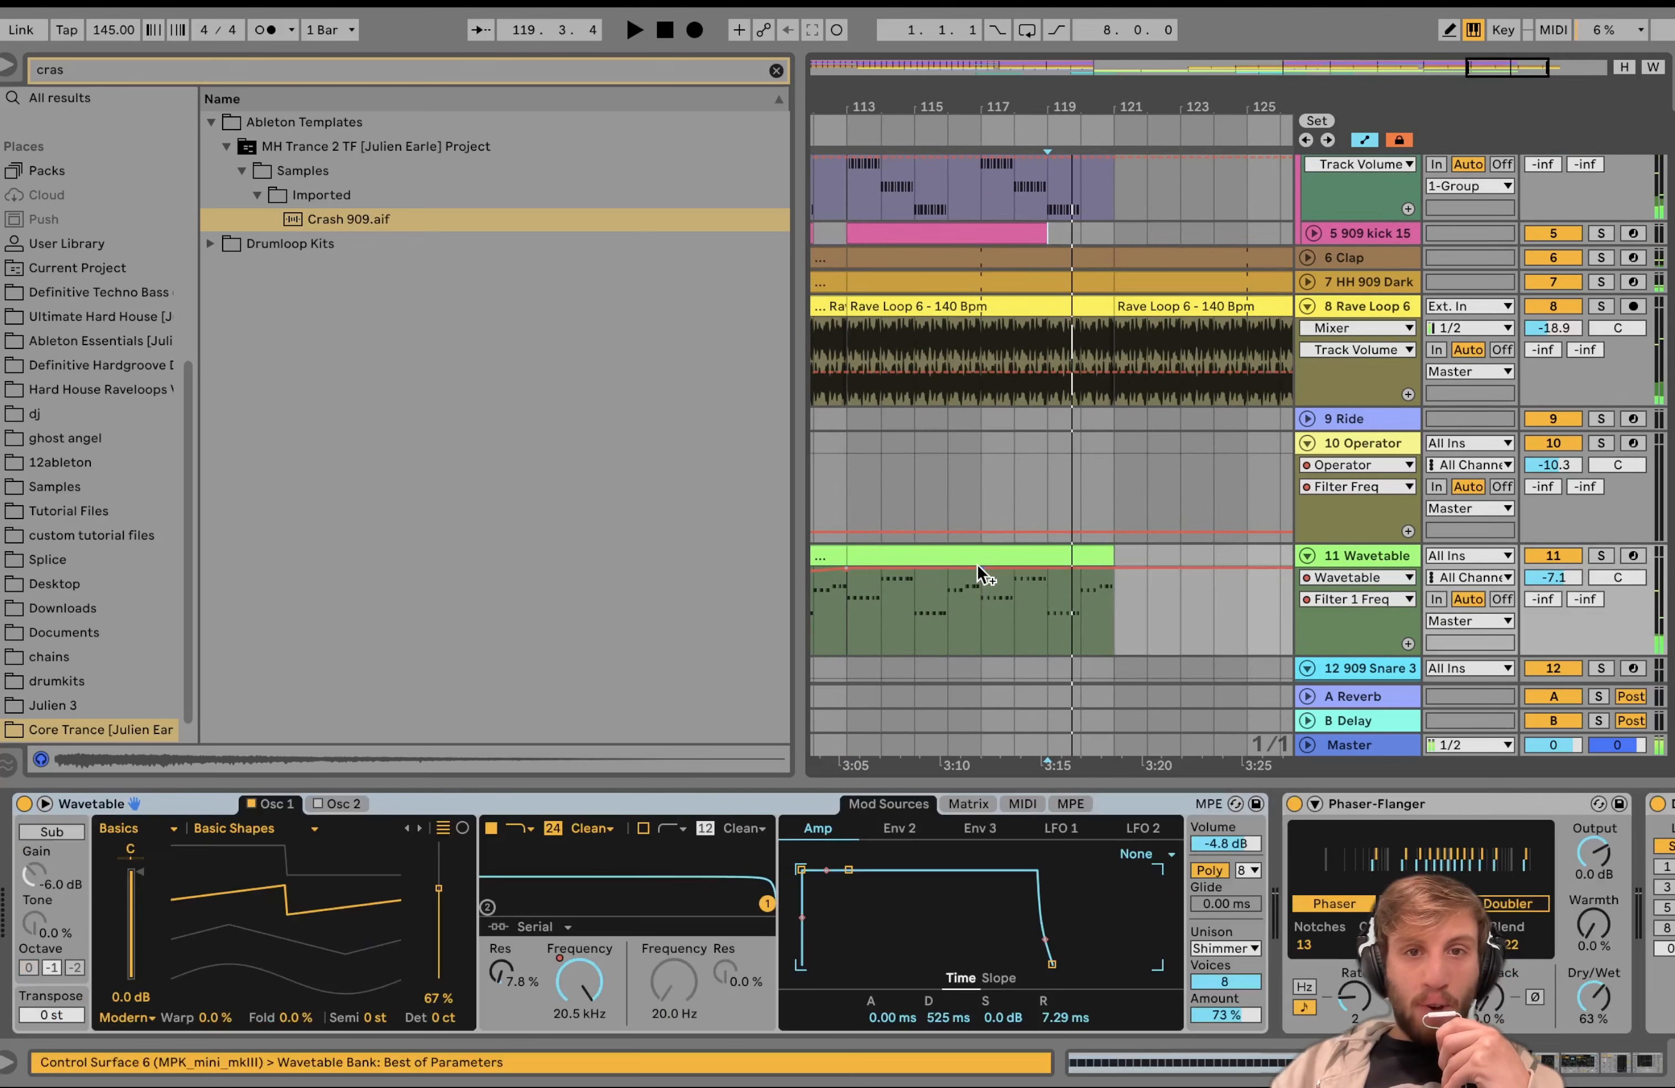
left_click_drag(1113, 566, 1114, 630)
key("space")
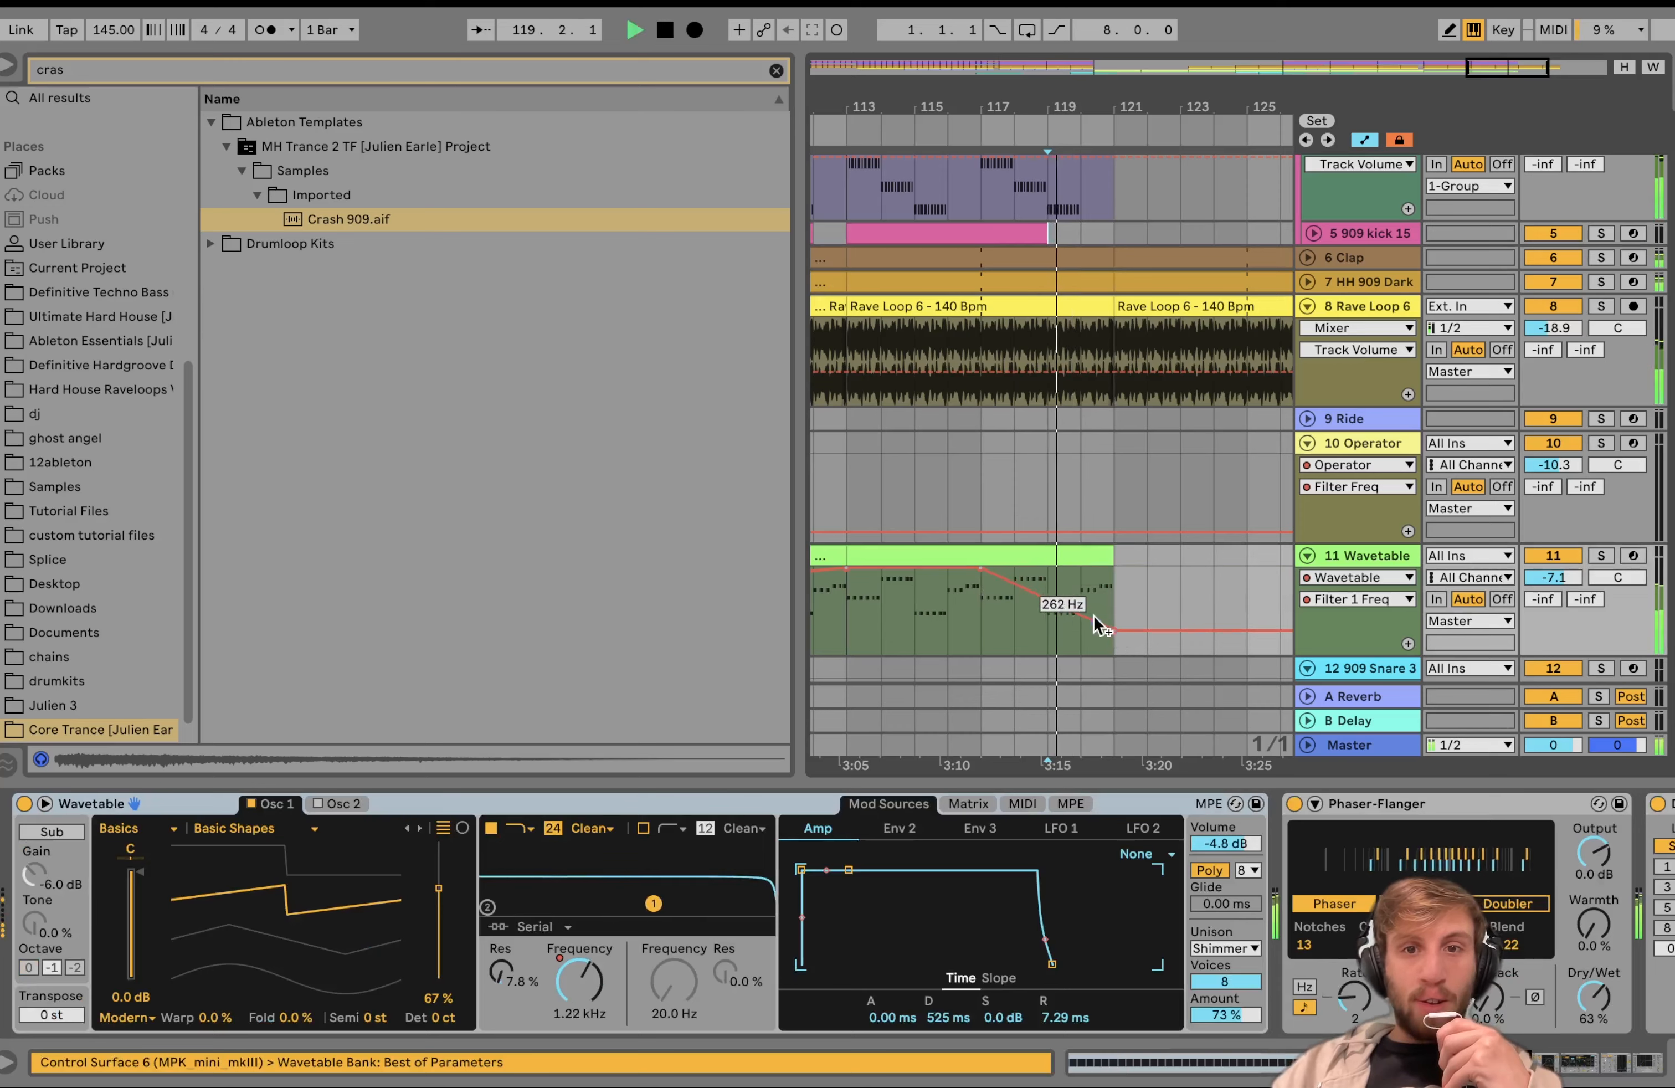
scroll(1089, 599, "down", 4)
scroll(1083, 598, "down", 3)
scroll(1084, 599, "up", 6)
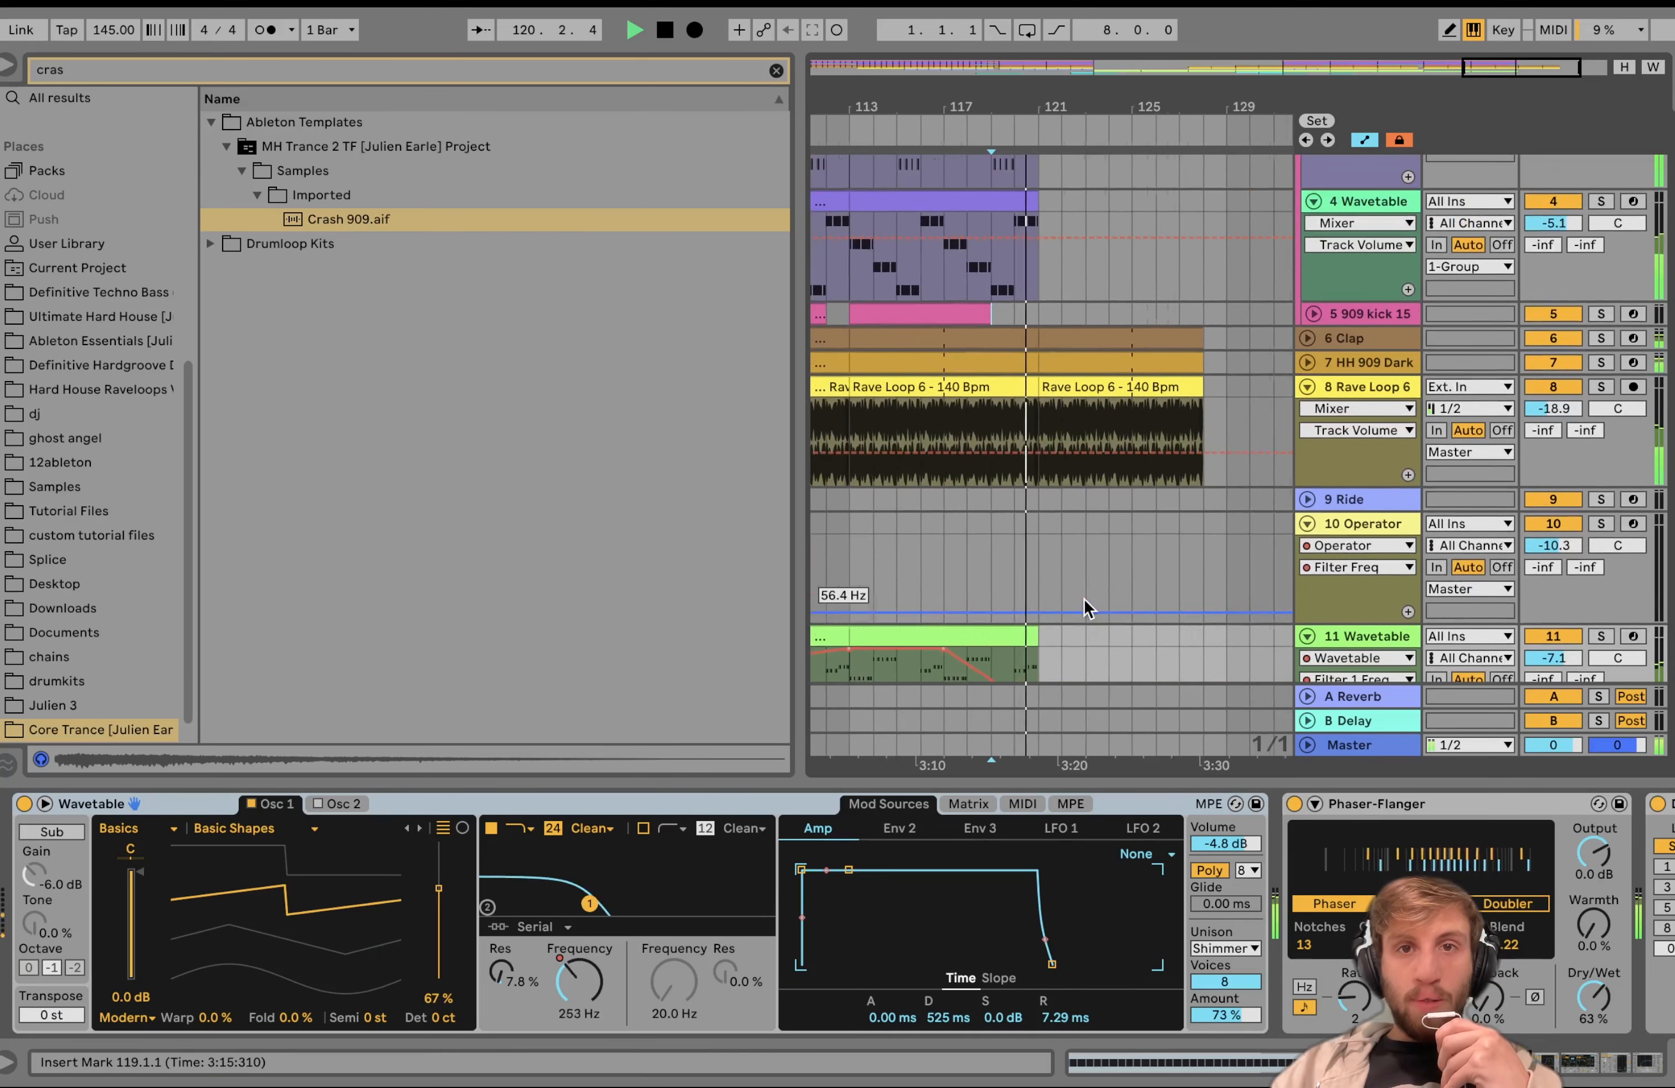
Step: Delete the clap, hi-hat and rave loop material after bar 121
scroll(1084, 599, "down", 4)
key("space")
left_click(1172, 391)
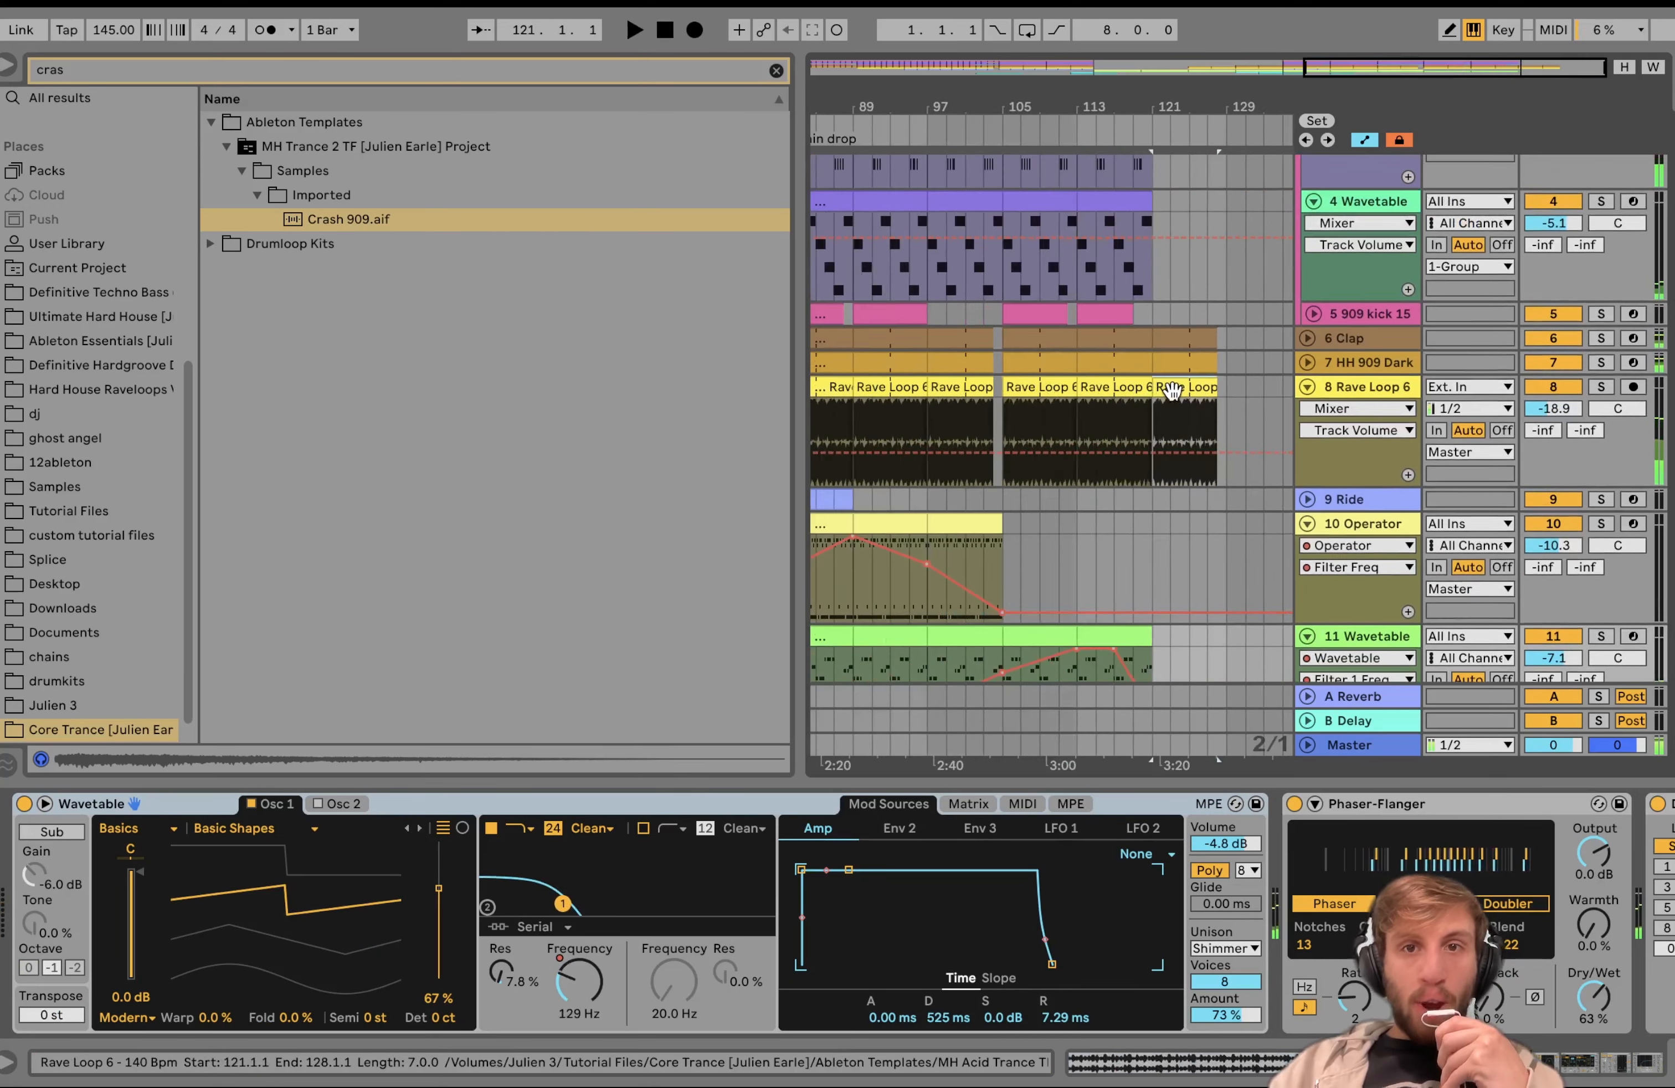
left_click(1236, 339, "shift")
key("Delete")
scroll(1234, 341, "down", 5)
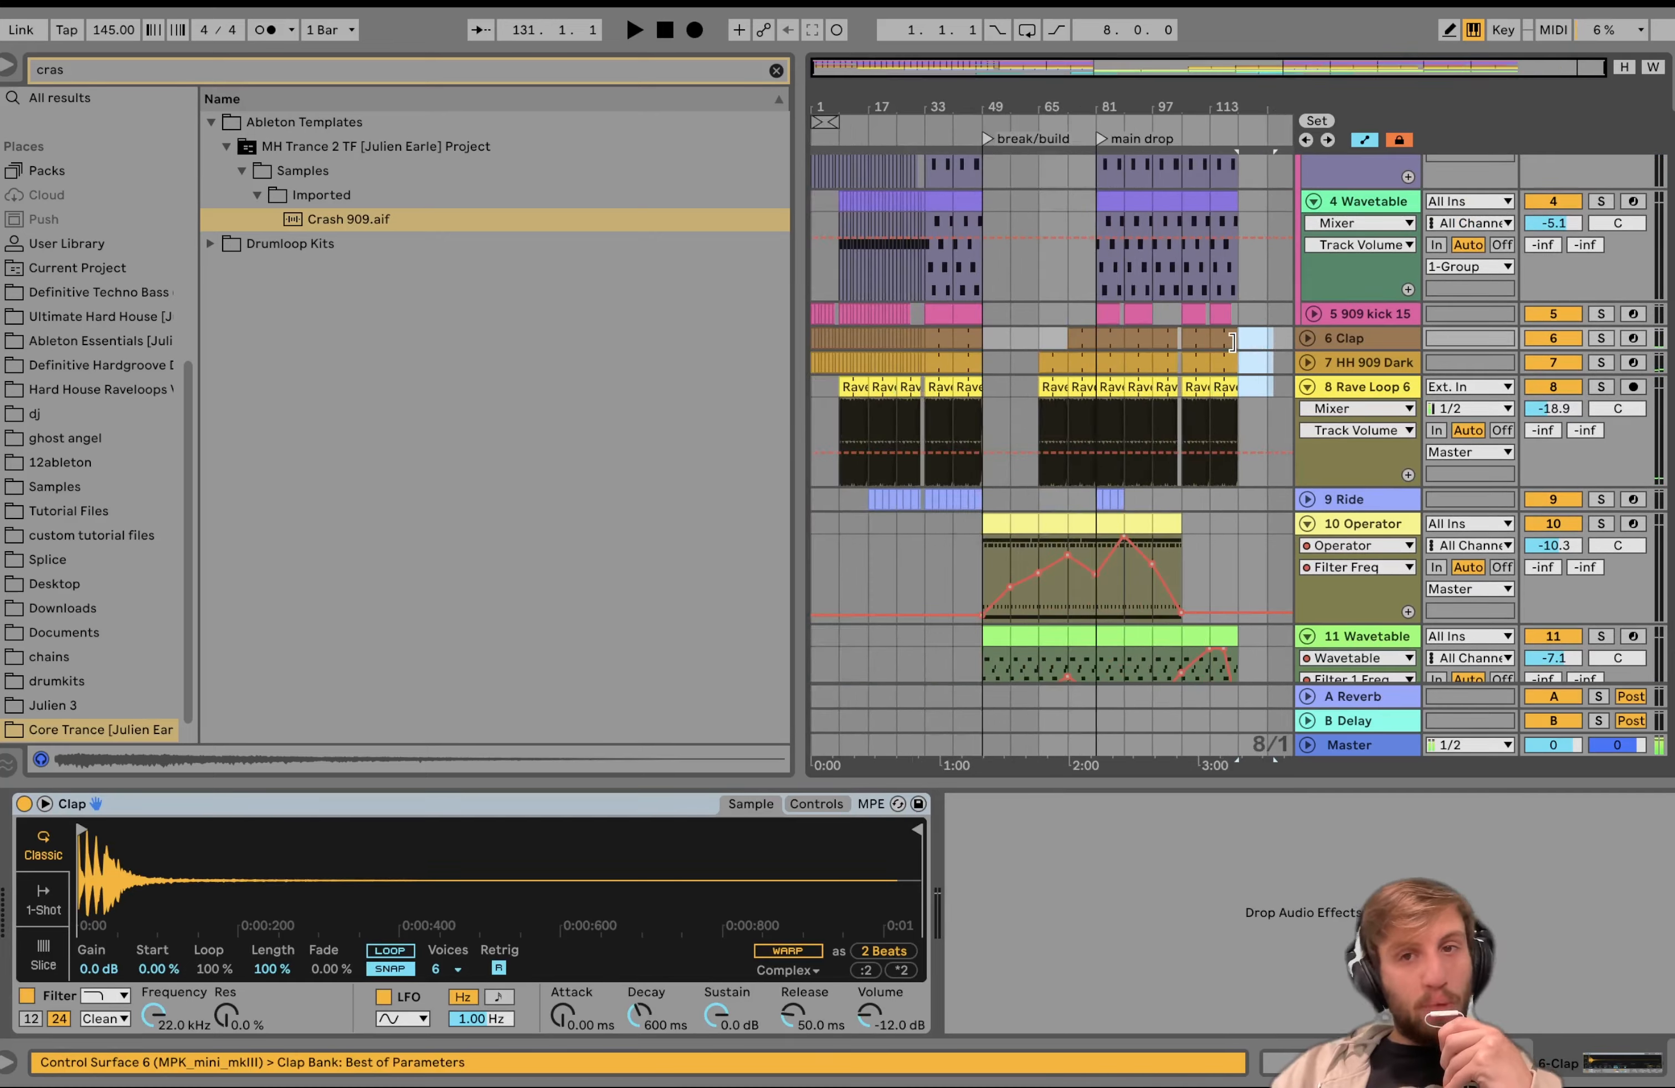
scroll(1235, 343, "down", 5)
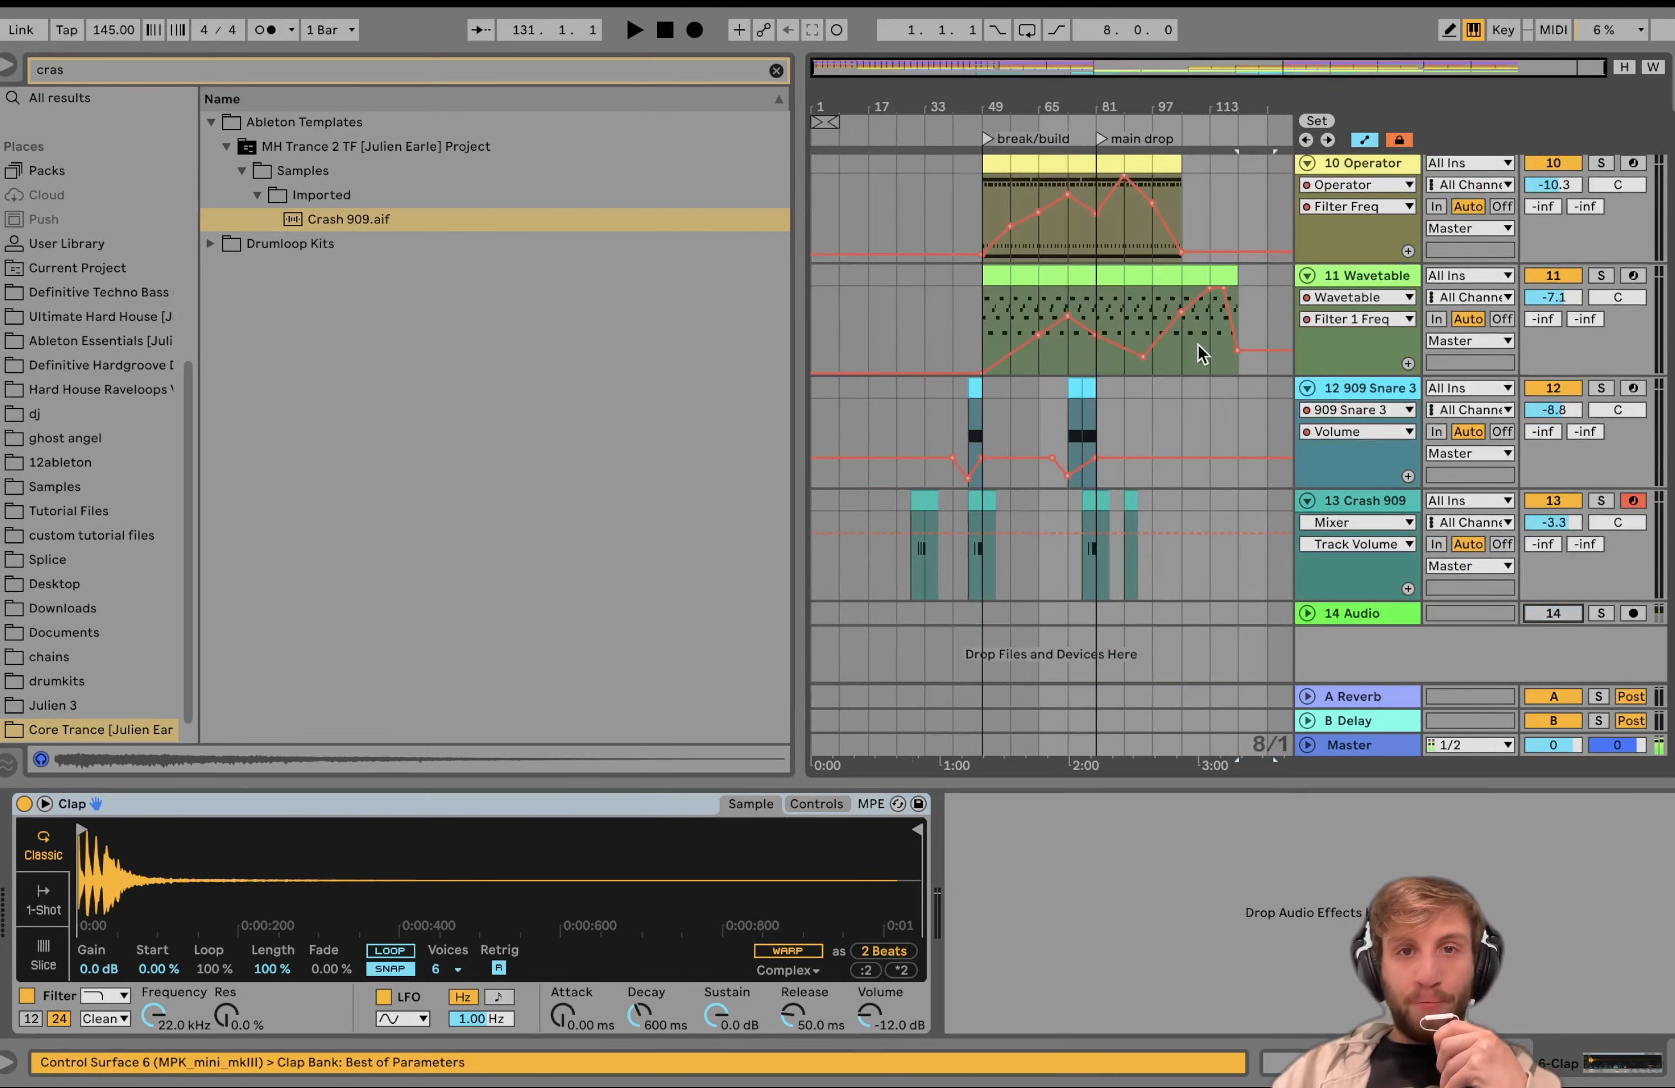
Step: Copy bars 17 to 33 across tracks 1 through 12 and paste them at bar 121
scroll(1130, 325, "up", 10)
left_click(897, 202)
left_click_drag(901, 207, 913, 325)
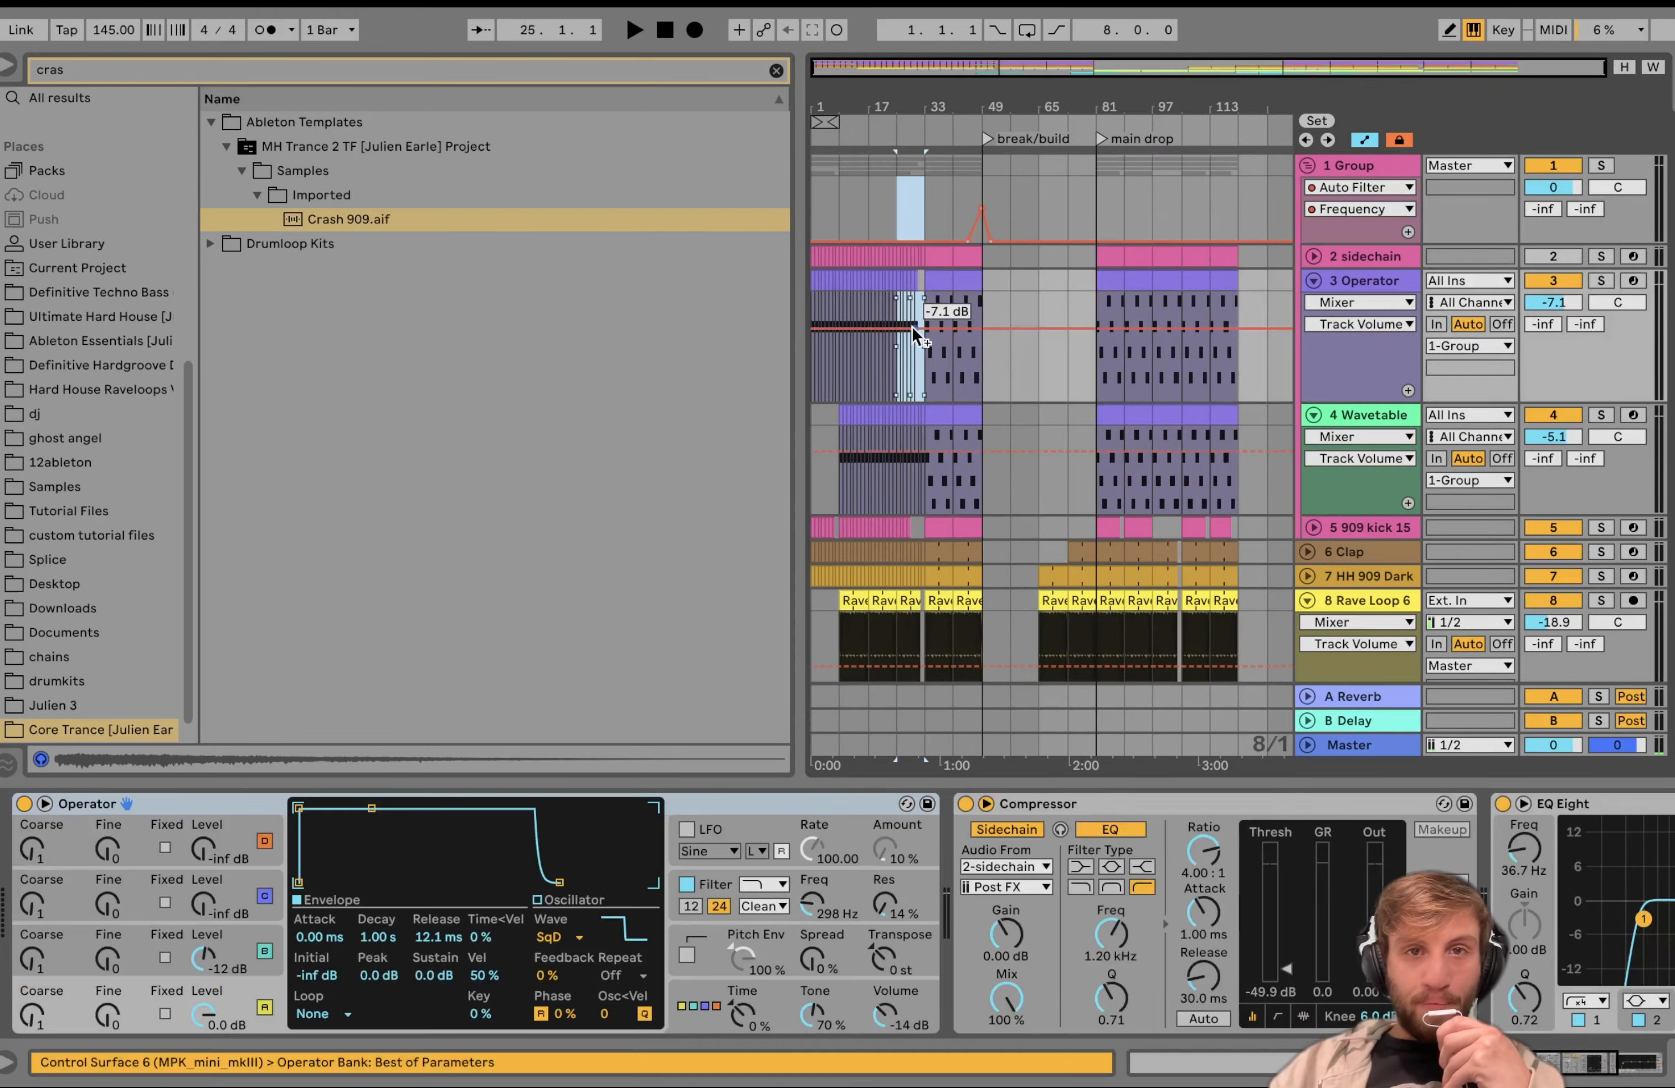
left_click_drag(868, 169, 923, 628)
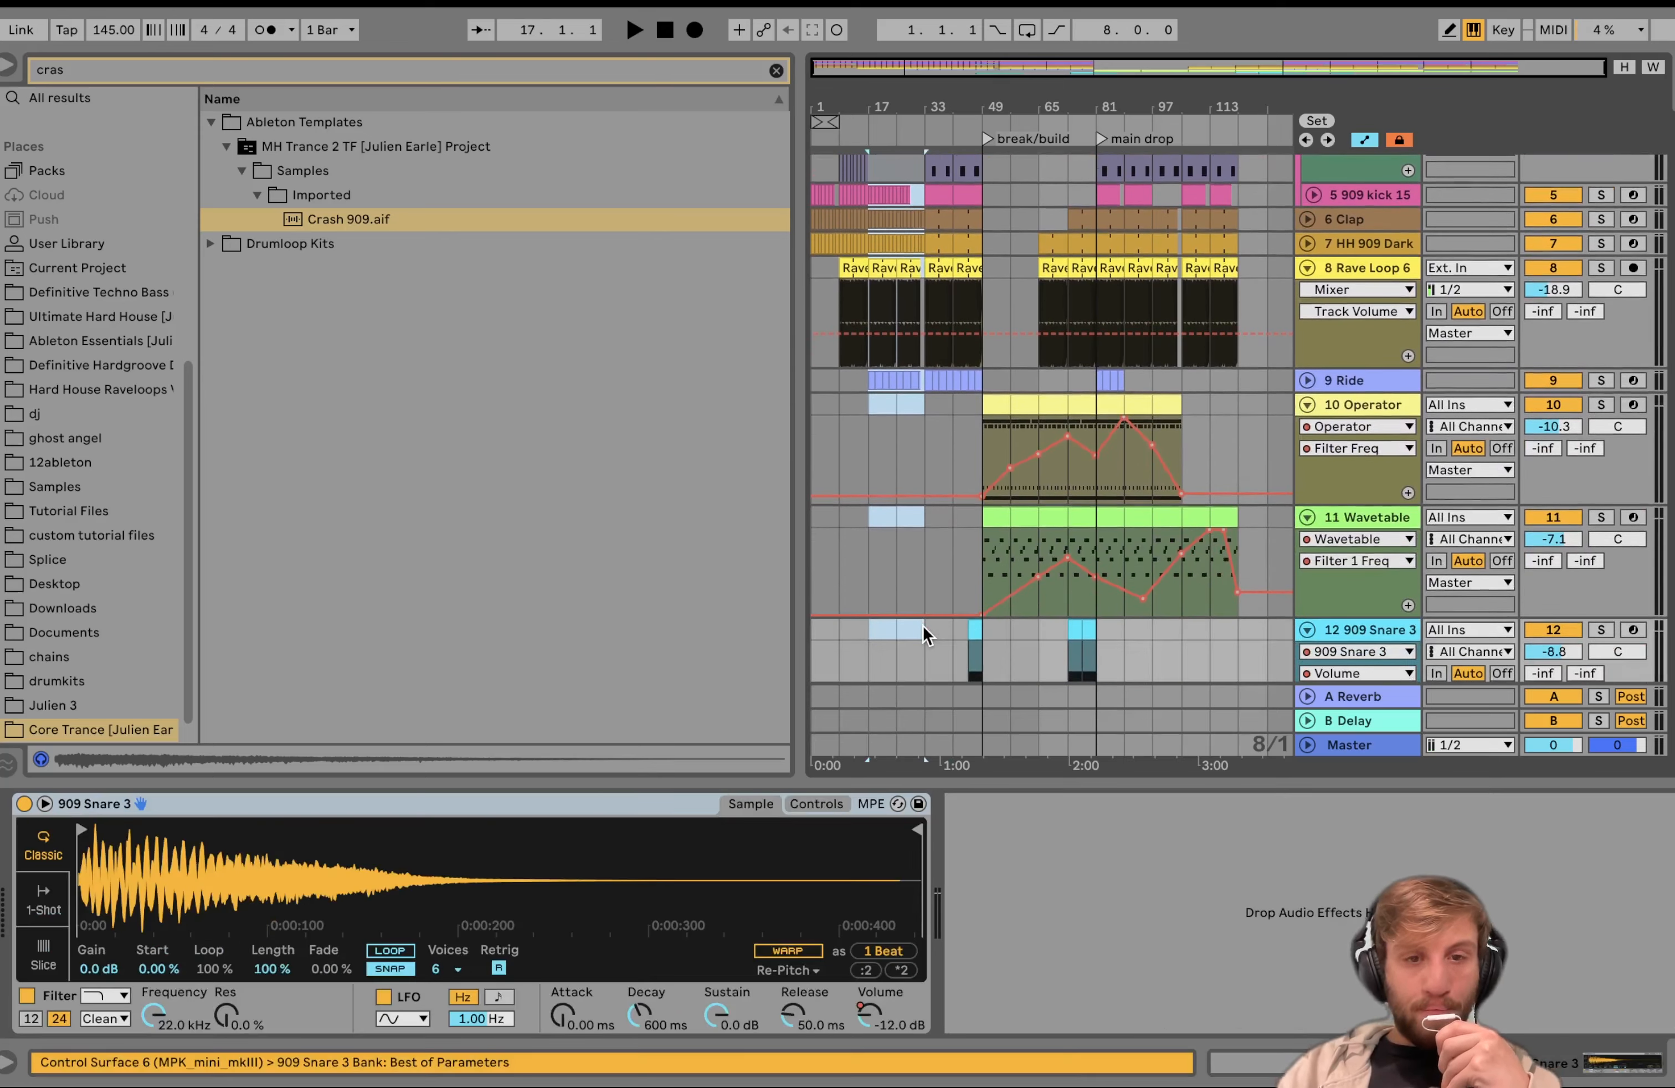
scroll(1215, 360, "up", 5)
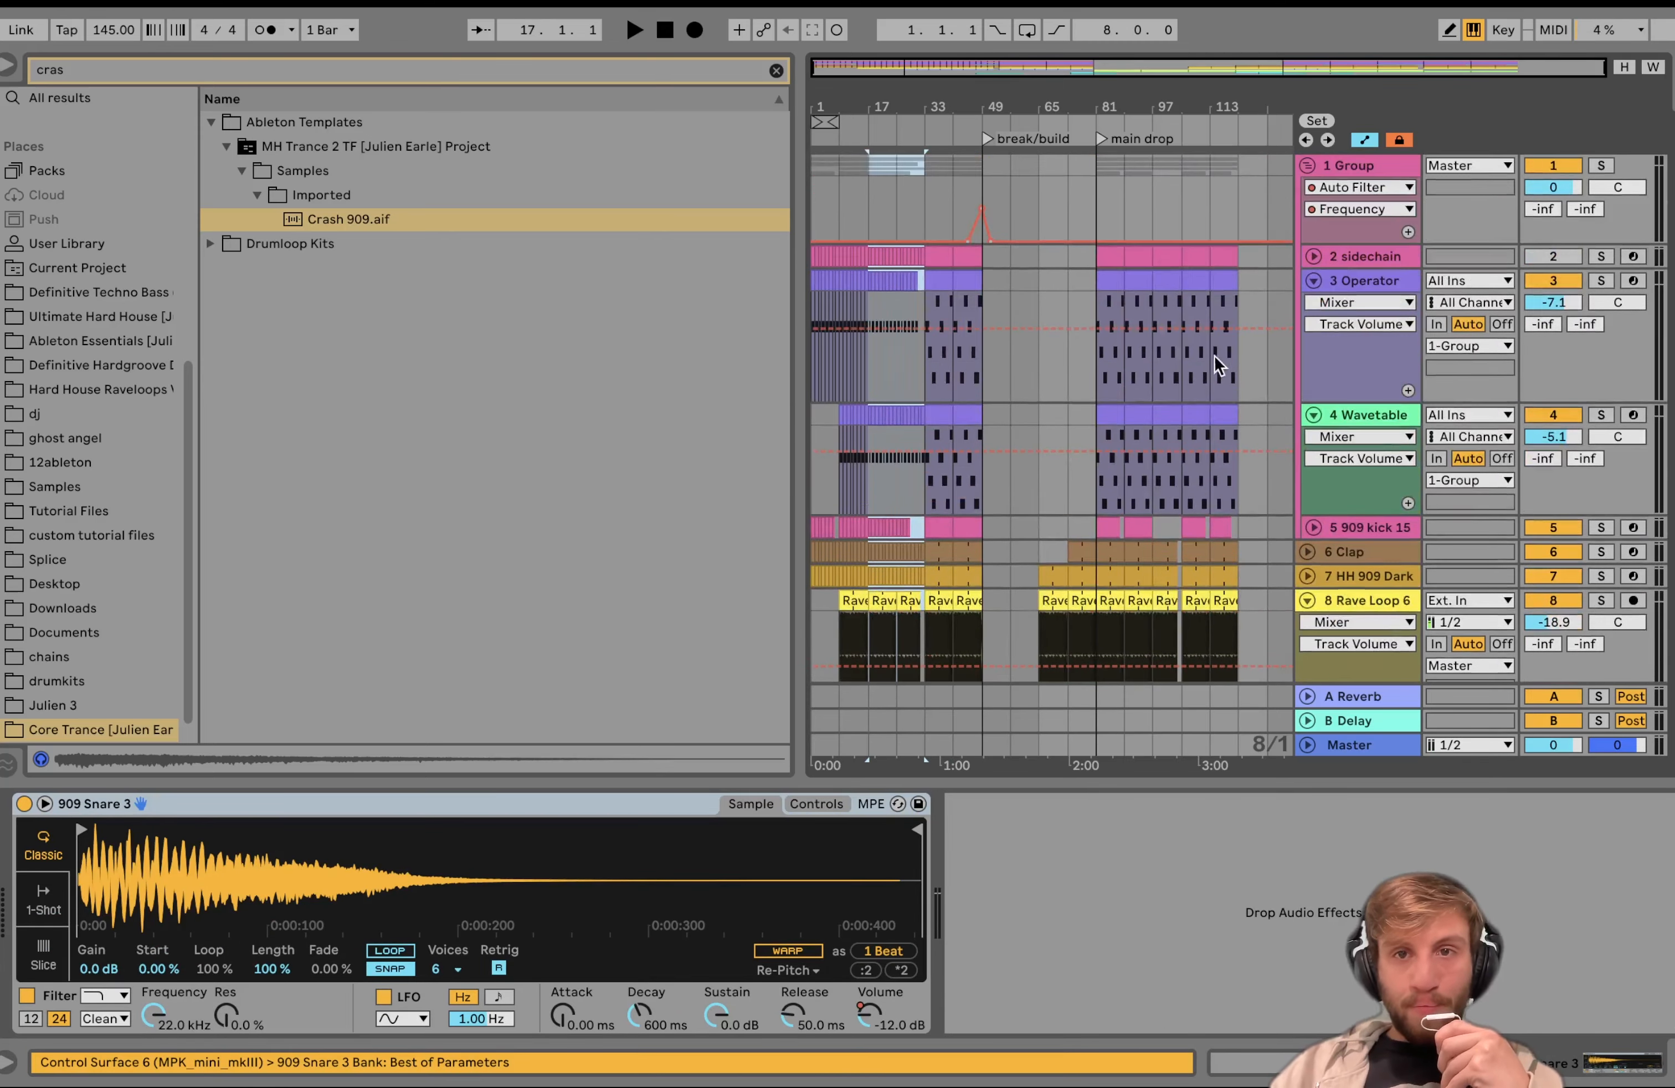
left_click(1238, 172)
key("super+v")
Step: Play from bar 121 and review the pasted section across all tracks against the rest of the arrangement
key("space")
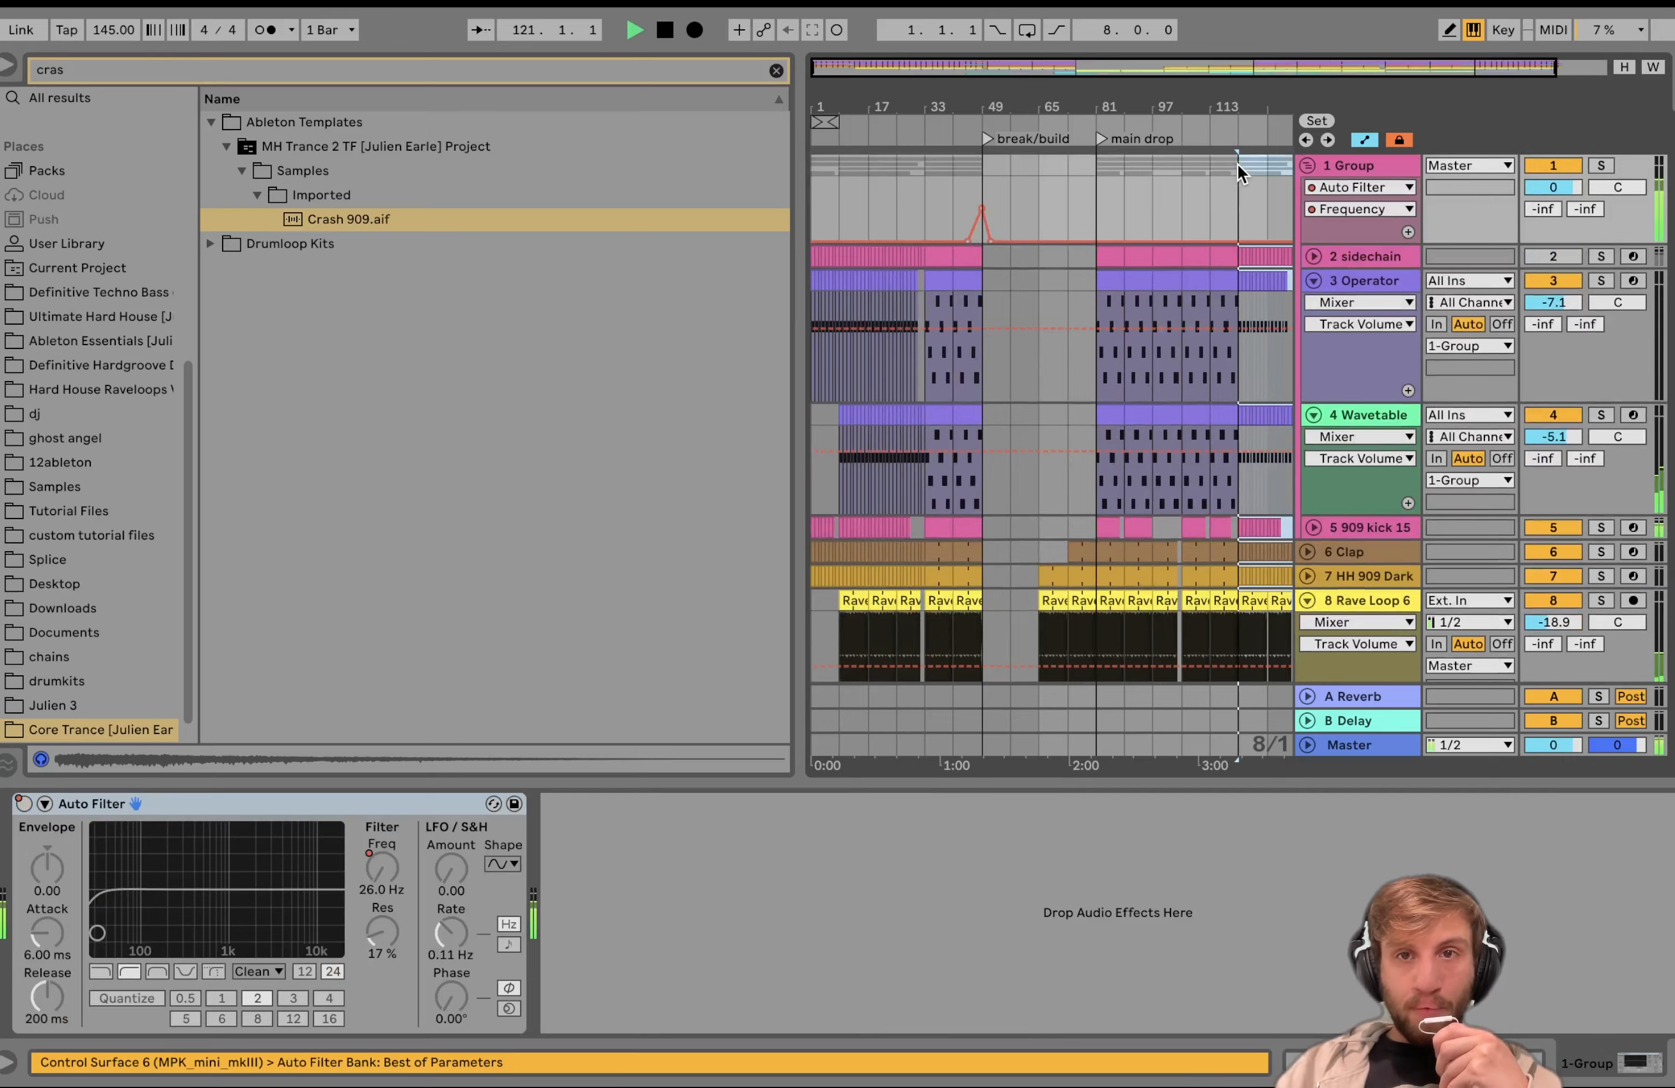
scroll(1238, 167, "right", 1)
scroll(1238, 167, "down", 5)
scroll(1238, 167, "up", 5)
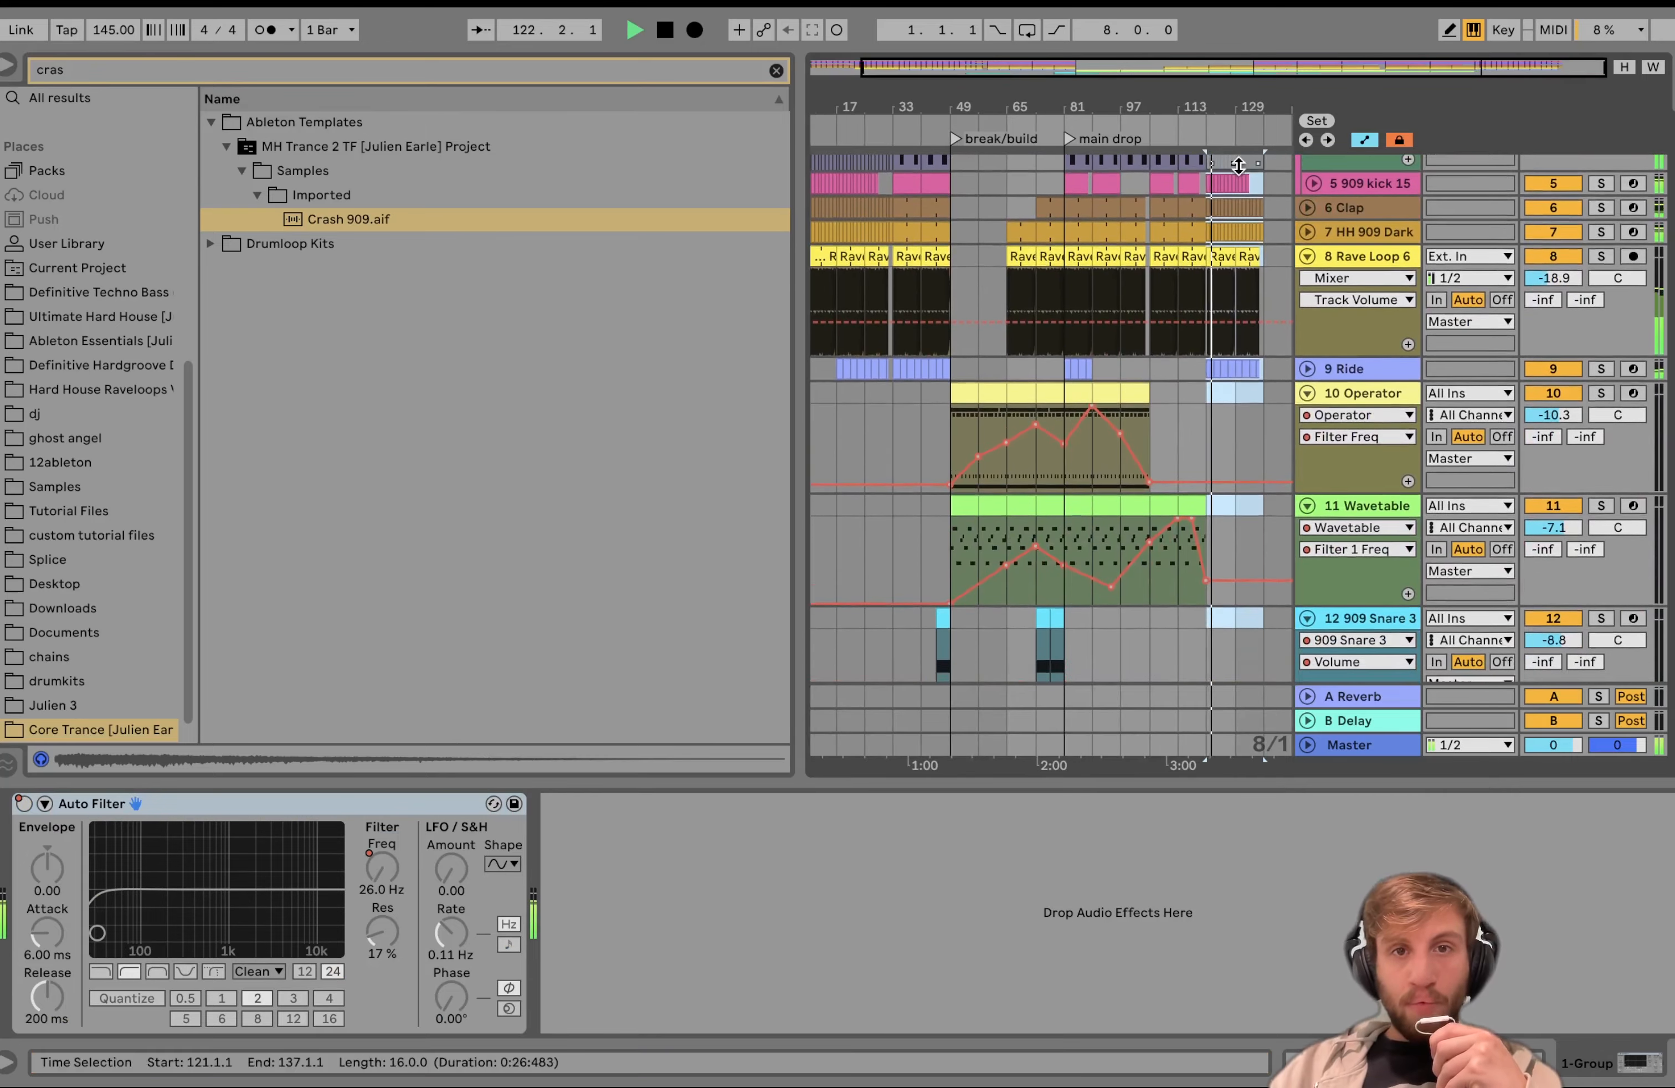
scroll(1238, 166, "down", 8)
scroll(1238, 166, "up", 4)
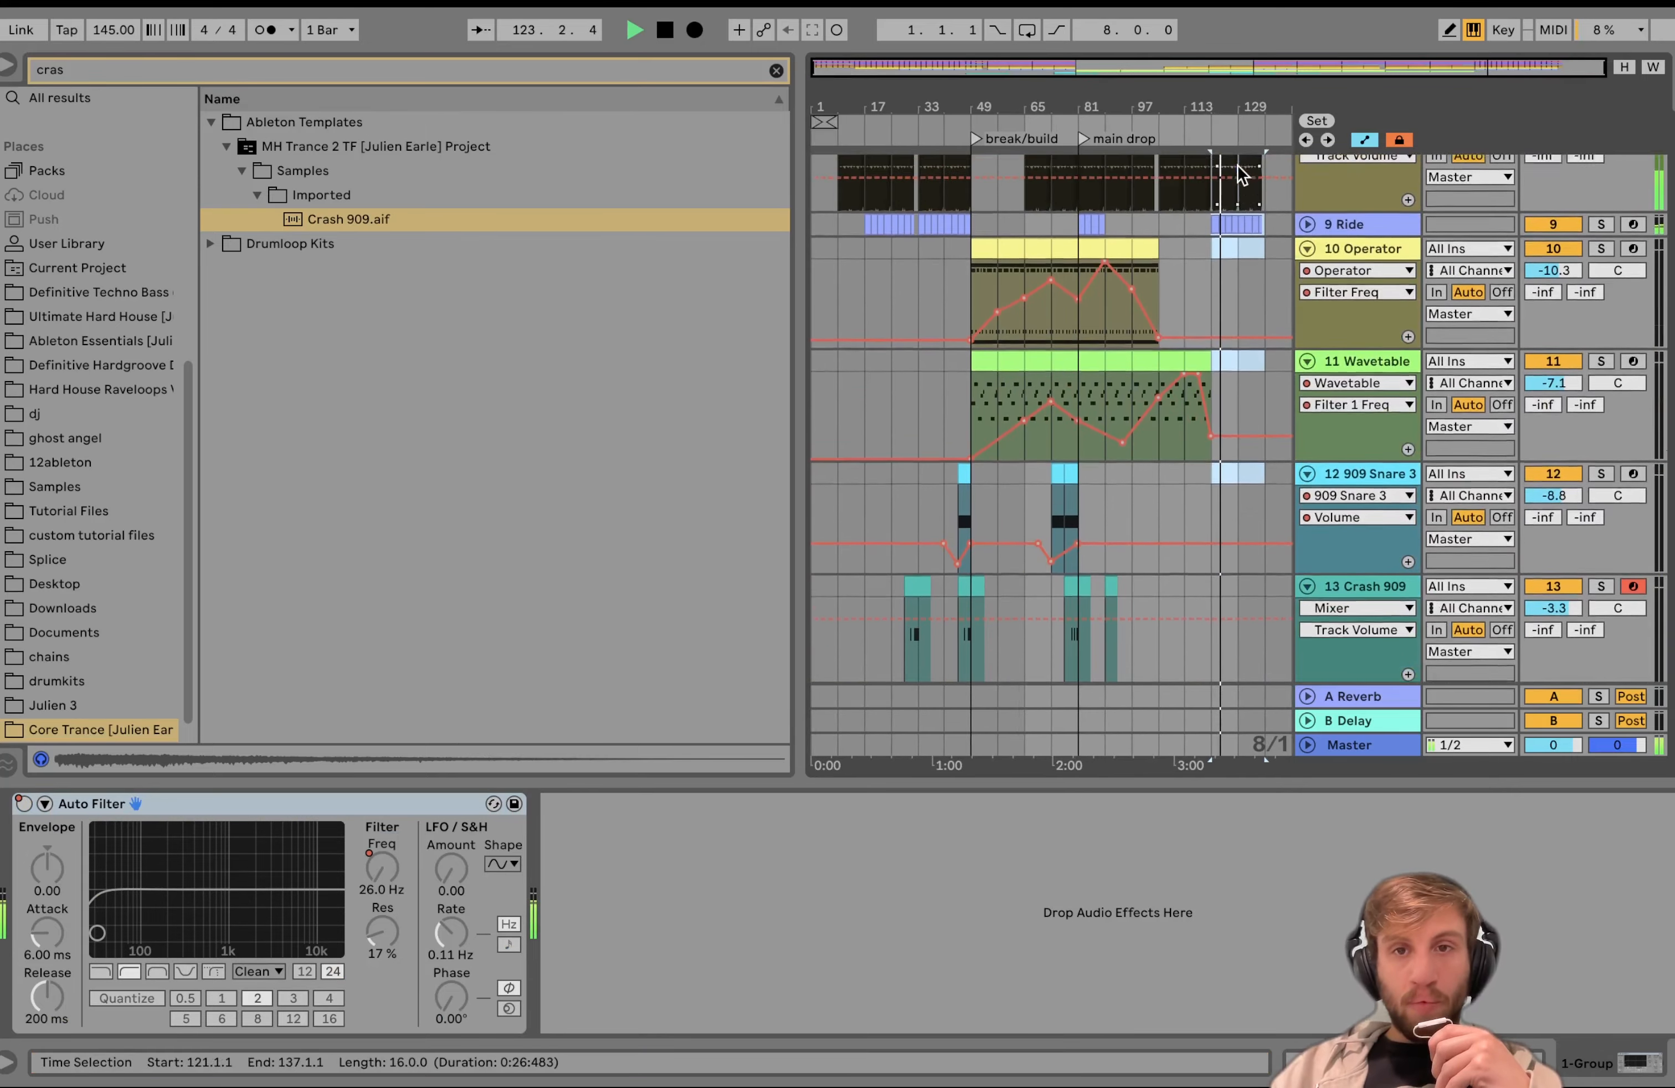
scroll(1238, 166, "up", 2)
scroll(1238, 166, "up", 4)
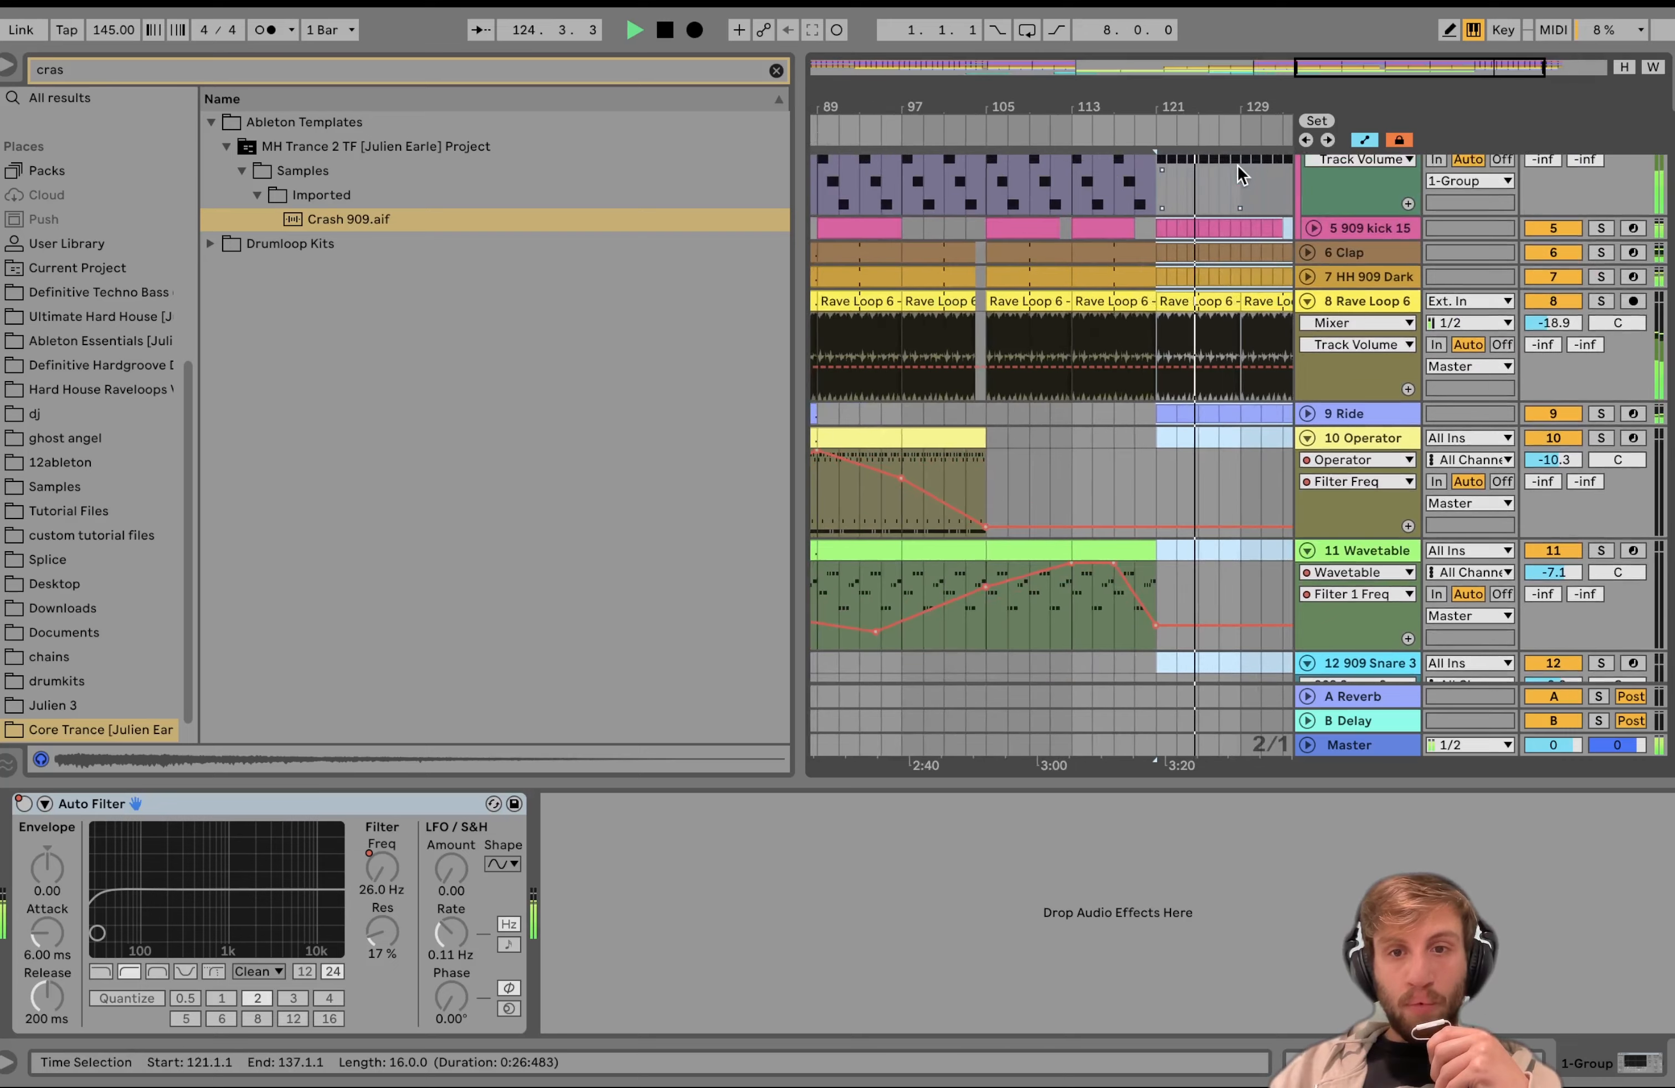
scroll(1239, 166, "right", 3)
scroll(1238, 166, "up", 5)
scroll(1238, 166, "down", 2)
scroll(1236, 164, "down", 5)
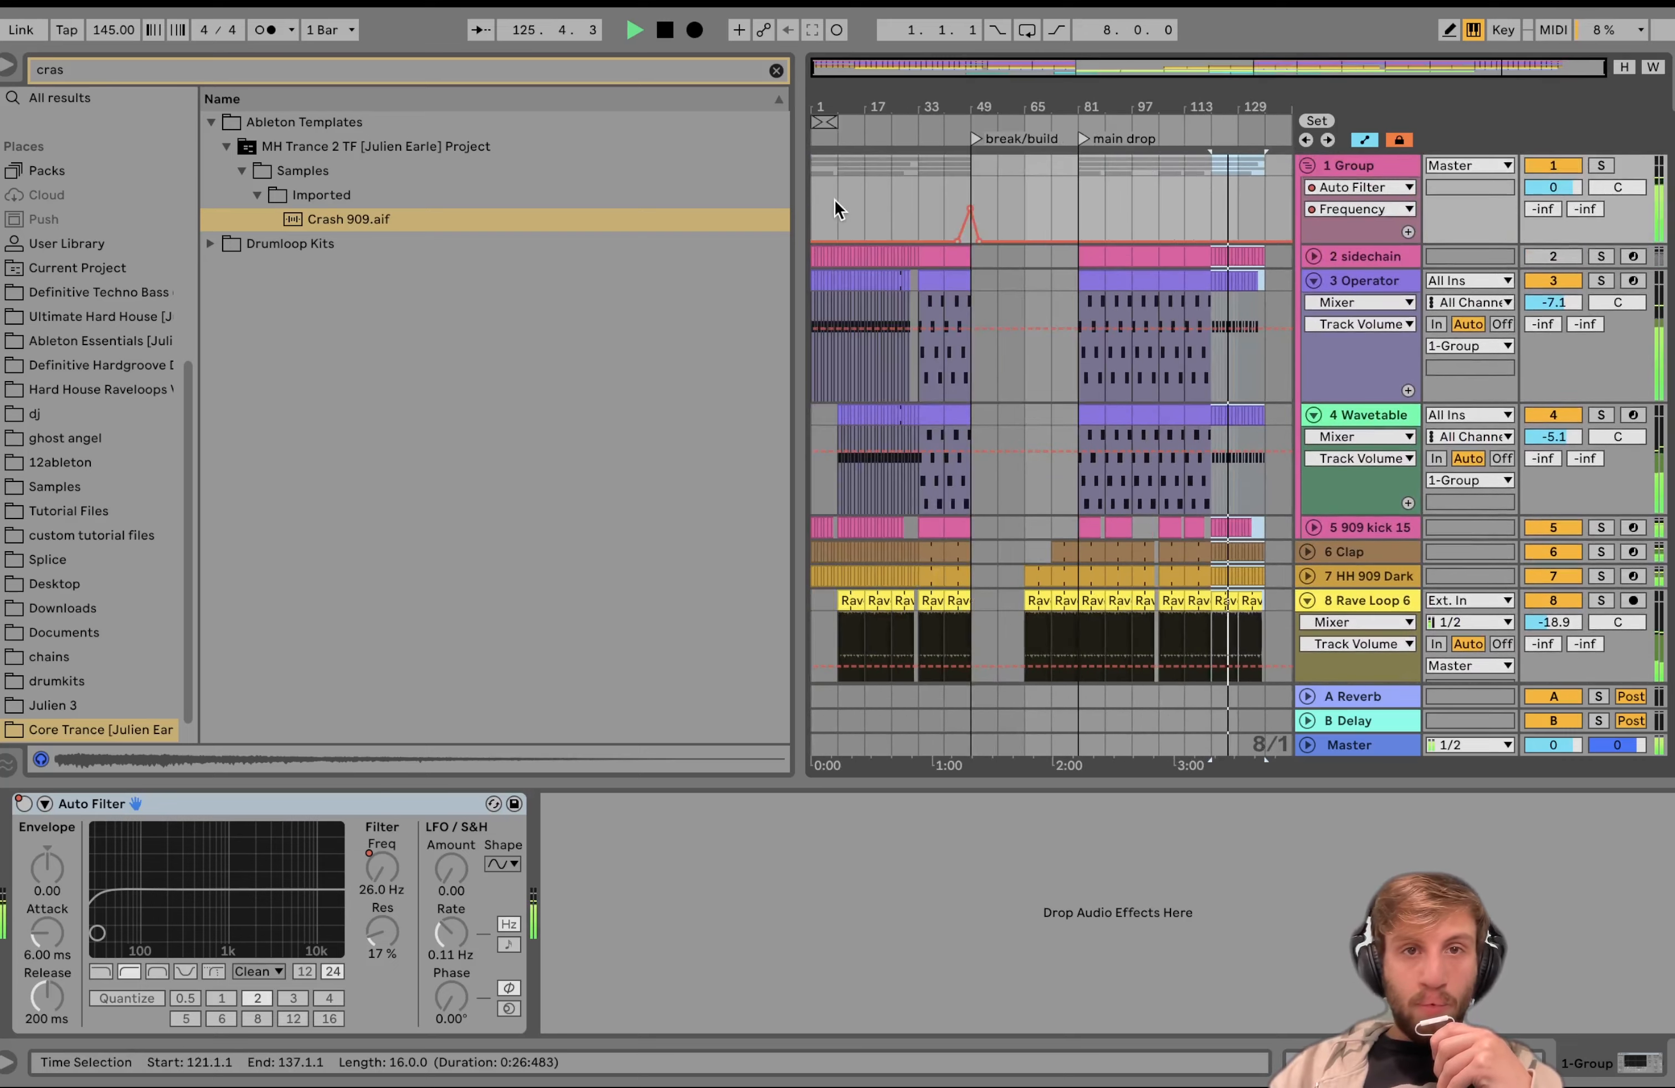
Step: Copy bars 1 to 9 across the group and tracks 2 through 11 and paste them at bar 137
left_click_drag(835, 199, 690, 733)
scroll(820, 694, "down", 5)
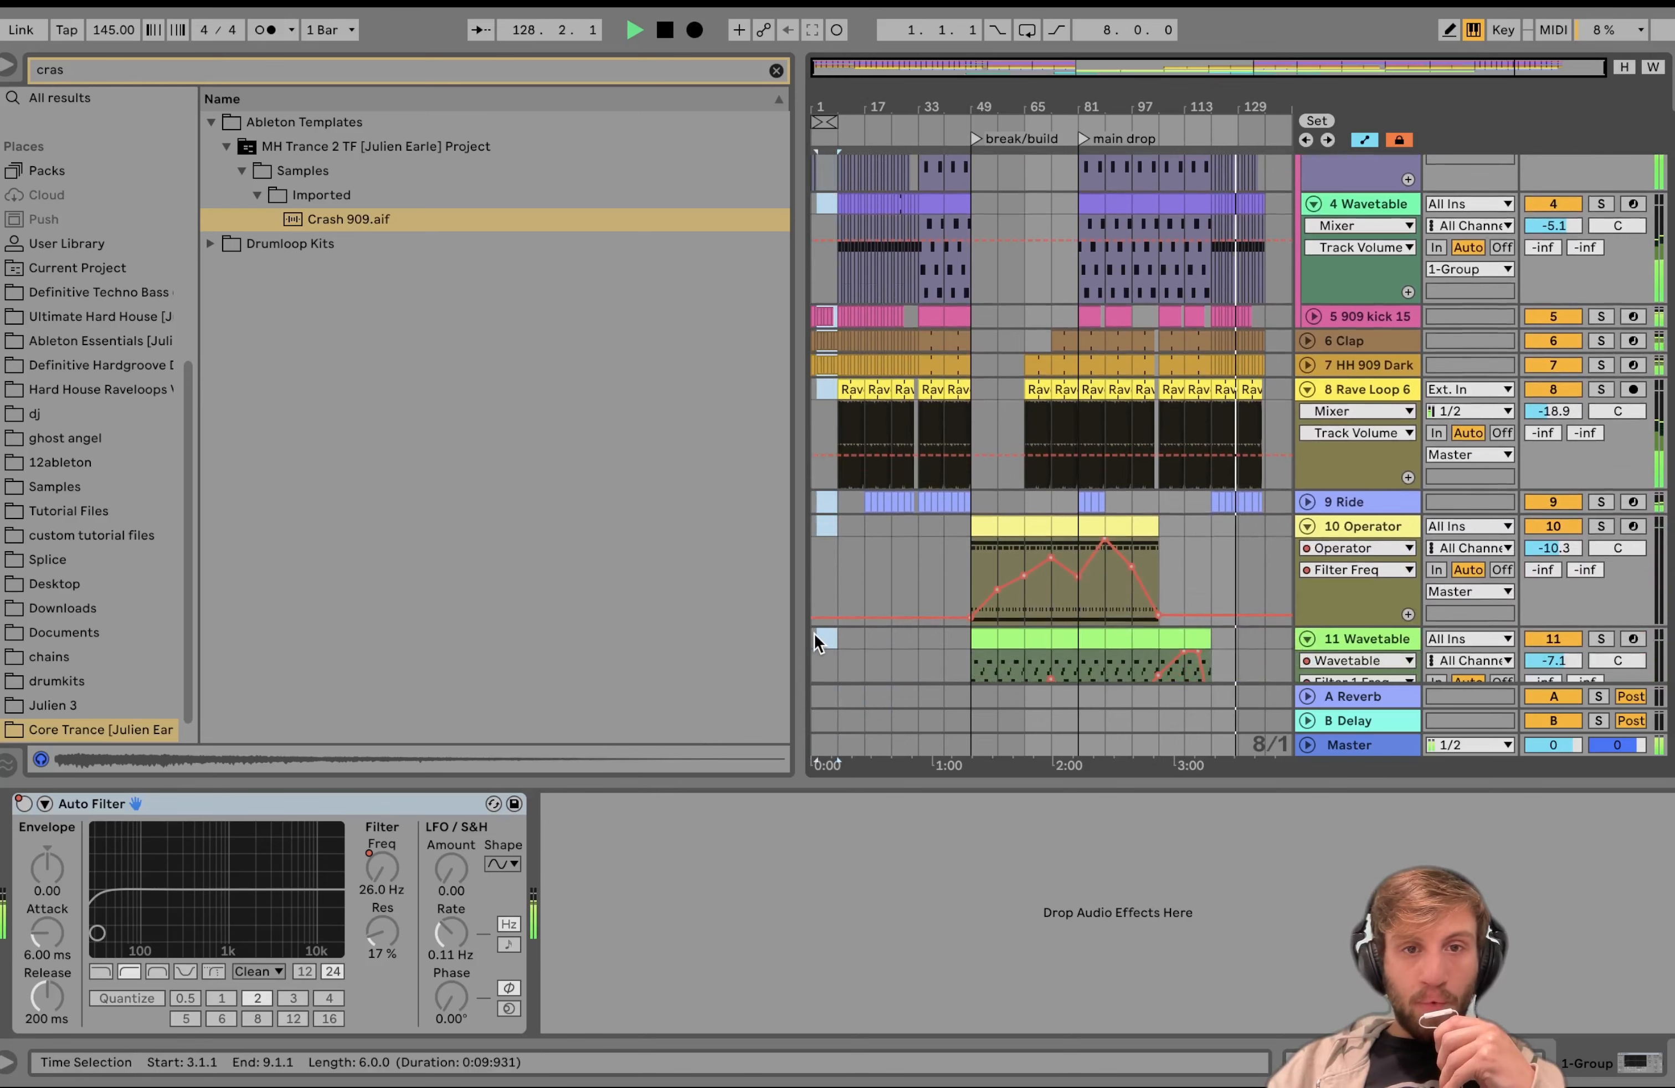
left_click(814, 639)
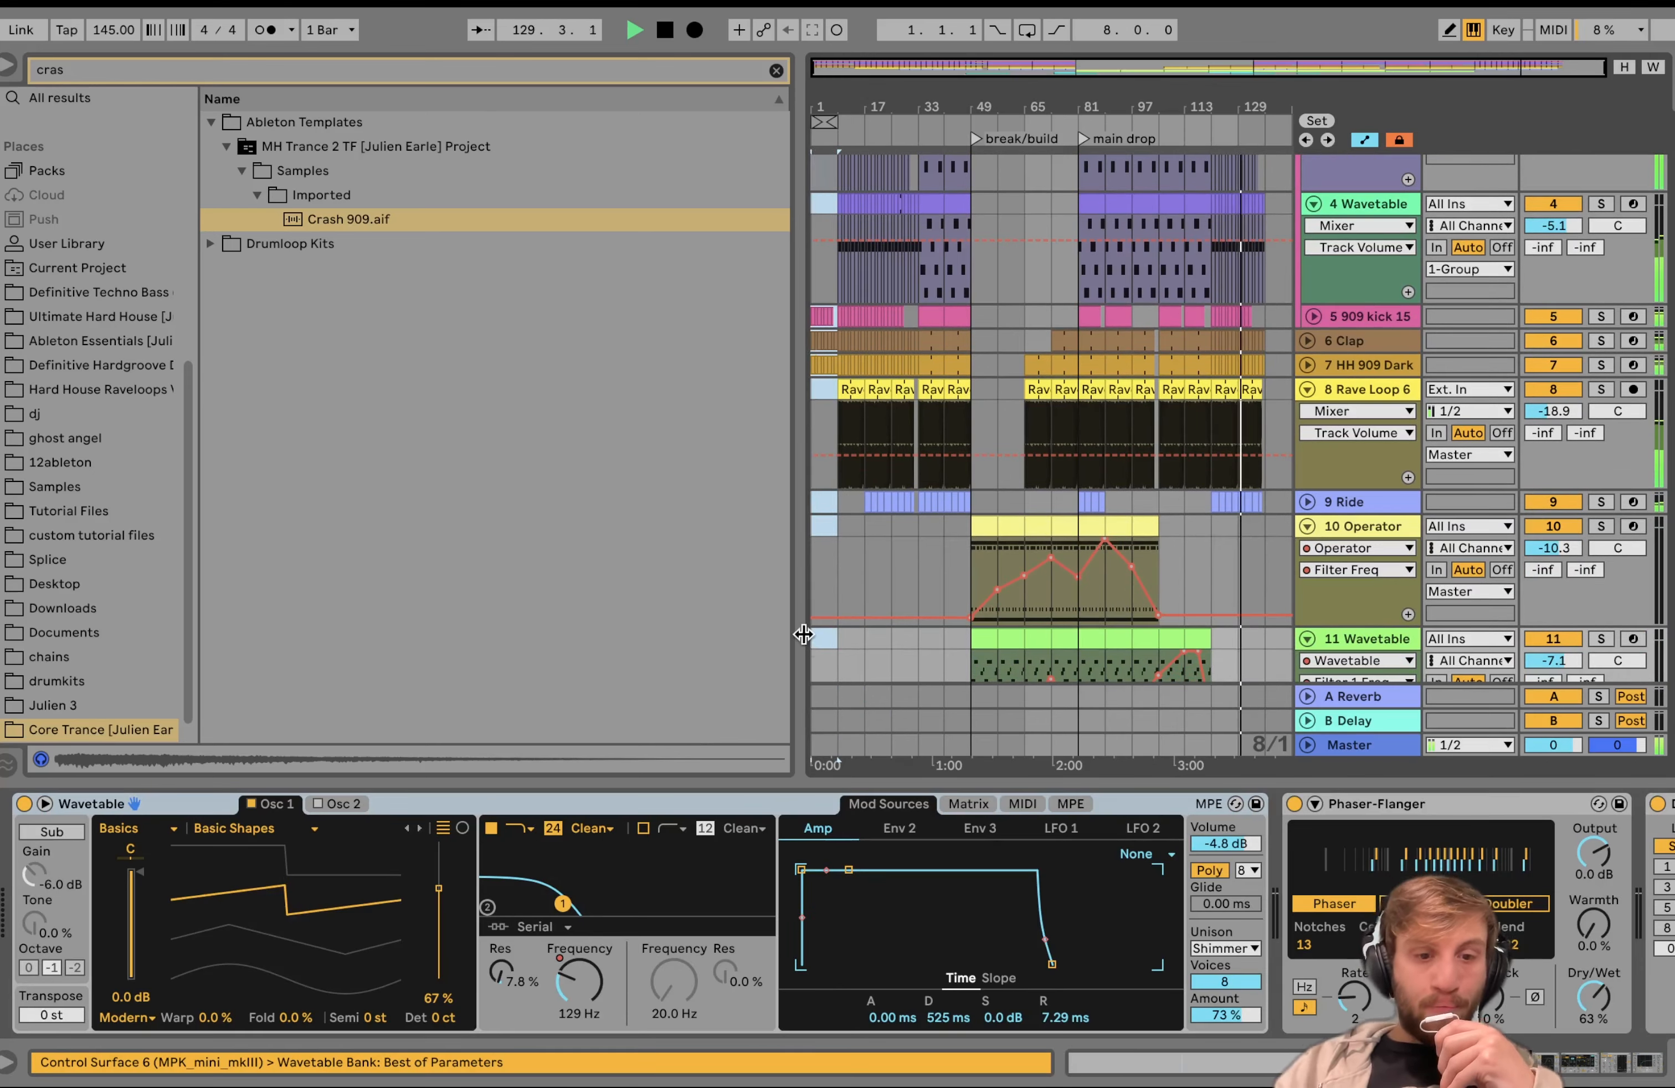
scroll(1197, 475, "up", 5)
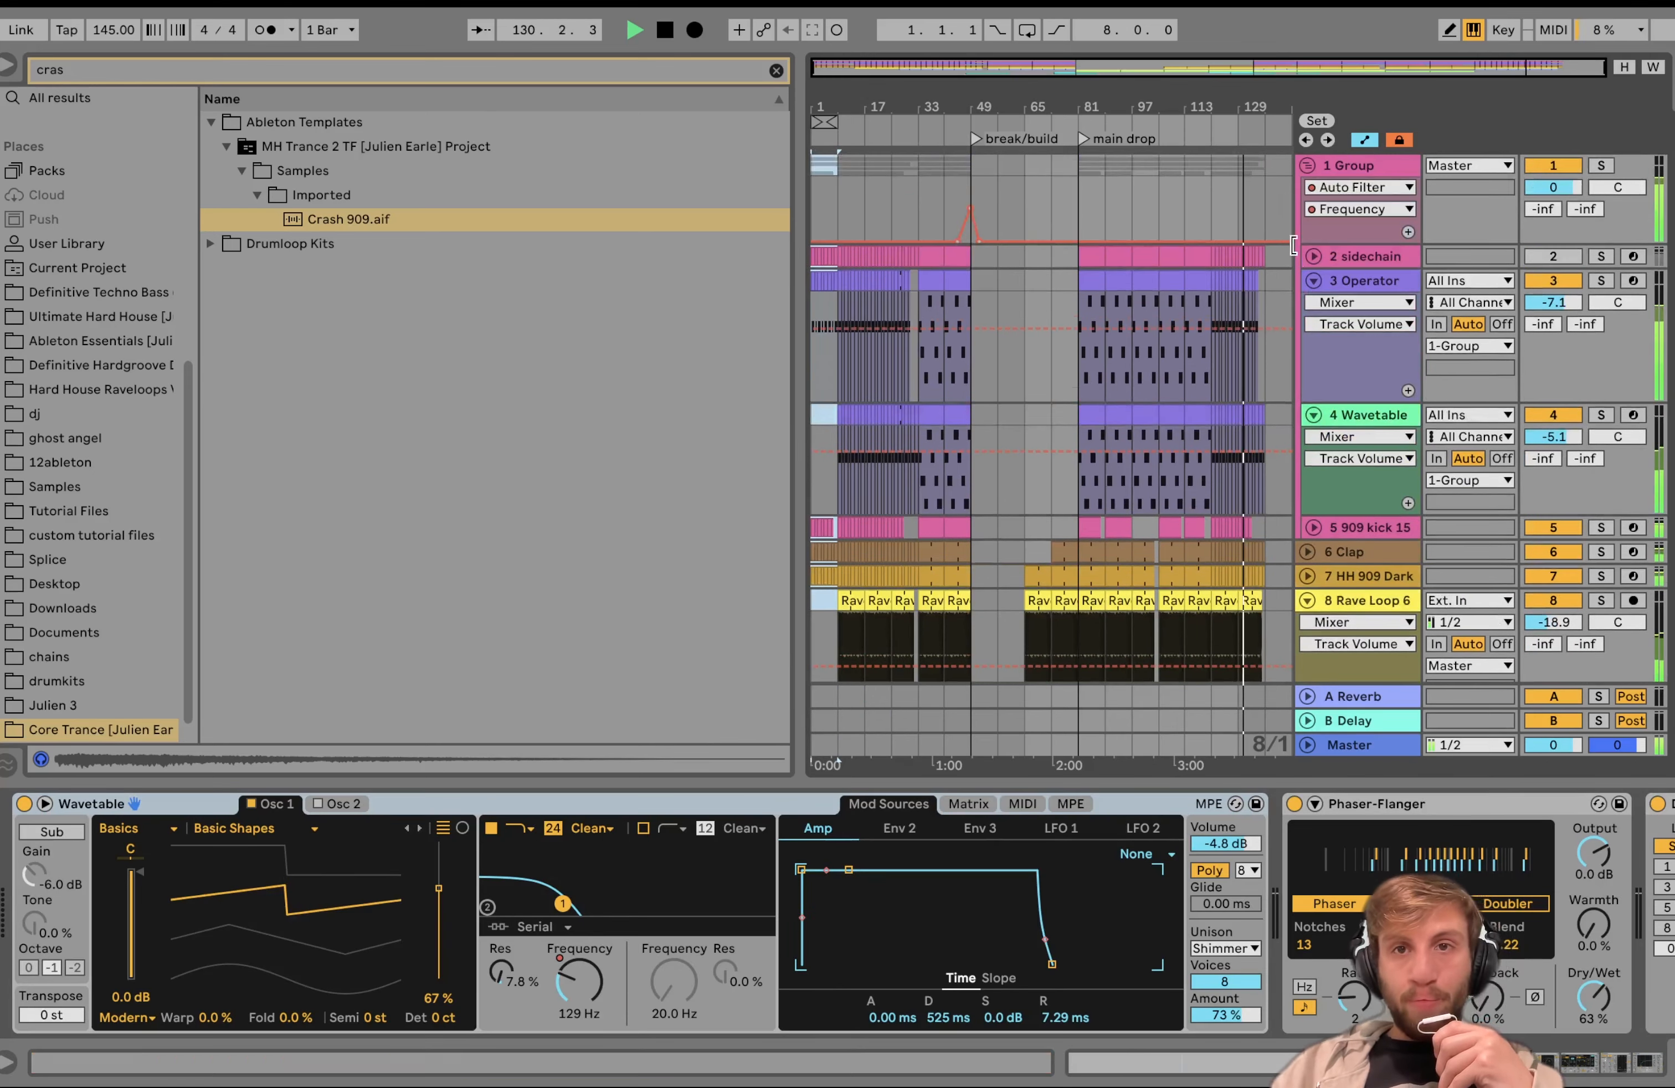
left_click(1272, 168)
key("super+v")
scroll(1272, 167, "right", 1)
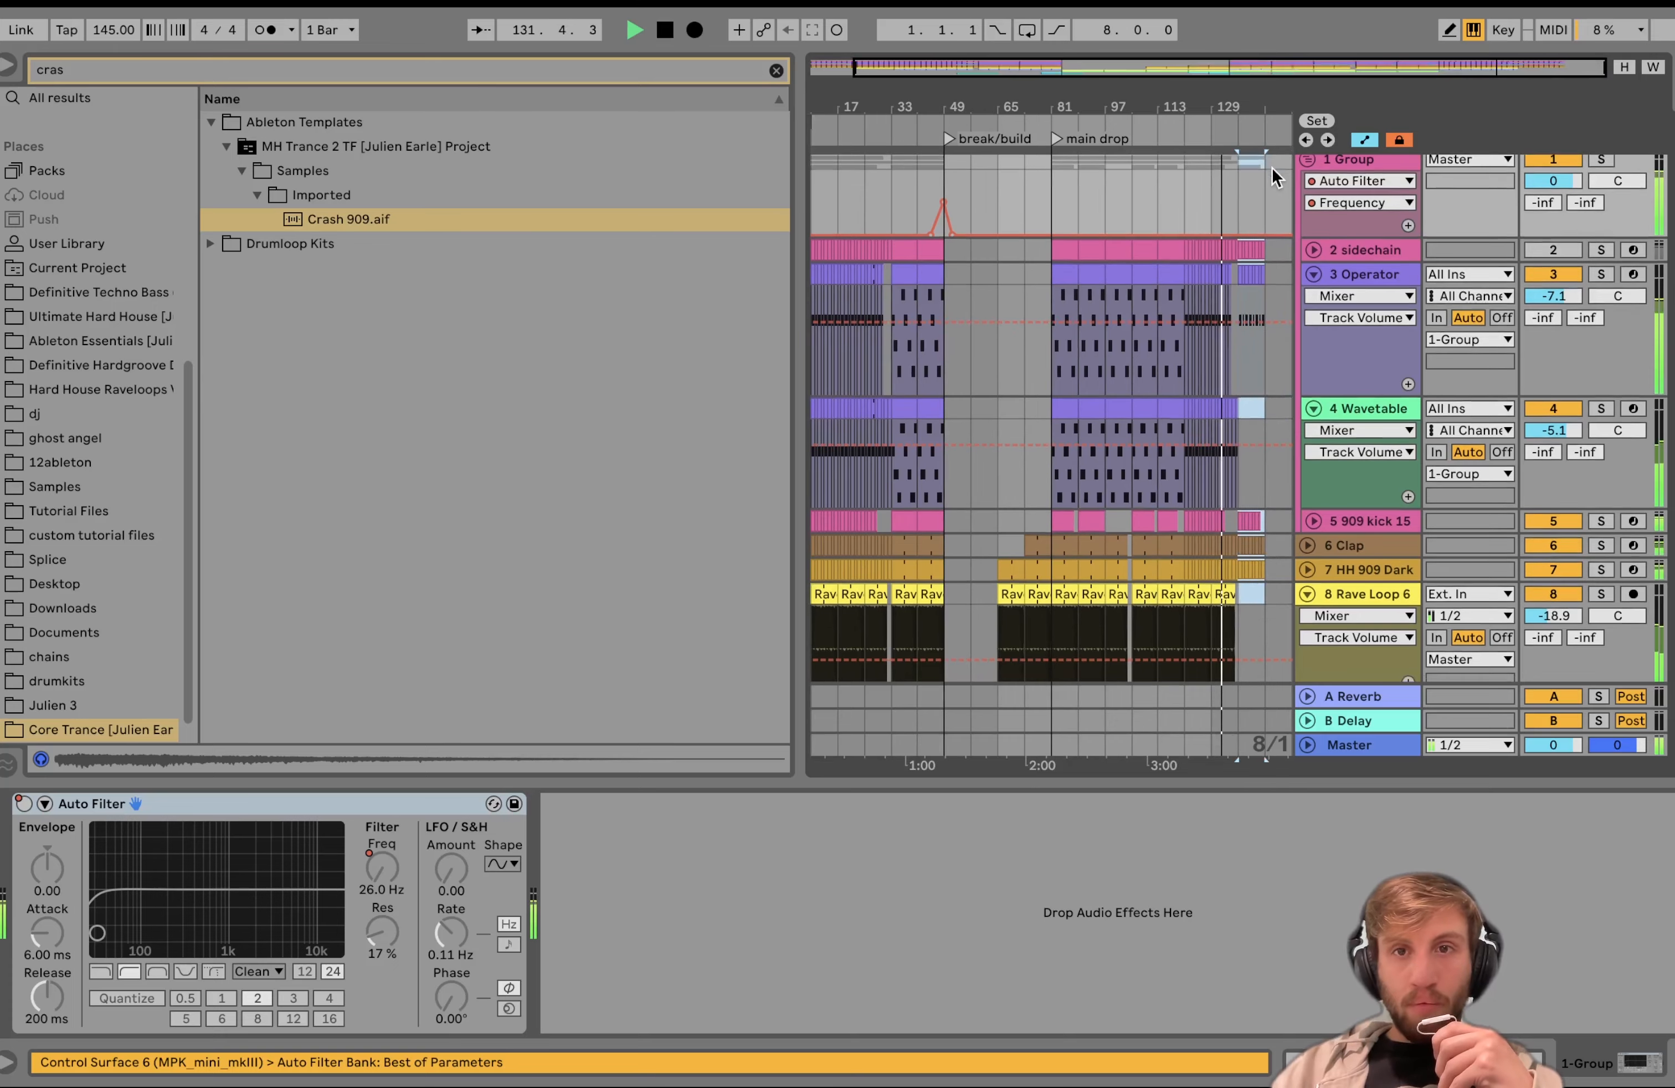
Step: Stop playback and activate audio track 14 below the crash track
scroll(1232, 252, "up", 1)
scroll(1233, 254, "up", 3)
scroll(1231, 233, "down", 10)
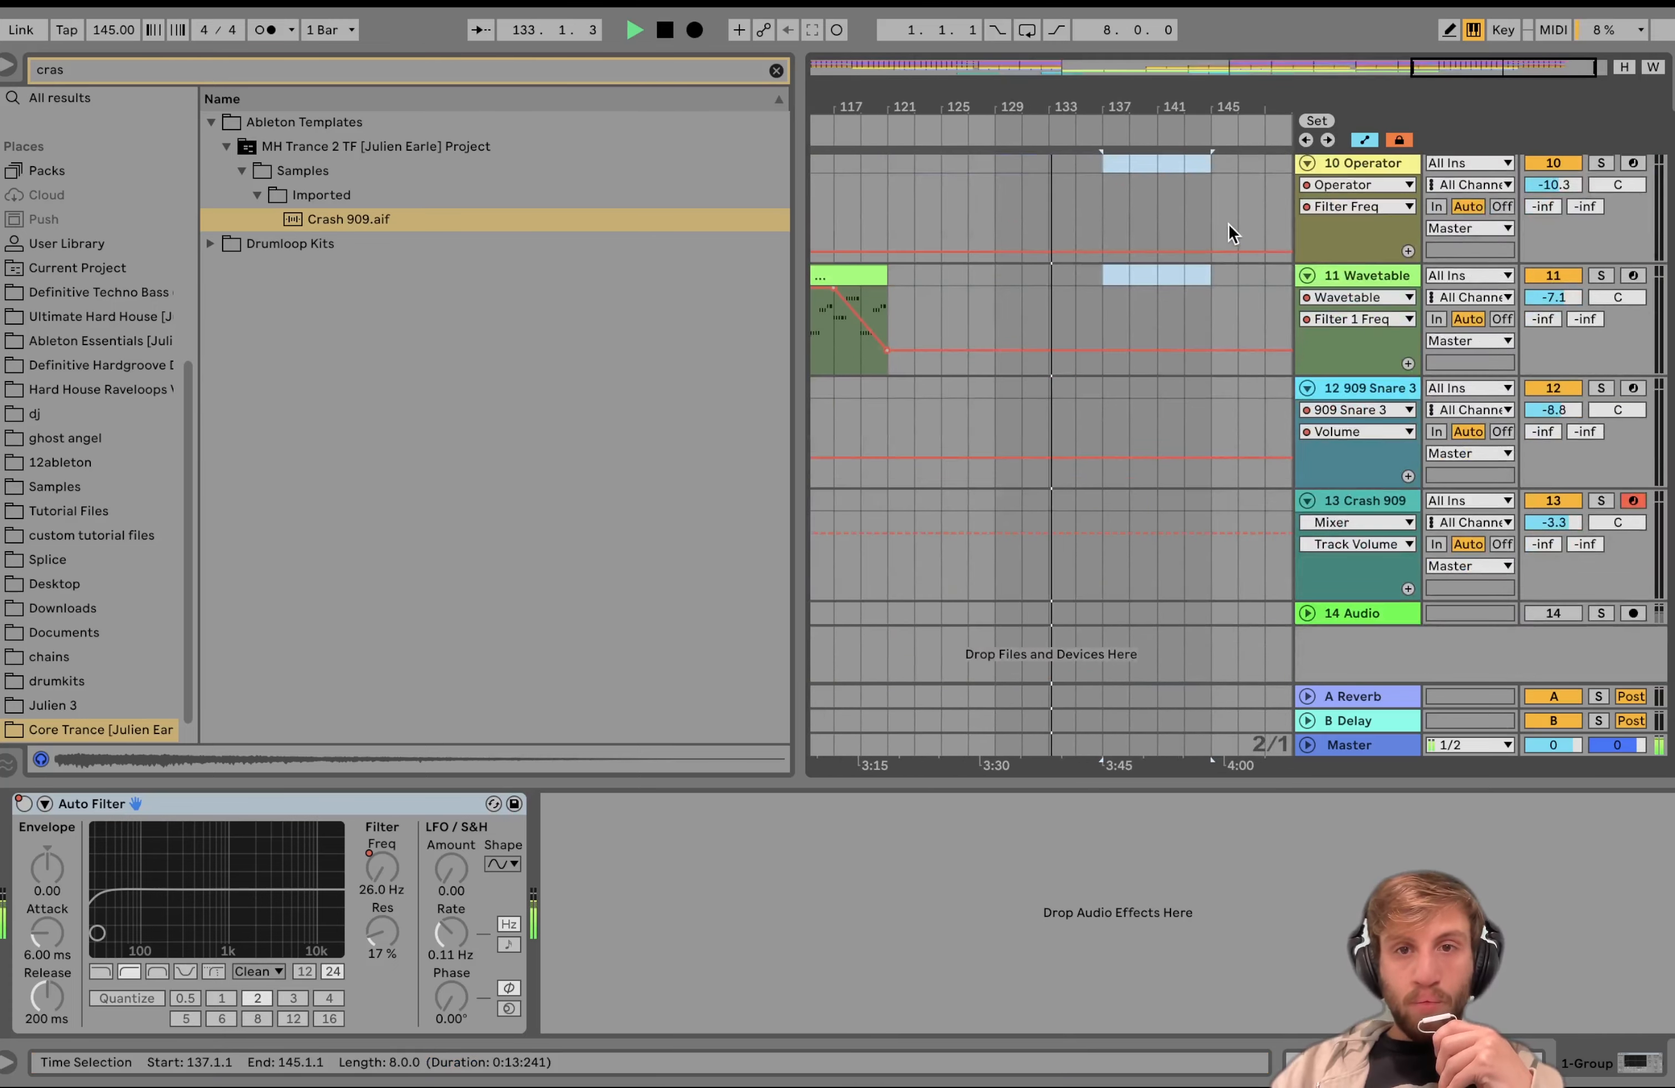
left_click(1377, 609)
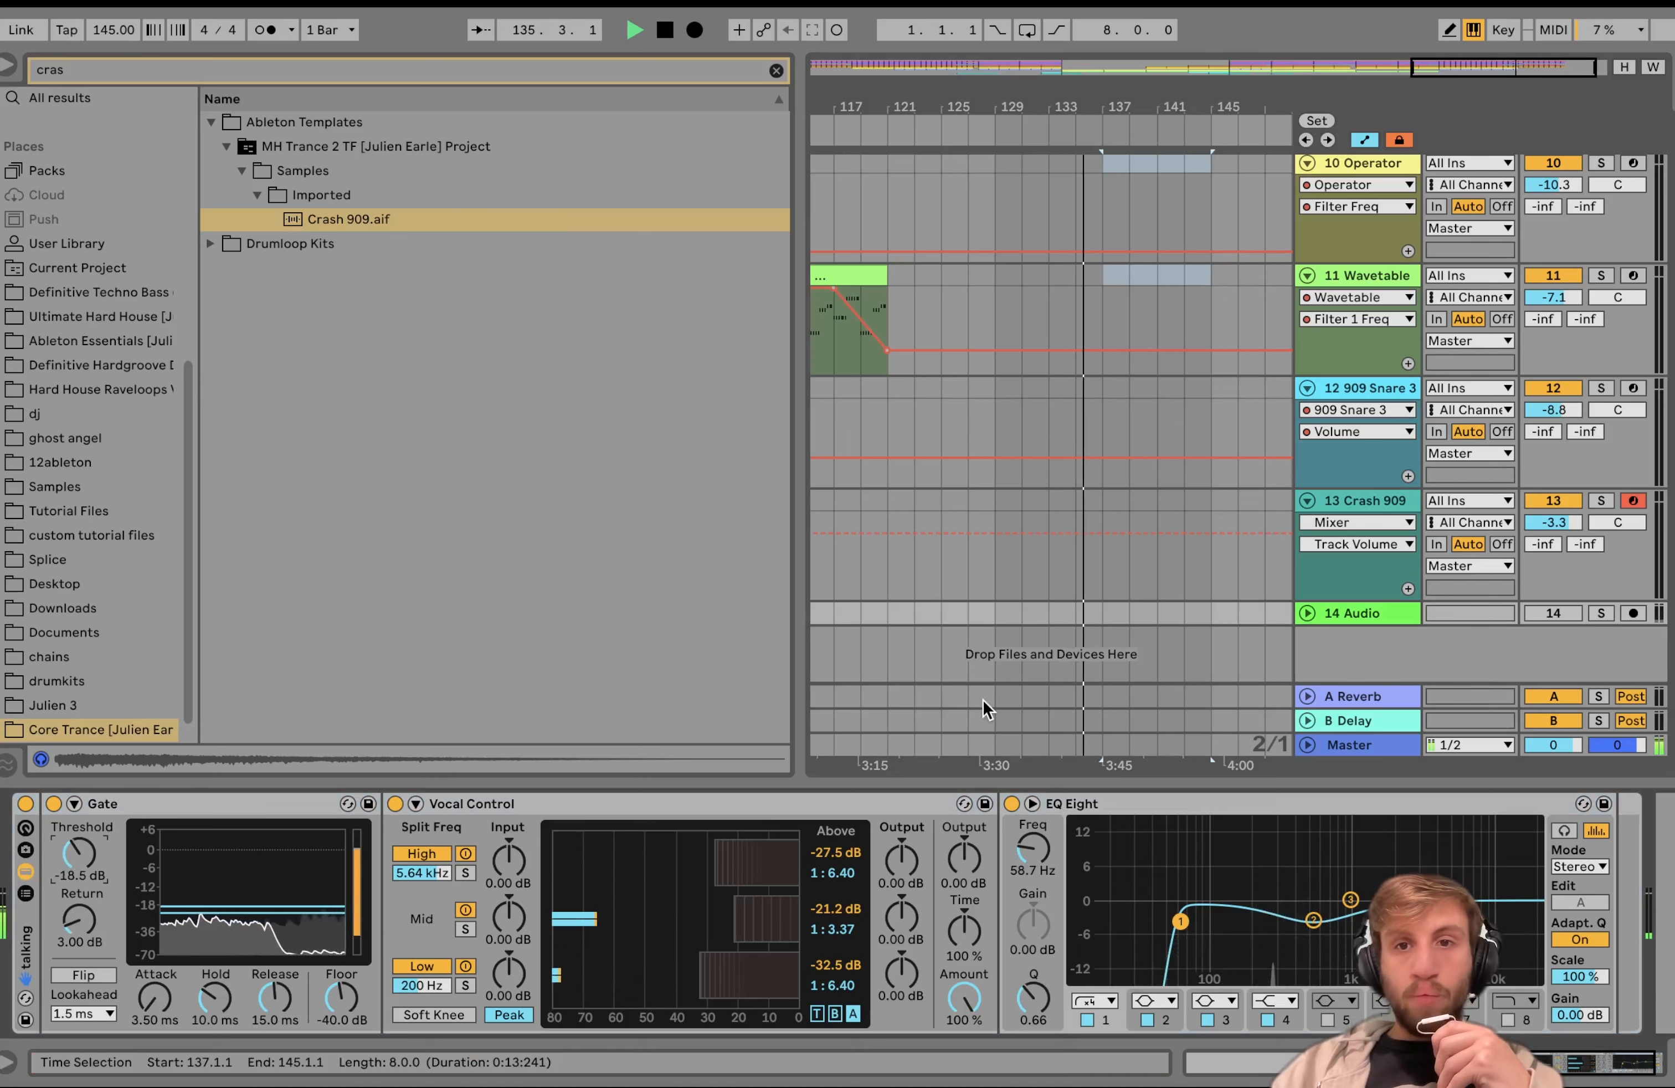
key("space")
left_click(1554, 613)
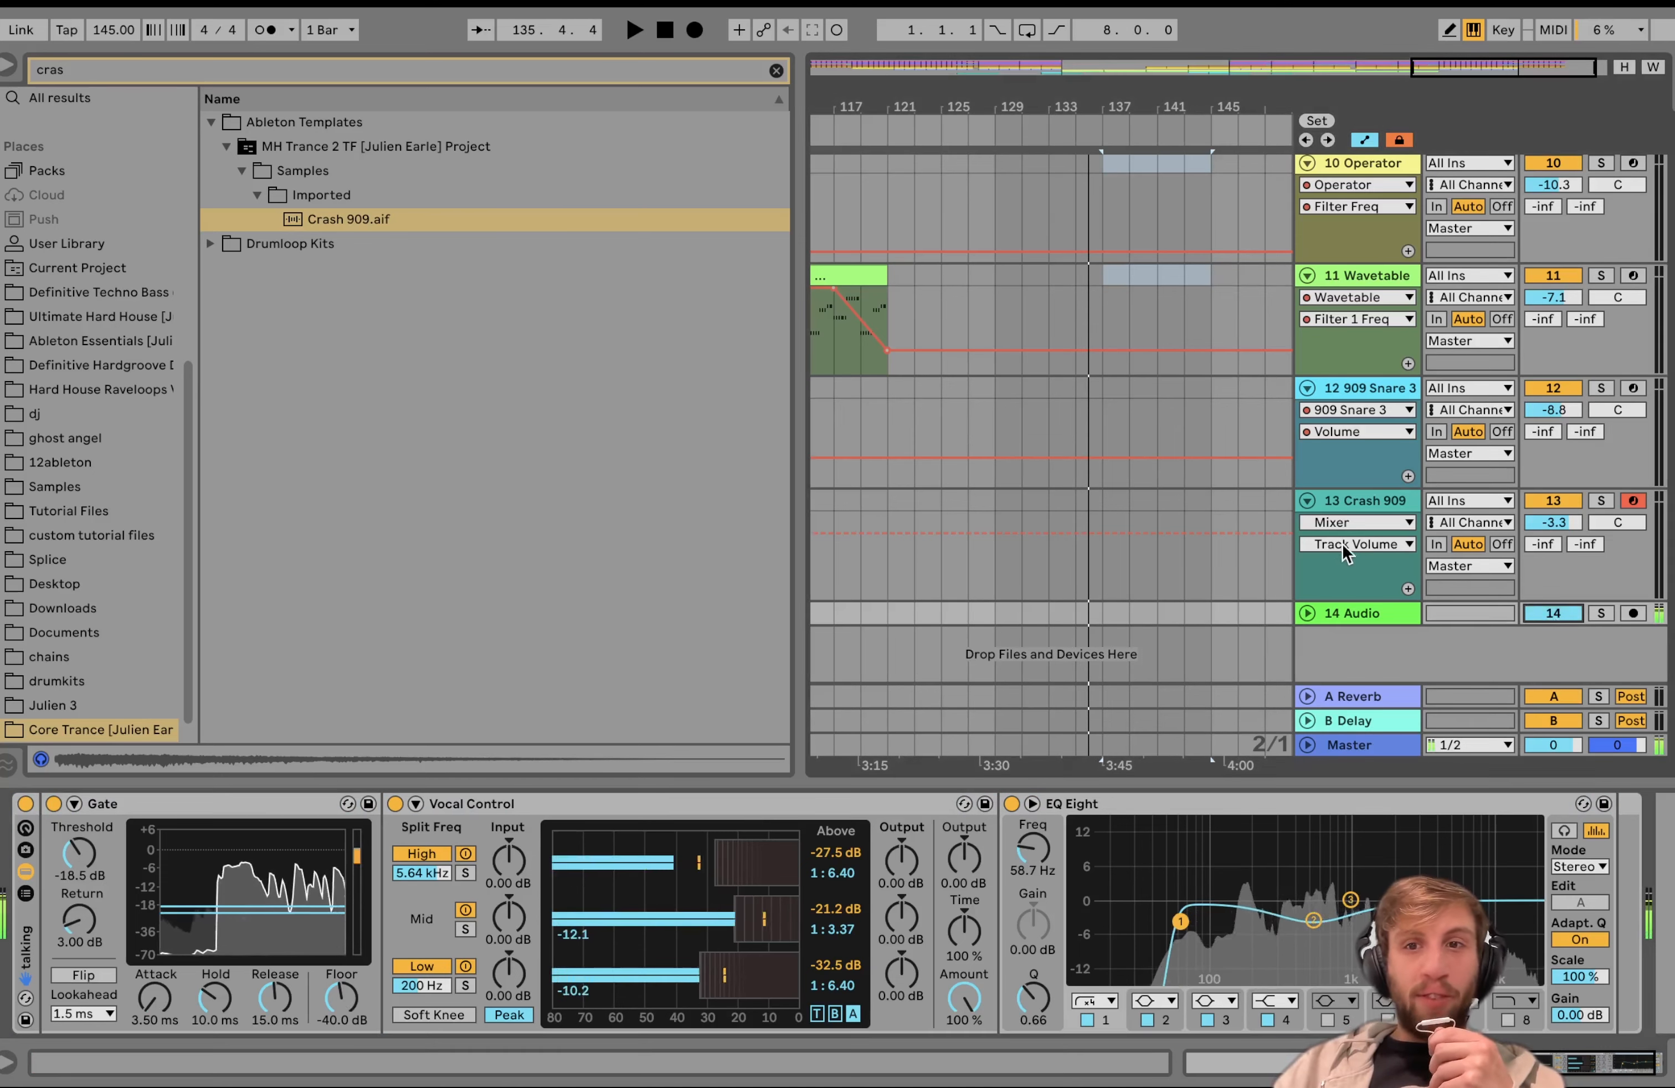
Step: Examine the finished arrangement from intro to outro, selecting the Operator clip at the start of the main drop
scroll(1202, 550, "up", 10)
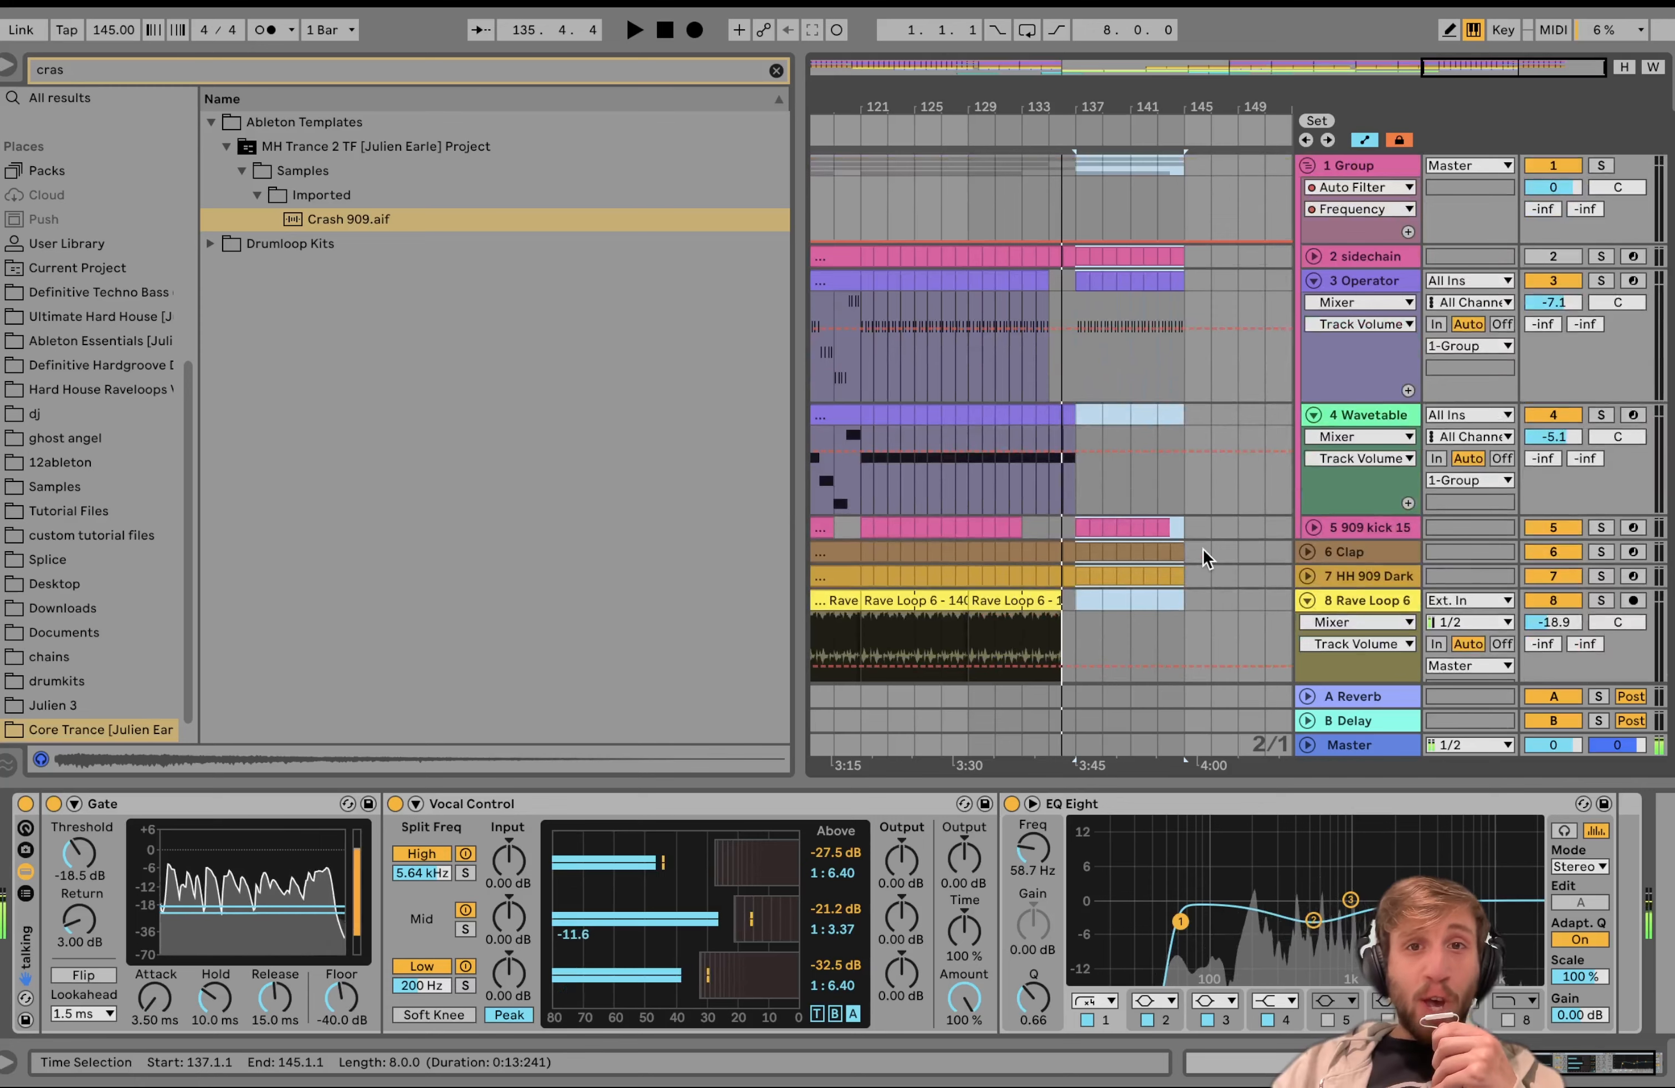
scroll(1211, 609, "down", 5)
left_click(872, 282)
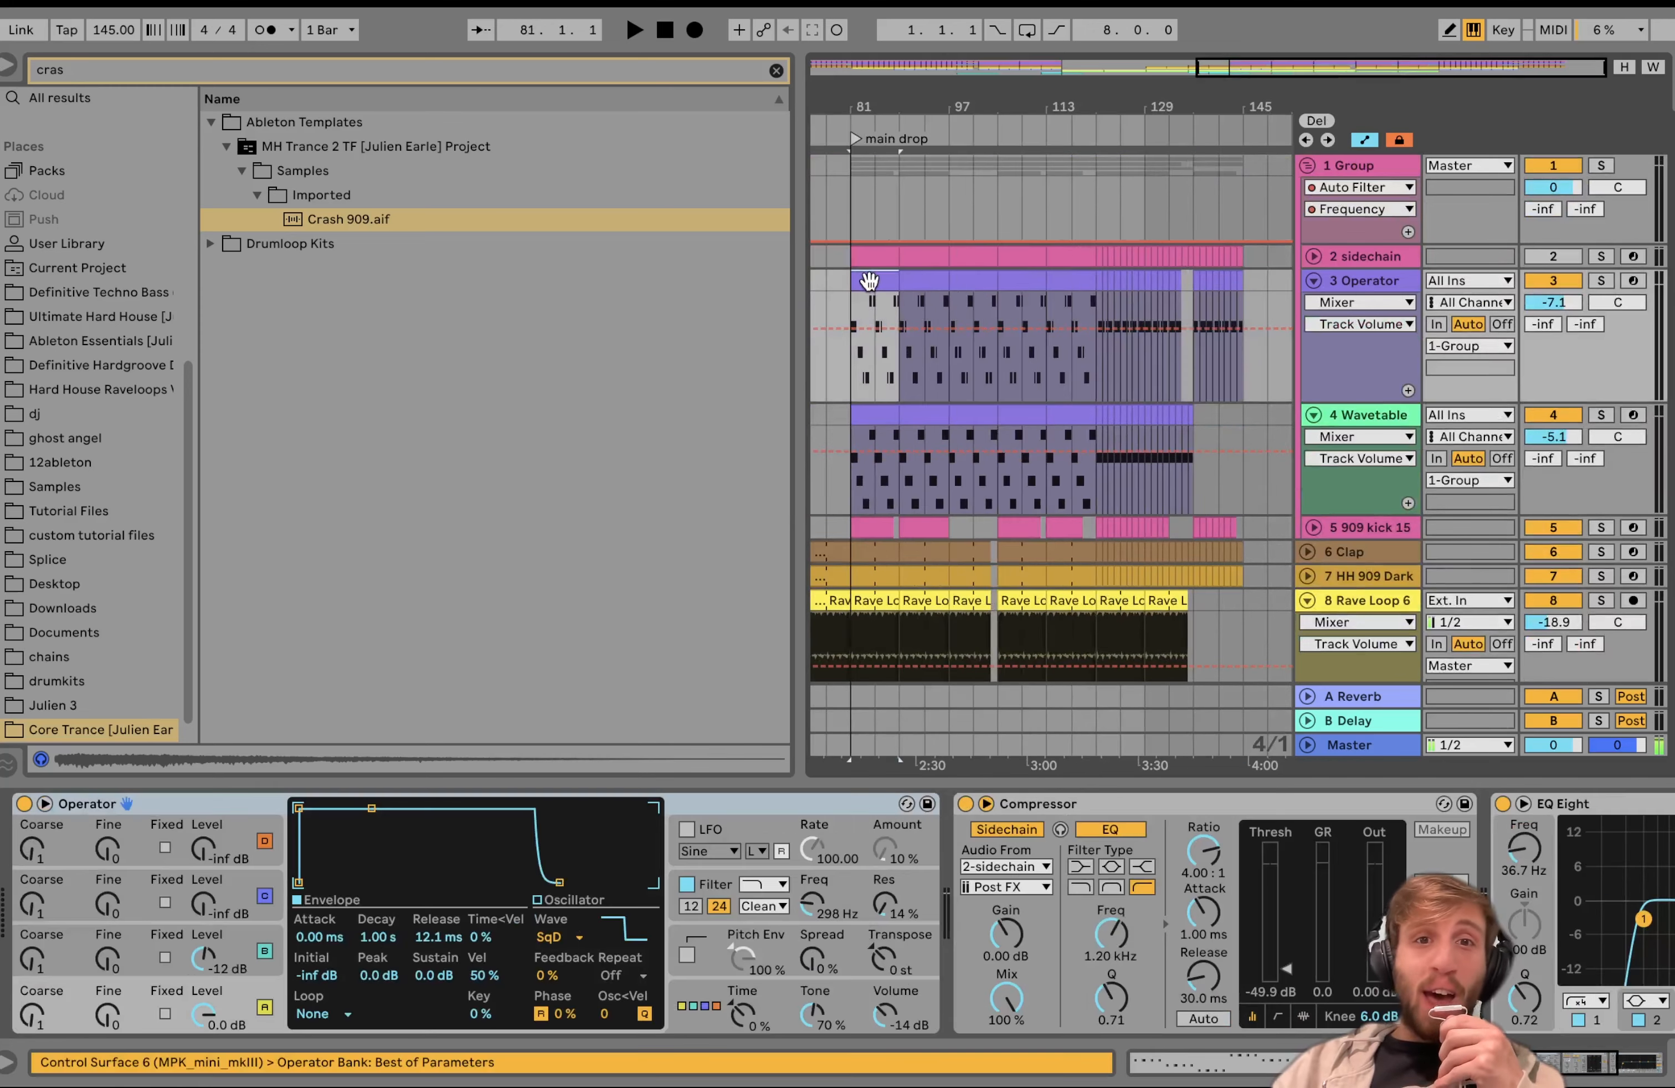
scroll(869, 283, "left", 3)
scroll(870, 285, "down", 5)
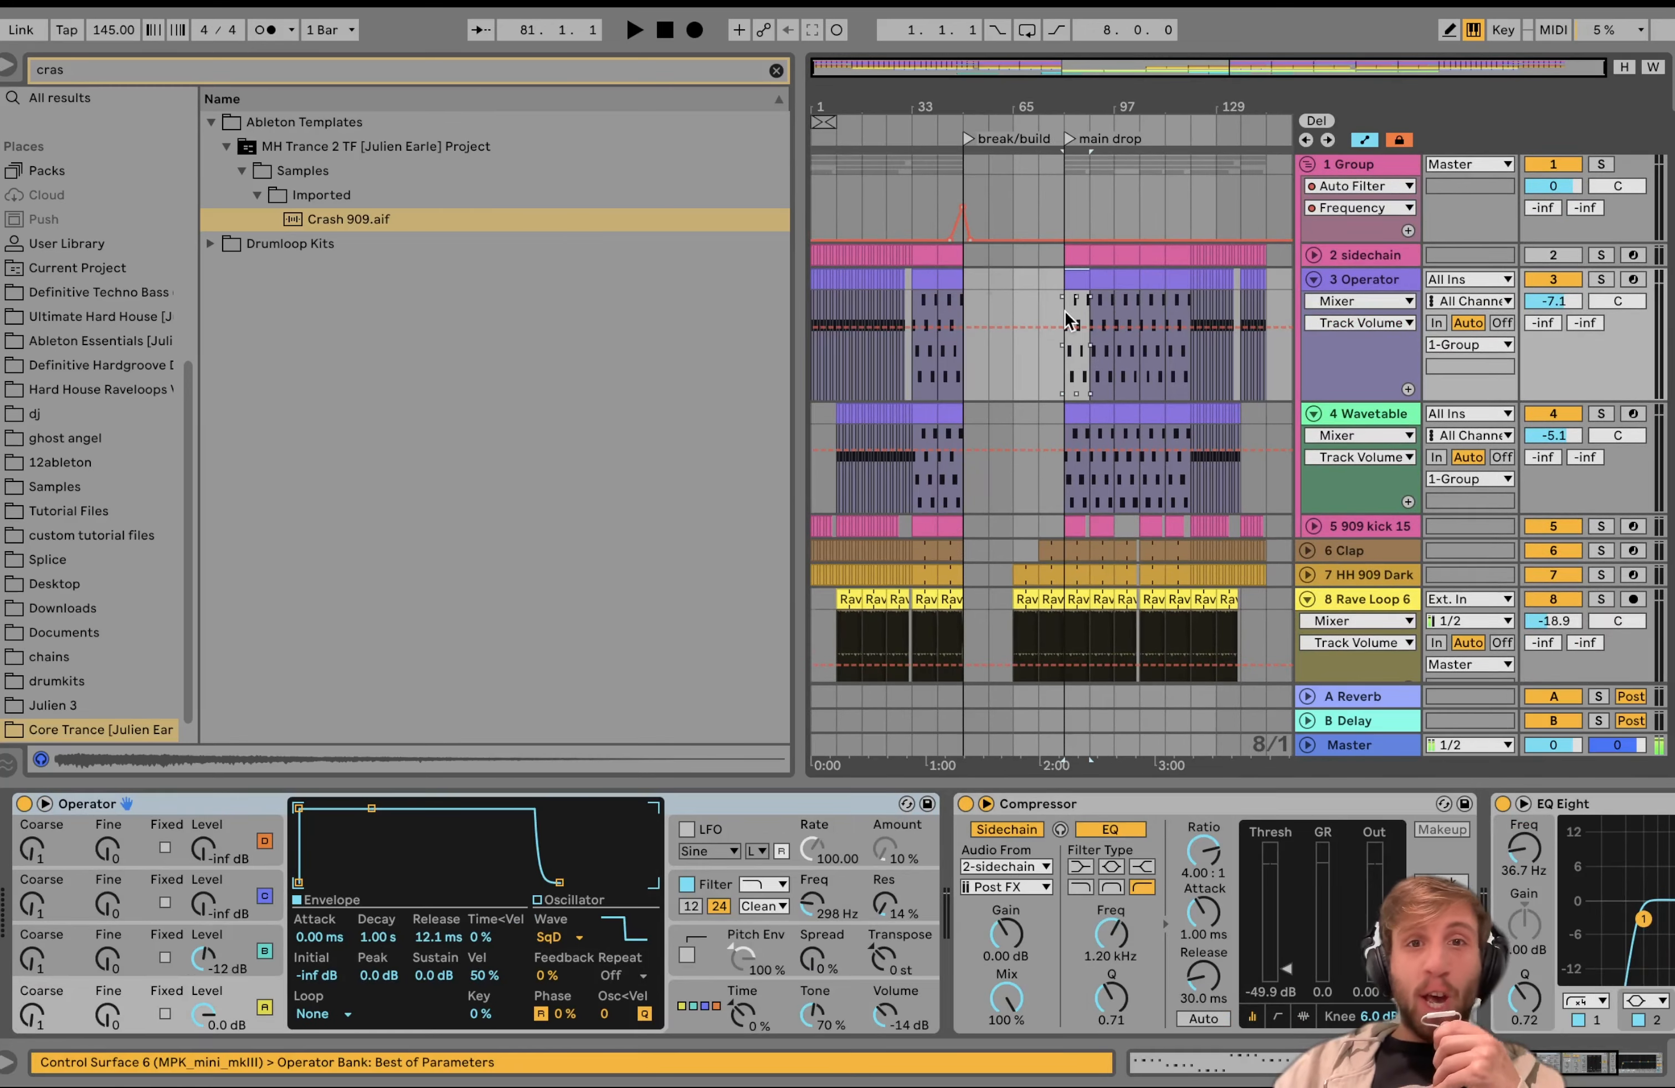
scroll(1066, 311, "down", 3)
Step: Clear the browser search and collapse the MH Trance 2 project folder and the Ableton Templates folder
left_click(776, 69)
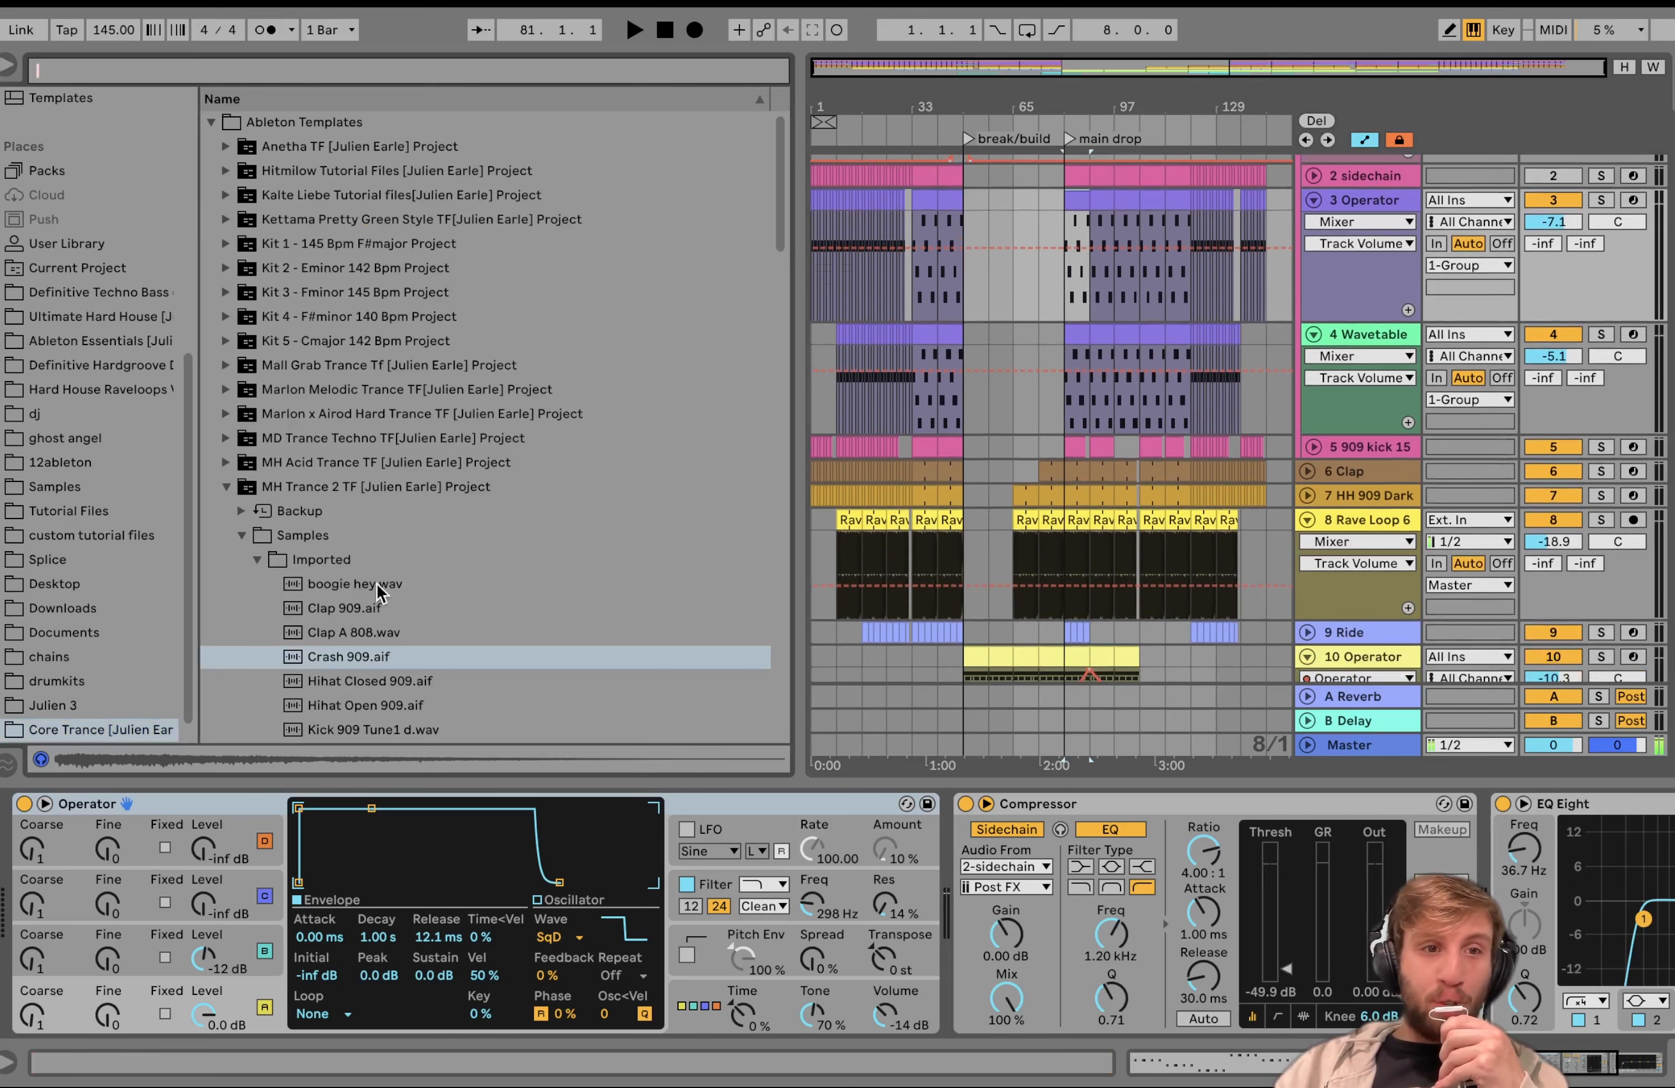
left_click(228, 487)
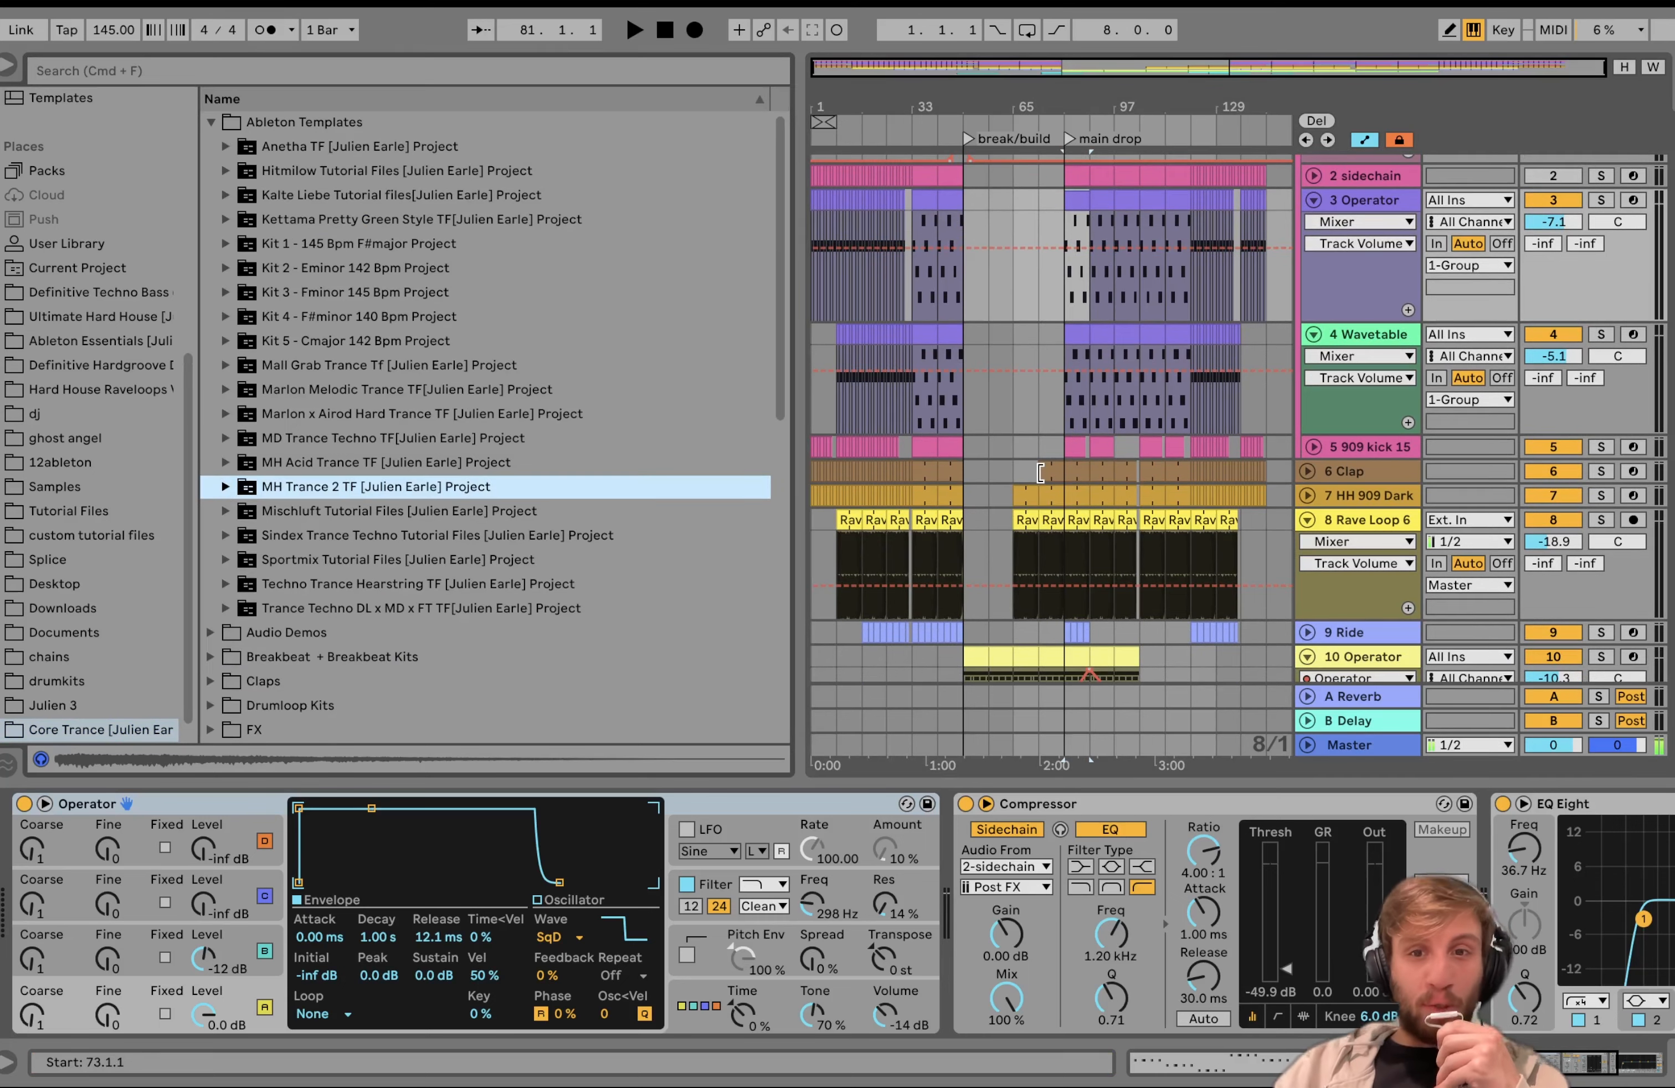
scroll(1043, 483, "down", 2)
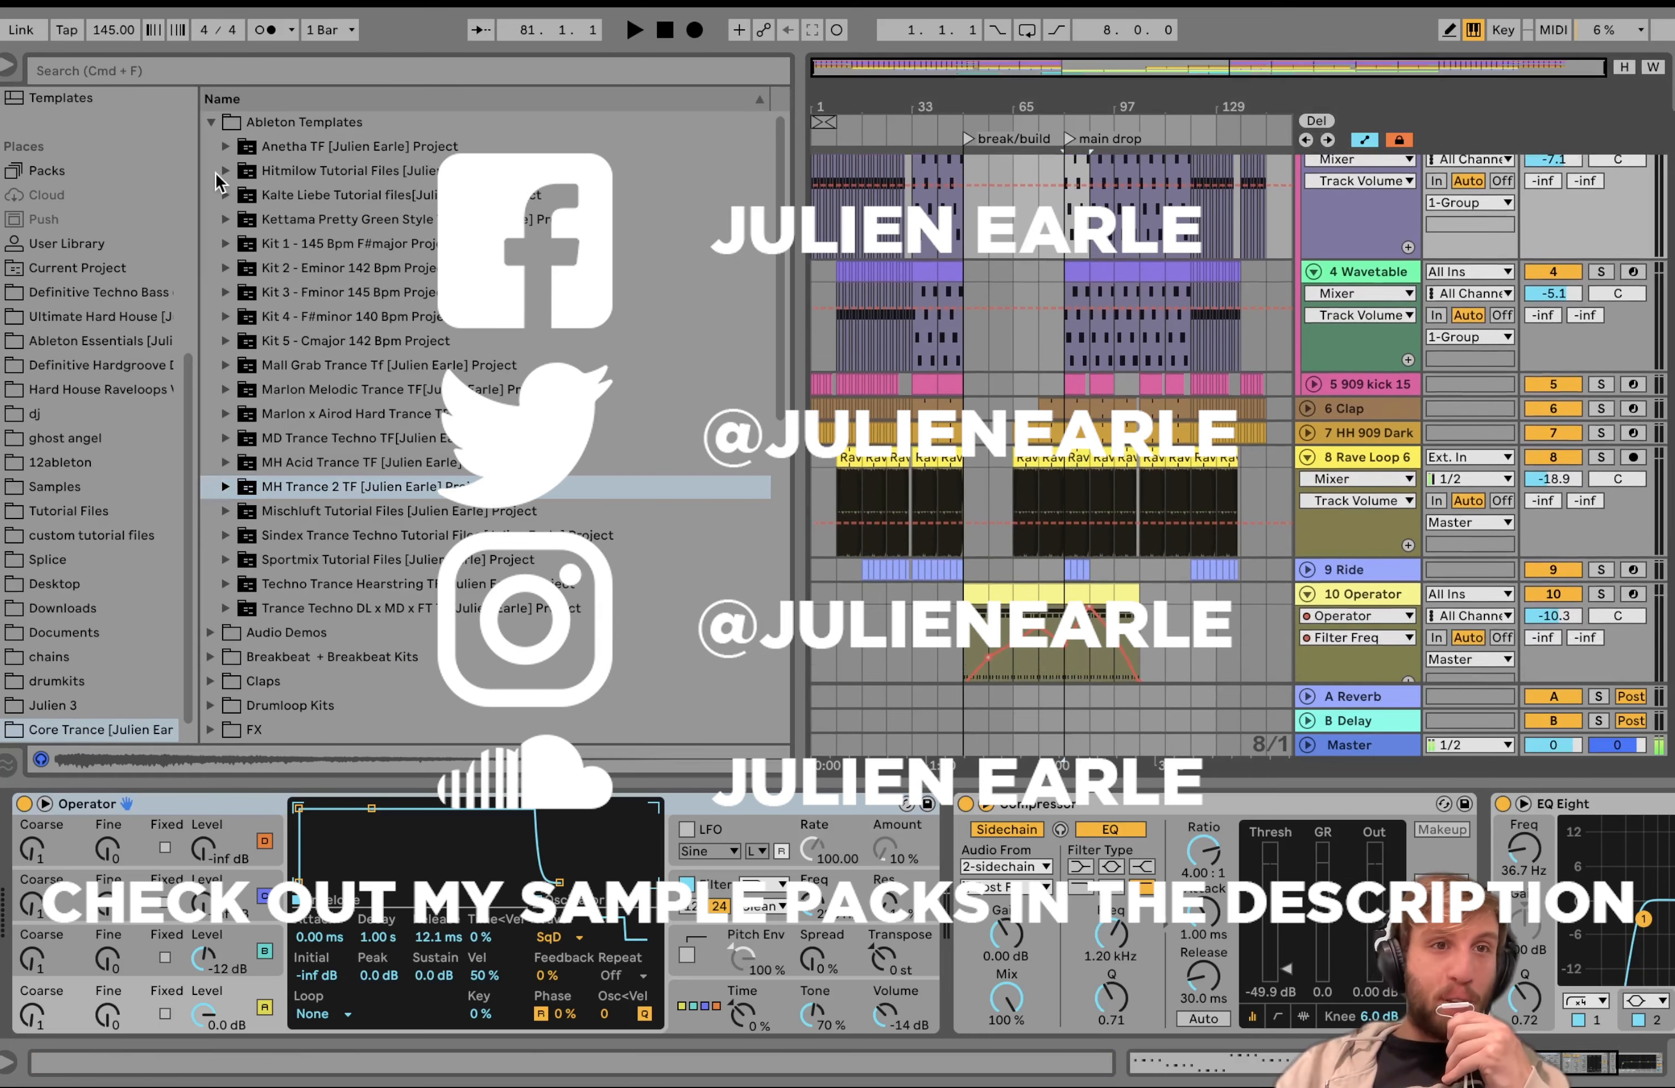
left_click(210, 123)
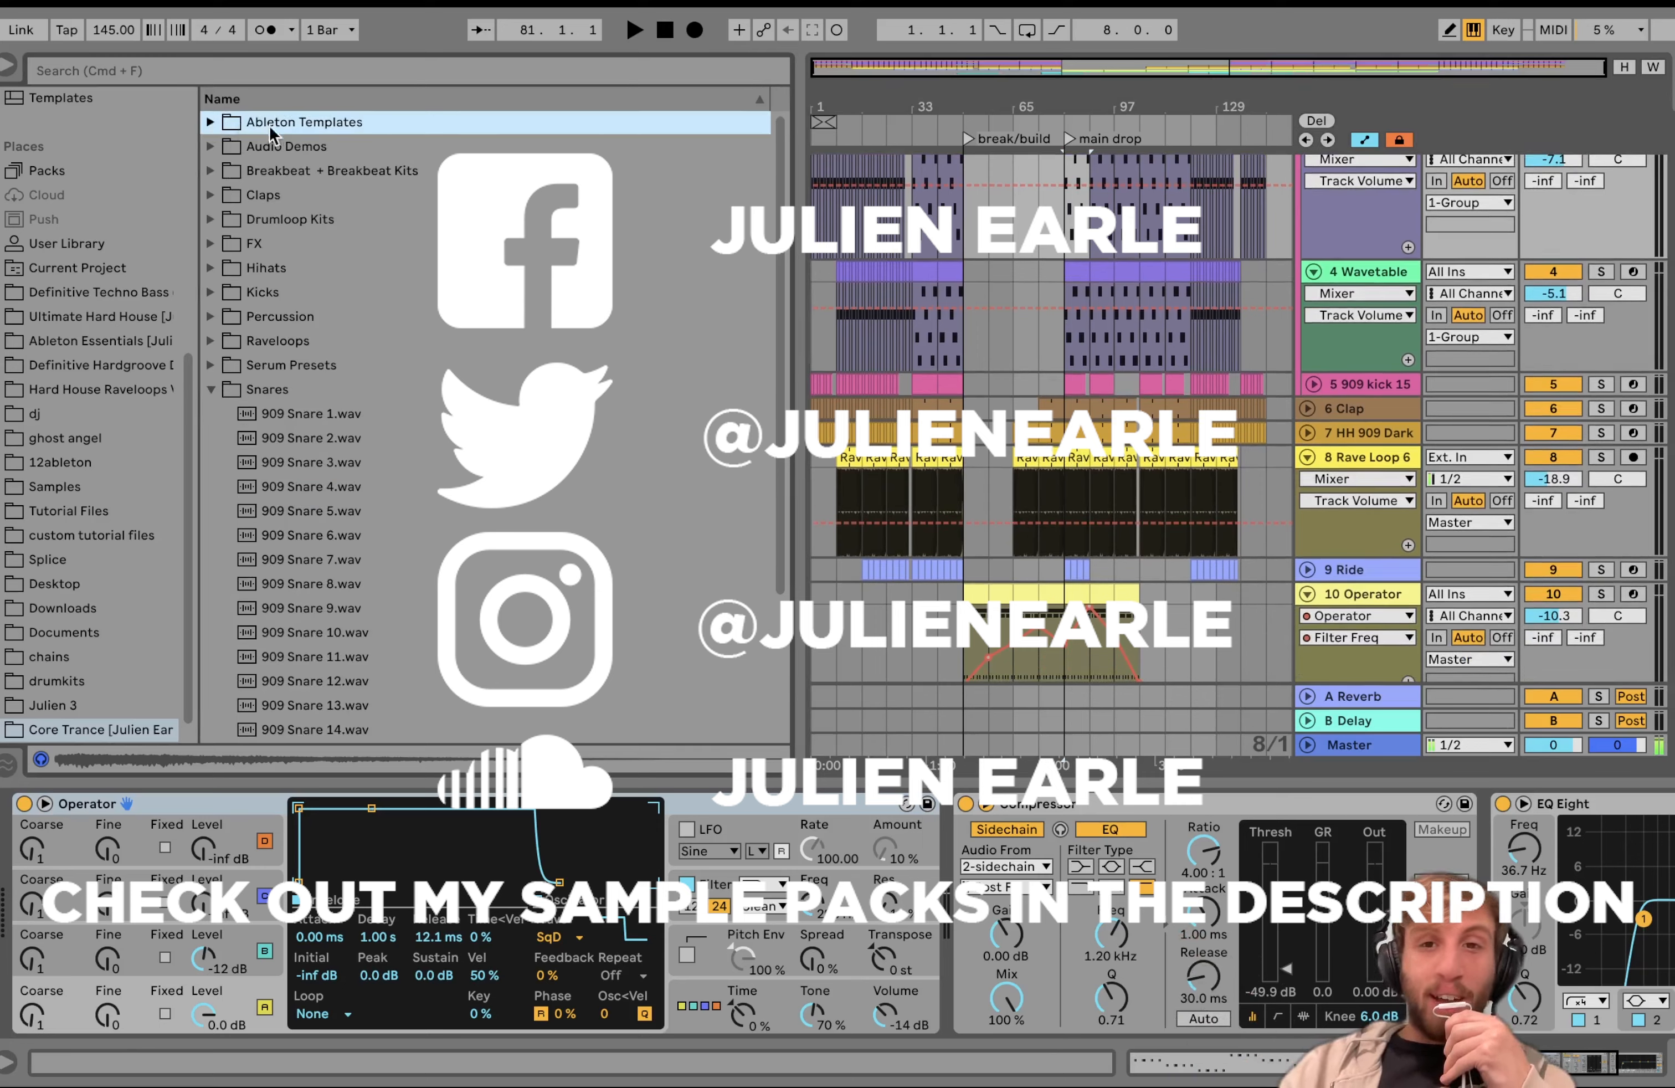